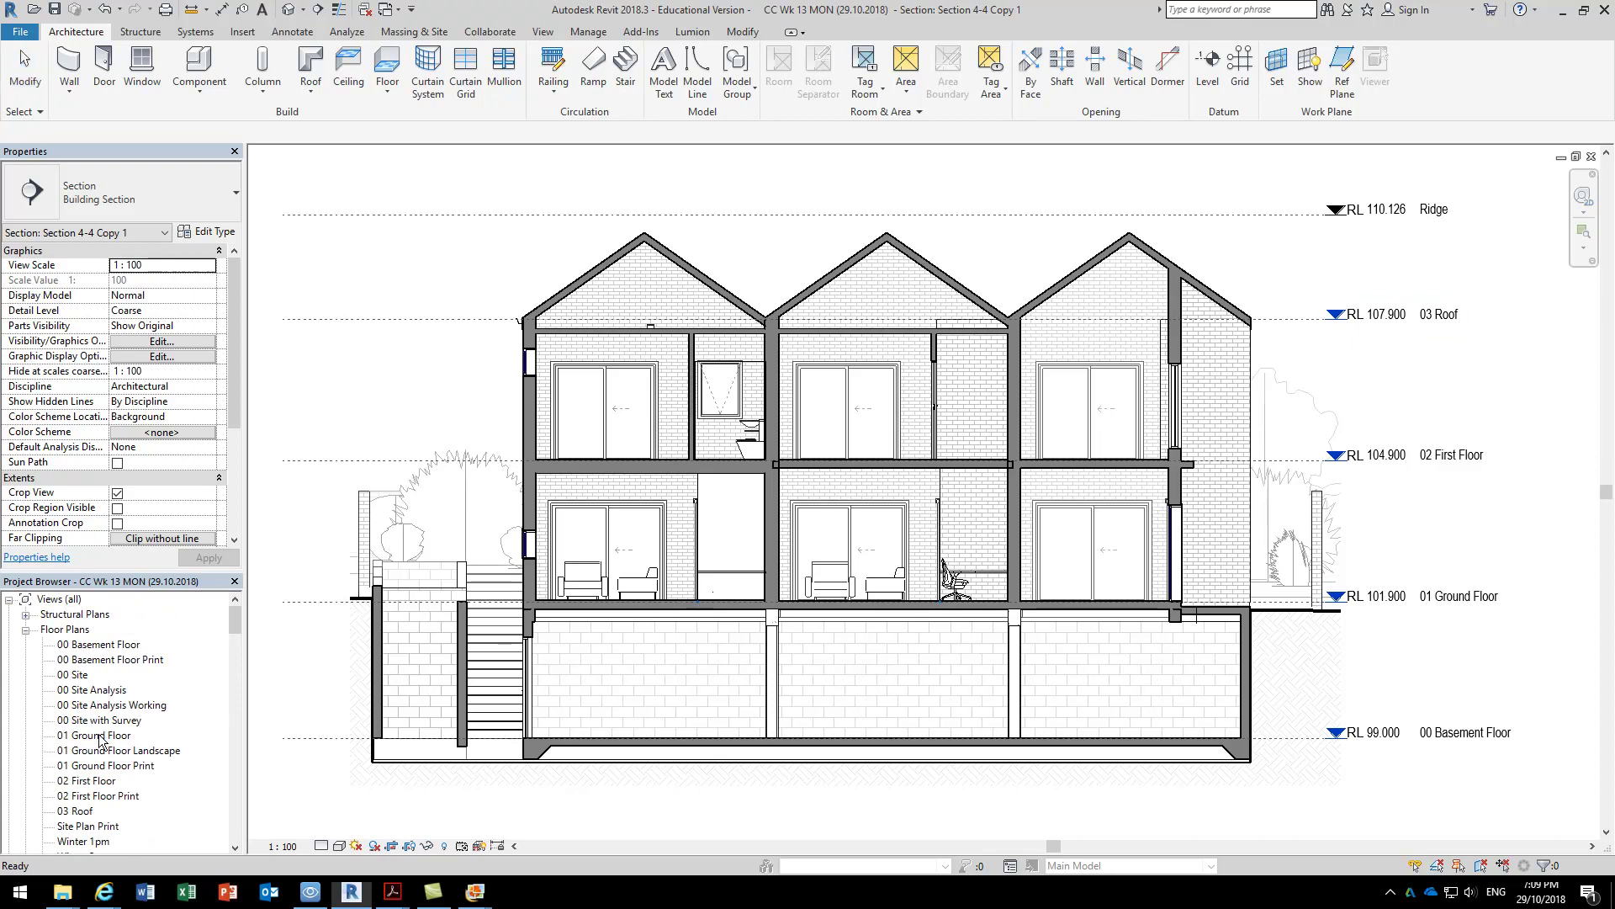
Open the 01 Ground Floor plan and go to the view of the Section 4-4 Copy 1 line through the living areas.
double_click(100, 735)
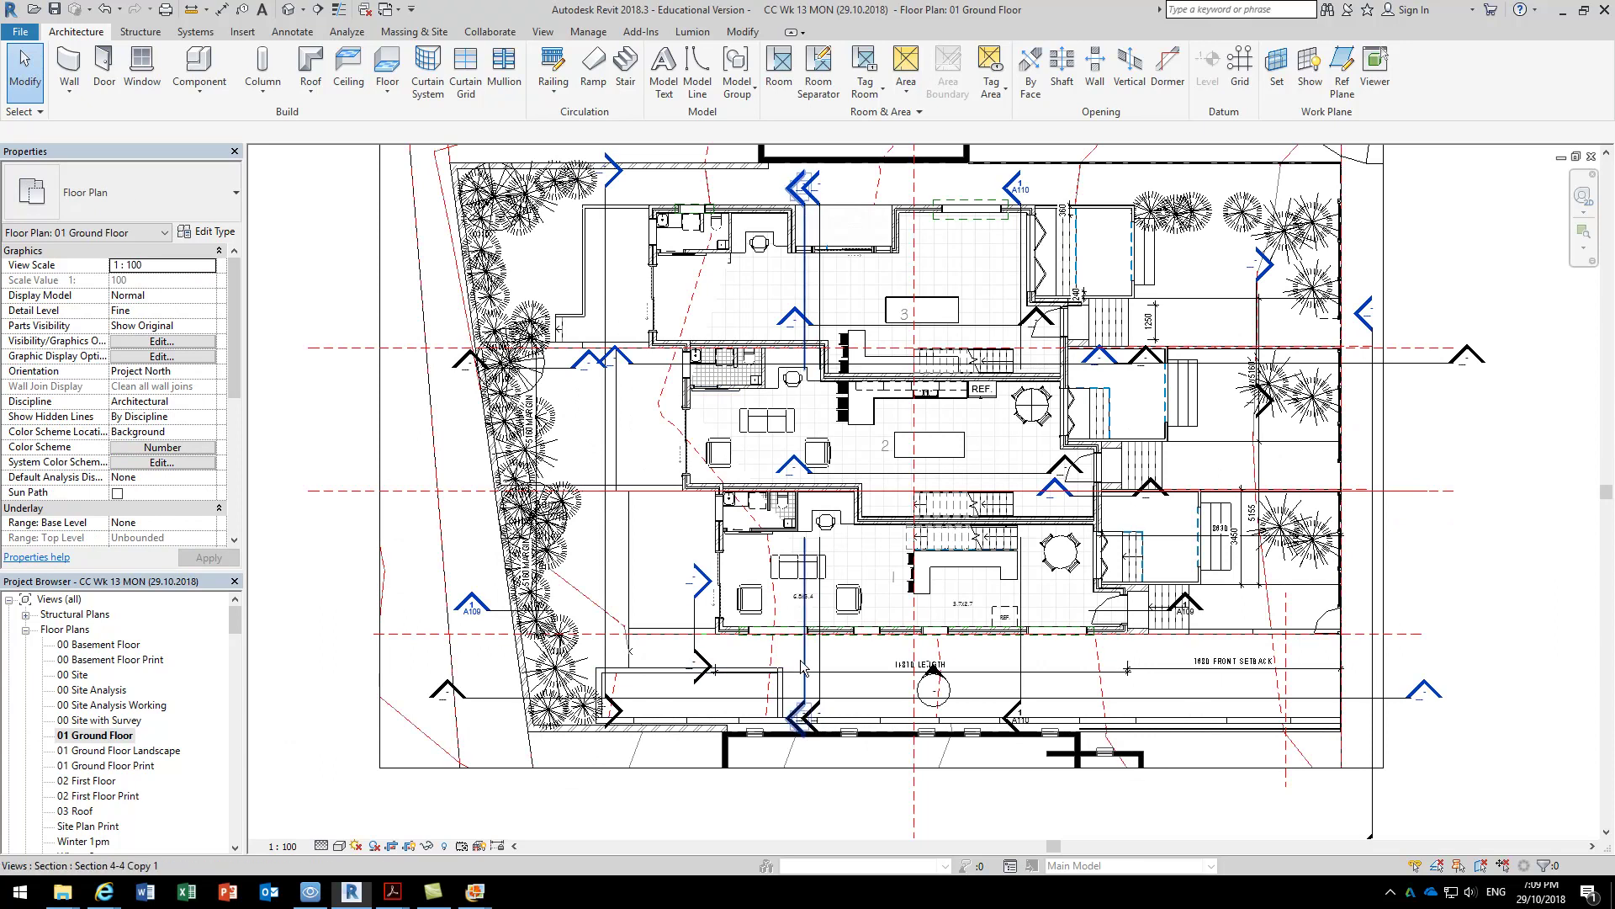
left_click(804, 664)
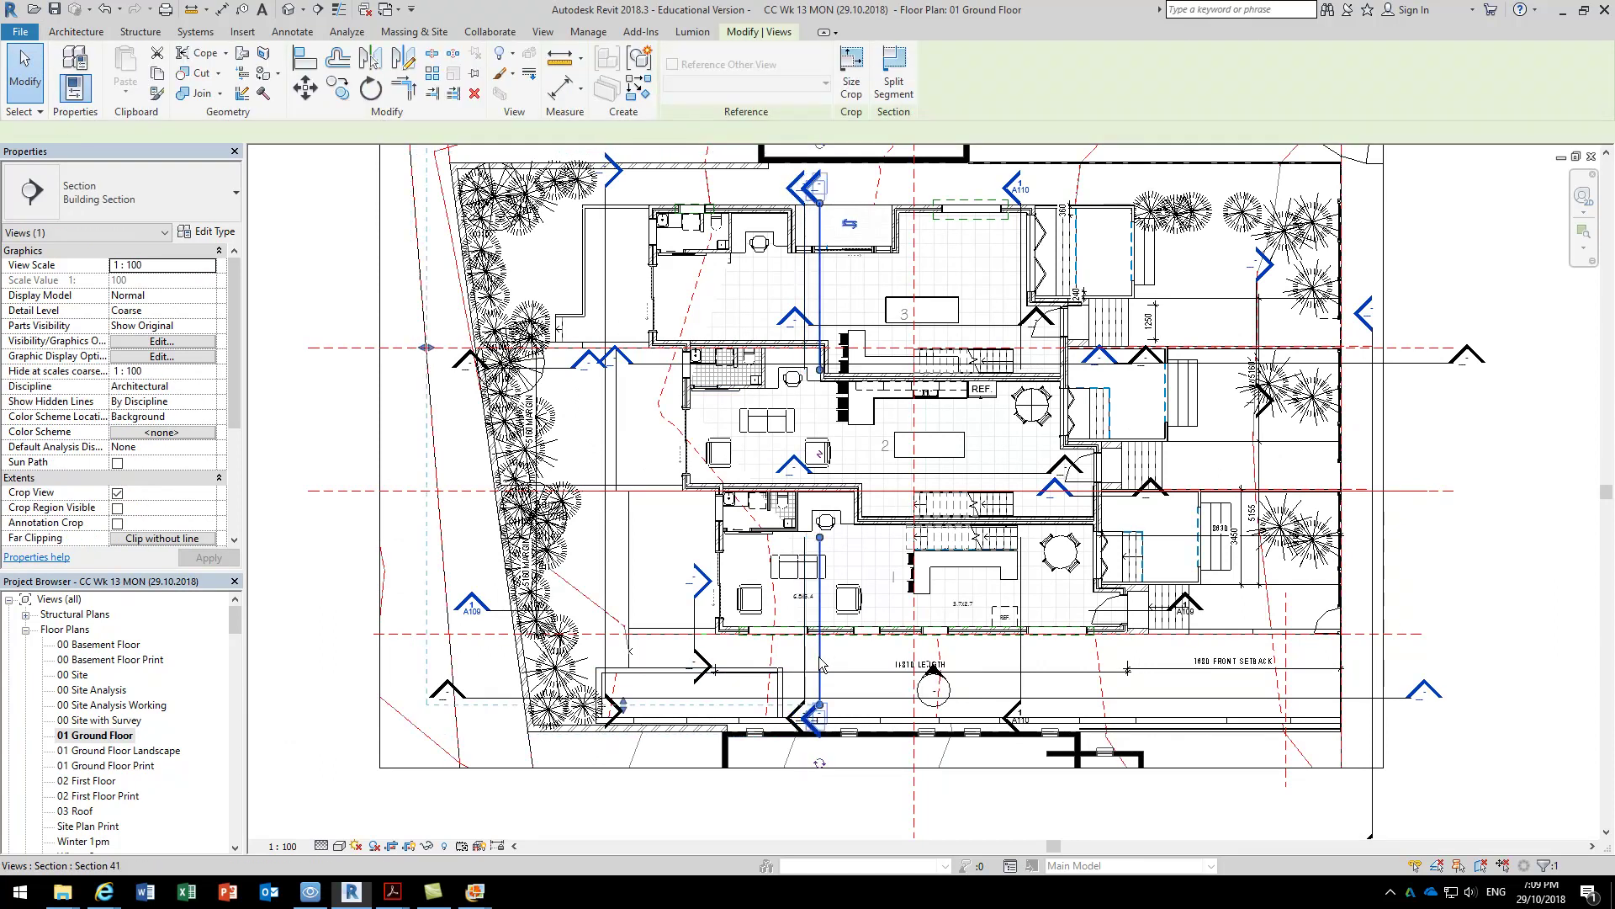
key("Escape")
left_click(804, 664)
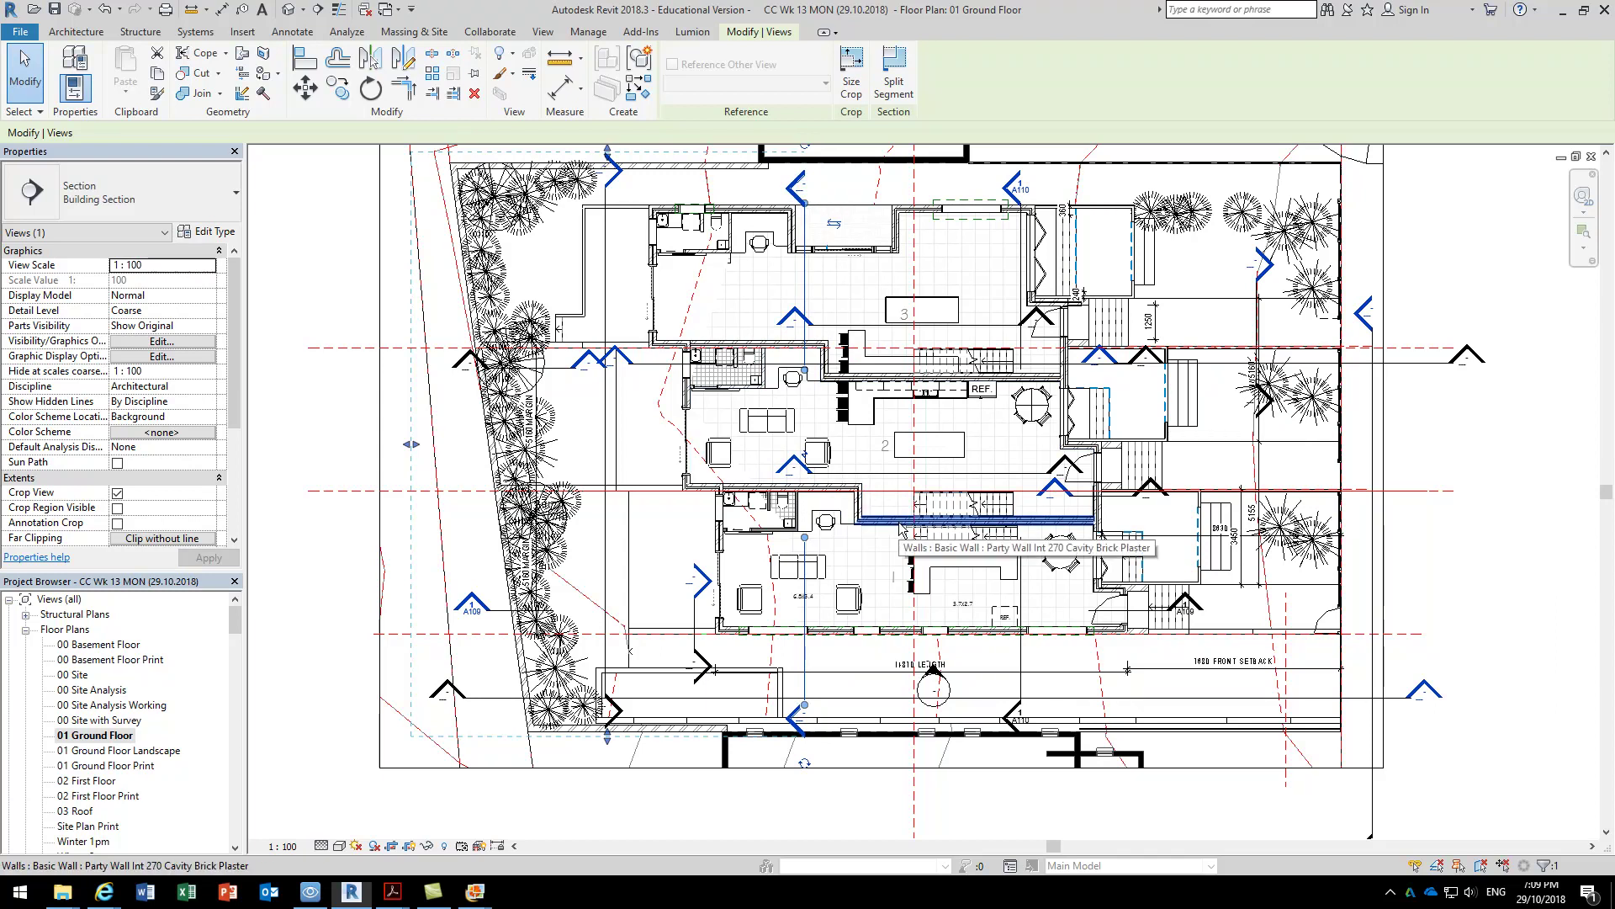
right_click(805, 212)
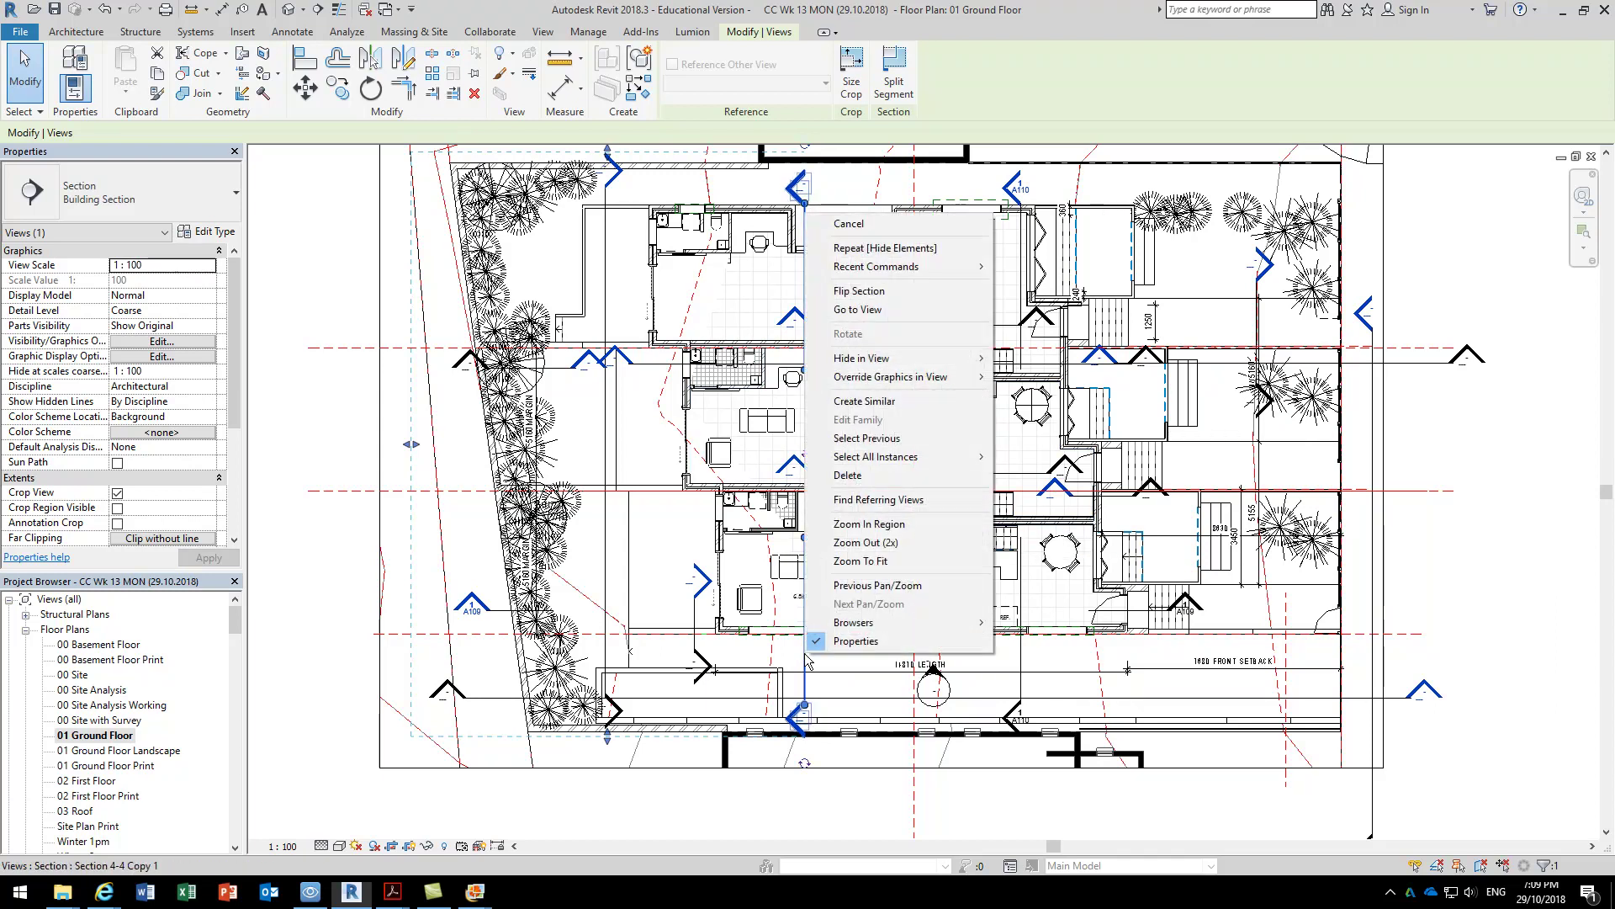
left_click(896, 304)
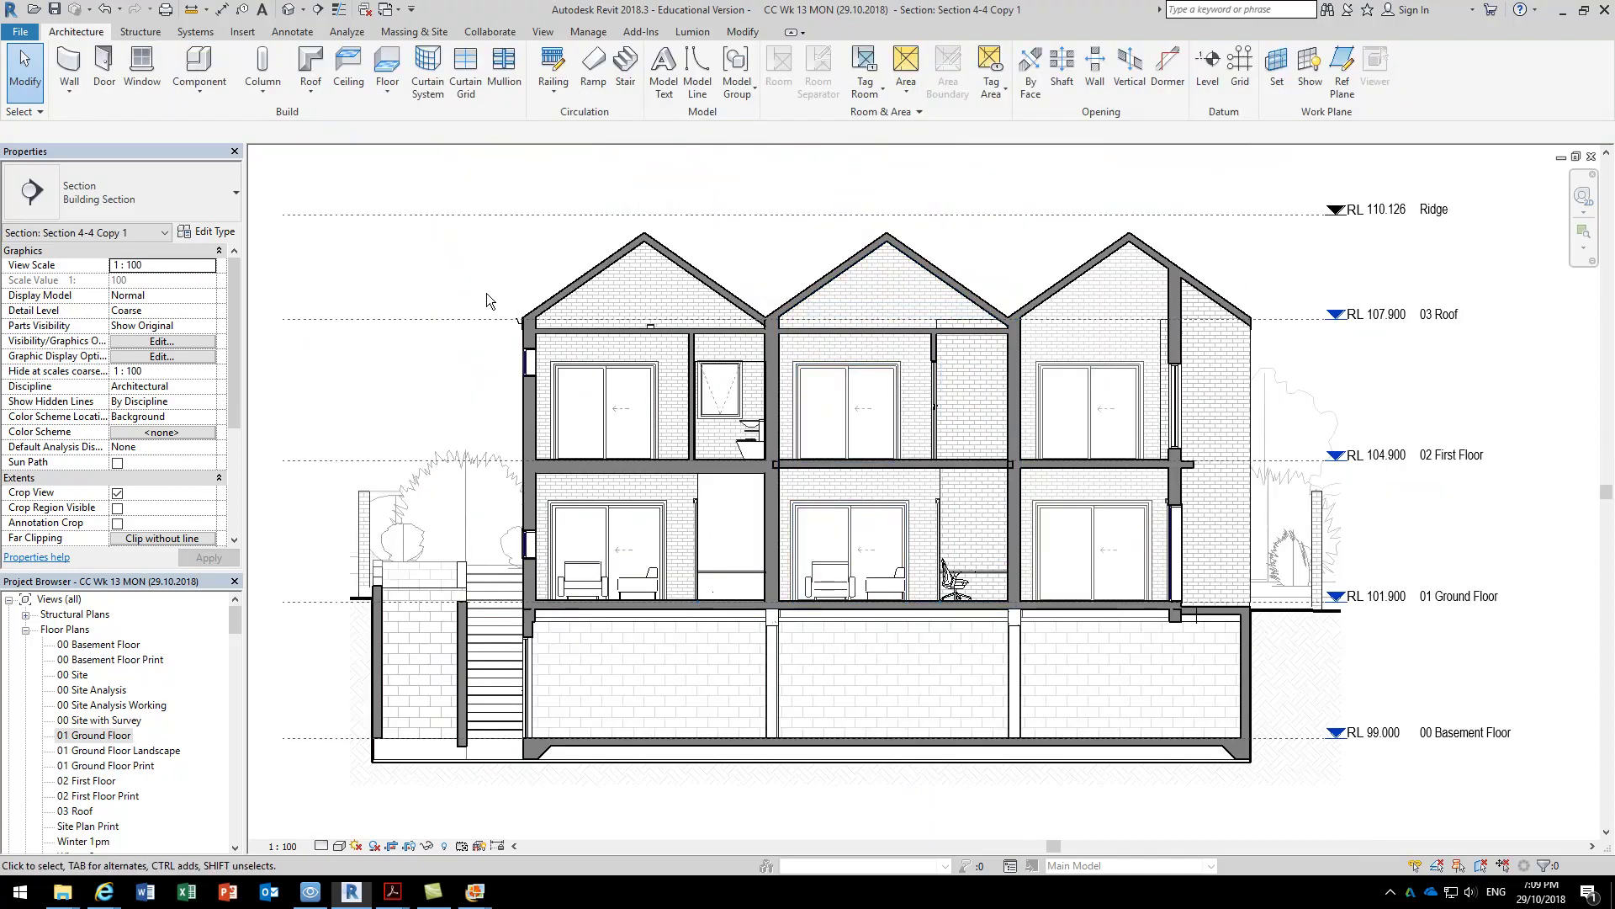
Set the section view's detail level to Fine.
left_click(283, 846)
left_click(321, 846)
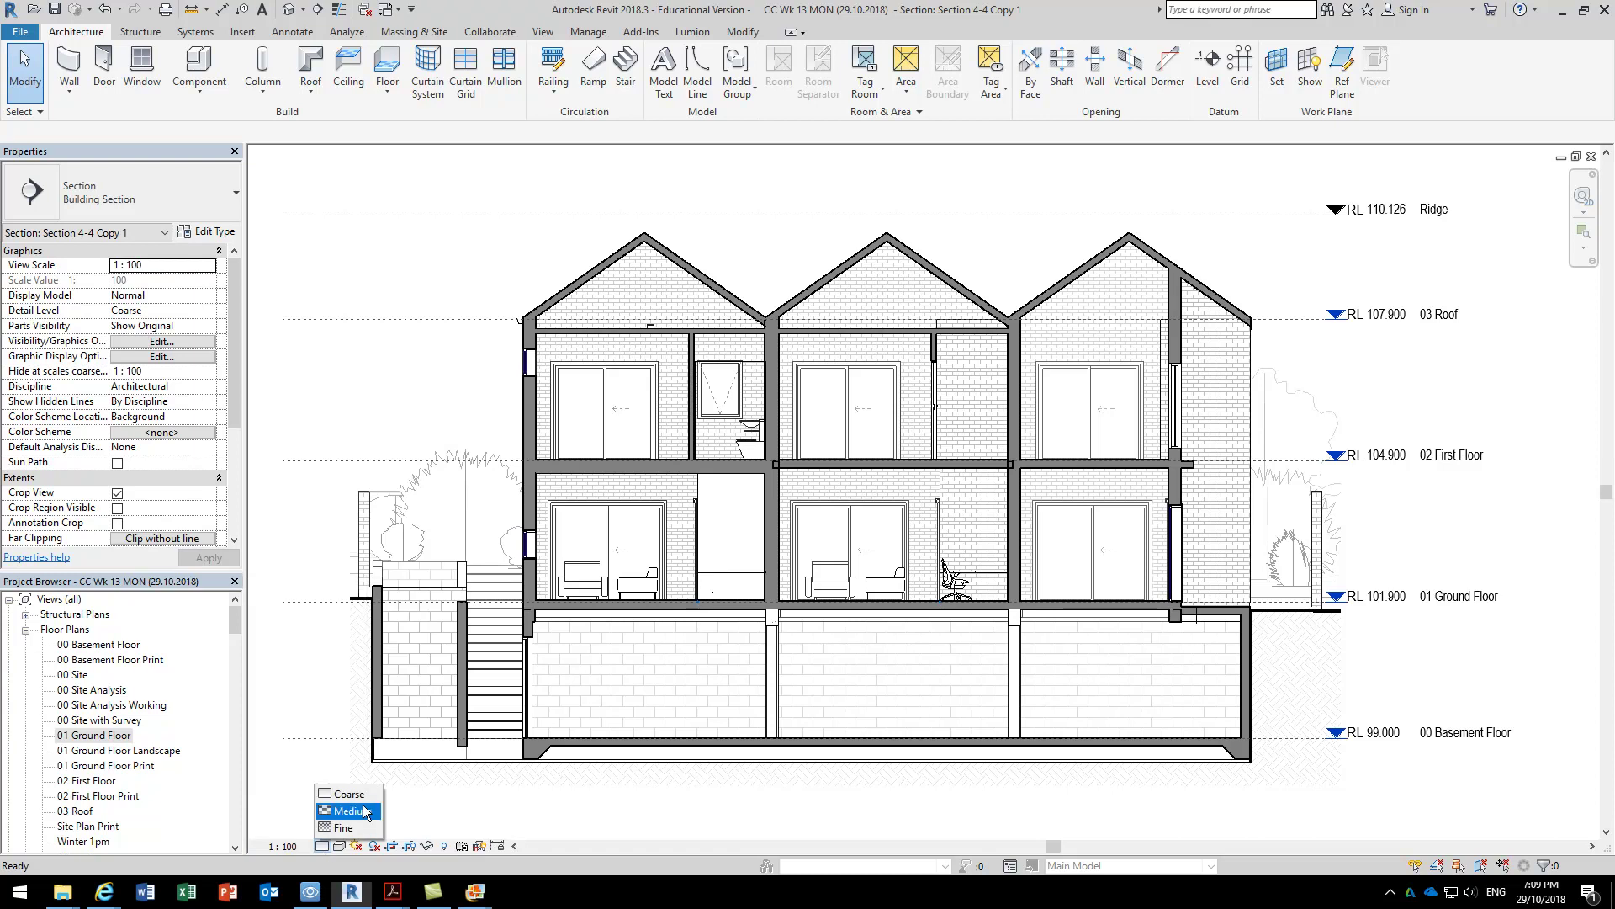
left_click(347, 828)
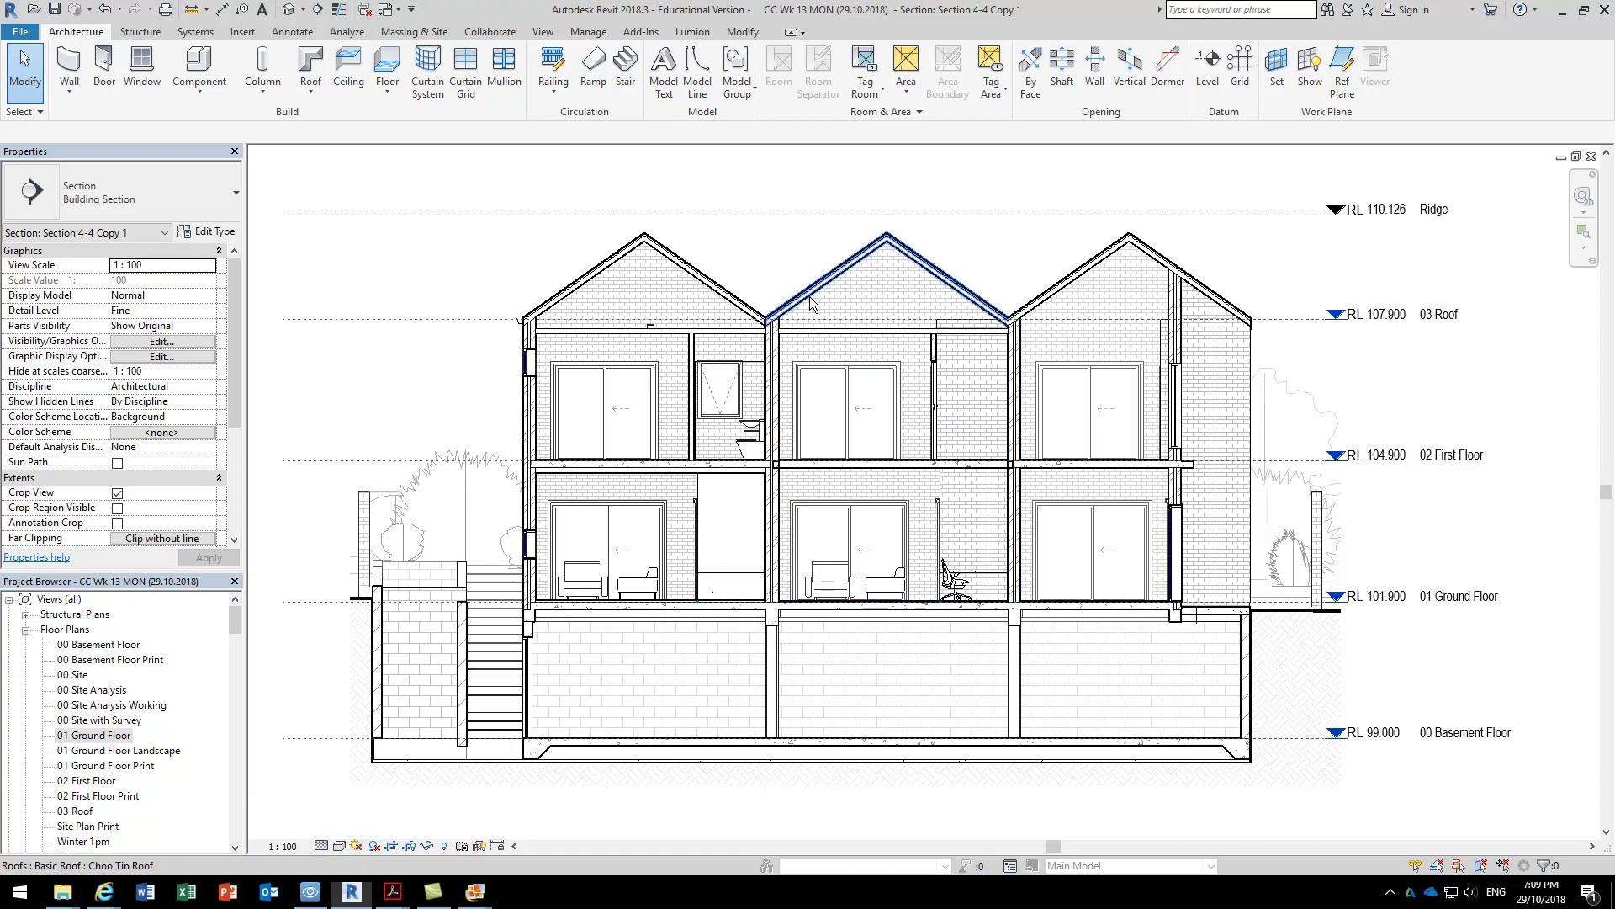
Examine the middle Choo Tin Roof and the roof valley where it meets the neighbouring gable over the party wall.
scroll(759, 239, "up", 3)
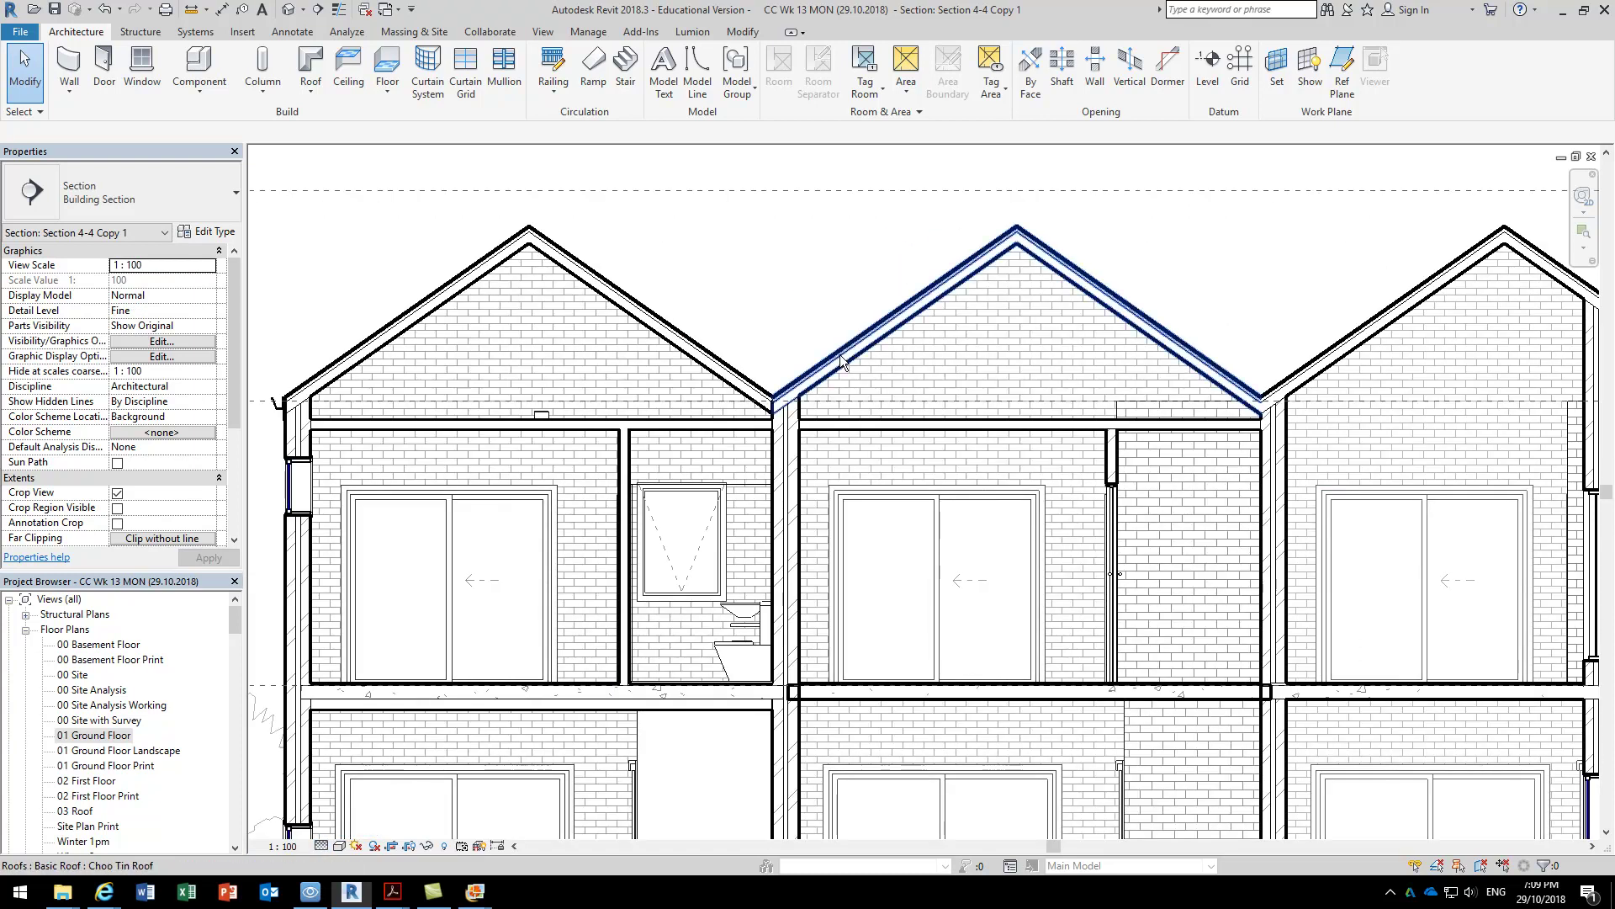
left_click(842, 357)
scroll(690, 291, "up", 4)
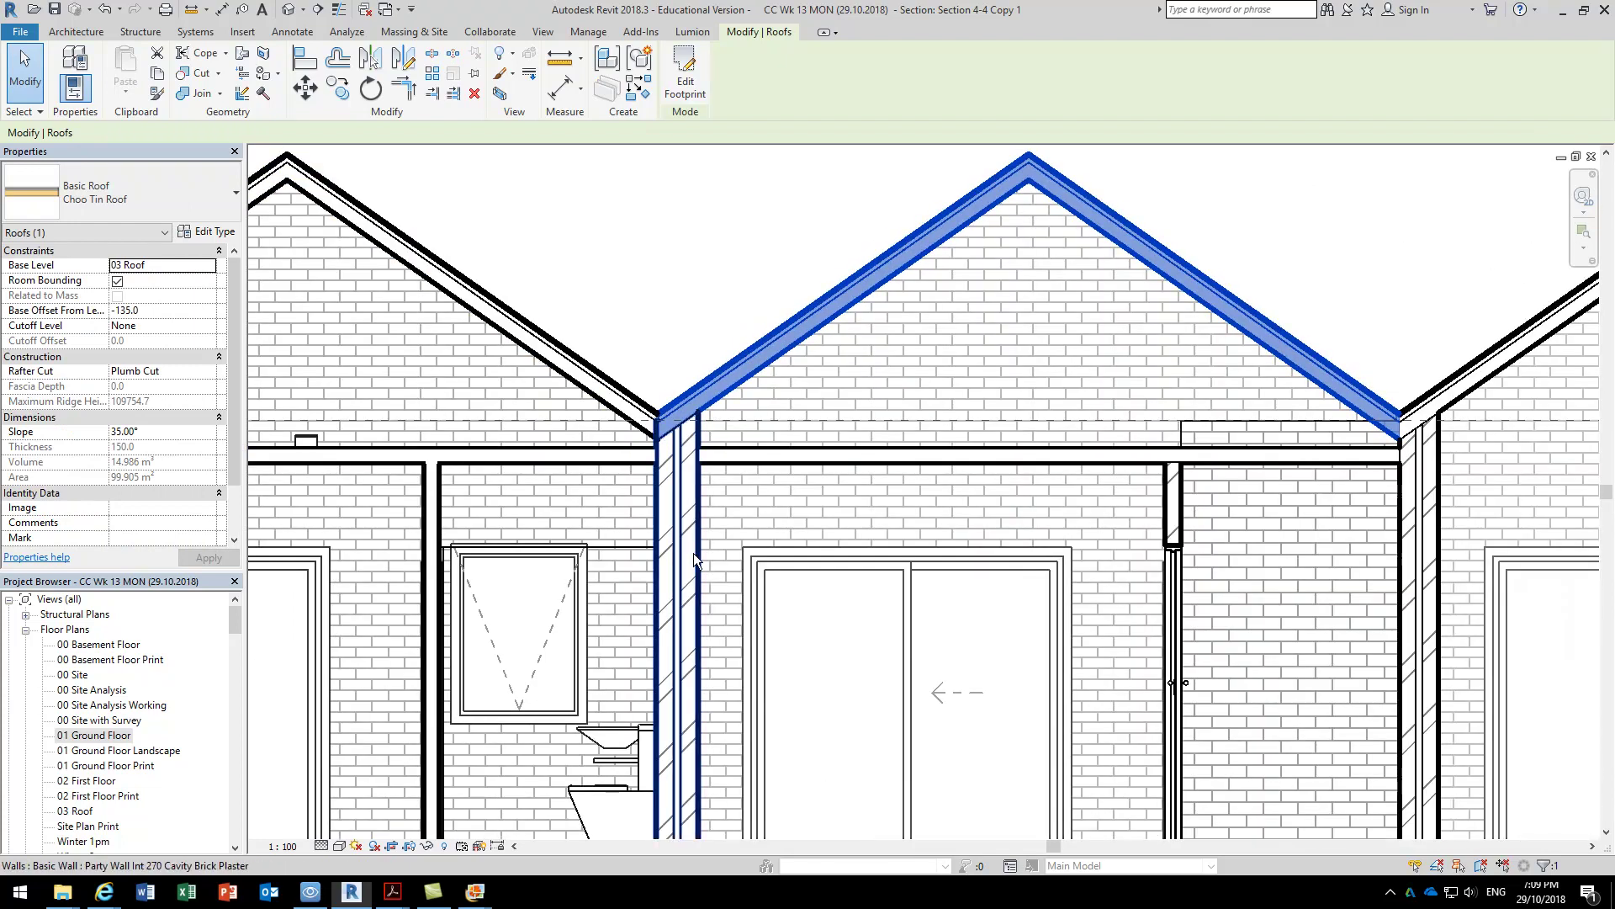
key("Escape")
scroll(653, 279, "down", 3)
middle_click_drag(653, 279, 746, 354)
scroll(730, 325, "up", 2)
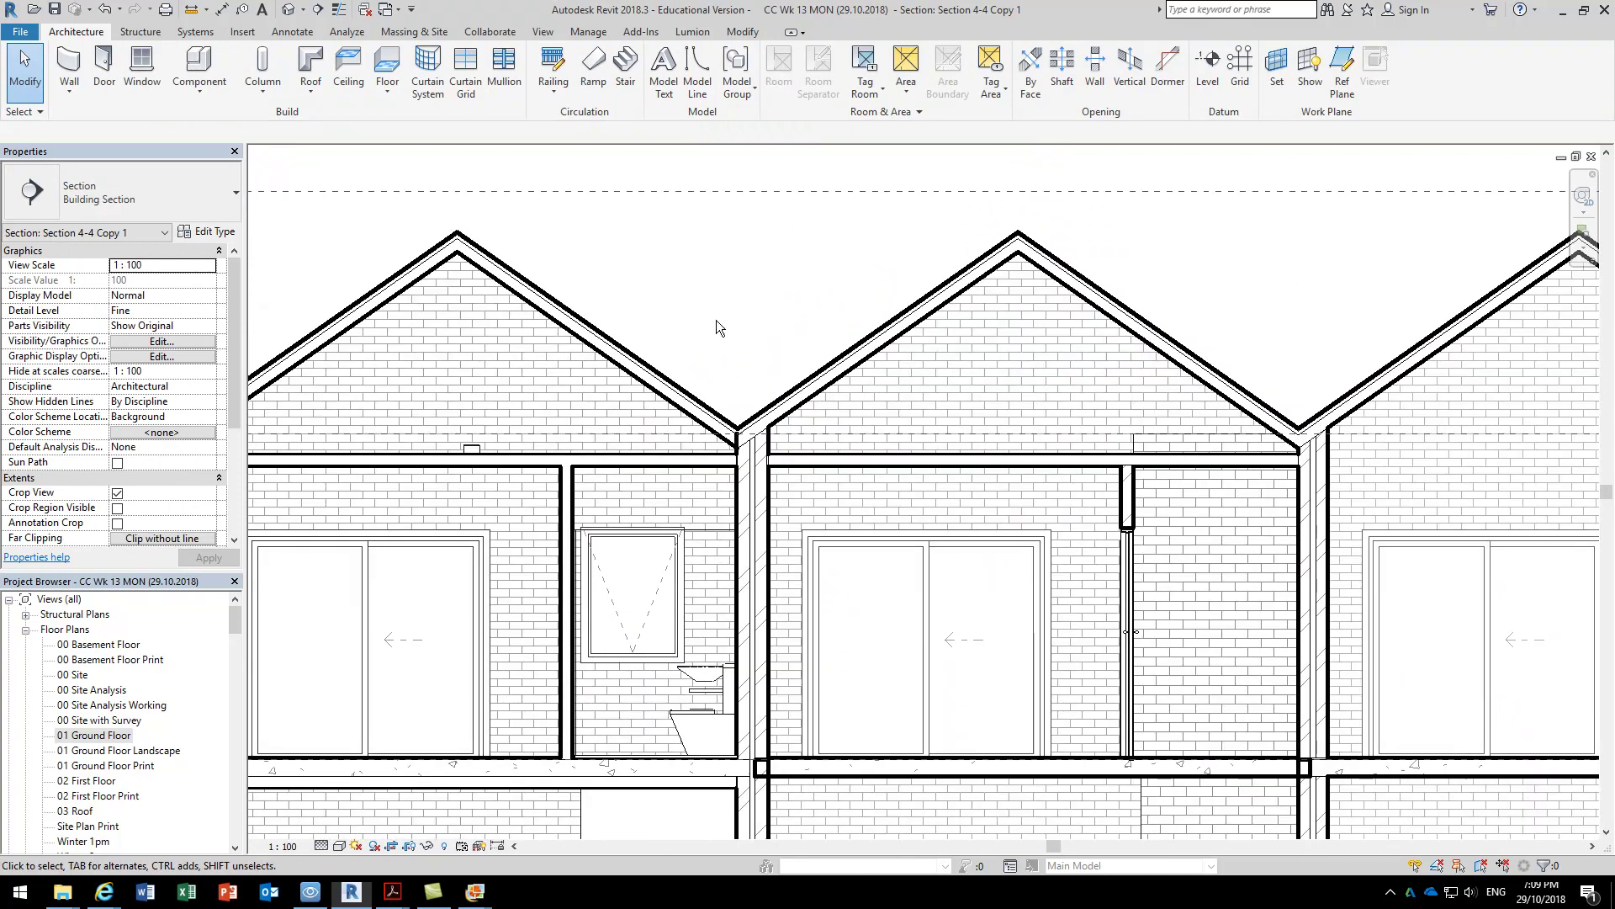
Switch to Photo Gallery to view the Box Gutter Section Detail image, and return to the roof valley in the Revit section.
mouse_move(475, 891)
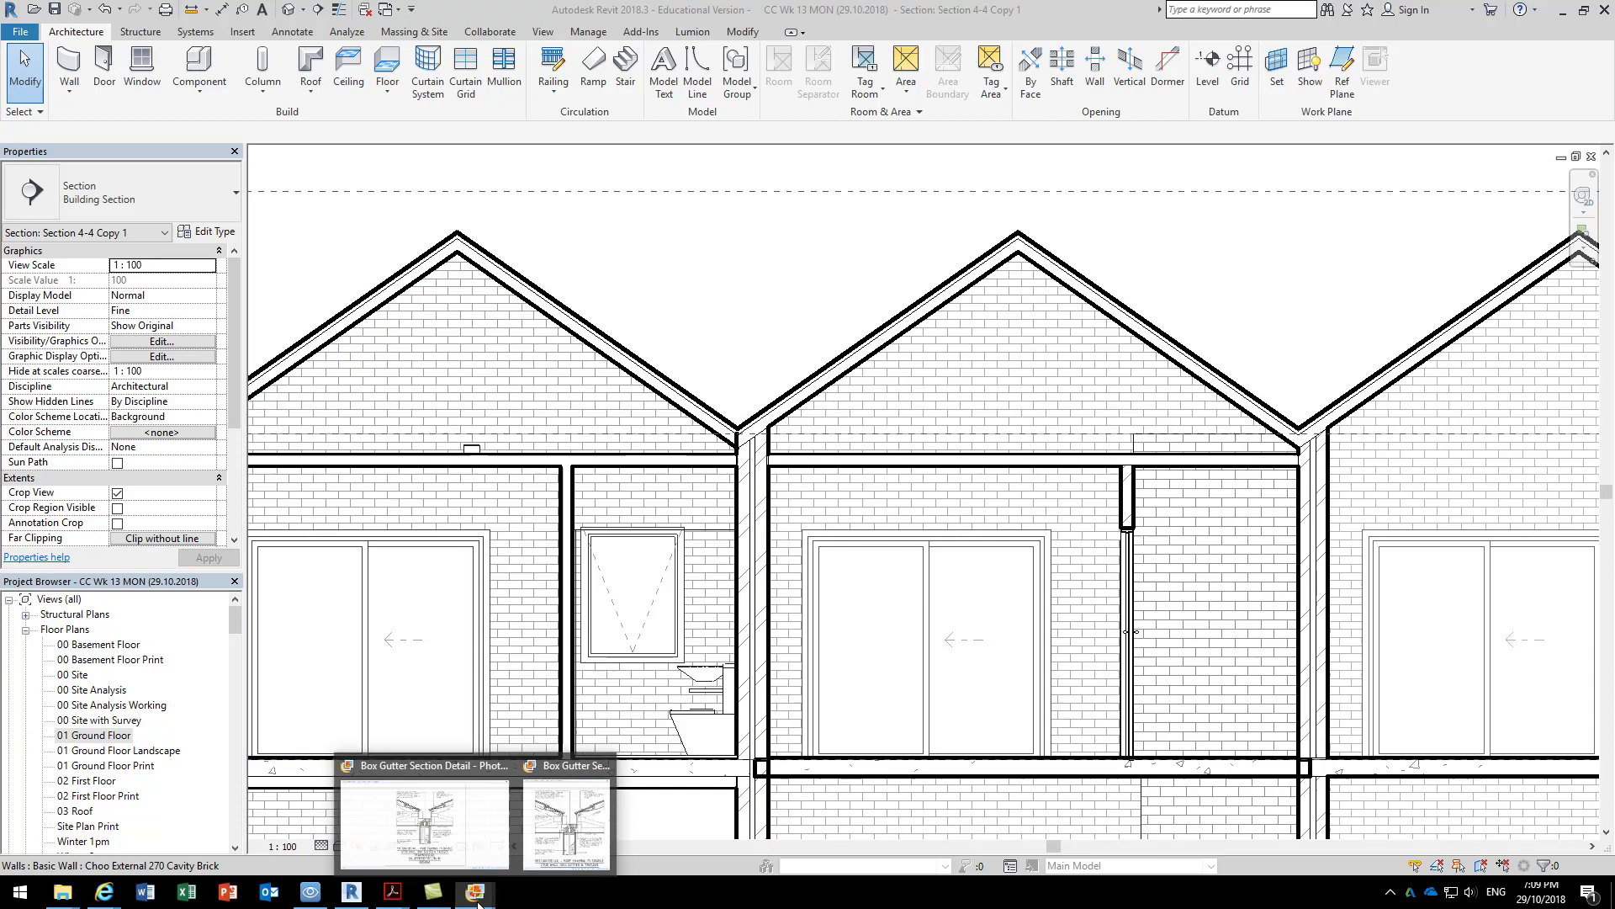
left_click(559, 838)
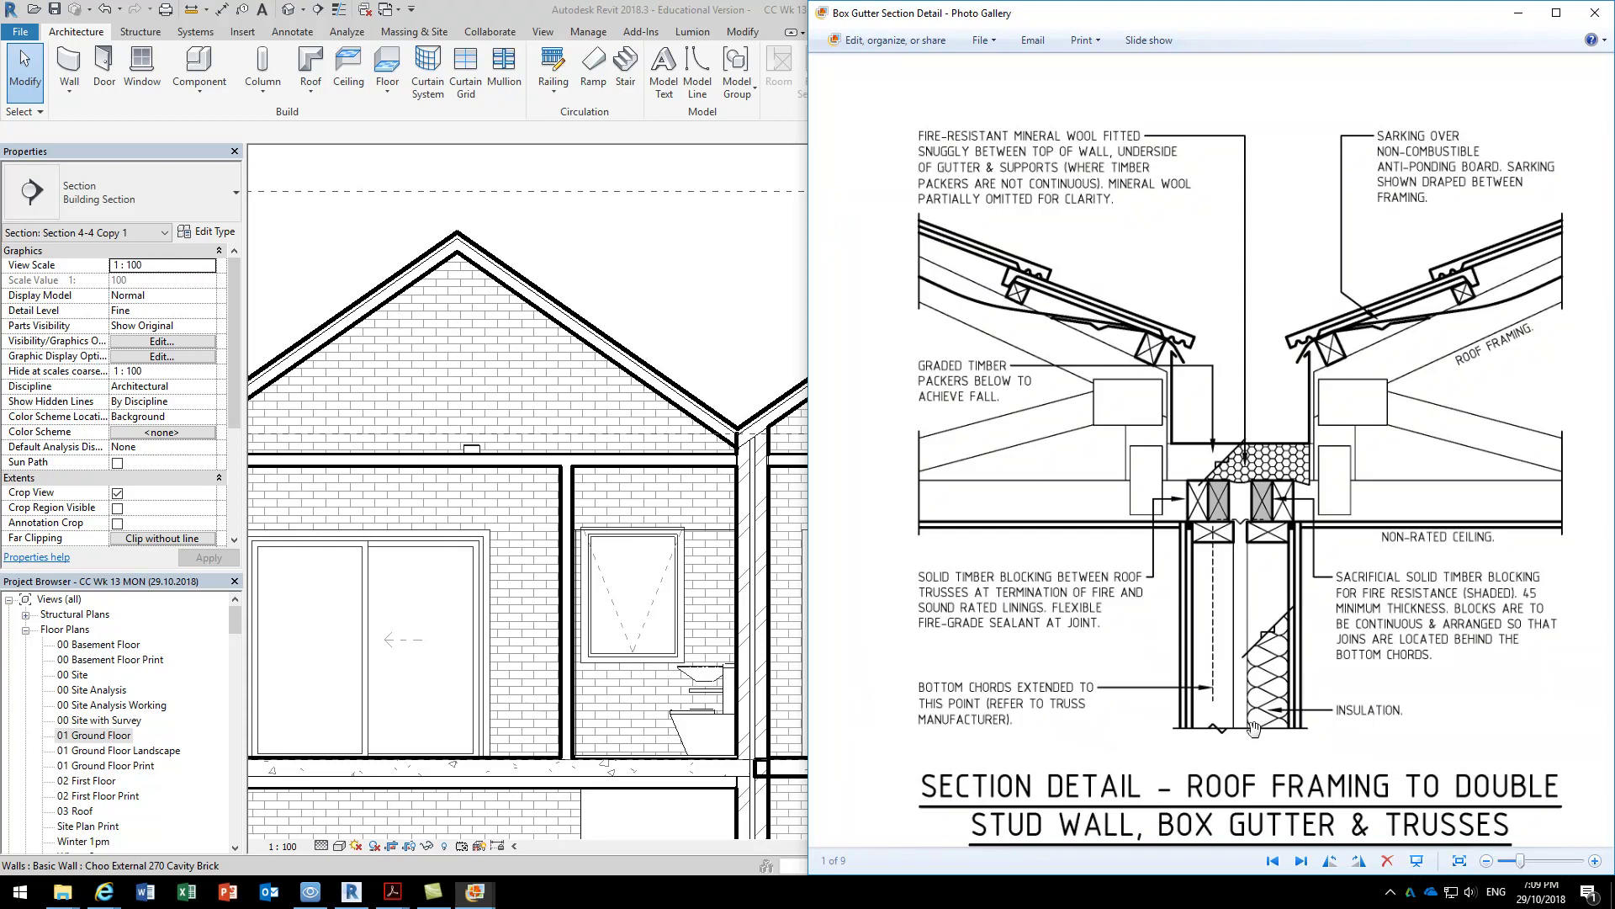
left_click(715, 301)
scroll(757, 324, "up", 3)
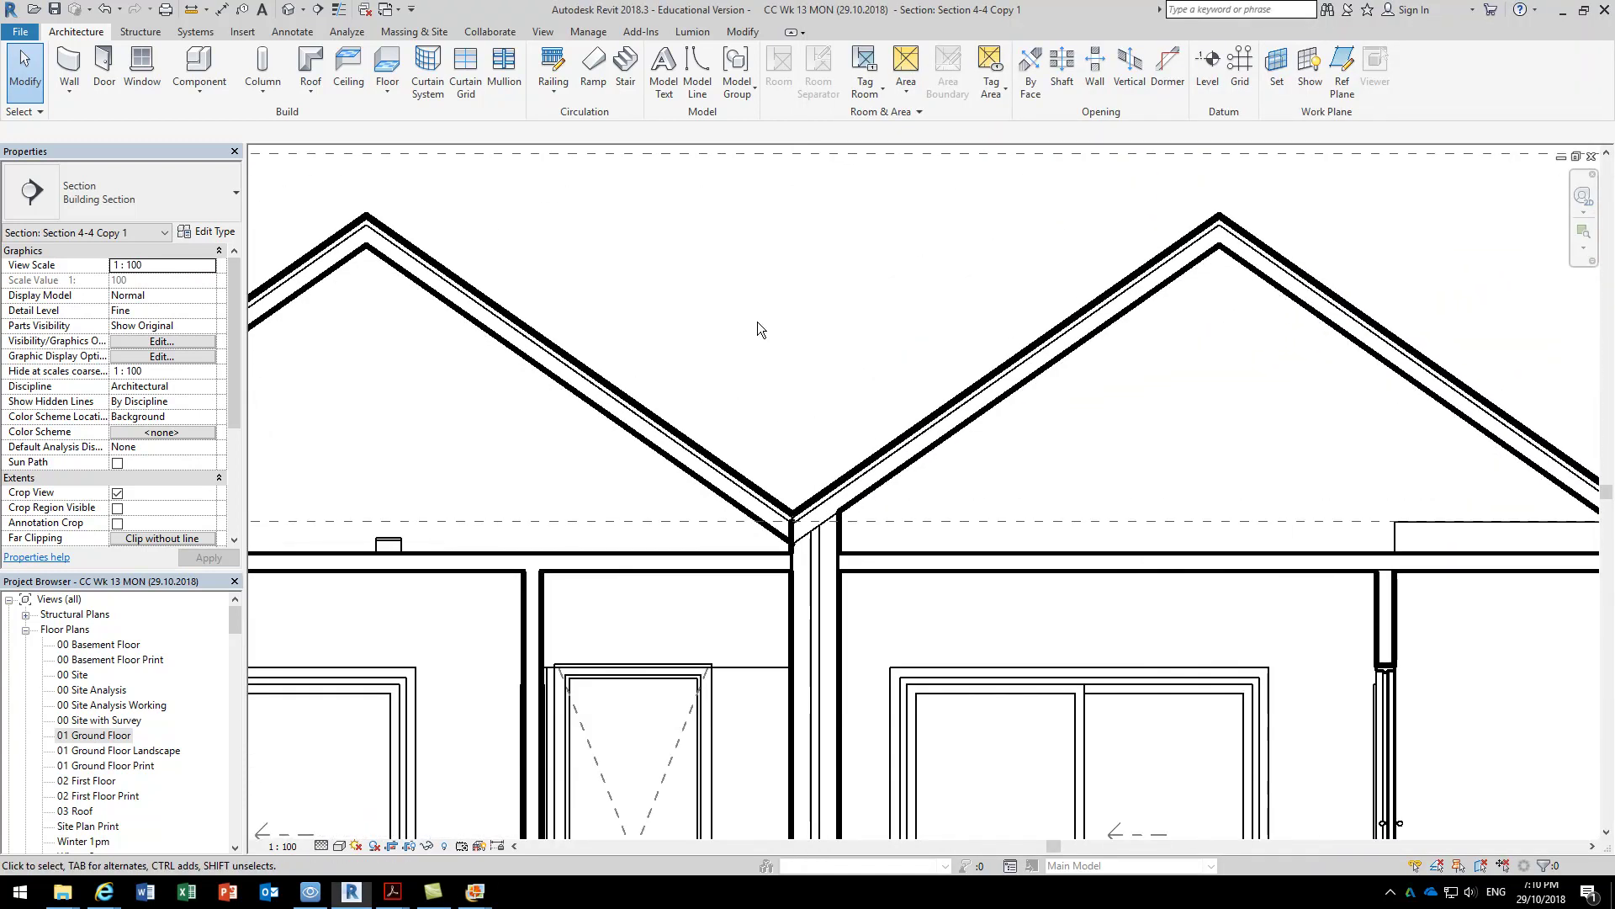
left_click(296, 32)
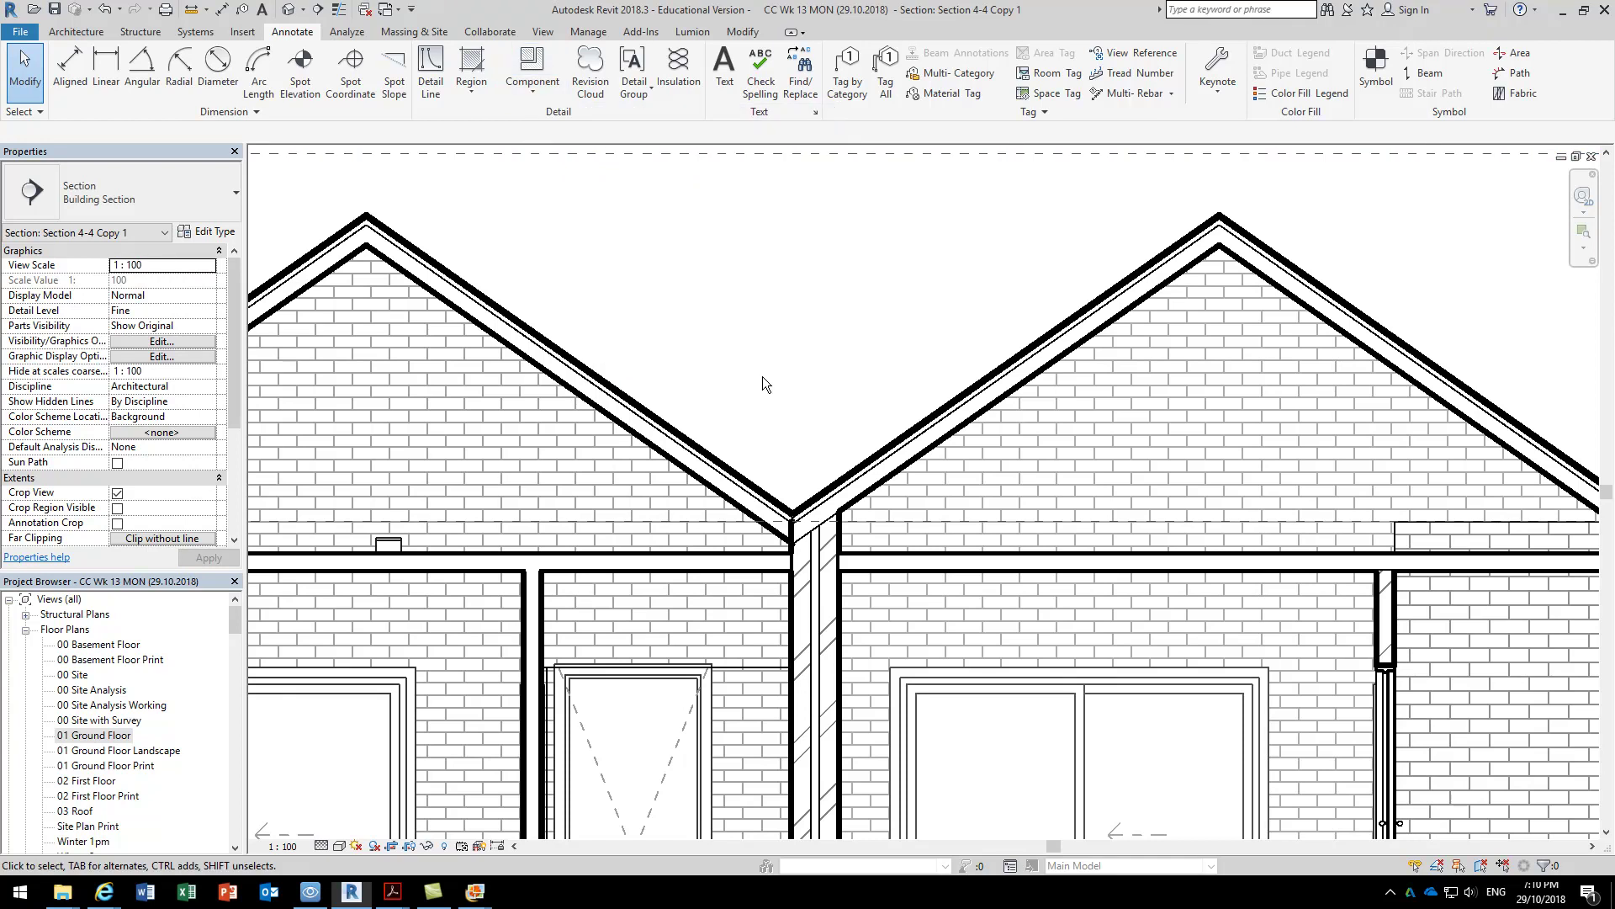
scroll(685, 320, "down", 1)
scroll(527, 179, "up", 1)
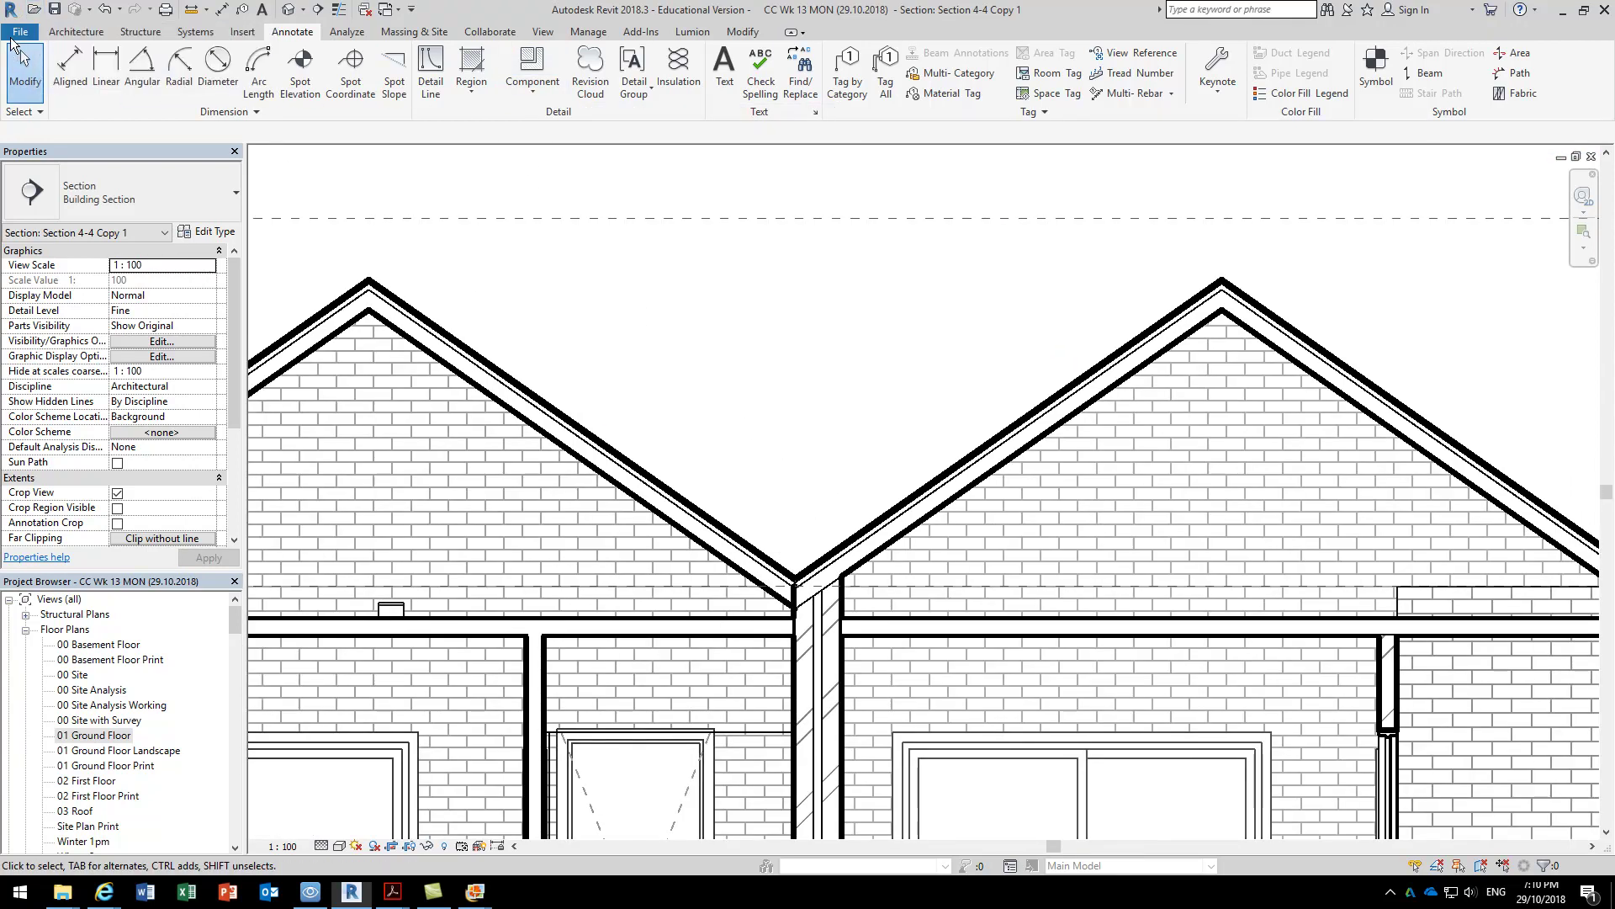
left_click(21, 34)
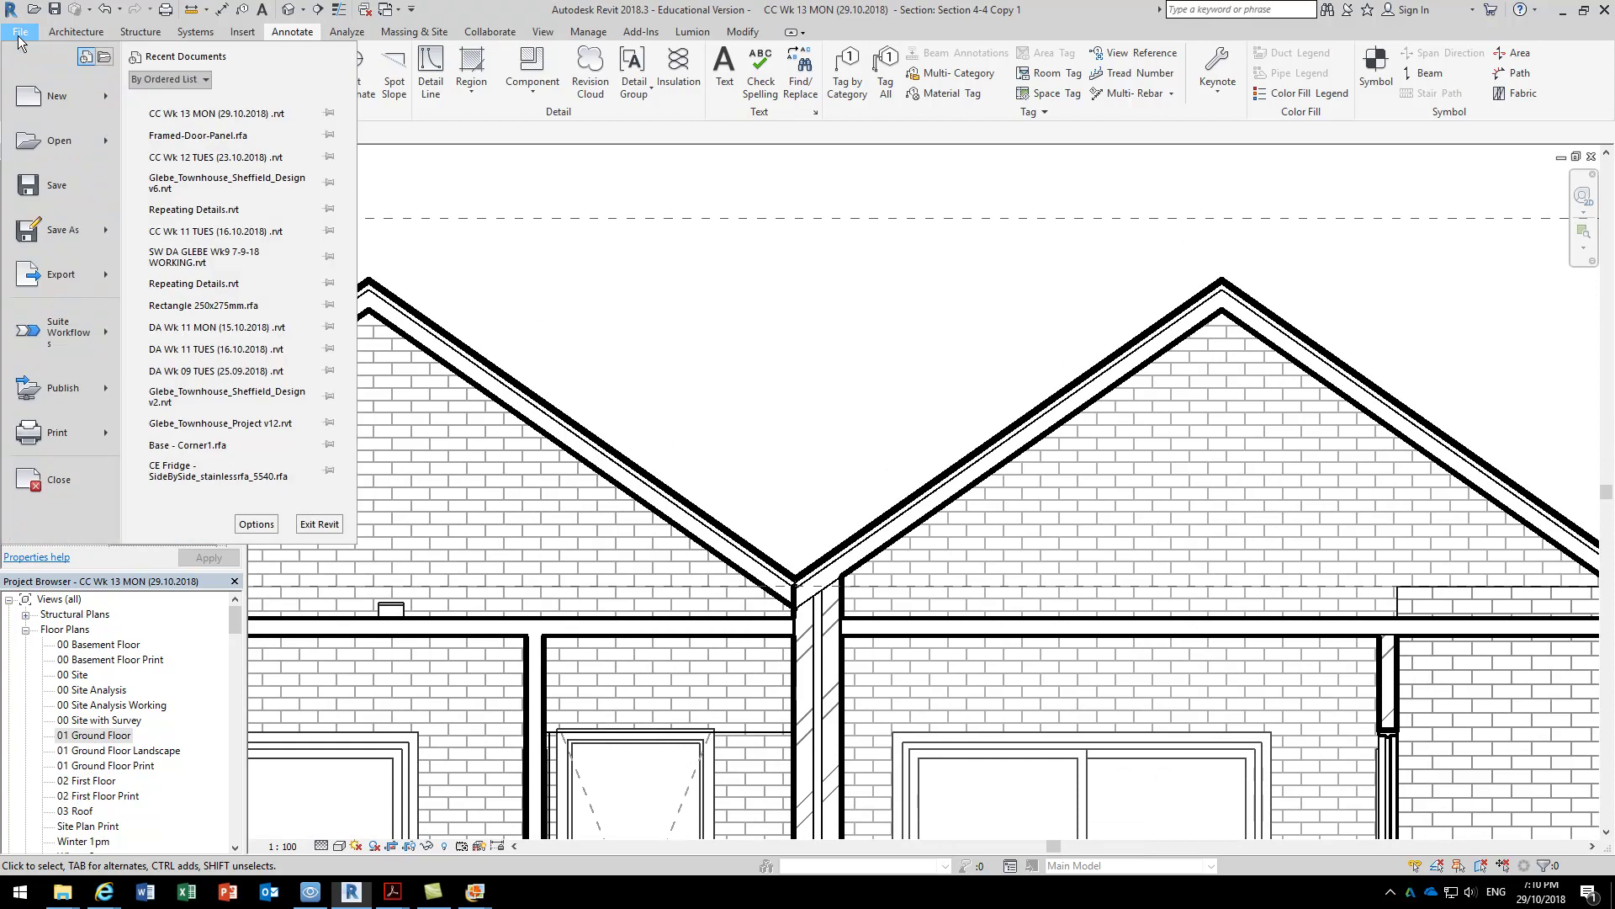
mouse_move(44, 144)
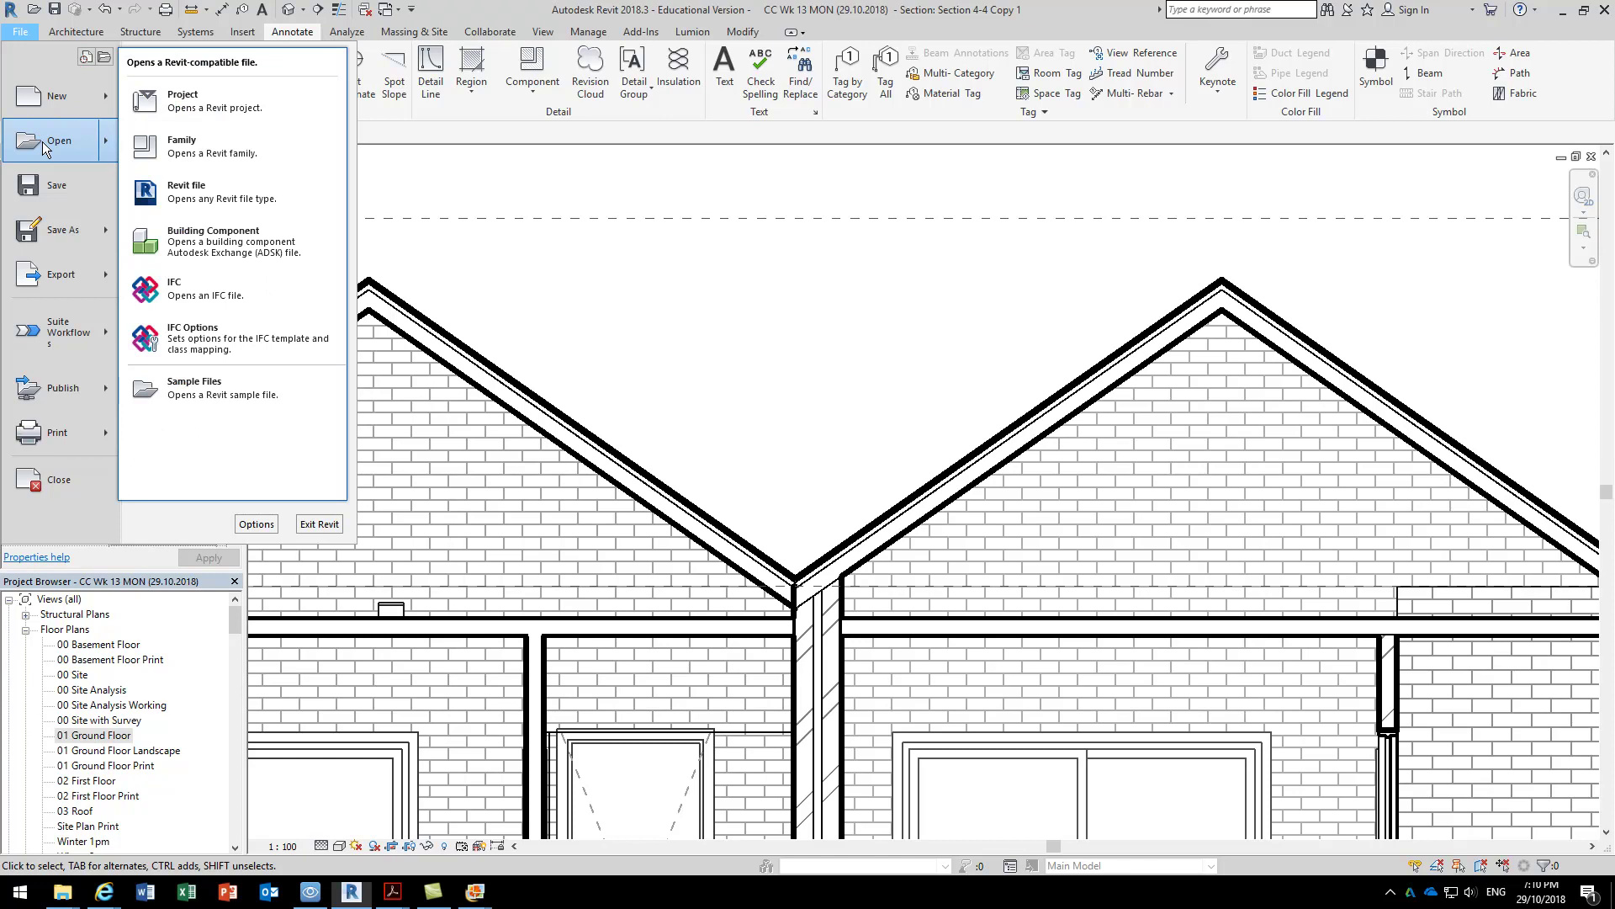
left_click(697, 399)
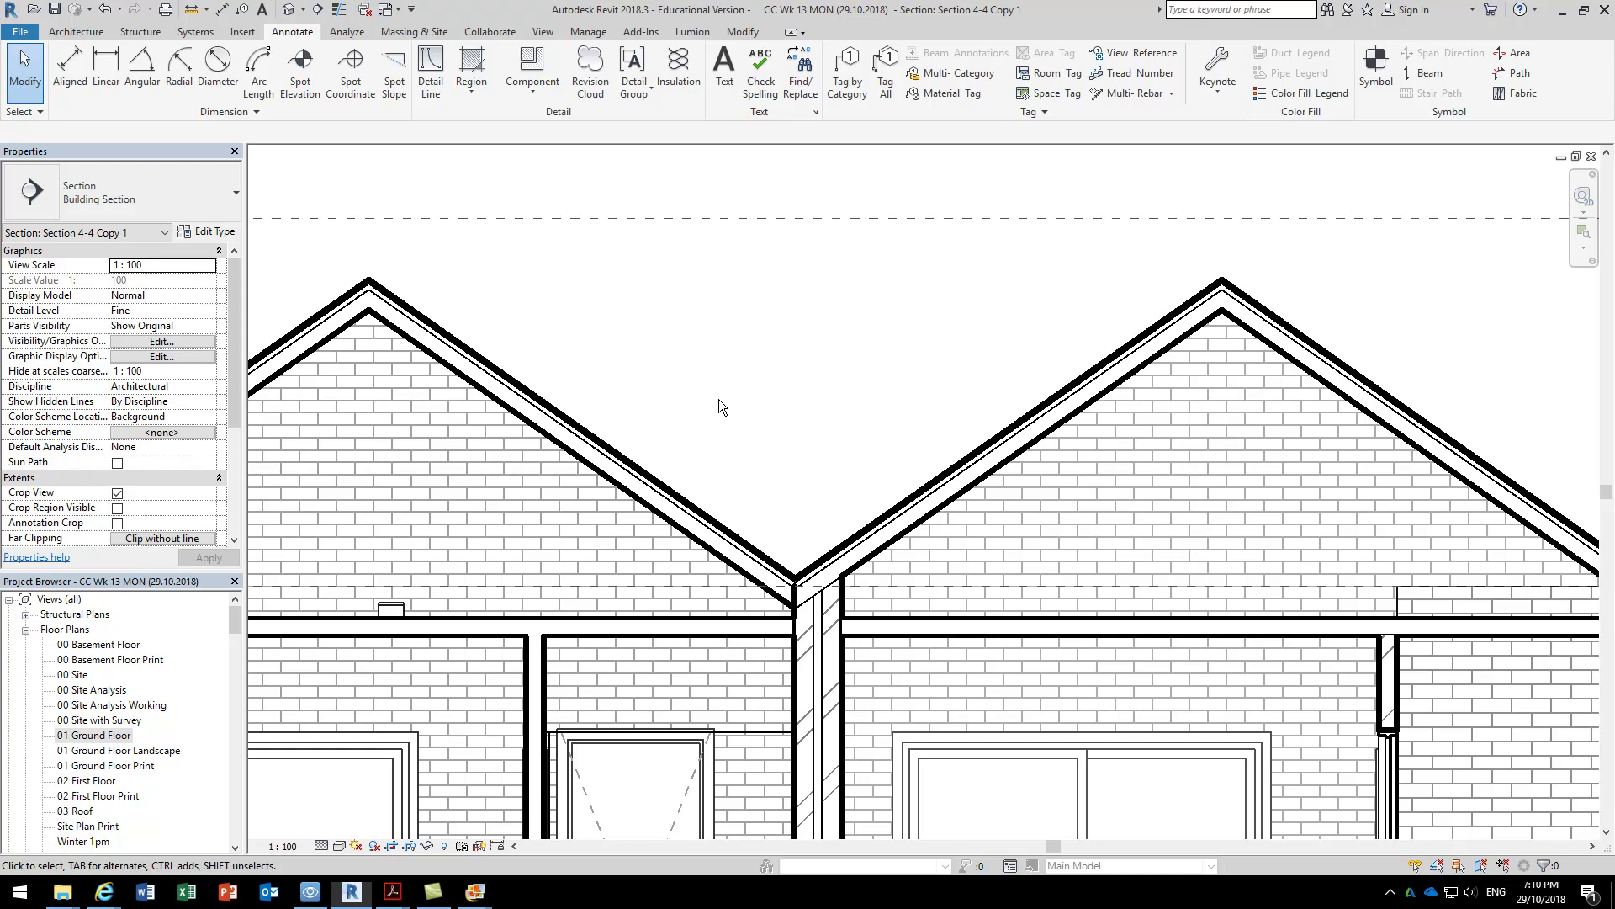
Open the Repeating Details project from the Sample Files folder of the Metric Library.
left_click(21, 31)
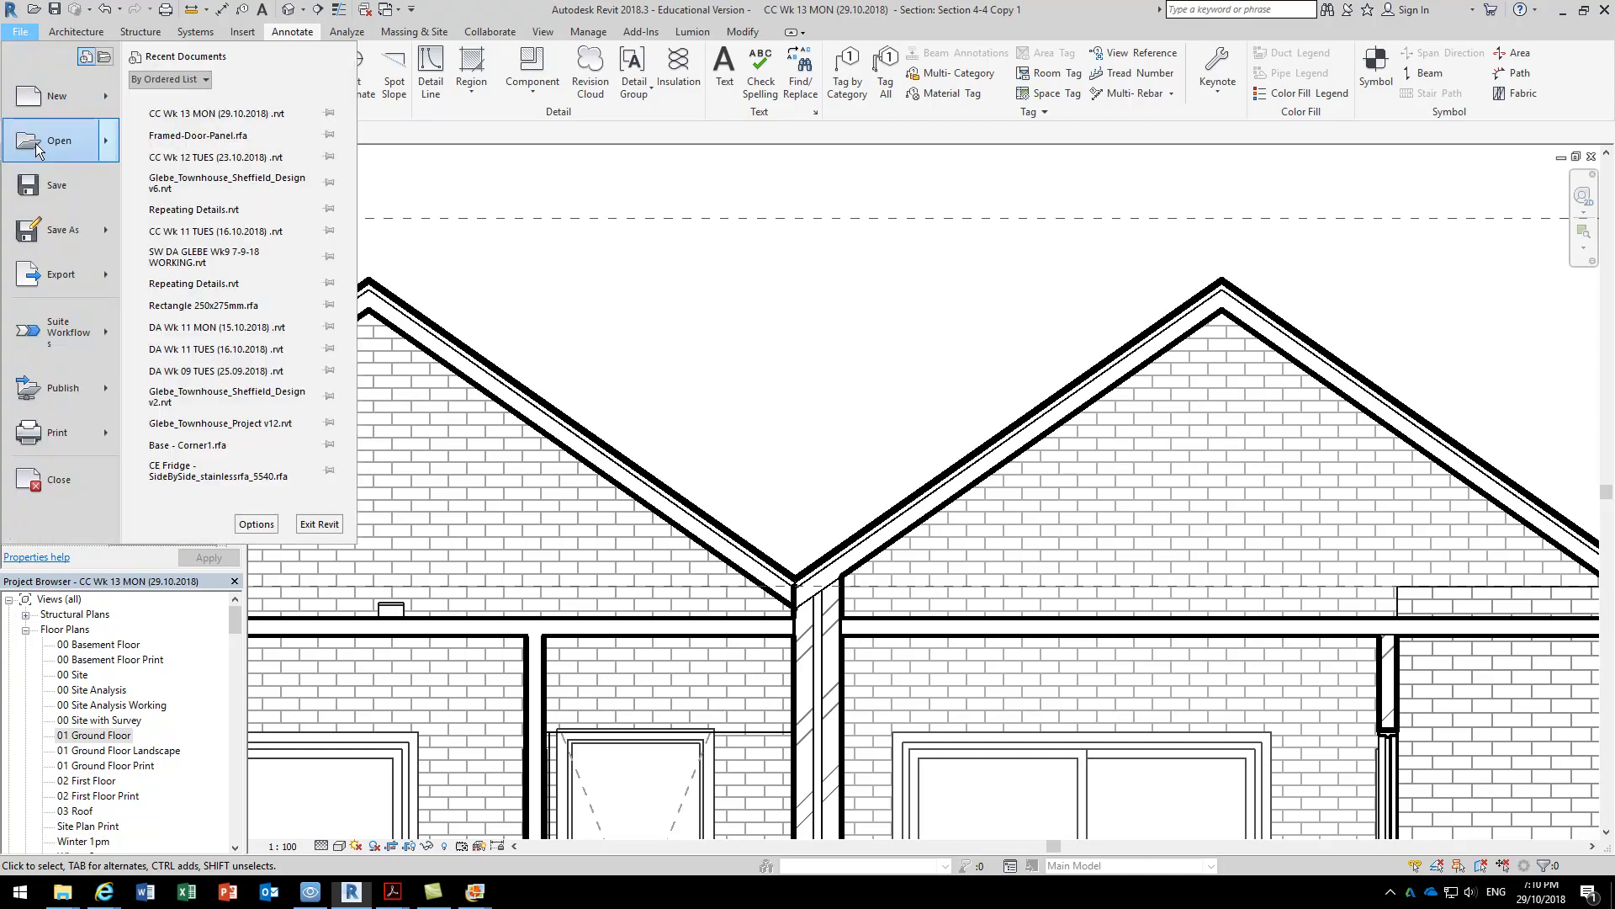
mouse_move(35, 143)
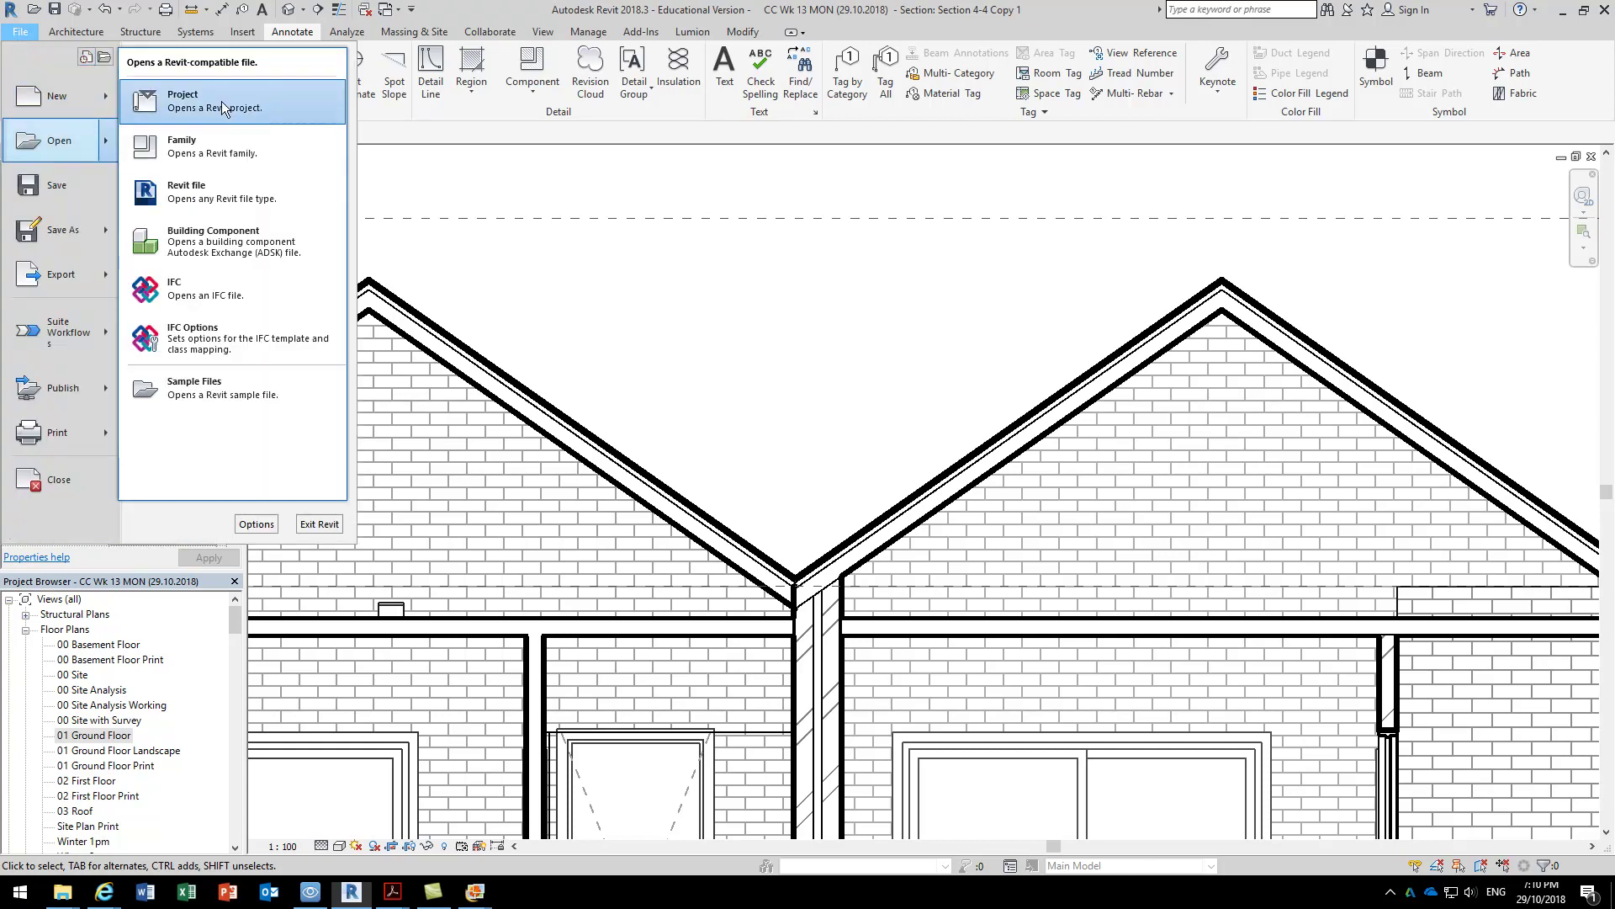
left_click(37, 143)
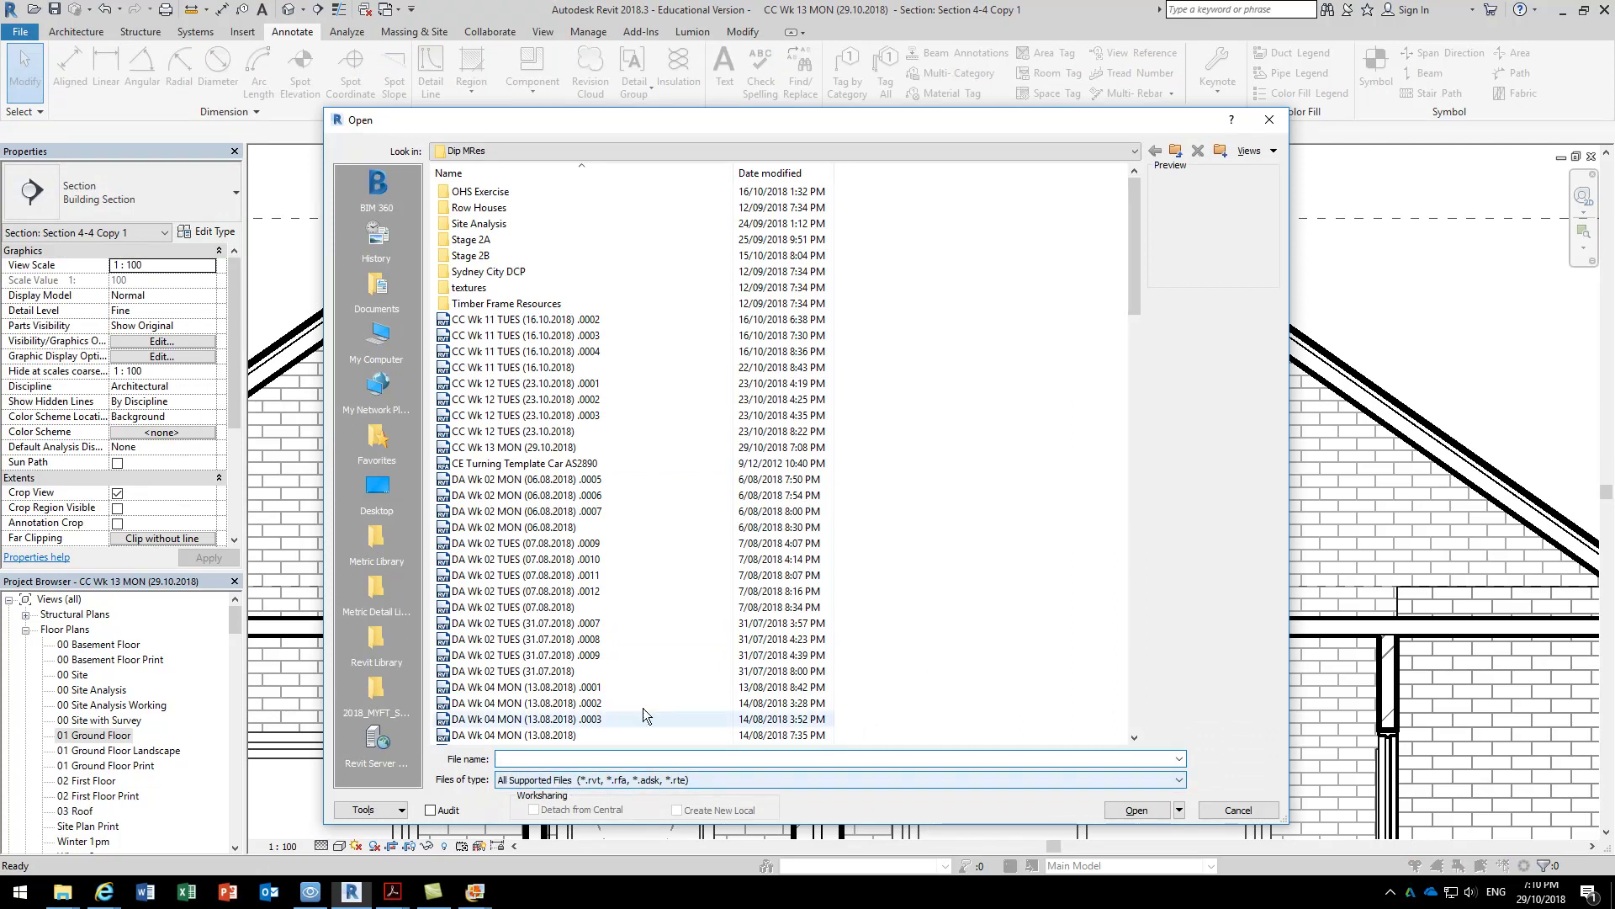
left_click(378, 546)
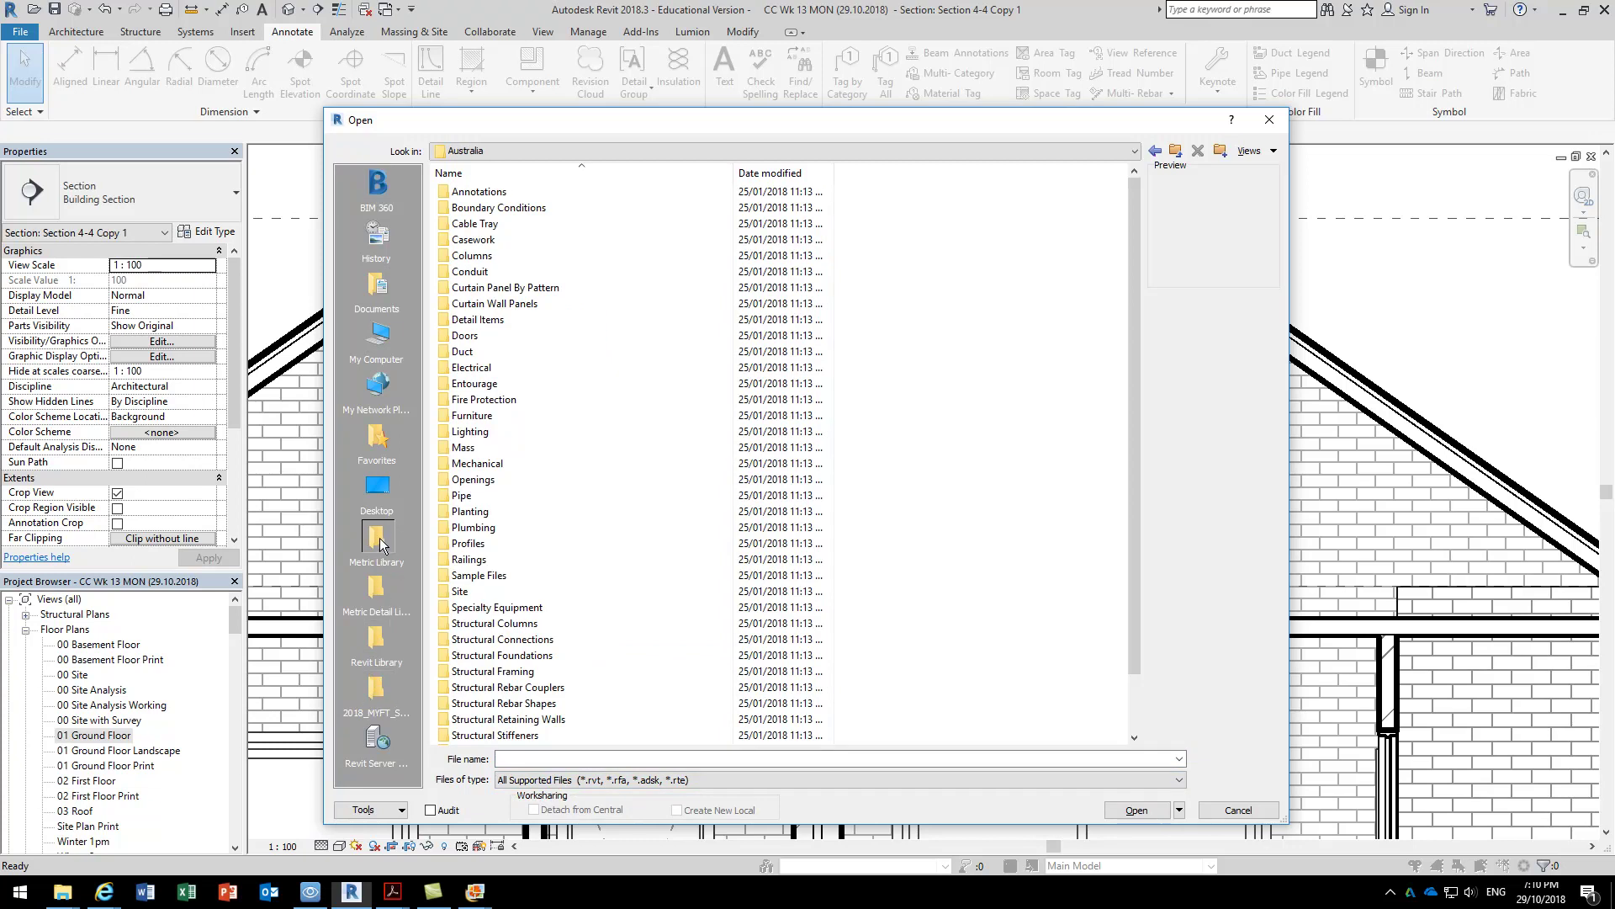
double_click(479, 576)
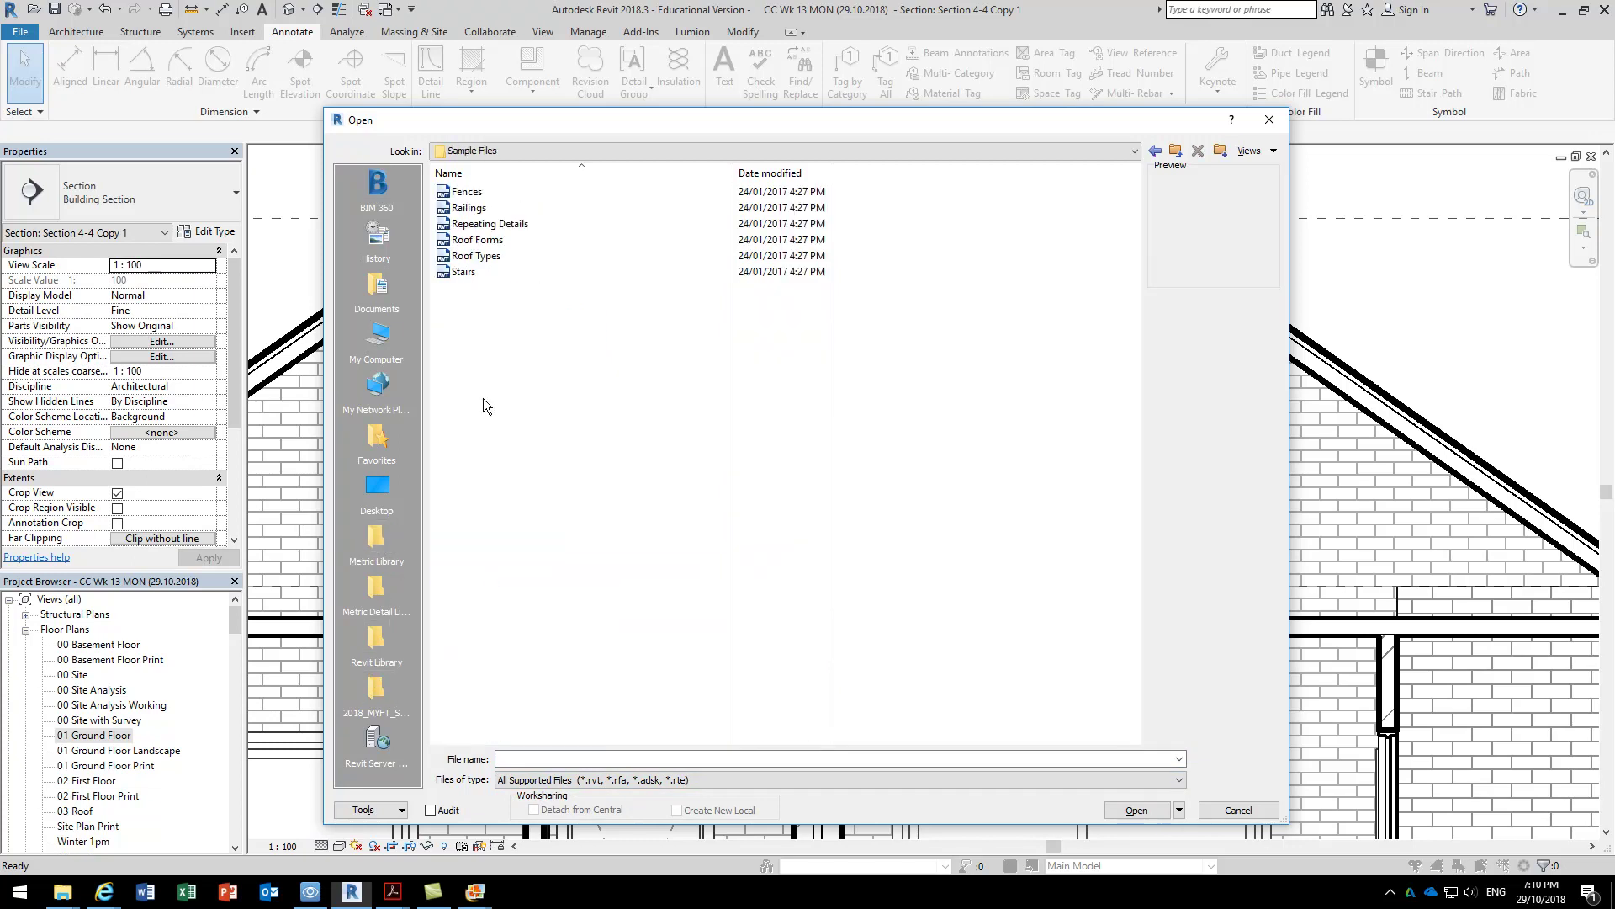
left_click(488, 224)
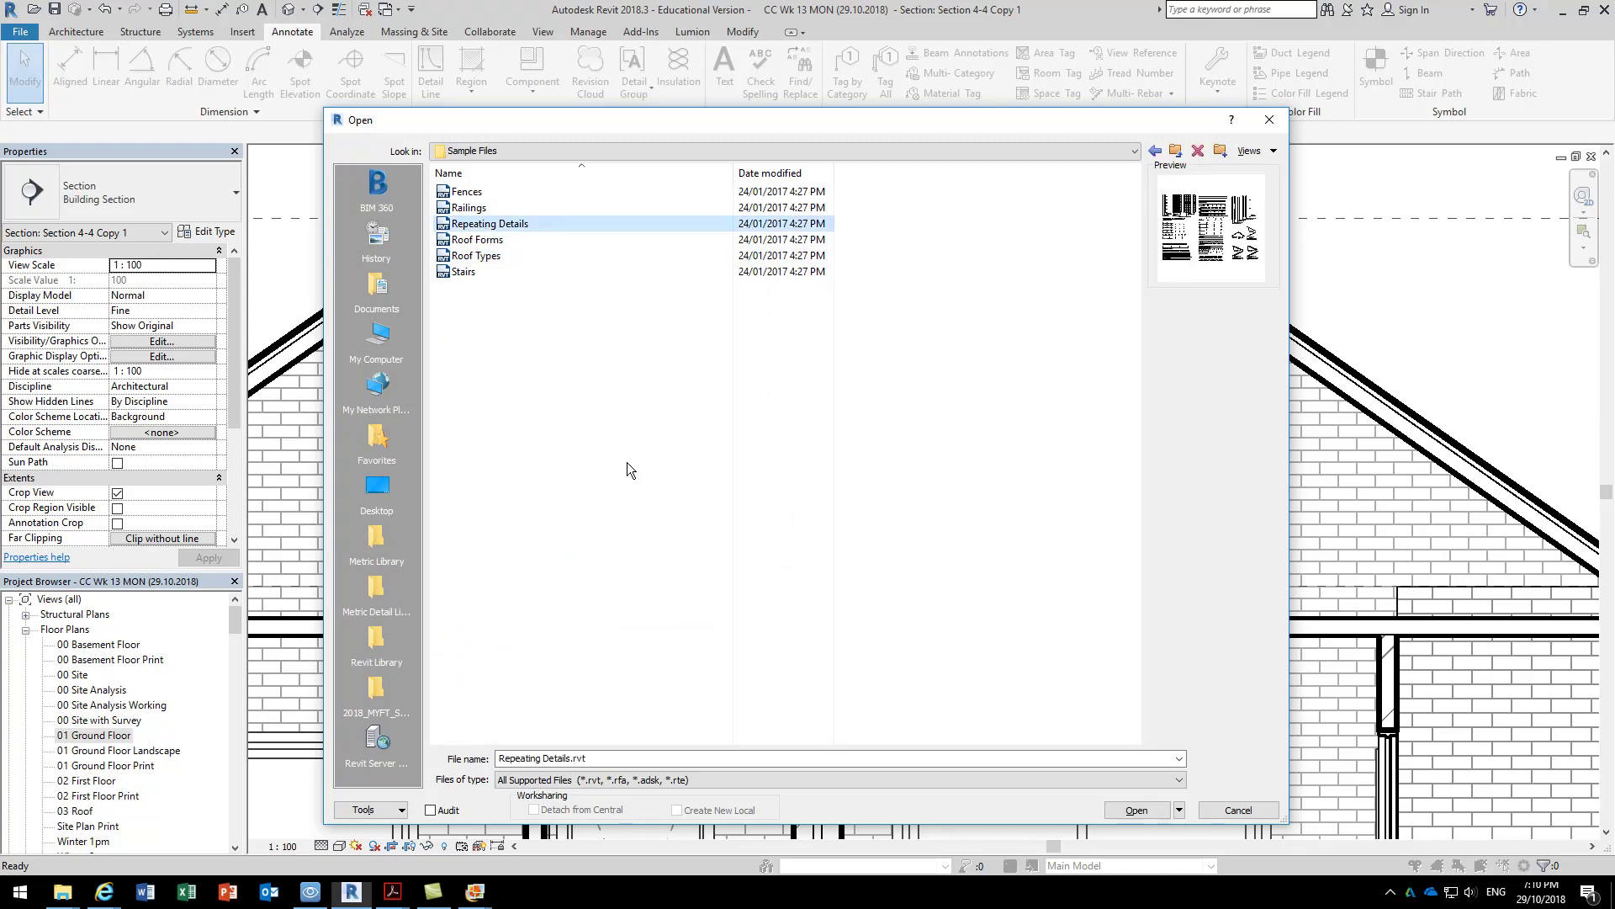
double_click(452, 225)
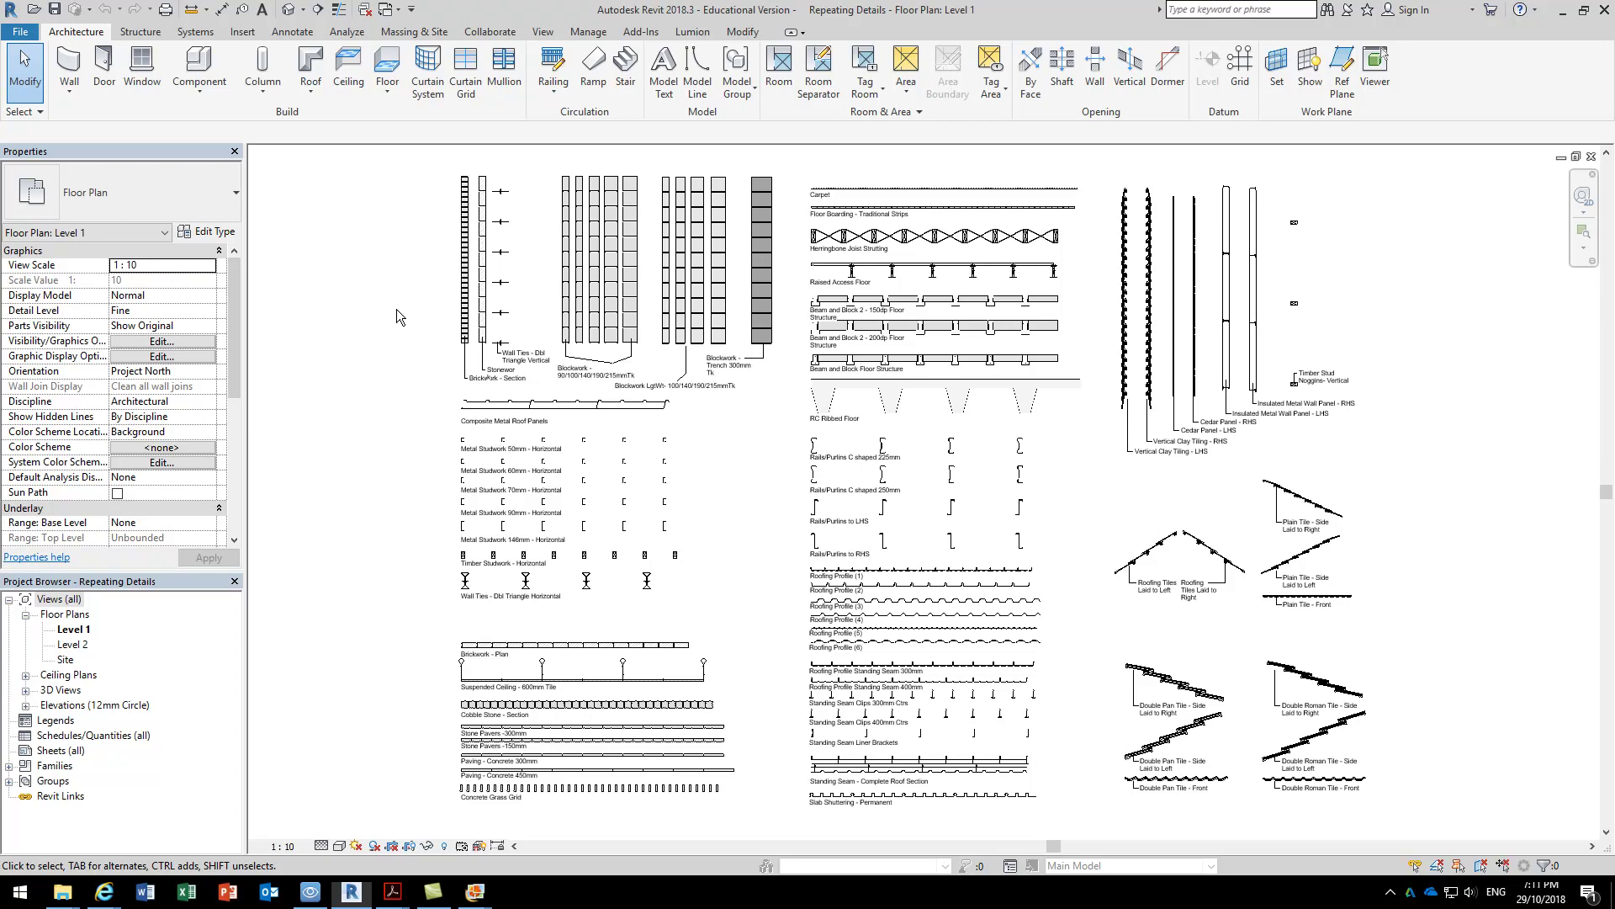
Inspect the Brickwork - Section repeating detail and measure from the bottom of the lowest brick to its mortar joint.
scroll(454, 289, "up", 5)
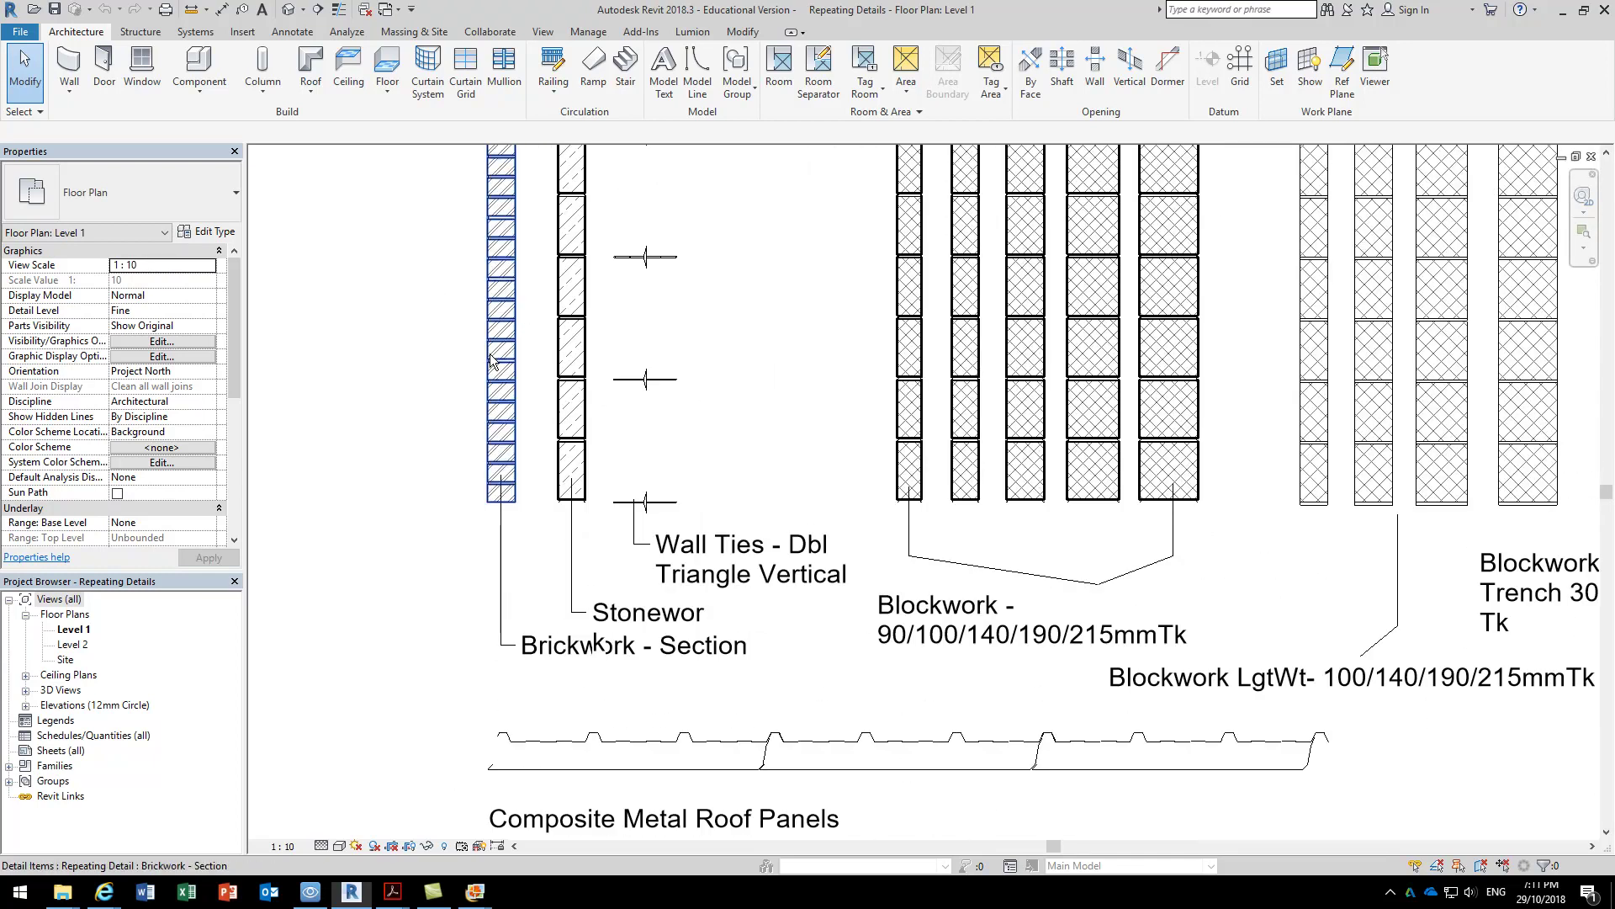
left_click(516, 308)
scroll(431, 407, "up", 2)
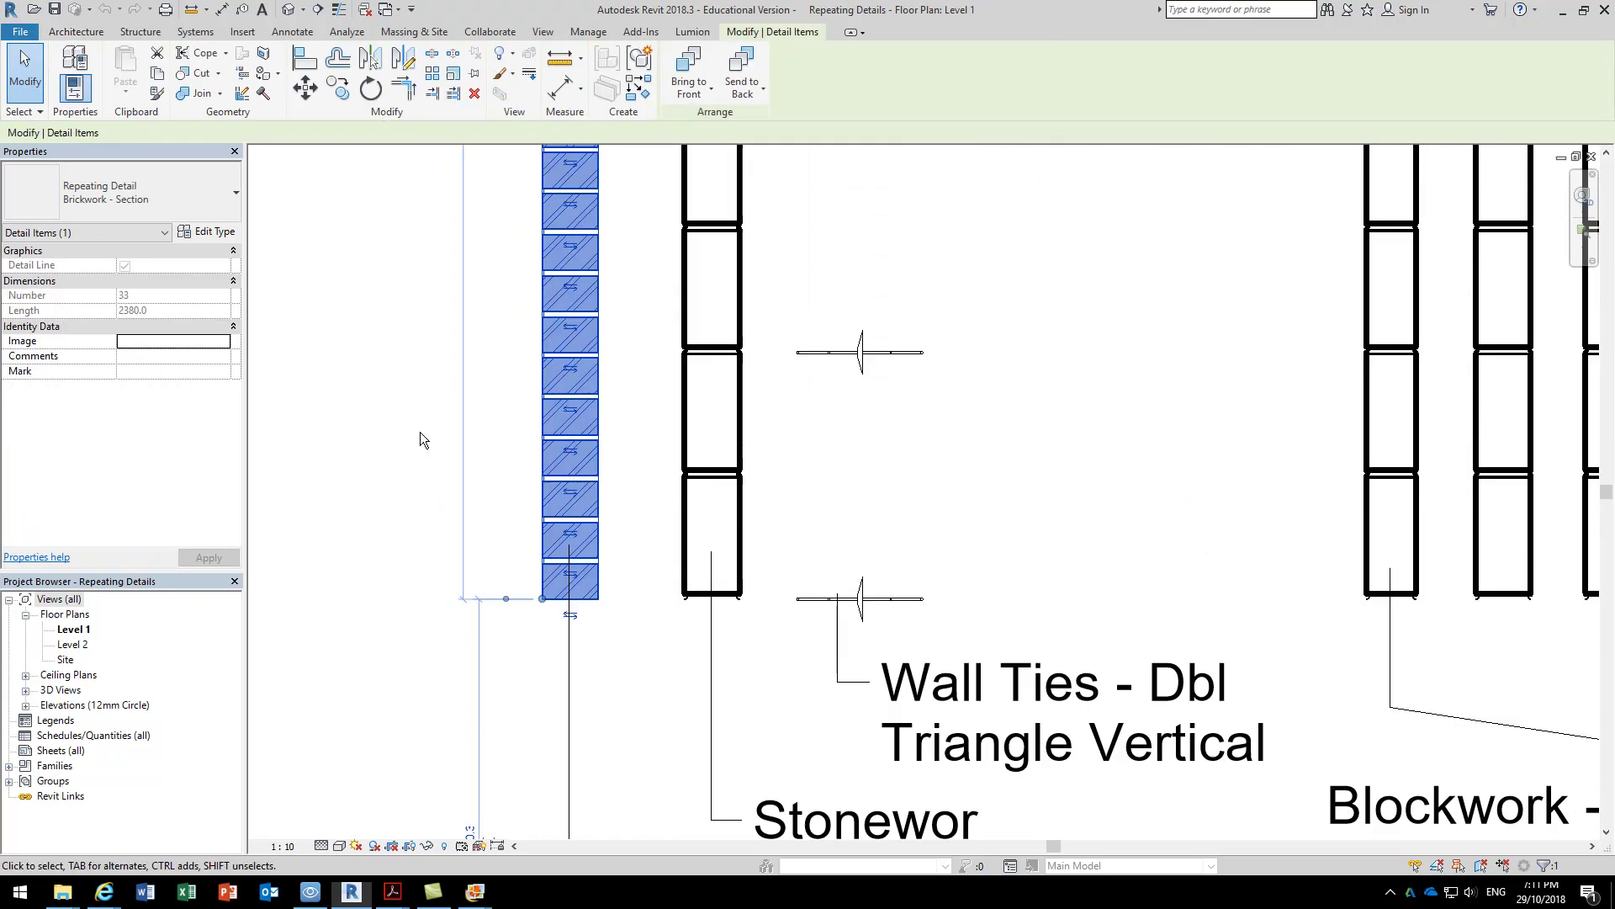
left_click(432, 407)
scroll(530, 490, "up", 4)
left_click(190, 10)
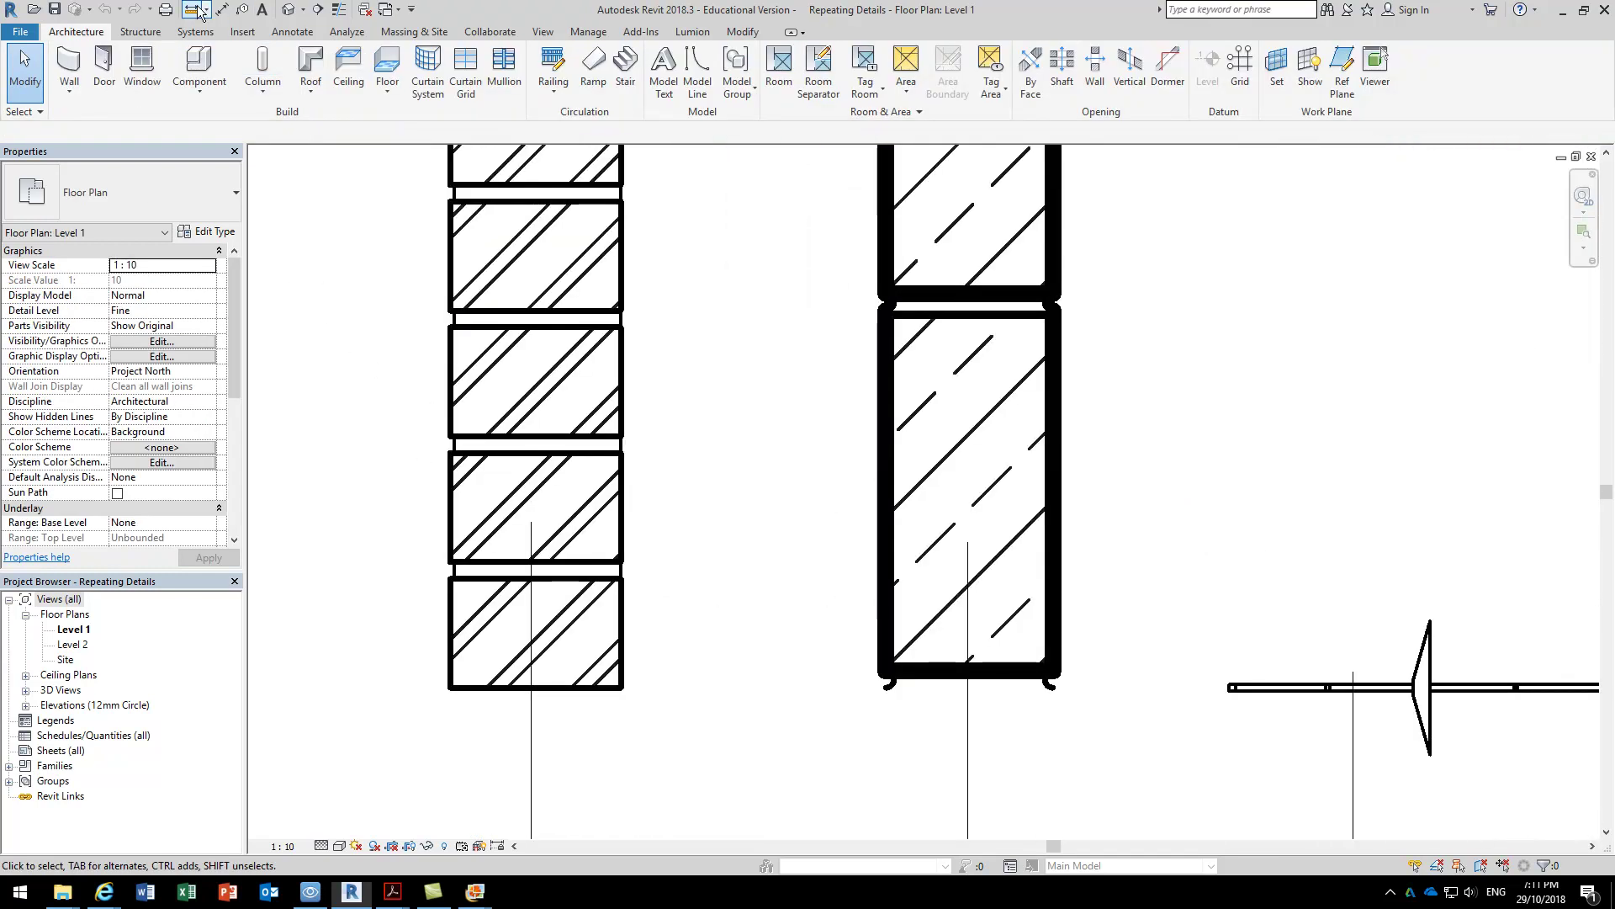
scroll(577, 642, "up", 3)
left_click(562, 704)
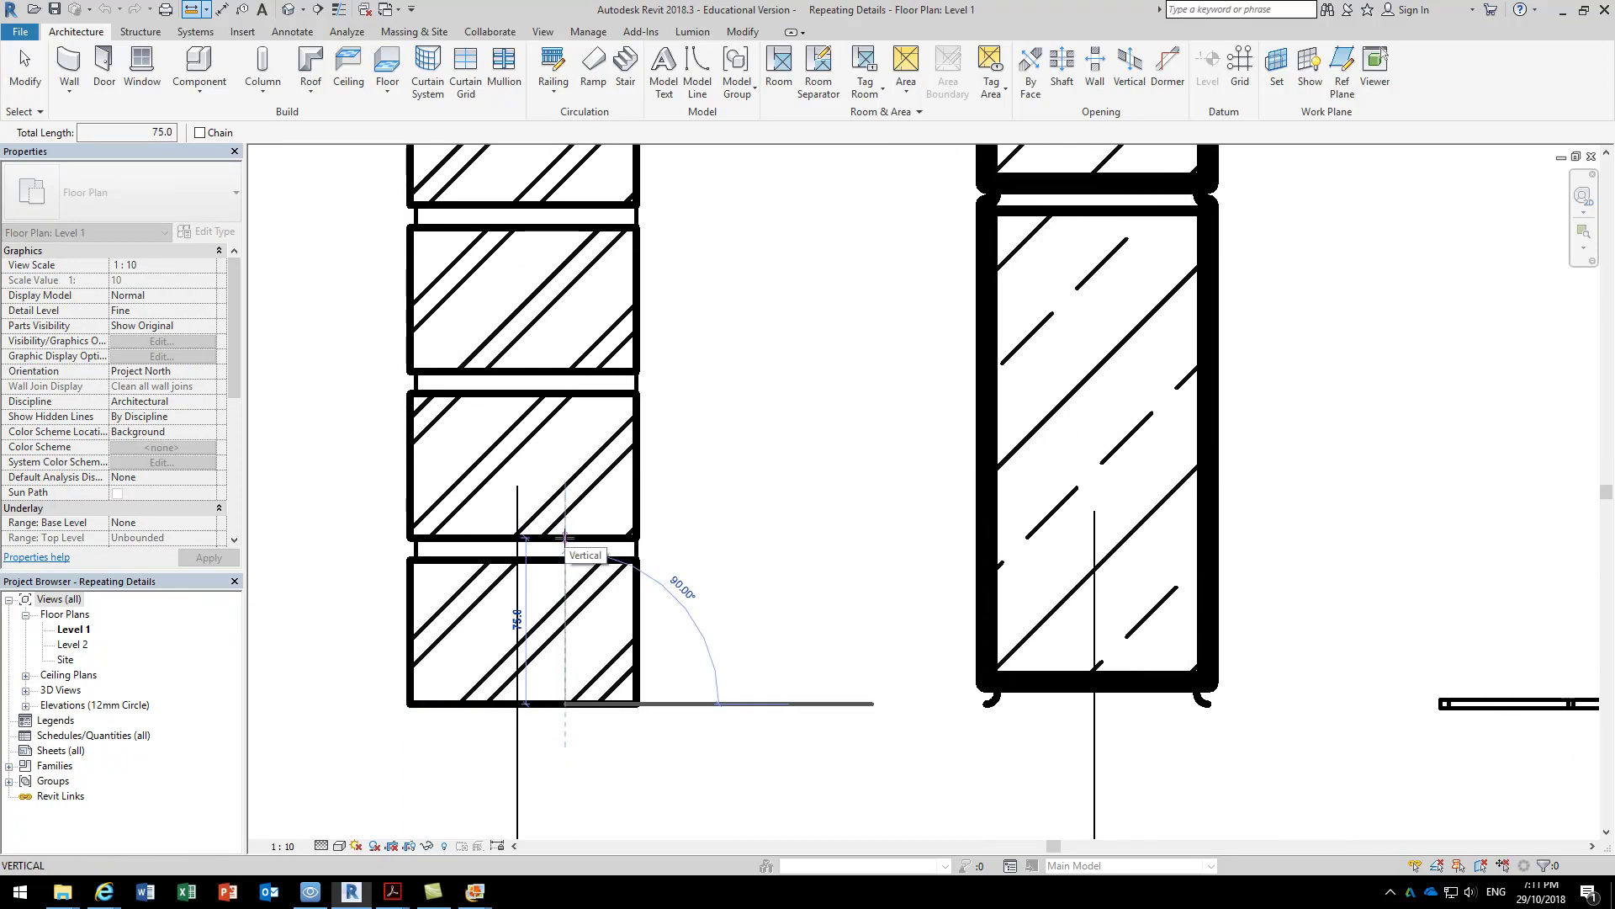
right_click(858, 402)
left_click(892, 414)
Examine the library's repeating detail samples, from the brickwork sections to the Metal Studwork and Timber Studwork - Horizontal rows.
scroll(855, 411, "down", 4)
middle_click_drag(855, 410, 503, 257)
scroll(568, 401, "down", 5)
scroll(555, 310, "down", 2)
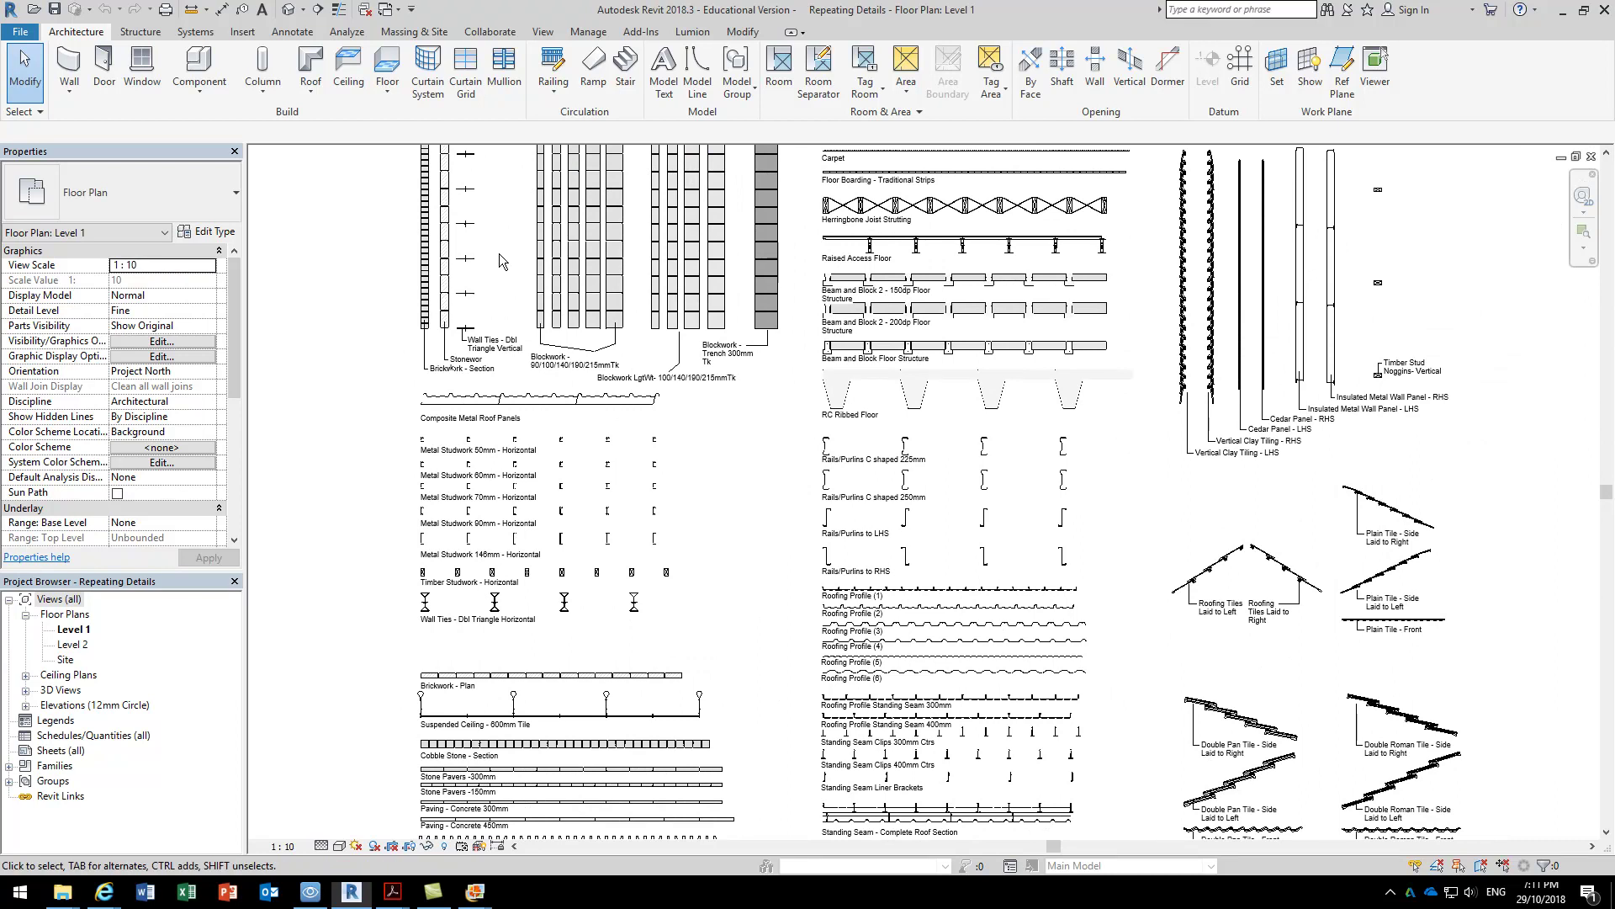
middle_click_drag(554, 586, 596, 542)
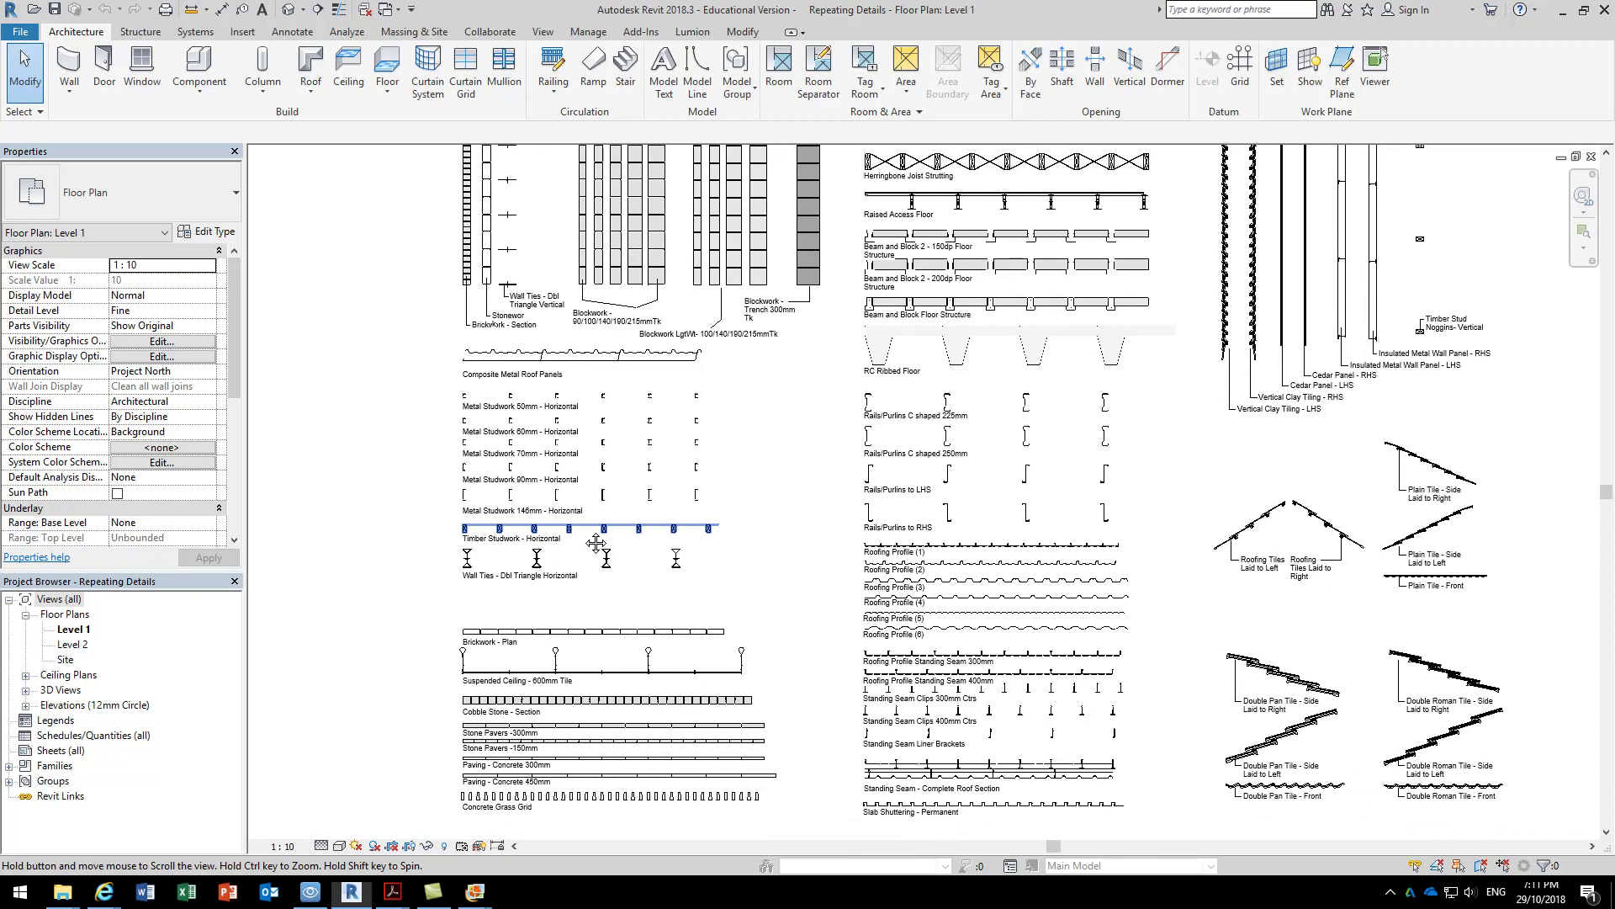
scroll(446, 537, "up", 3)
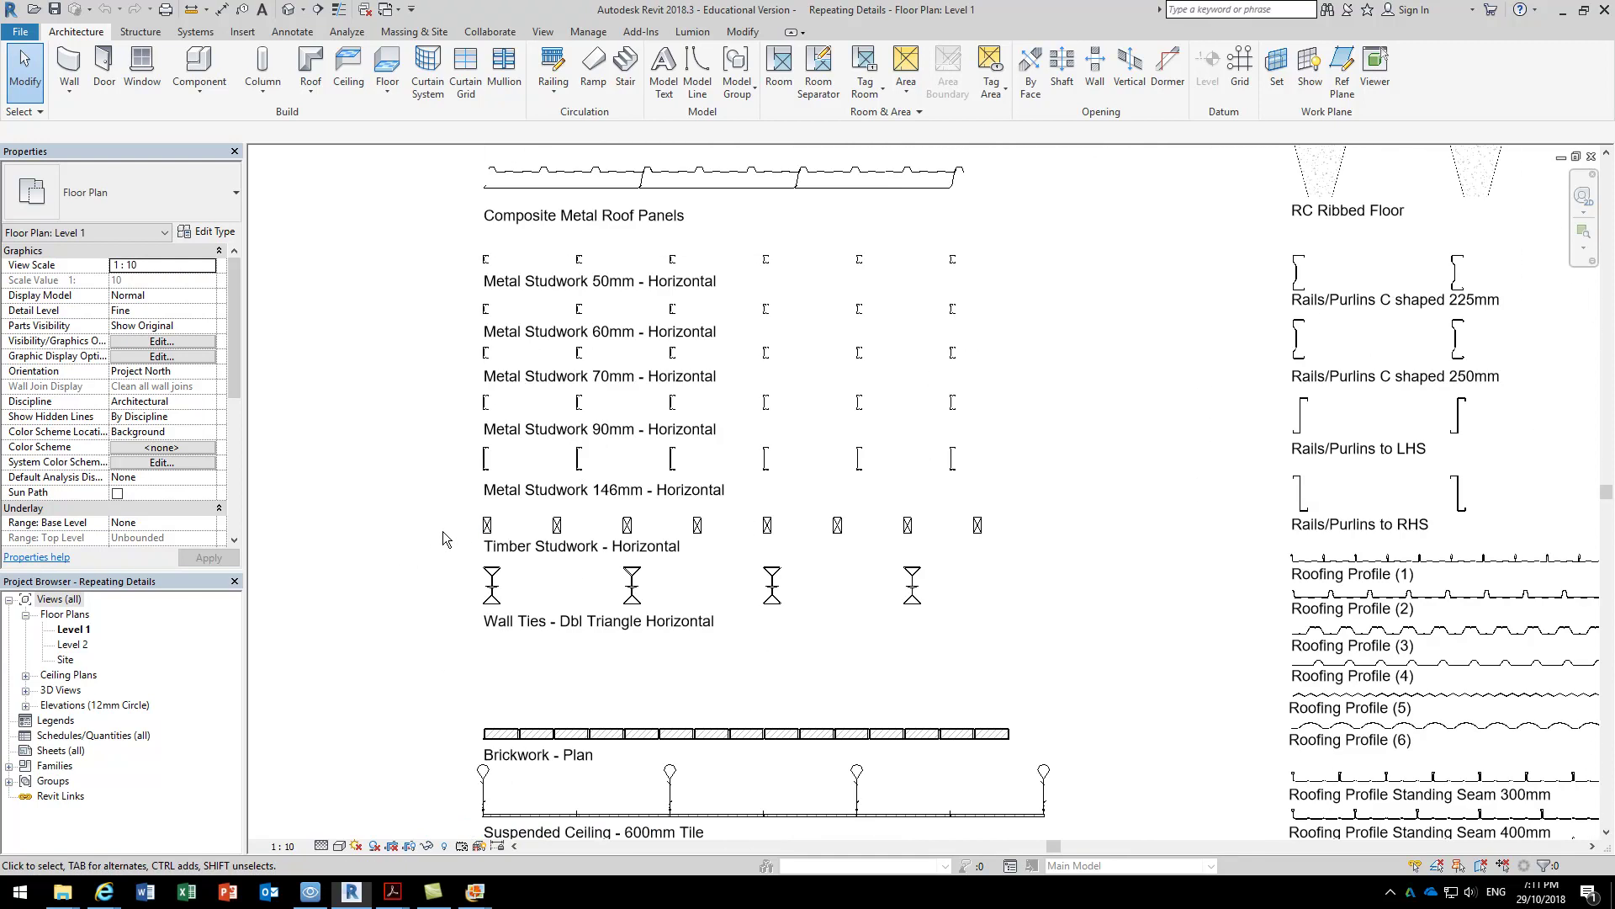
scroll(509, 517, "up", 3)
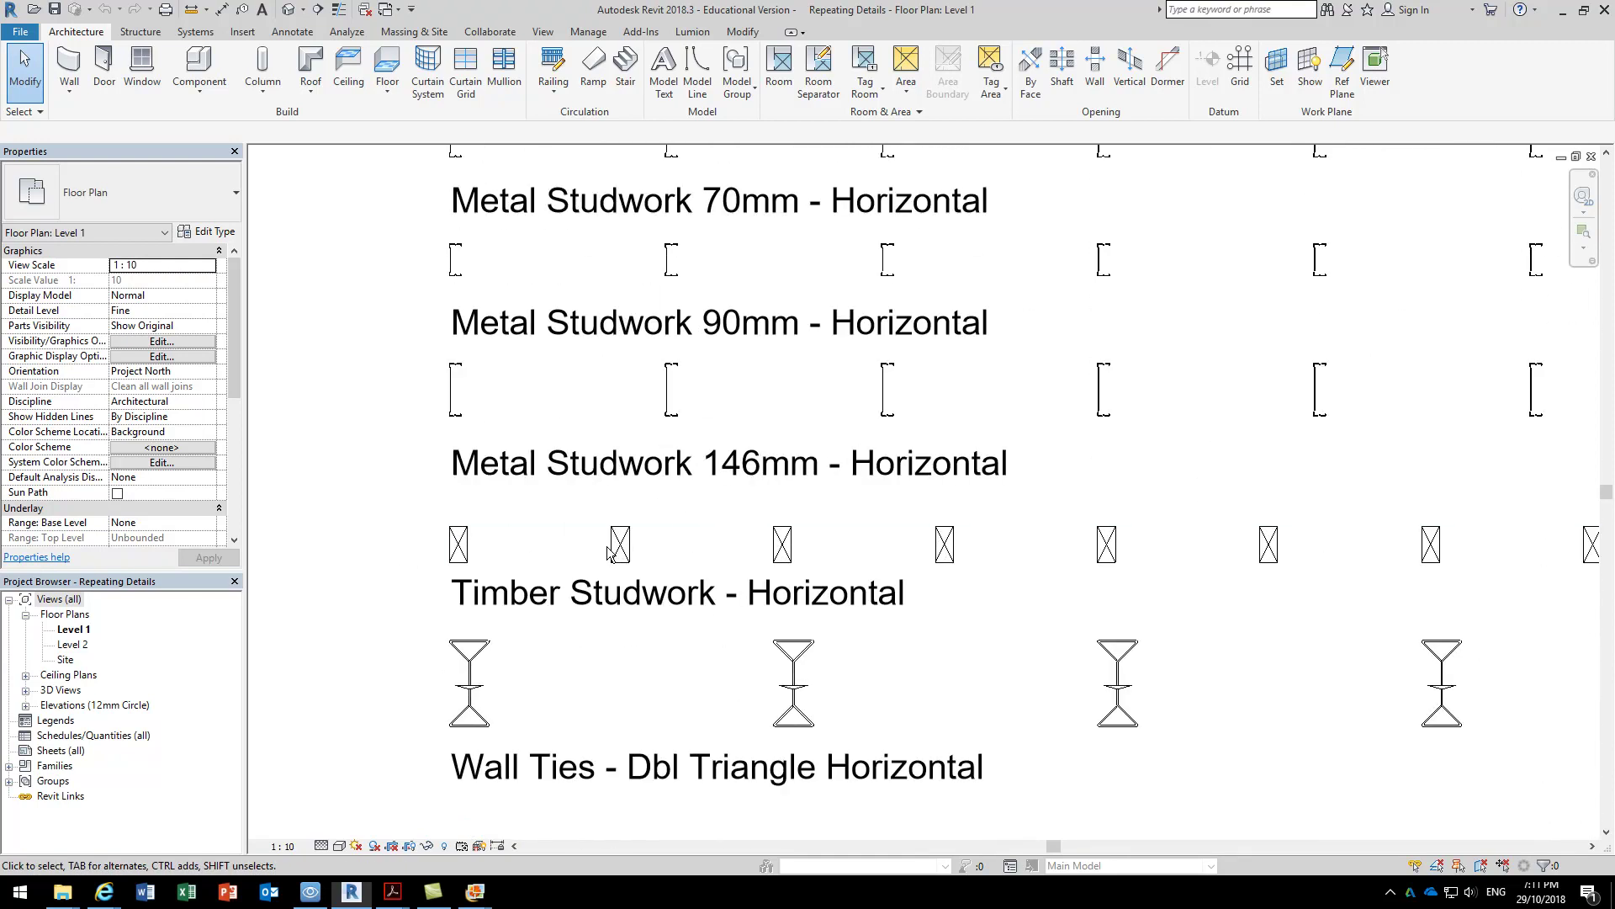
Copy the Timber Studwork - Horizontal repeating detail into the empty area beside the sample details.
left_click(637, 528)
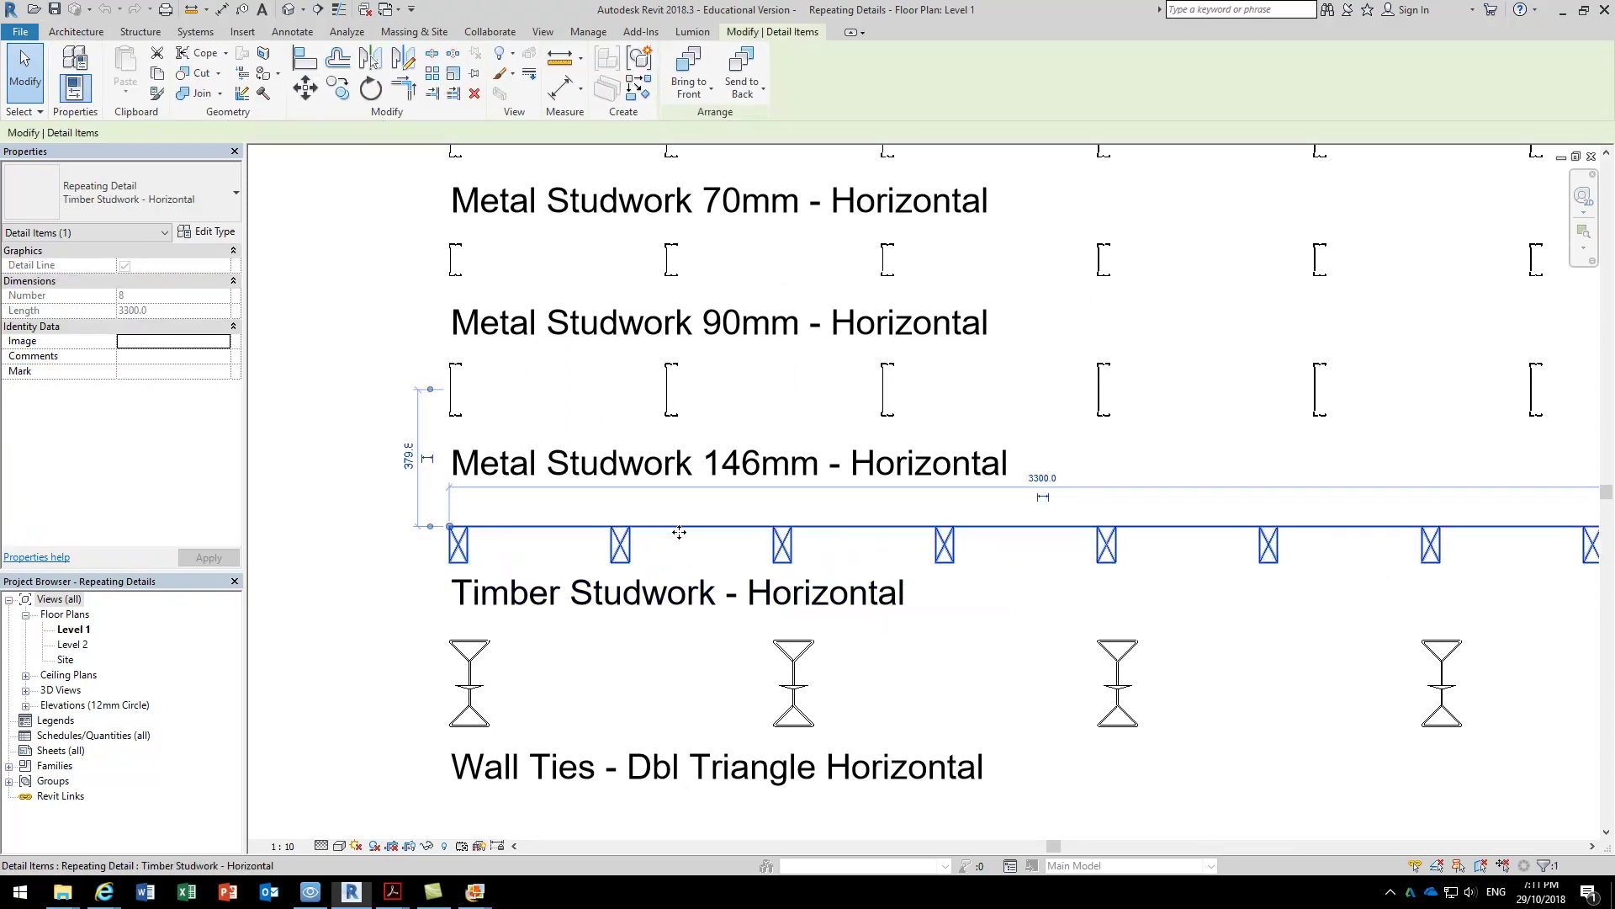
scroll(680, 525, "down", 4)
middle_click_drag(680, 526, 905, 525)
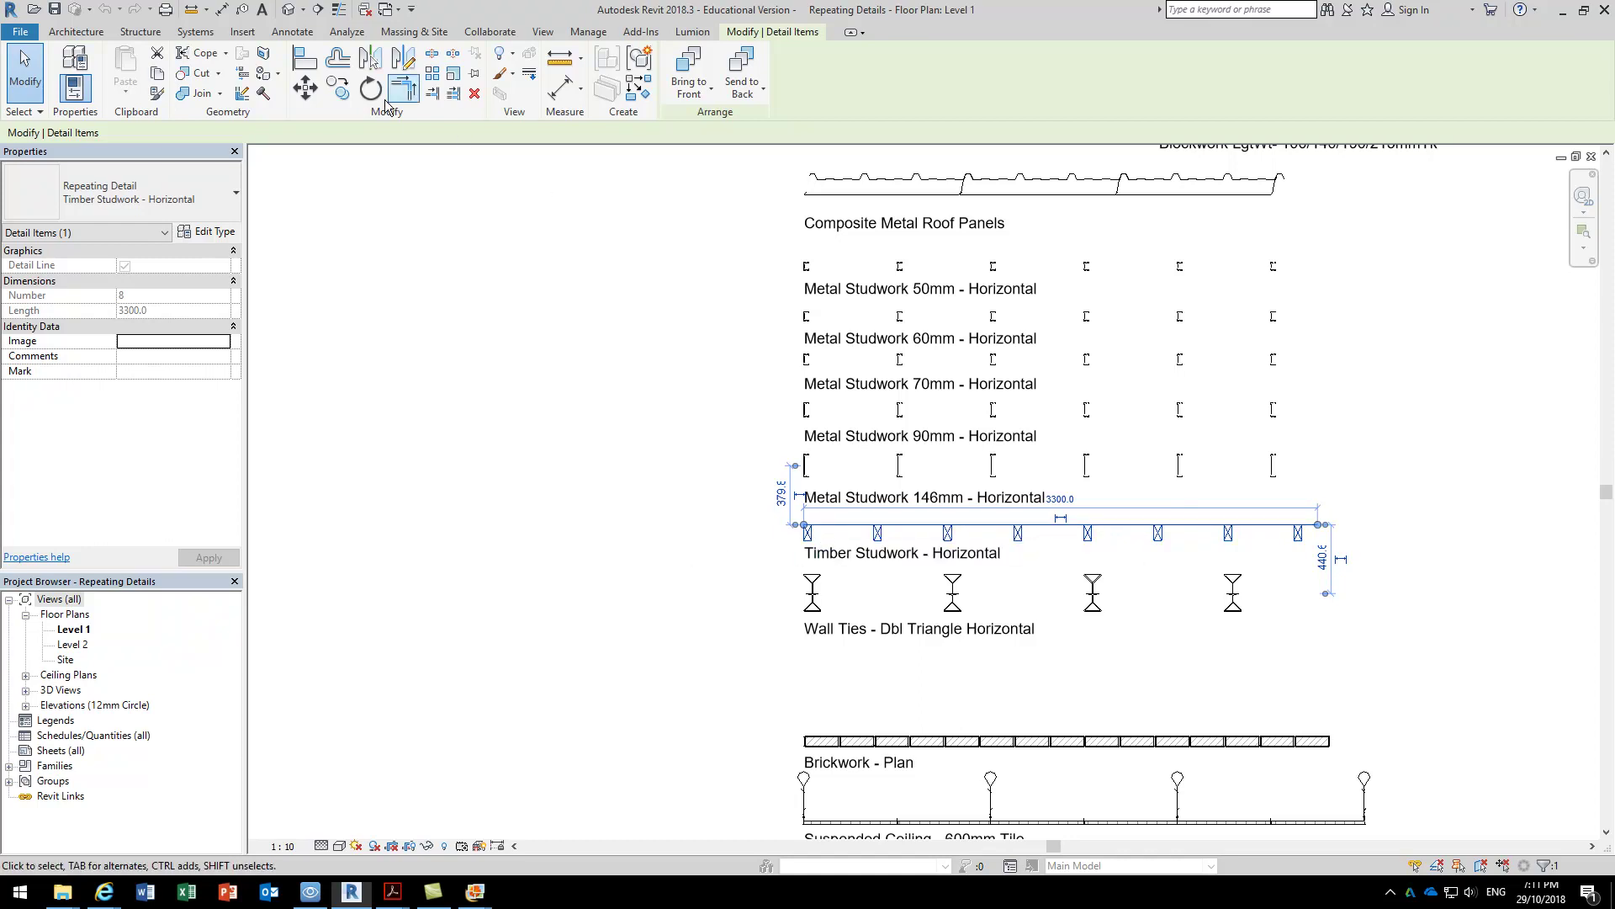
left_click(339, 91)
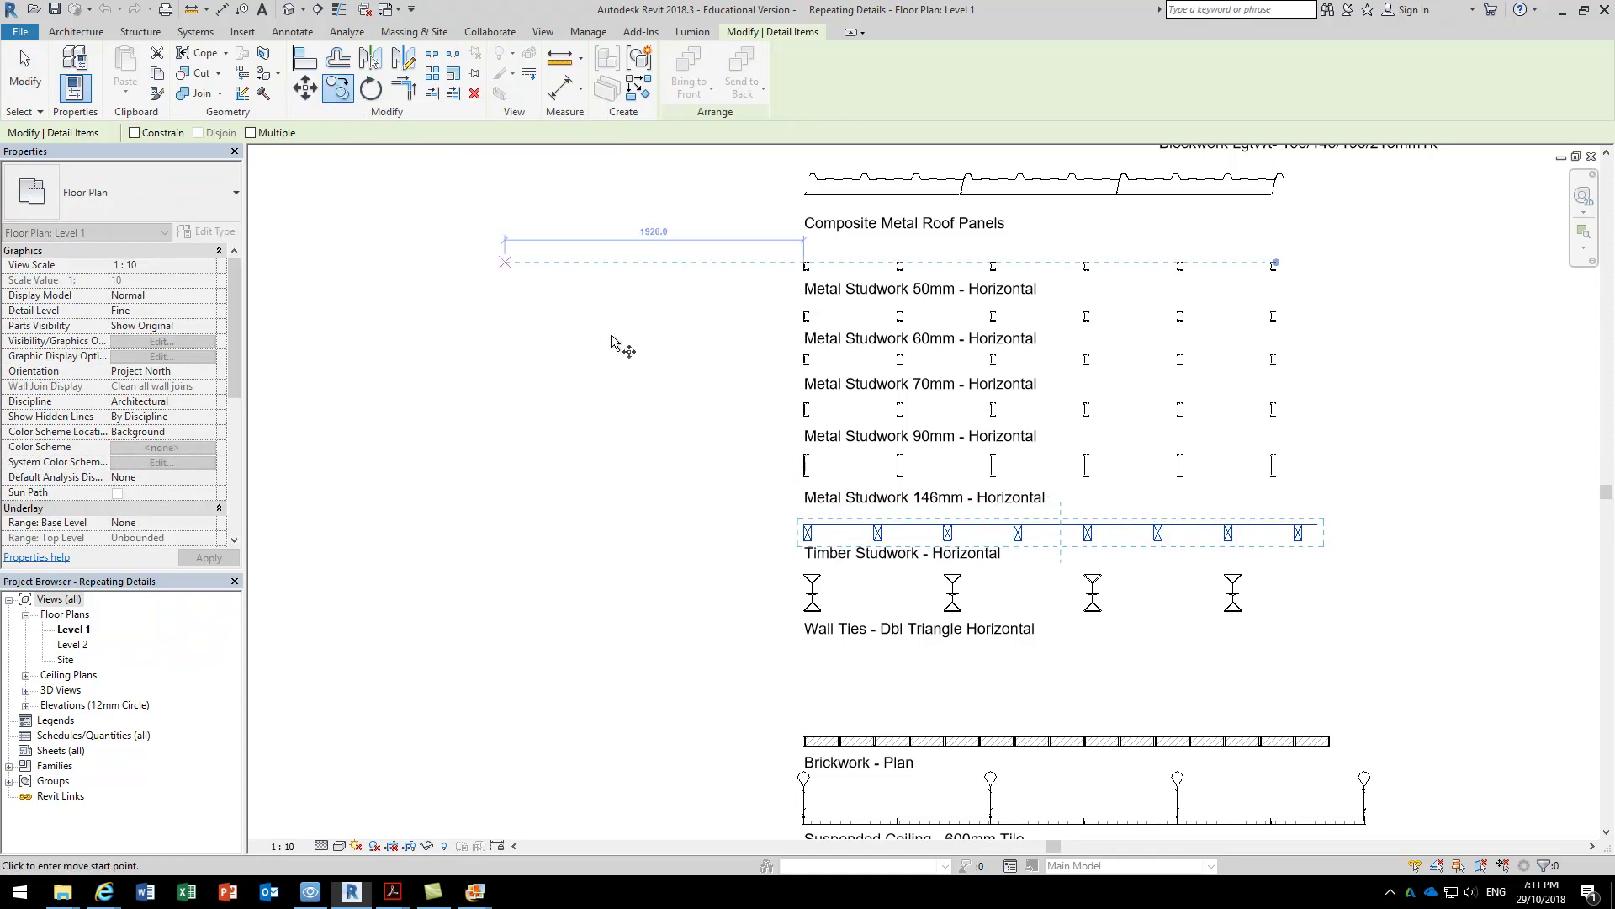
left_click(1067, 526)
scroll(810, 492, "down", 1)
middle_click_drag(810, 493, 1241, 450)
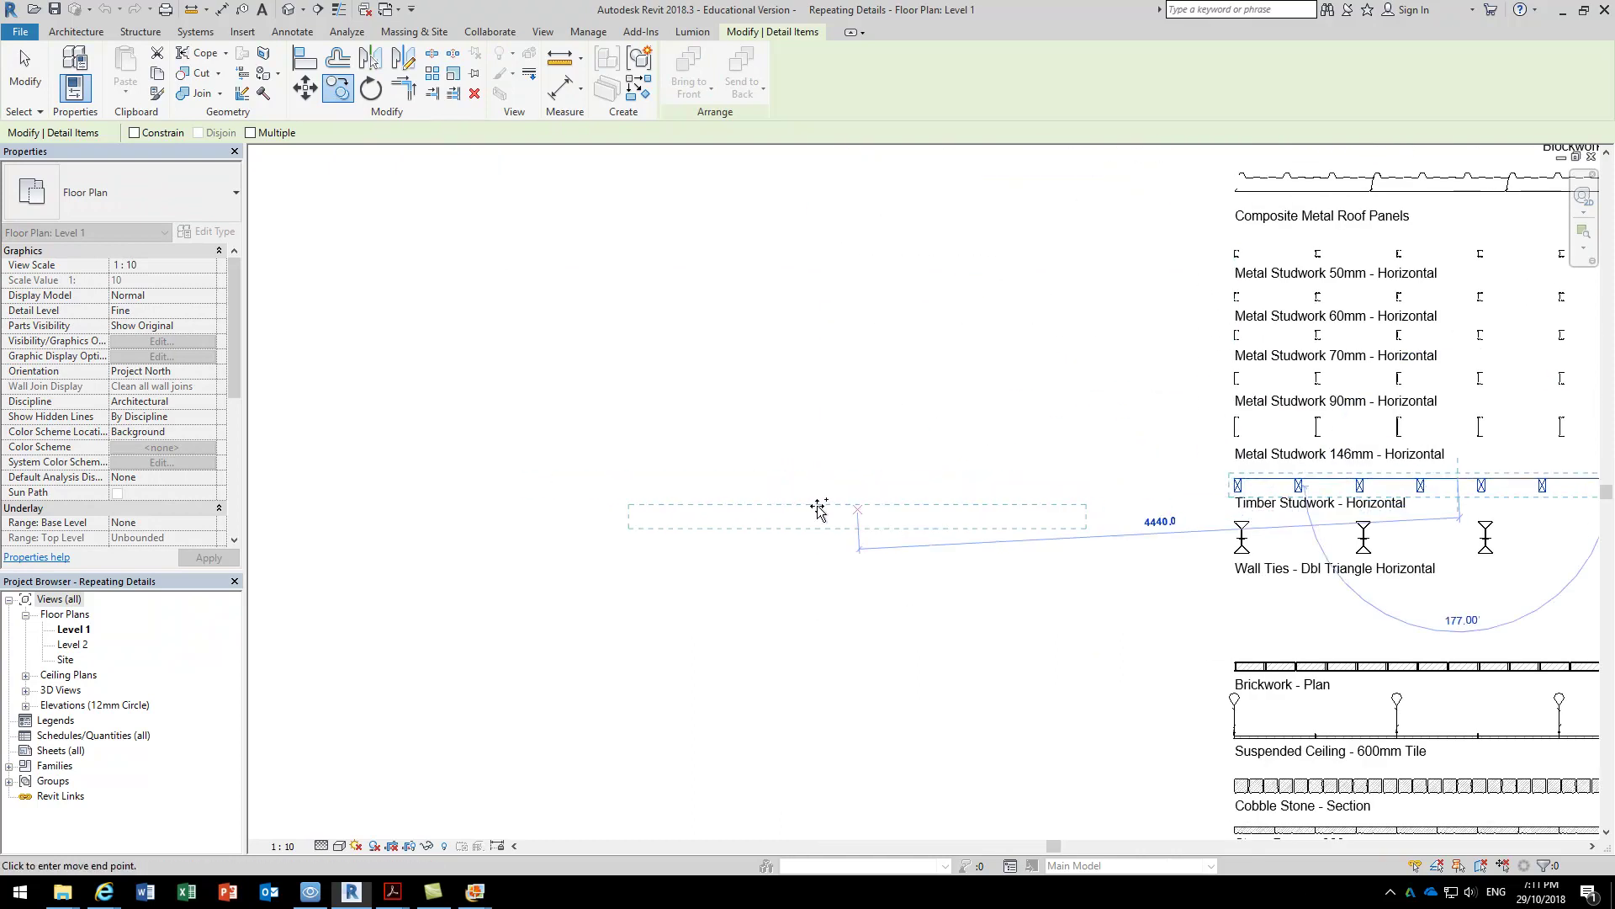
left_click(845, 477)
right_click(696, 350)
left_click(732, 352)
right_click(715, 362)
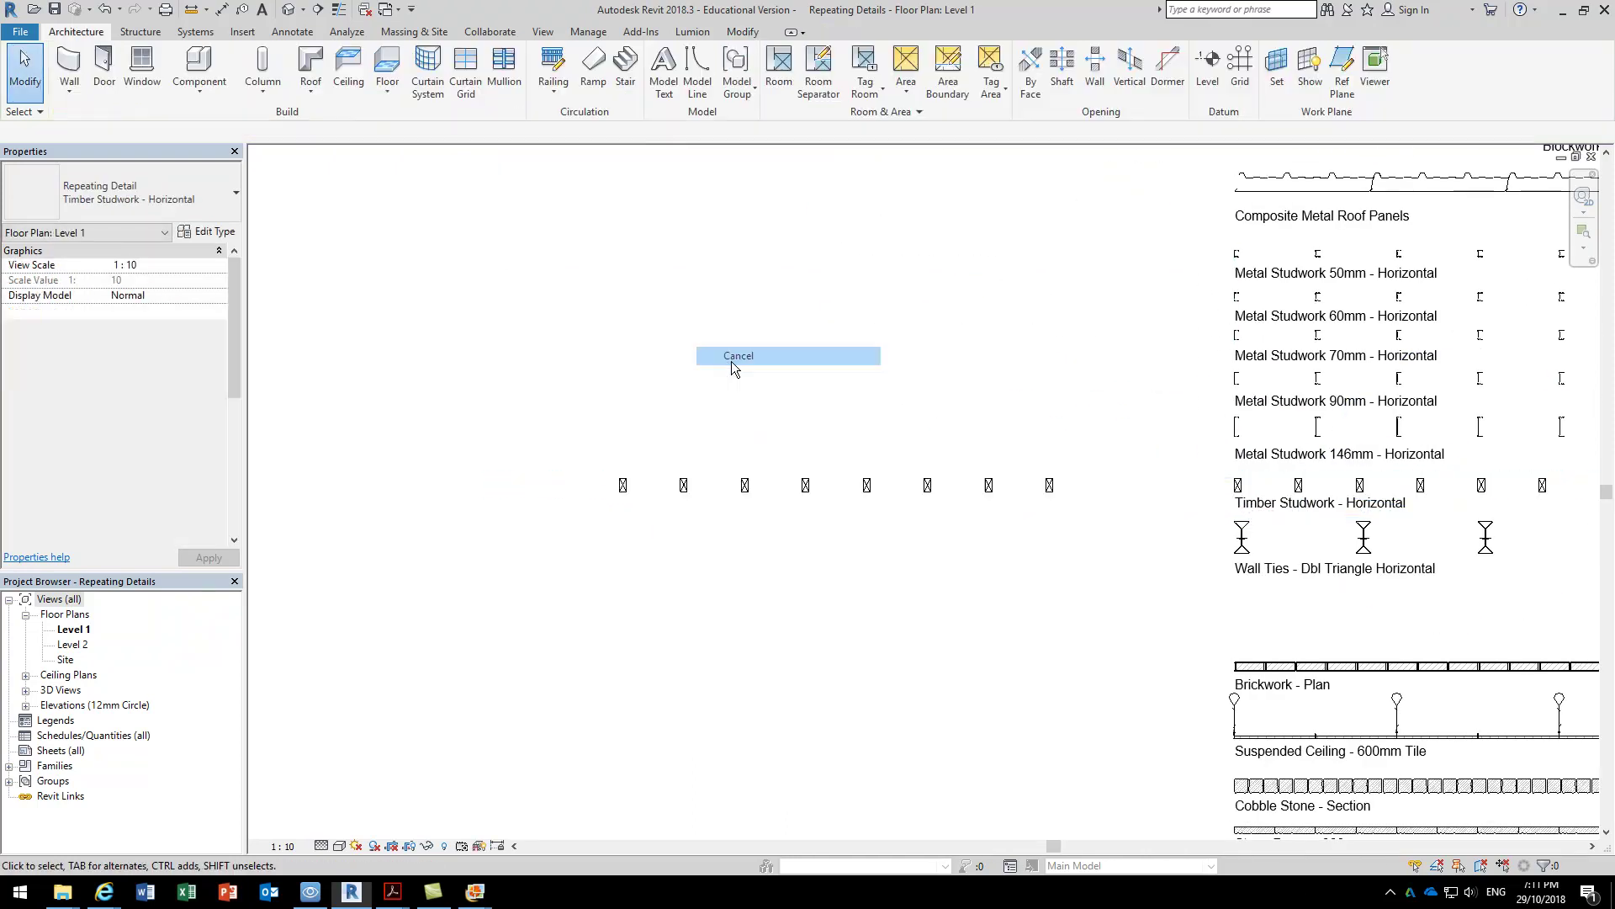
left_click(774, 372)
Shorten the copied Timber Studwork - Horizontal row to about 2700 mm by moving its far end inward.
scroll(740, 353, "up", 3)
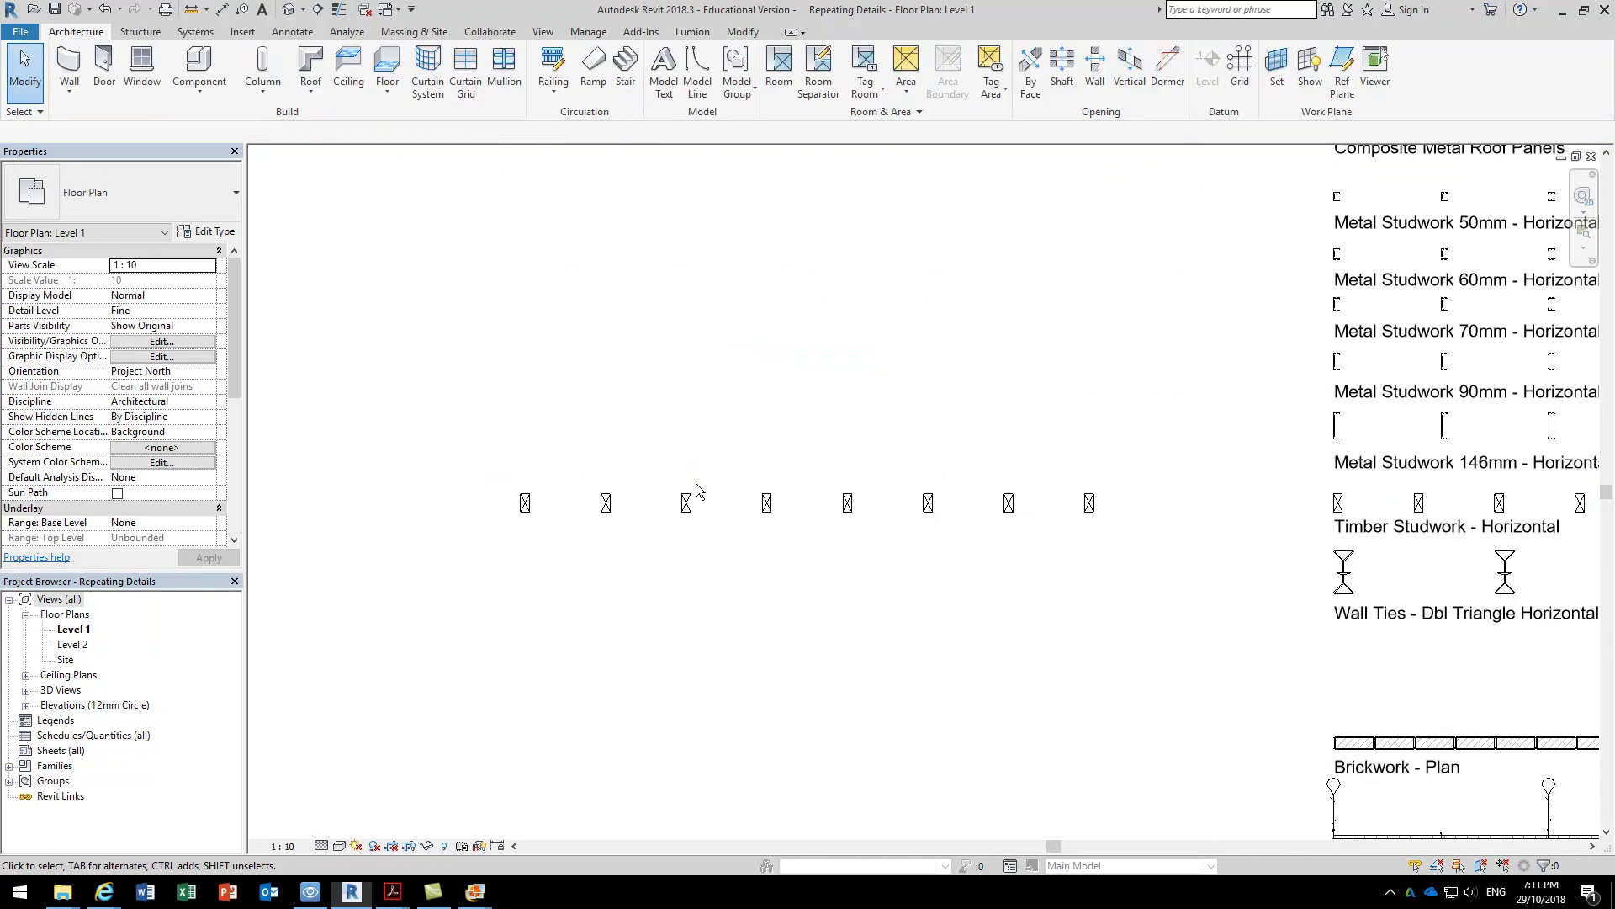
left_click(694, 502)
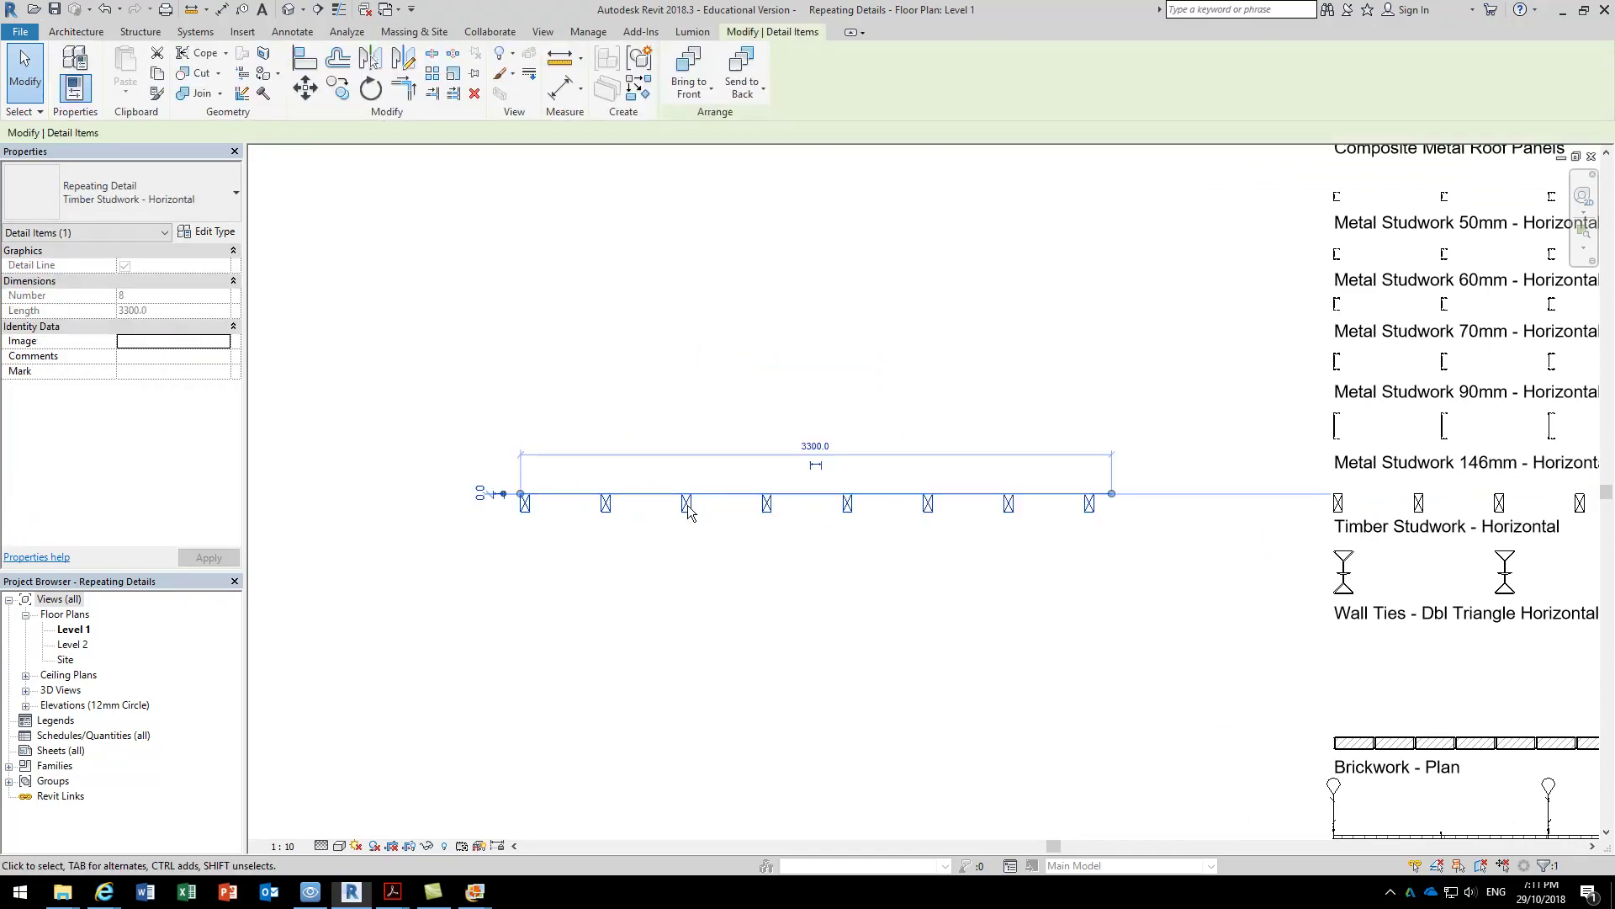
left_click(692, 357)
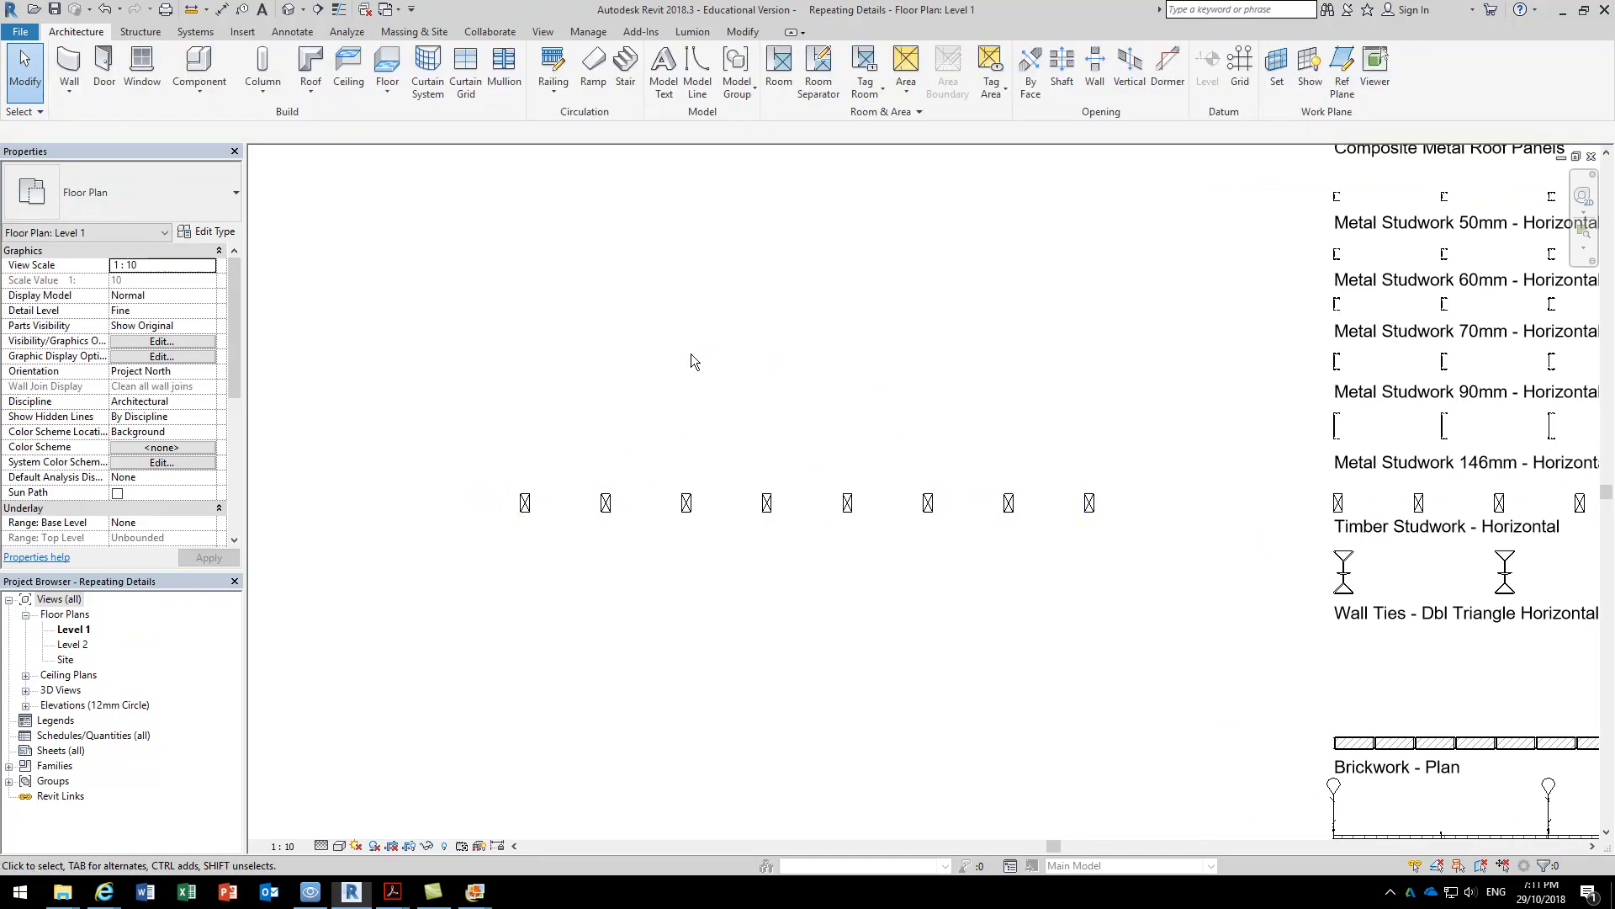
scroll(598, 368, "up", 1)
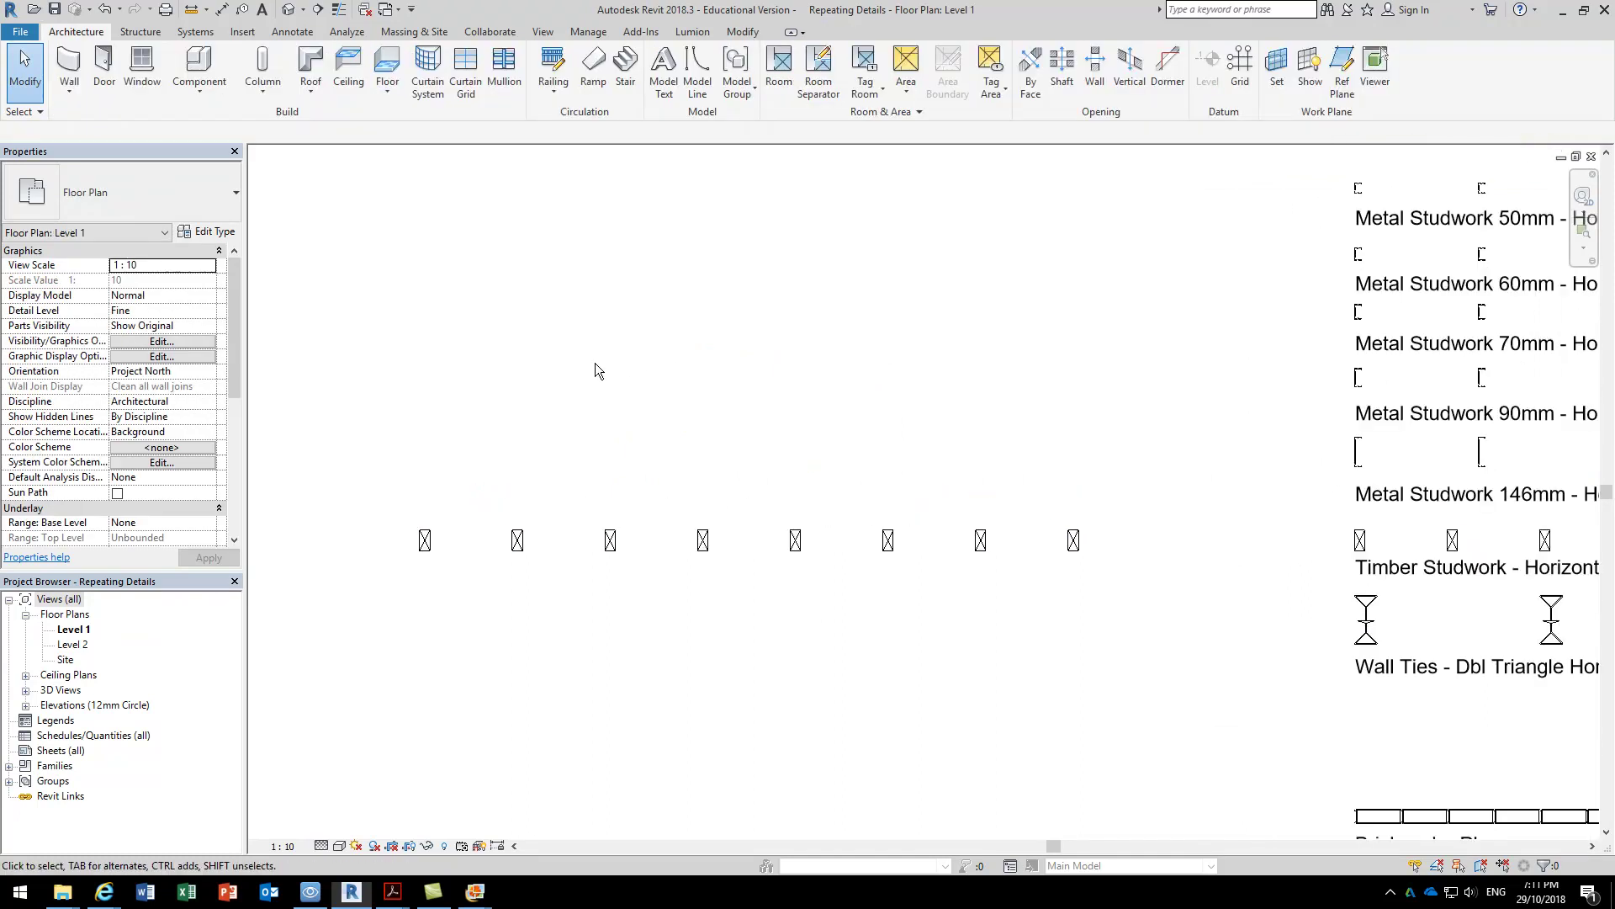
left_click(606, 551)
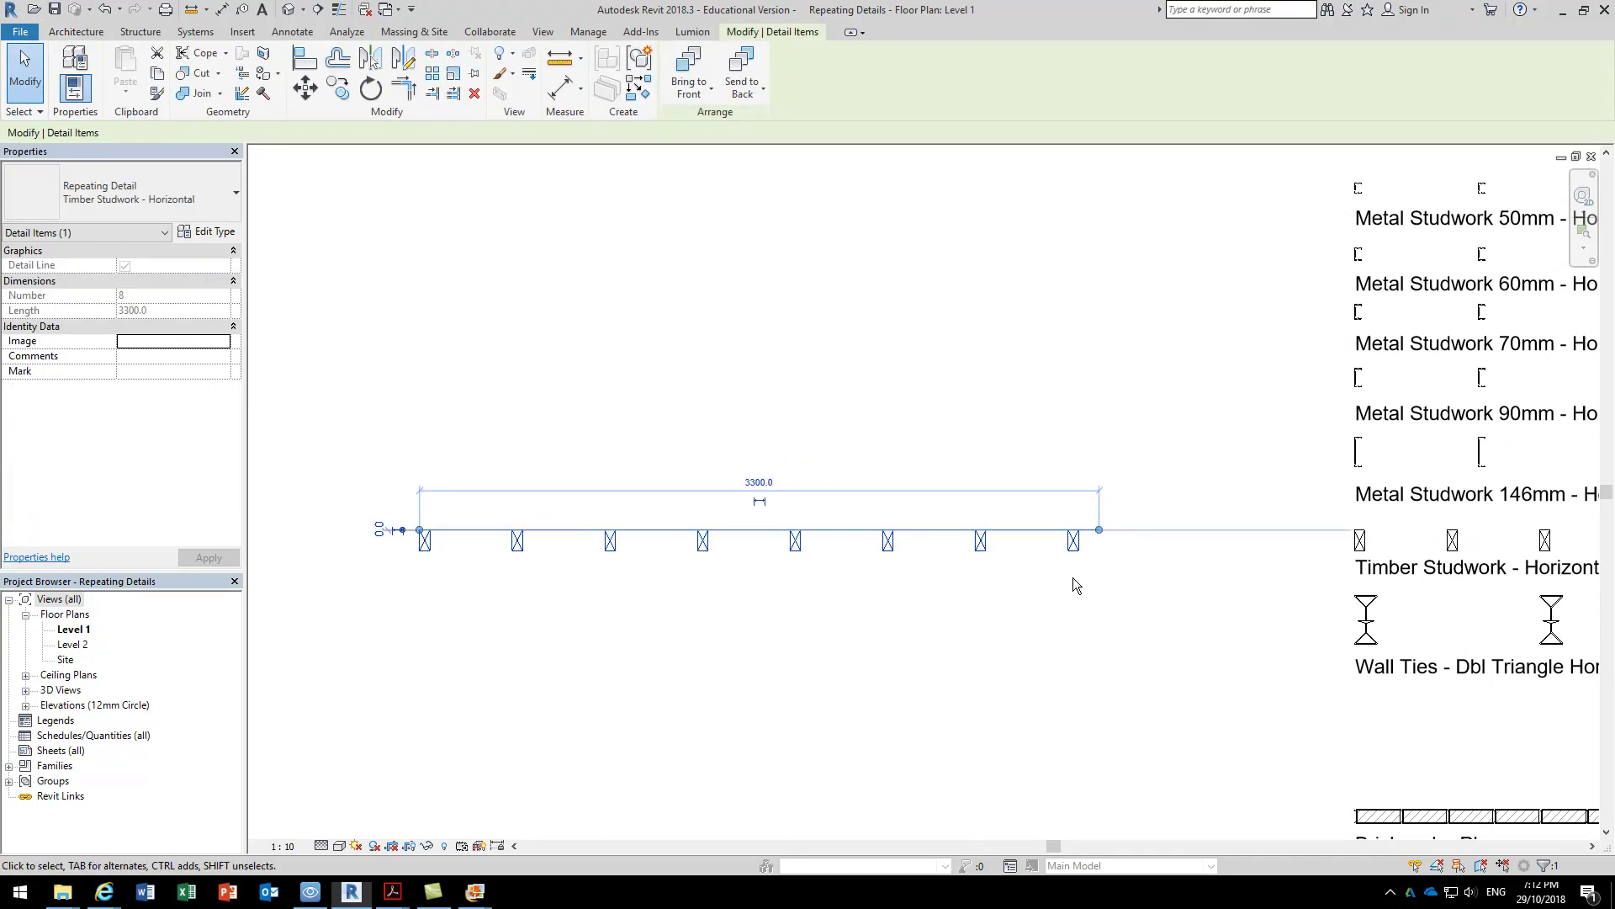
left_click_drag(1099, 529, 980, 526)
left_click(815, 320)
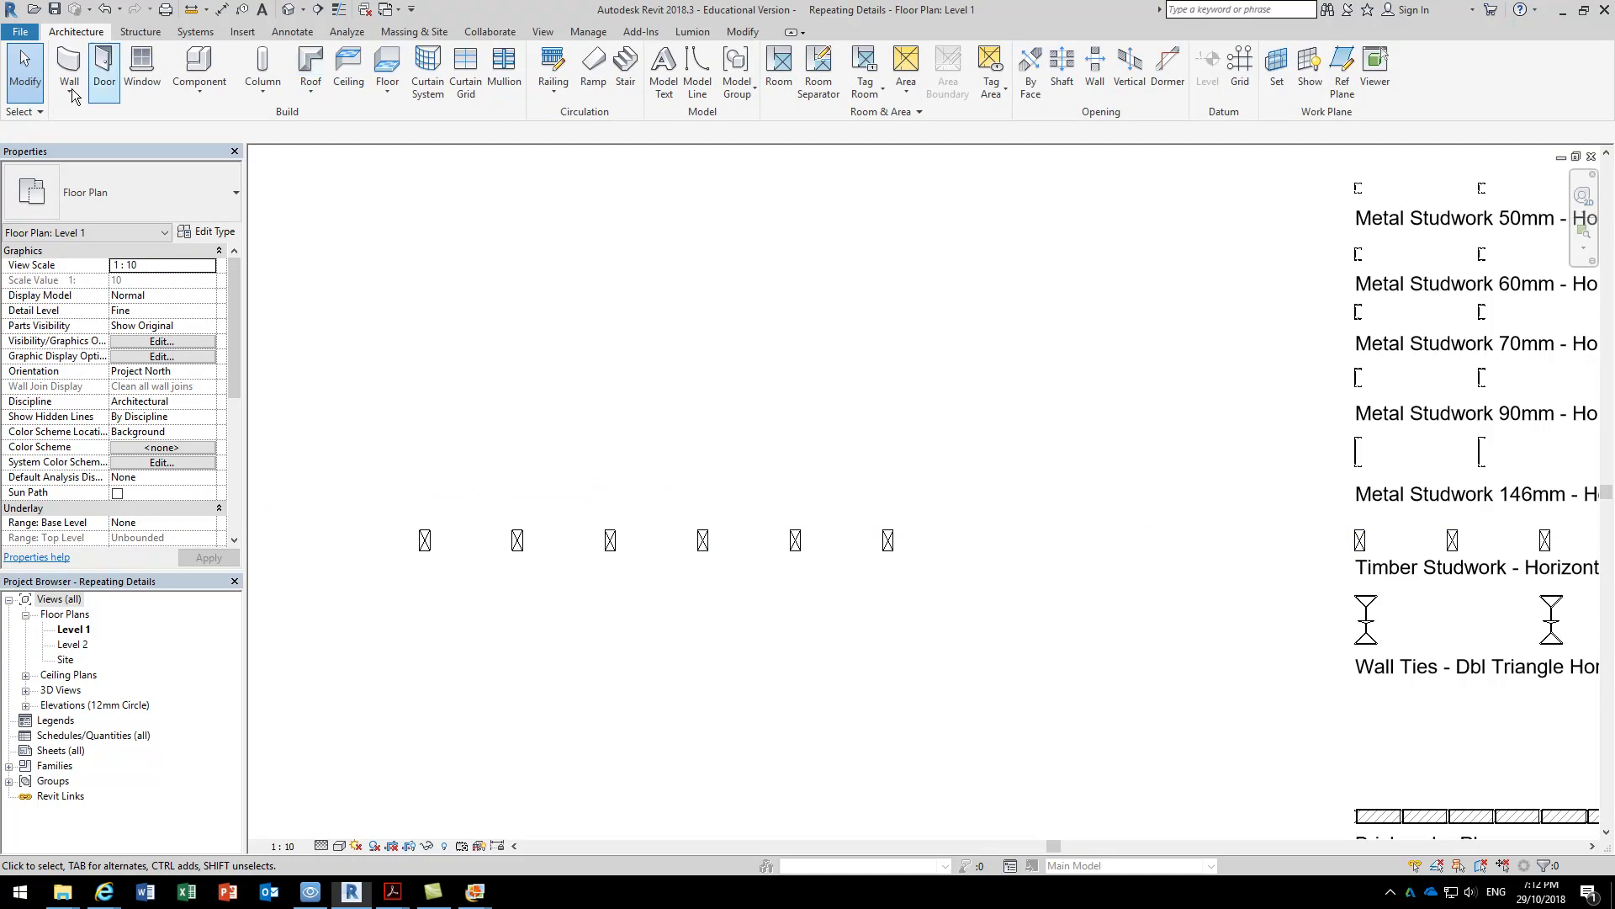
Place a Timber Studwork - Horizontal repeating detail about 1728 mm long, sloping upward above the copied row.
left_click(290, 36)
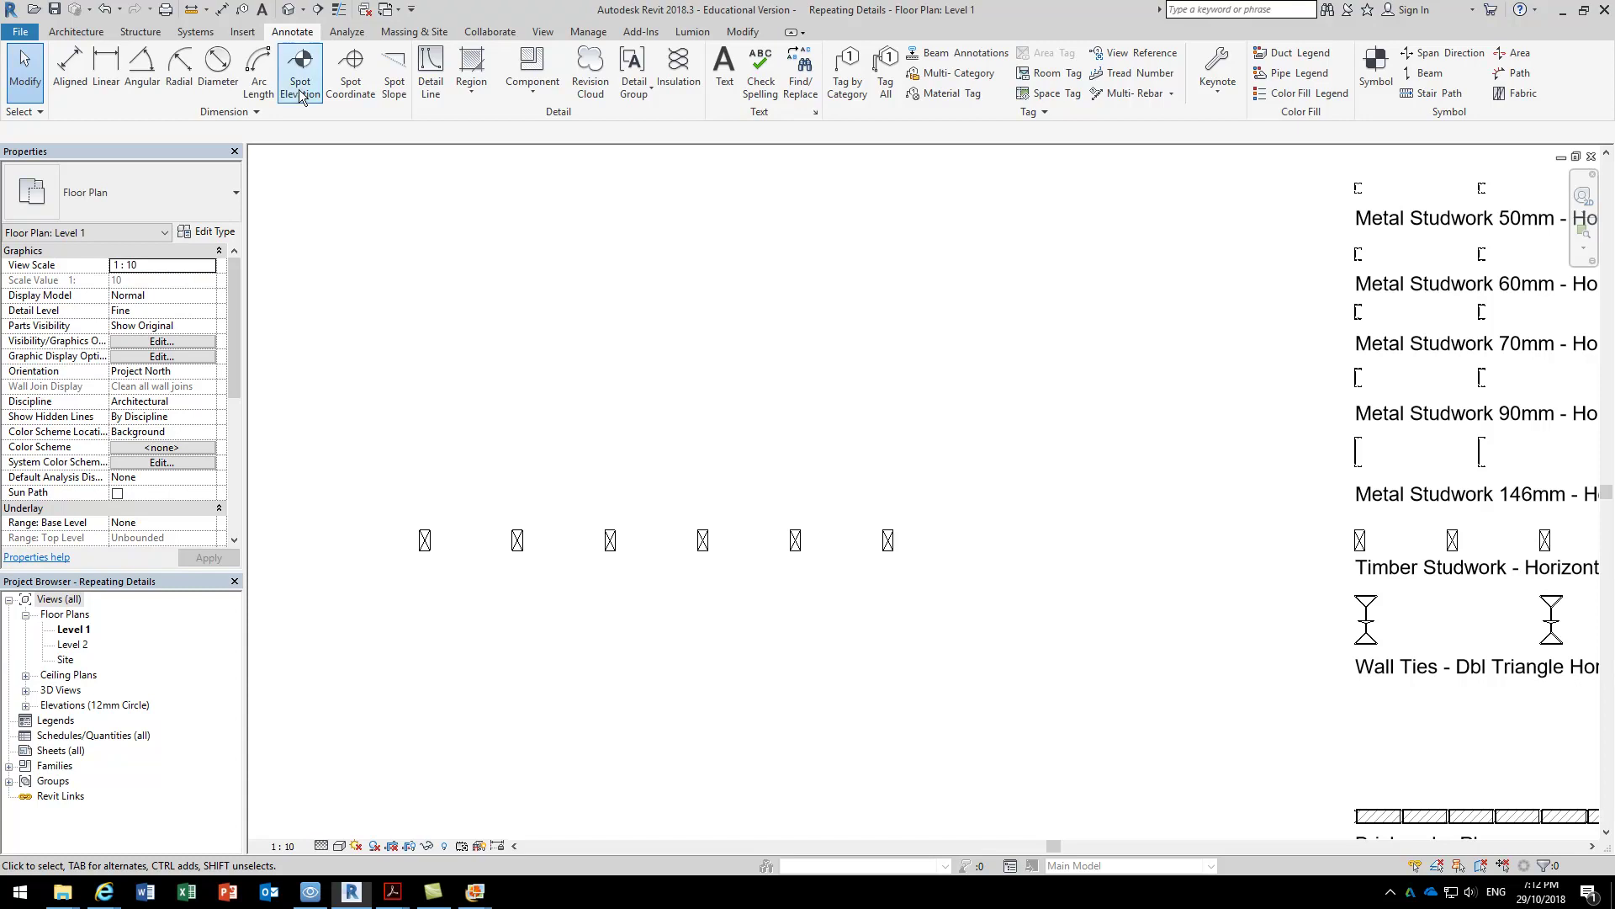
left_click(521, 94)
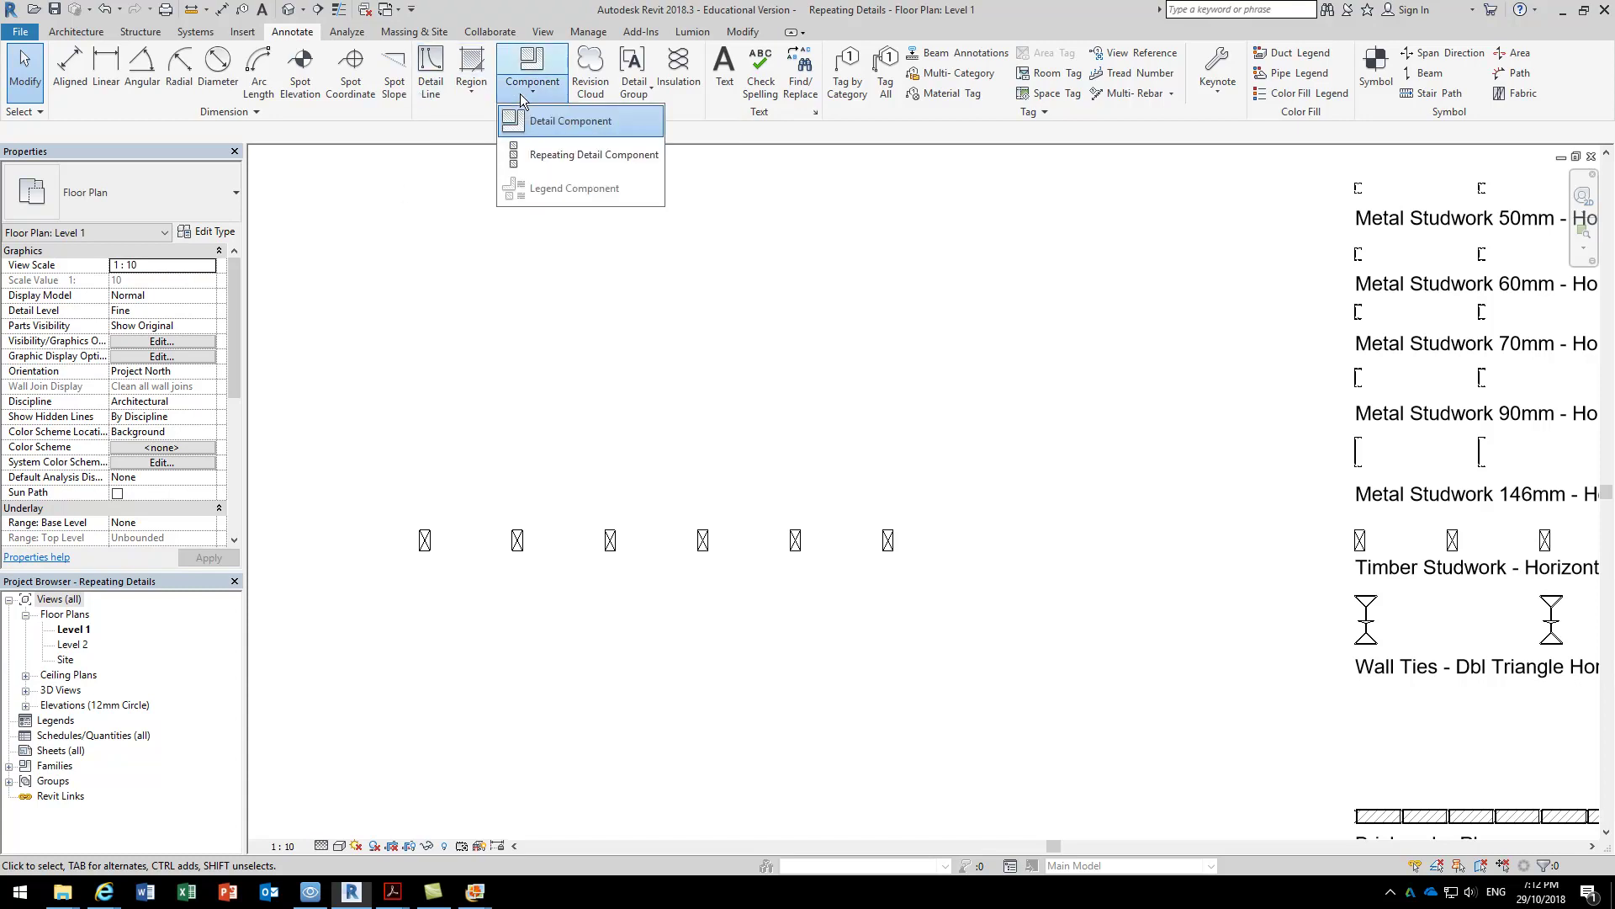
left_click(555, 155)
left_click(148, 204)
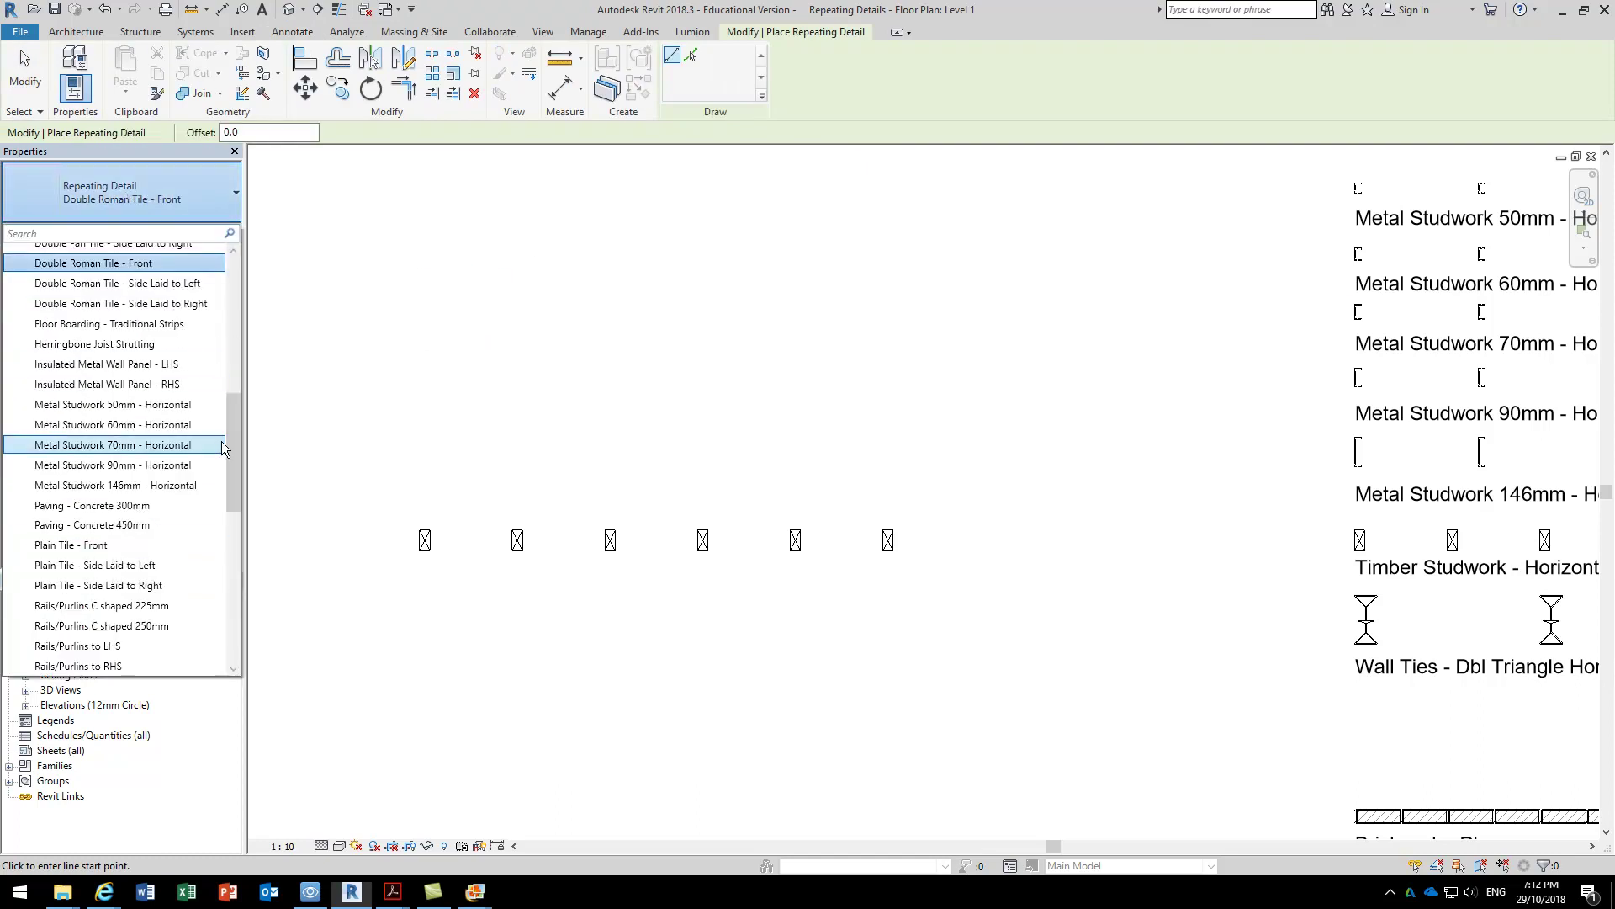
left_click_drag(235, 438, 225, 587)
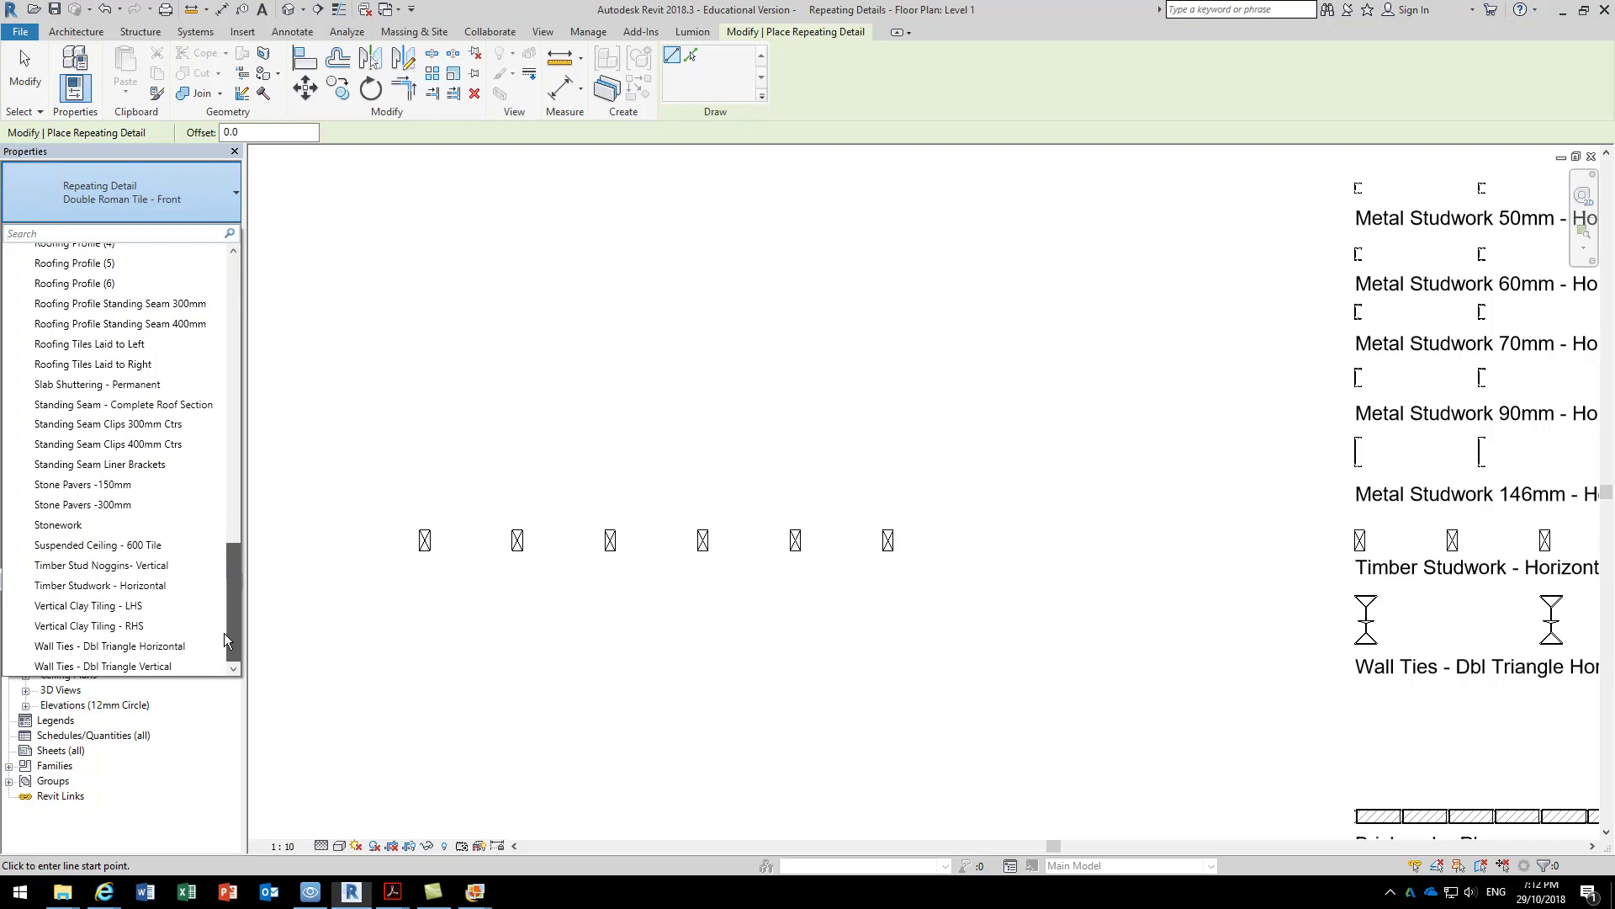
left_click(126, 587)
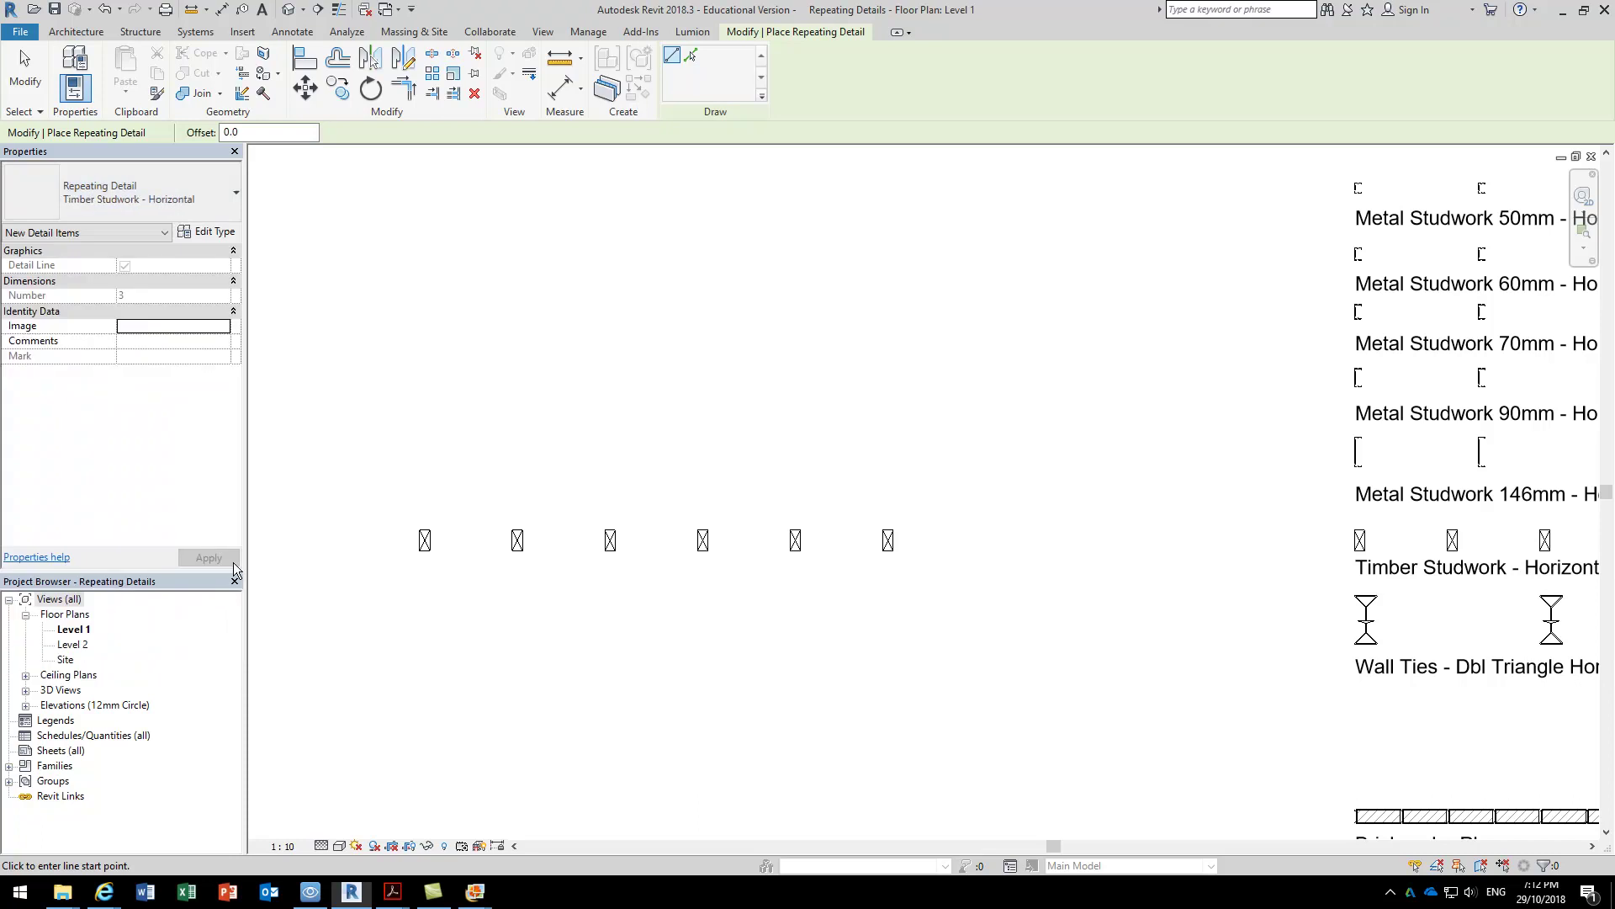
left_click(408, 399)
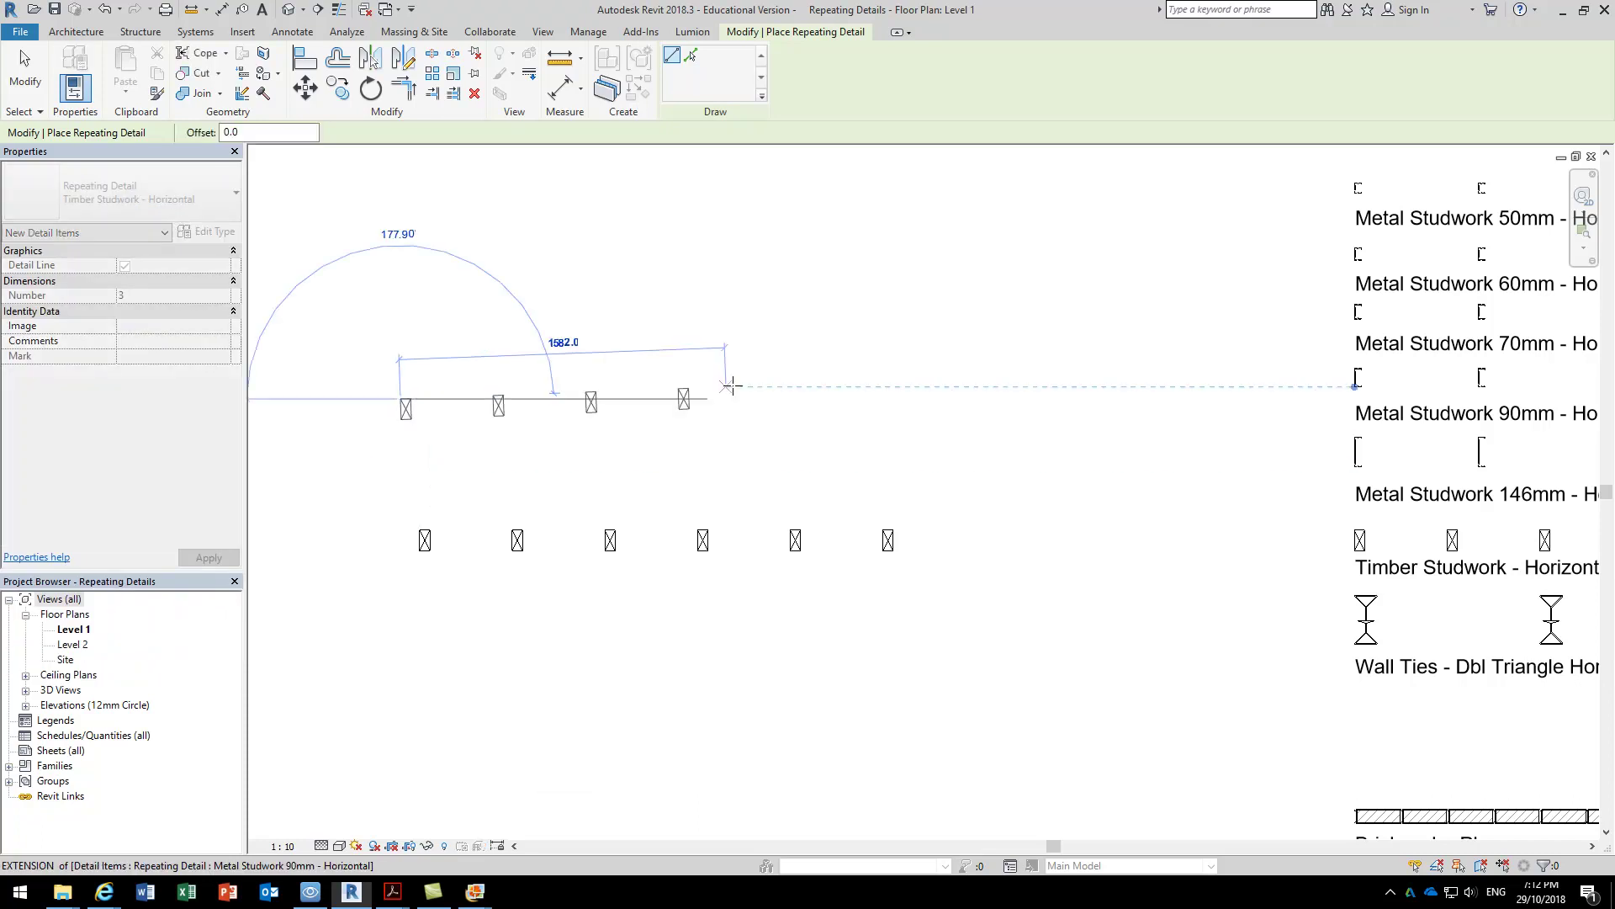
left_click(720, 243)
right_click(844, 303)
left_click(862, 312)
right_click(894, 317)
left_click(913, 326)
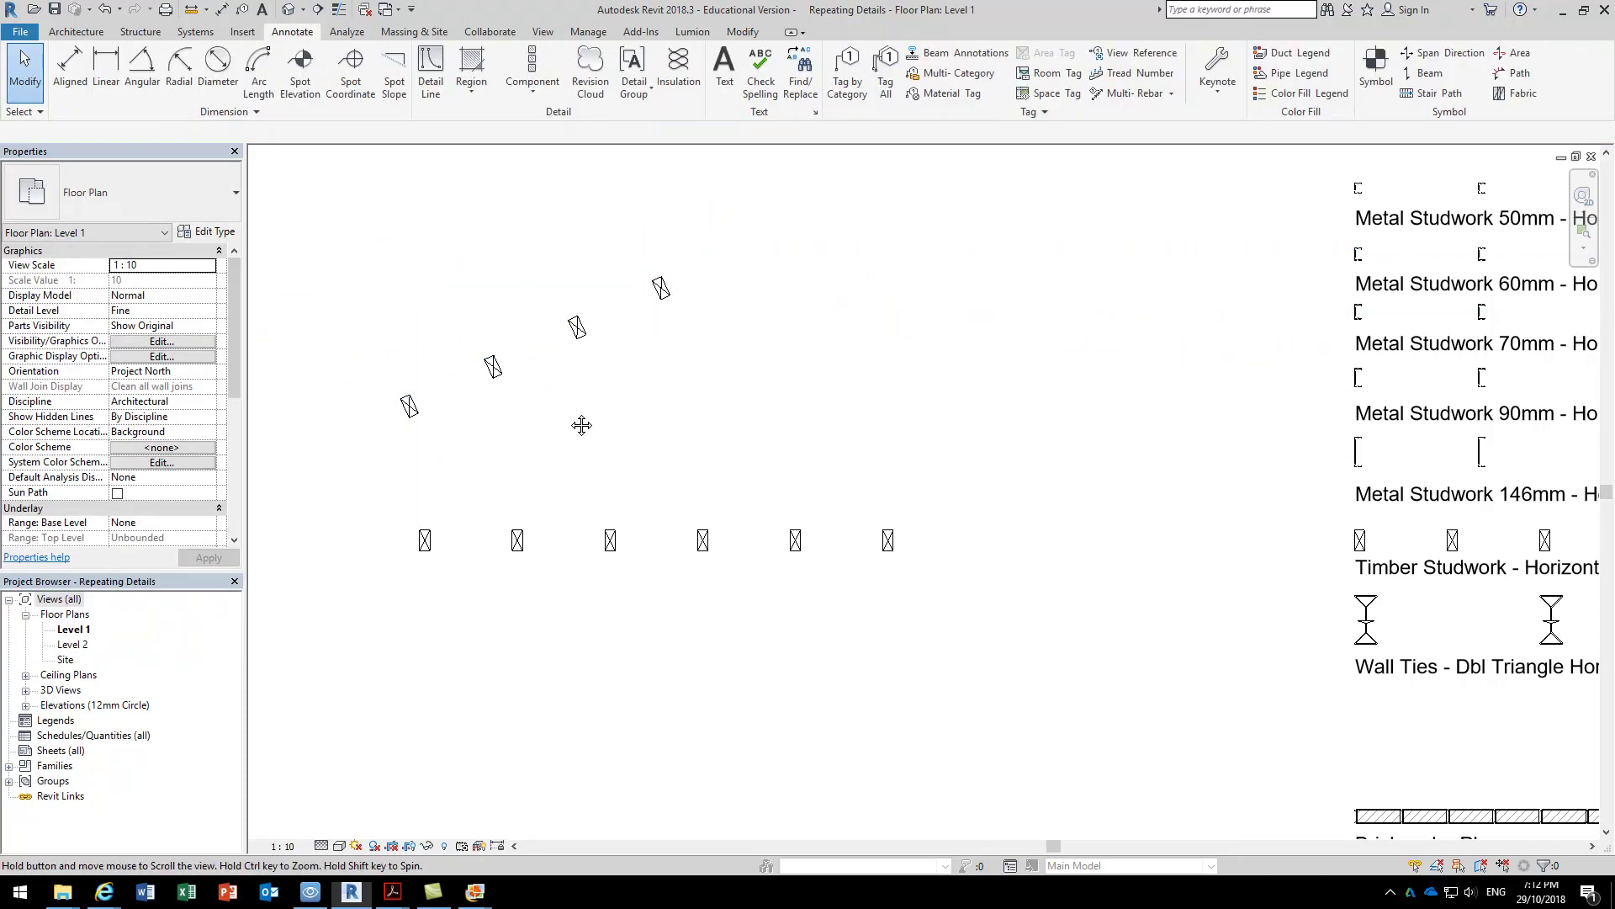
Inspect the horizontal timber studwork row's type properties and the components available for its Detail parameter, leaving them unchanged.
middle_click_drag(571, 420, 587, 417)
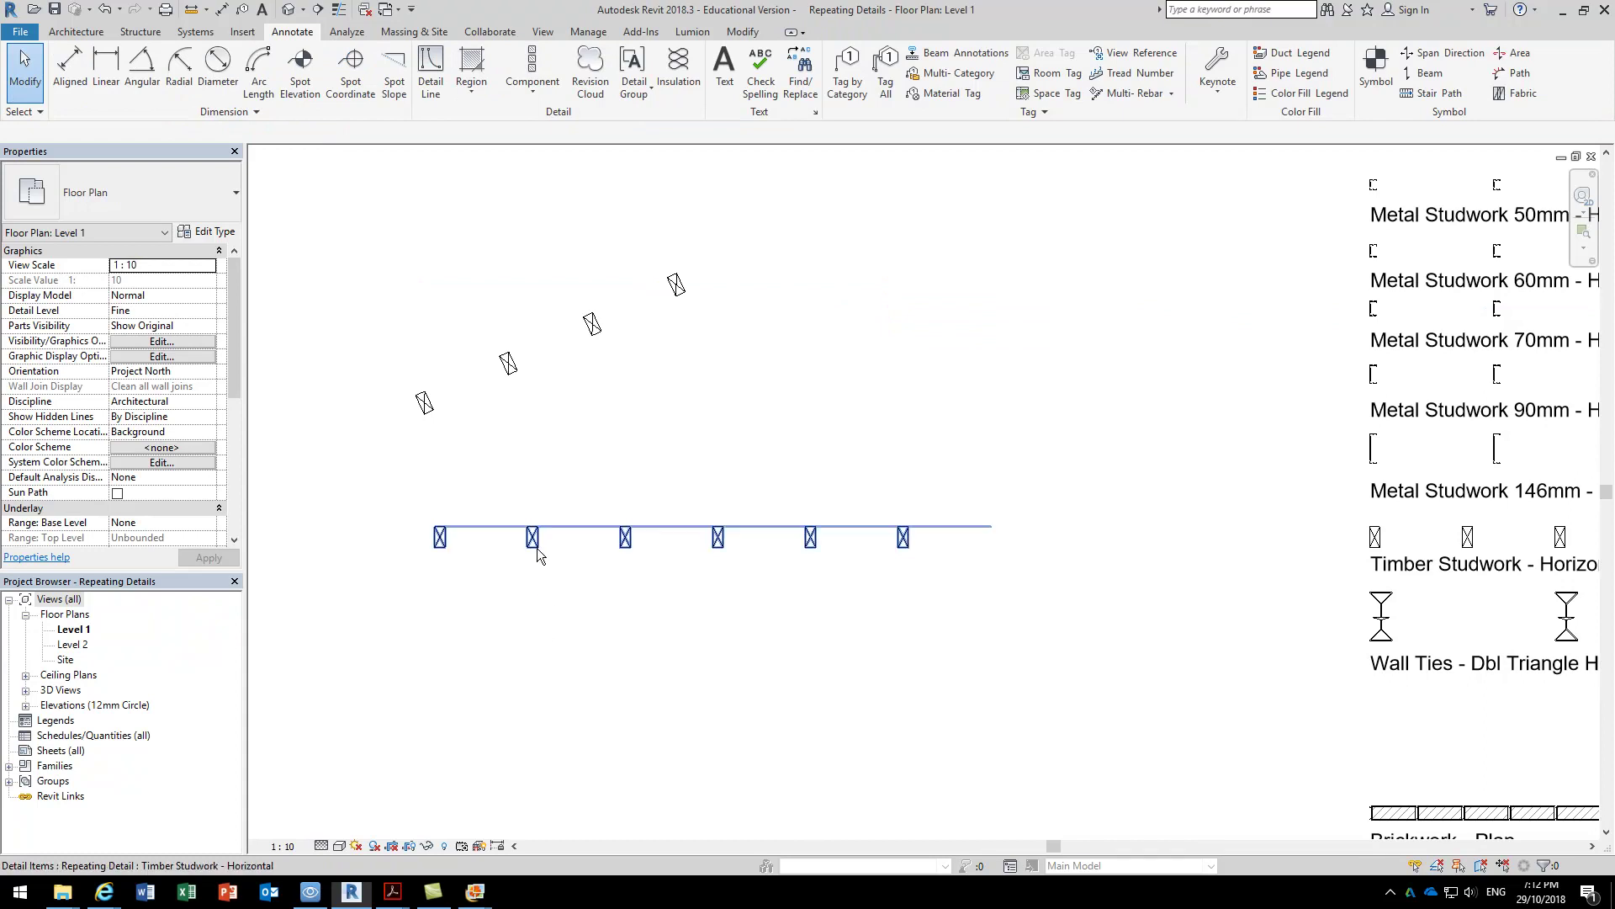
left_click(533, 545)
left_click(206, 231)
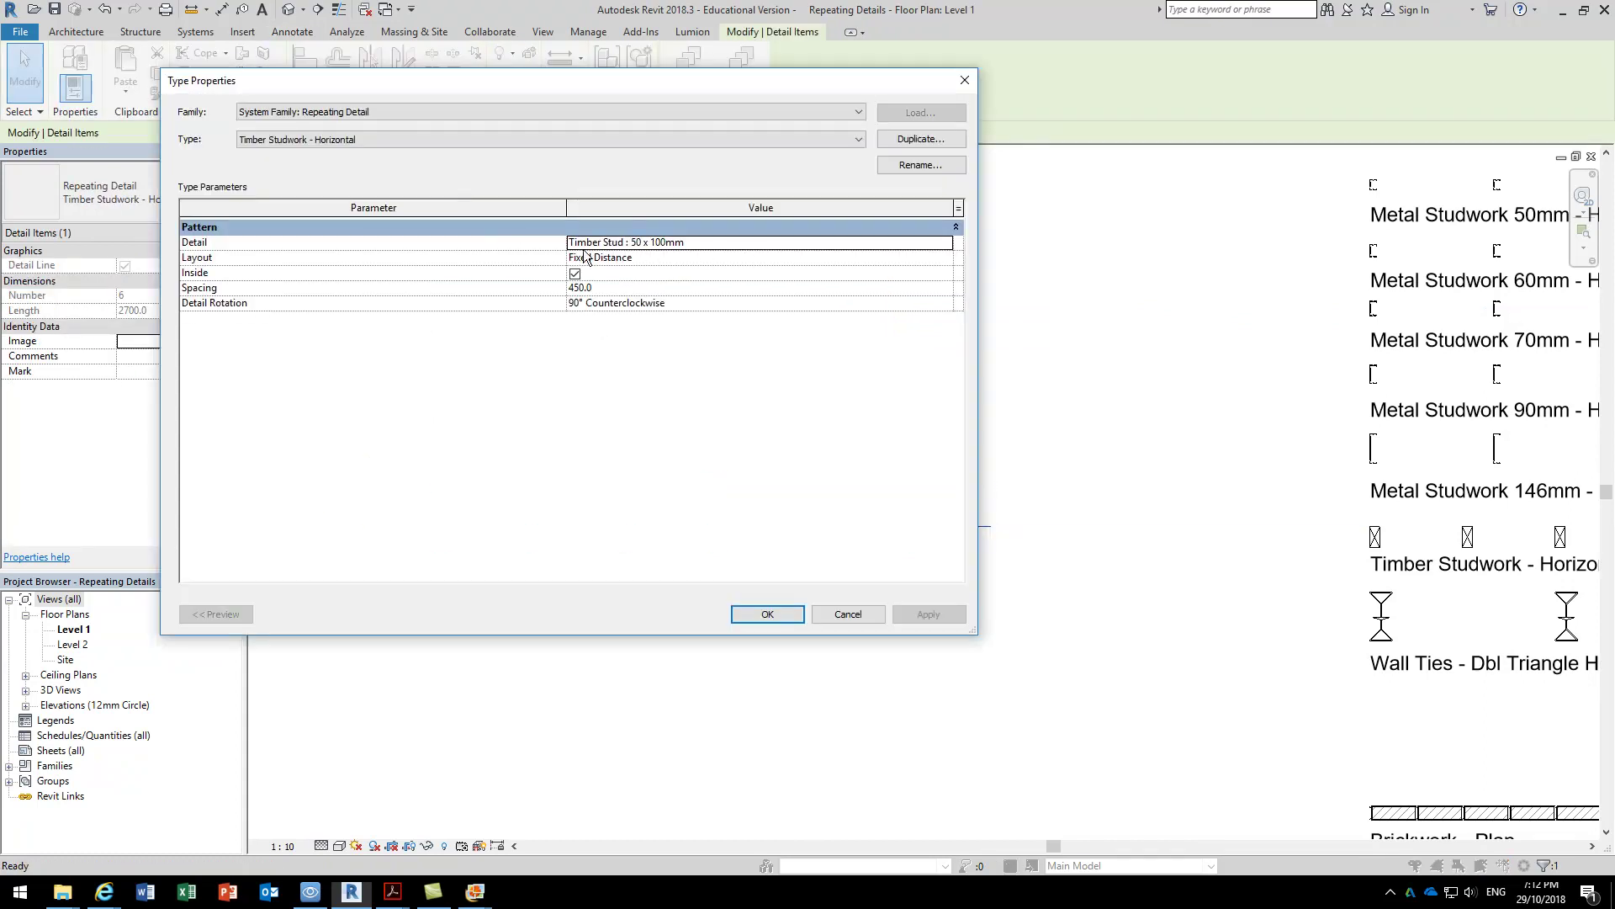
left_click(716, 243)
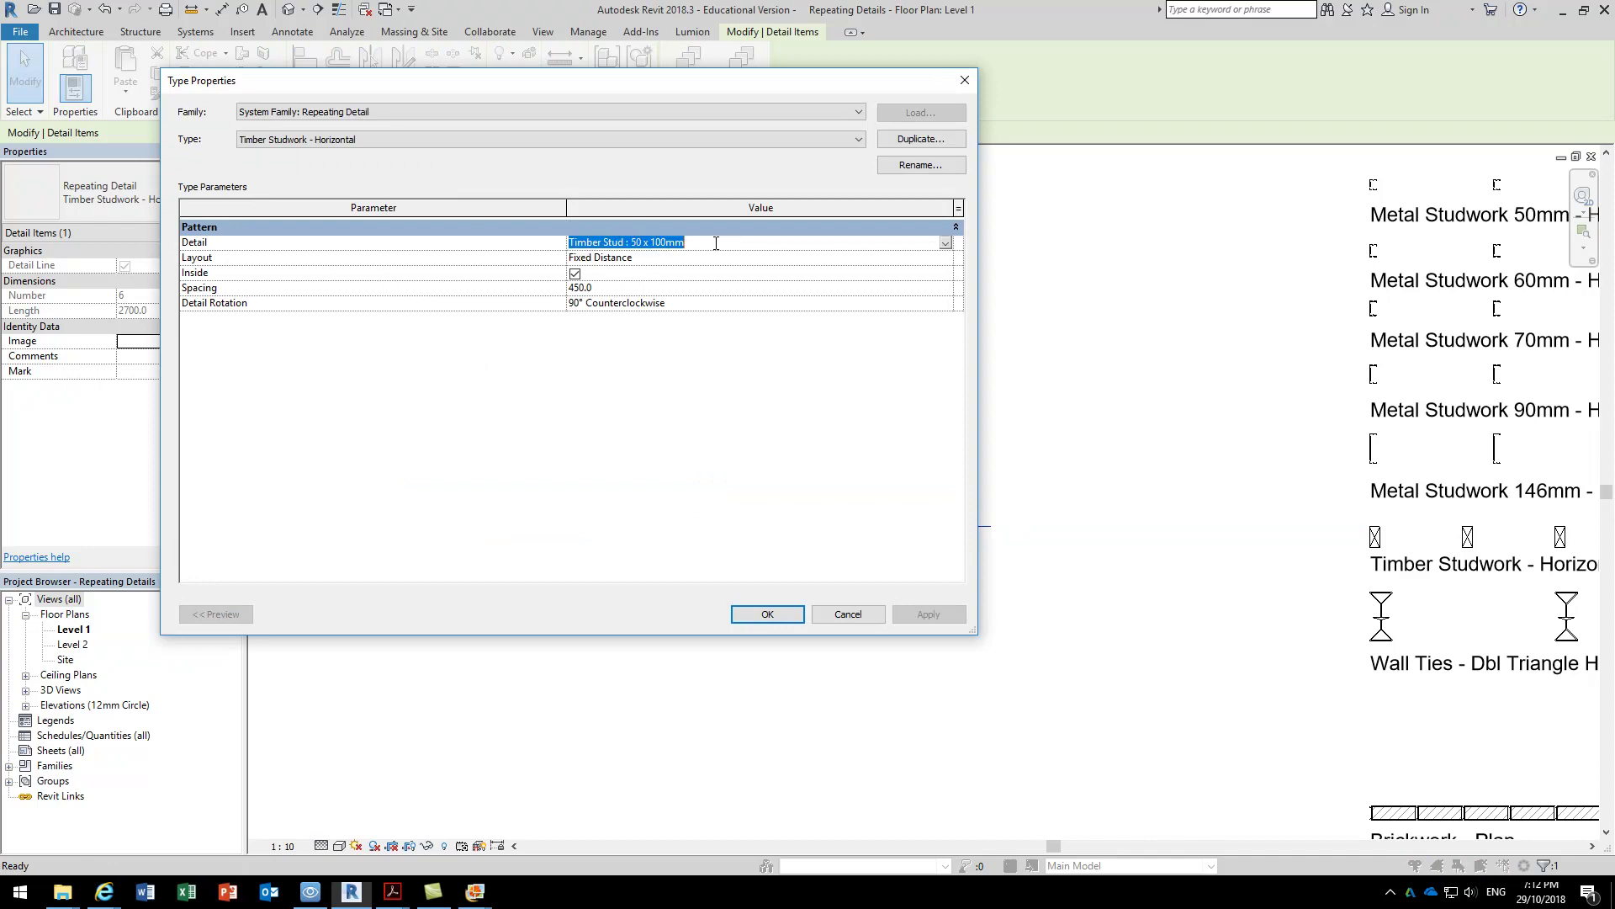
left_click(946, 243)
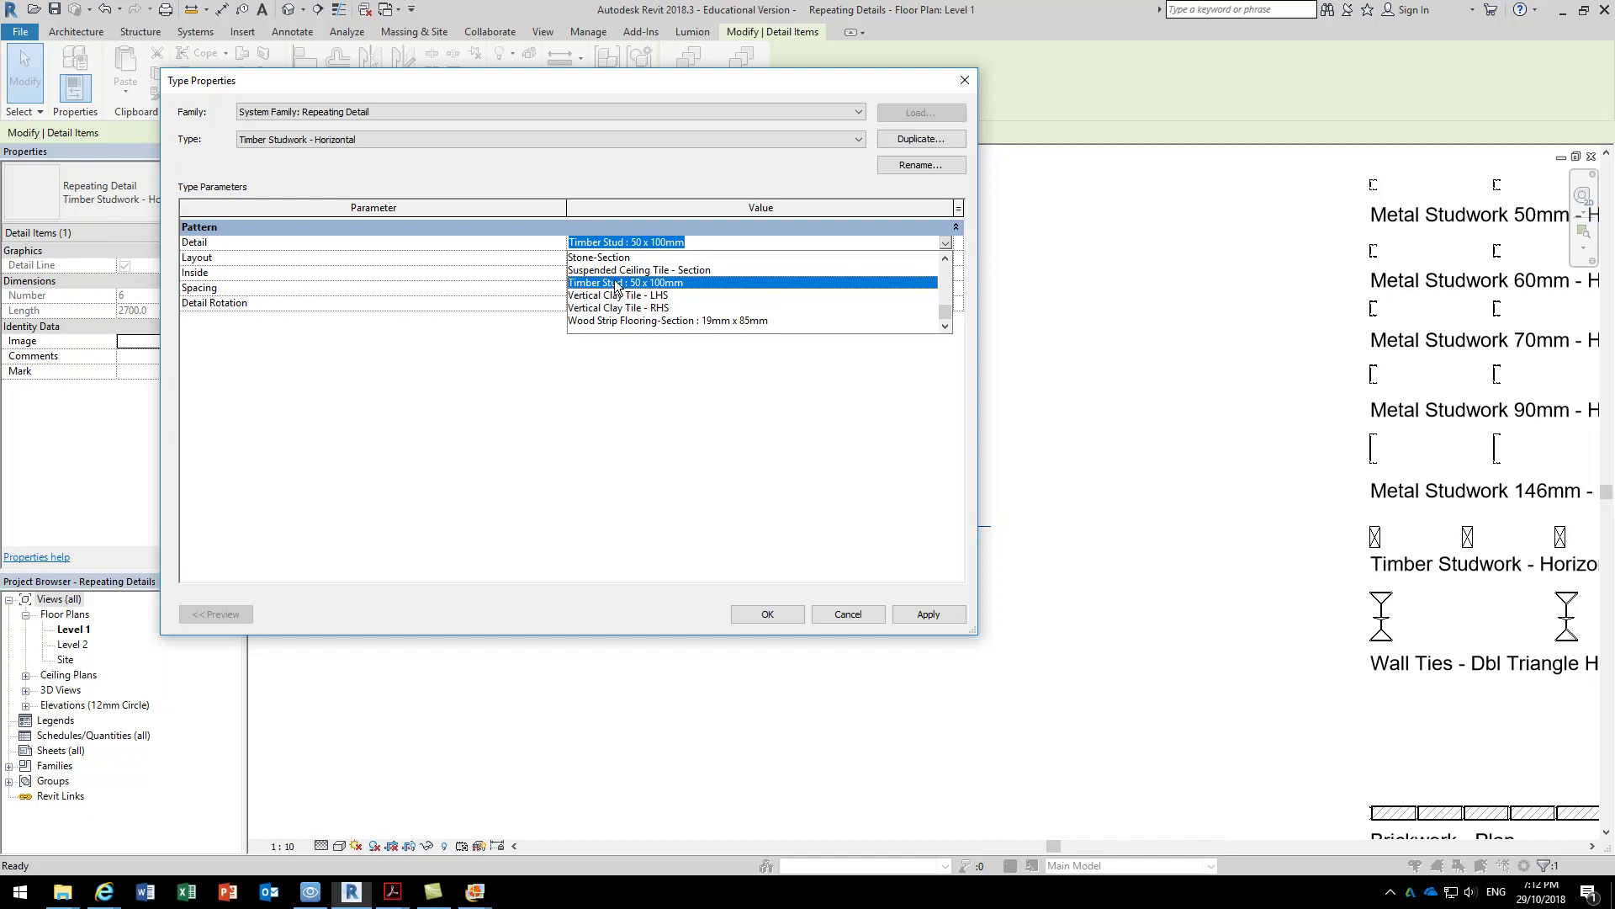
left_click(659, 414)
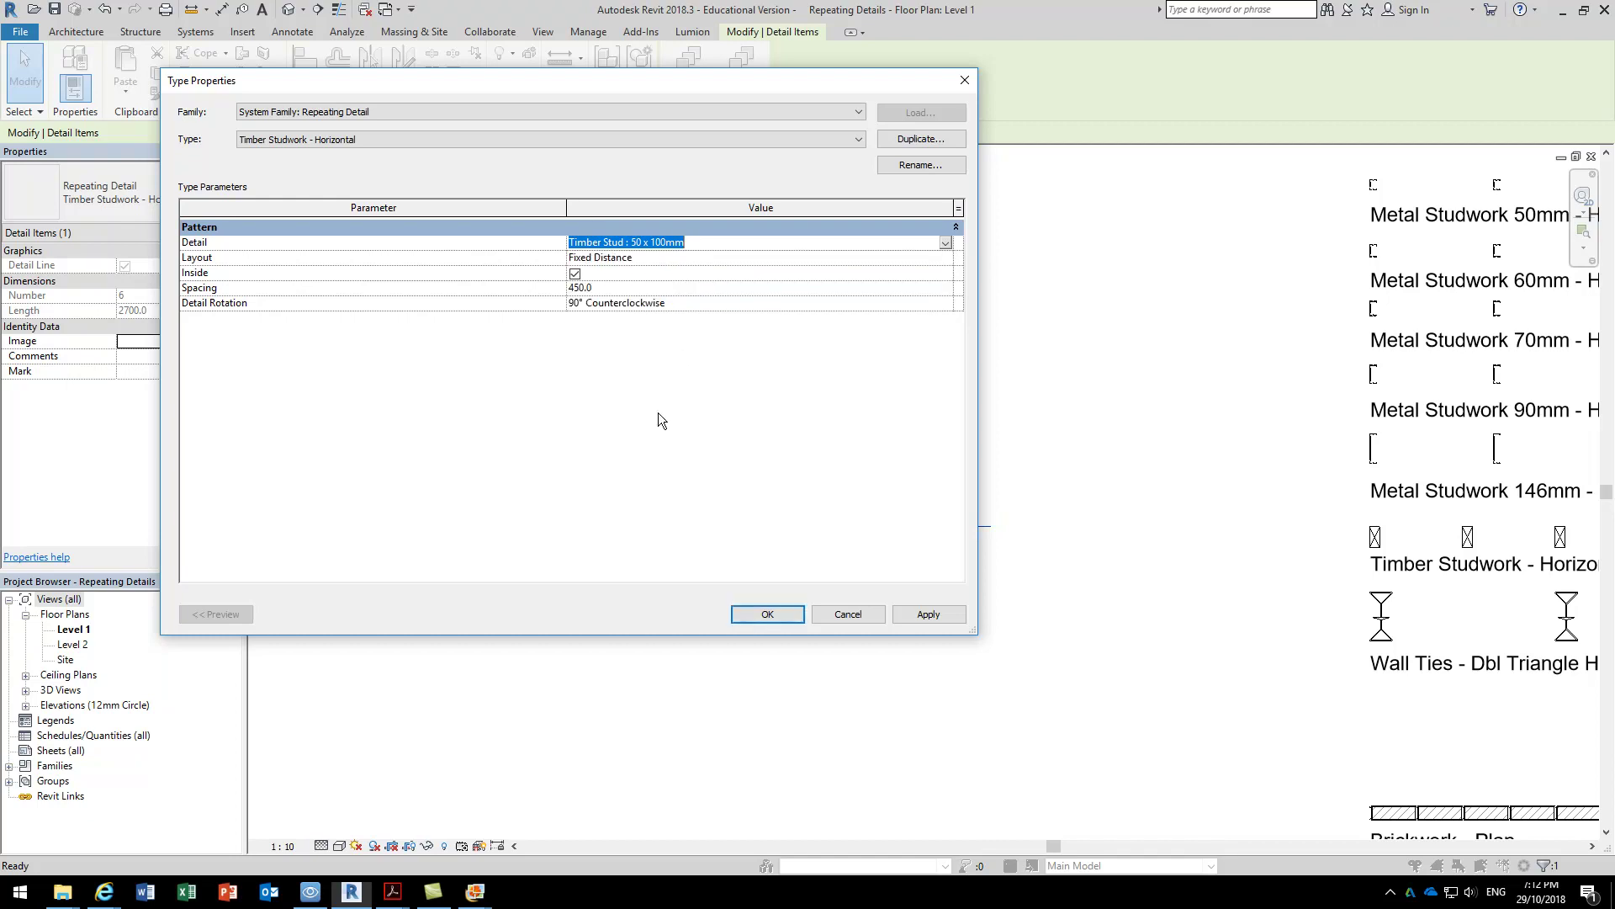
left_click(846, 613)
left_click(579, 693)
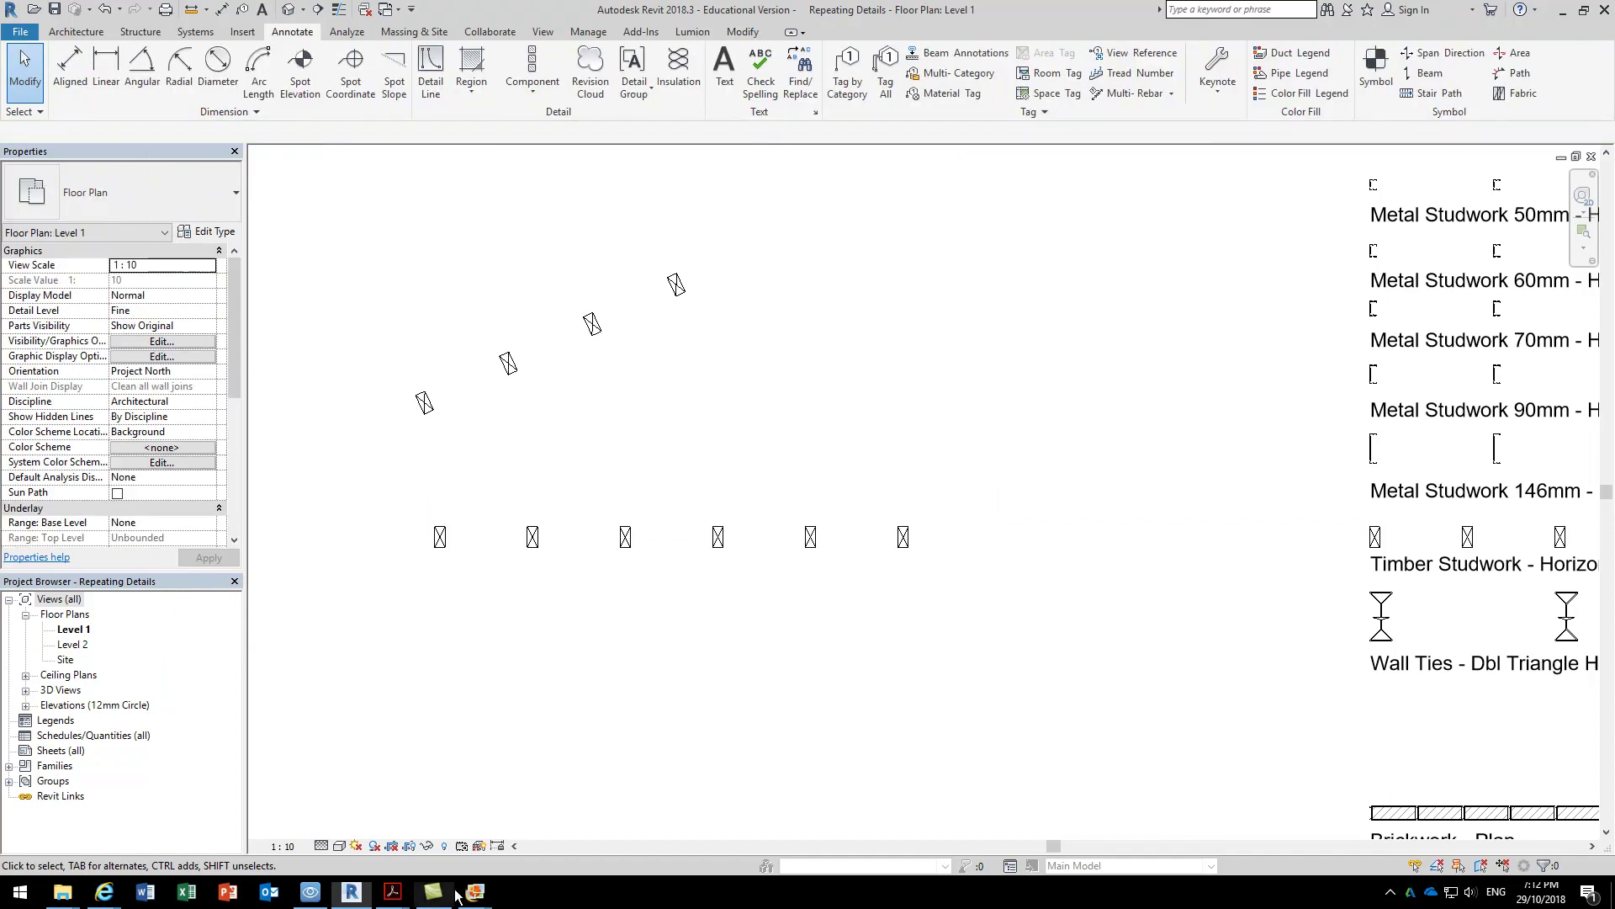
Switch to Photo Gallery to study the Box Gutter Section Detail image, and return to the repeating details in Revit.
mouse_move(348, 900)
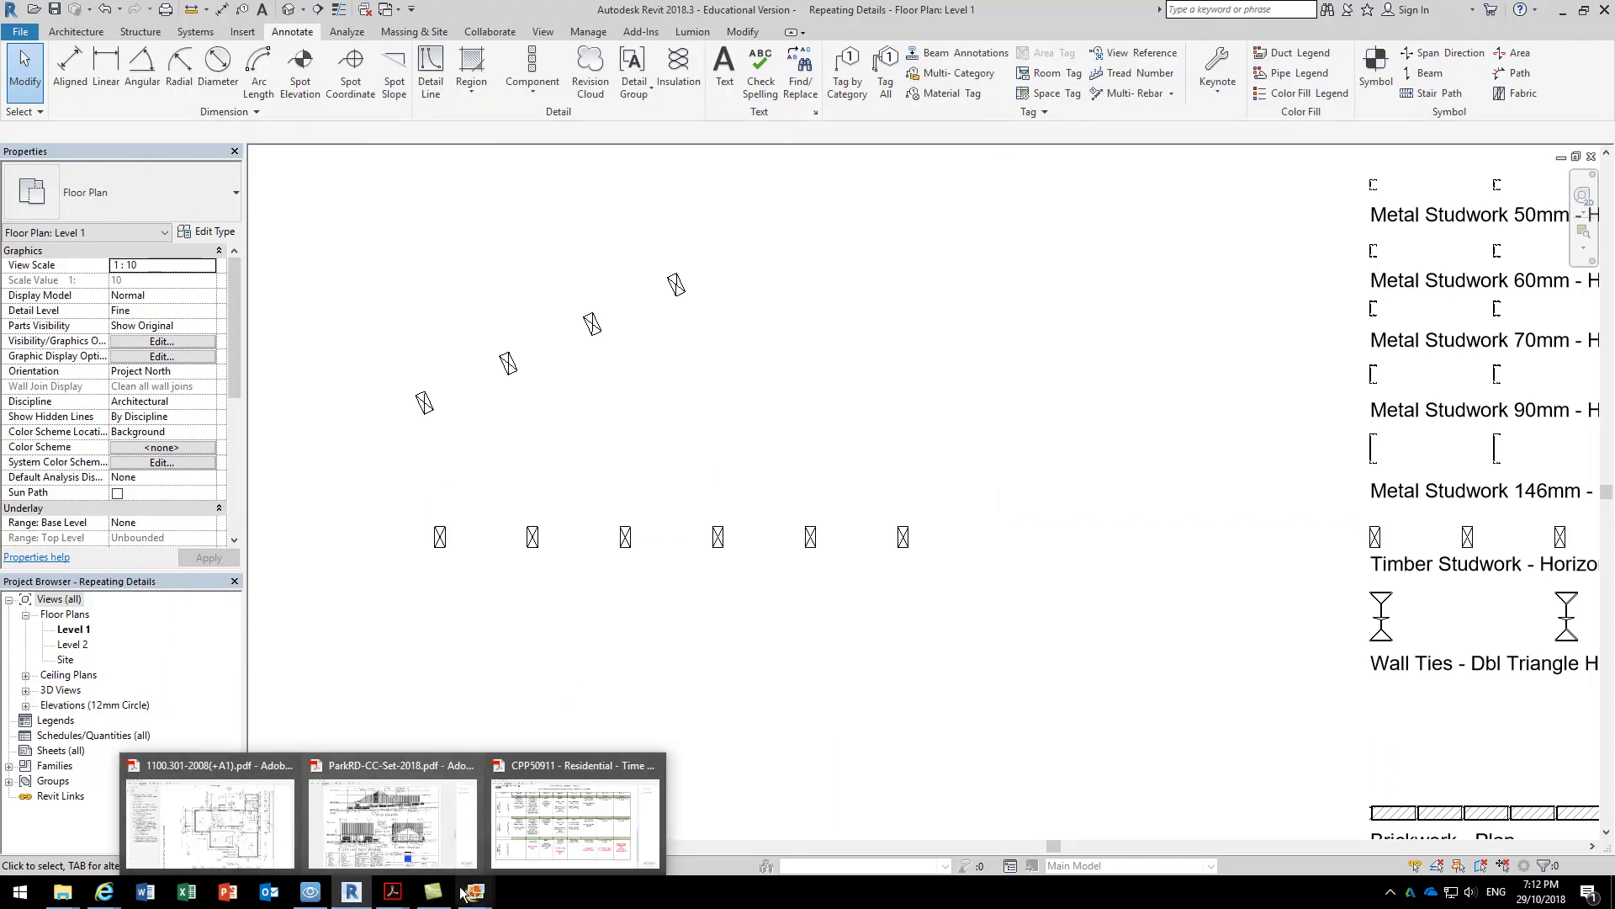
mouse_move(437, 890)
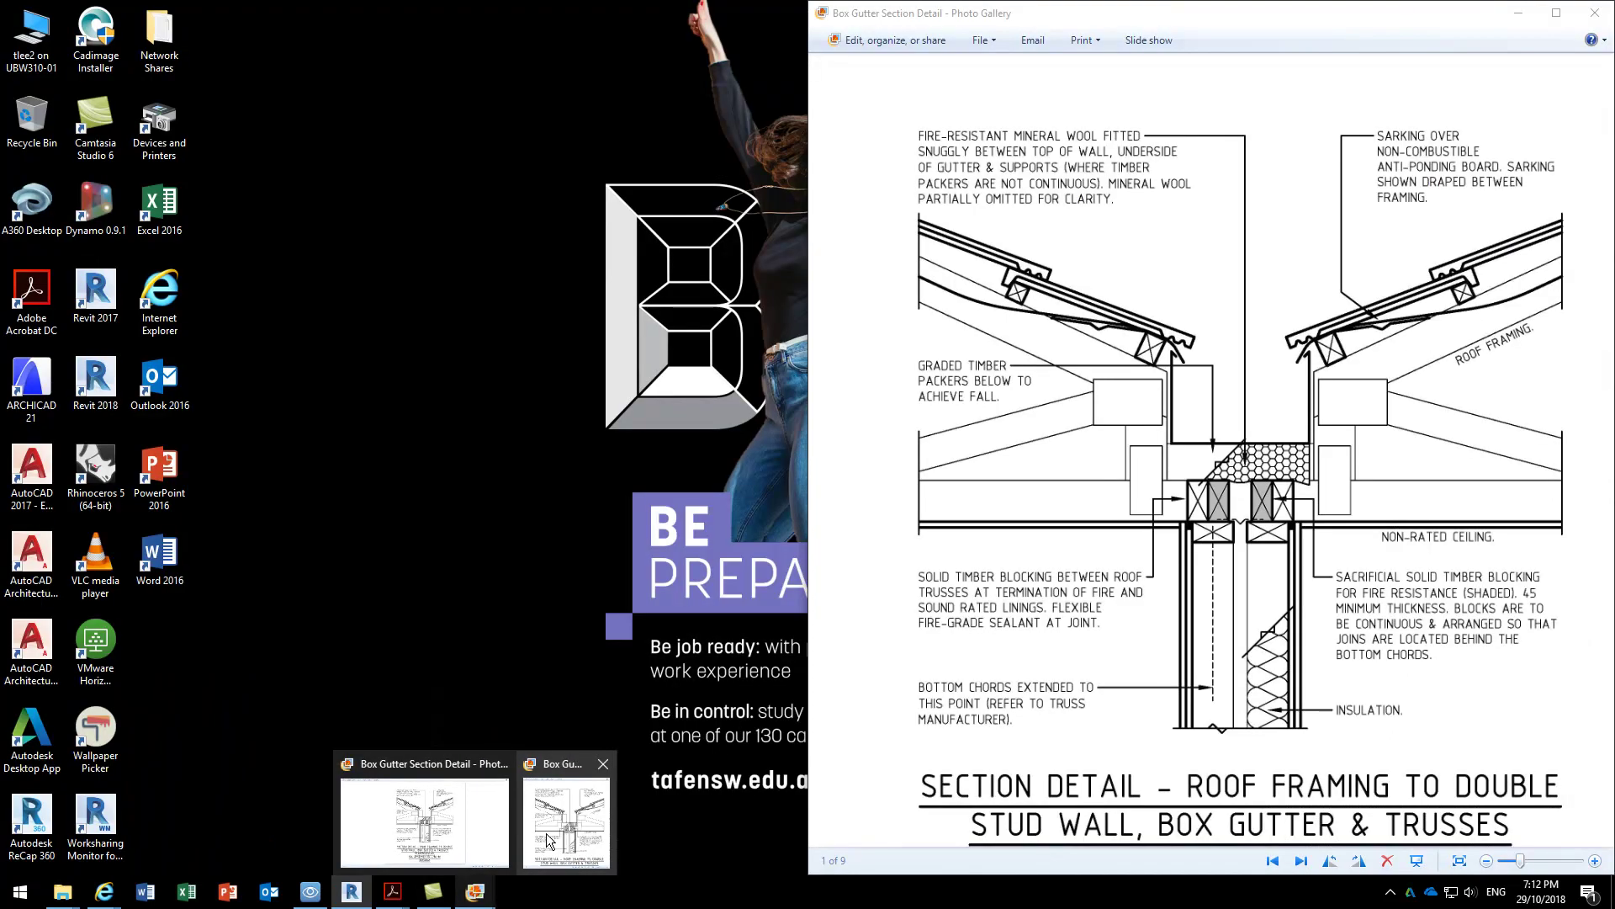
left_click(547, 842)
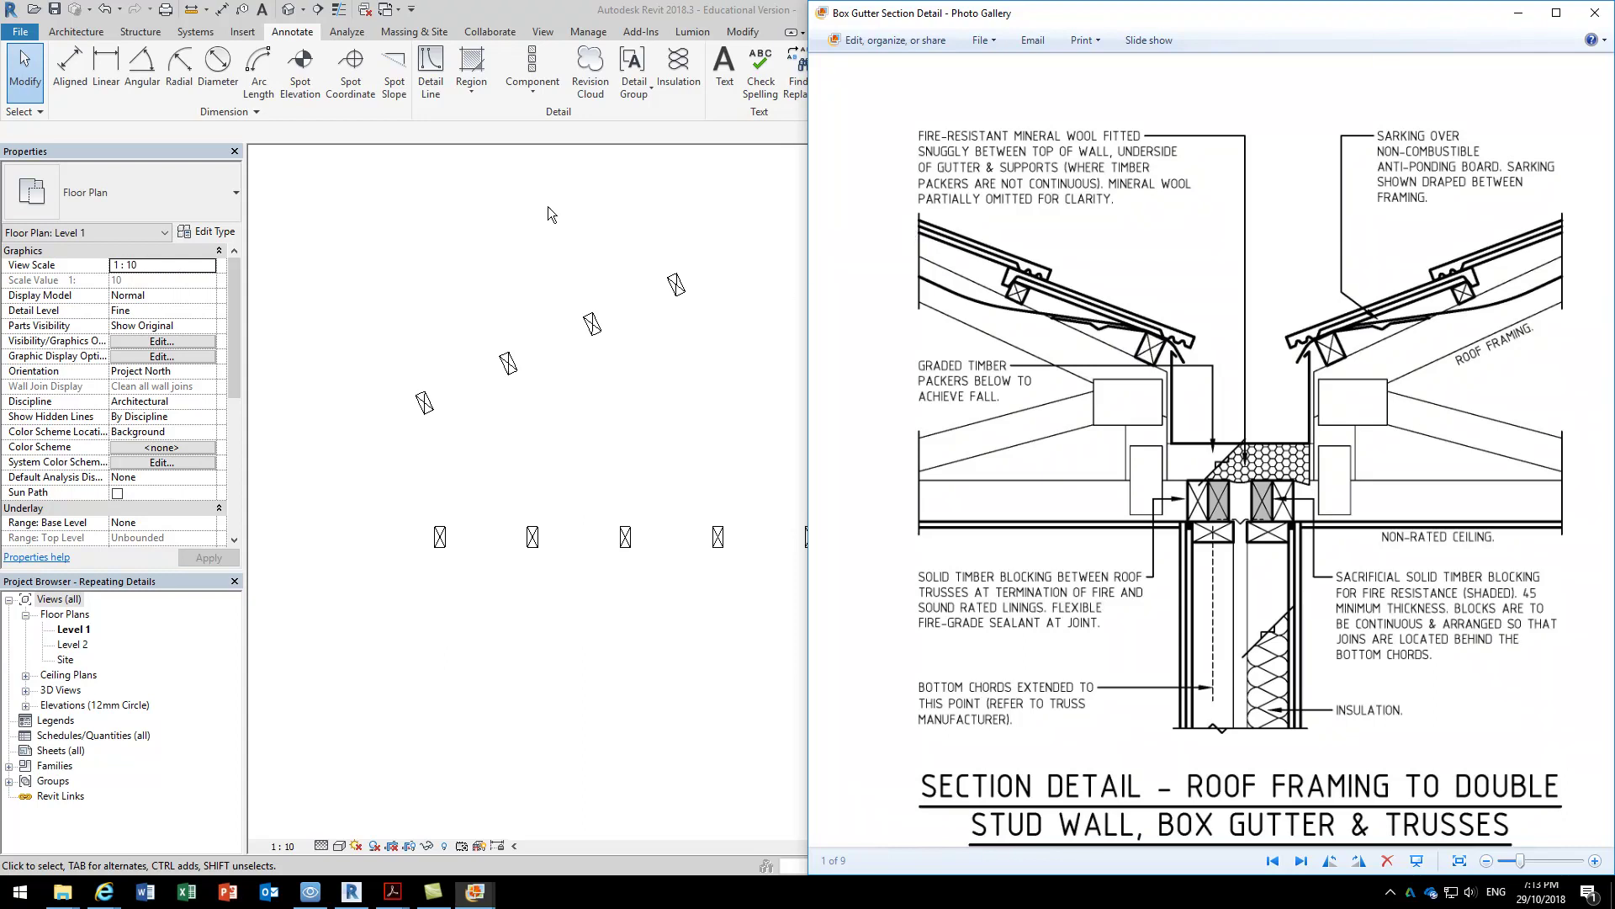
left_click(424, 273)
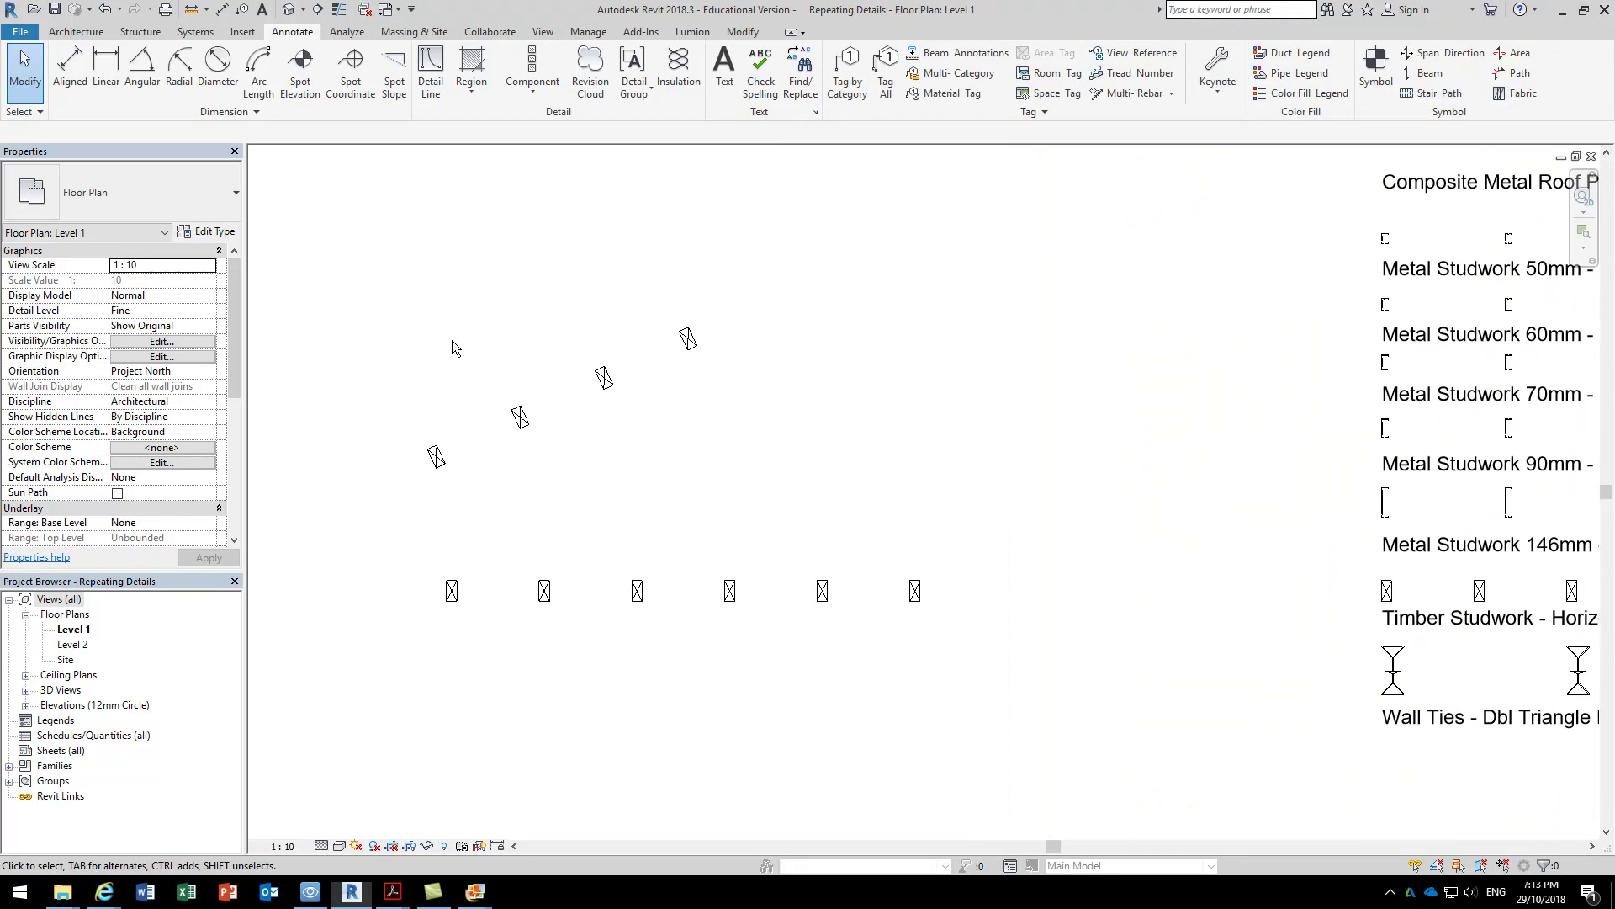
Inspect the sloping timber studwork row's type properties and the components available for its Detail parameter, discarding any change.
scroll(452, 350, "up", 2)
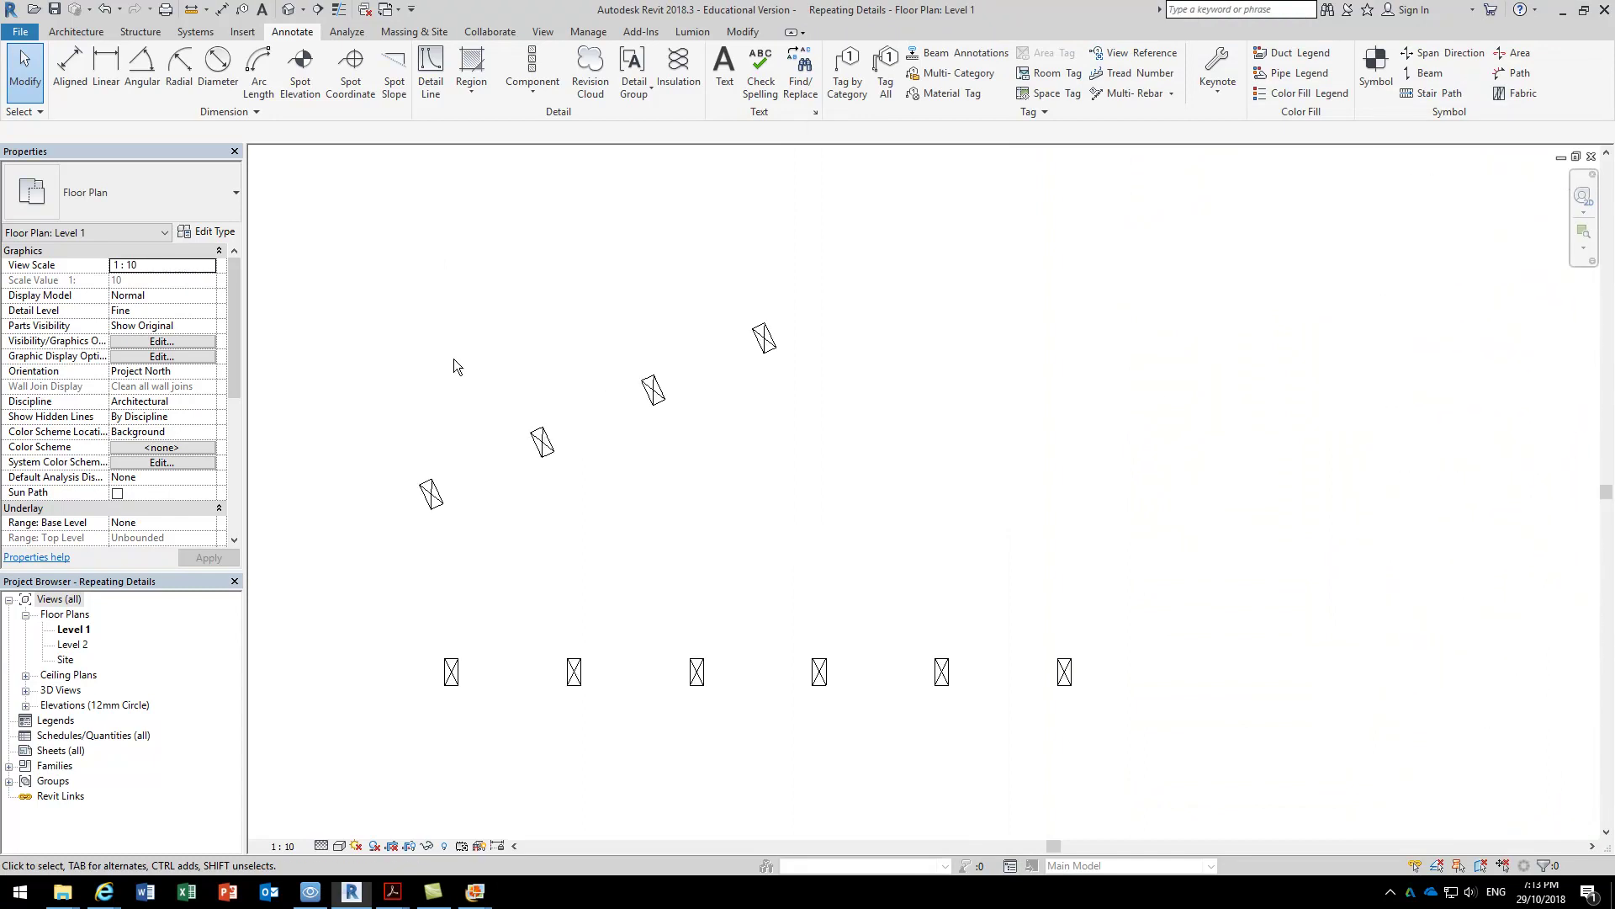
left_click(541, 464)
left_click(209, 232)
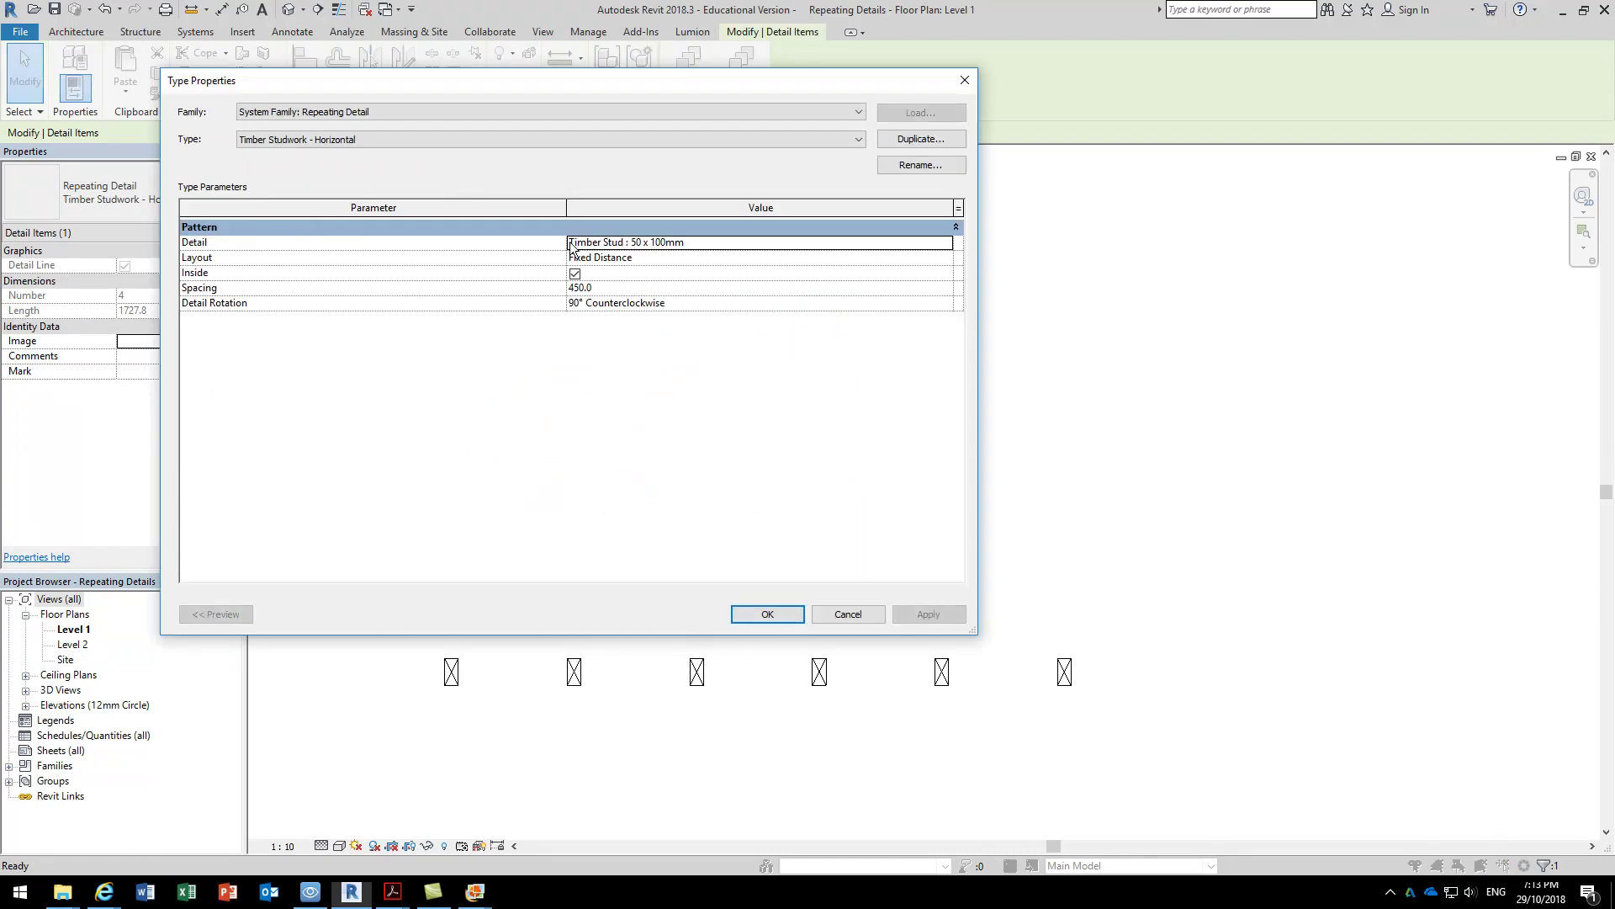
left_click(639, 244)
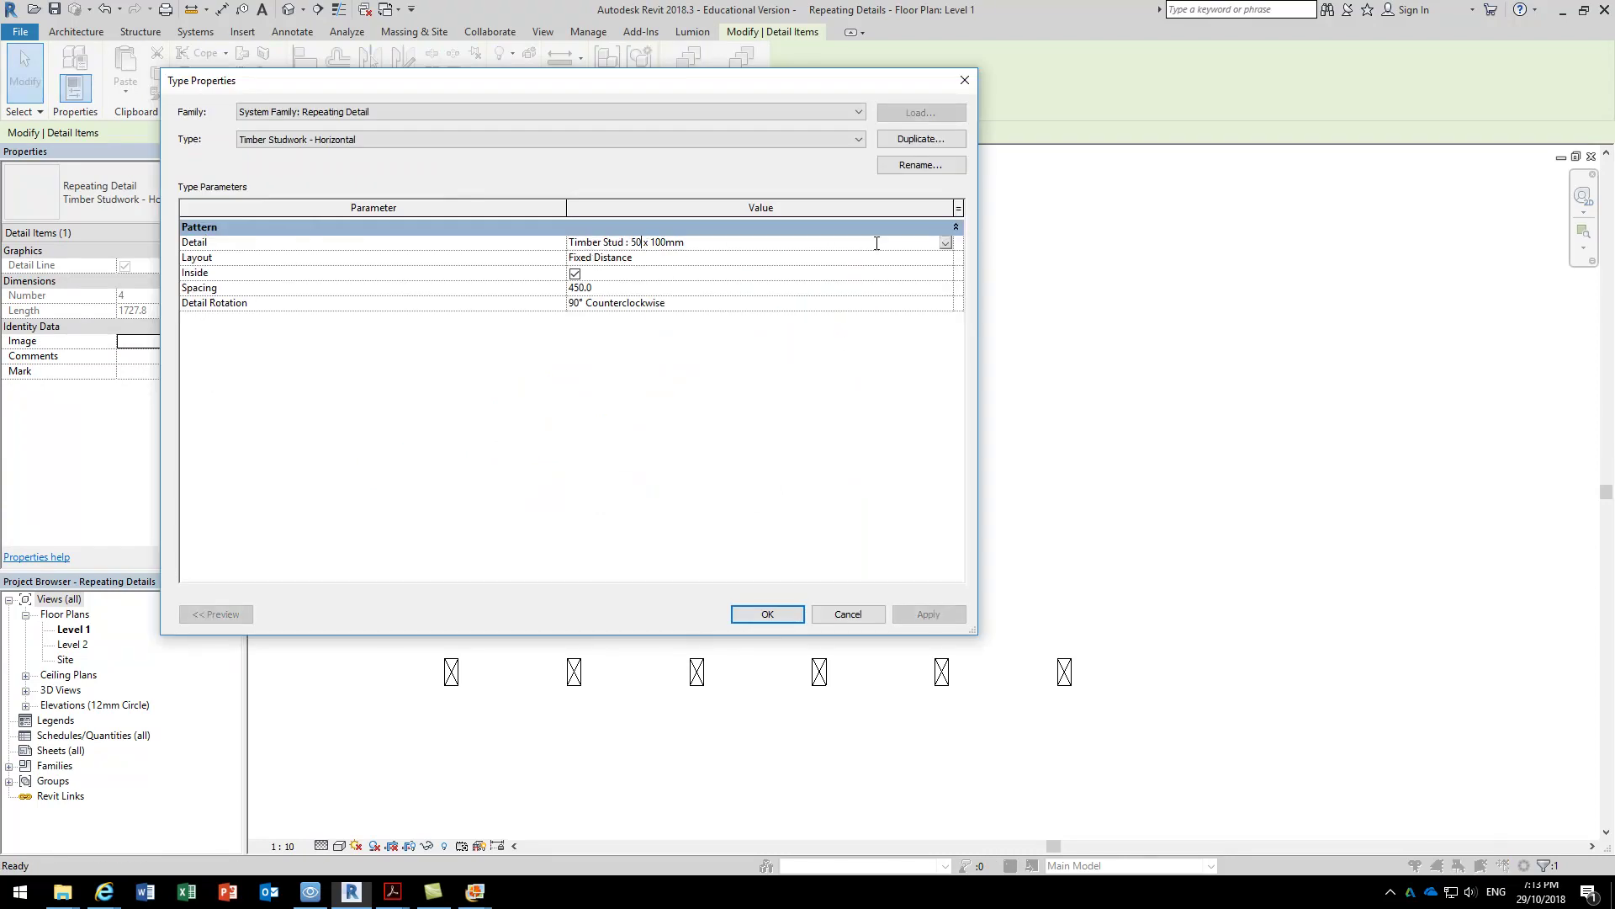
left_click(946, 243)
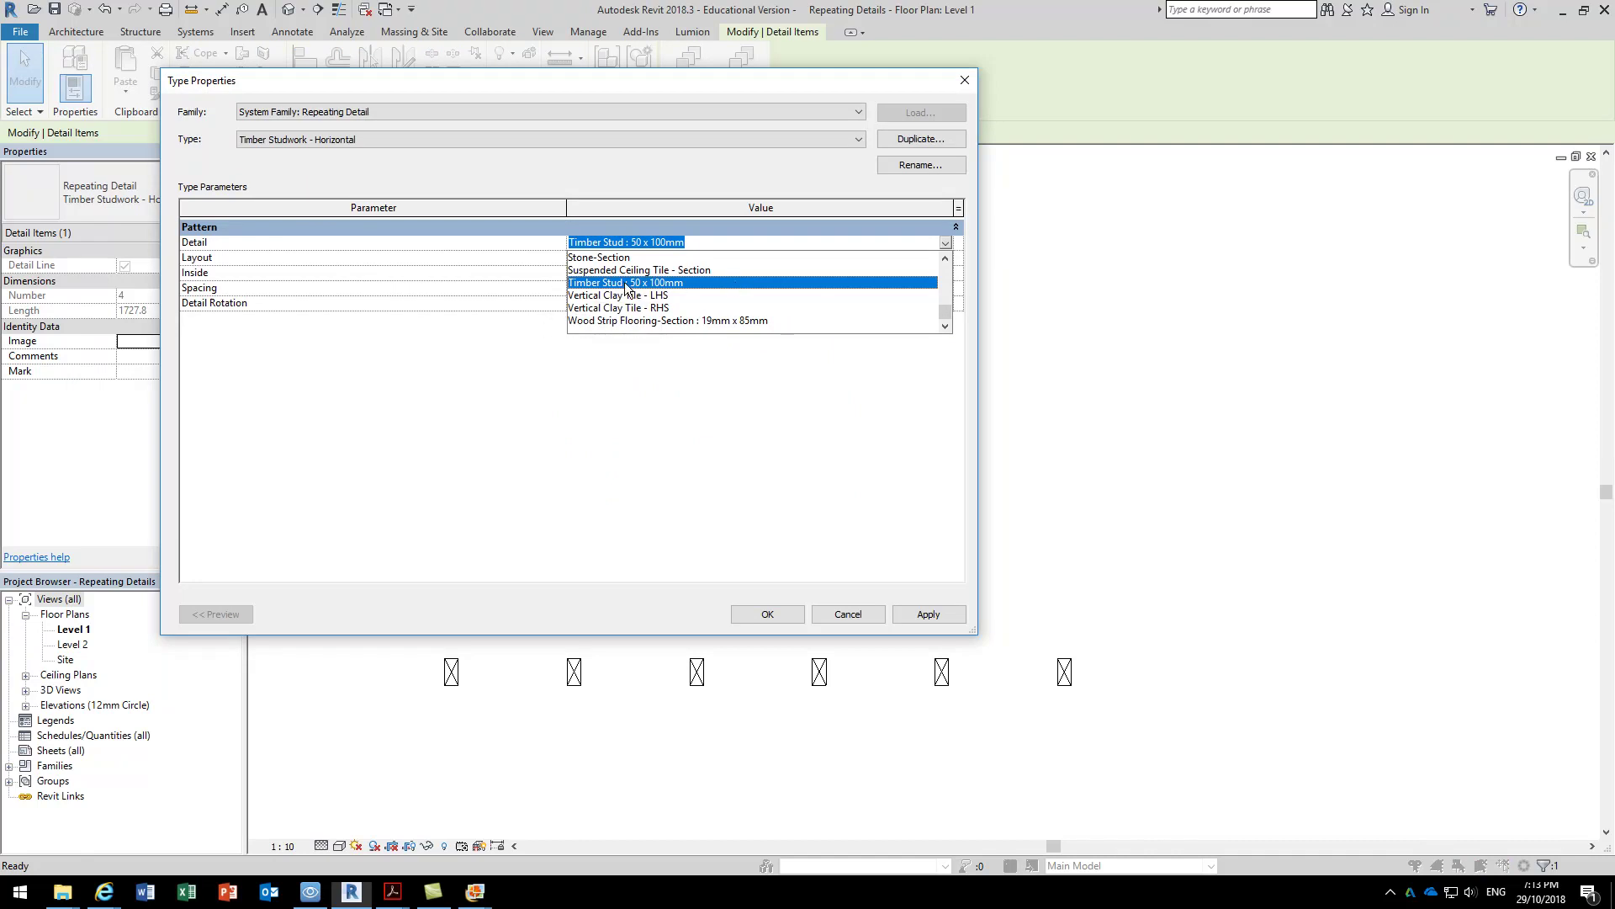
left_click(725, 454)
left_click(848, 613)
middle_click_drag(407, 239, 433, 334)
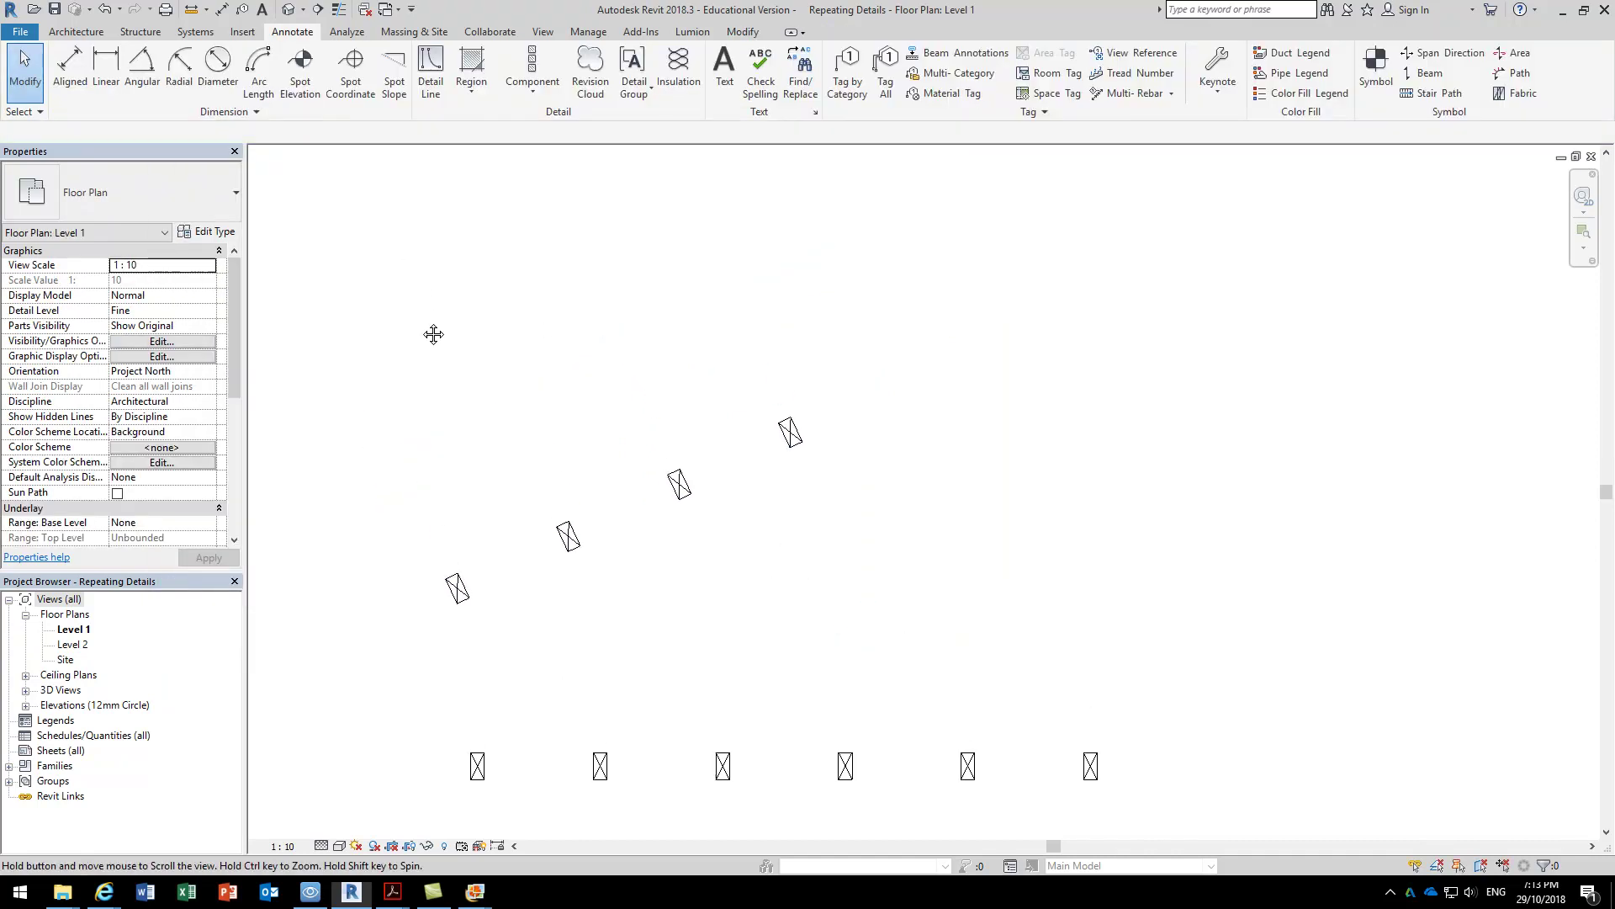
left_click(530, 91)
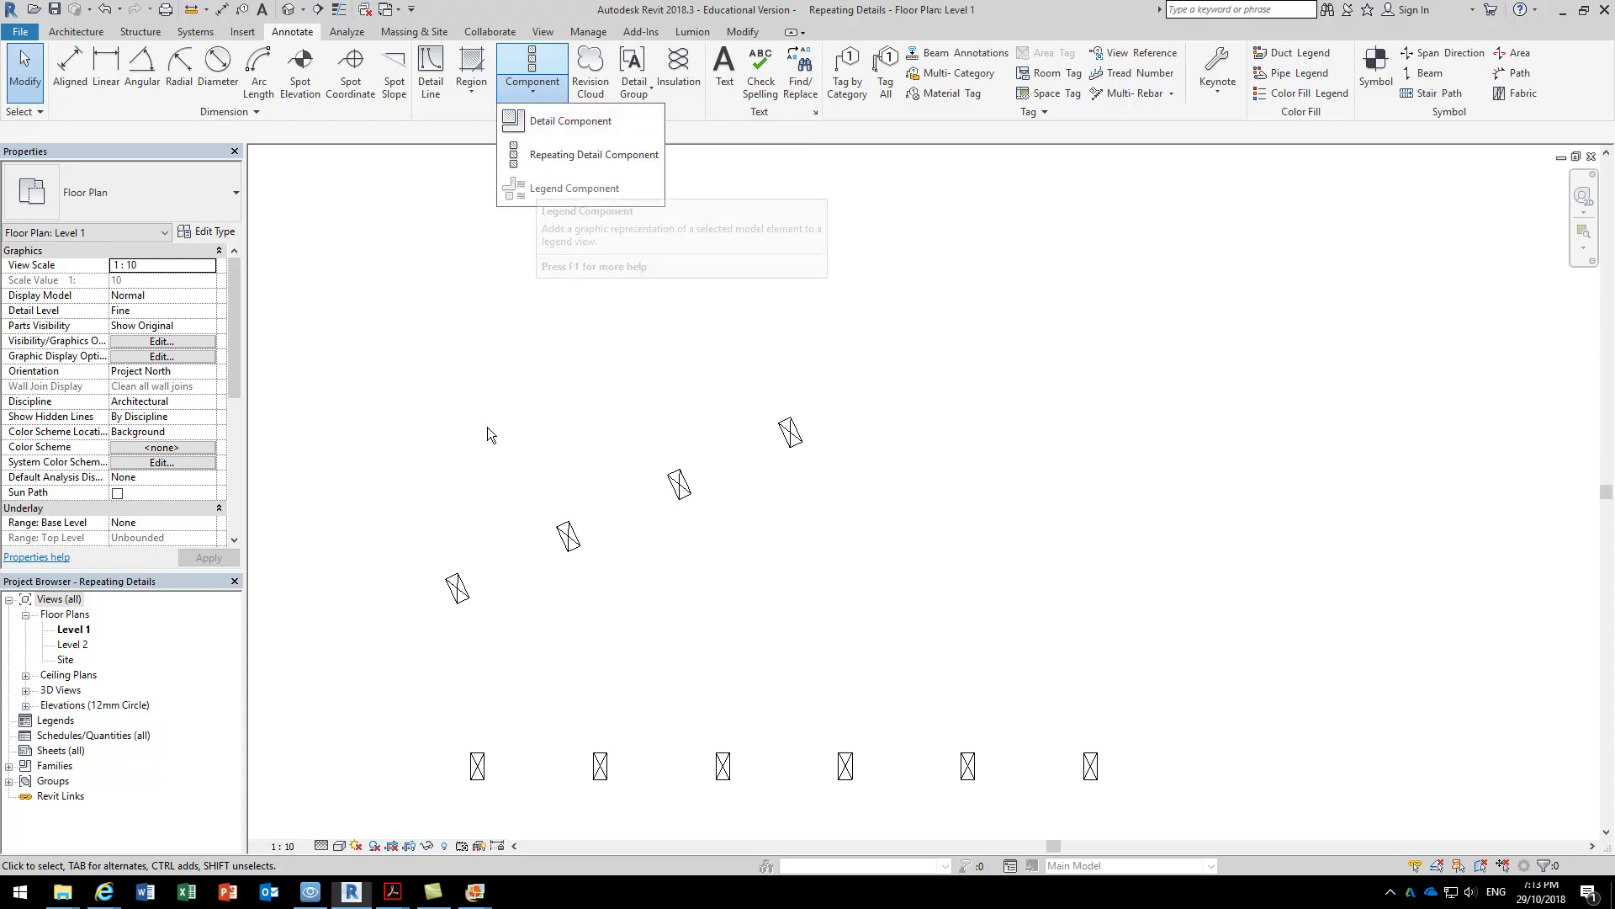
left_click(438, 383)
scroll(462, 431, "down", 2)
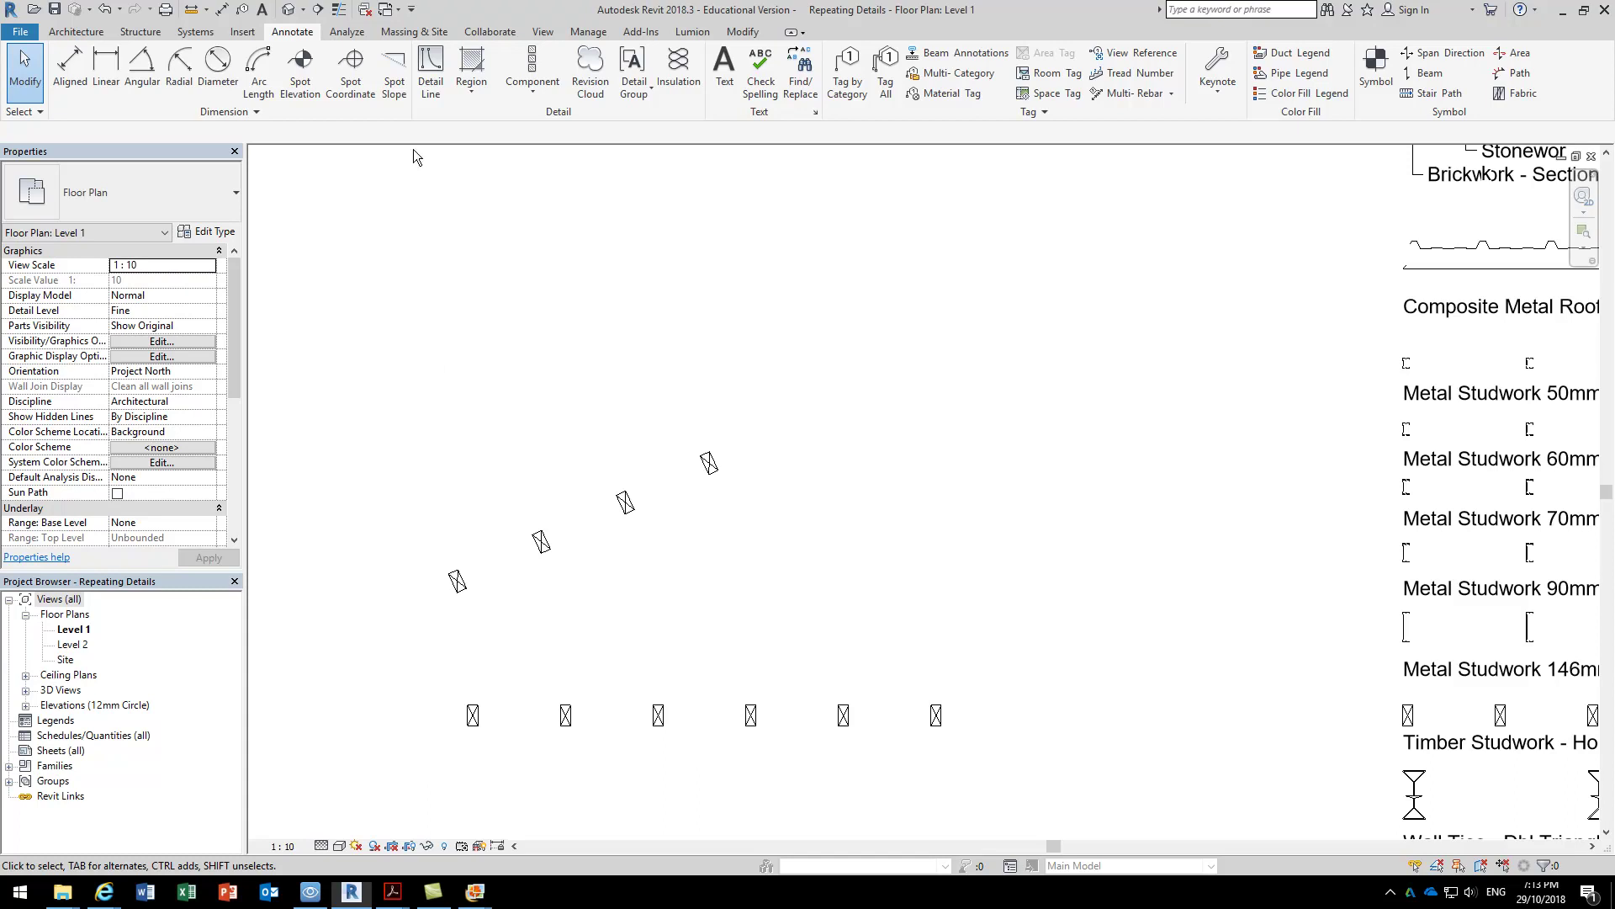
left_click(75, 31)
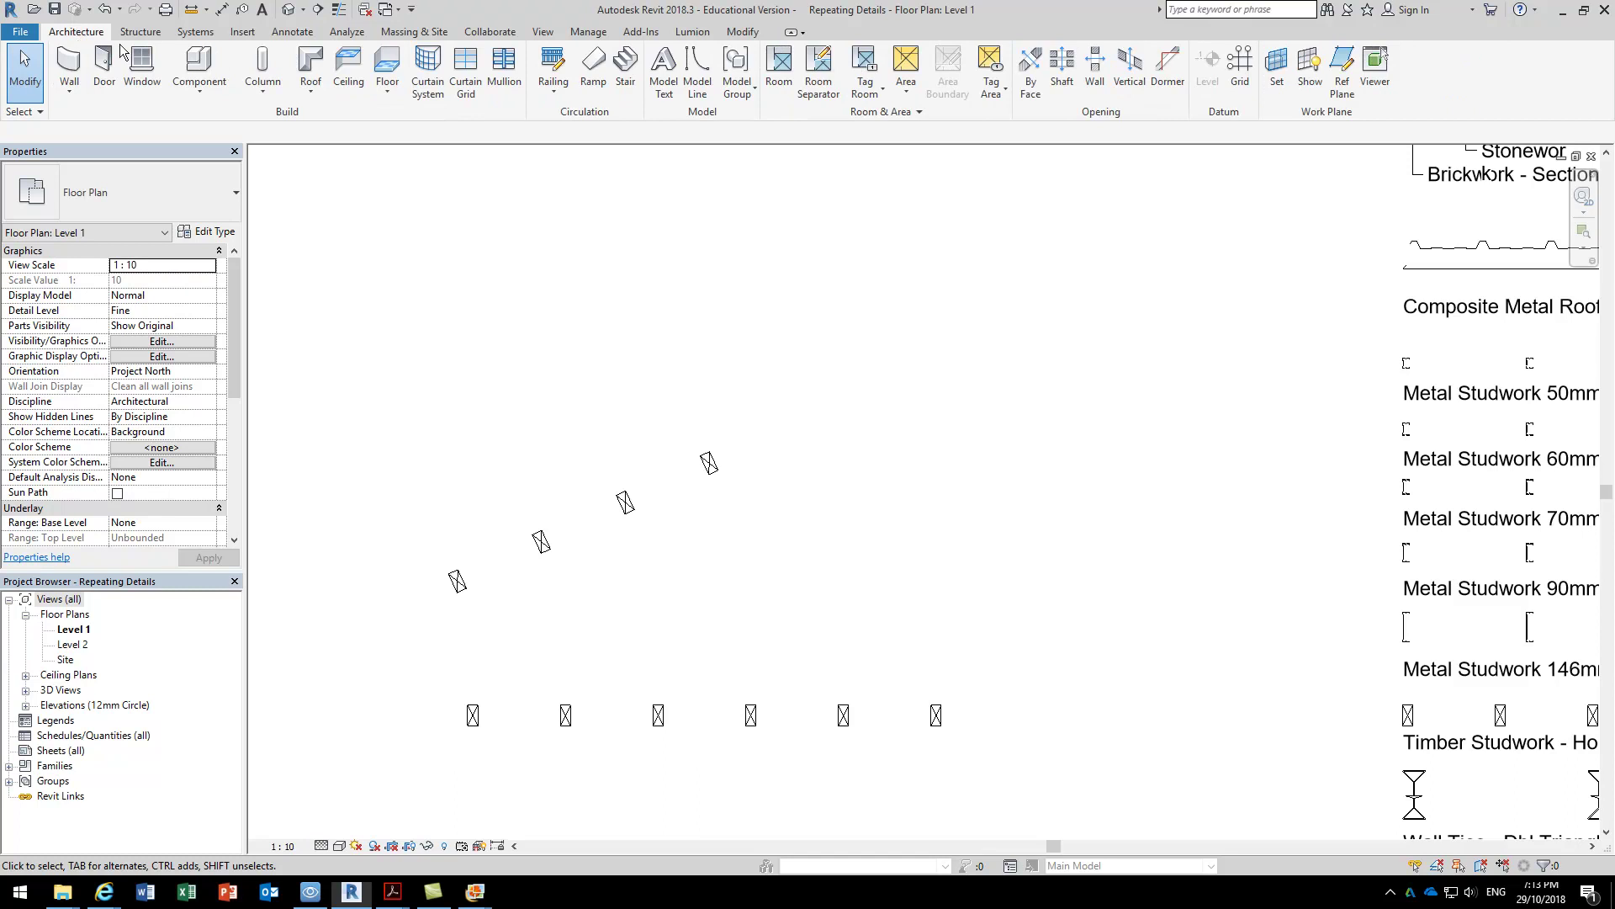
left_click(292, 32)
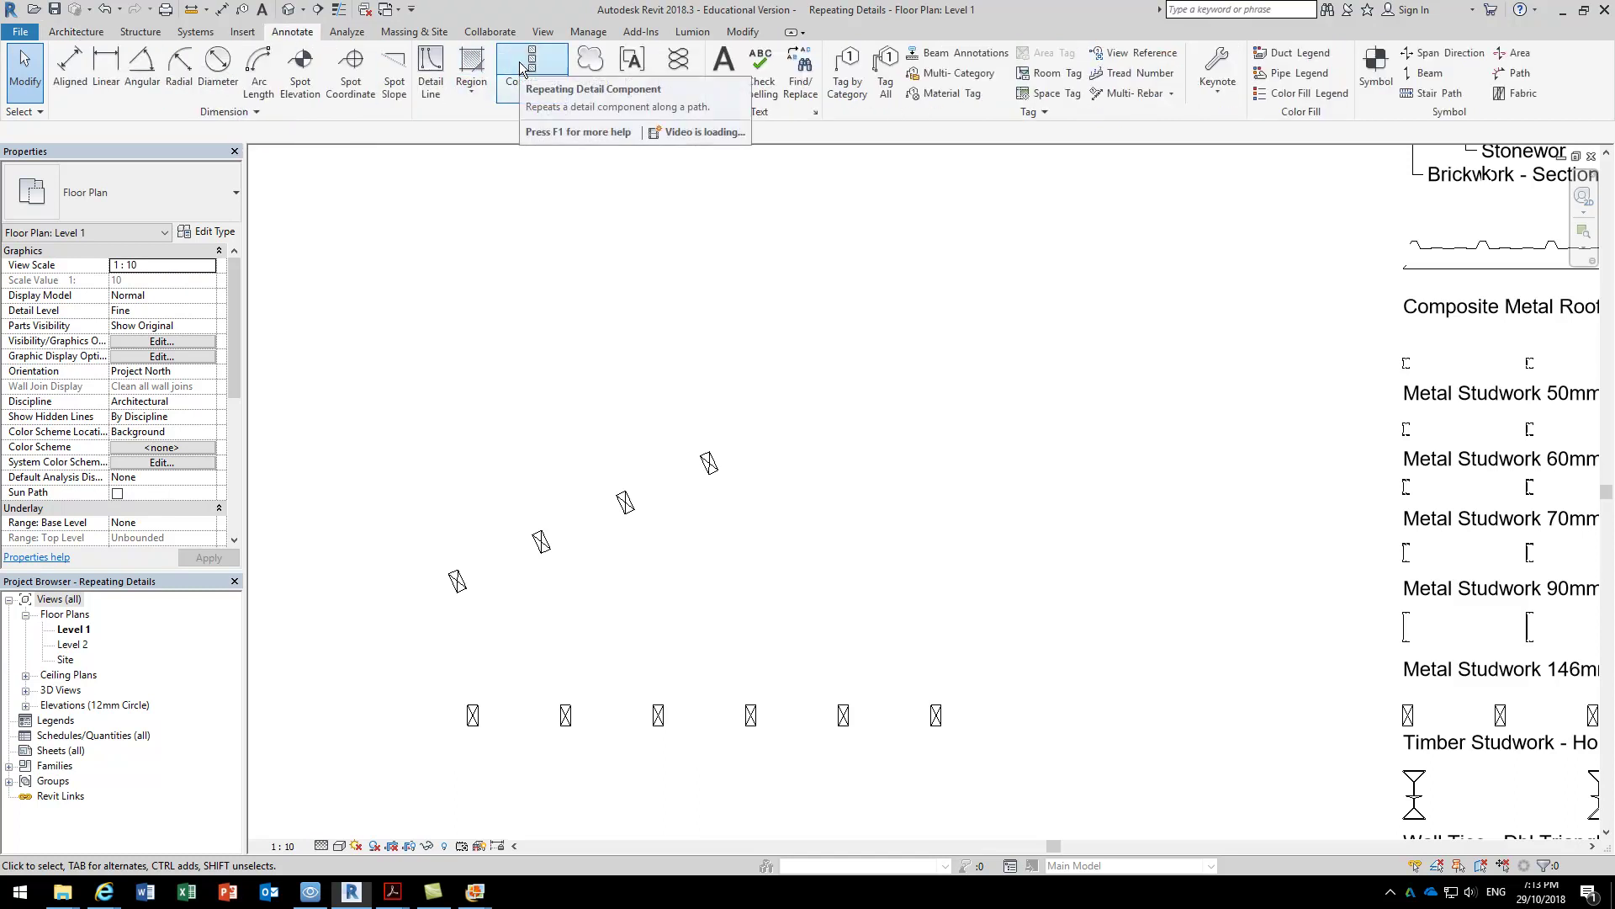
left_click(519, 97)
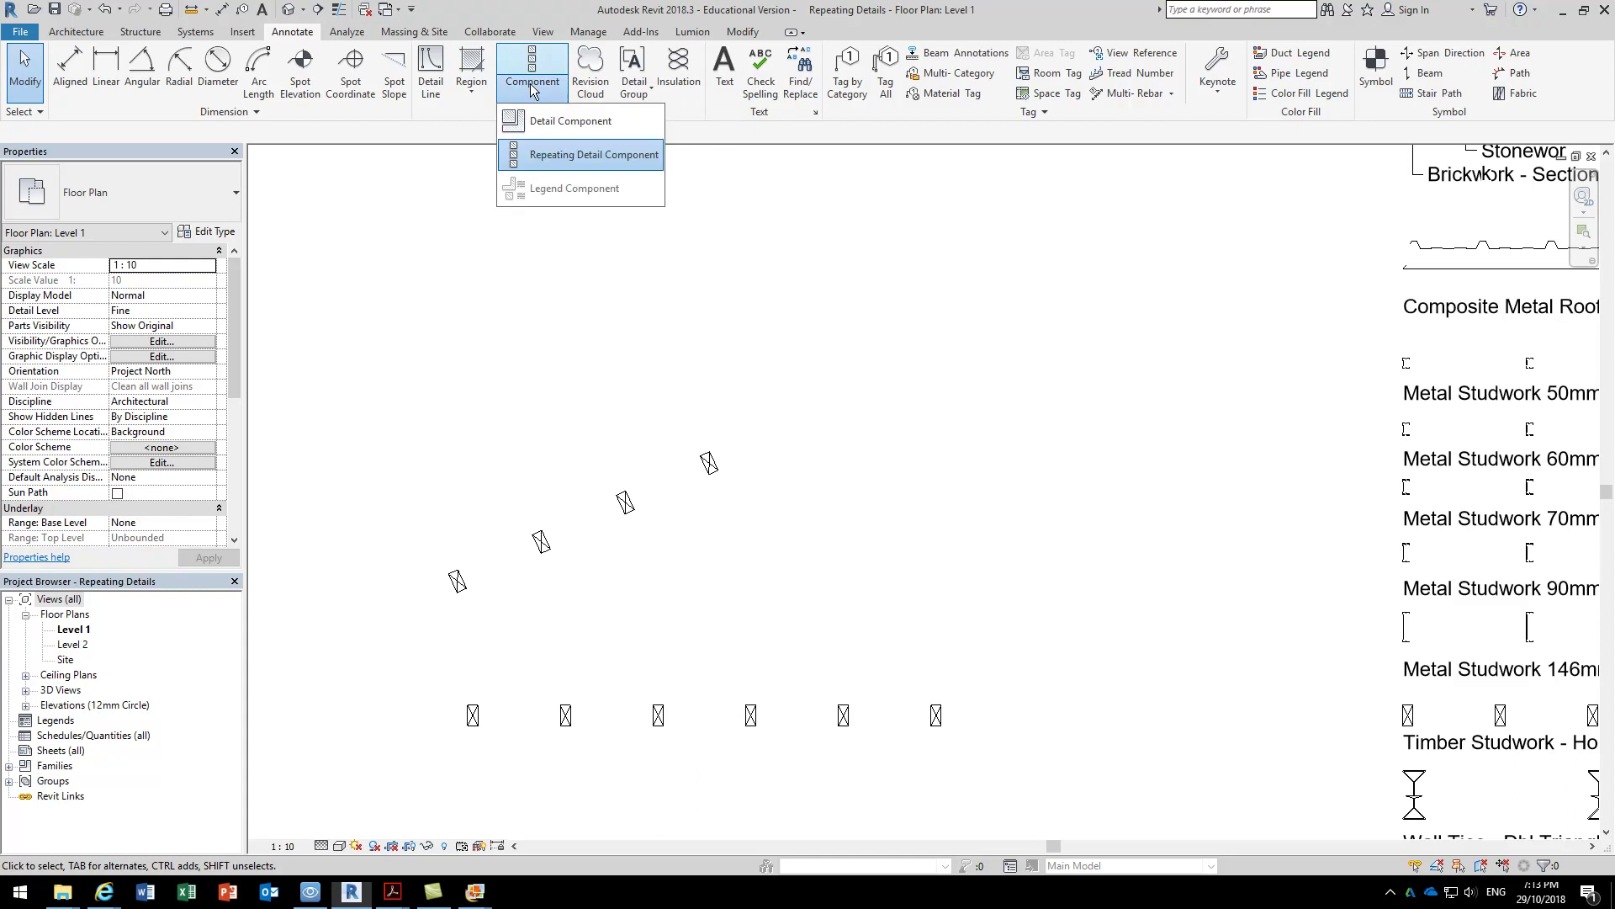
left_click(65, 34)
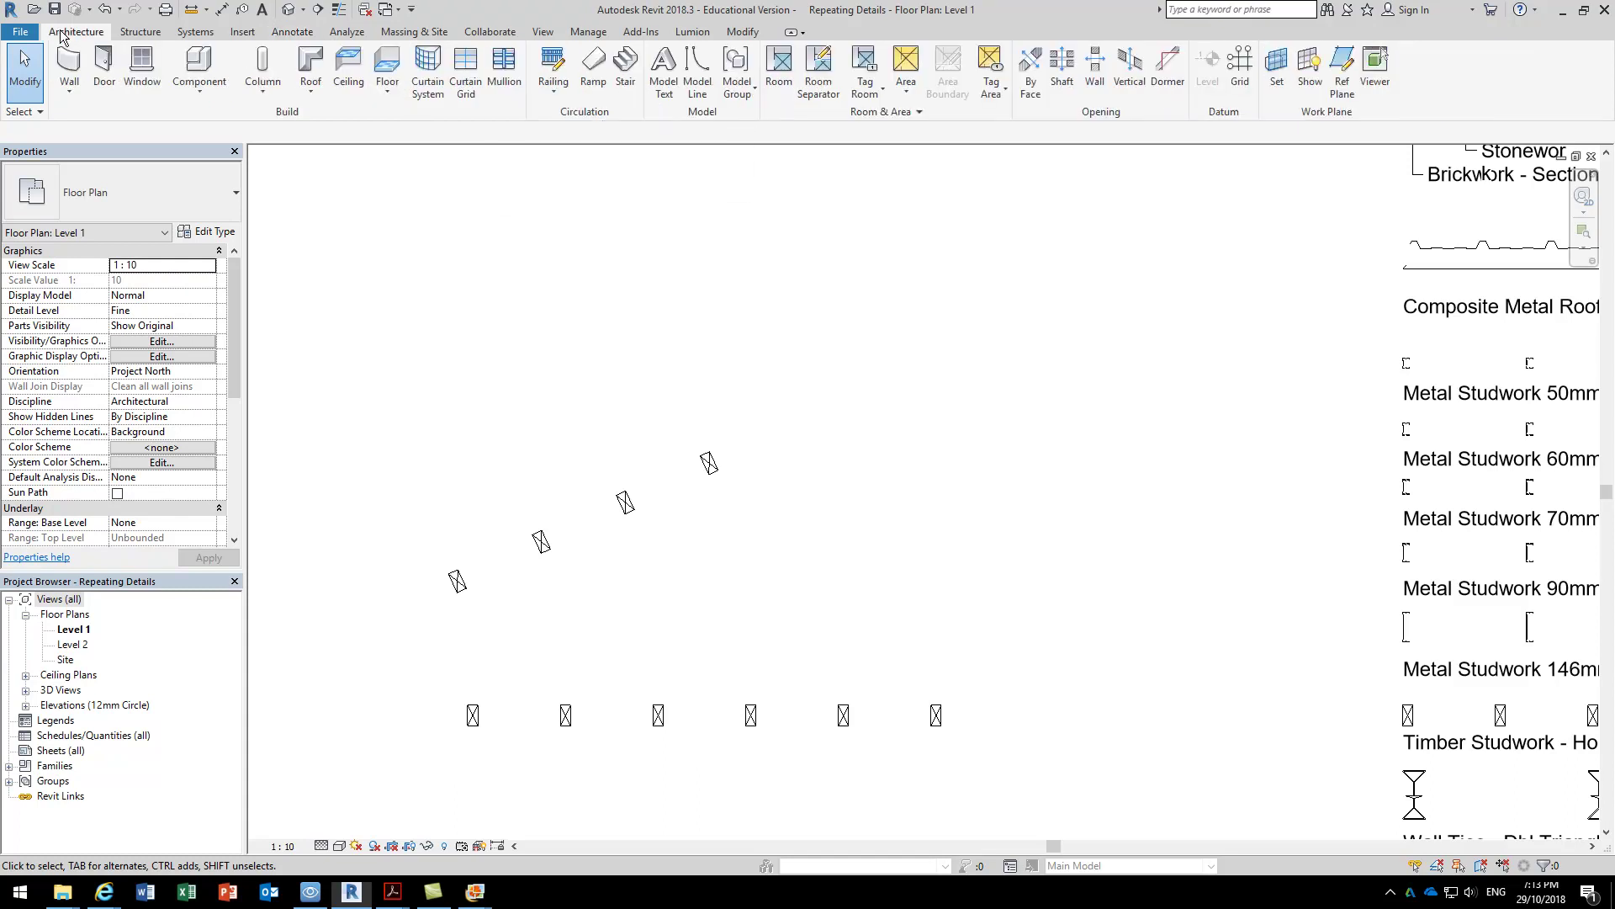
left_click(199, 87)
left_click(292, 32)
Start placing a detail component and browse the available detail item types, including the timber stud sizes.
left_click(551, 102)
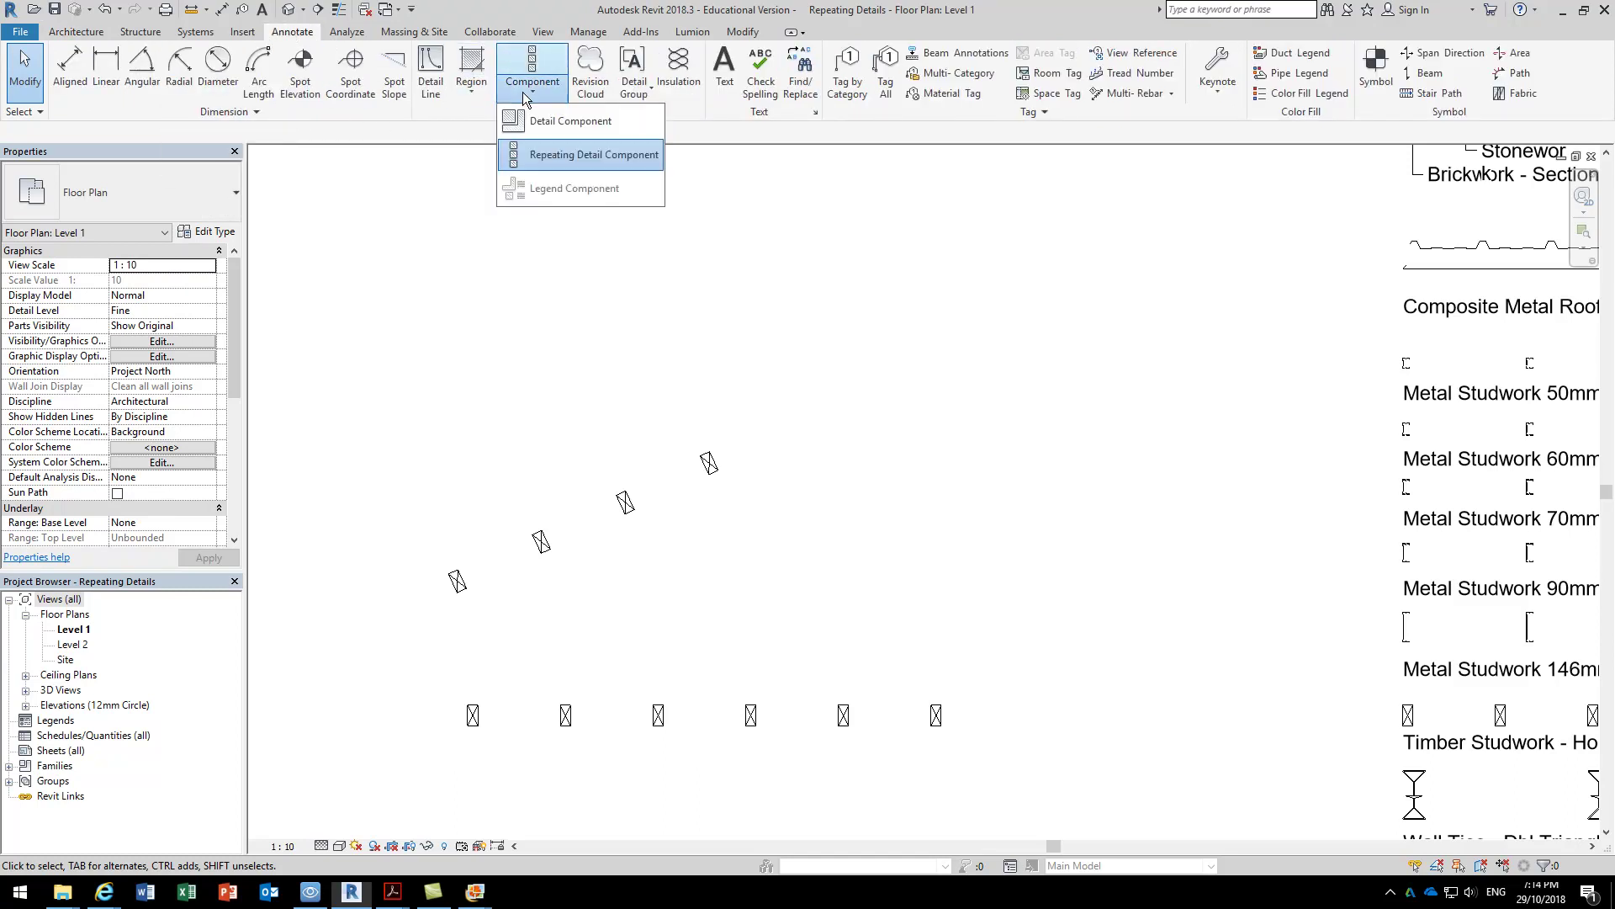
left_click(555, 132)
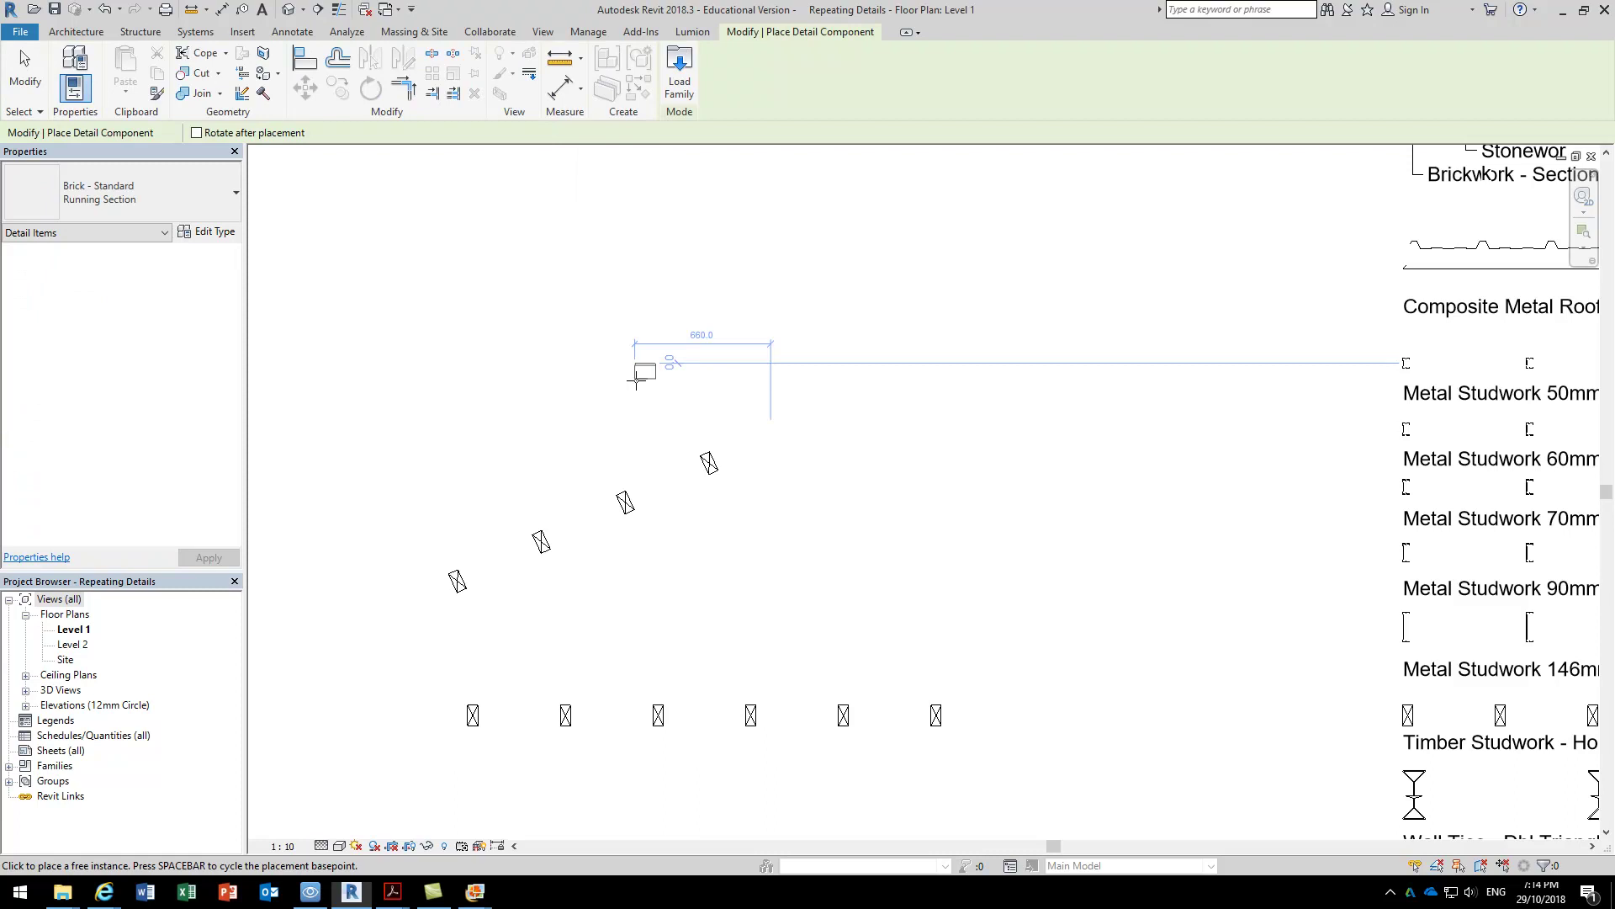
left_click(181, 197)
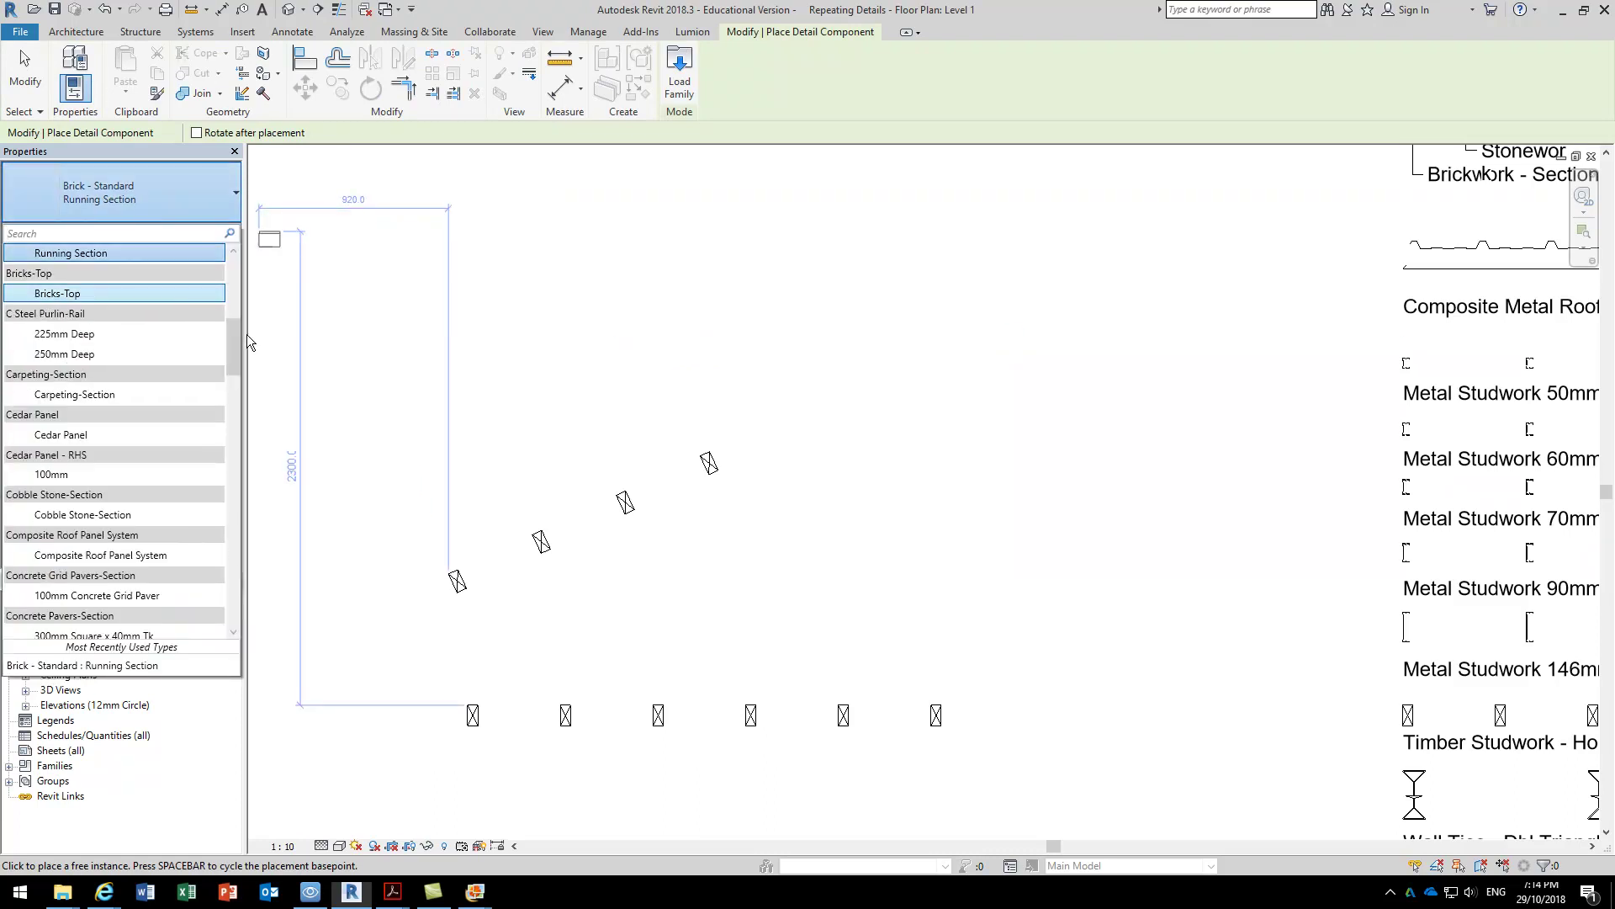
left_click_drag(236, 340, 238, 550)
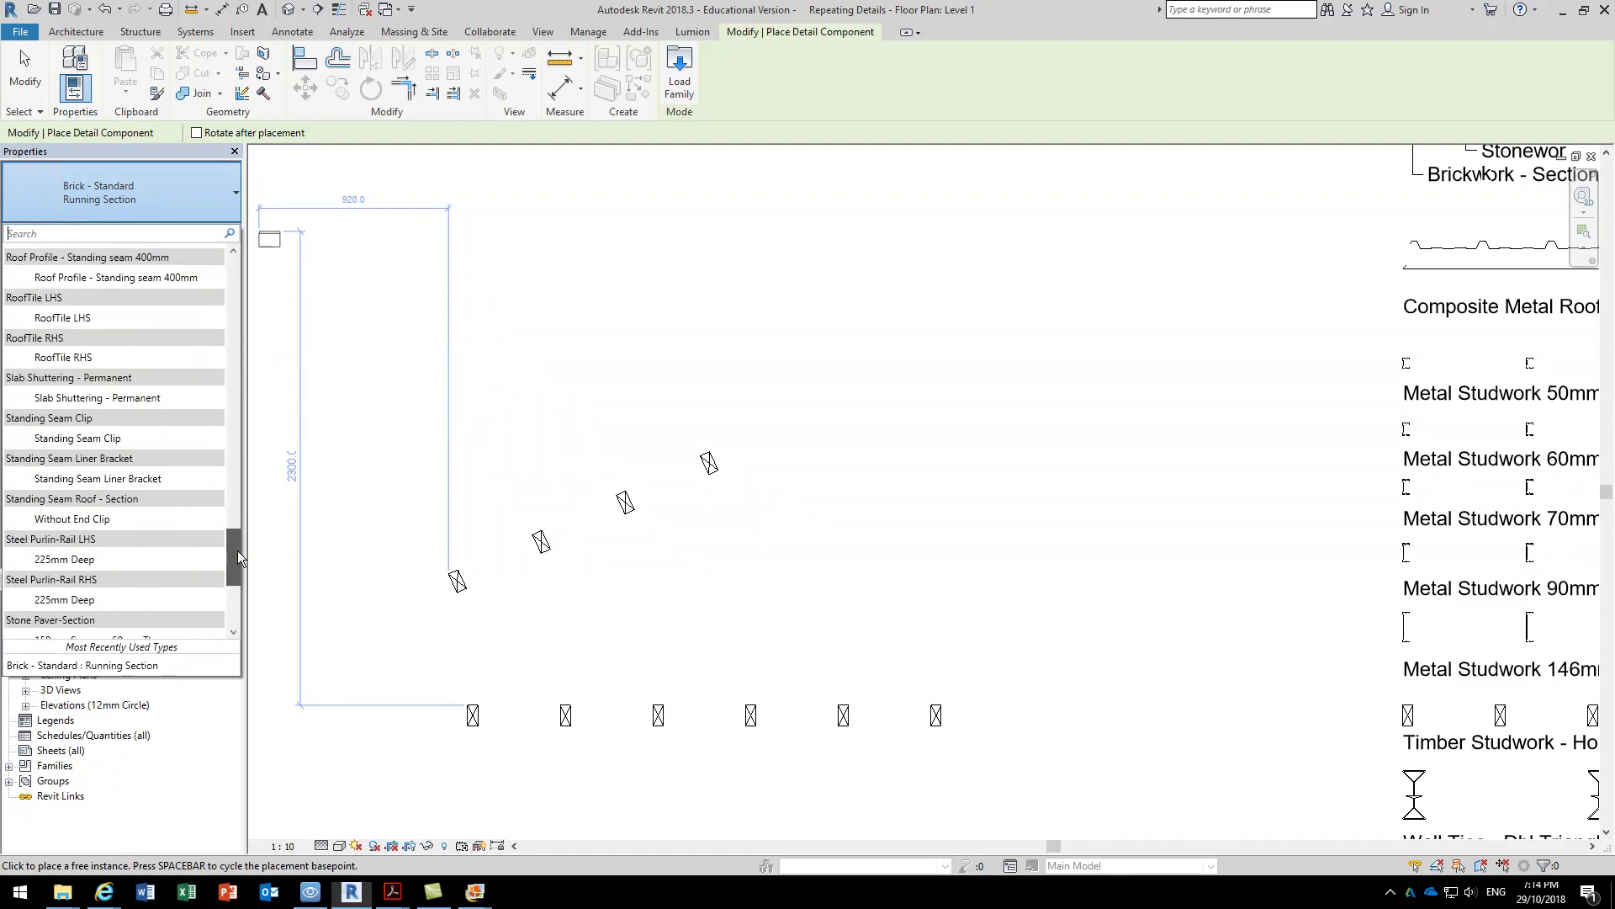
left_click_drag(237, 551, 222, 622)
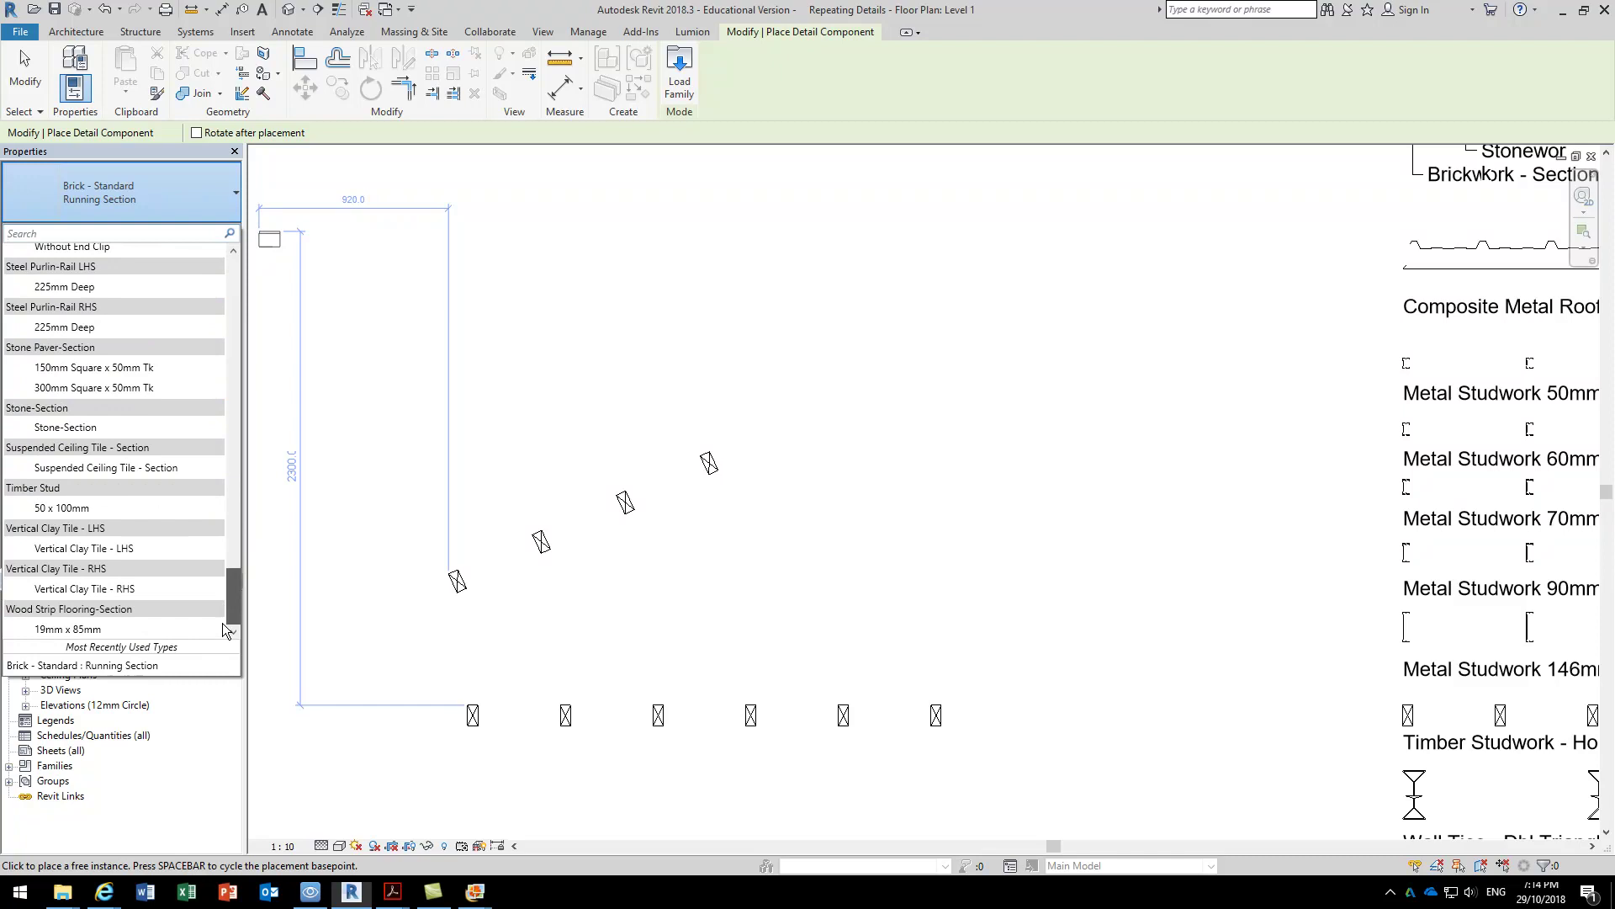
left_click_drag(233, 602, 240, 231)
left_click_drag(239, 290, 235, 252)
left_click(196, 179)
Duplicate the Timber Stud family's 50 x 100mm type as a new type named 25 x 38mm.
left_click(211, 236)
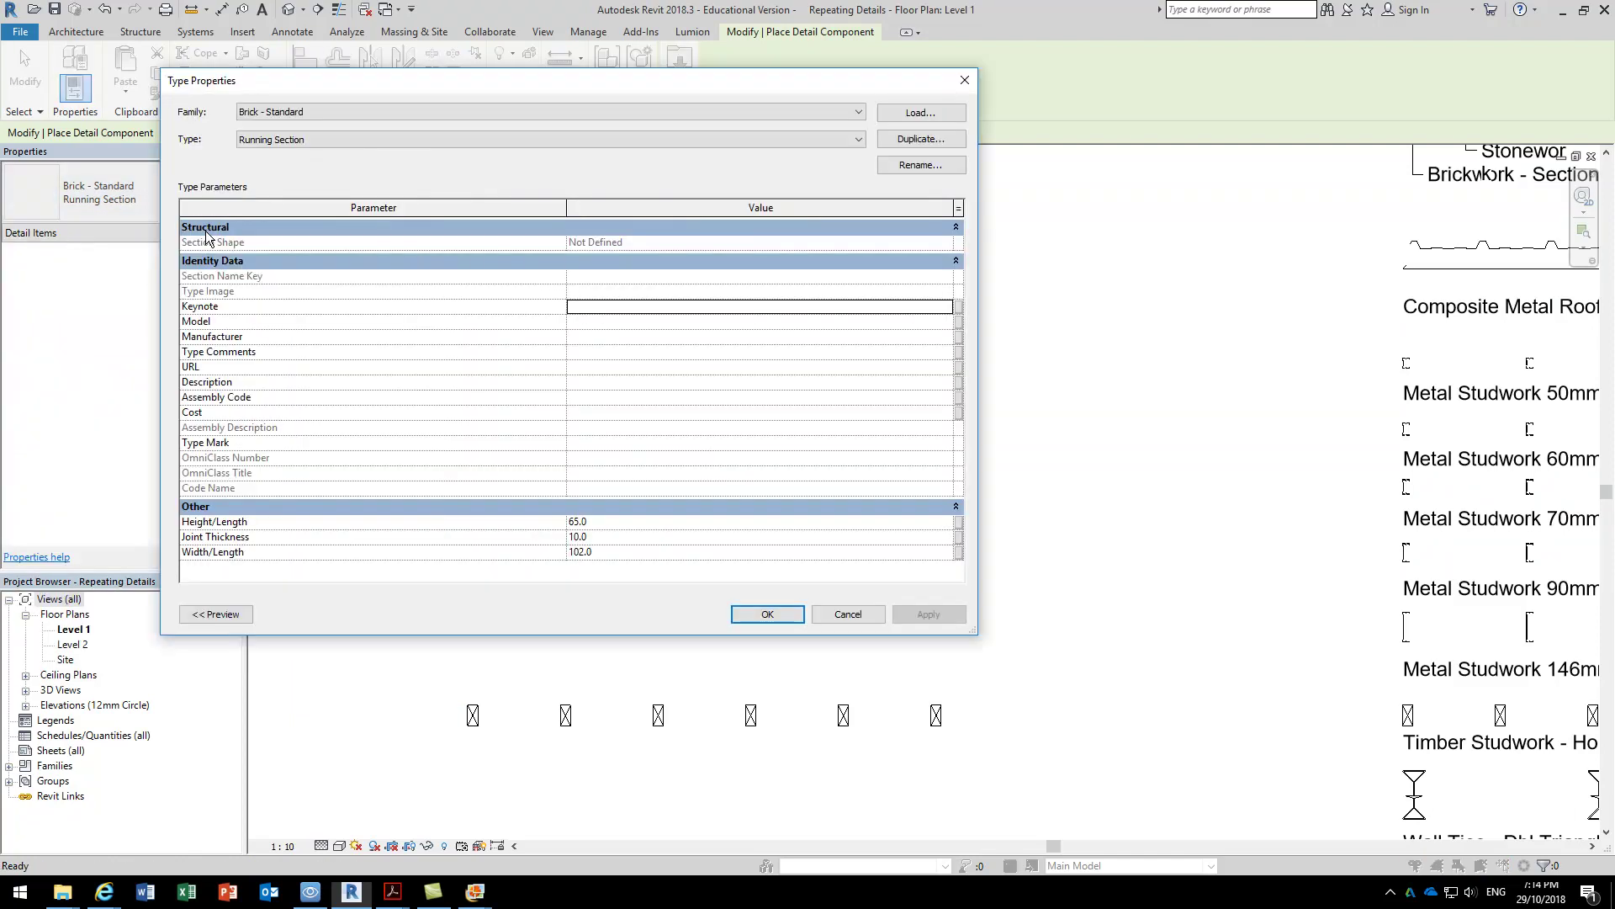
left_click(313, 113)
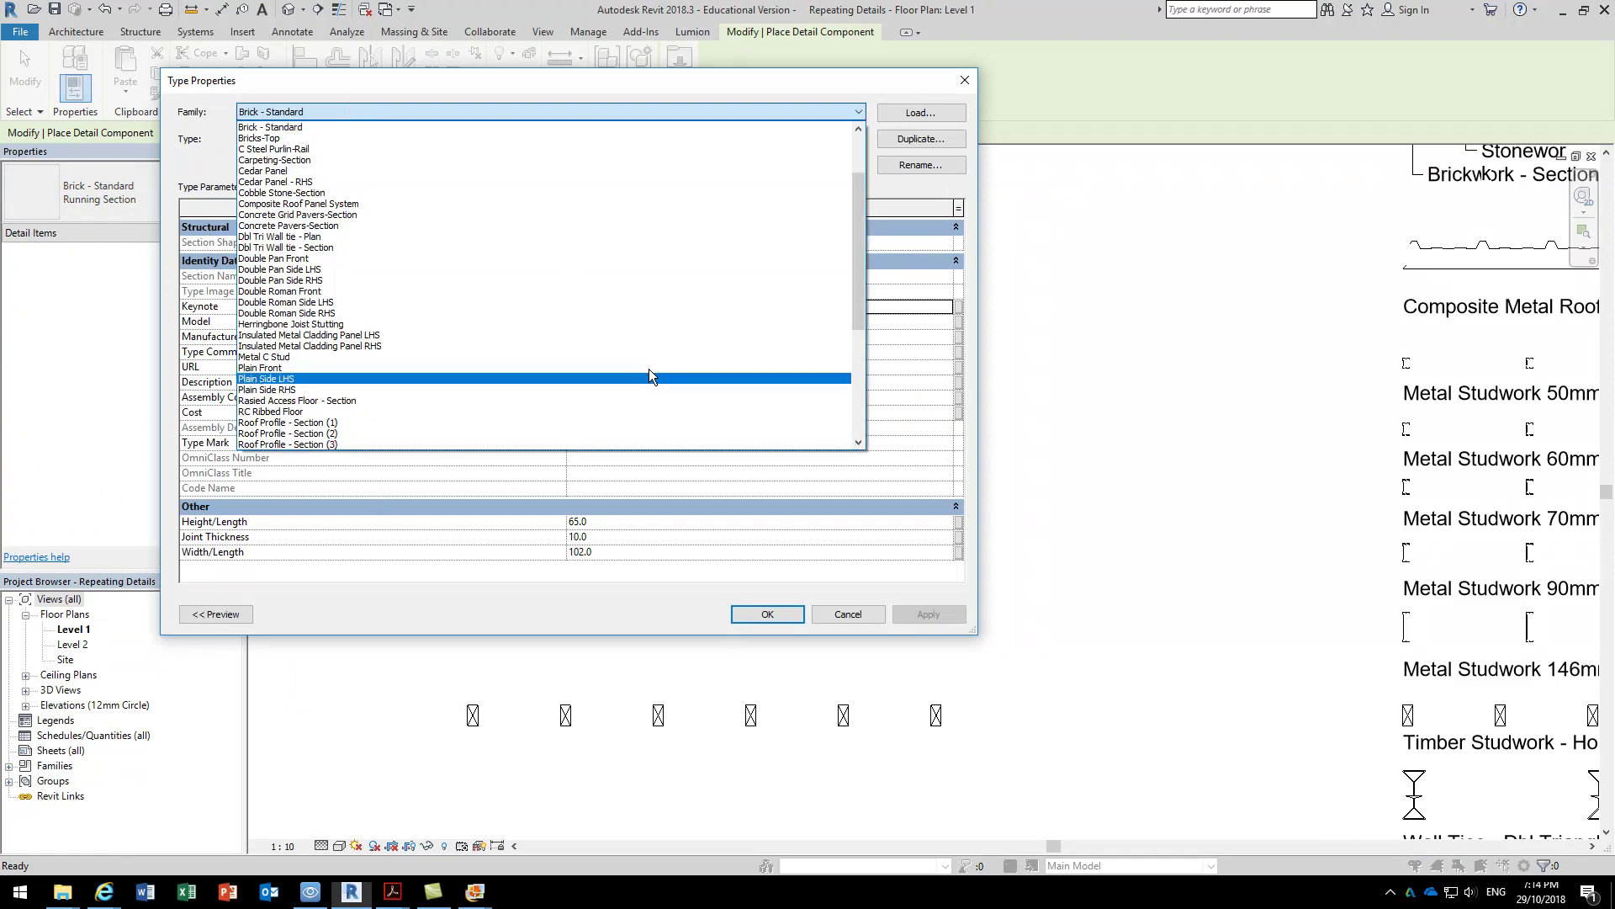
left_click_drag(857, 278, 848, 408)
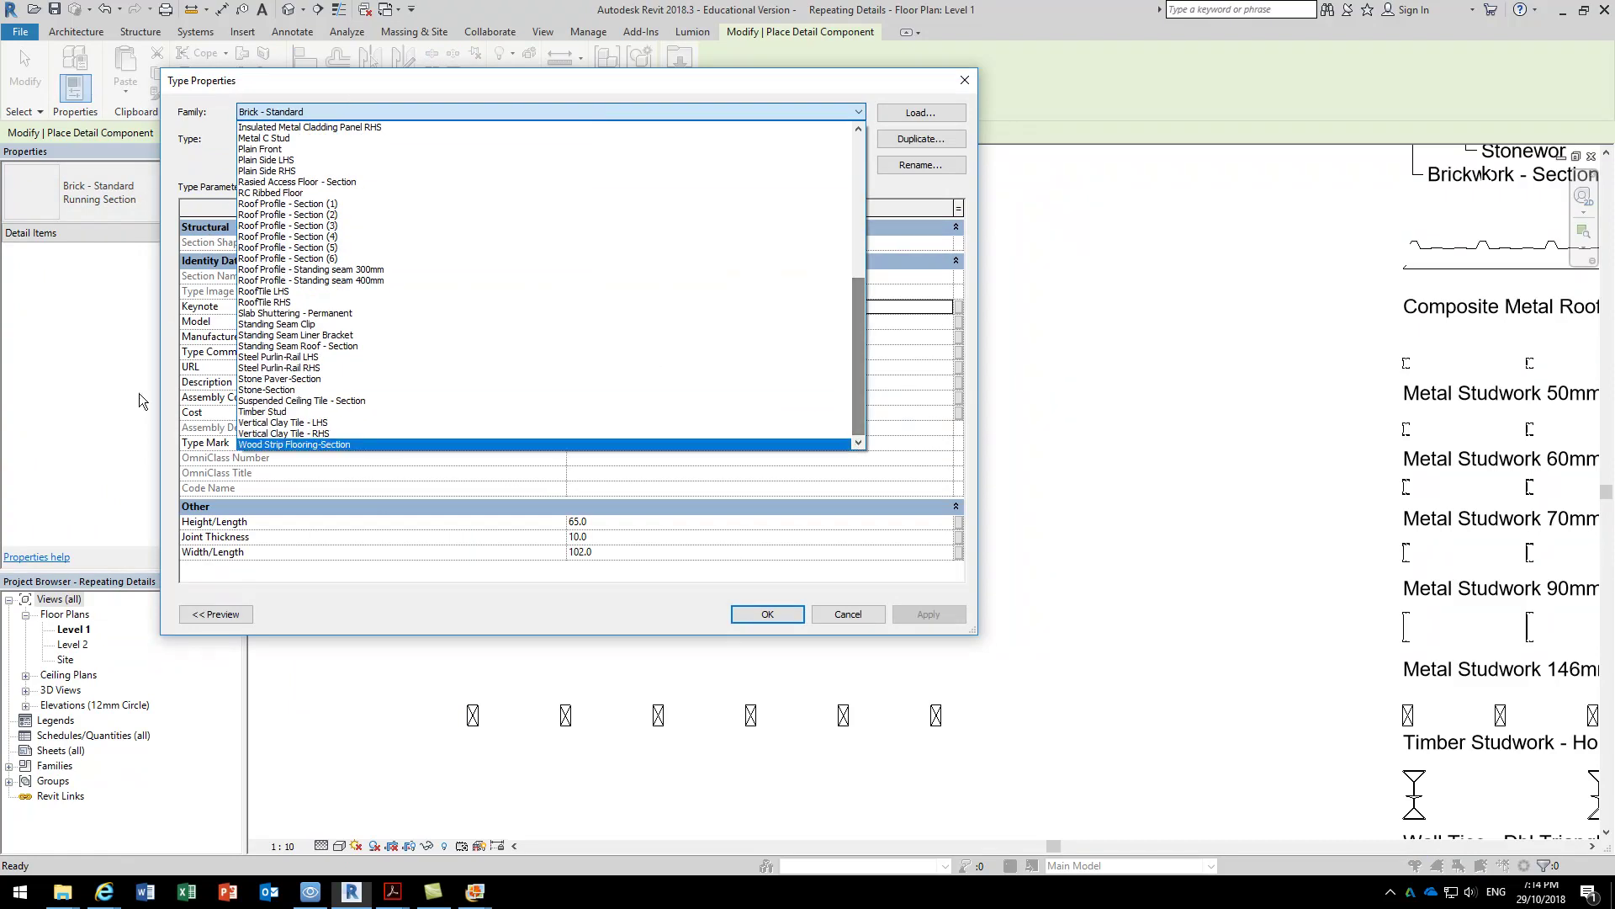
left_click(291, 412)
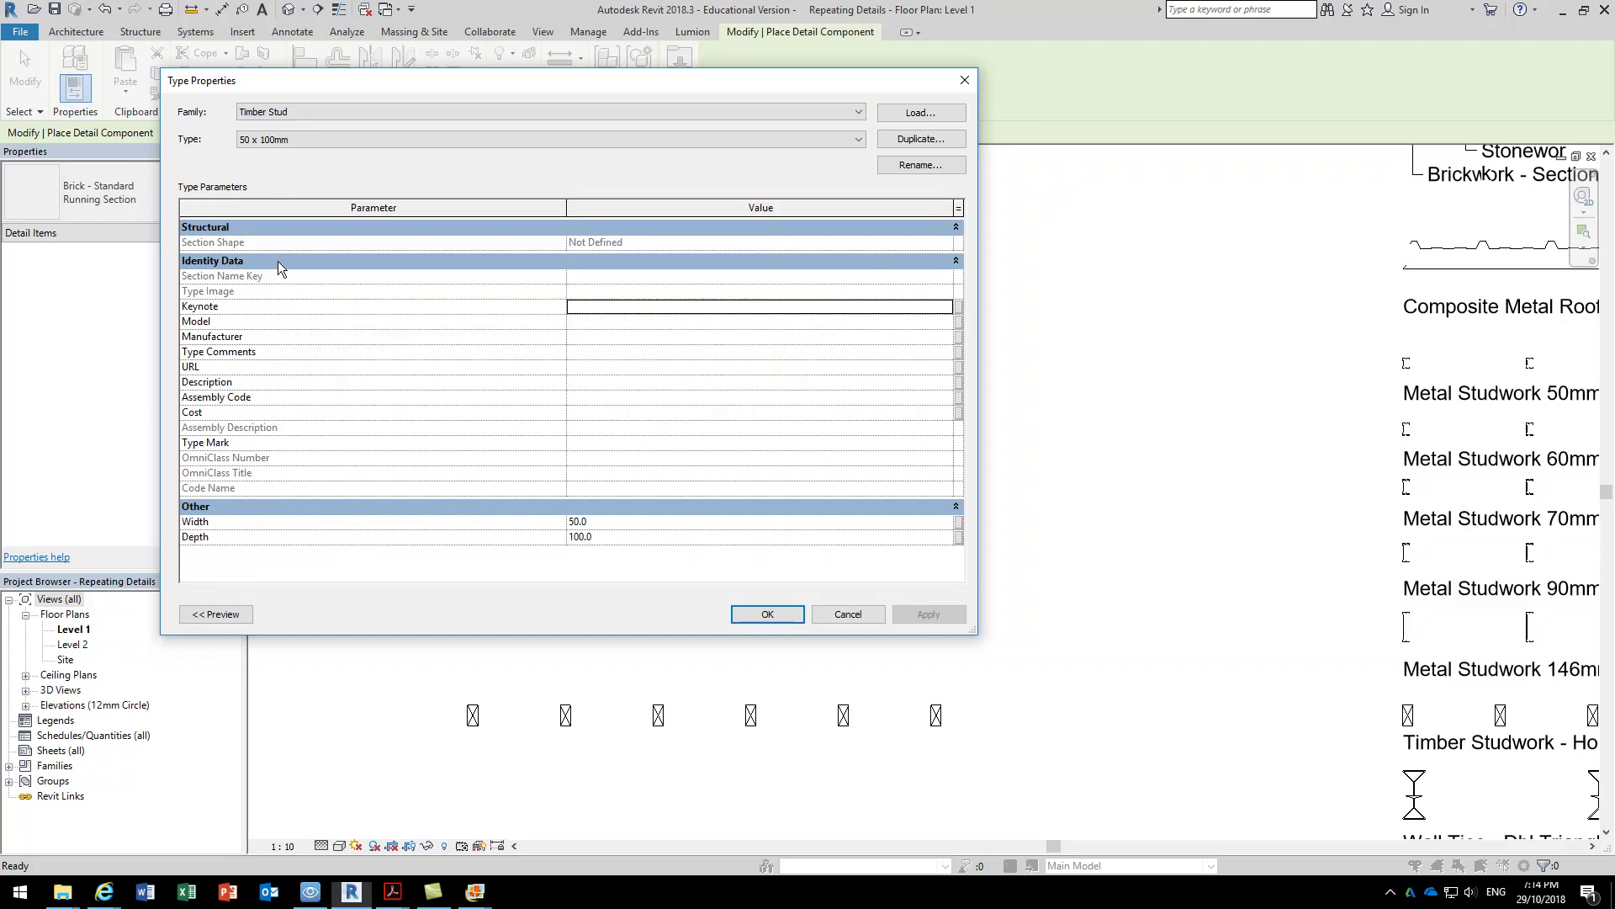
left_click(942, 139)
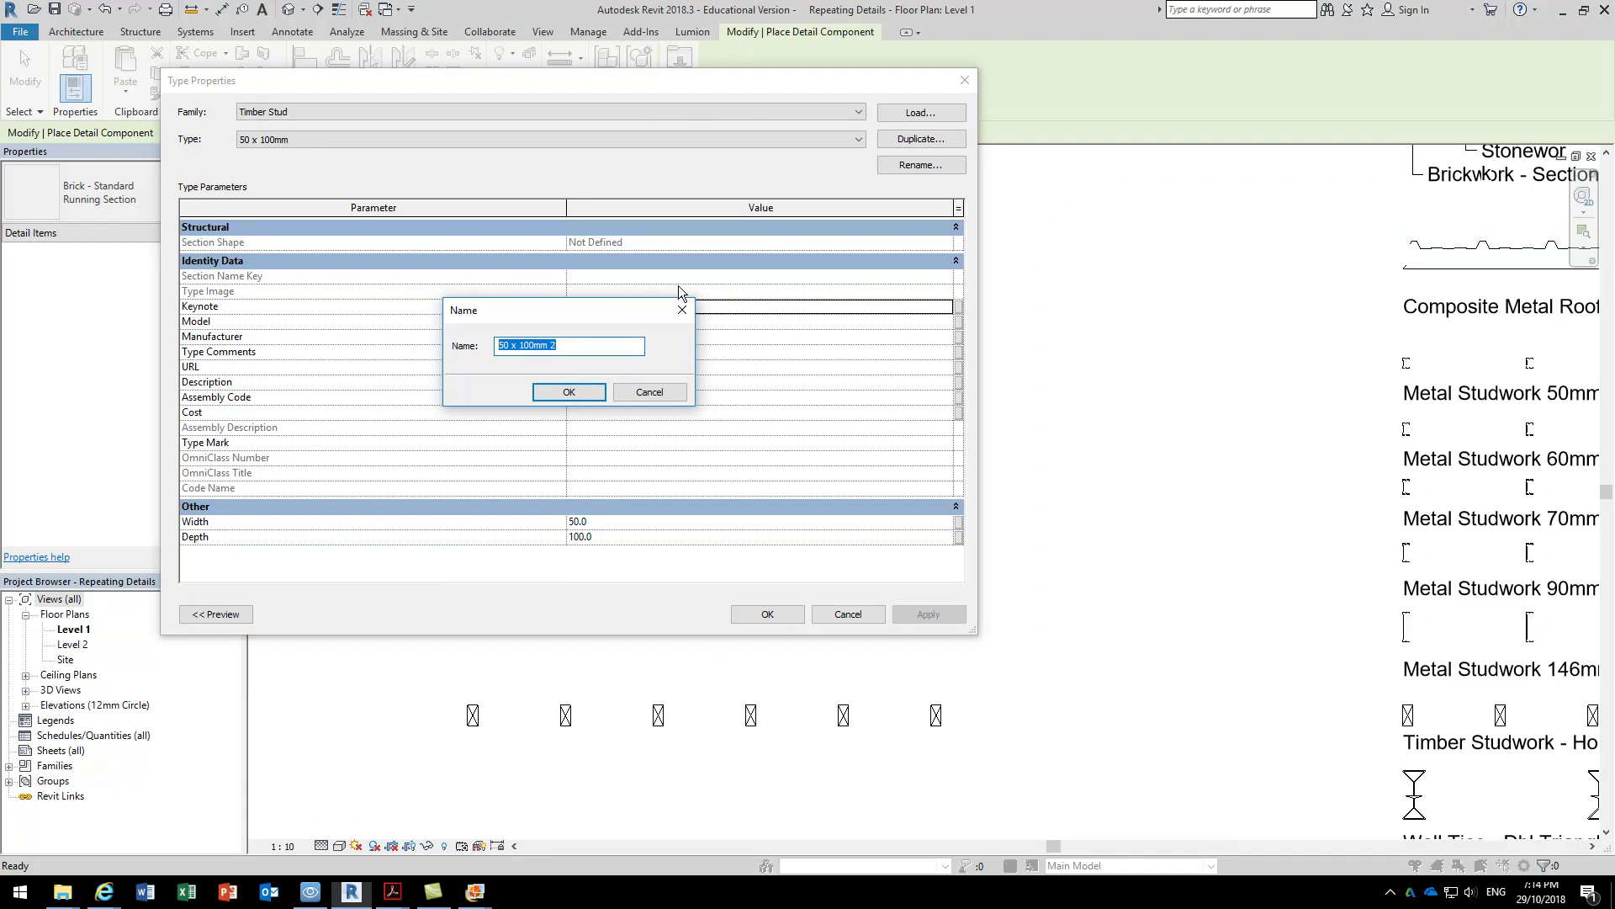
type("25")
left_click(556, 395)
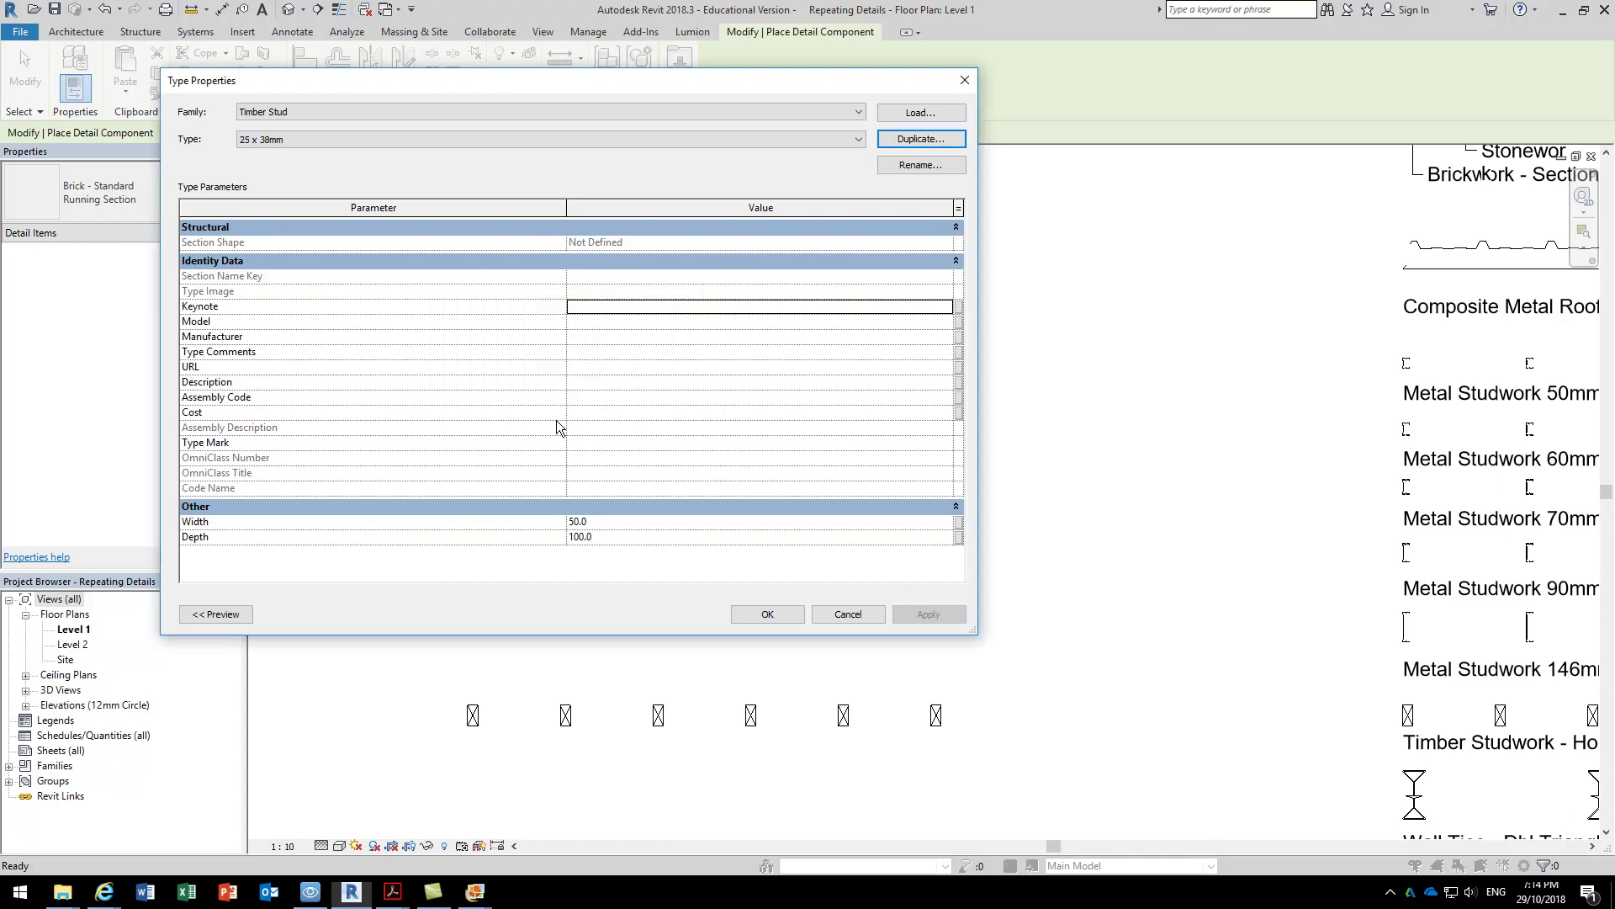
Set the 25 x 38mm timber stud type's width to 25 and depth to 38, and apply the type.
left_click(642, 522)
type("25")
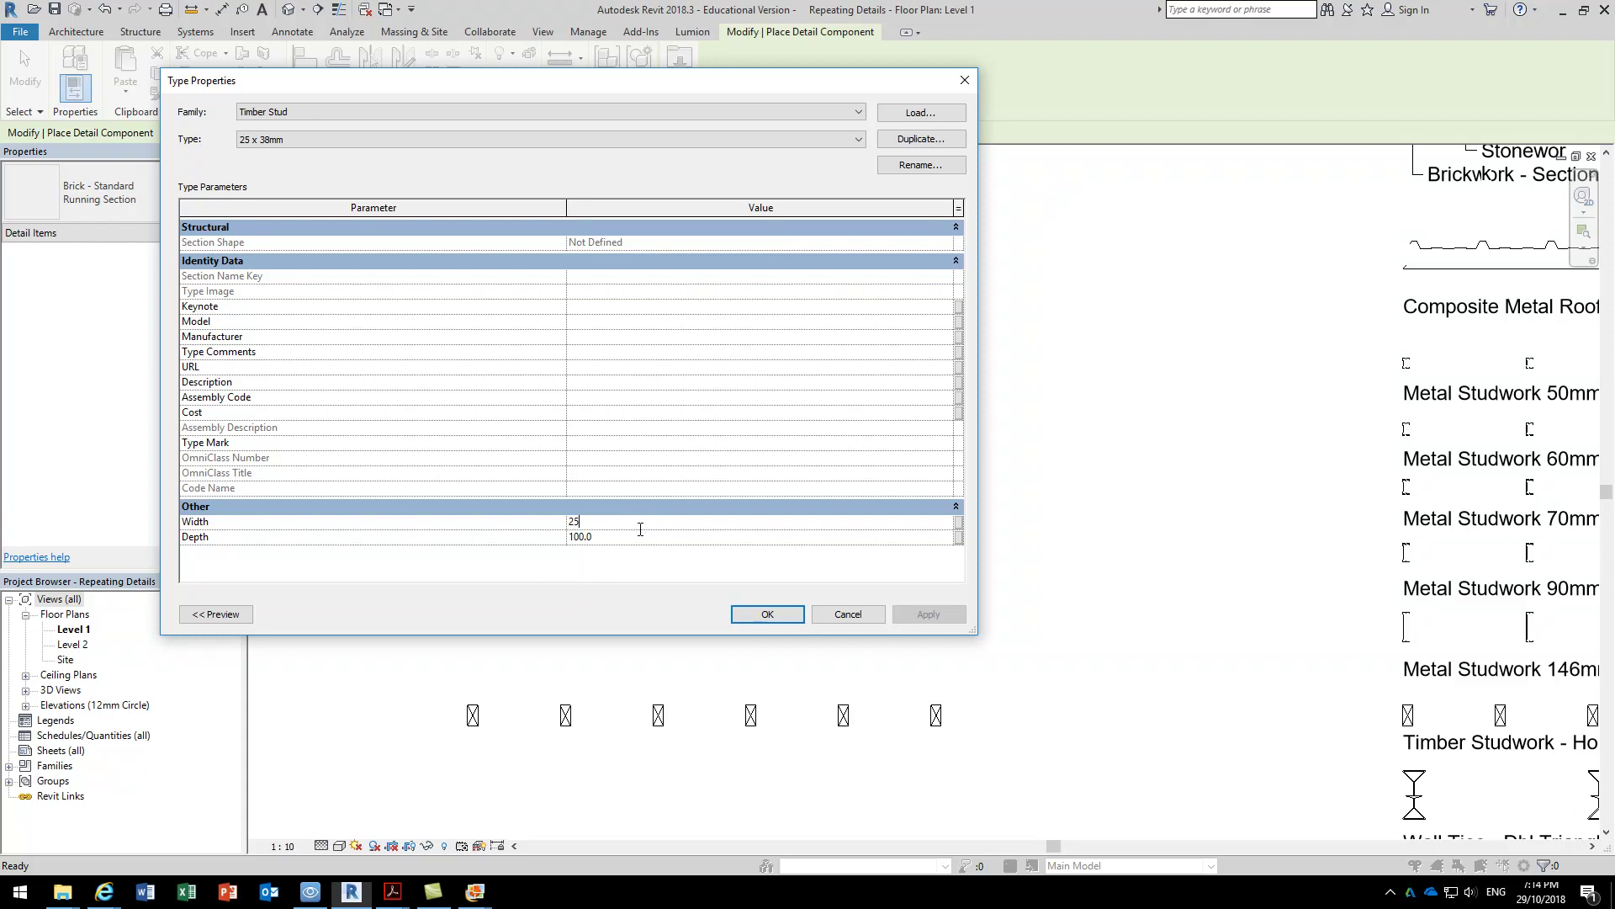
left_click(630, 540)
type("38")
key("shift+Tab")
left_click(767, 614)
Place one 25 x 38mm timber stud beyond the upper end of the sloping studwork row and end the placement.
scroll(665, 543, "up", 2)
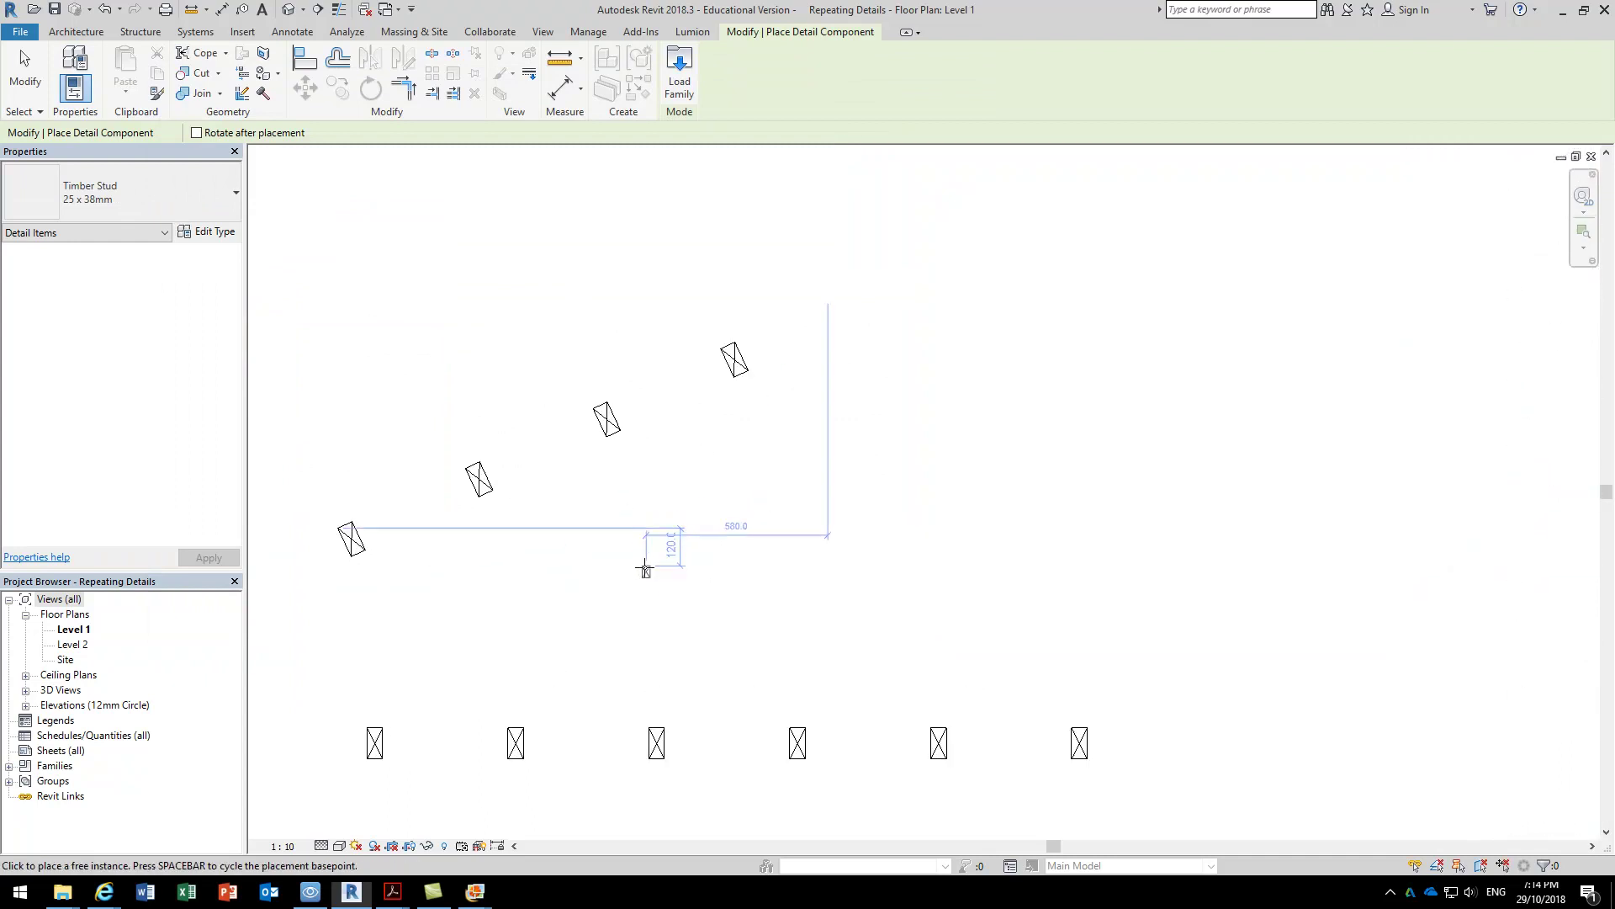
left_click(945, 406)
right_click(791, 435)
left_click(820, 446)
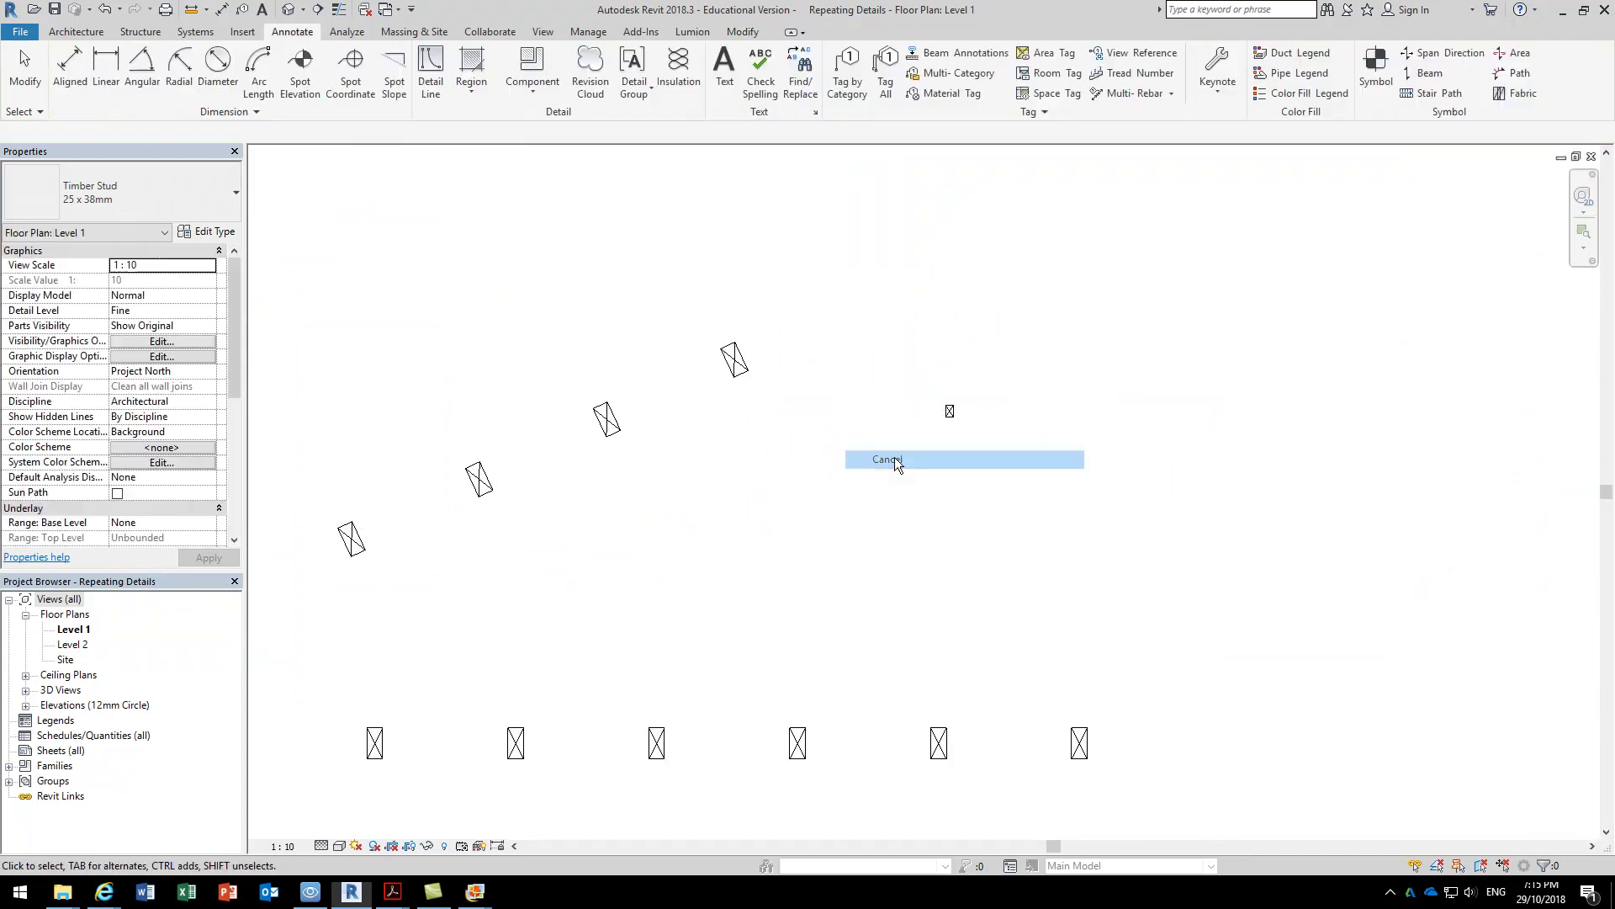
Examine the placed 25 x 38mm timber stud and compare its size with the neighbouring studwork rows.
scroll(950, 392, "up", 3)
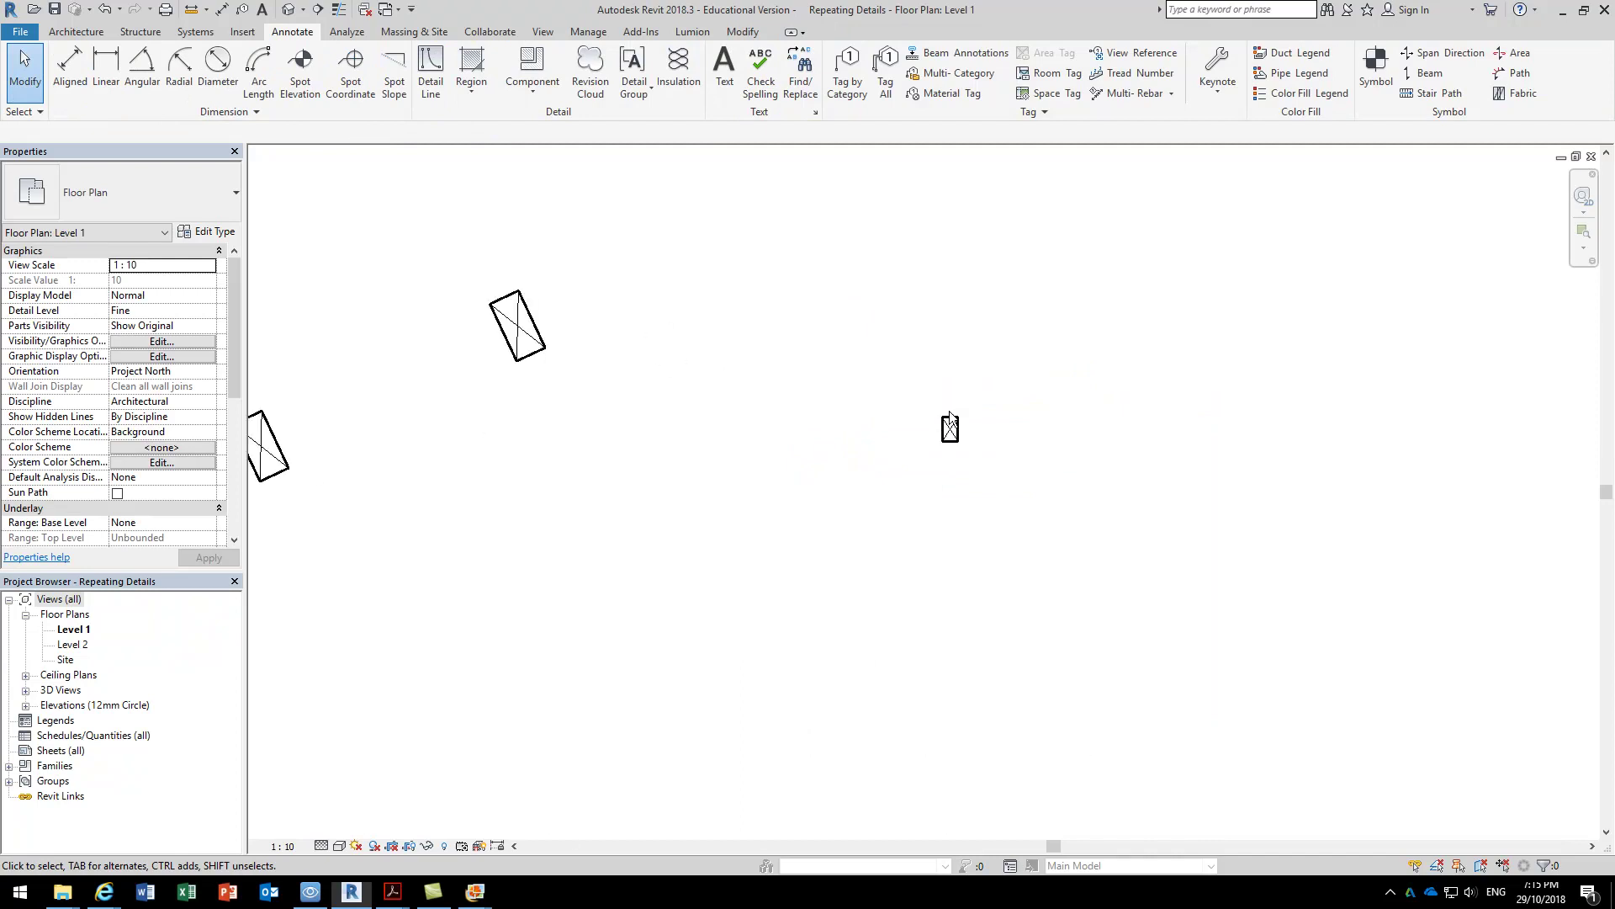
left_click(952, 432)
left_click(989, 520)
scroll(993, 504, "down", 3)
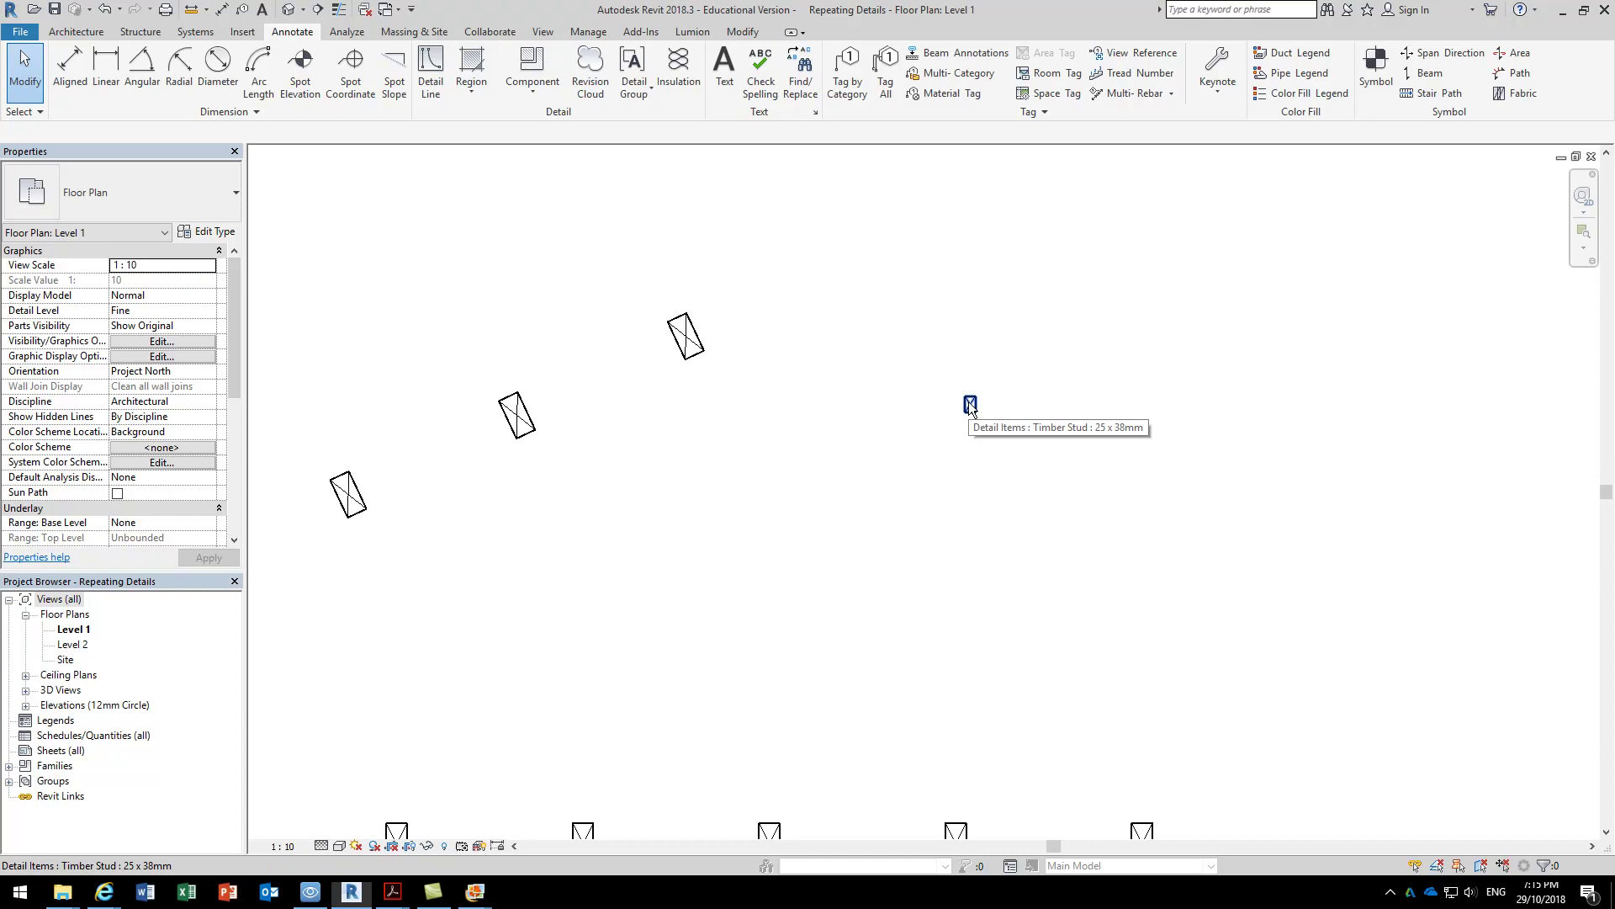
left_click(970, 407)
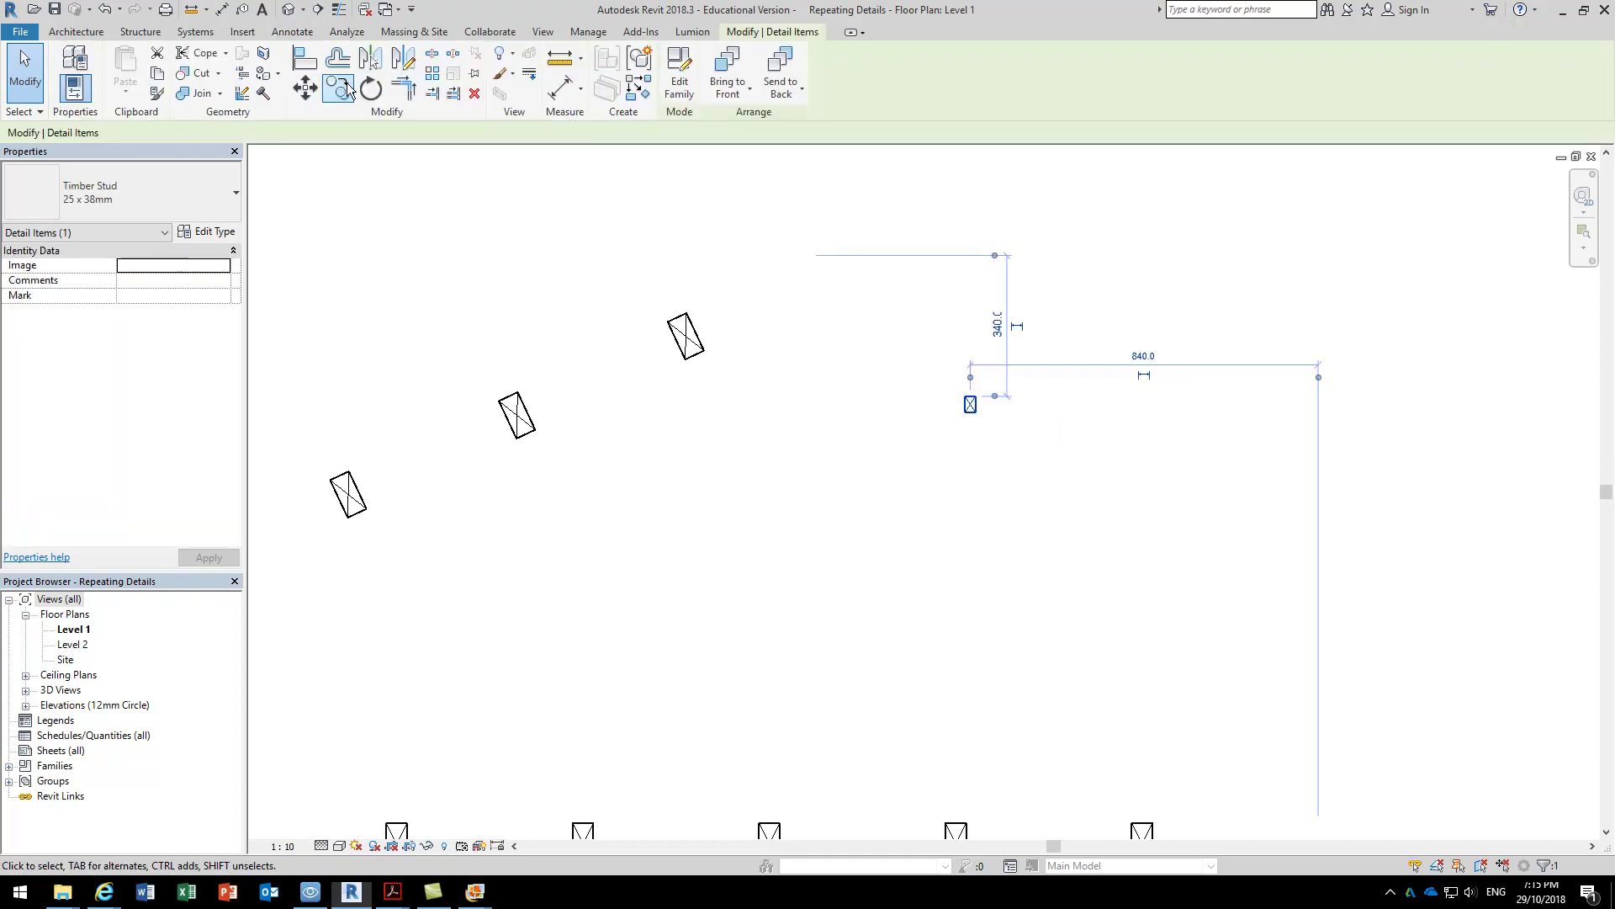
left_click(649, 507)
scroll(681, 517, "down", 2)
middle_click_drag(704, 516, 705, 518)
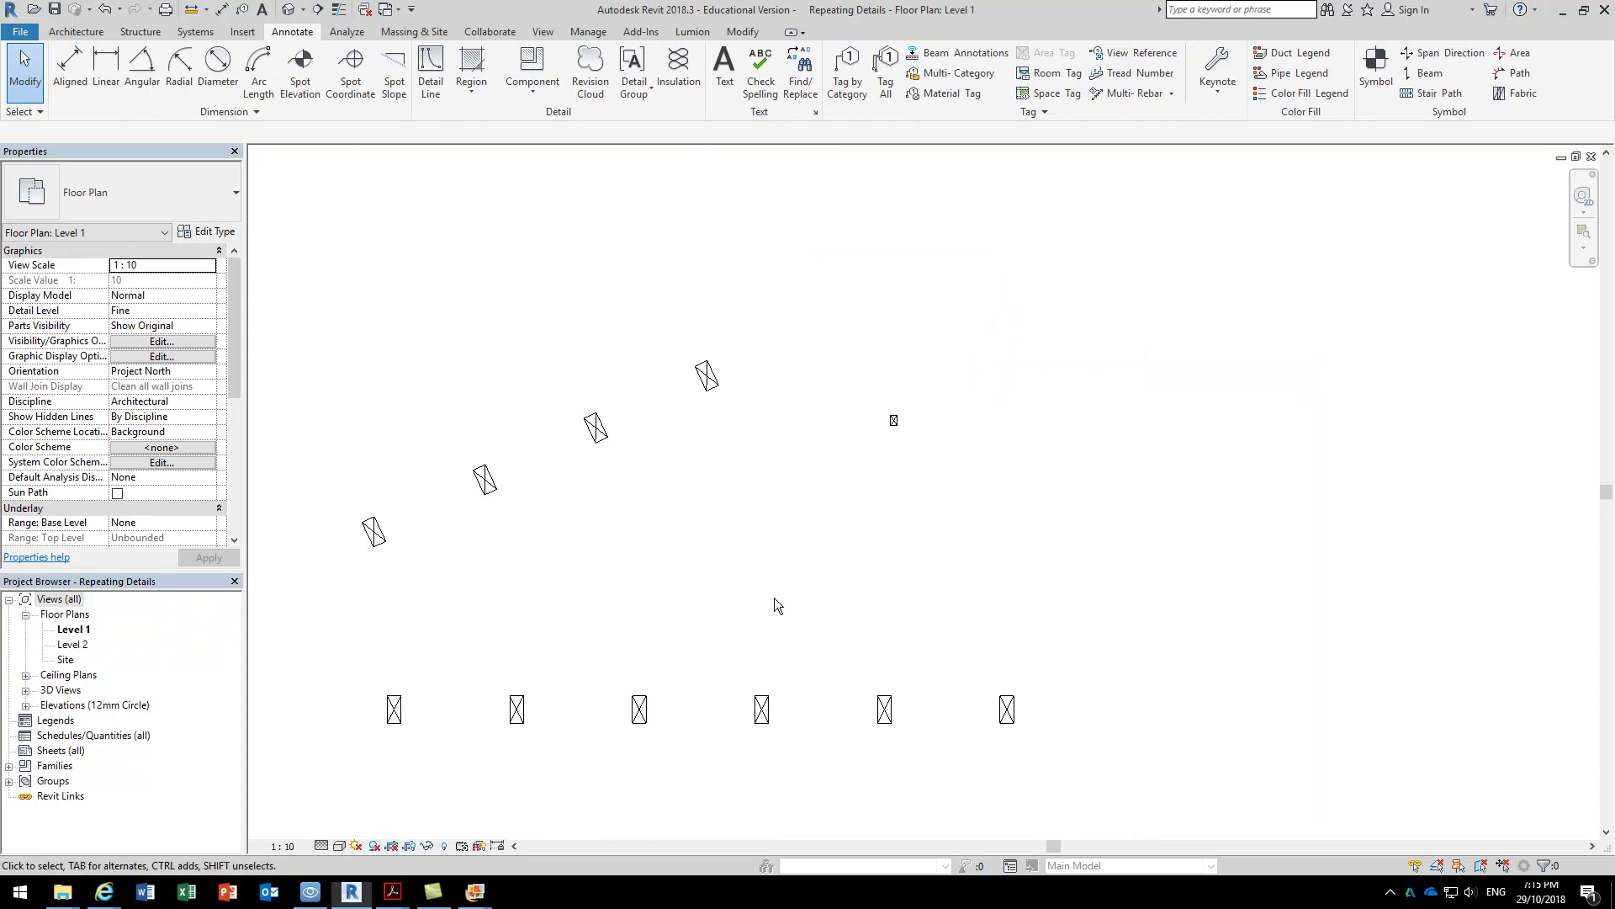
middle_click_drag(663, 526, 700, 444)
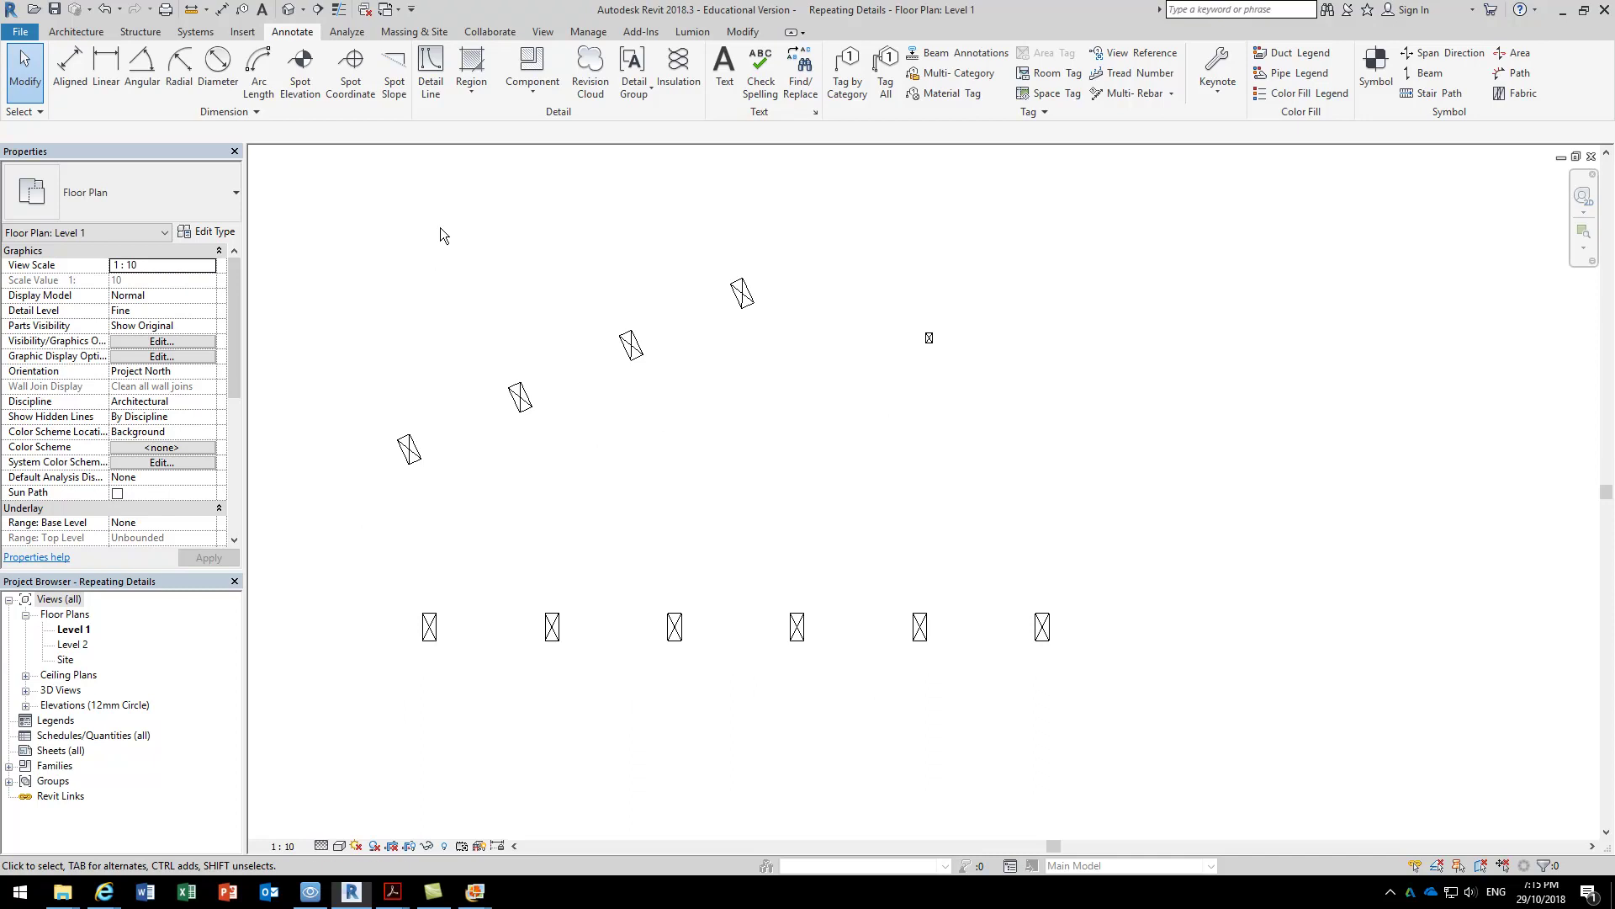
Duplicate the horizontal studwork row's repeating detail type as a new type named Timber Battens.
left_click(551, 617)
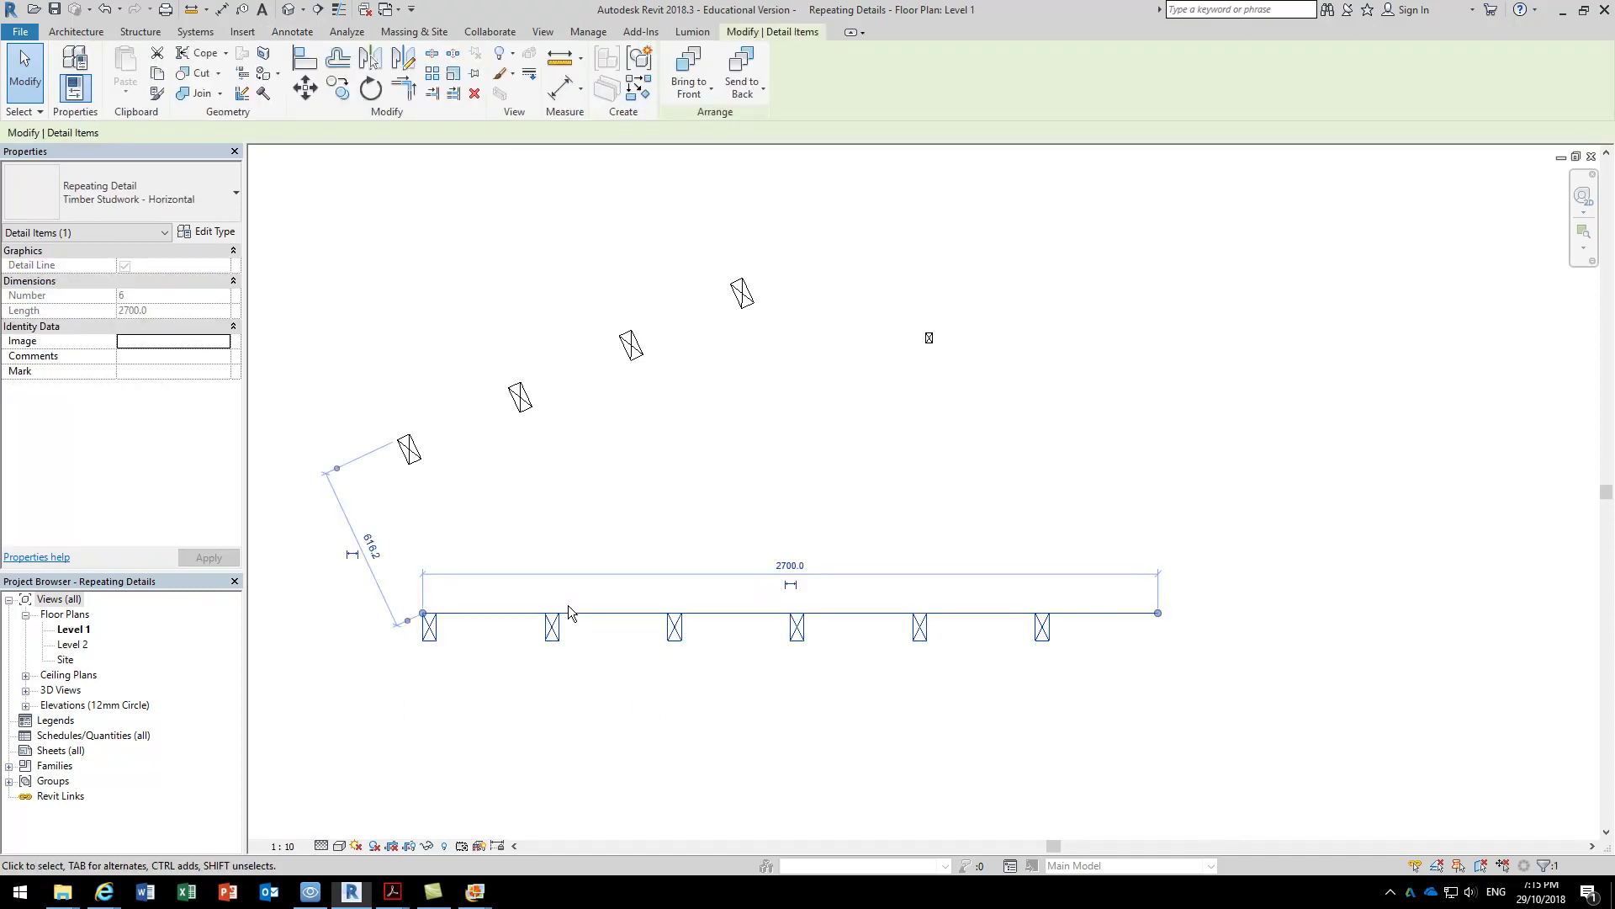
left_click(210, 232)
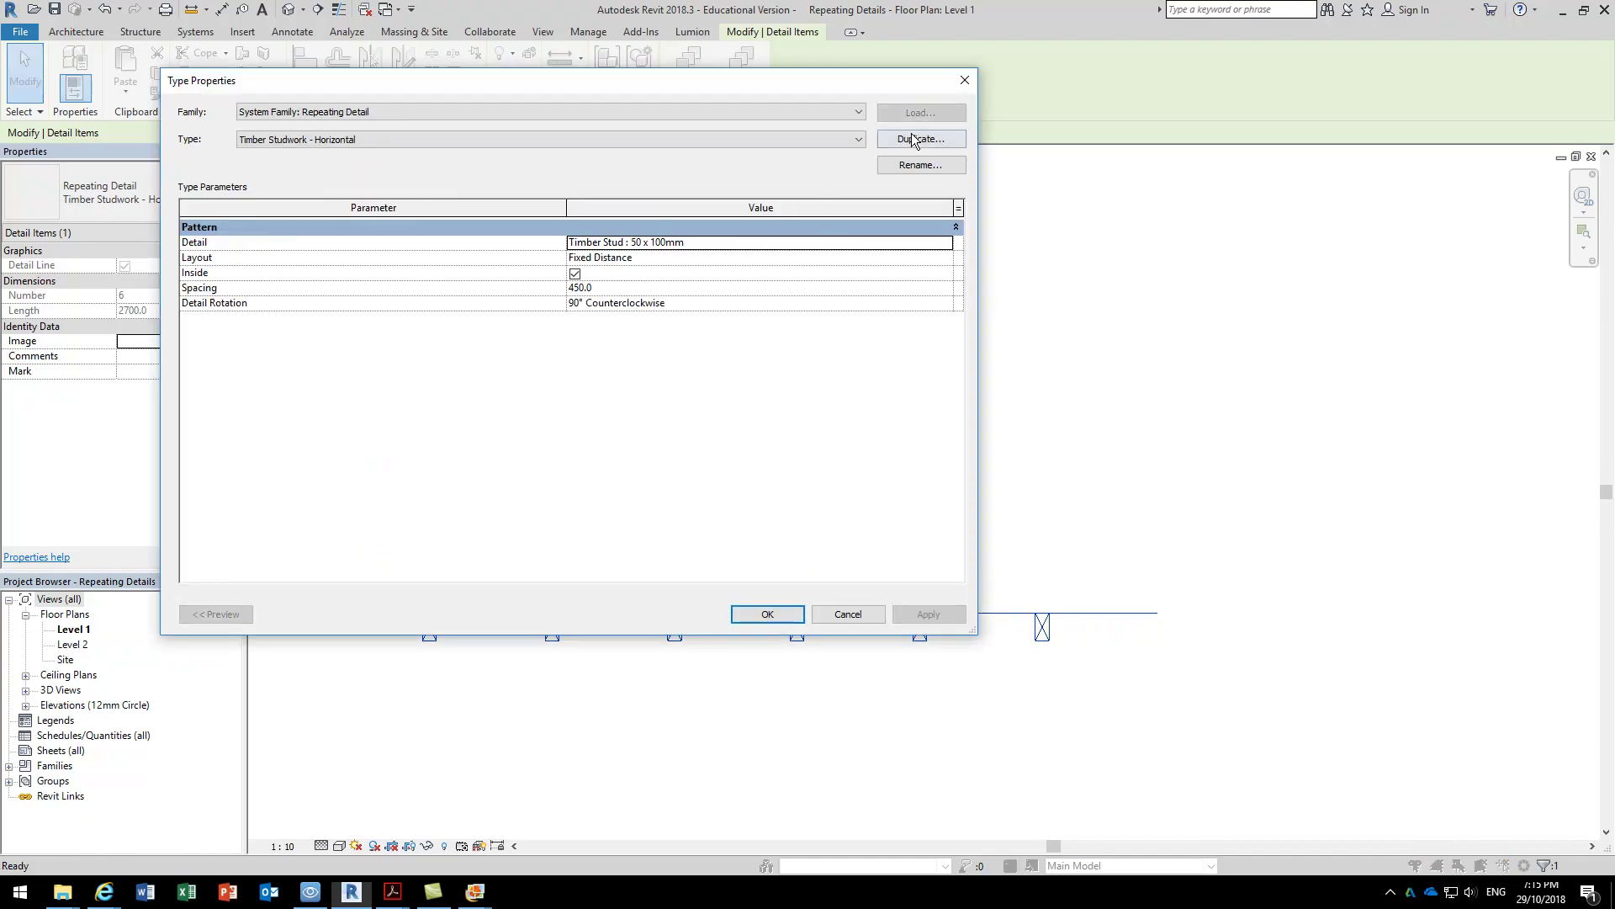
left_click(914, 137)
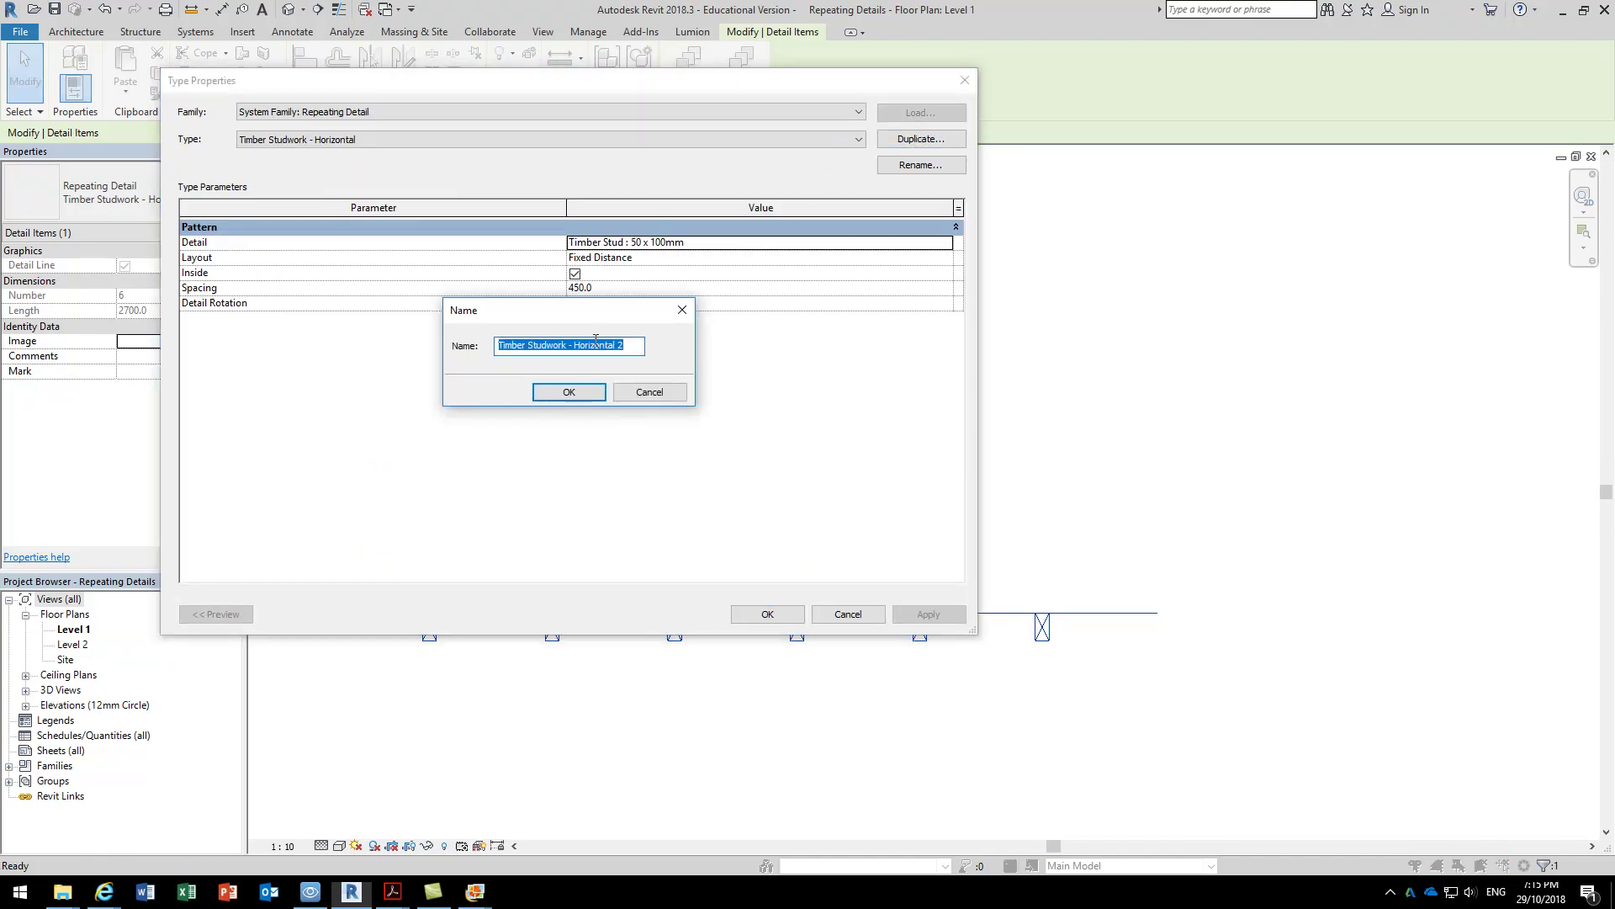
left_click_drag(528, 347, 732, 344)
type("Ba")
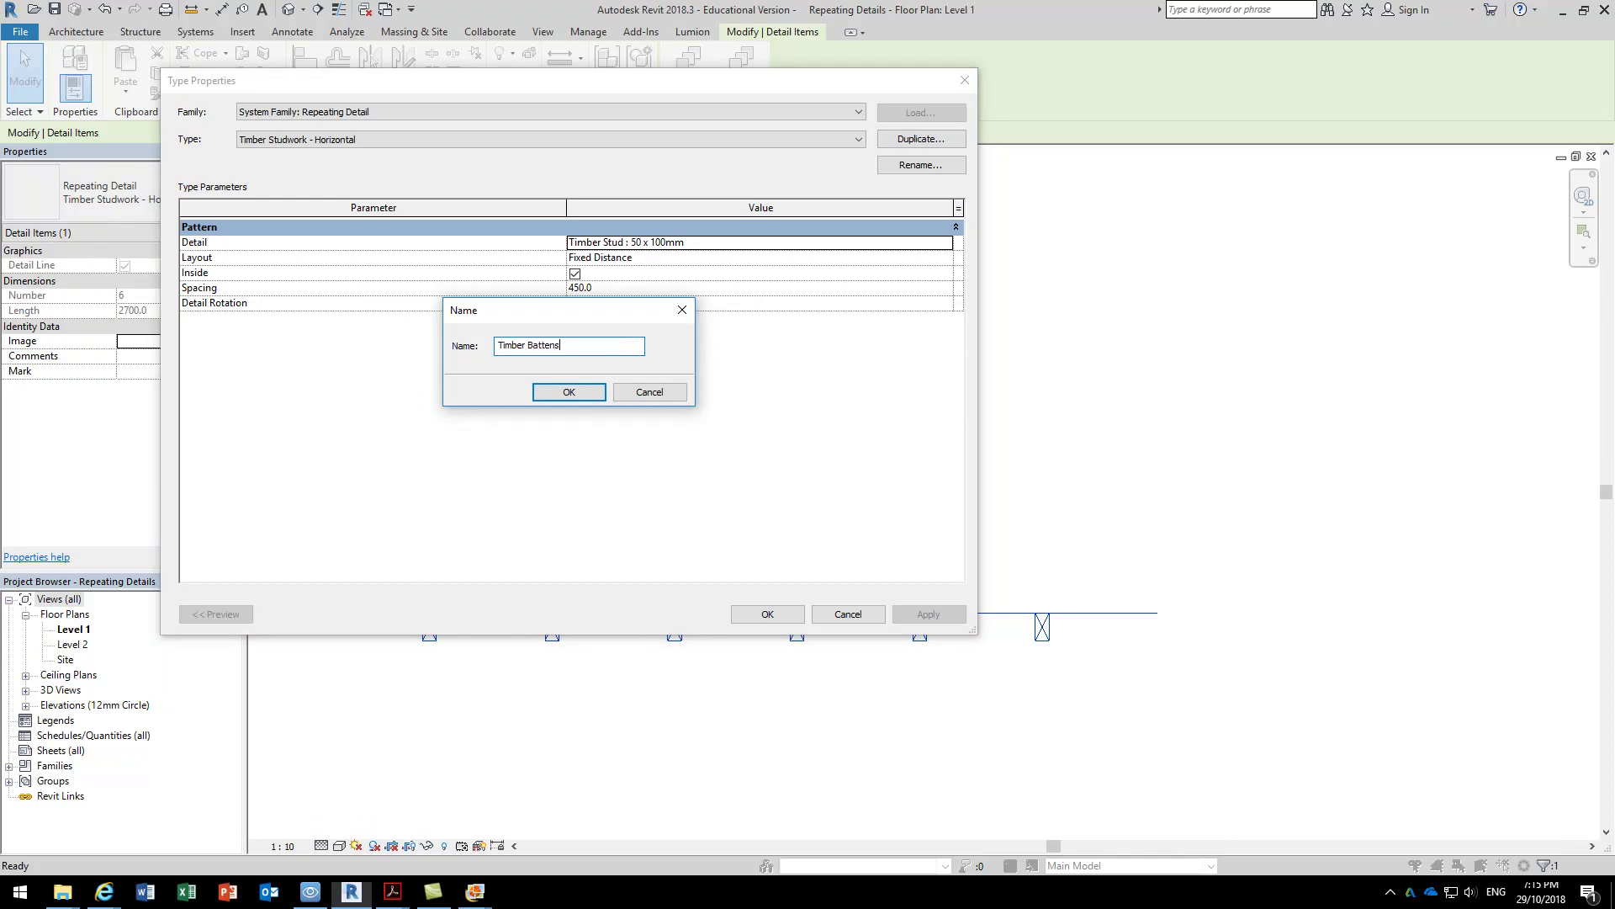
type("ttens")
left_click(588, 389)
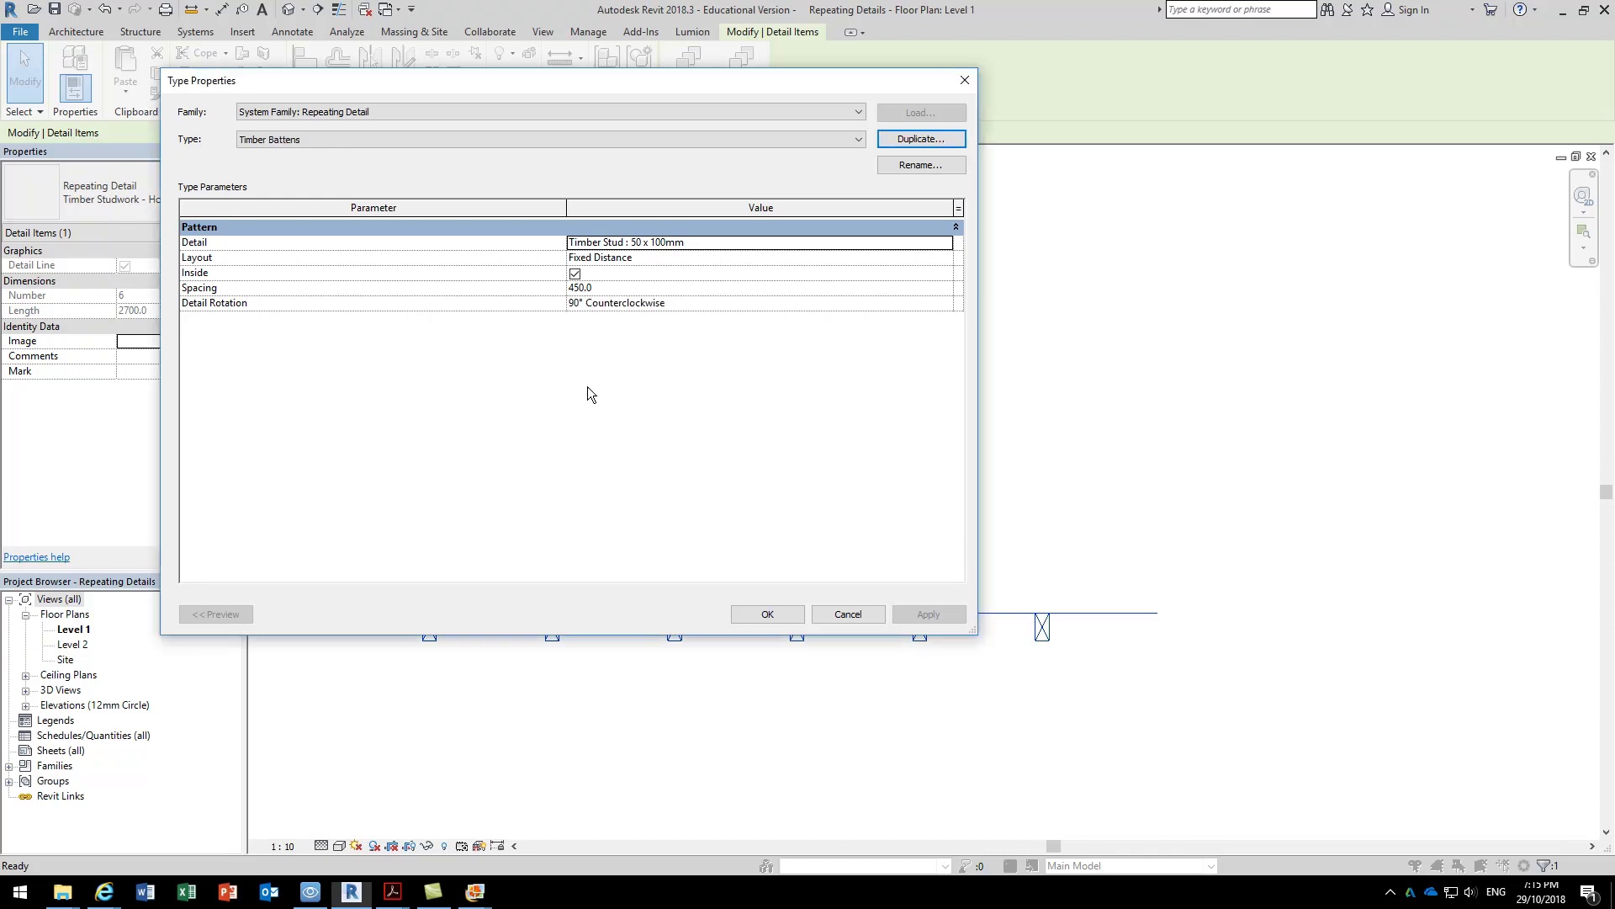
Set the Timber Battens type's detail to Timber Stud : 25 x 38mm with no detail rotation, and apply it.
left_click(947, 243)
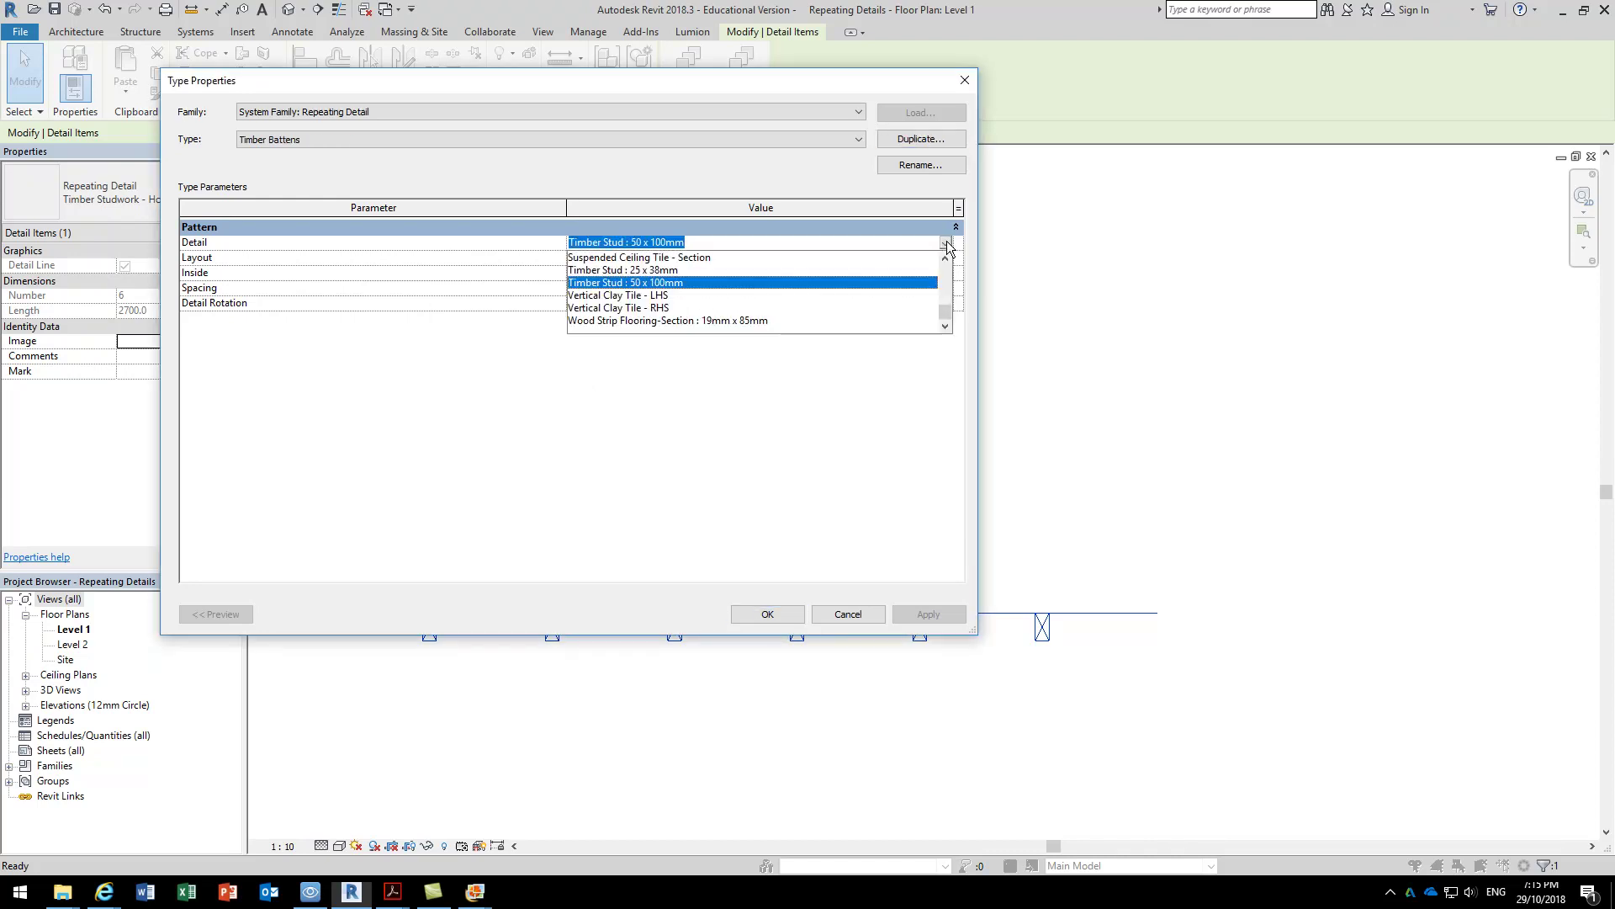
left_click(602, 271)
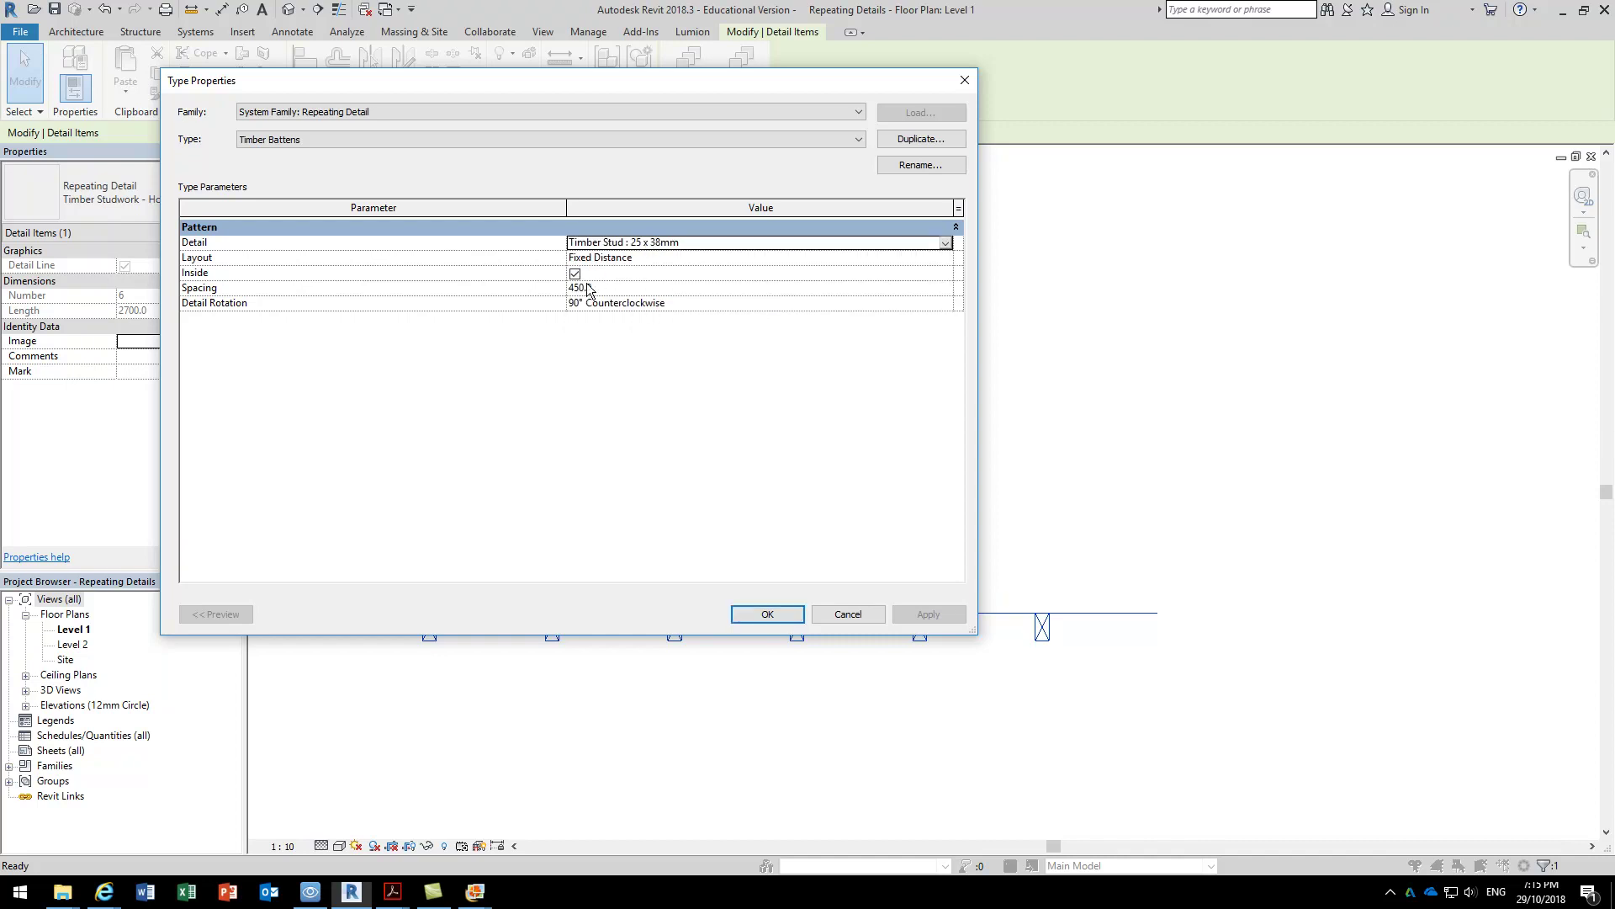
left_click(948, 303)
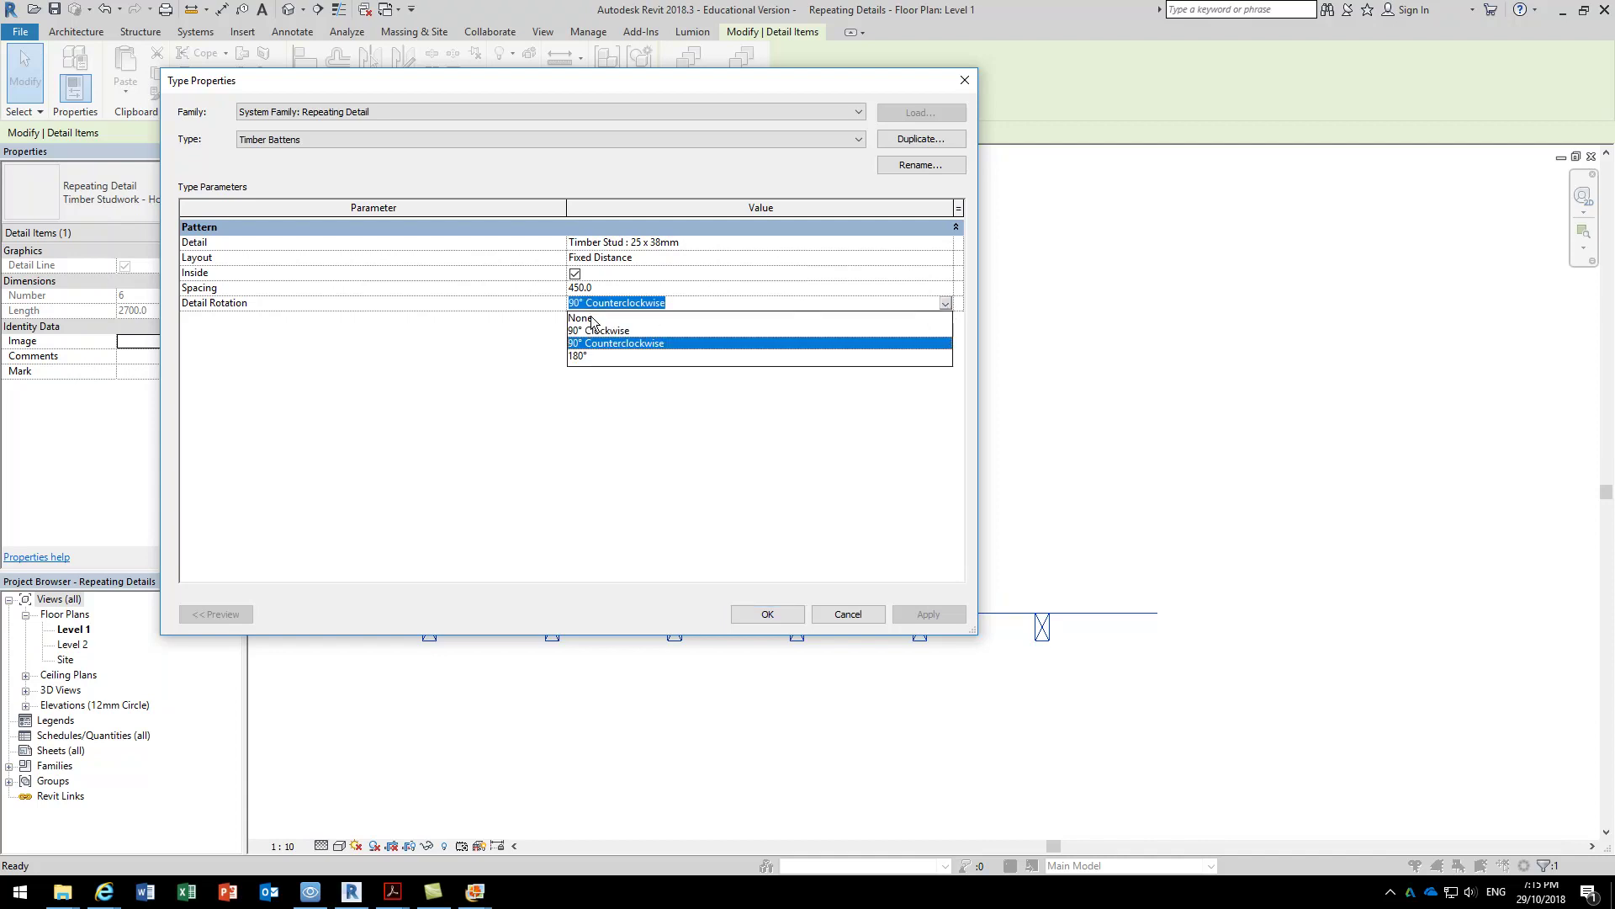
left_click(652, 314)
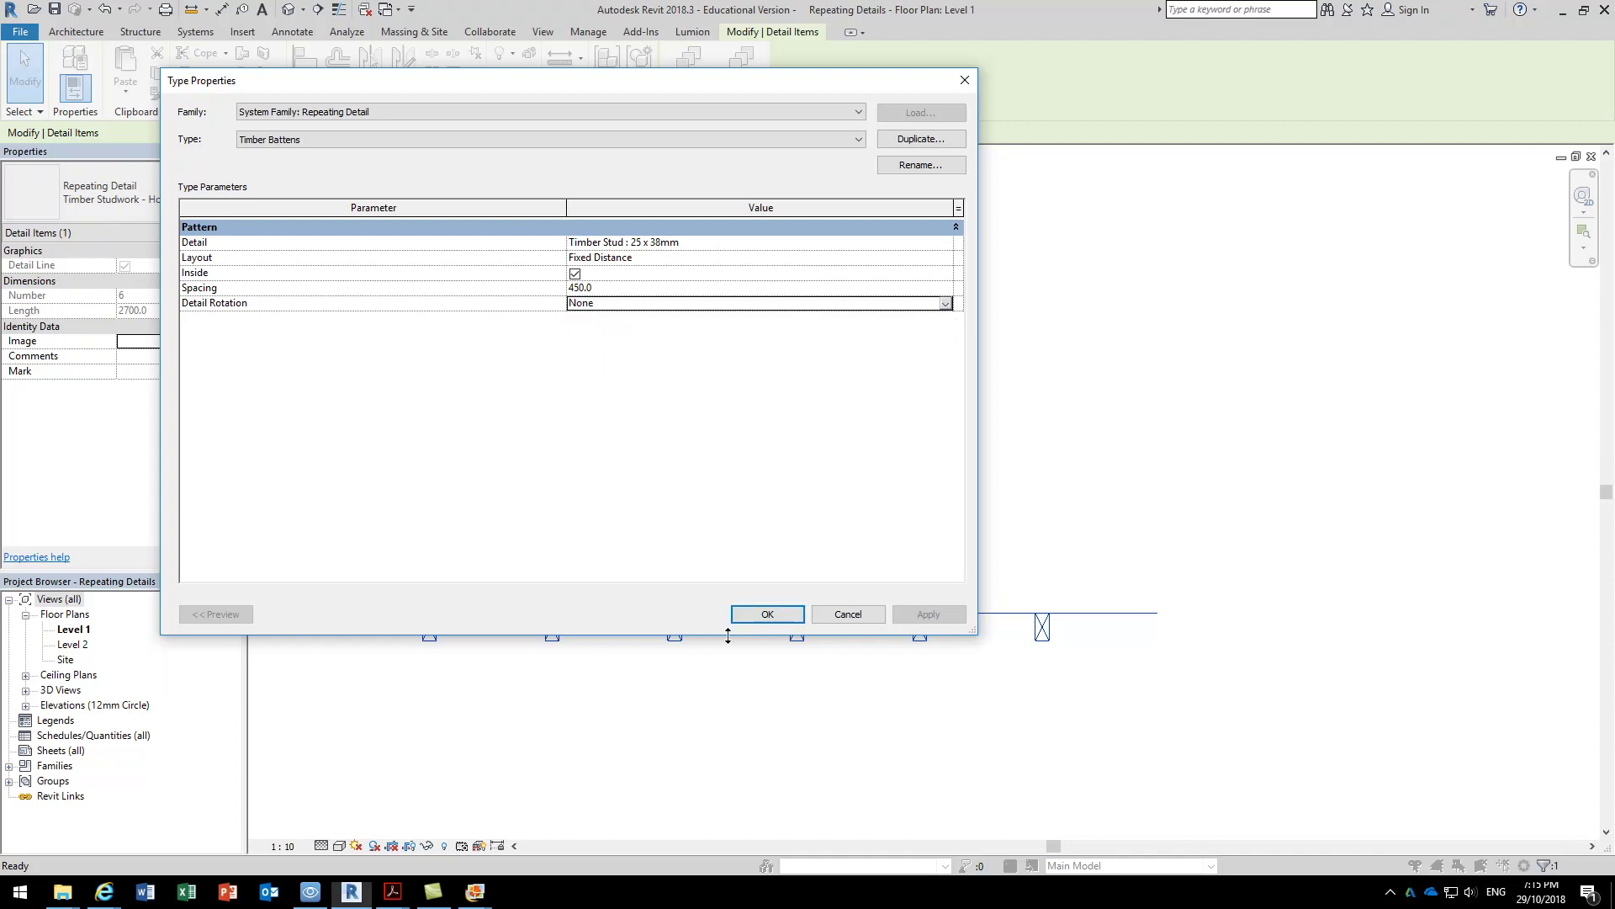
left_click(765, 613)
left_click(756, 694)
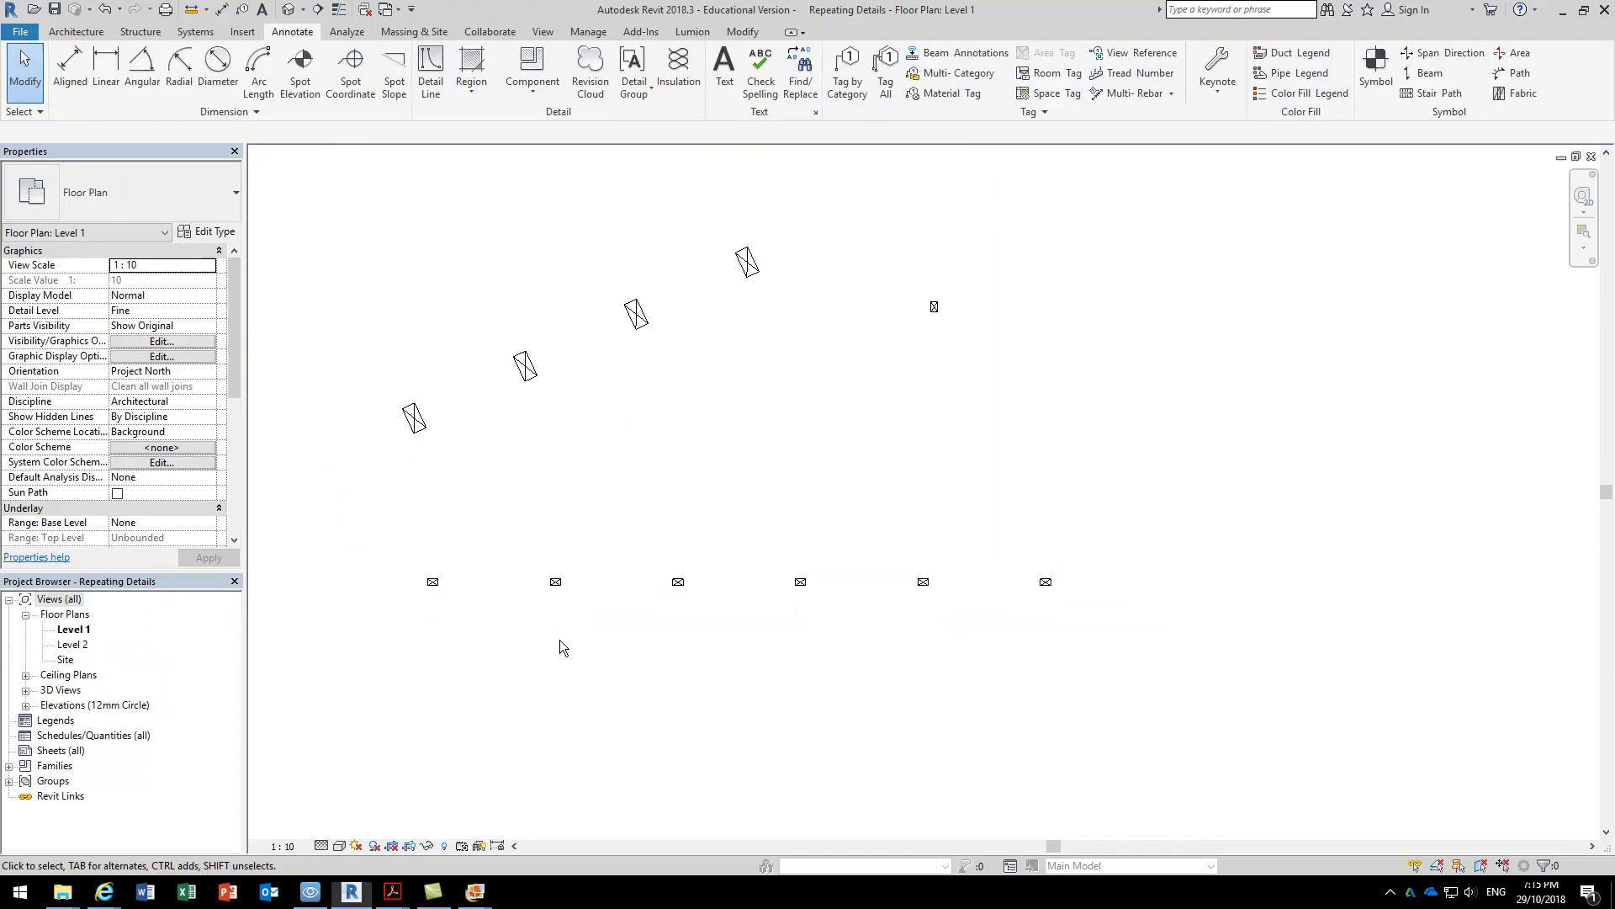
Check the horizontal Timber Battens row and copy it to the clipboard.
scroll(572, 653, "up", 2)
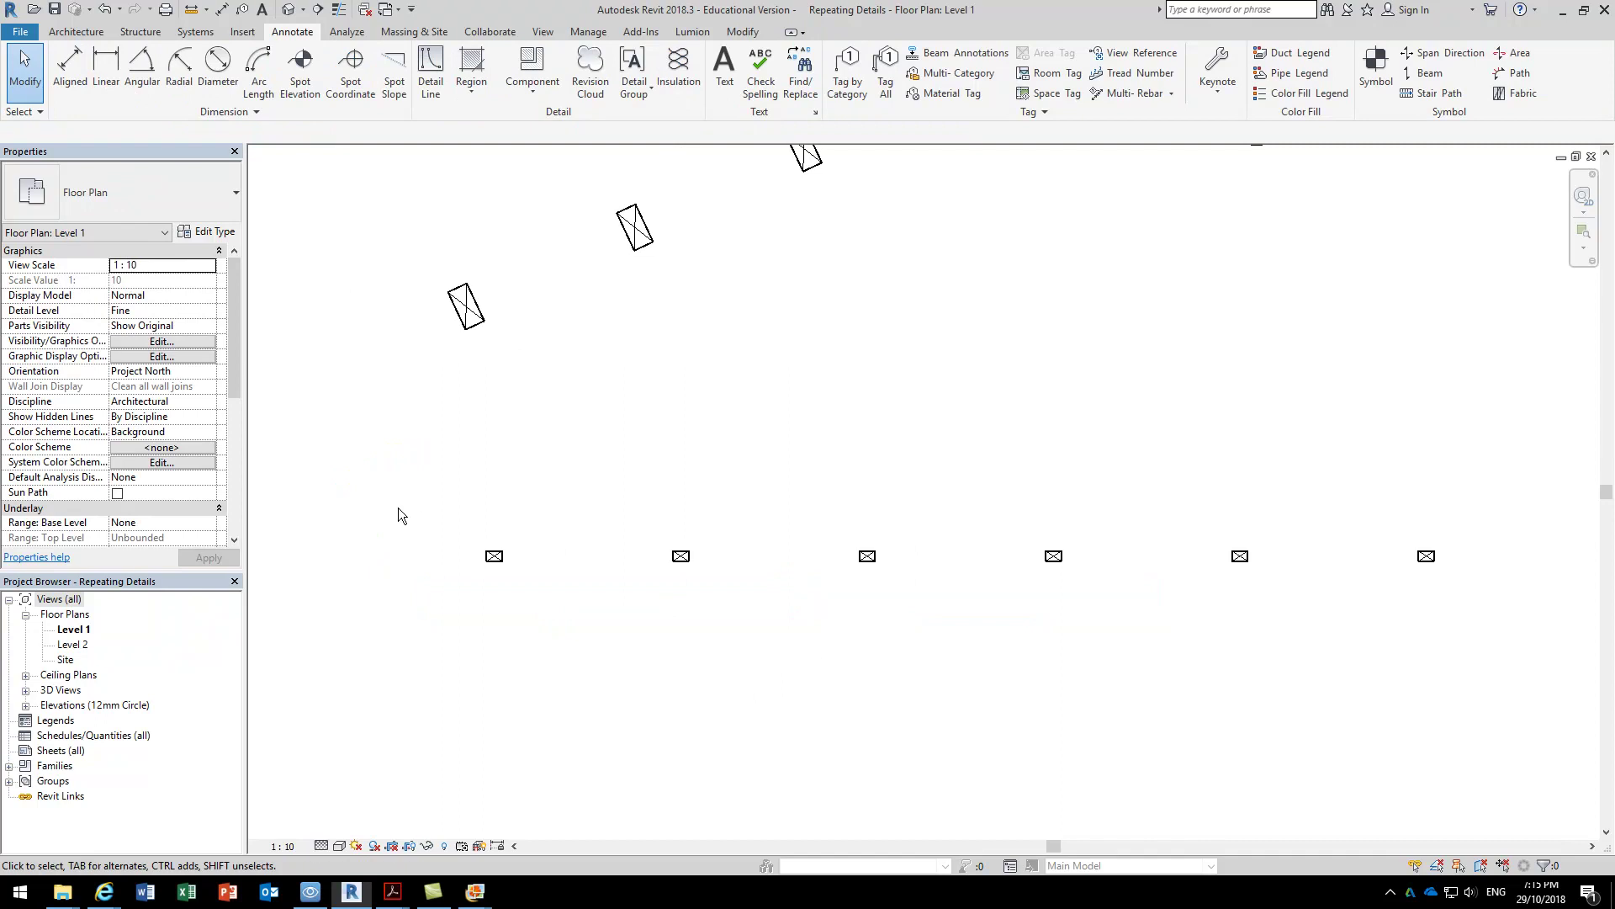
scroll(591, 606, "up", 2)
left_click(598, 600)
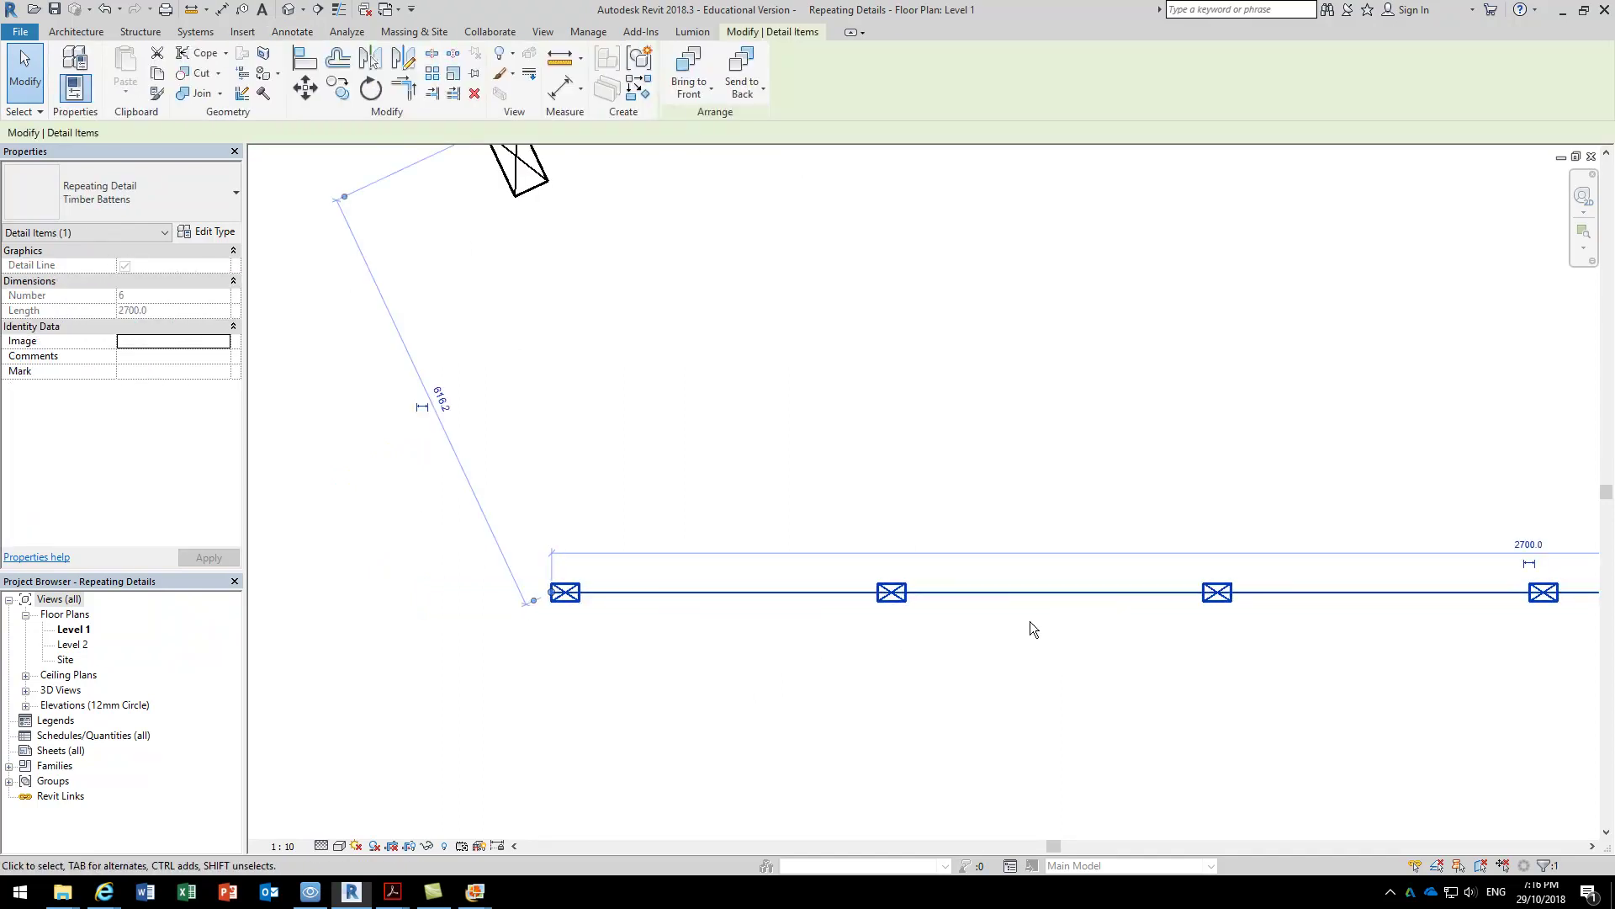
scroll(574, 392, "down", 2)
left_click(678, 659)
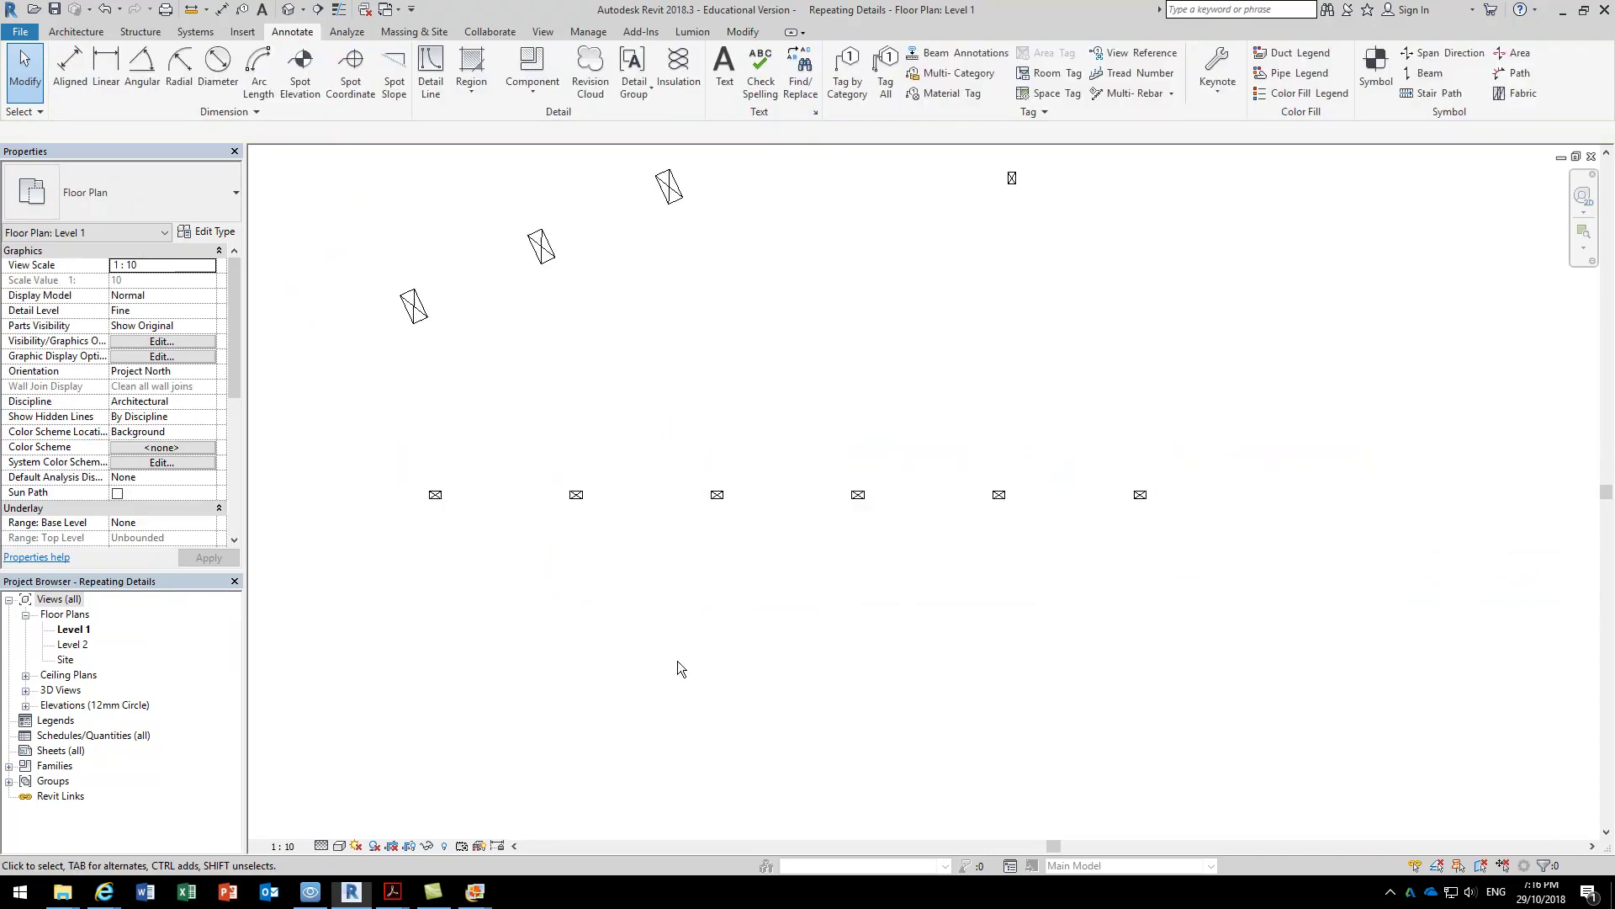
scroll(613, 639, "down", 2)
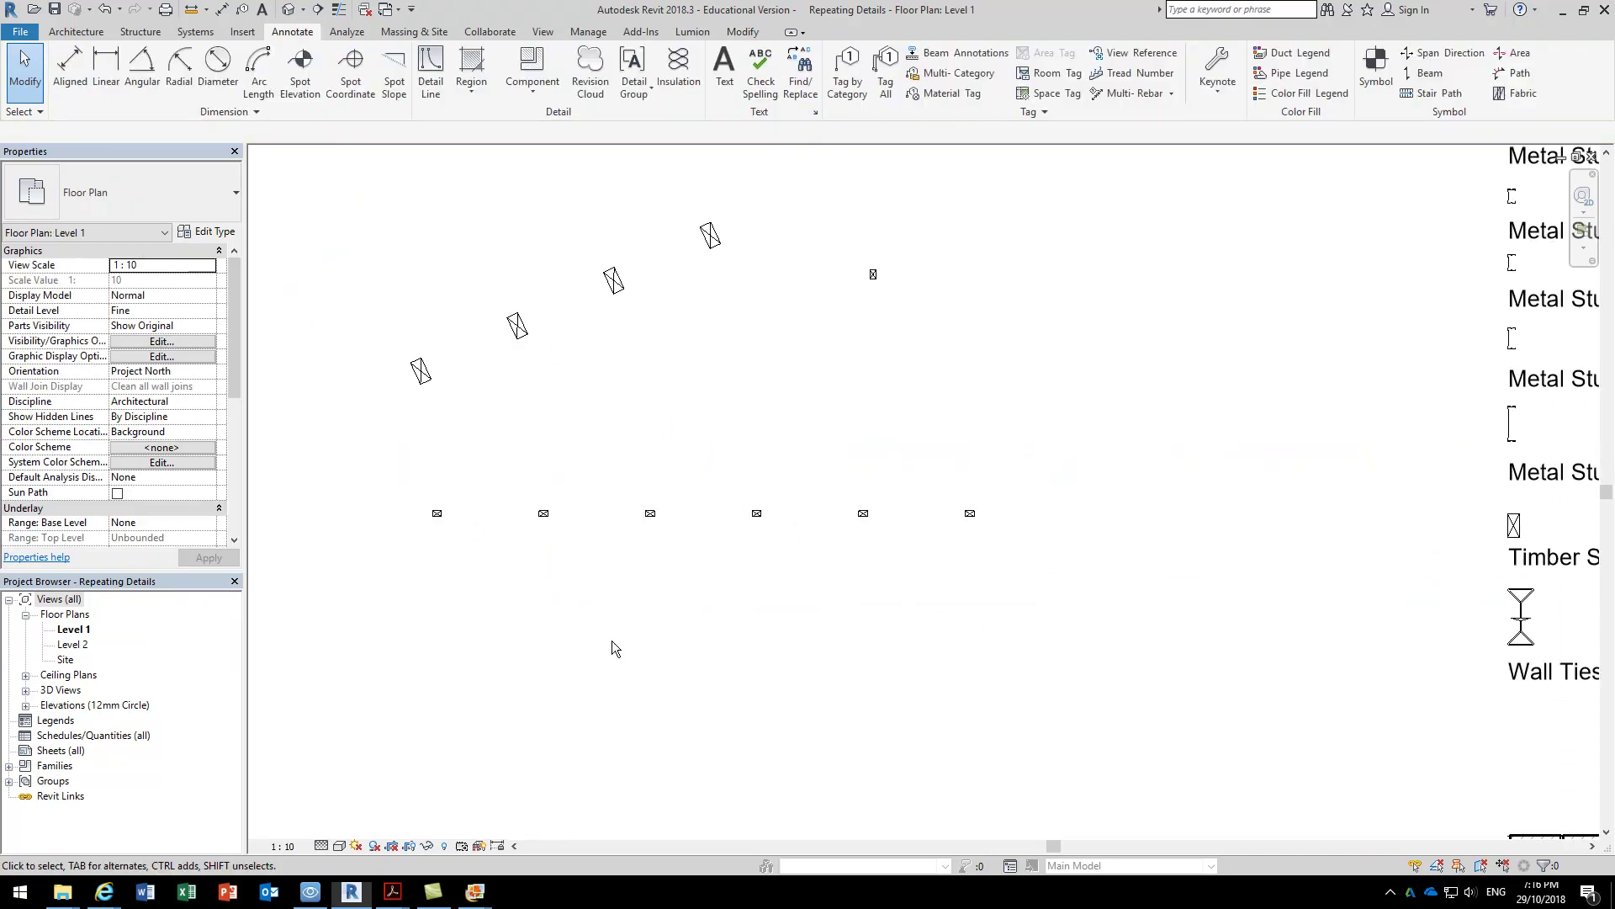
left_click(568, 517)
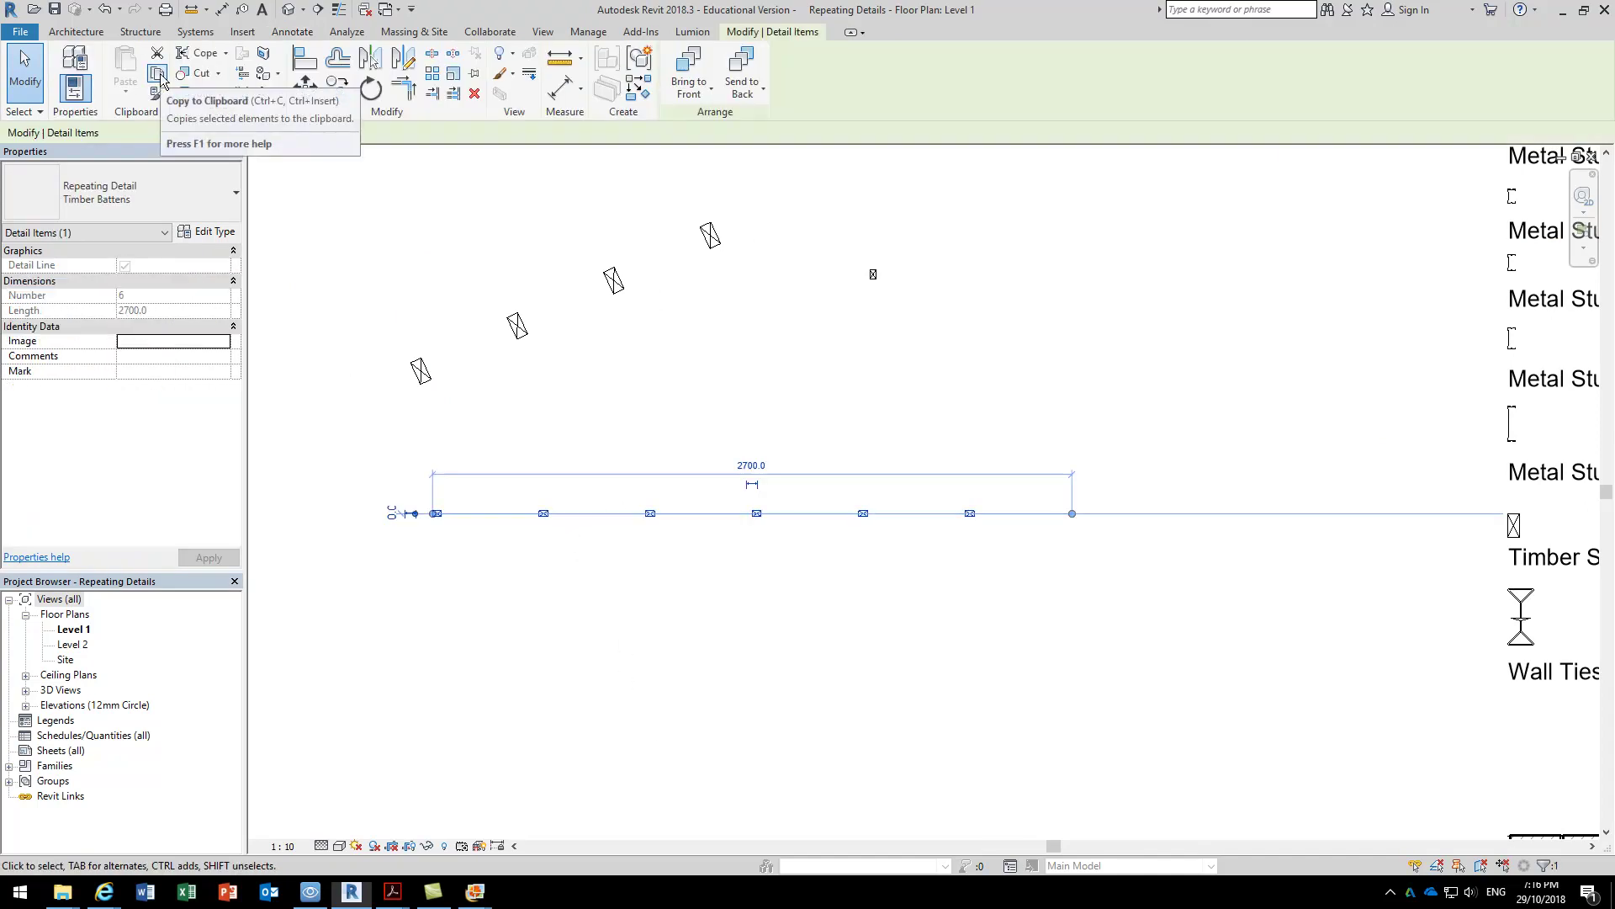
left_click(159, 75)
left_click(431, 226)
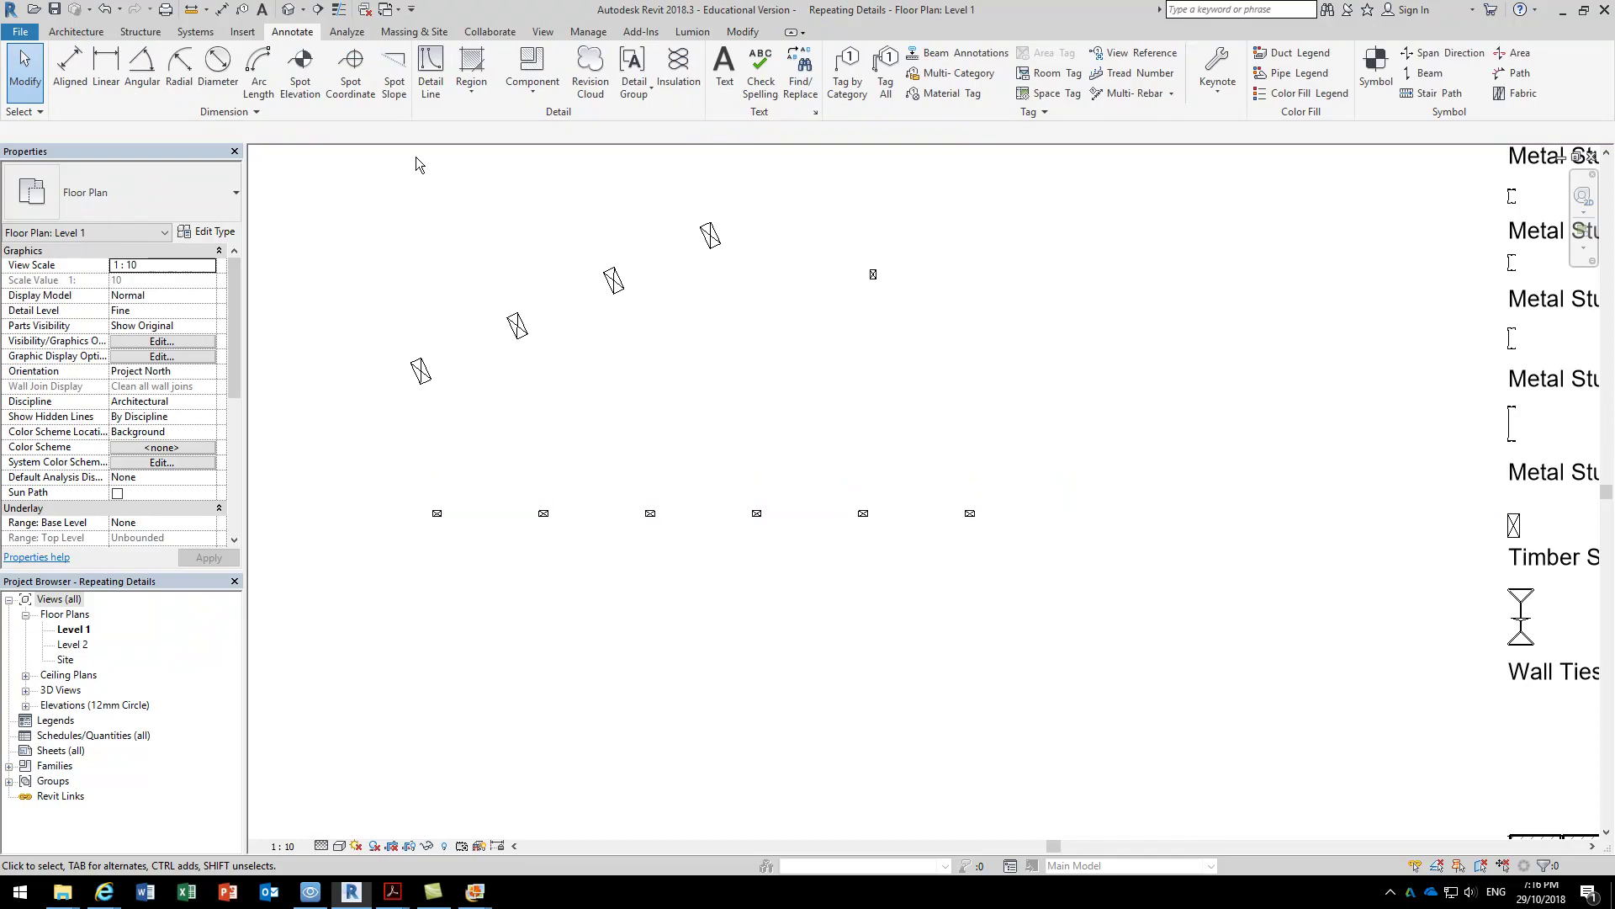
Paste the battens row between the gables in Section 4-4 Copy 1 of CC Wk 13 MON (29.10.2018), and delete the pasted instance.
left_click(381, 12)
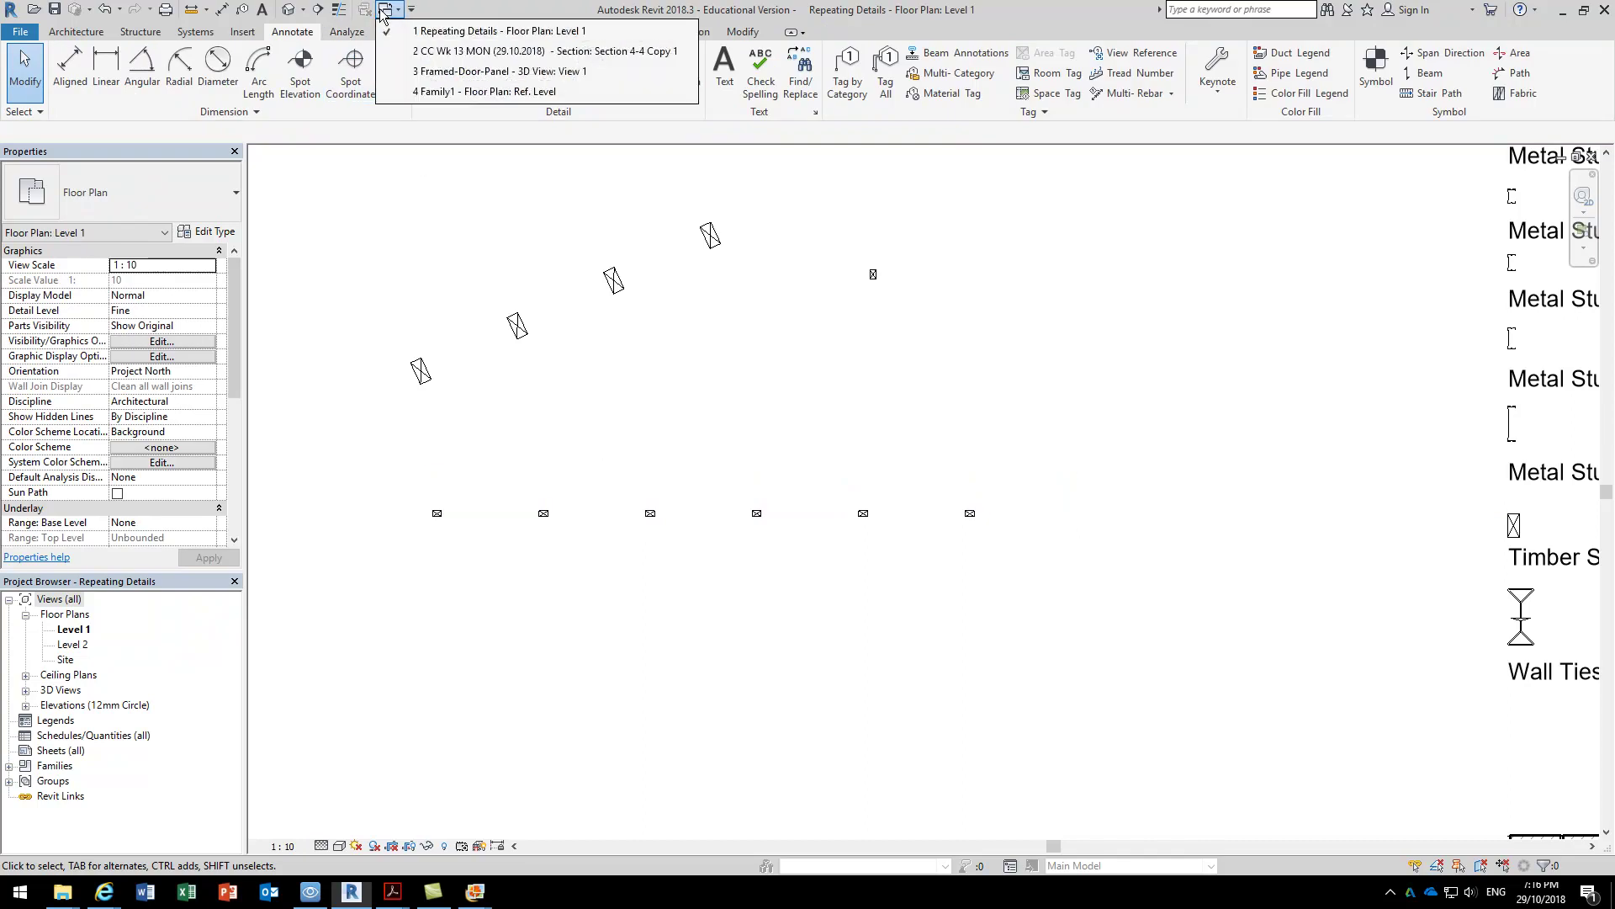
left_click(423, 51)
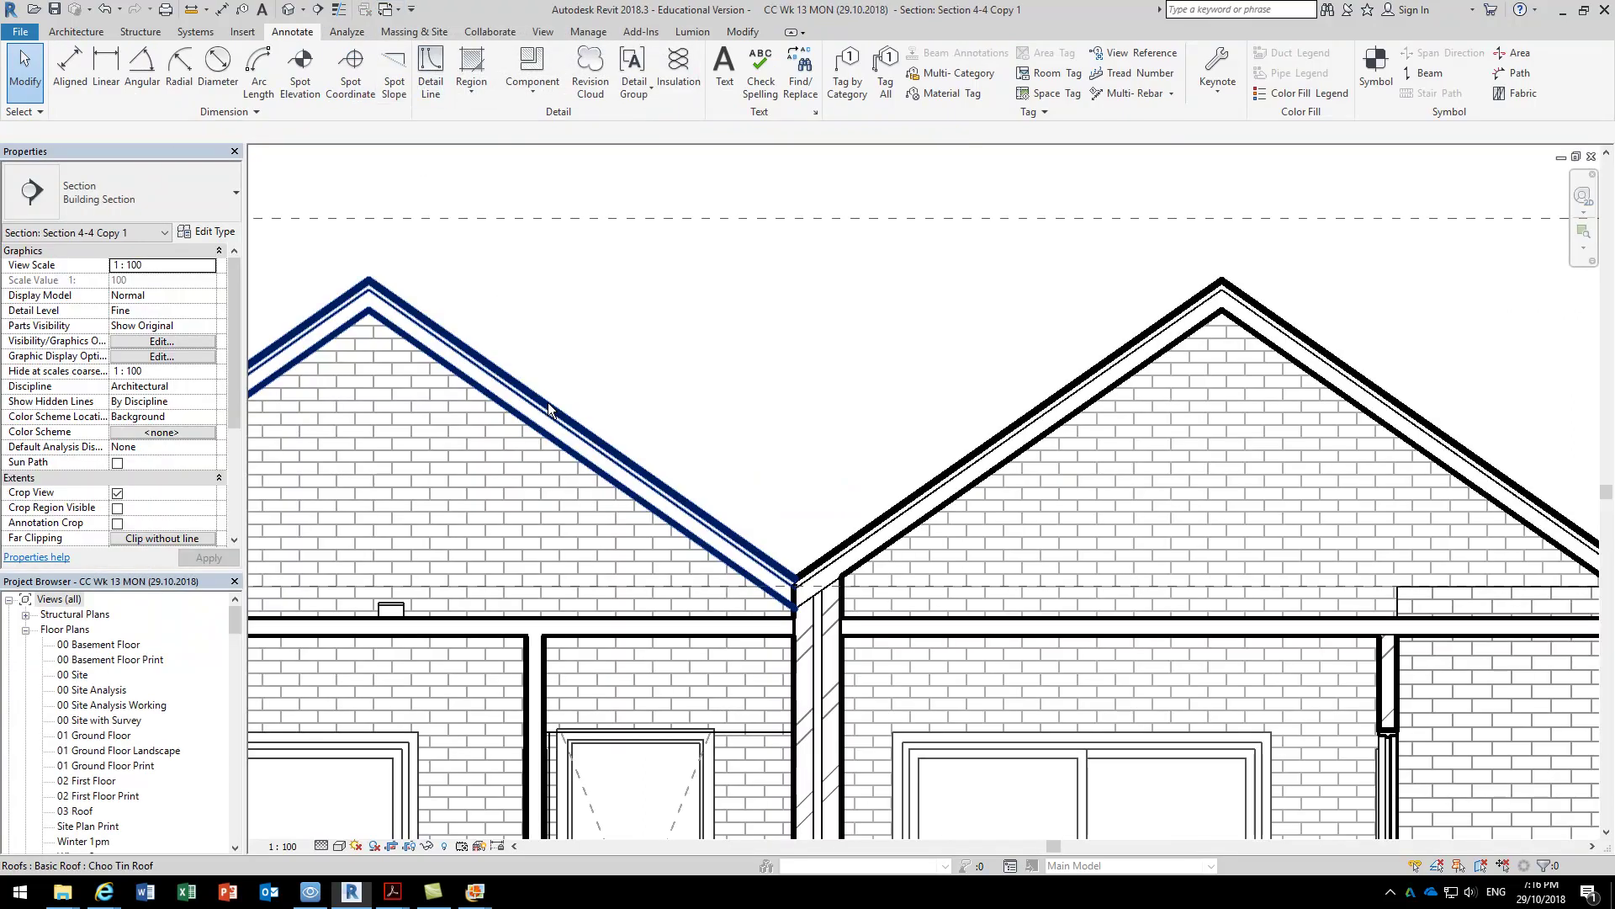
left_click(743, 32)
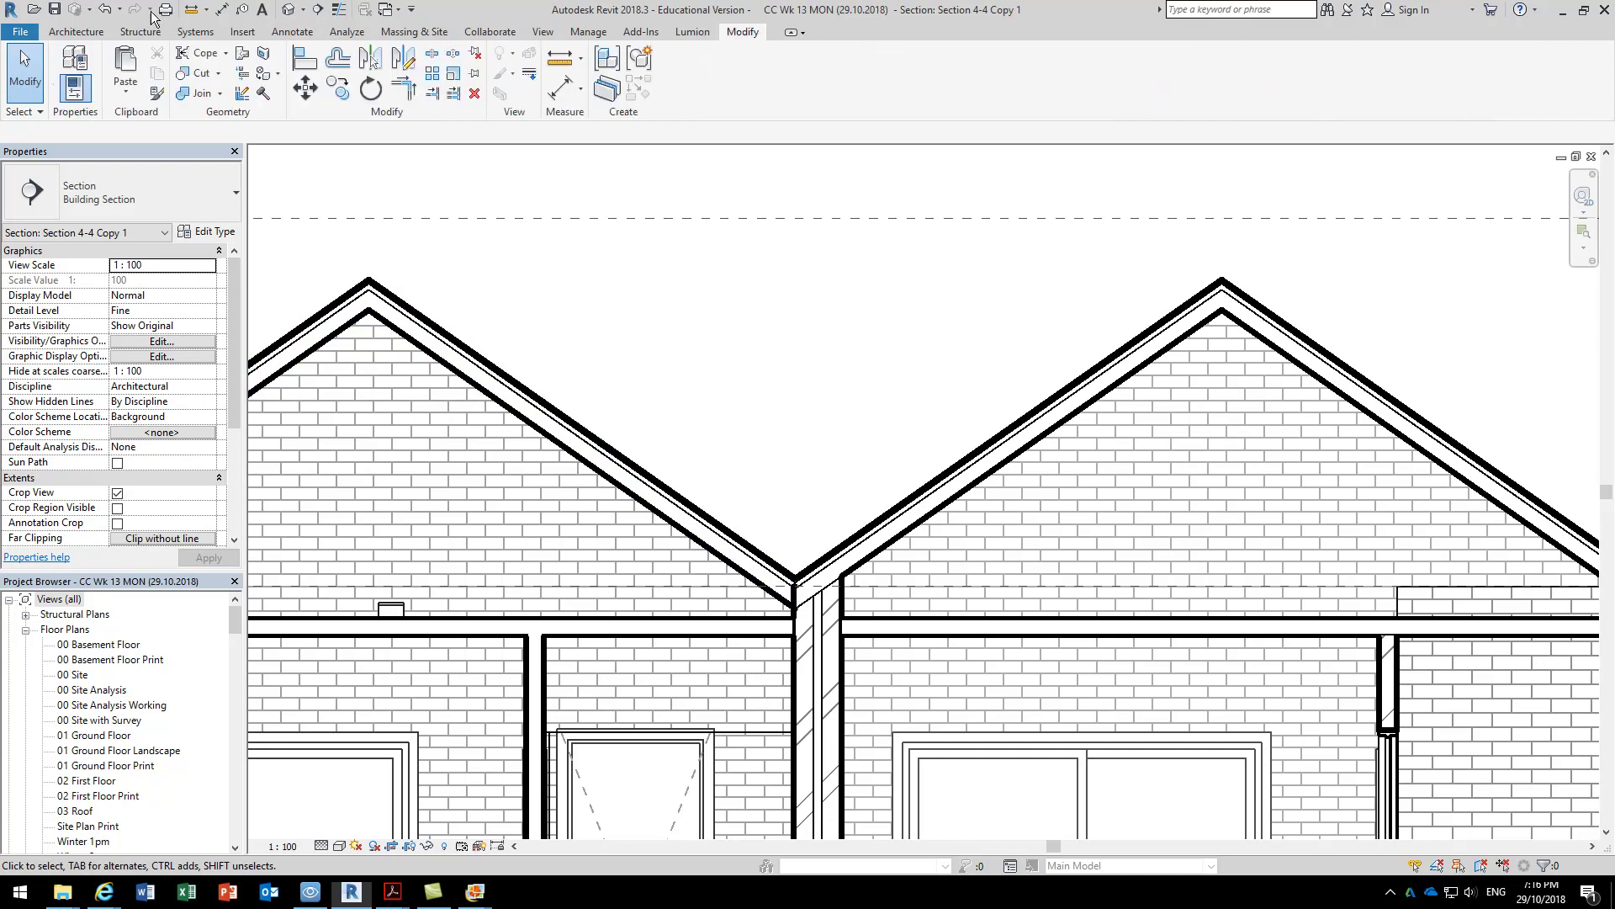
left_click(125, 67)
left_click(597, 331)
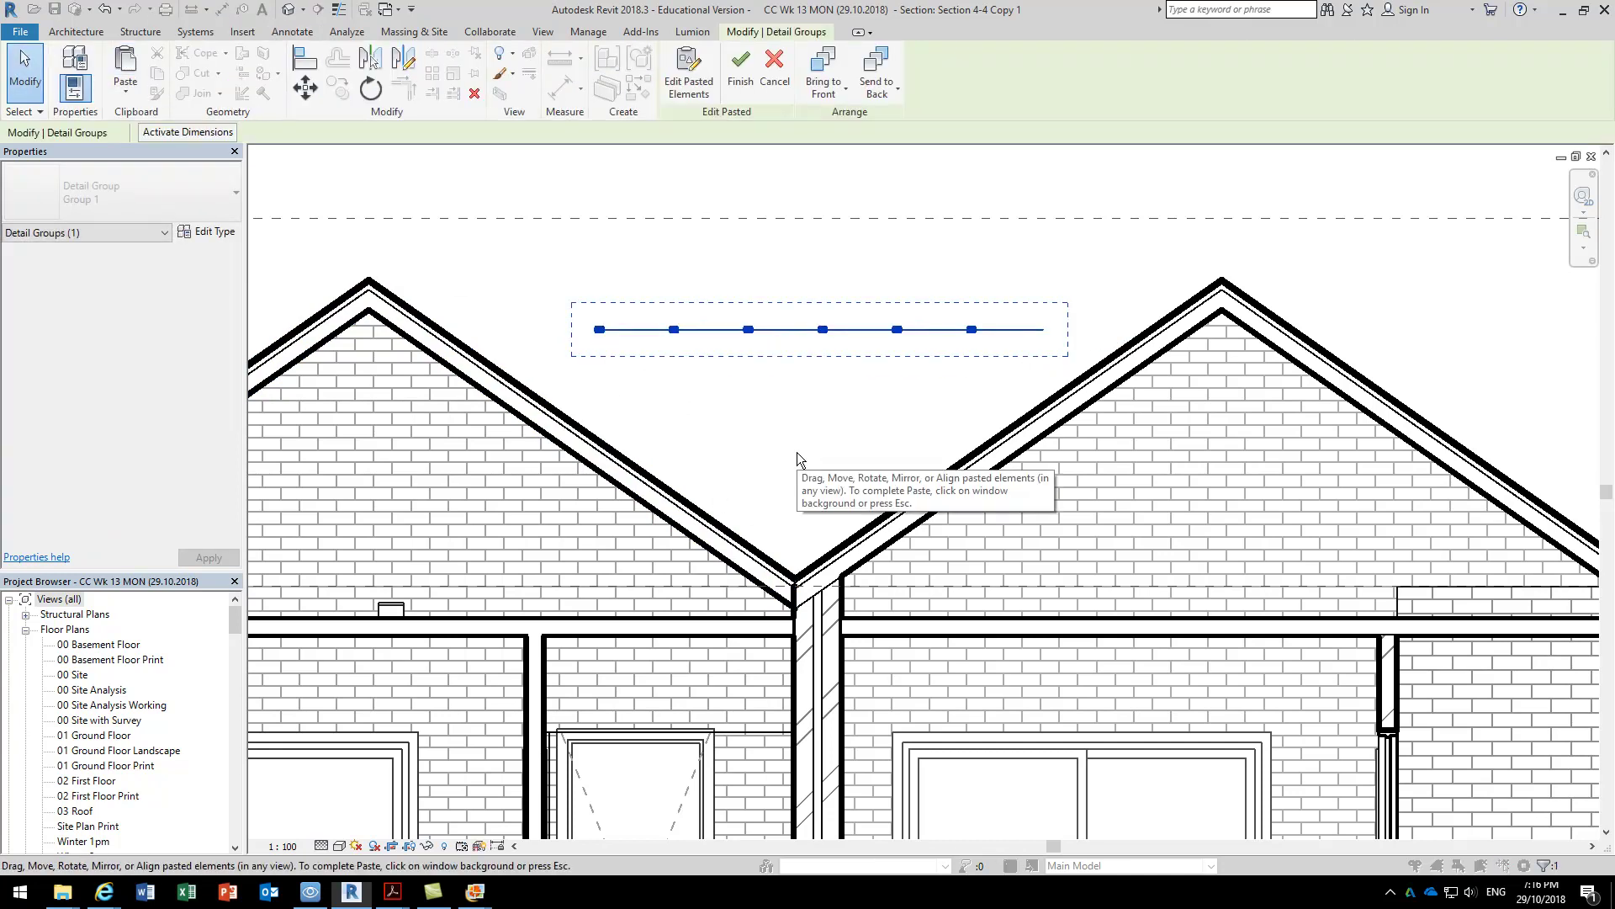
left_click(796, 452)
left_click(737, 330)
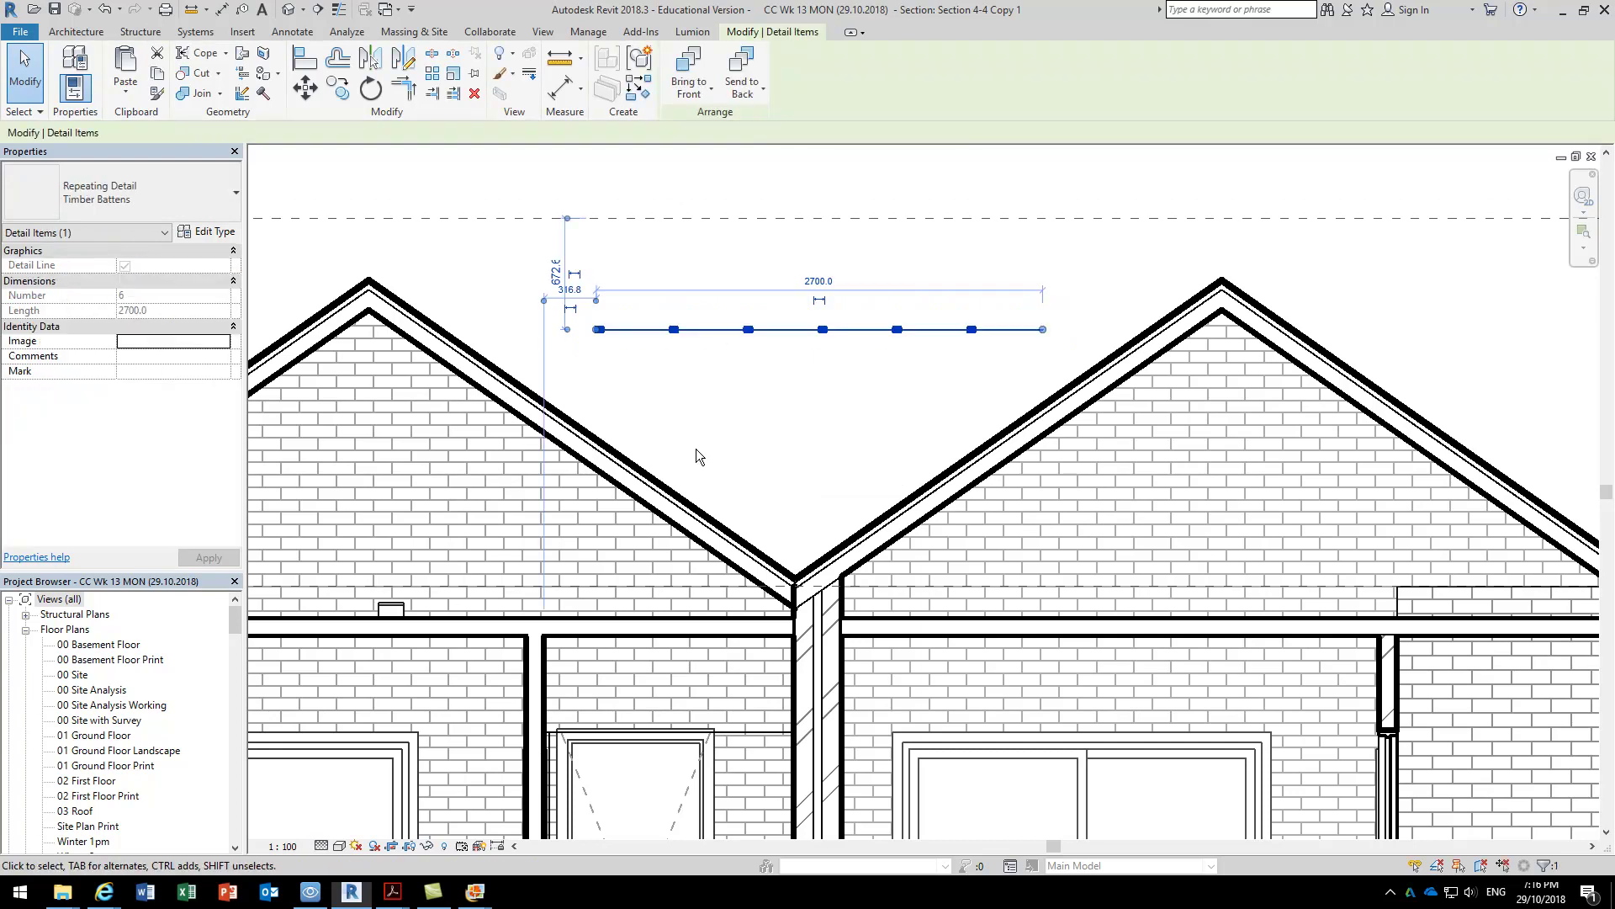
key("Escape")
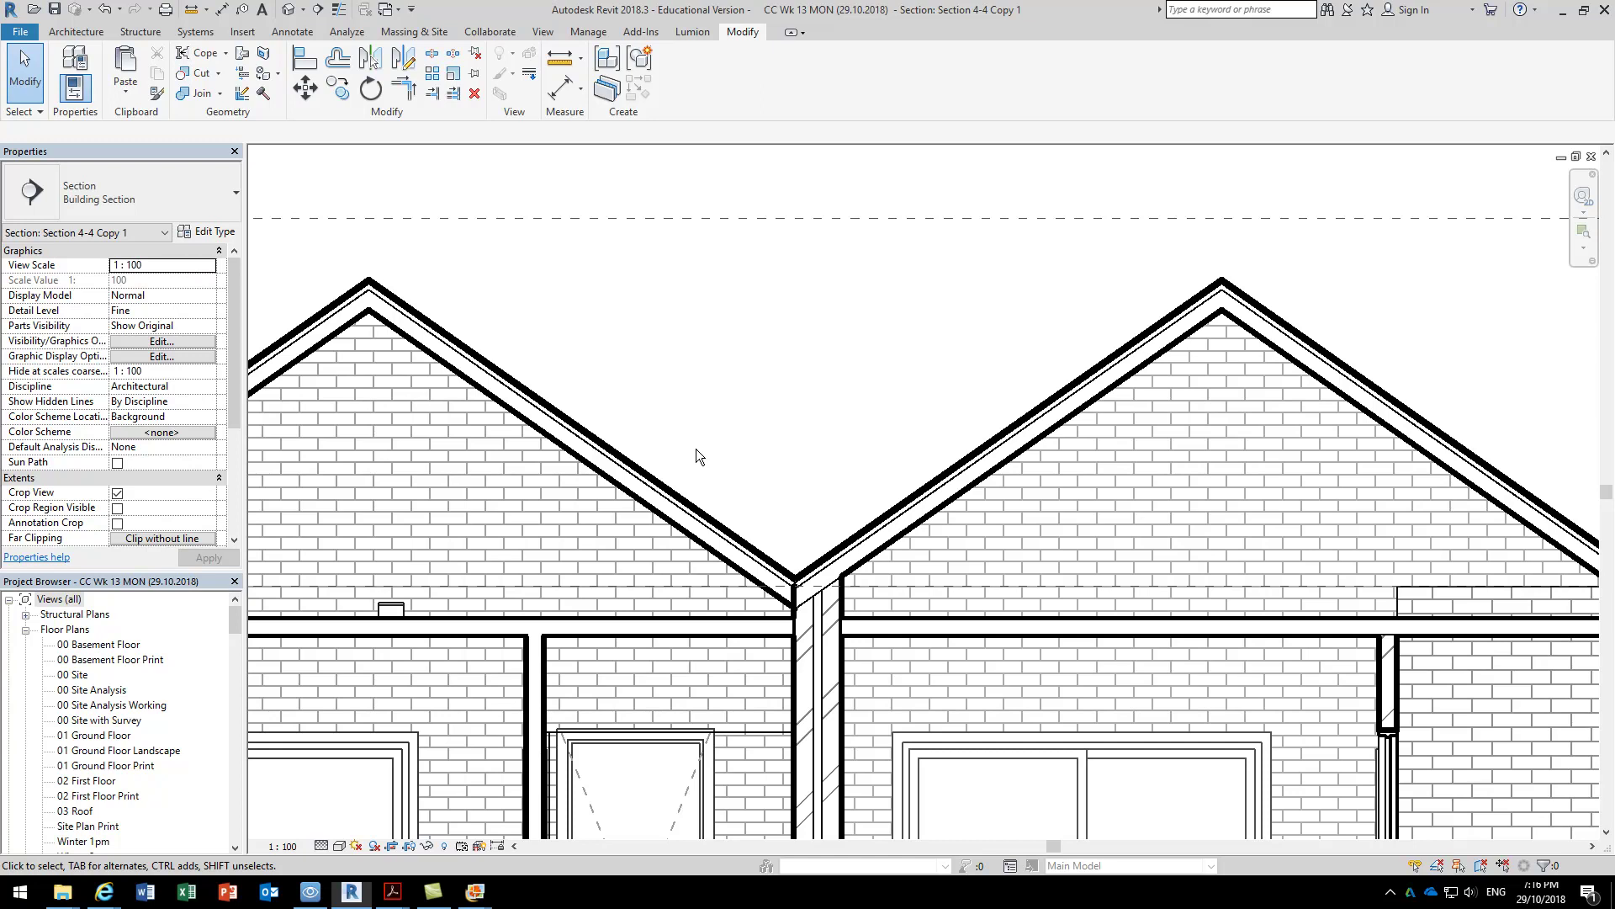
Place a Timber Battens repeating detail about 1320 mm long from the roof valley up along the left roof slope's inner line.
scroll(796, 589, "up", 2)
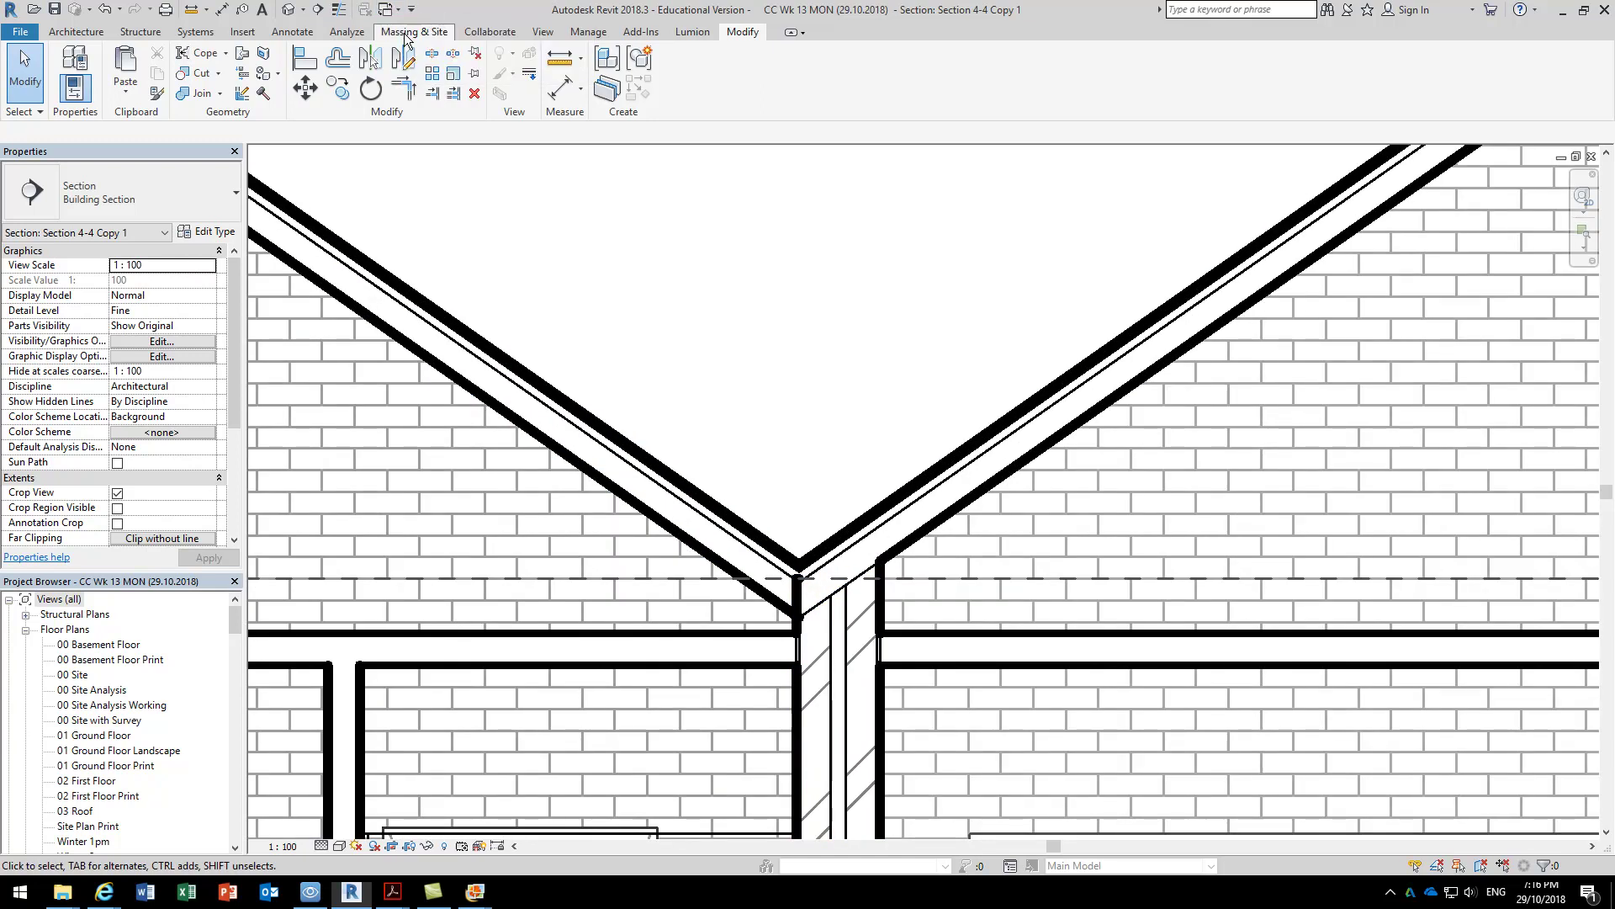
left_click(291, 34)
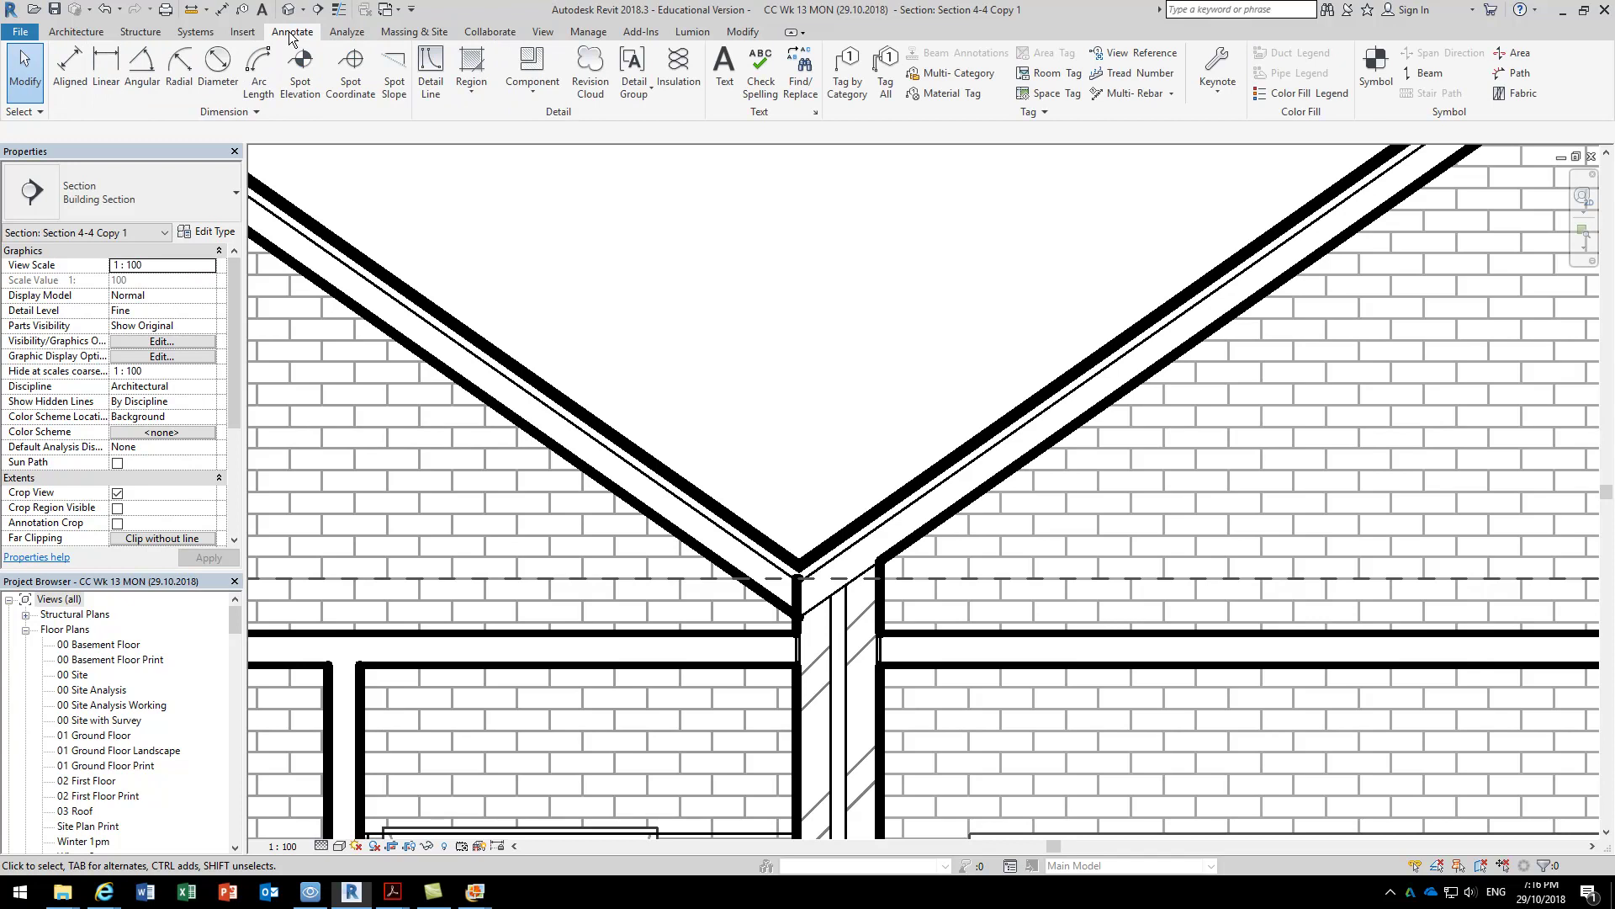
left_click(527, 94)
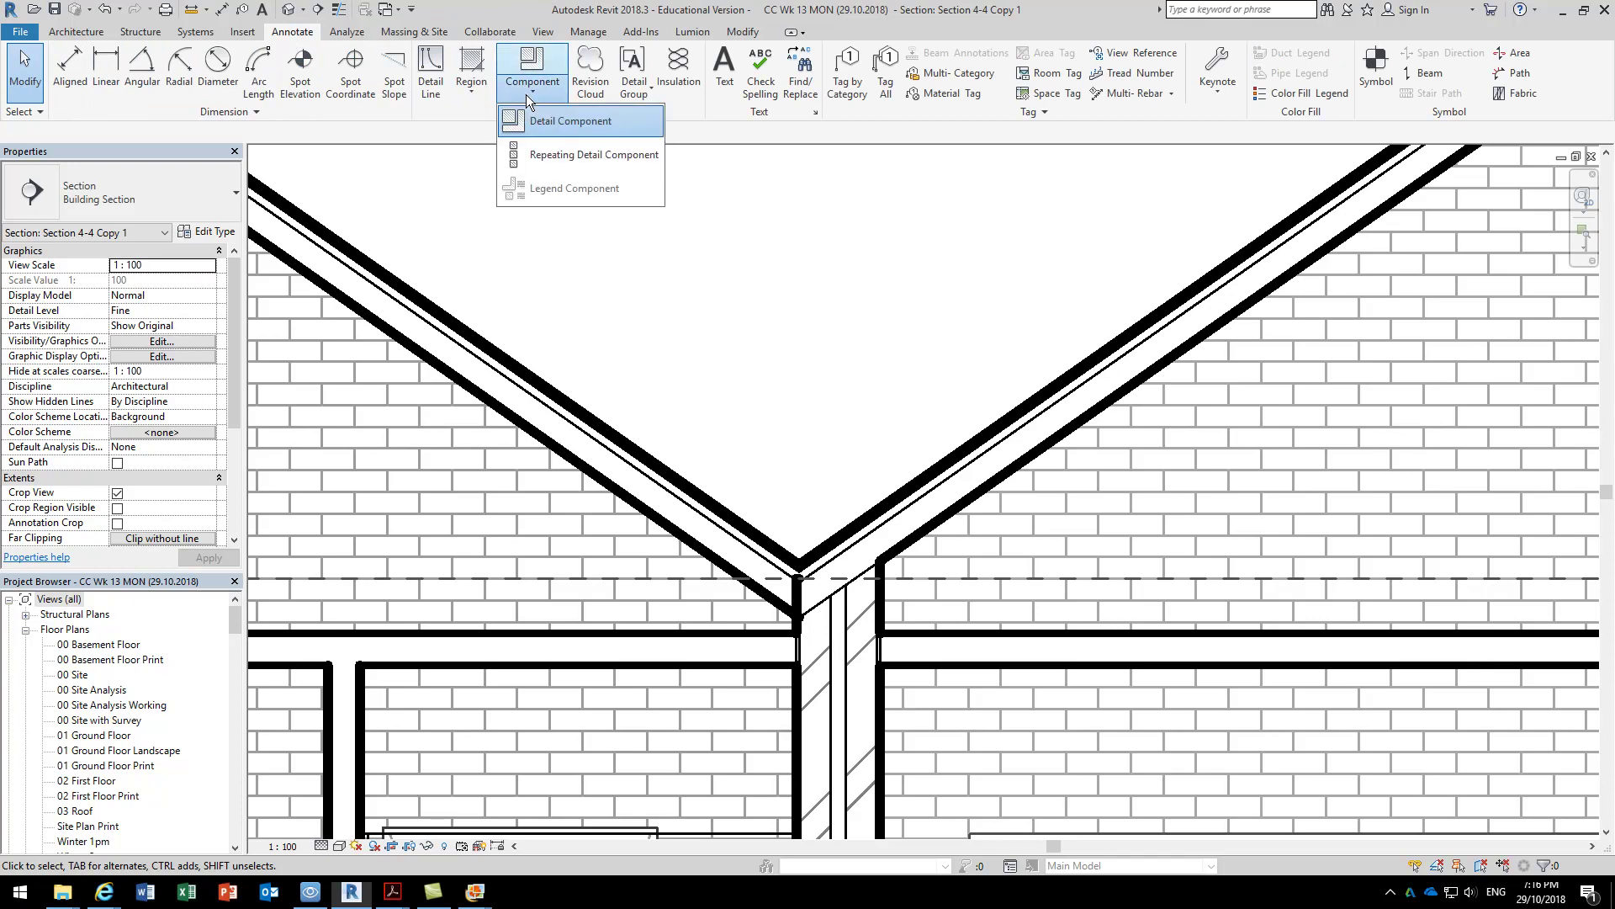
left_click(549, 156)
left_click(160, 200)
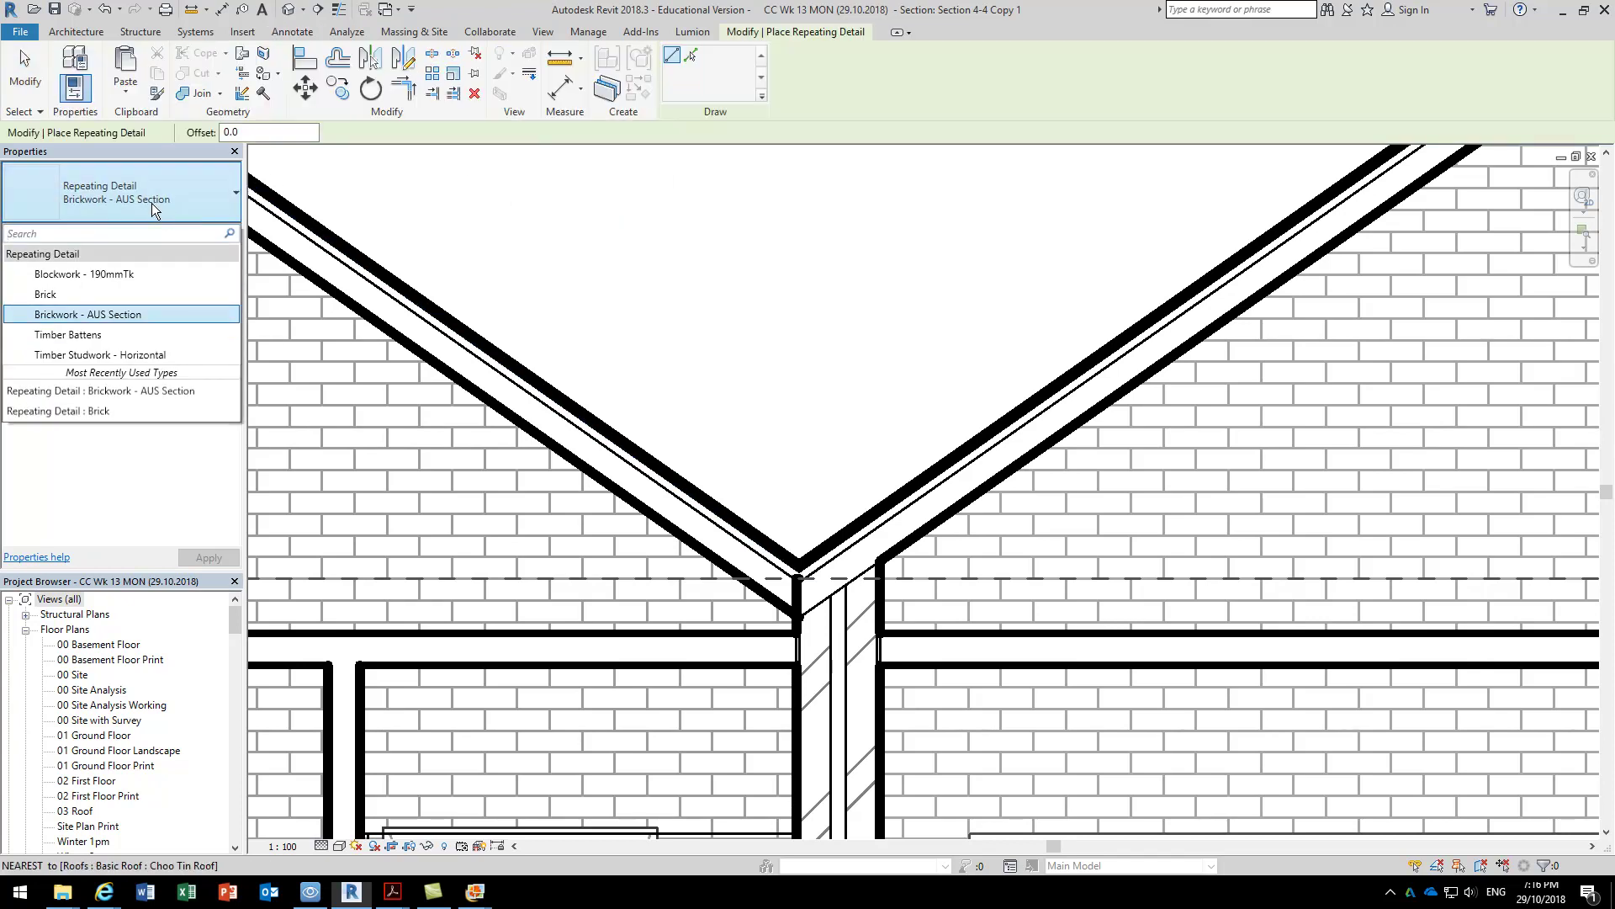
left_click(85, 335)
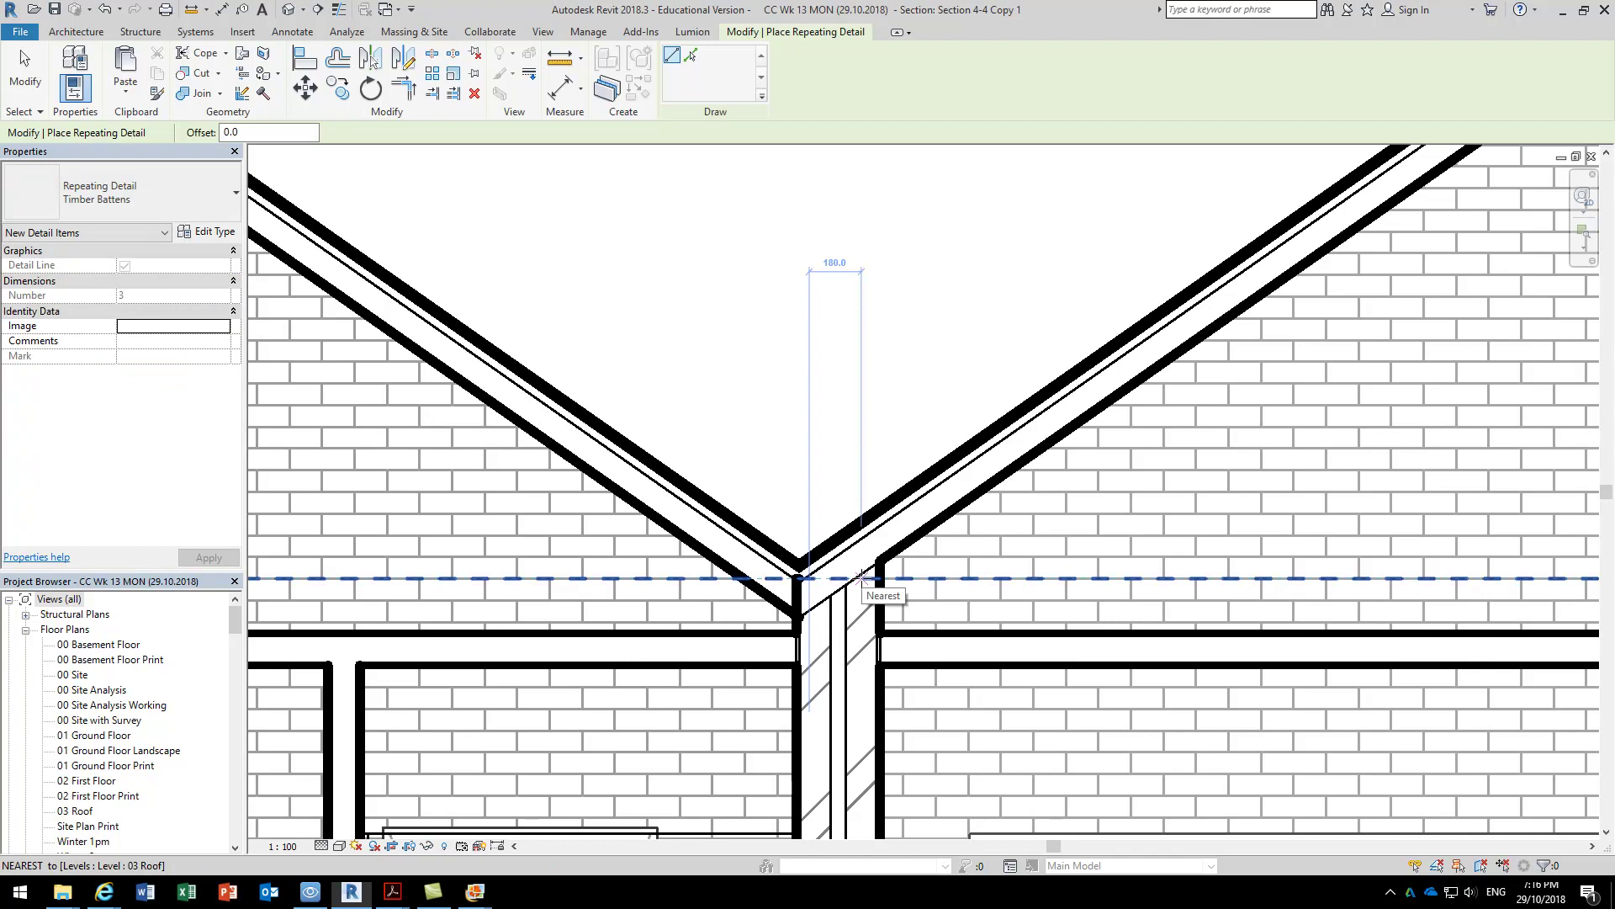
scroll(806, 595, "up", 4)
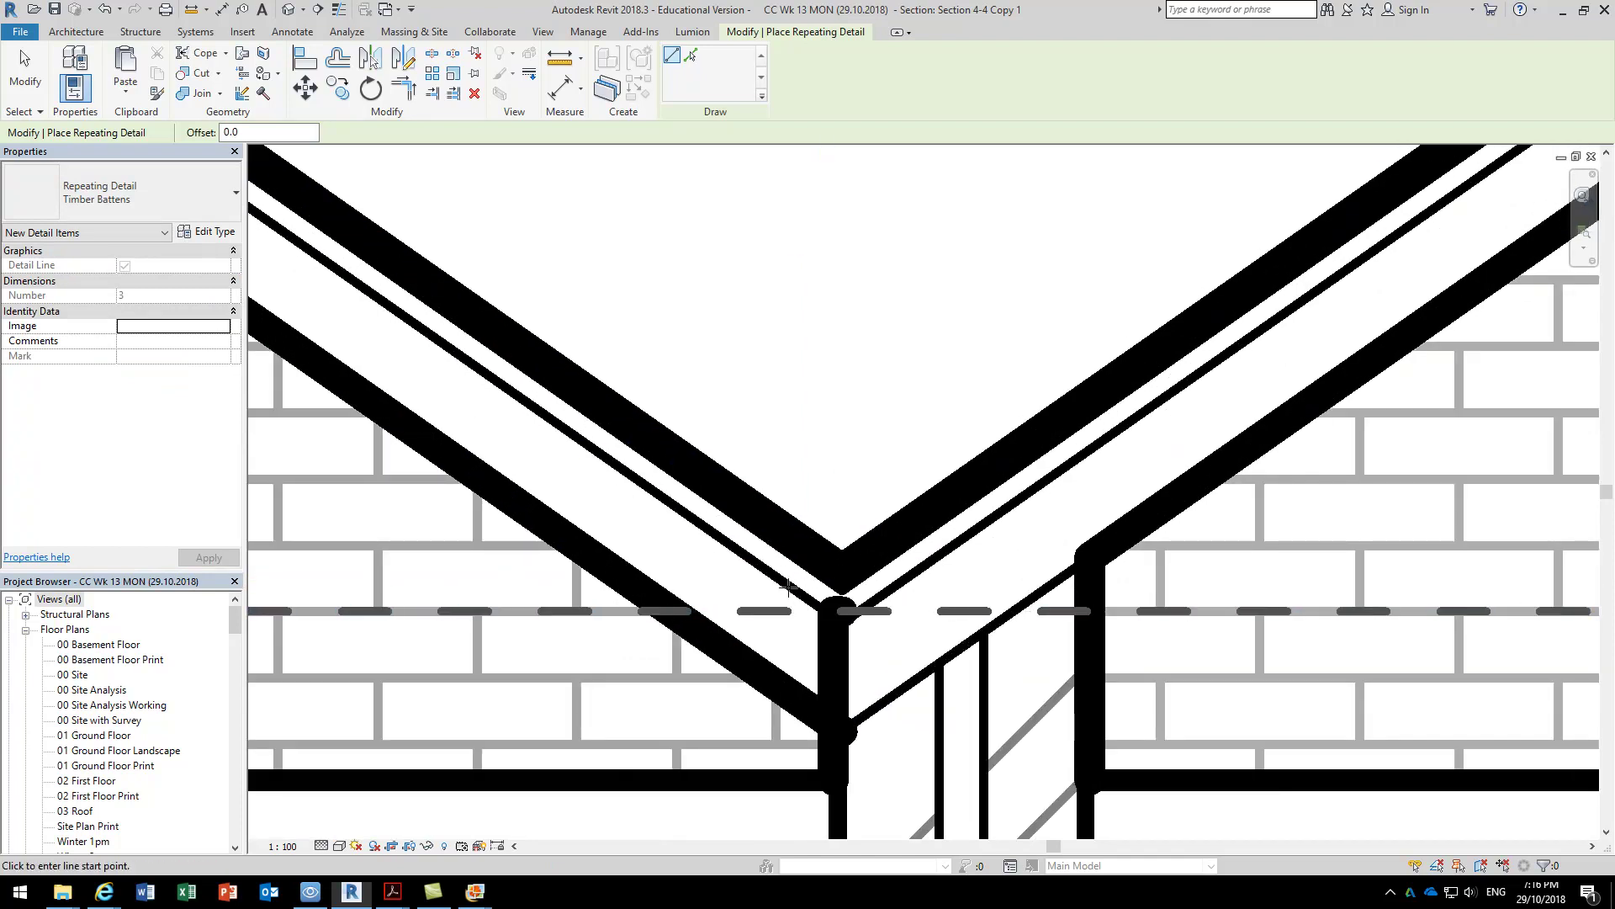
left_click(788, 587)
scroll(768, 536, "down", 2)
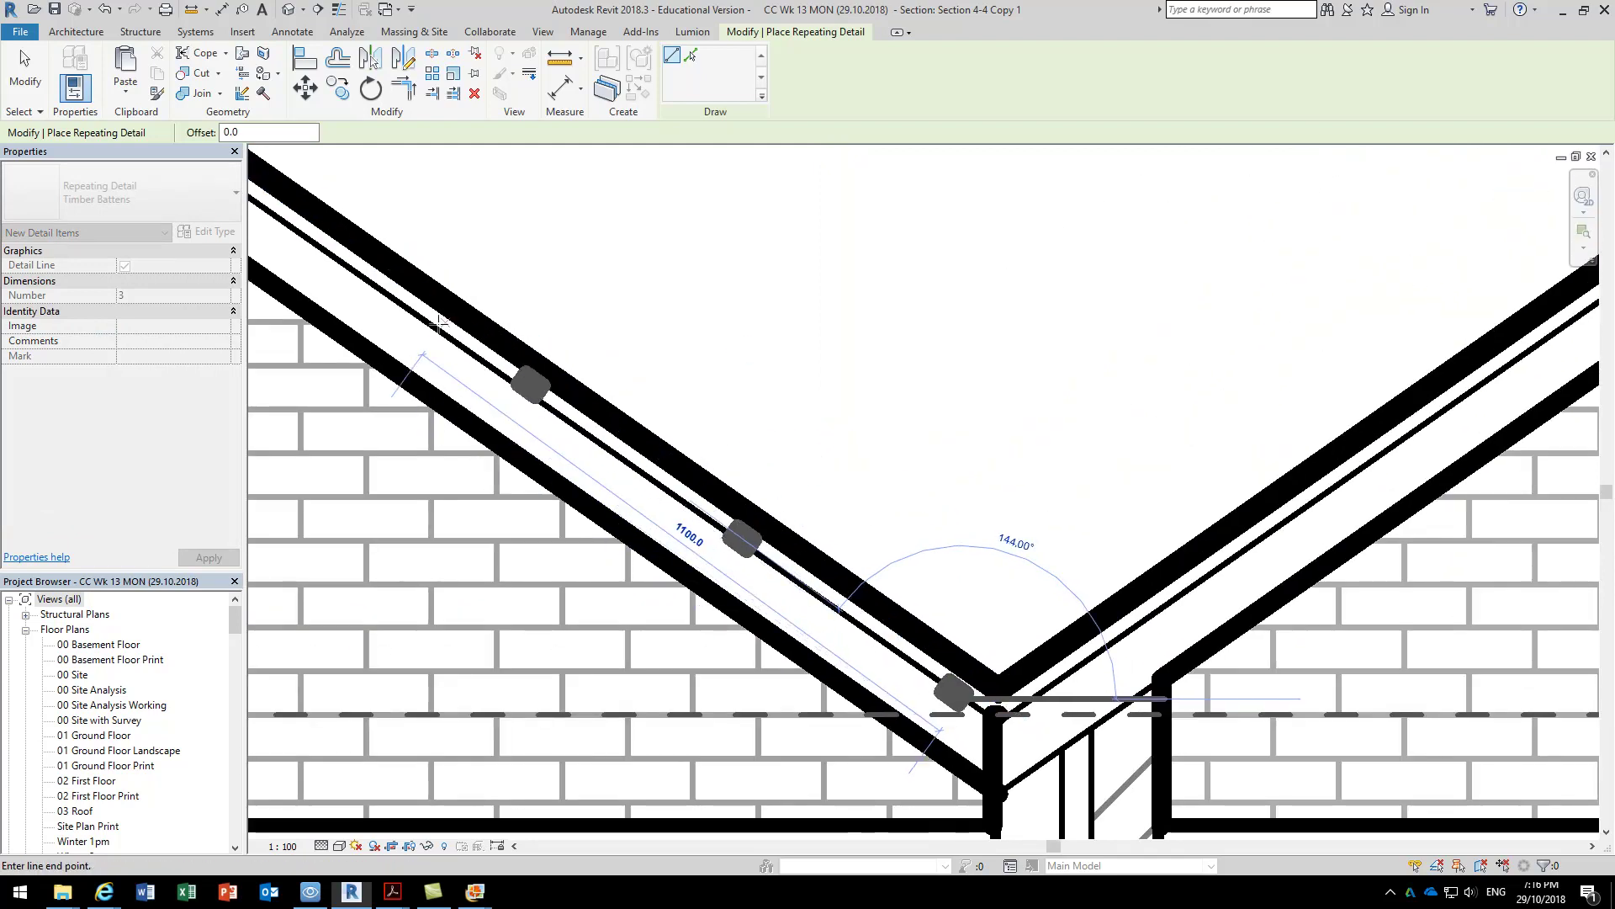
left_click(338, 258)
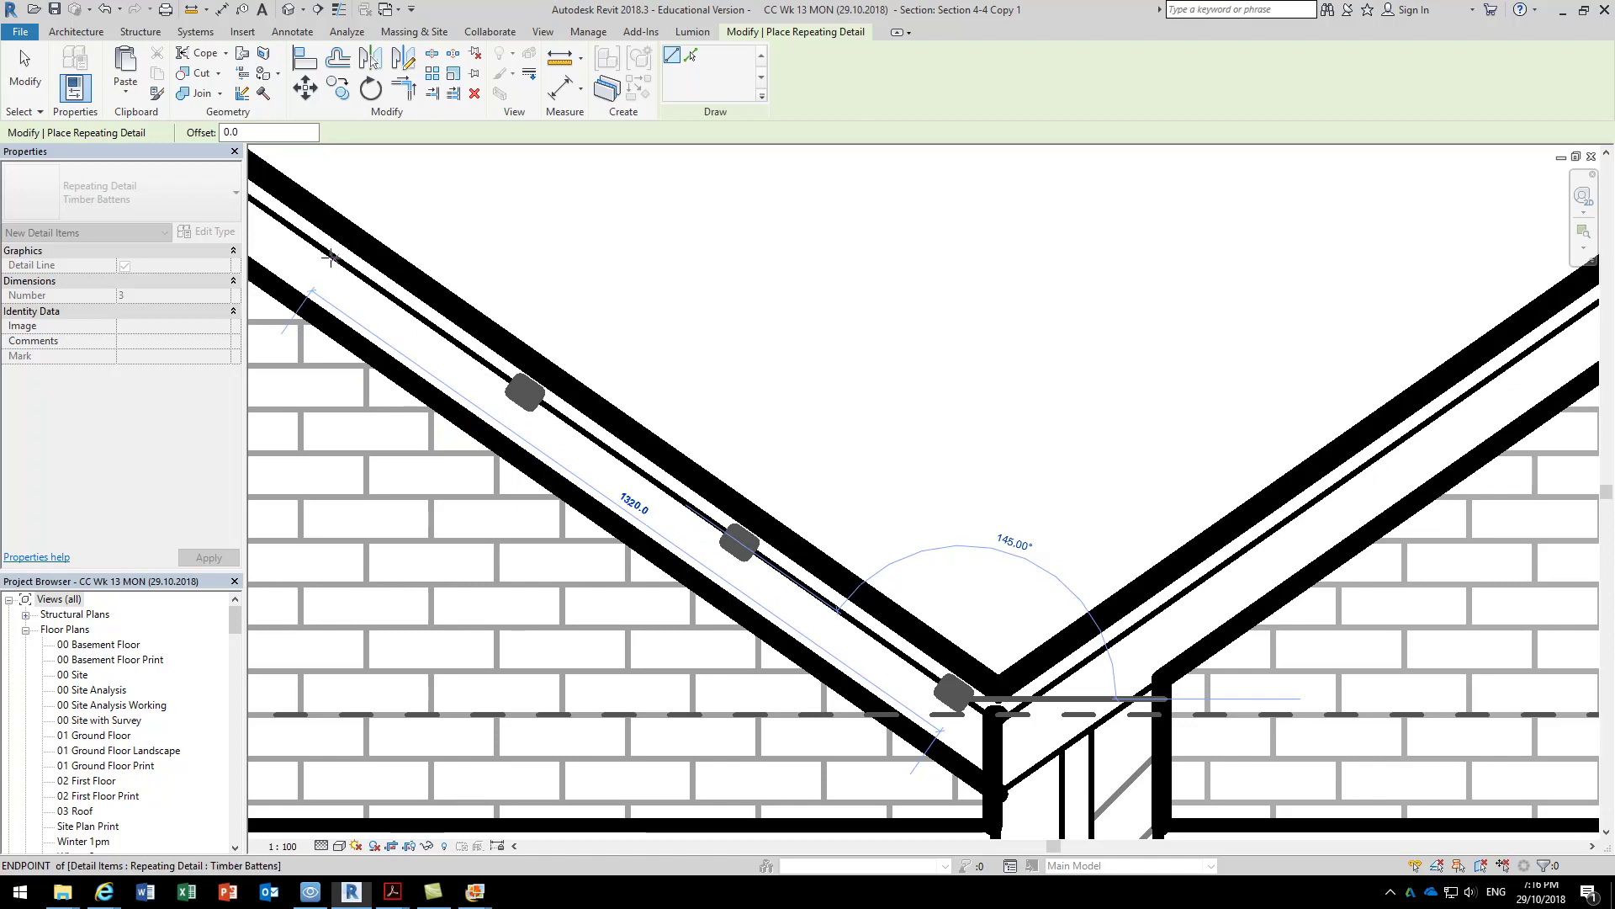
right_click(567, 251)
left_click(623, 257)
right_click(595, 260)
left_click(646, 276)
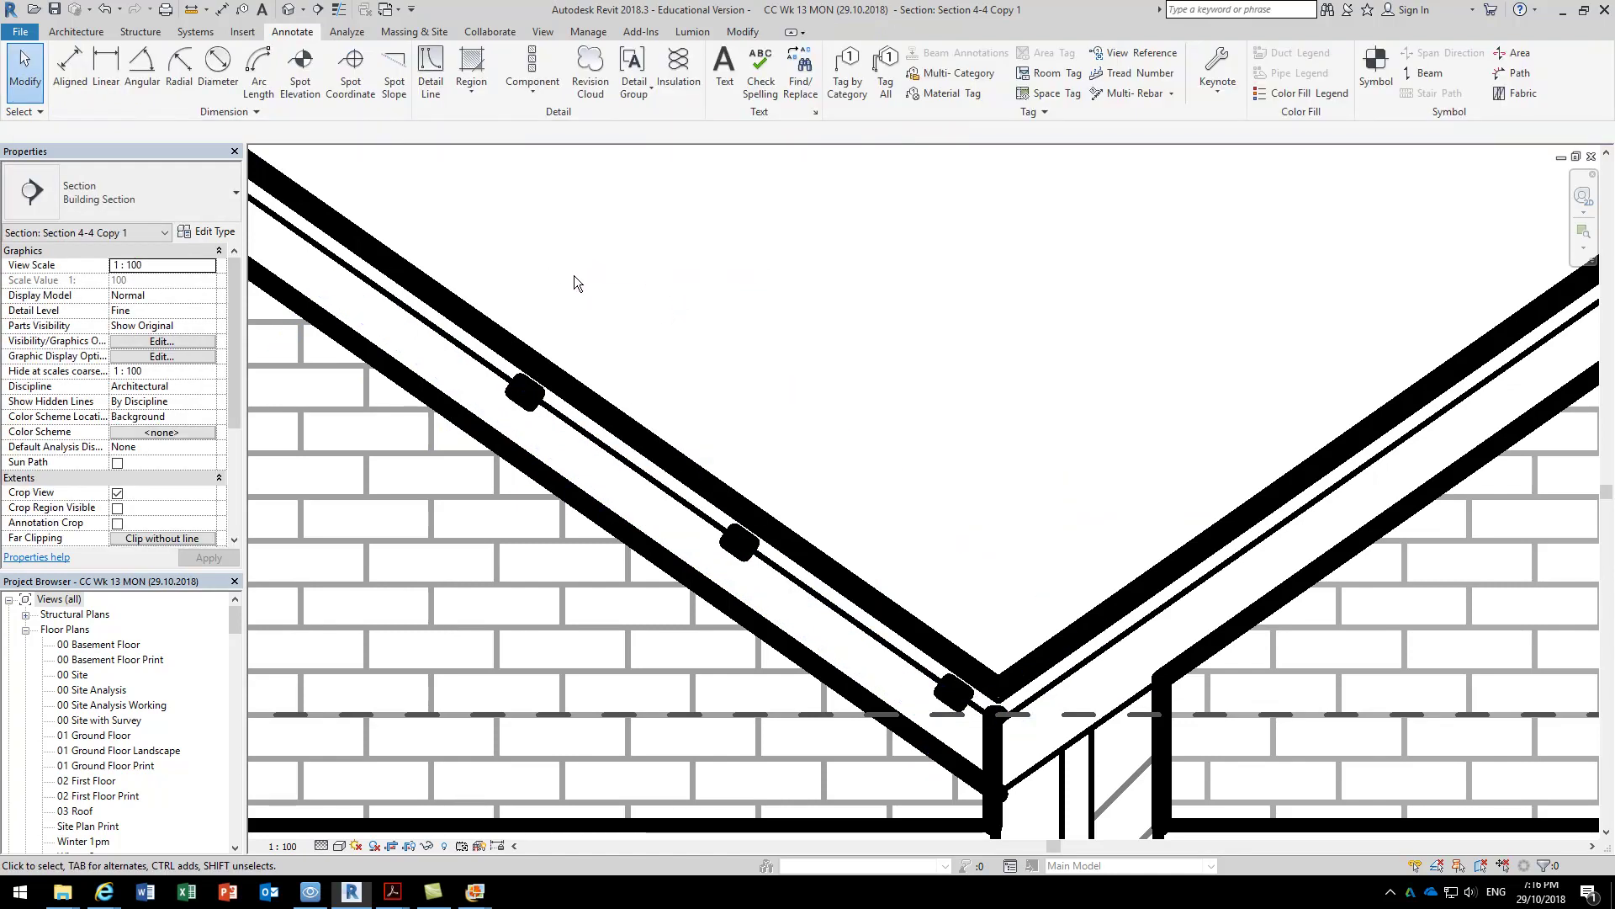
Move the Timber Battens row slightly up so it sits between the left roof slope's inner line and its upper surface.
middle_click_drag(585, 287, 559, 270)
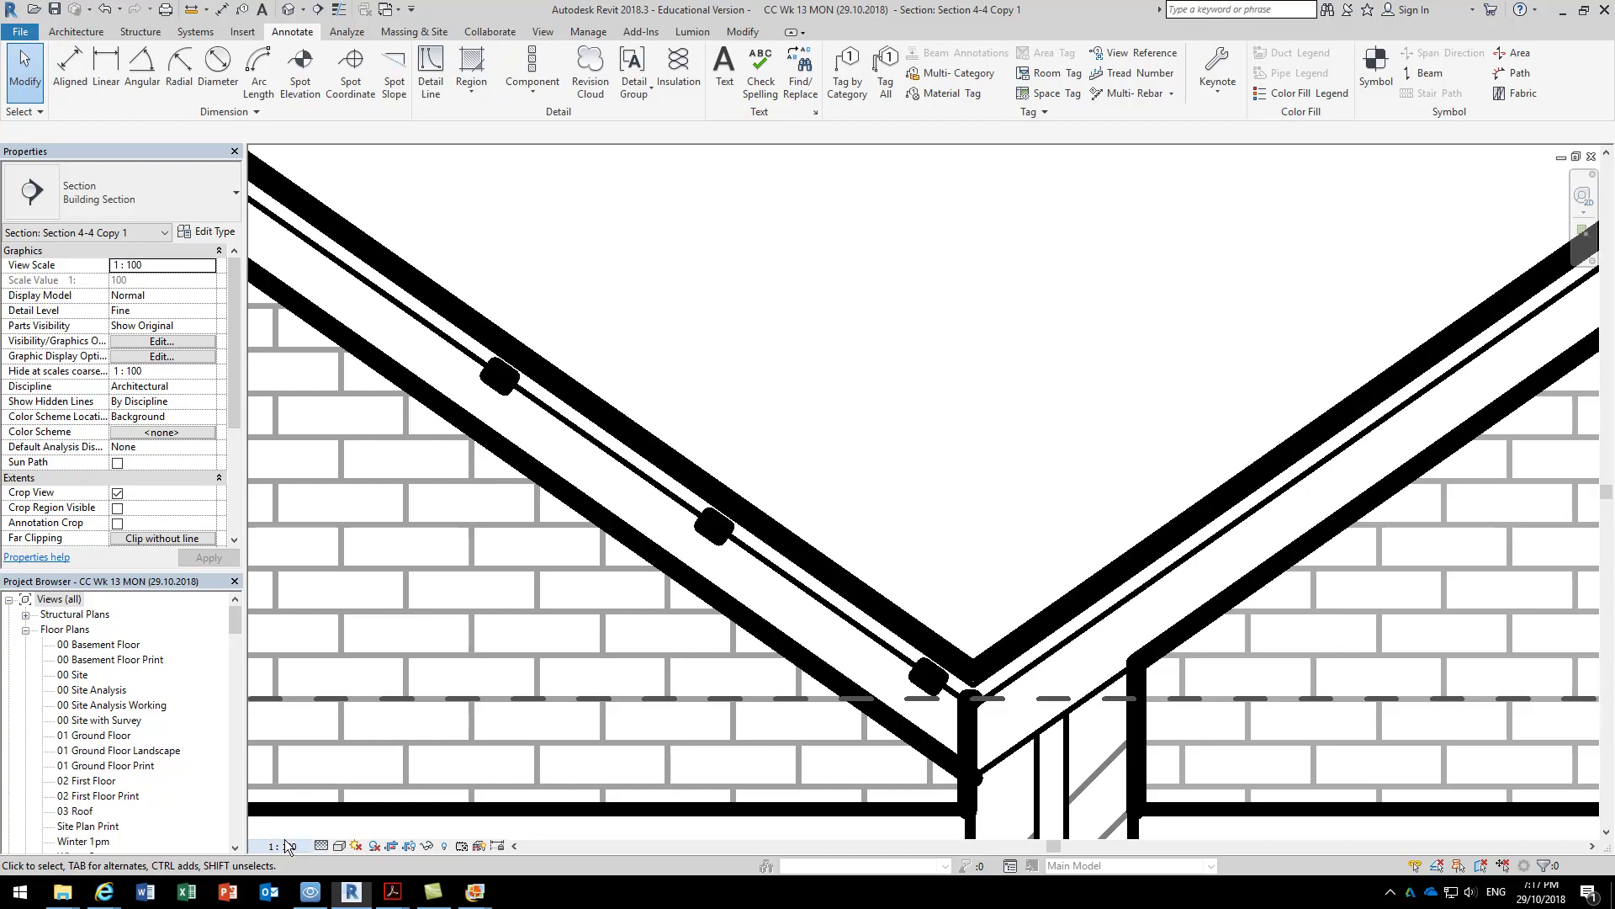
left_click(719, 547)
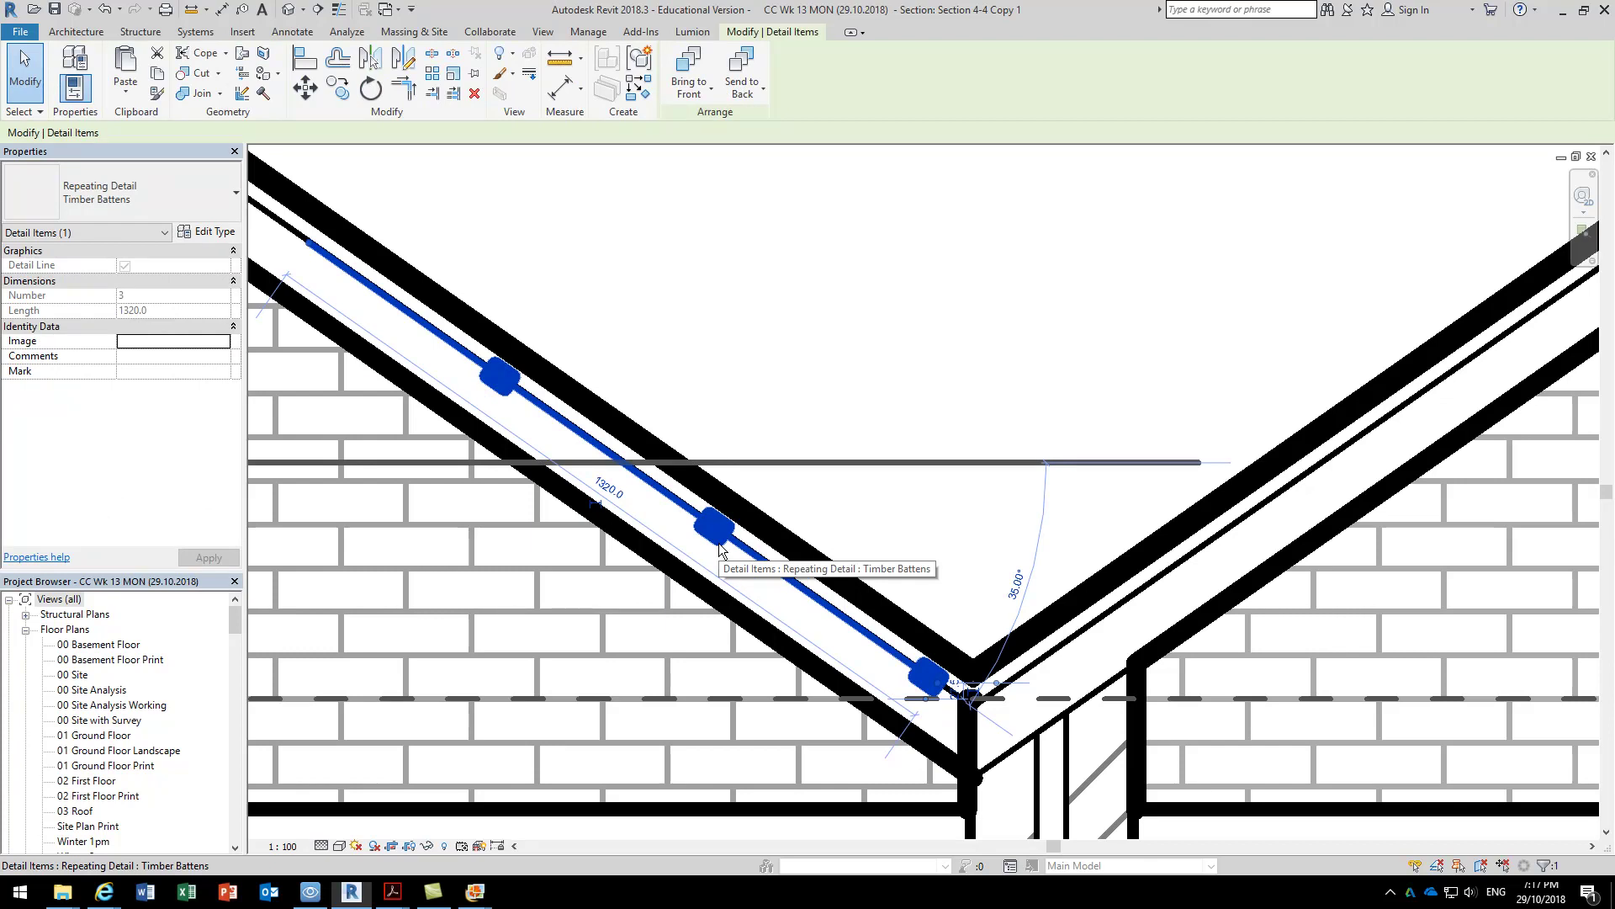
left_click(306, 89)
scroll(724, 543, "up", 3)
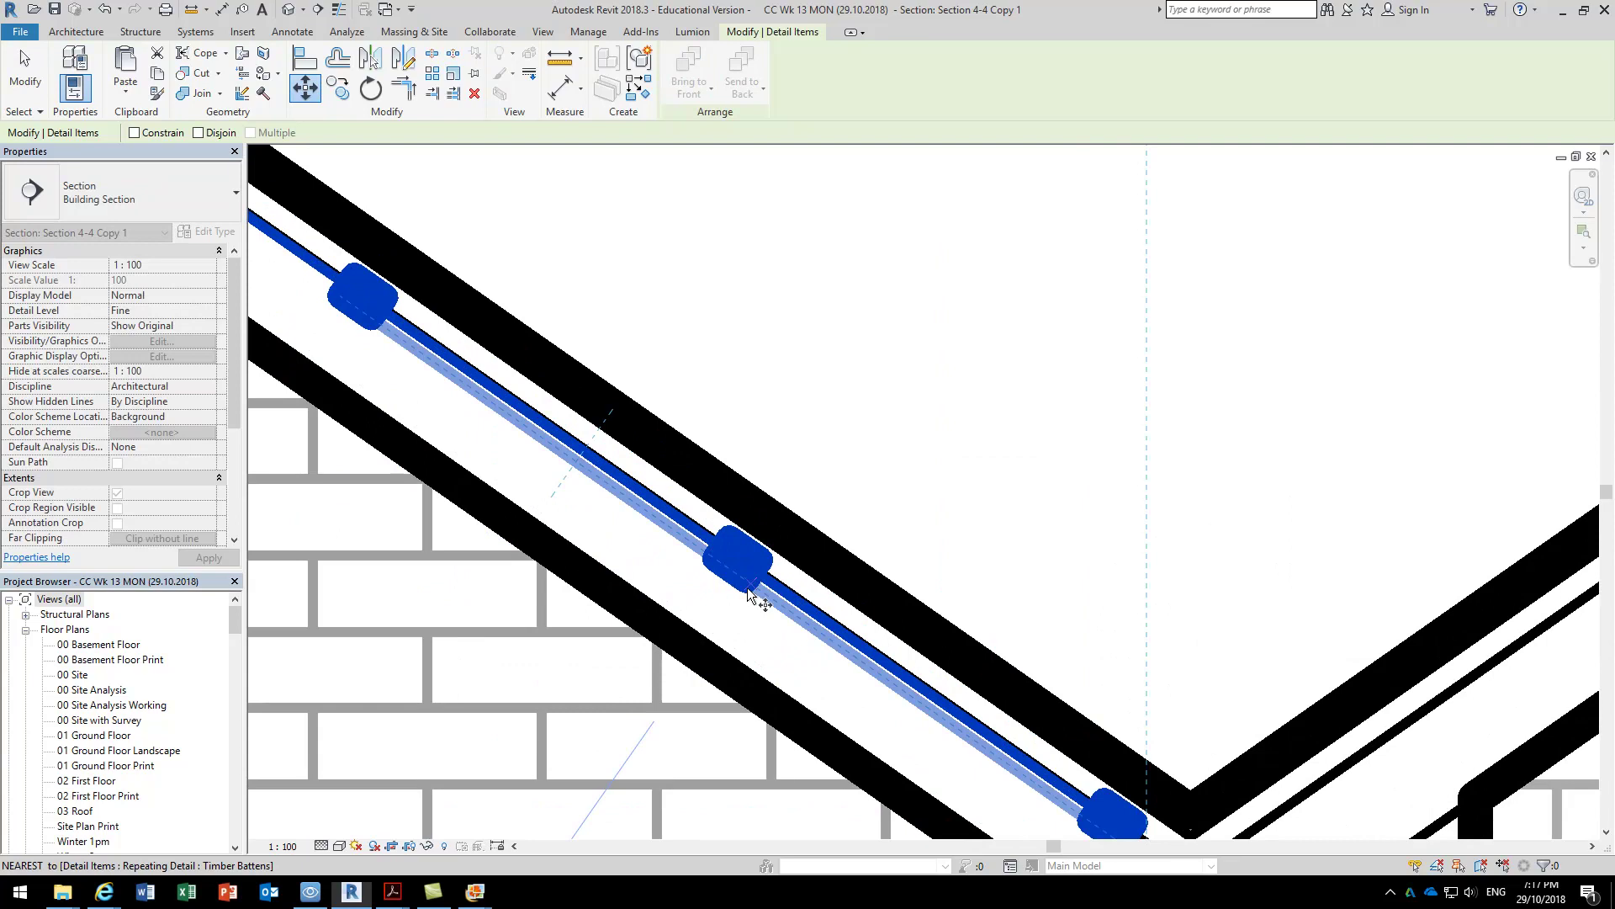
left_click(750, 581)
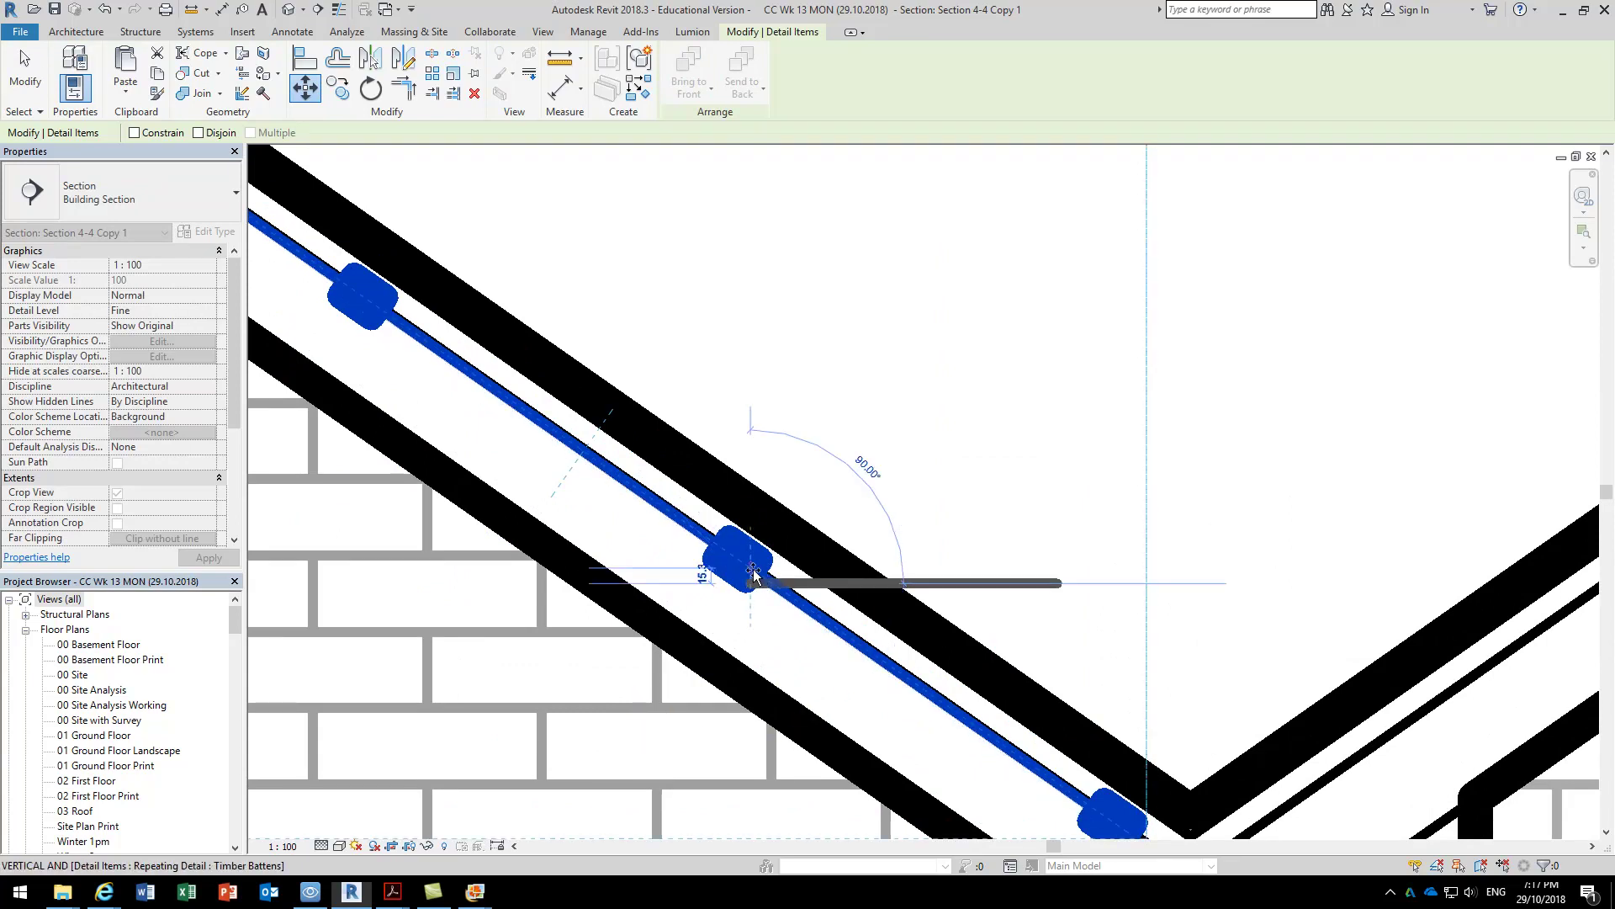
left_click(757, 569)
key("Up")
key("Up")
key("Up")
key("Up")
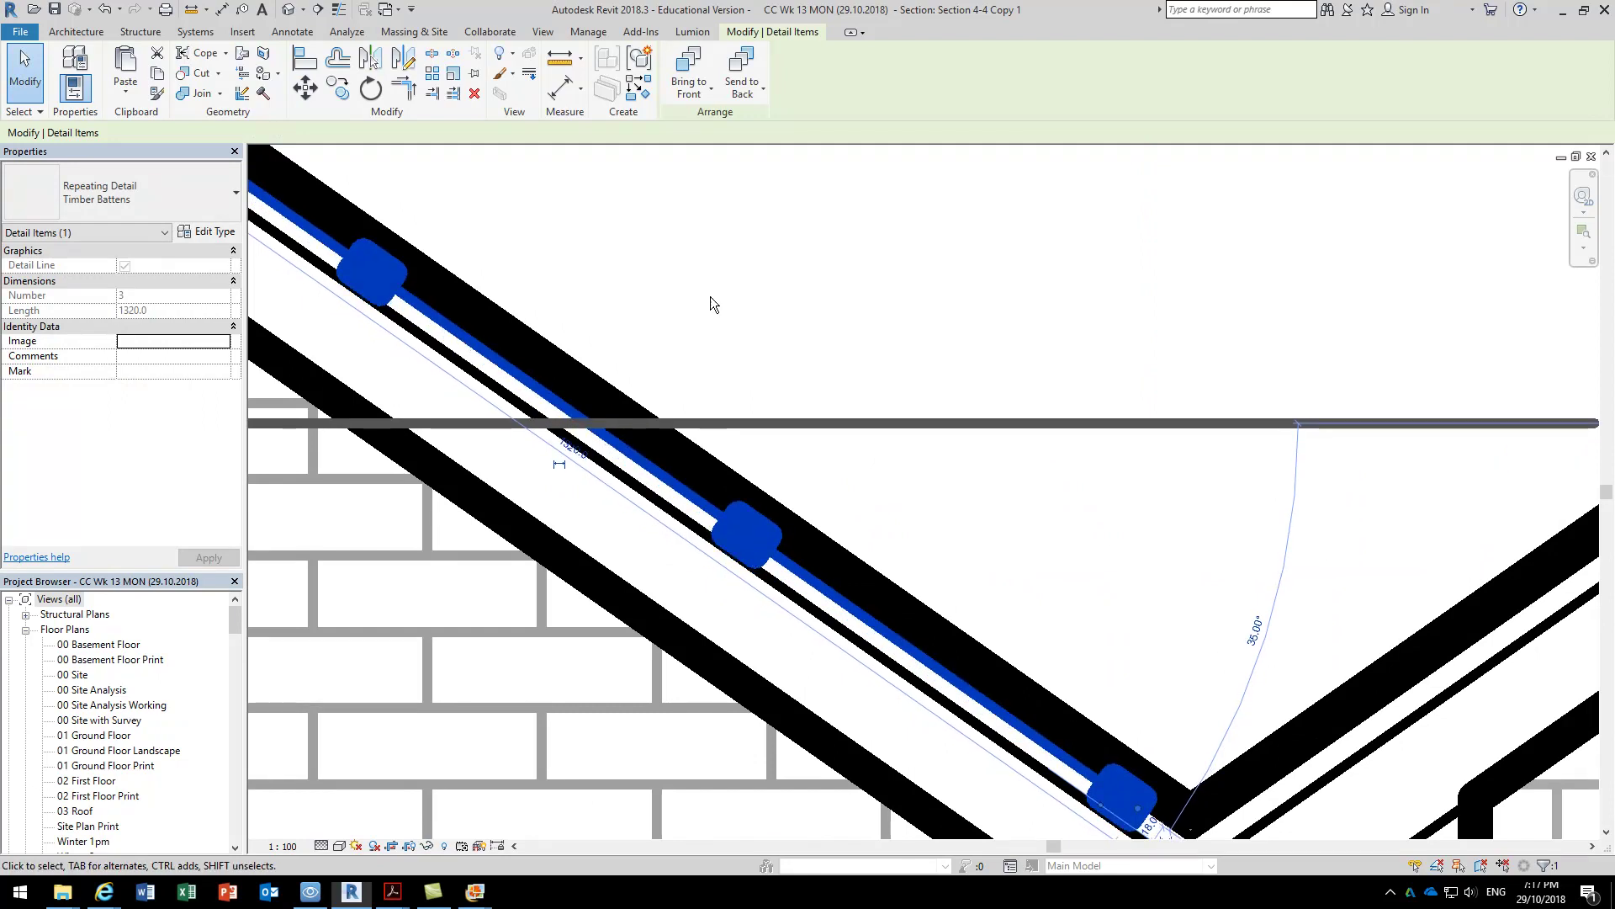
left_click(710, 296)
scroll(710, 293, "down", 5)
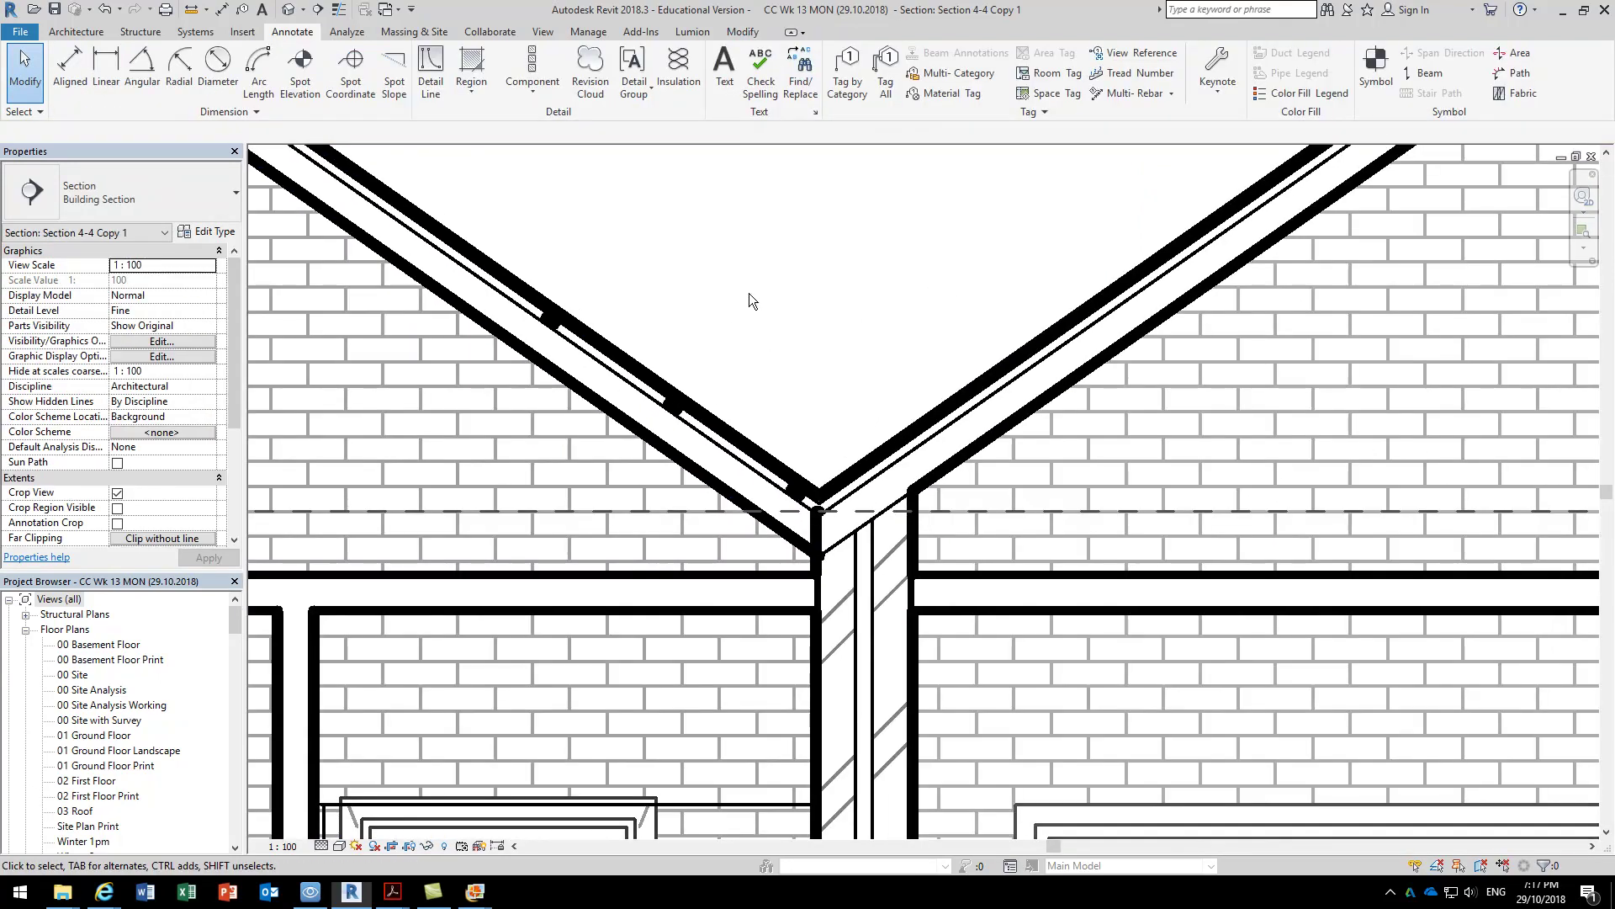
scroll(806, 316, "up", 2)
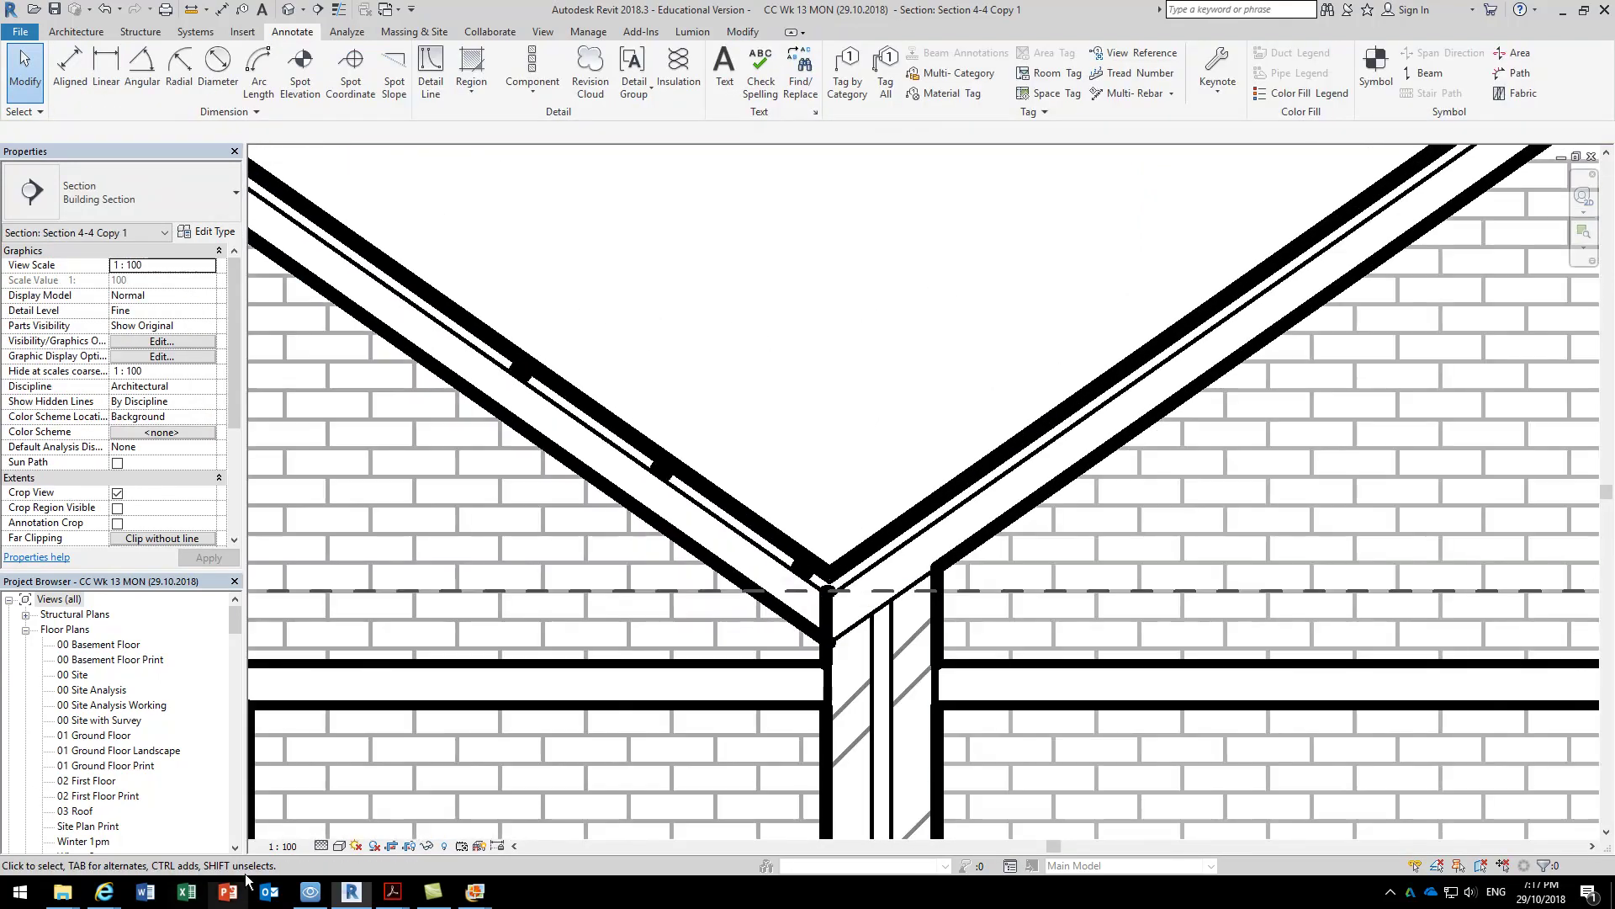
left_click(278, 846)
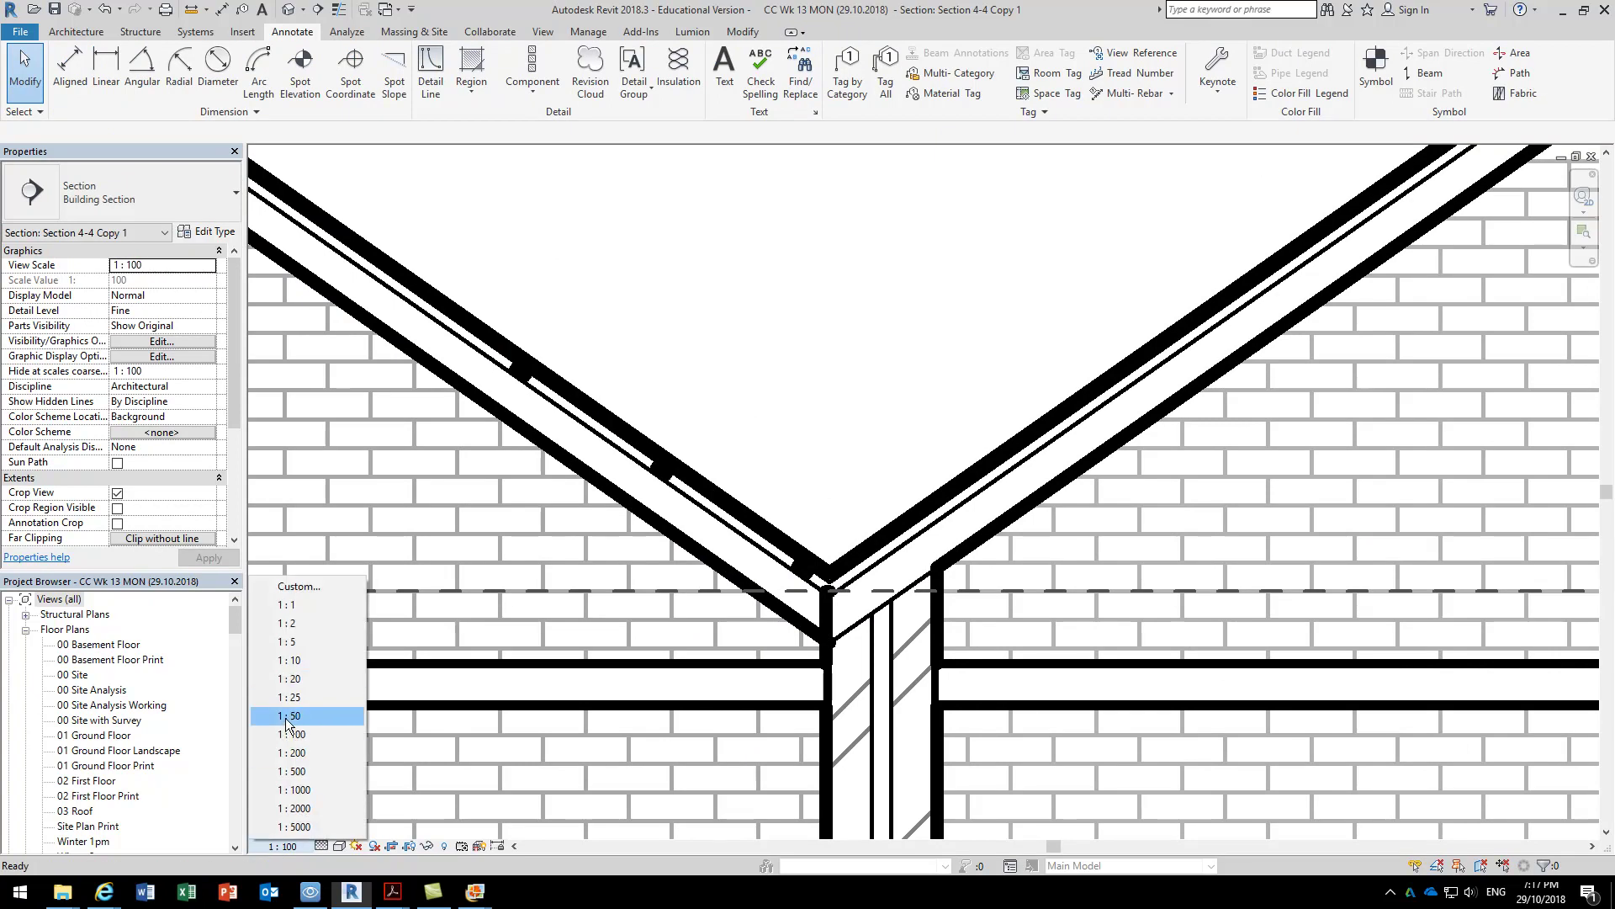
left_click(467, 643)
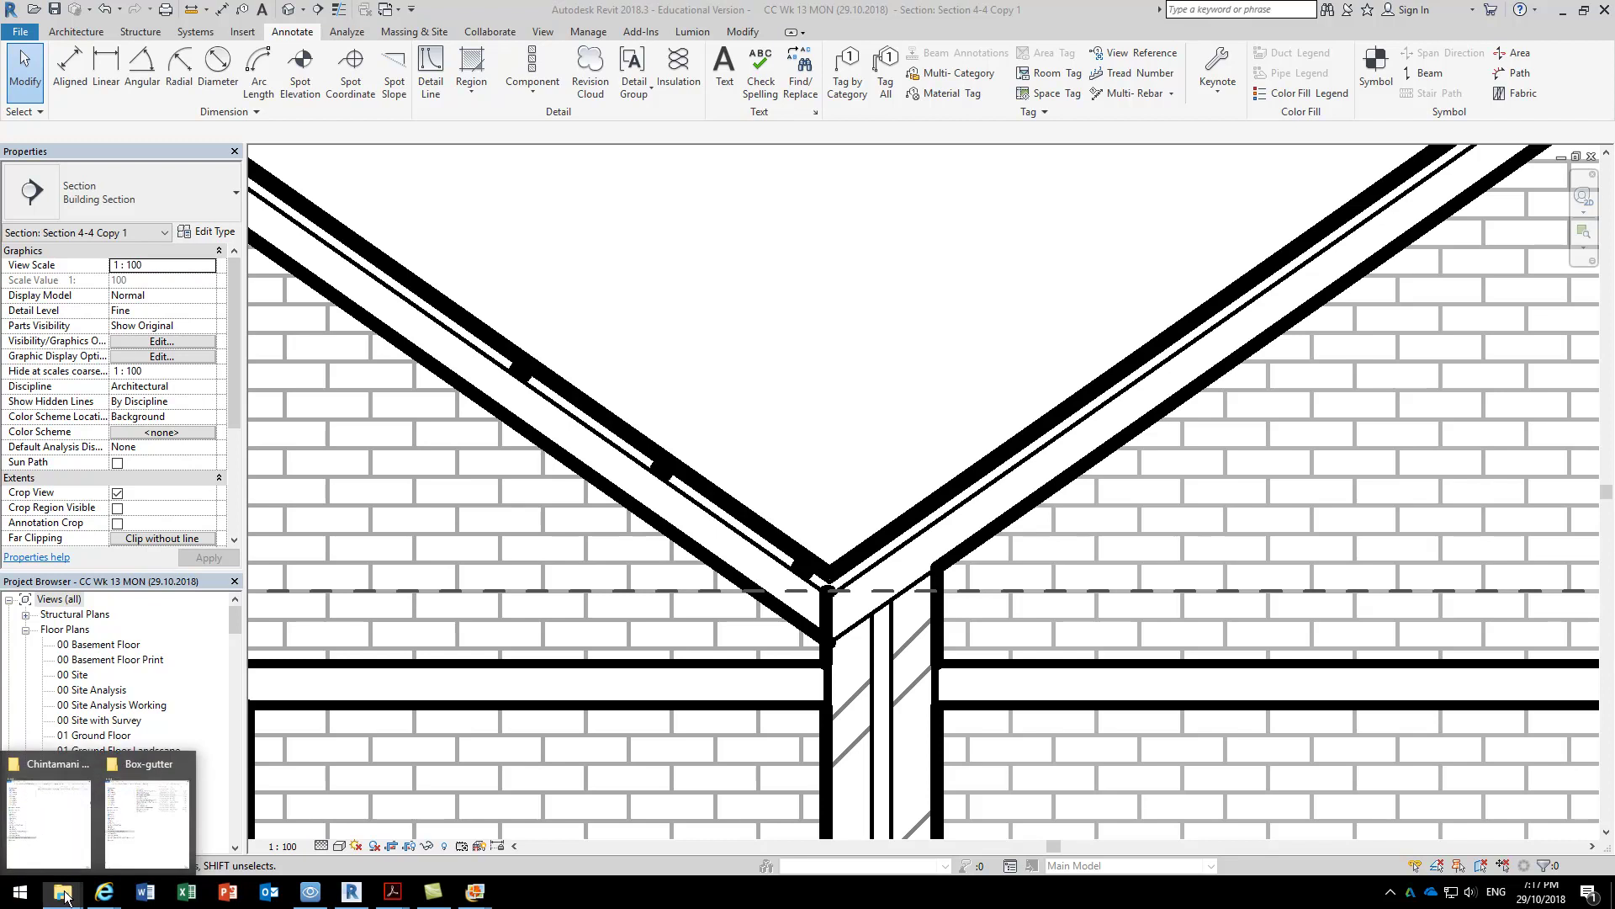
Switch to File Explorer, browse the student resources for the Course Docs folder, and return to the Revit section.
mouse_move(66, 896)
mouse_move(46, 809)
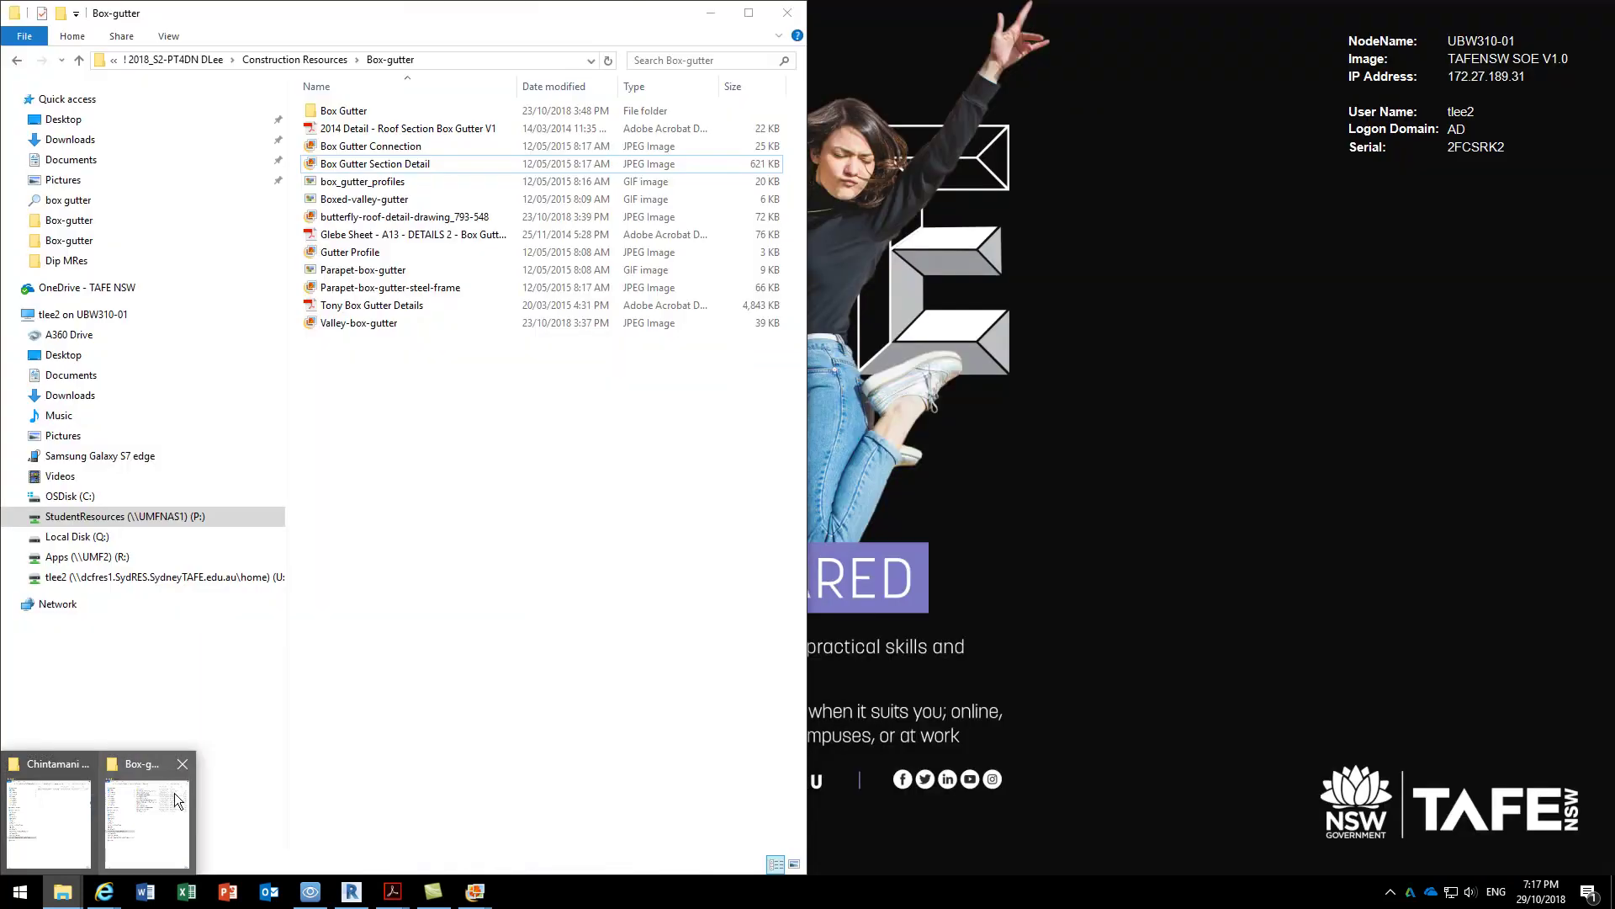
left_click(147, 822)
left_click(191, 517)
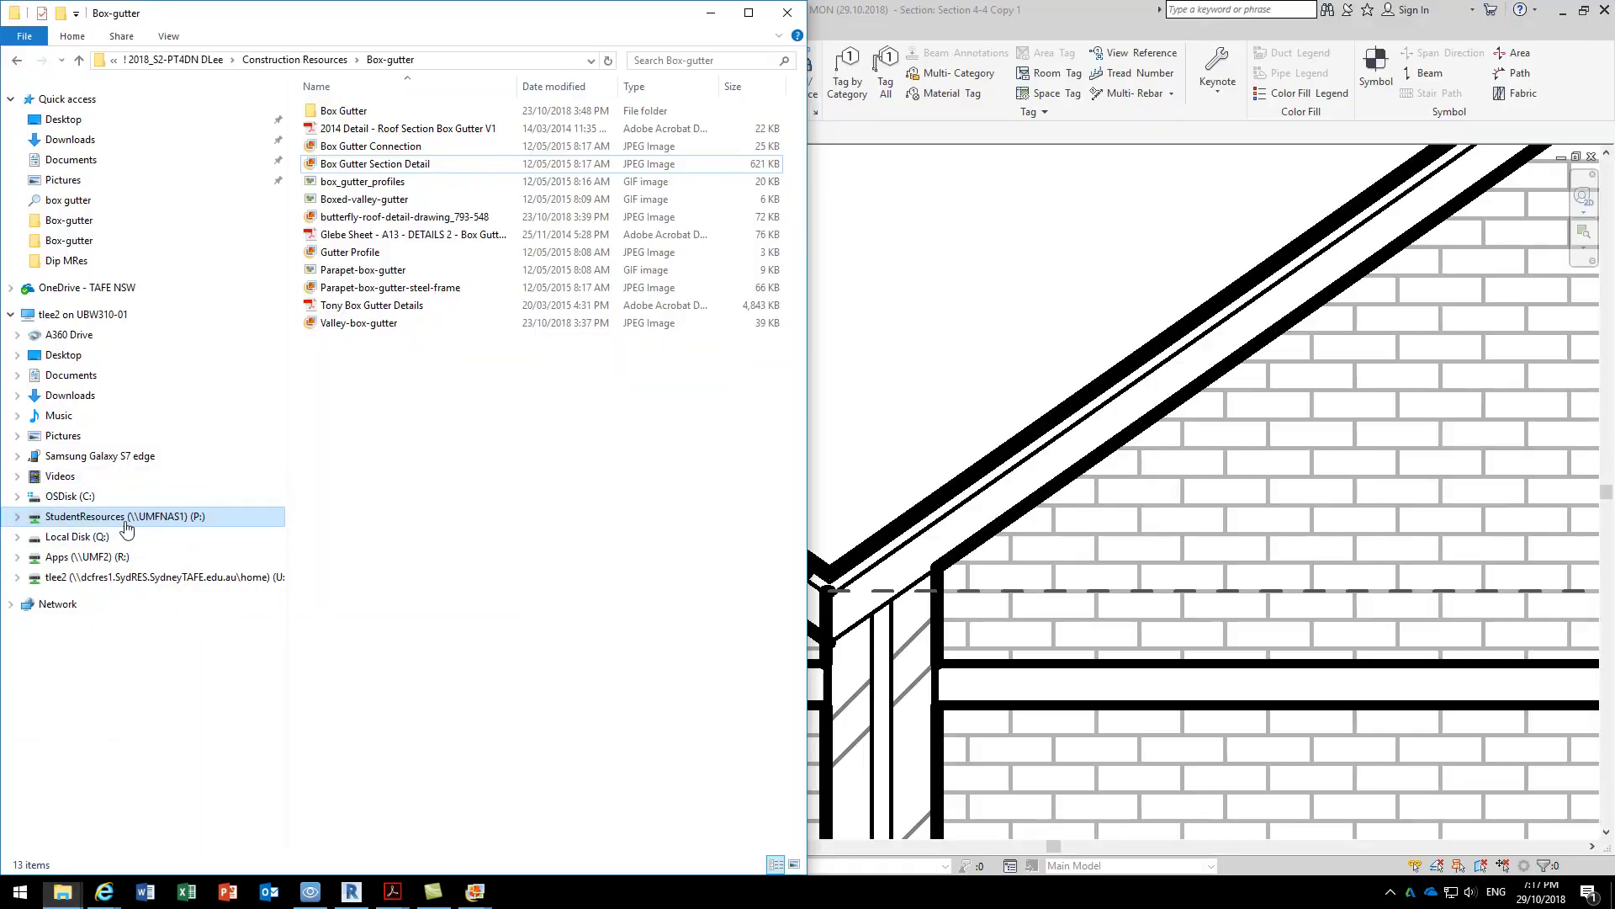
double_click(409, 210)
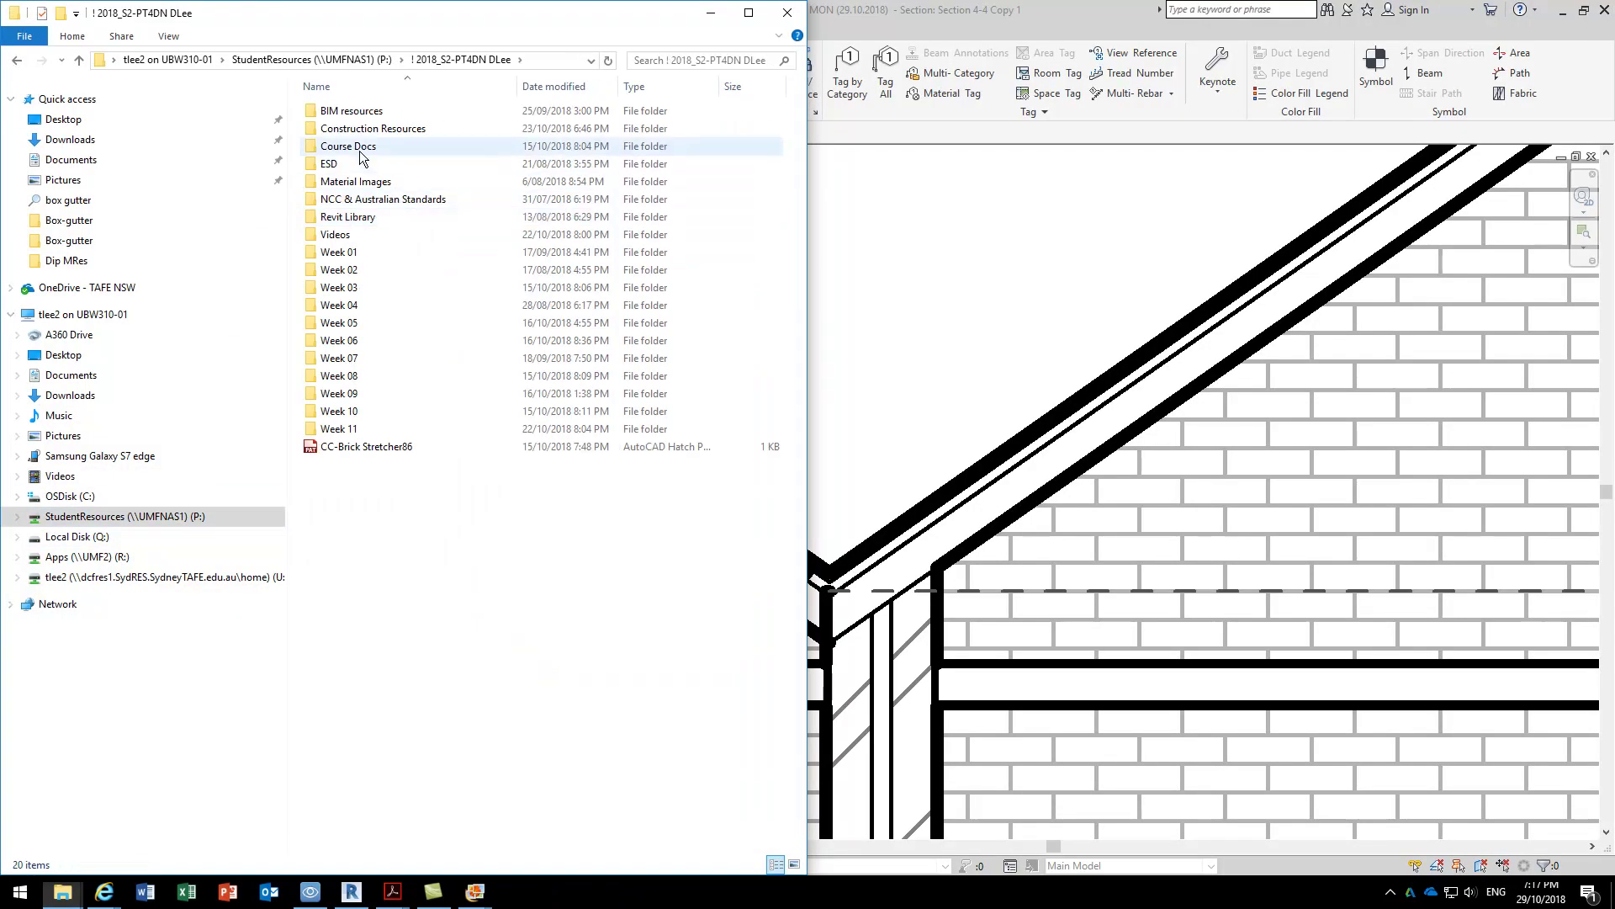
double_click(361, 152)
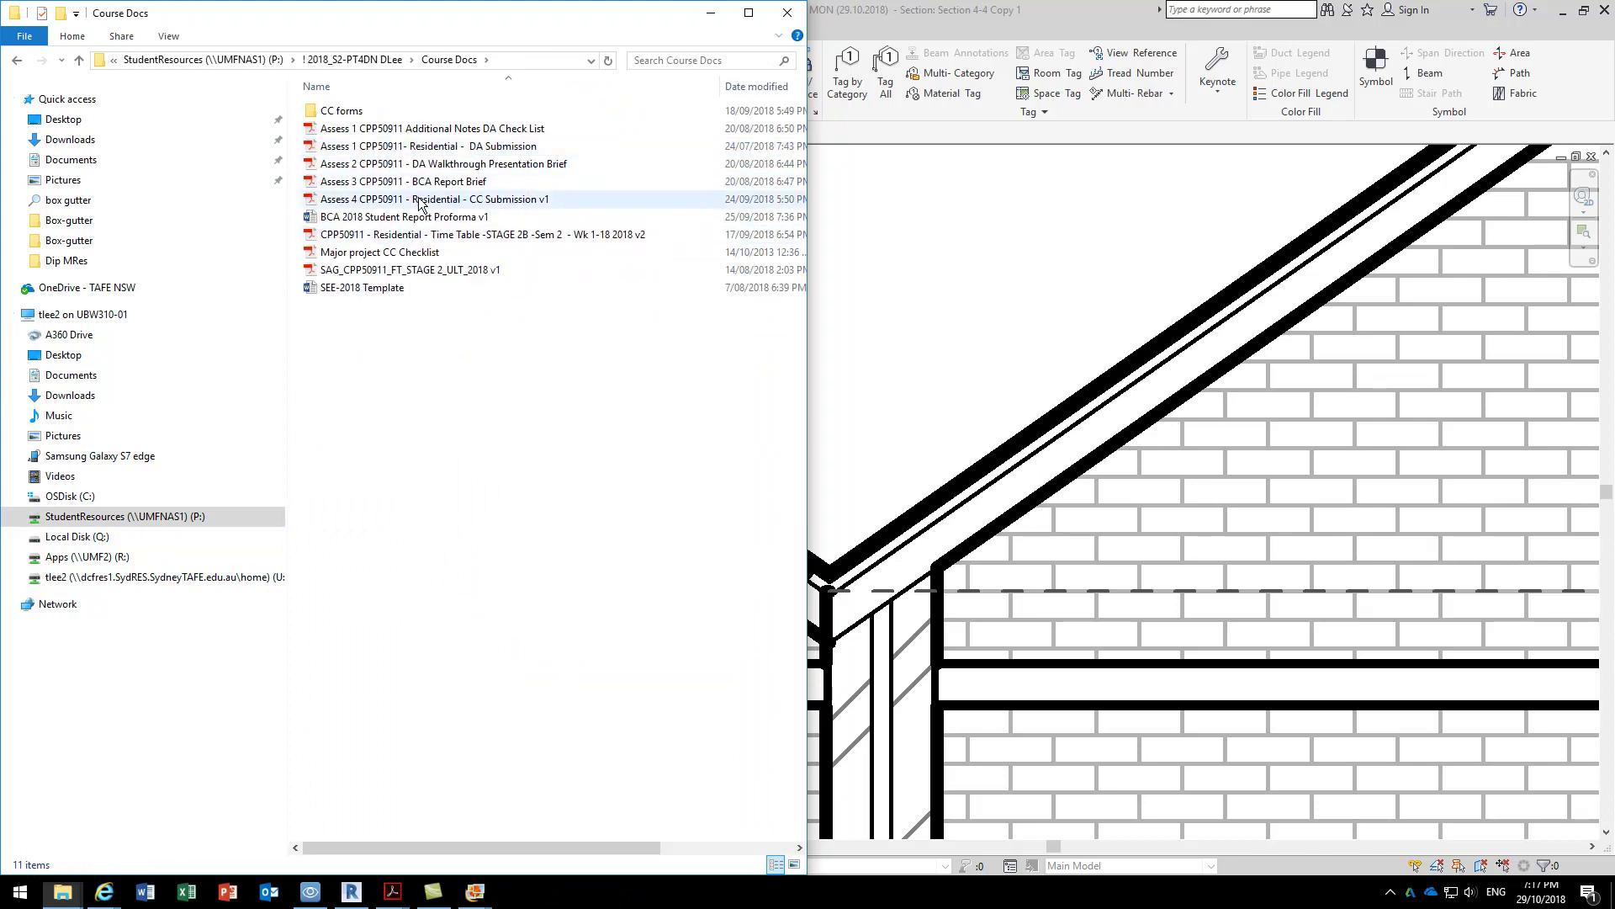
left_click(711, 13)
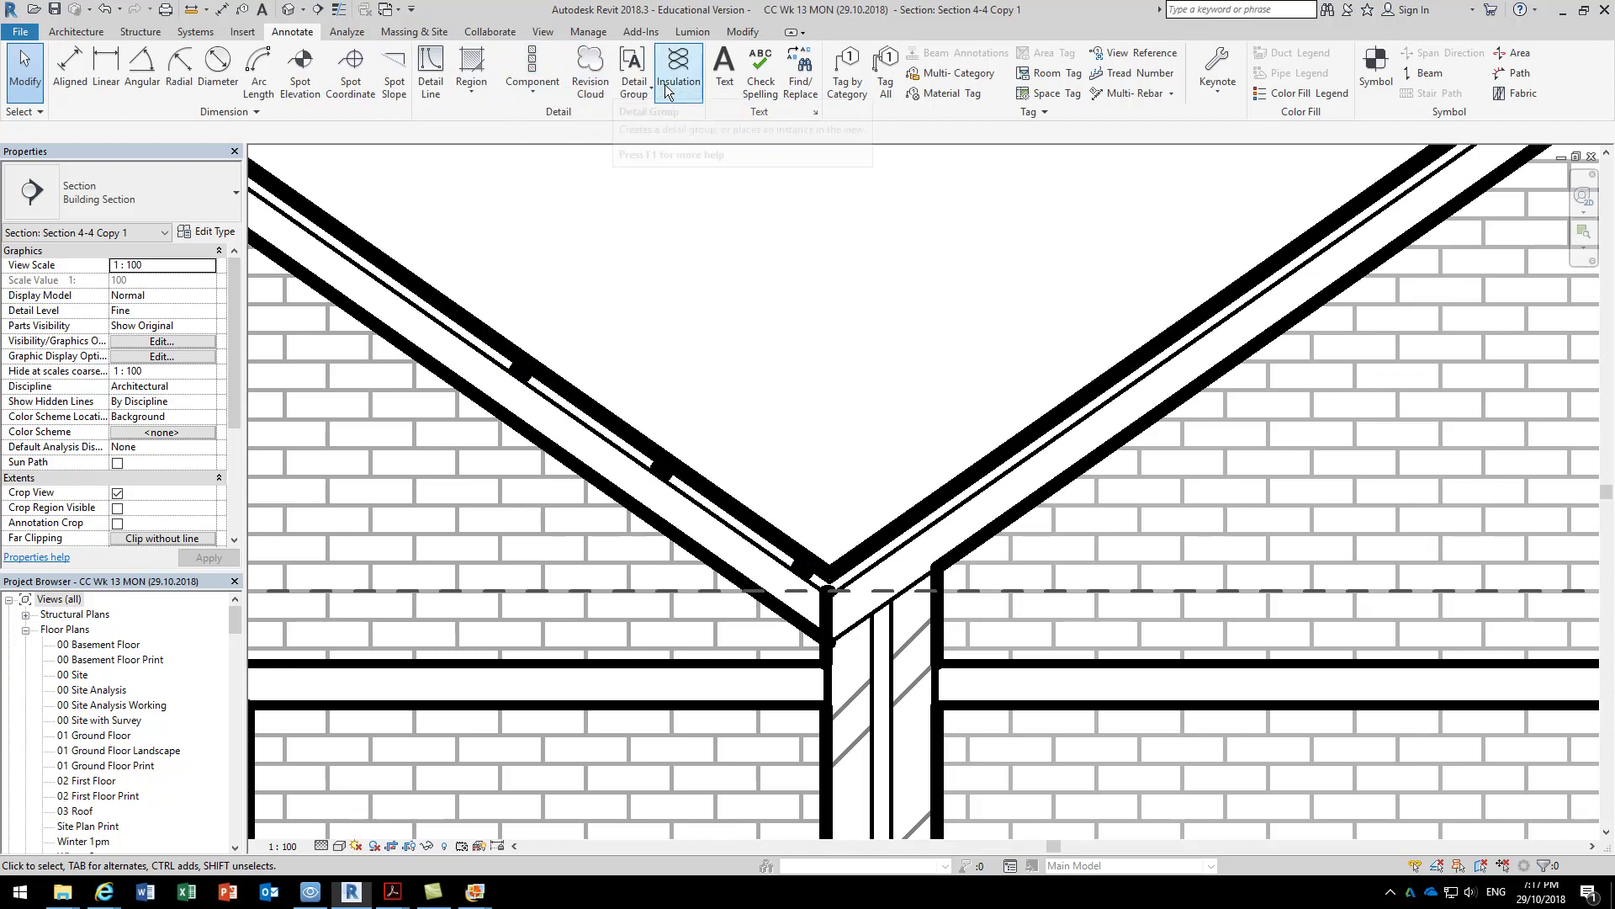
Create a rectangular callout around the roof valley and the top of the party wall in Section 4-4 Copy 1.
left_click(539, 34)
left_click(608, 95)
left_click(644, 111)
scroll(686, 319, "down", 2)
left_click(566, 261)
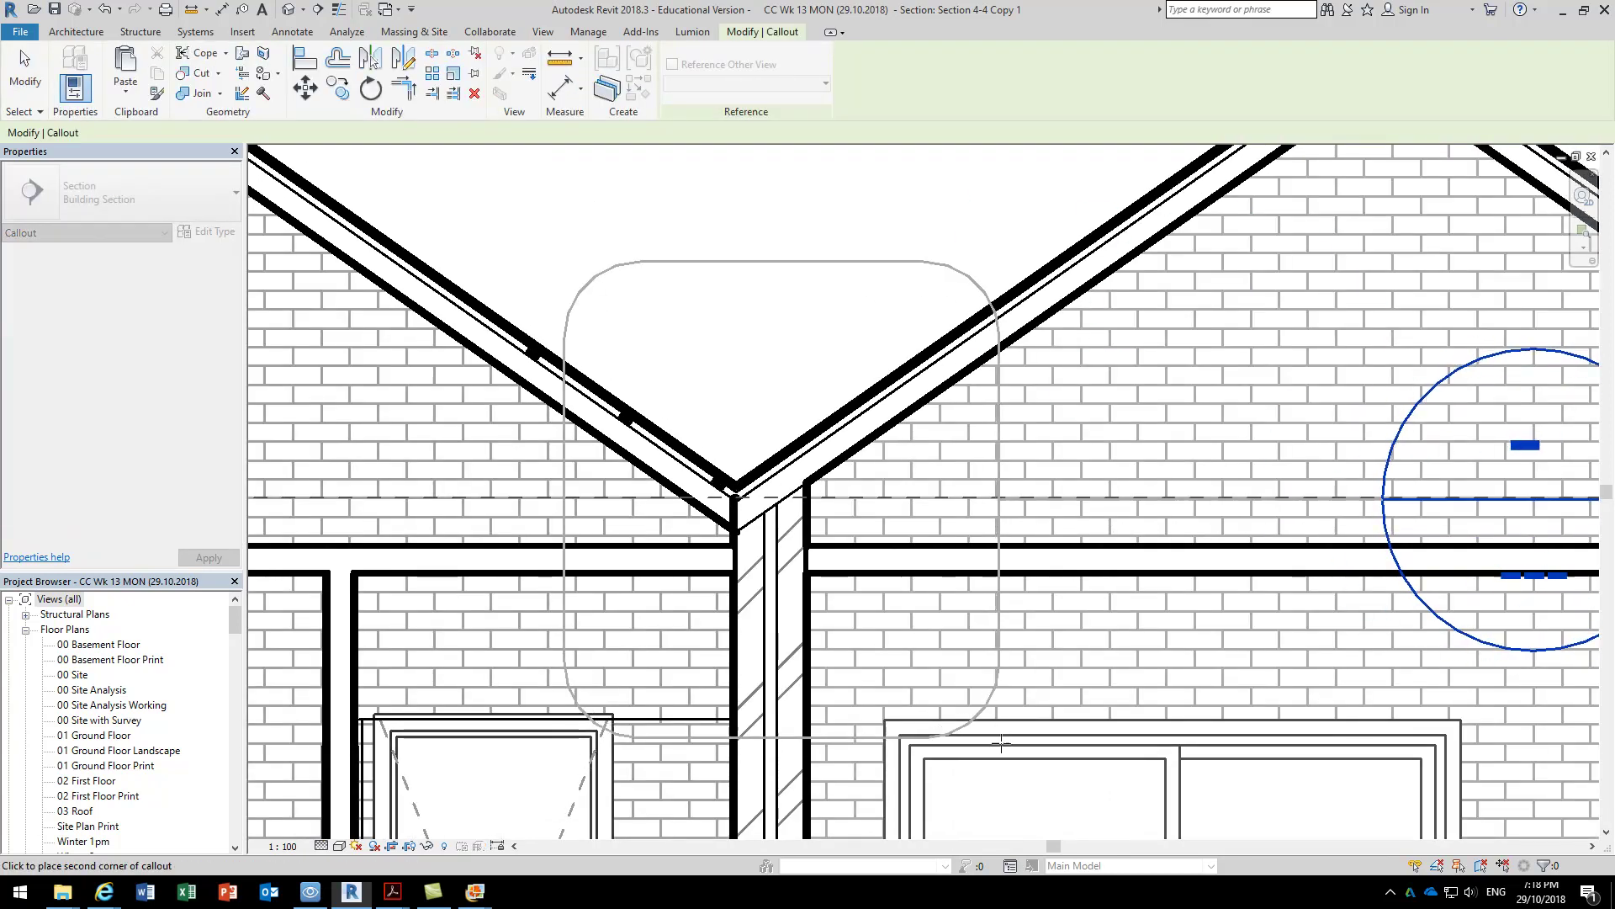
left_click(998, 731)
Open the view of the roof valley callout and set its detail level to Fine.
left_click(698, 262)
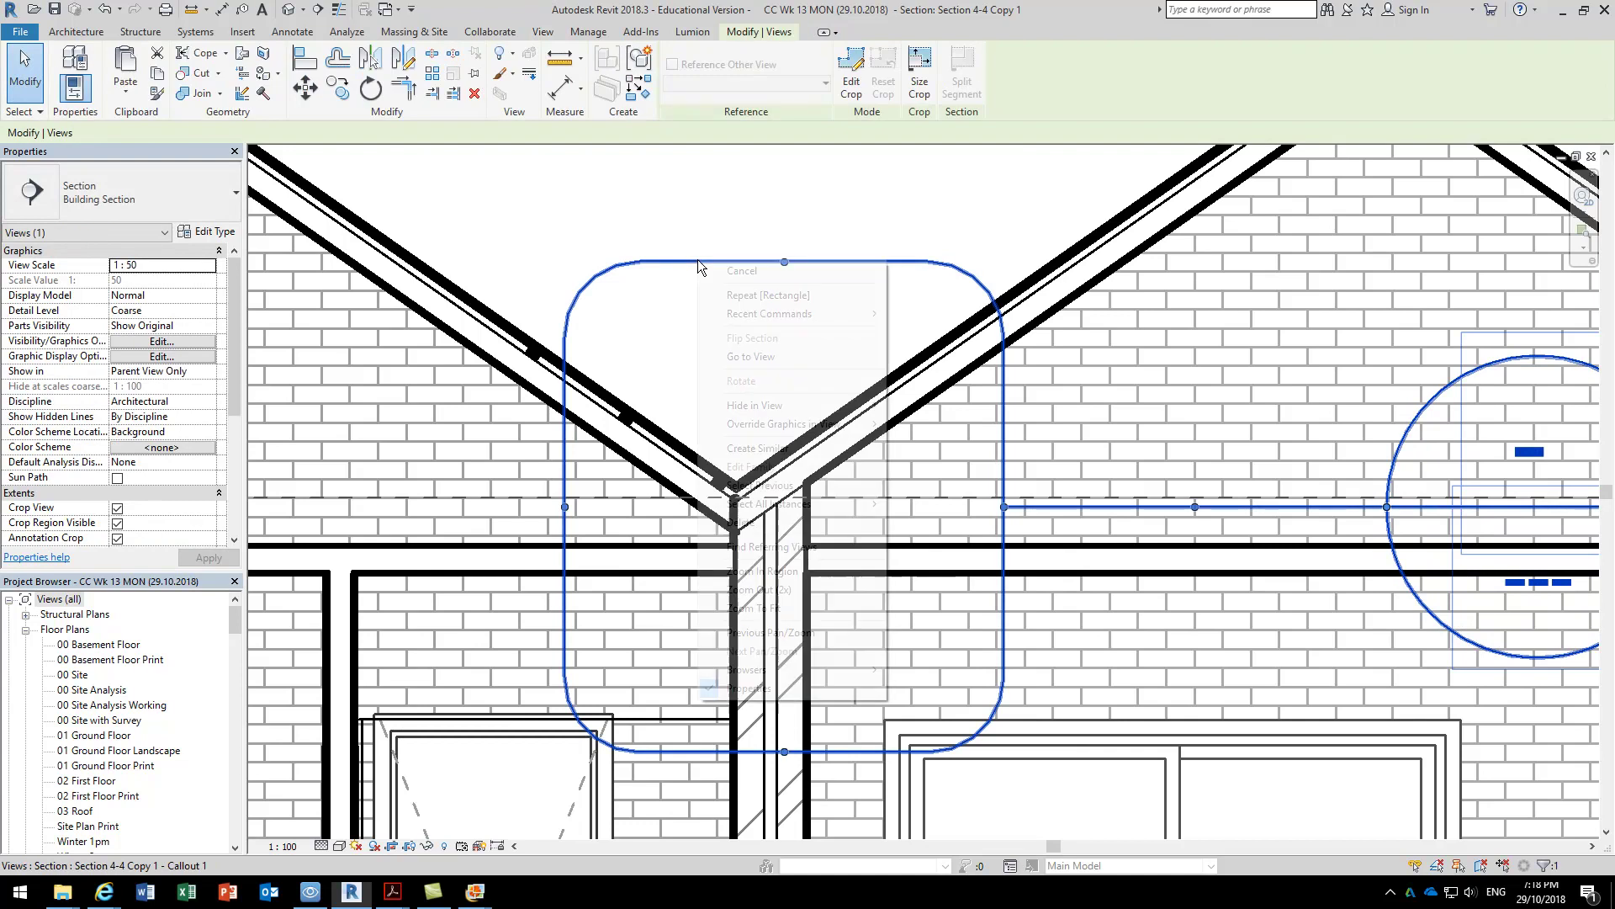
right_click(698, 263)
left_click(749, 362)
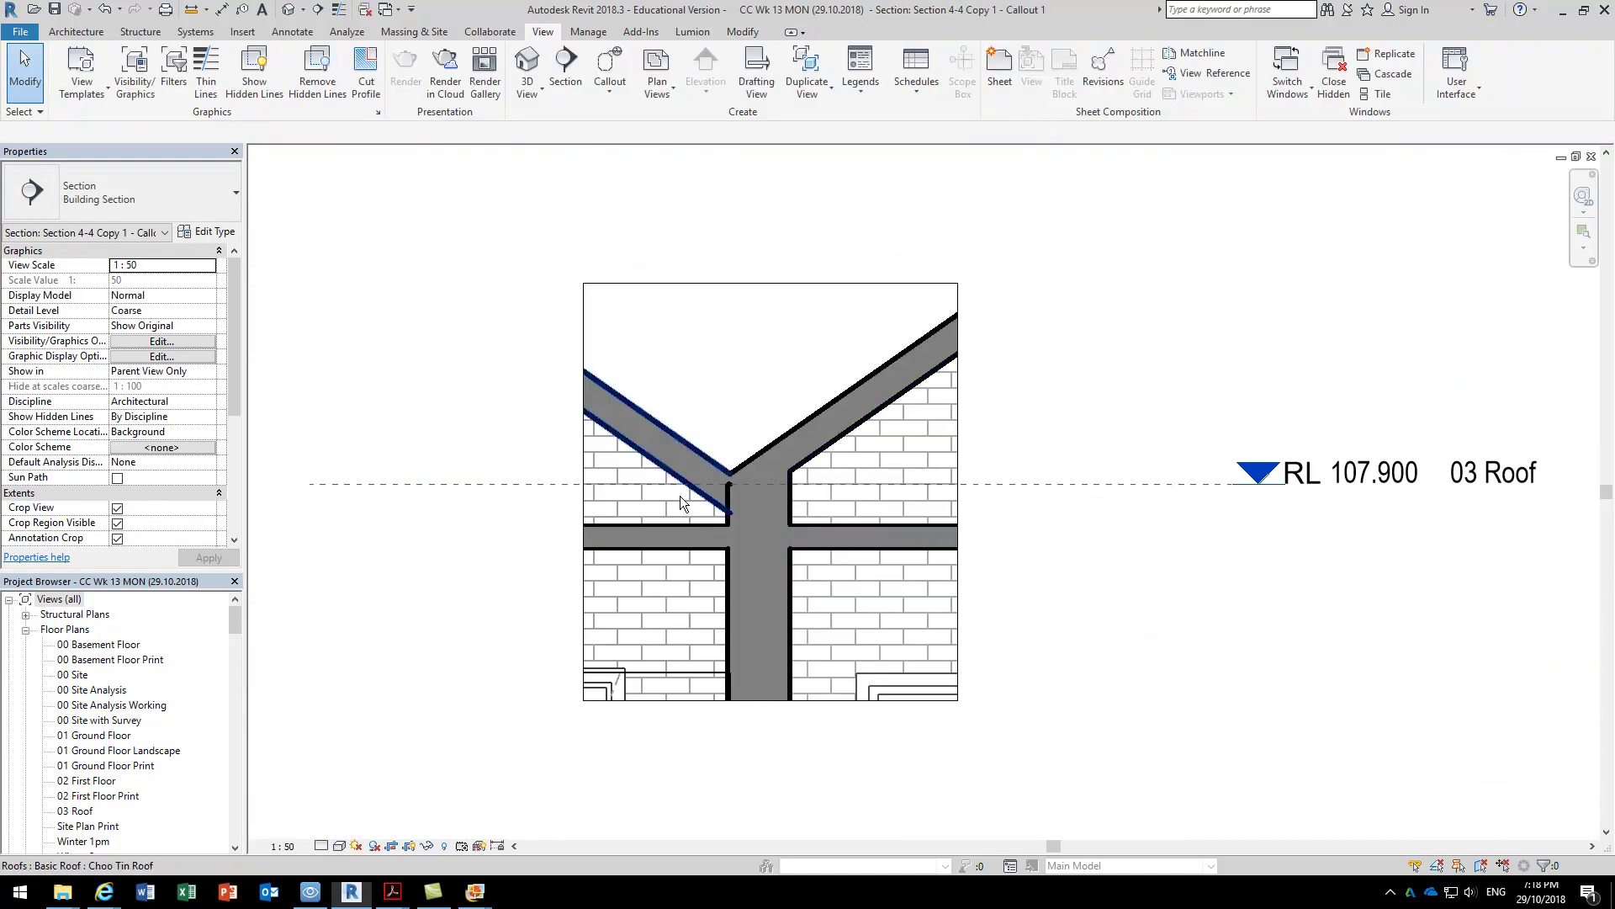
left_click(320, 845)
left_click(339, 831)
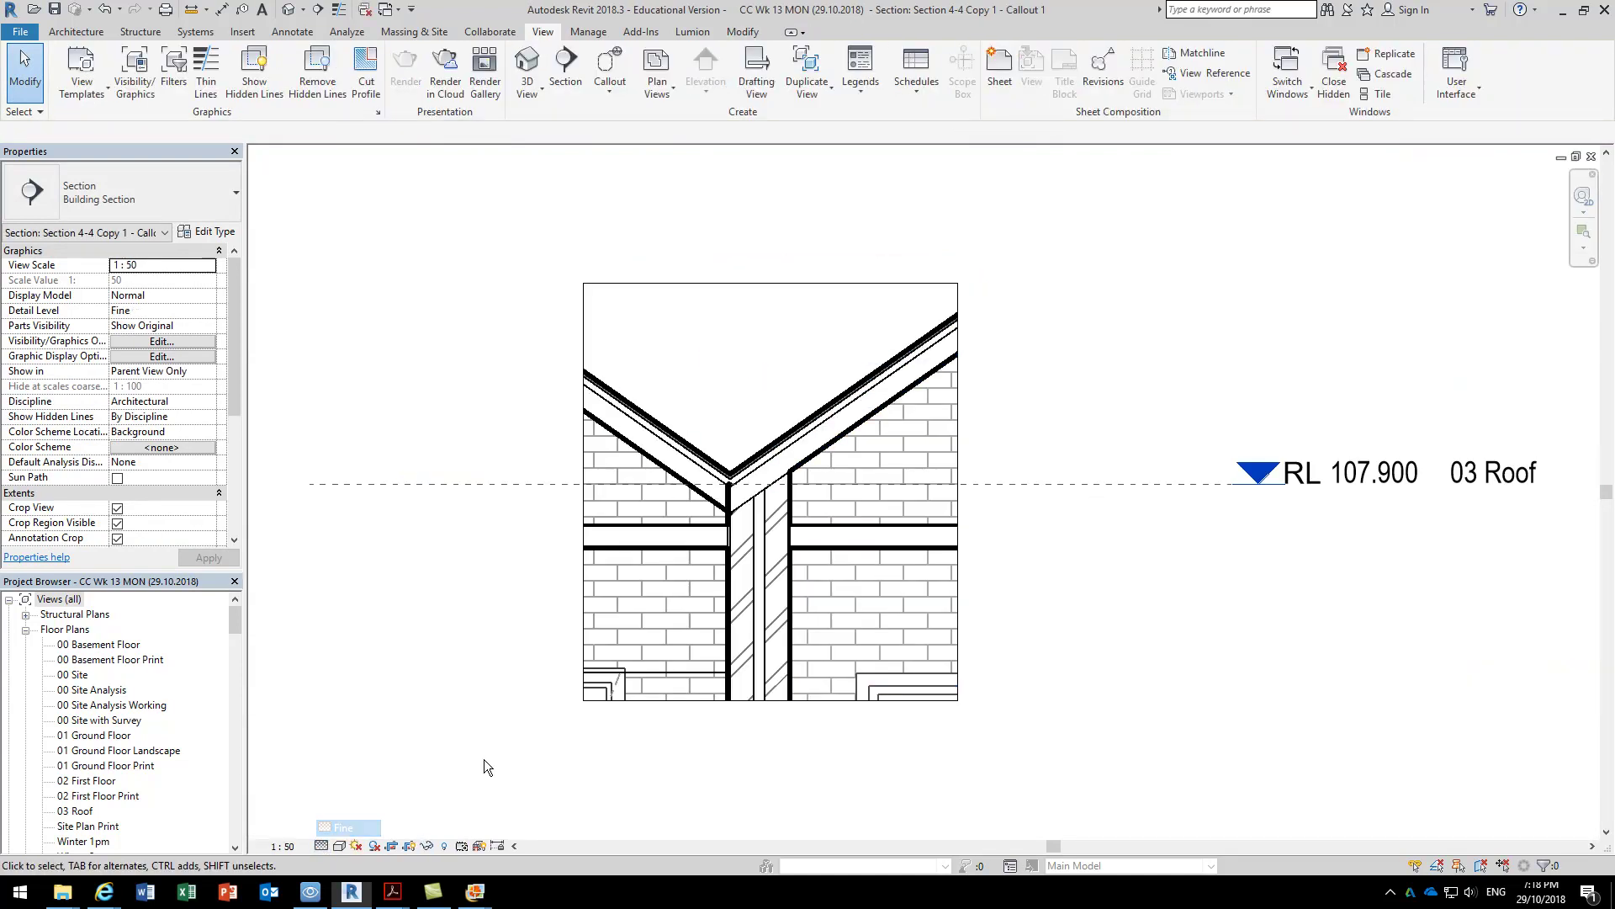
scroll(695, 479, "up", 2)
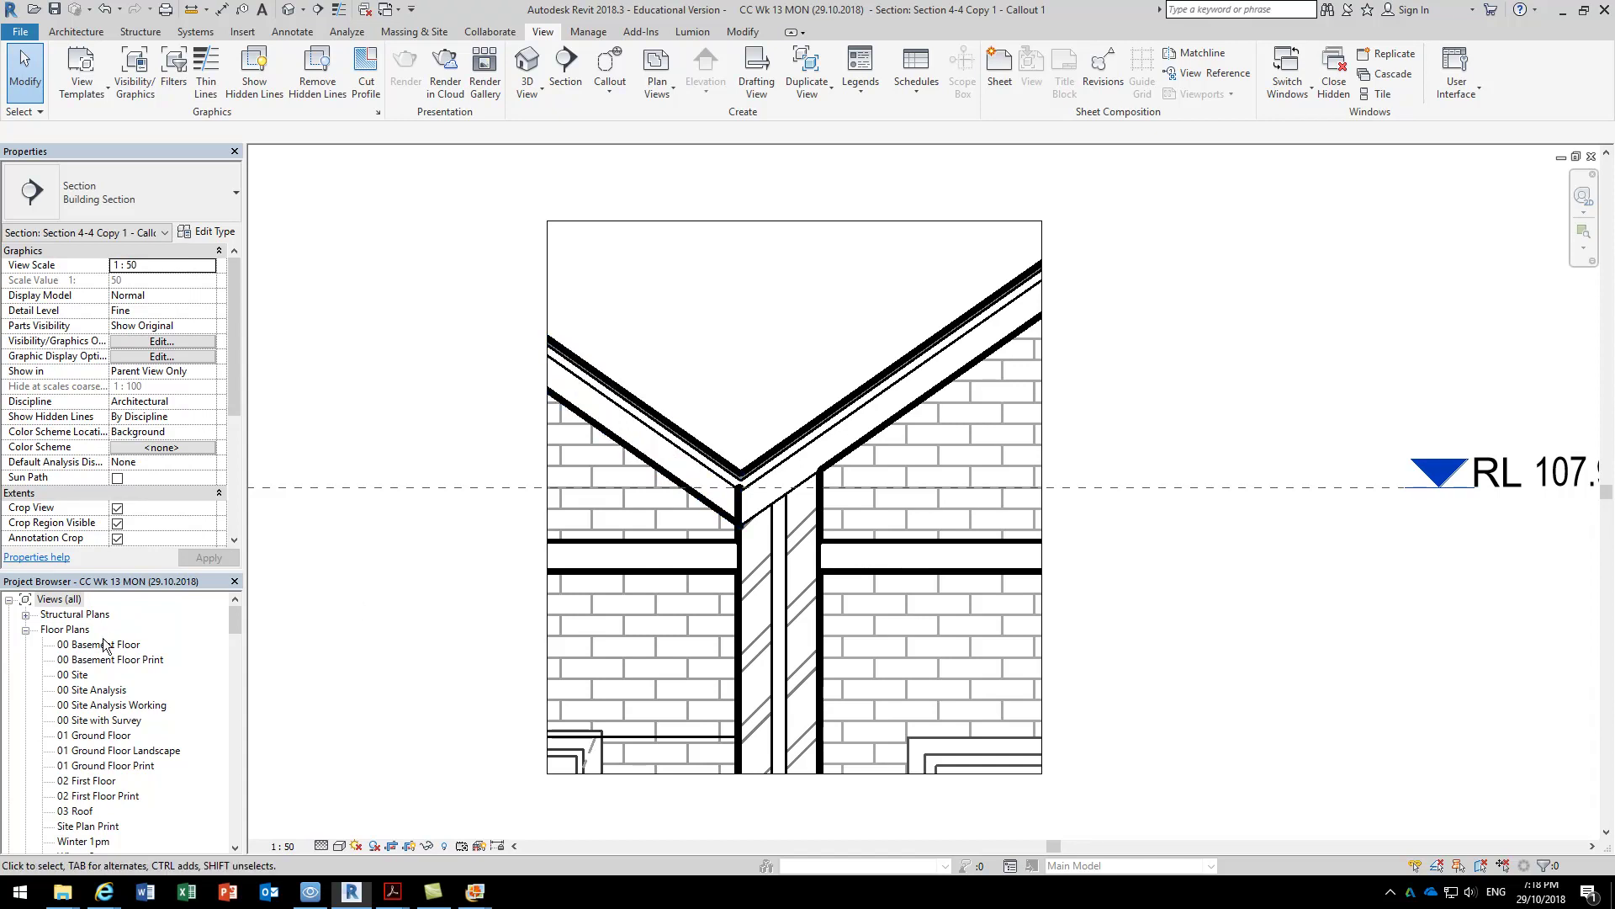
Return to Section 4-4 Copy 1 and select only the Timber Battens row on the left roof slope, filtering out Fascias.
left_click_drag(232, 624, 238, 692)
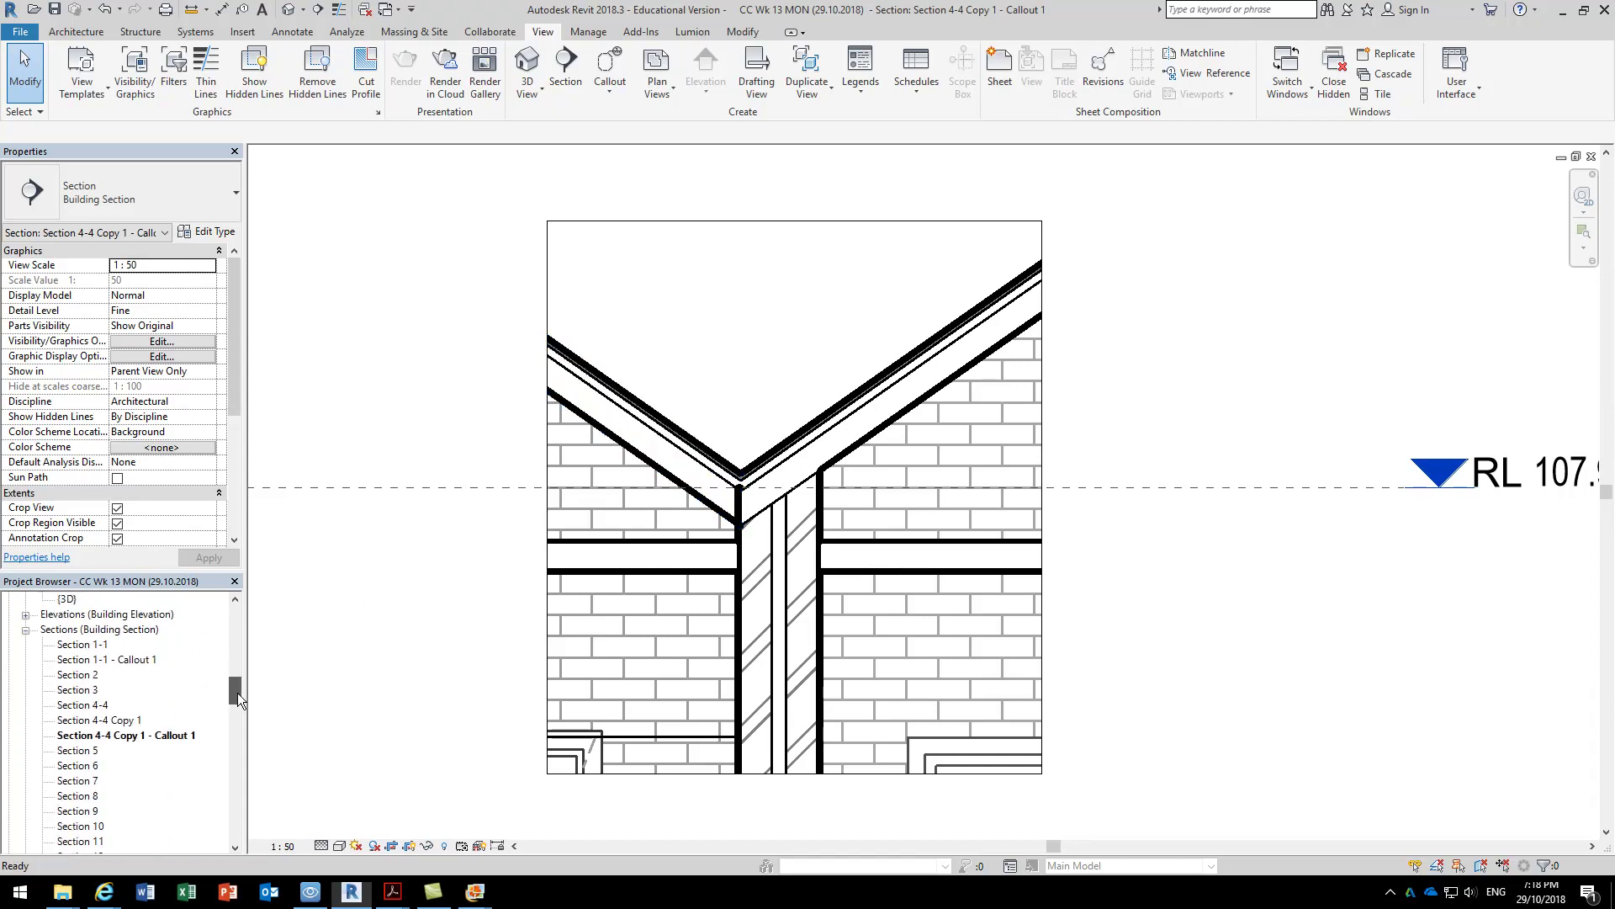
left_click(101, 705)
double_click(108, 711)
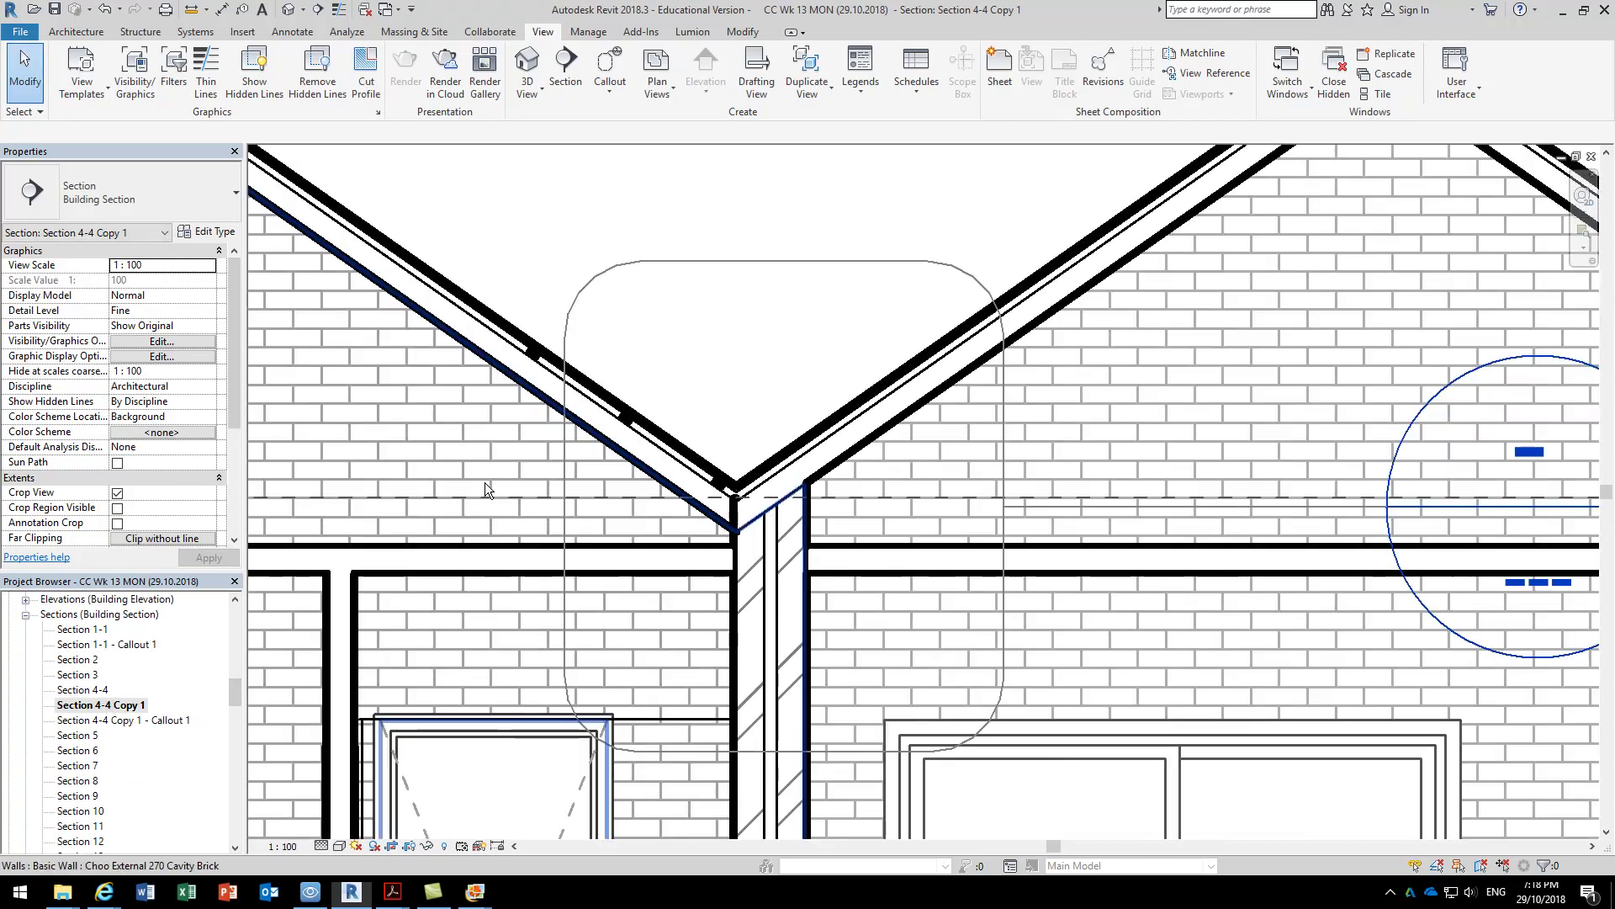
left_click_drag(412, 173, 679, 518)
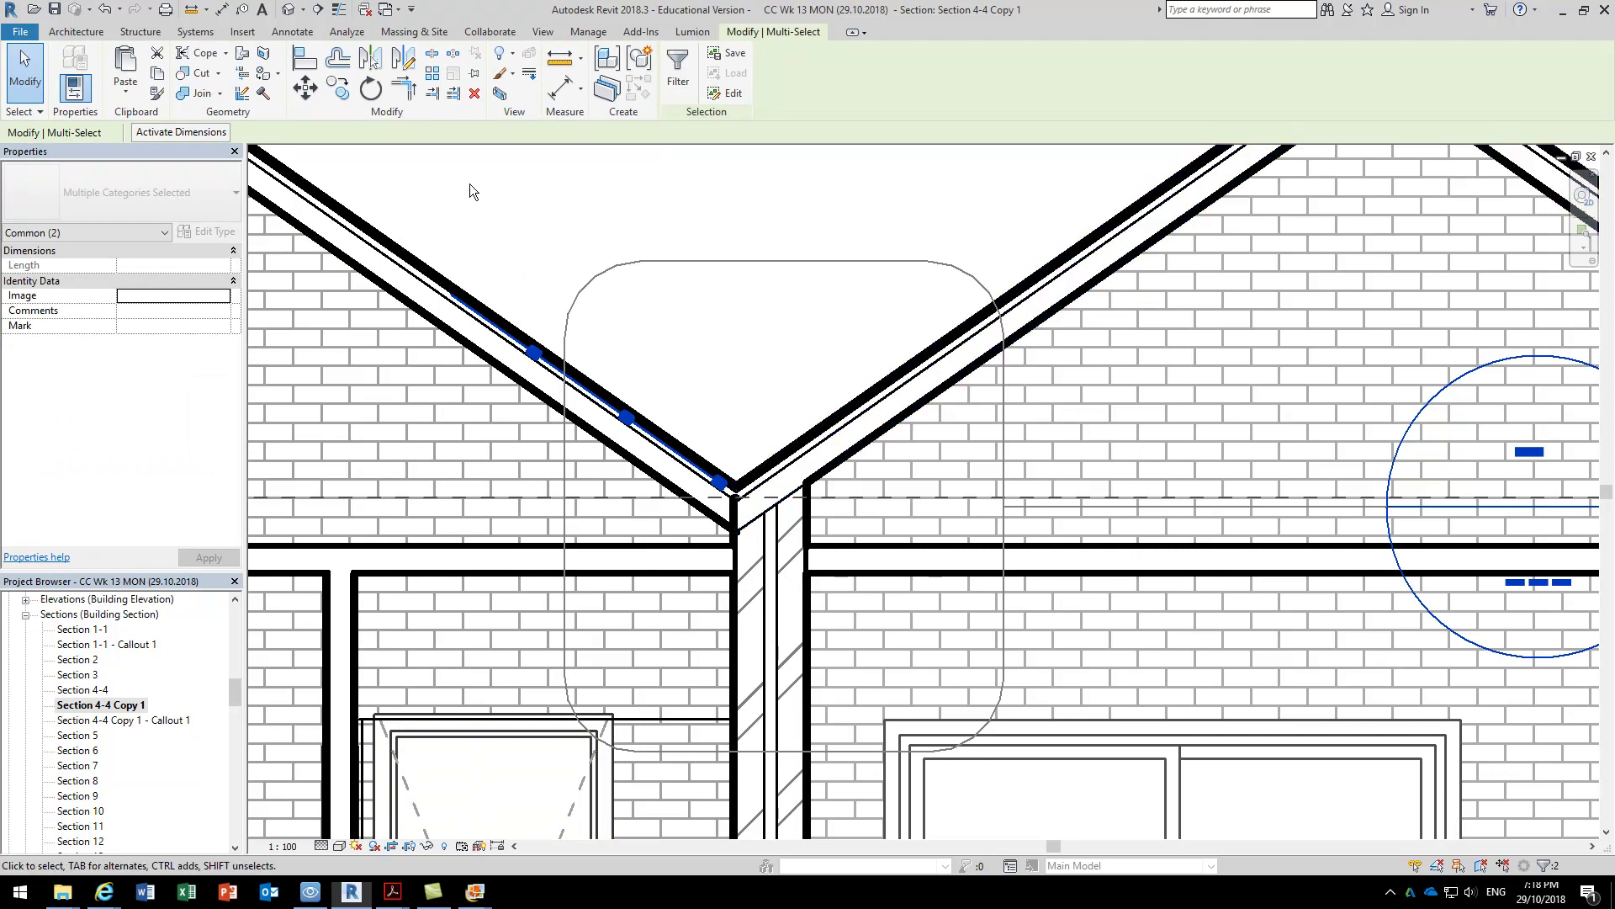
left_click(676, 81)
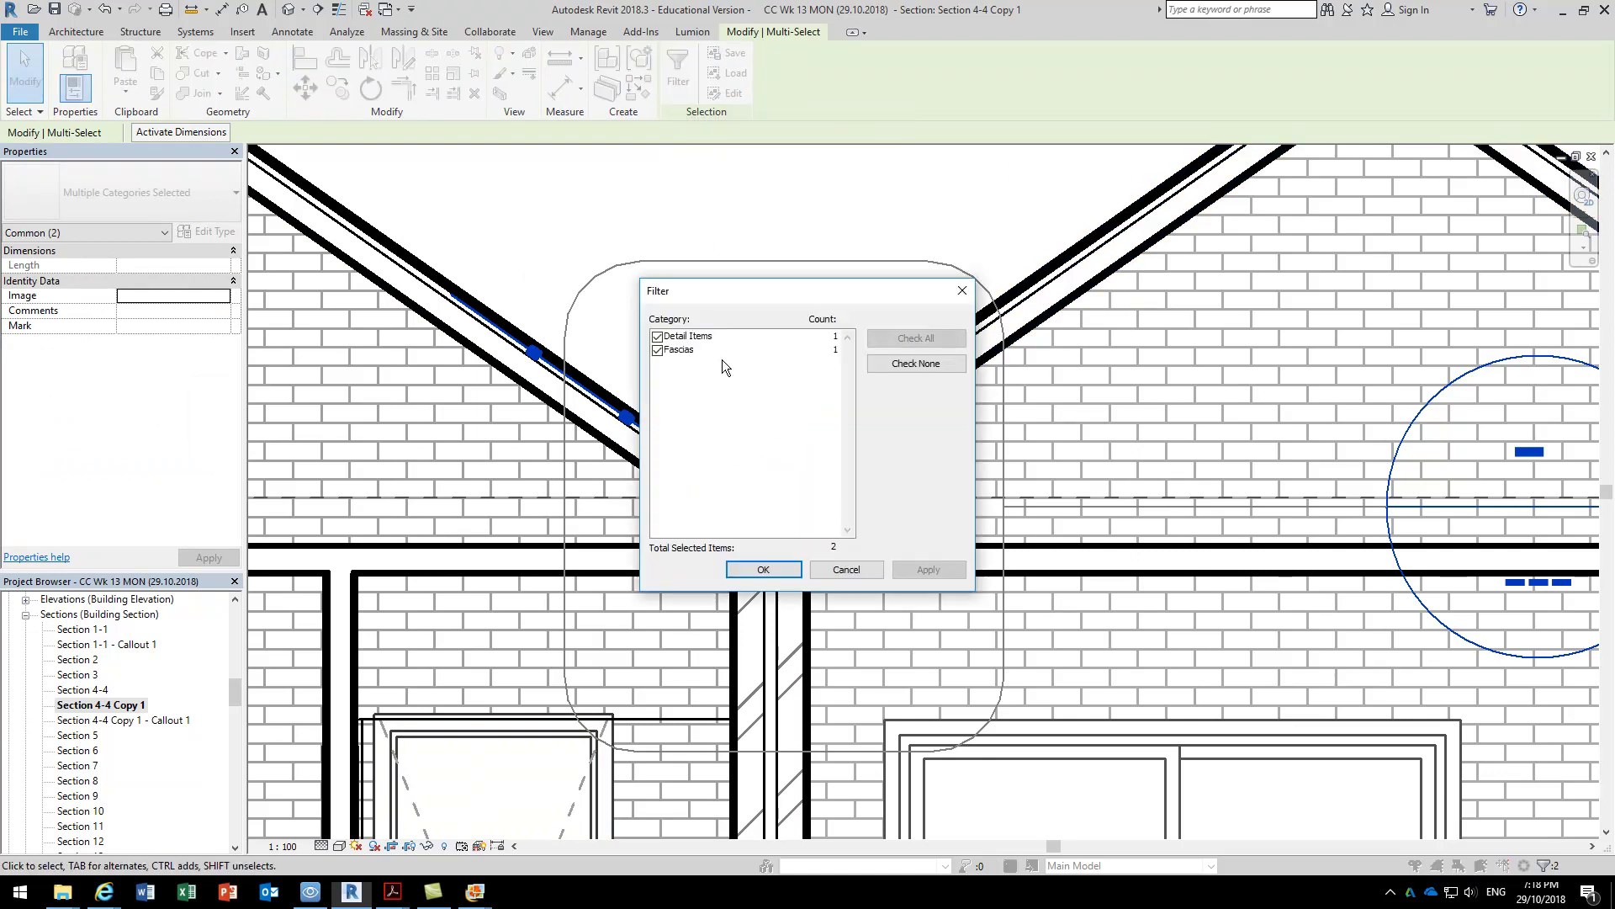
left_click(658, 350)
left_click(763, 570)
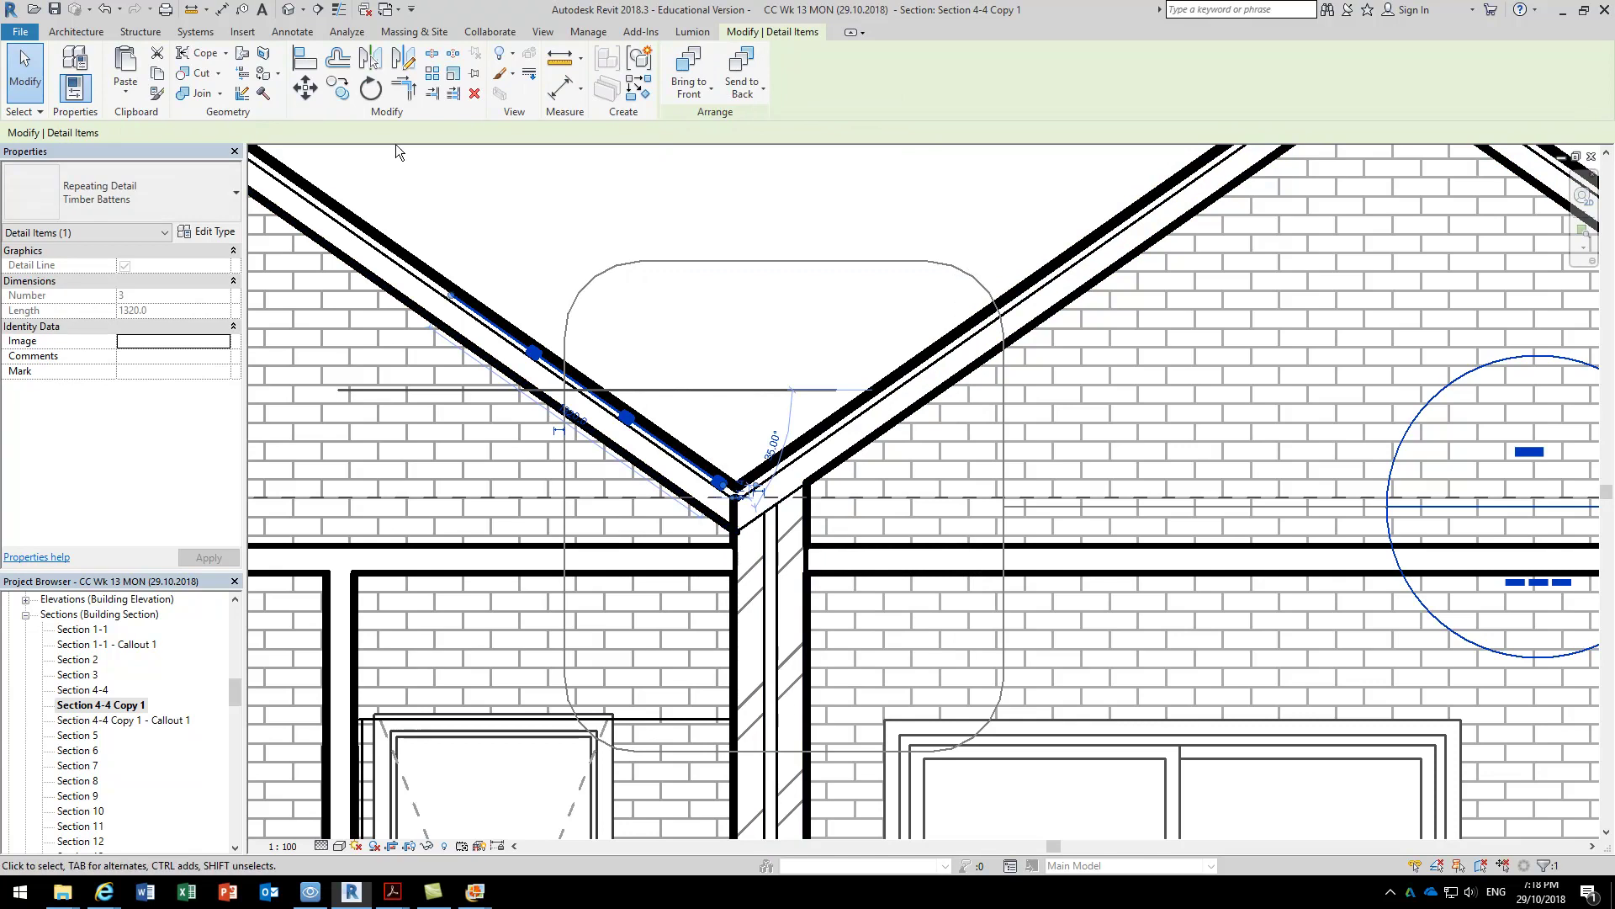
Paste the copied Timber Battens row into Section 4-4 Copy 1 - Callout 1, aligned to the current view.
double_click(164, 724)
left_click(122, 93)
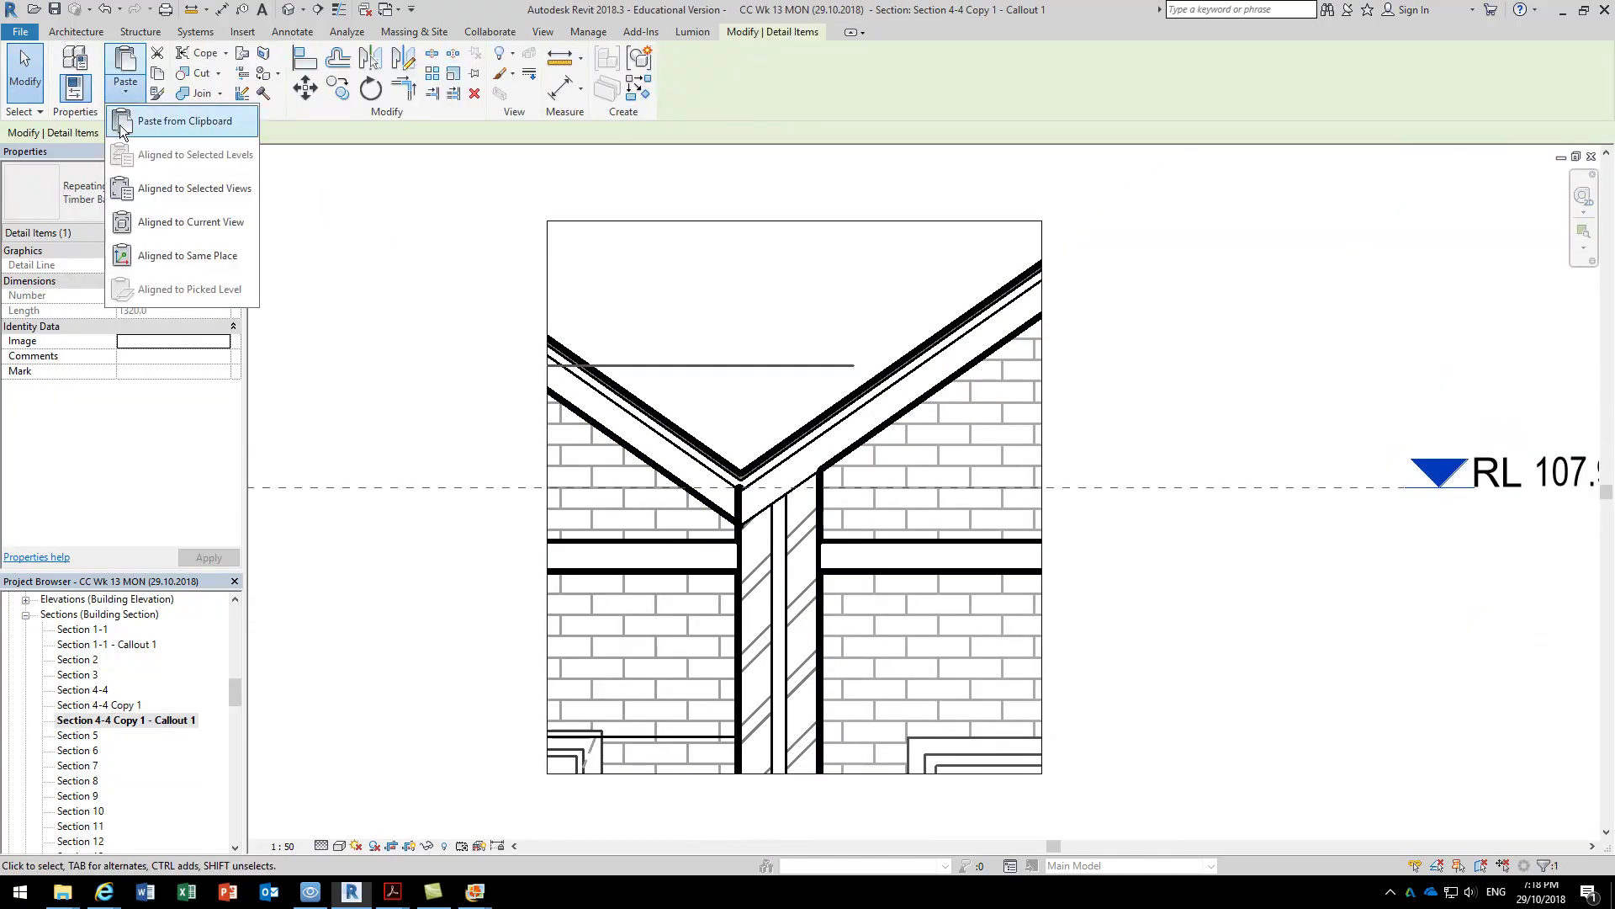
left_click(173, 217)
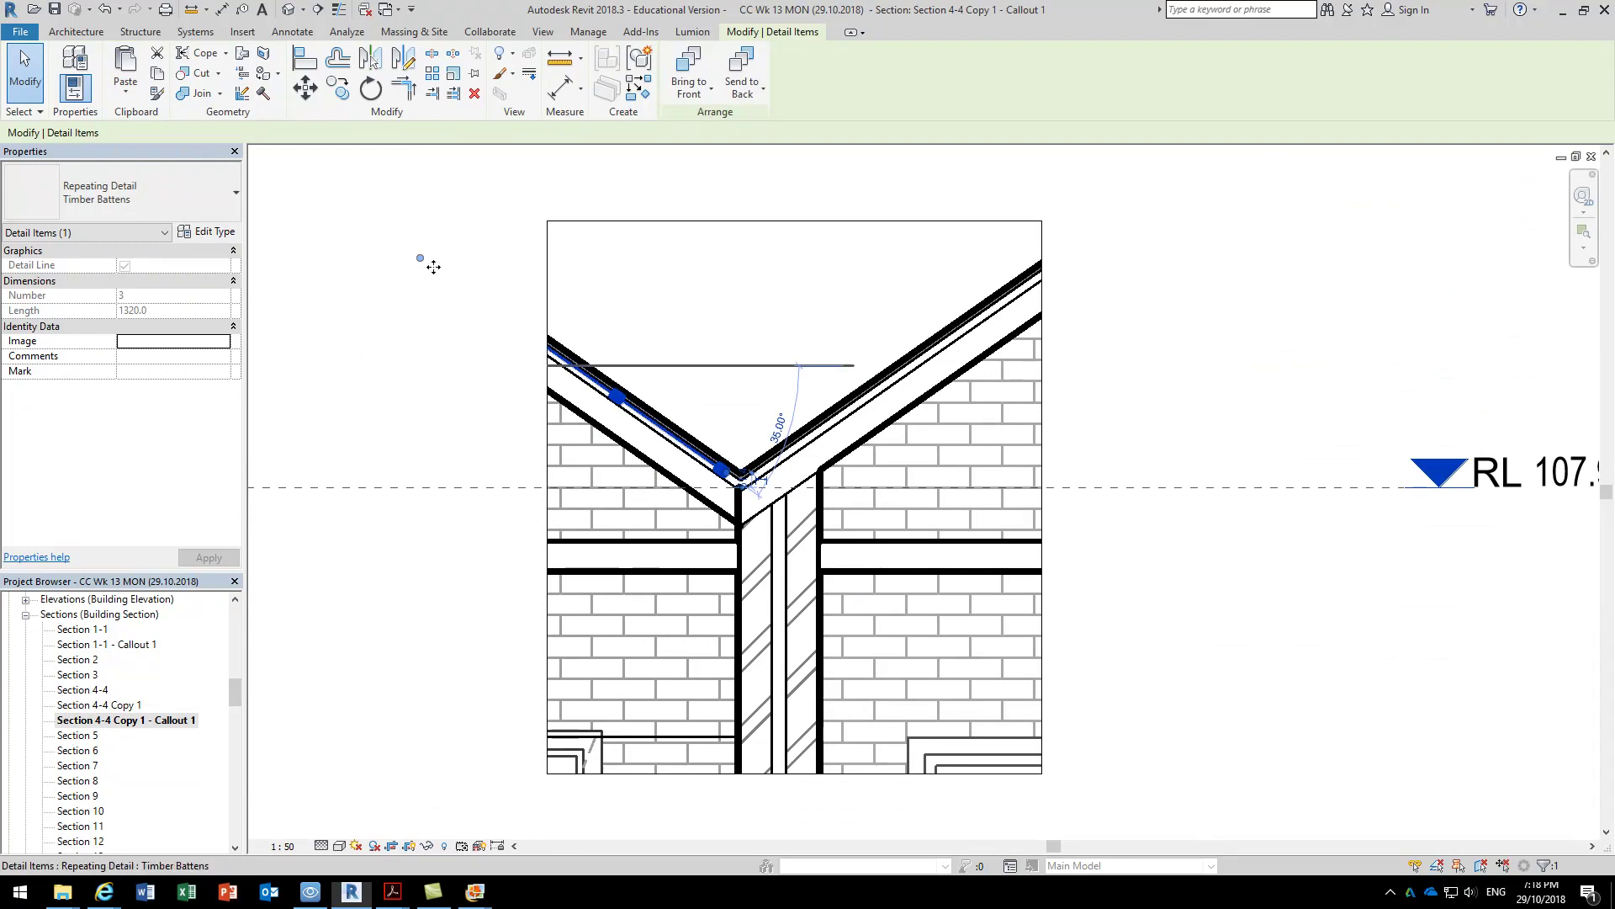
left_click(730, 266)
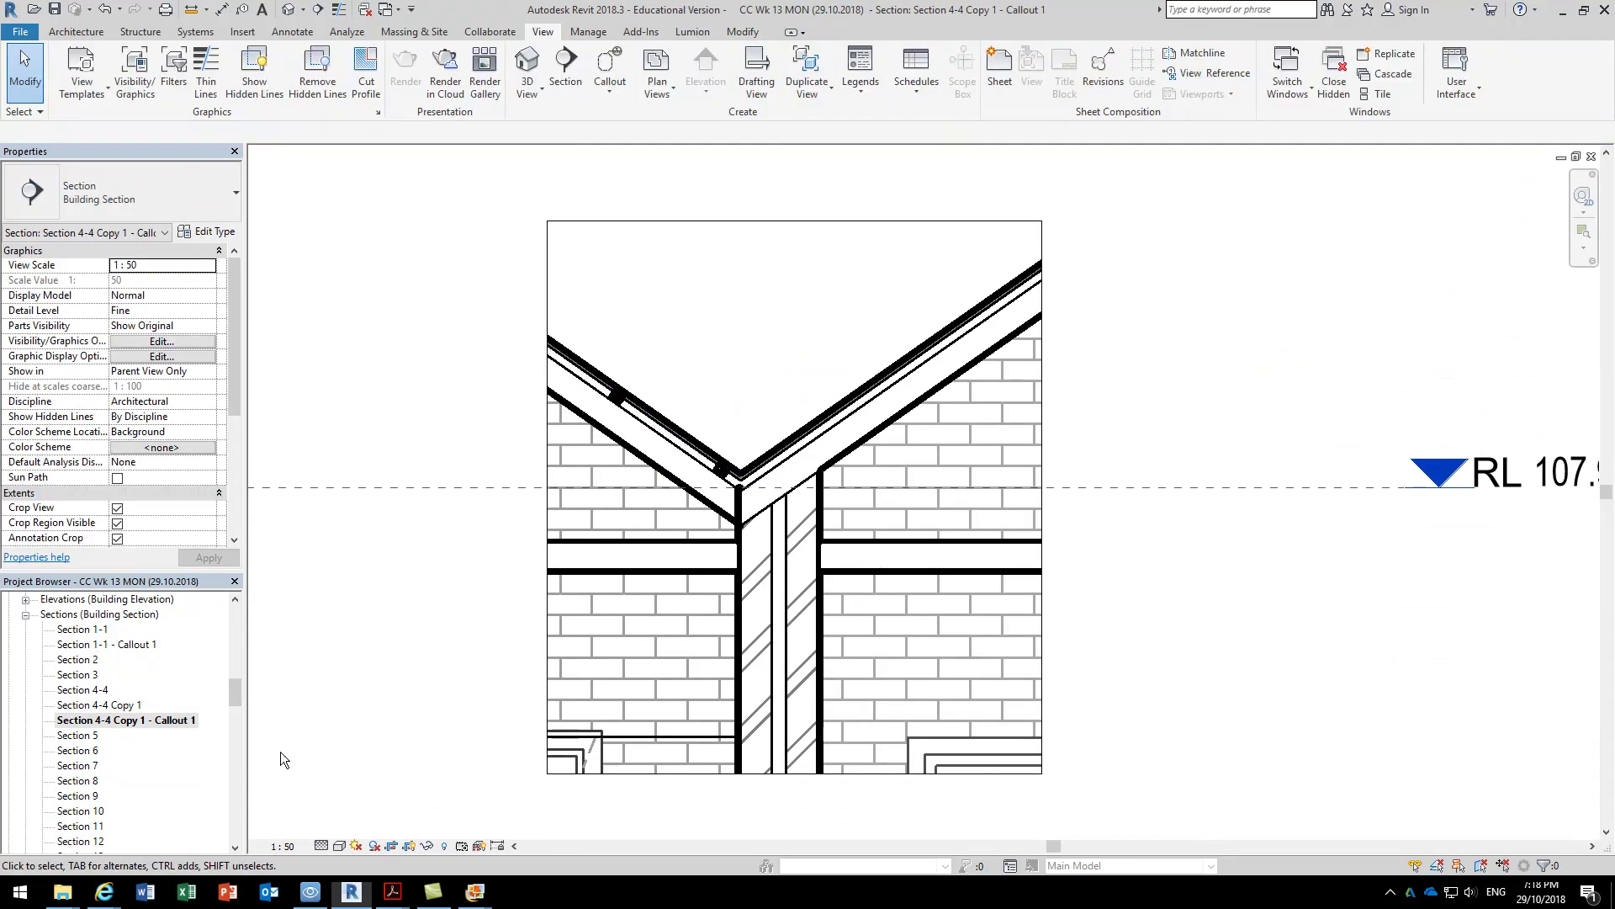
left_click(283, 843)
key("Escape")
right_click(143, 719)
mouse_move(329, 466)
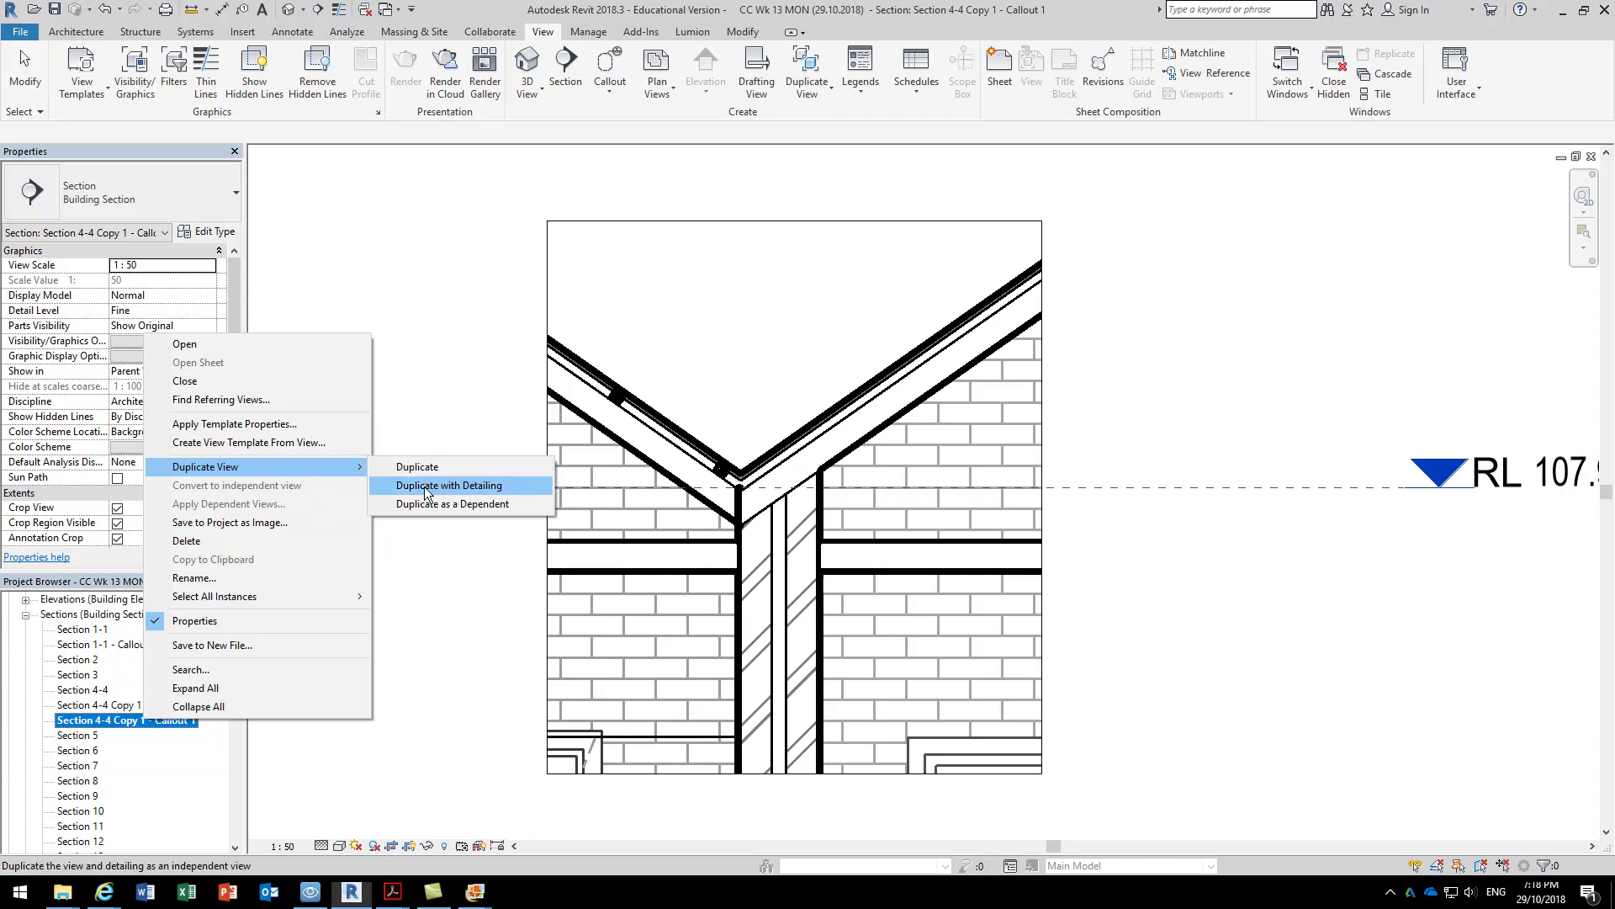
left_click(505, 260)
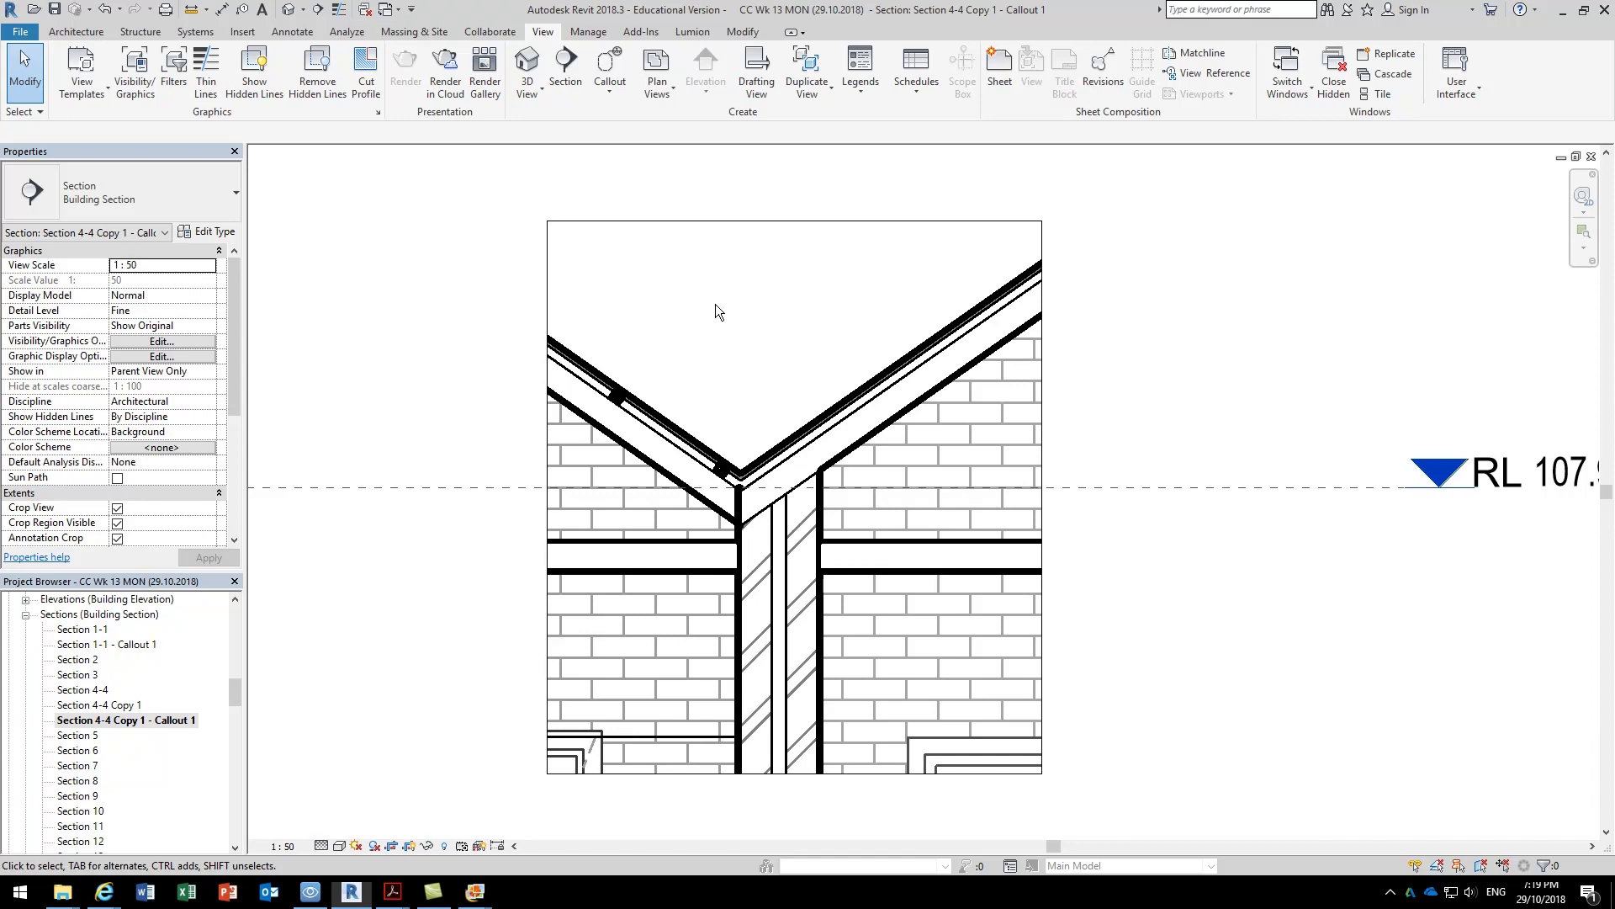
scroll(718, 307, "up", 3)
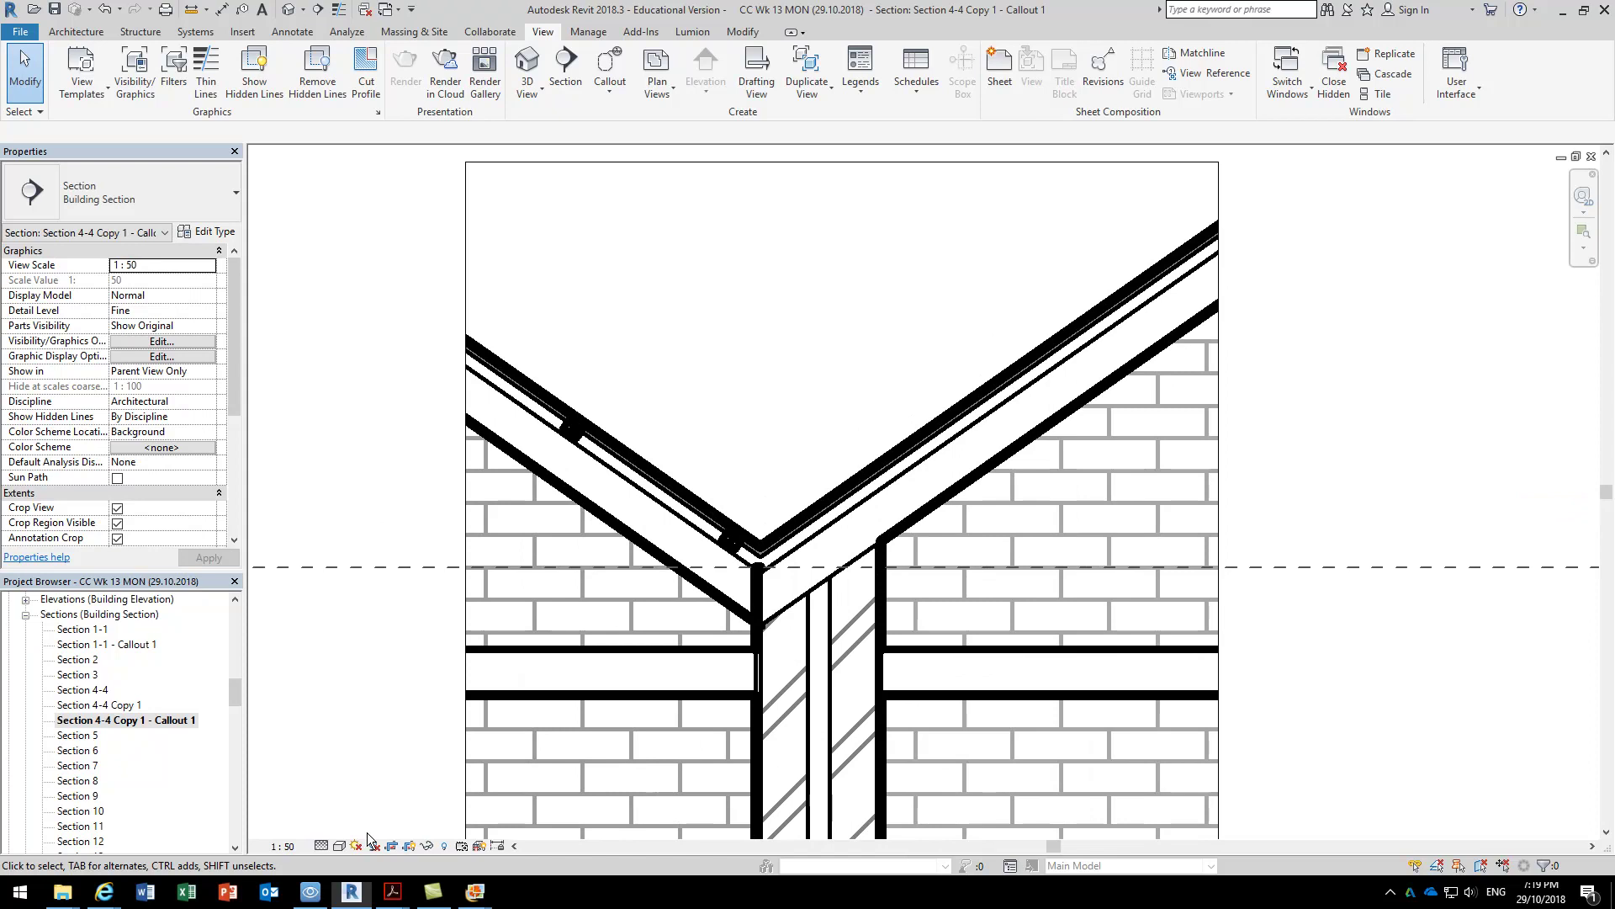
right_click(98, 721)
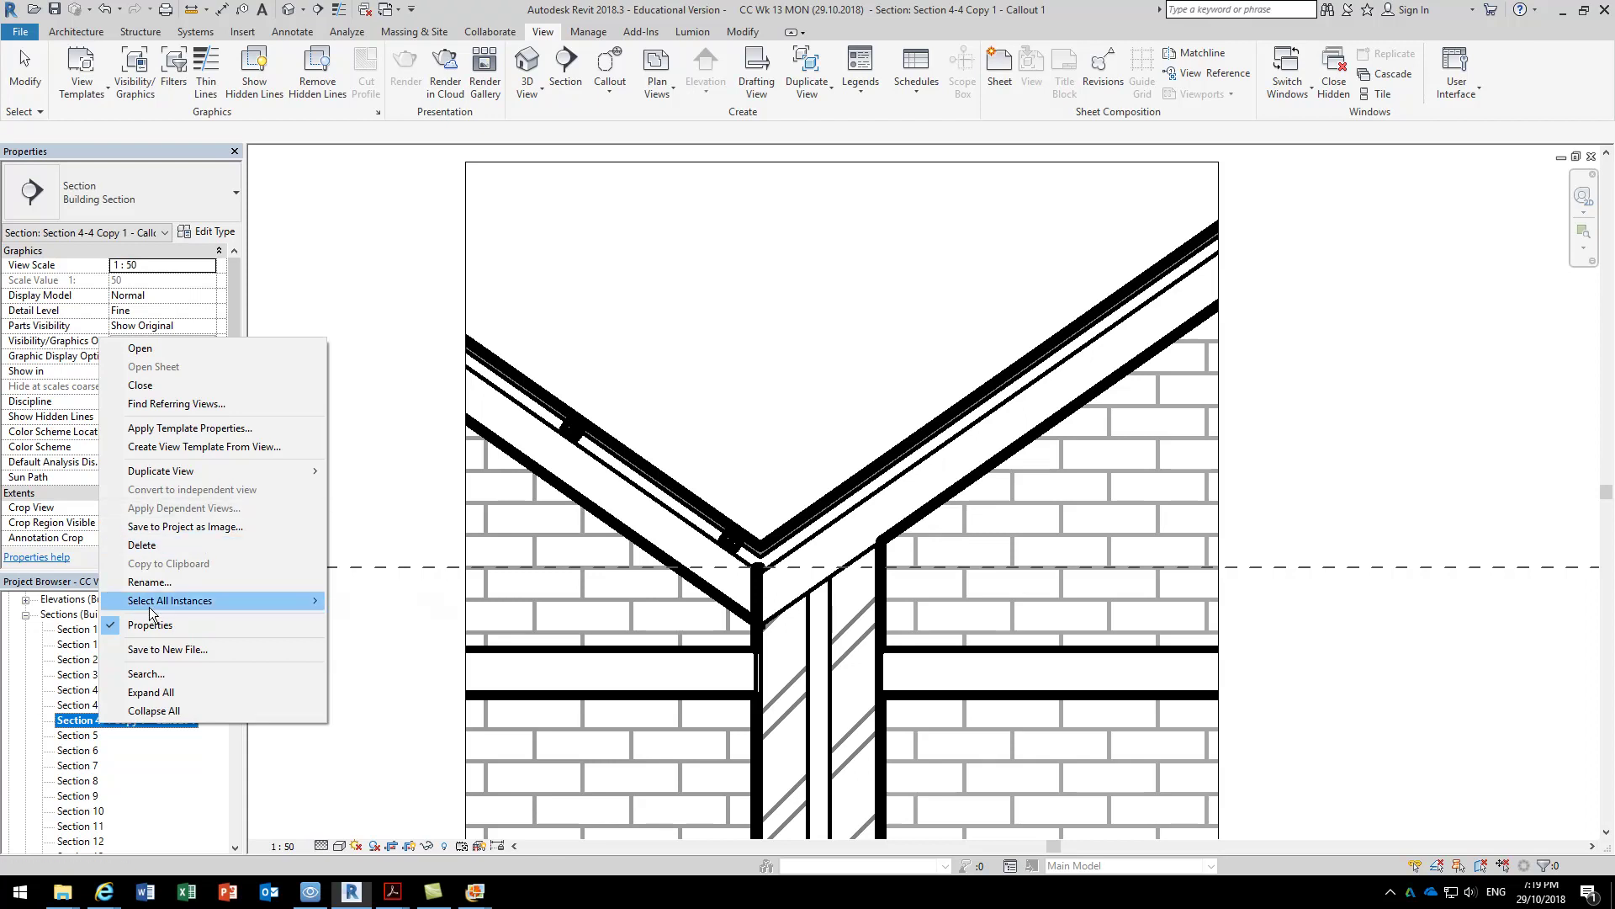
mouse_move(164, 471)
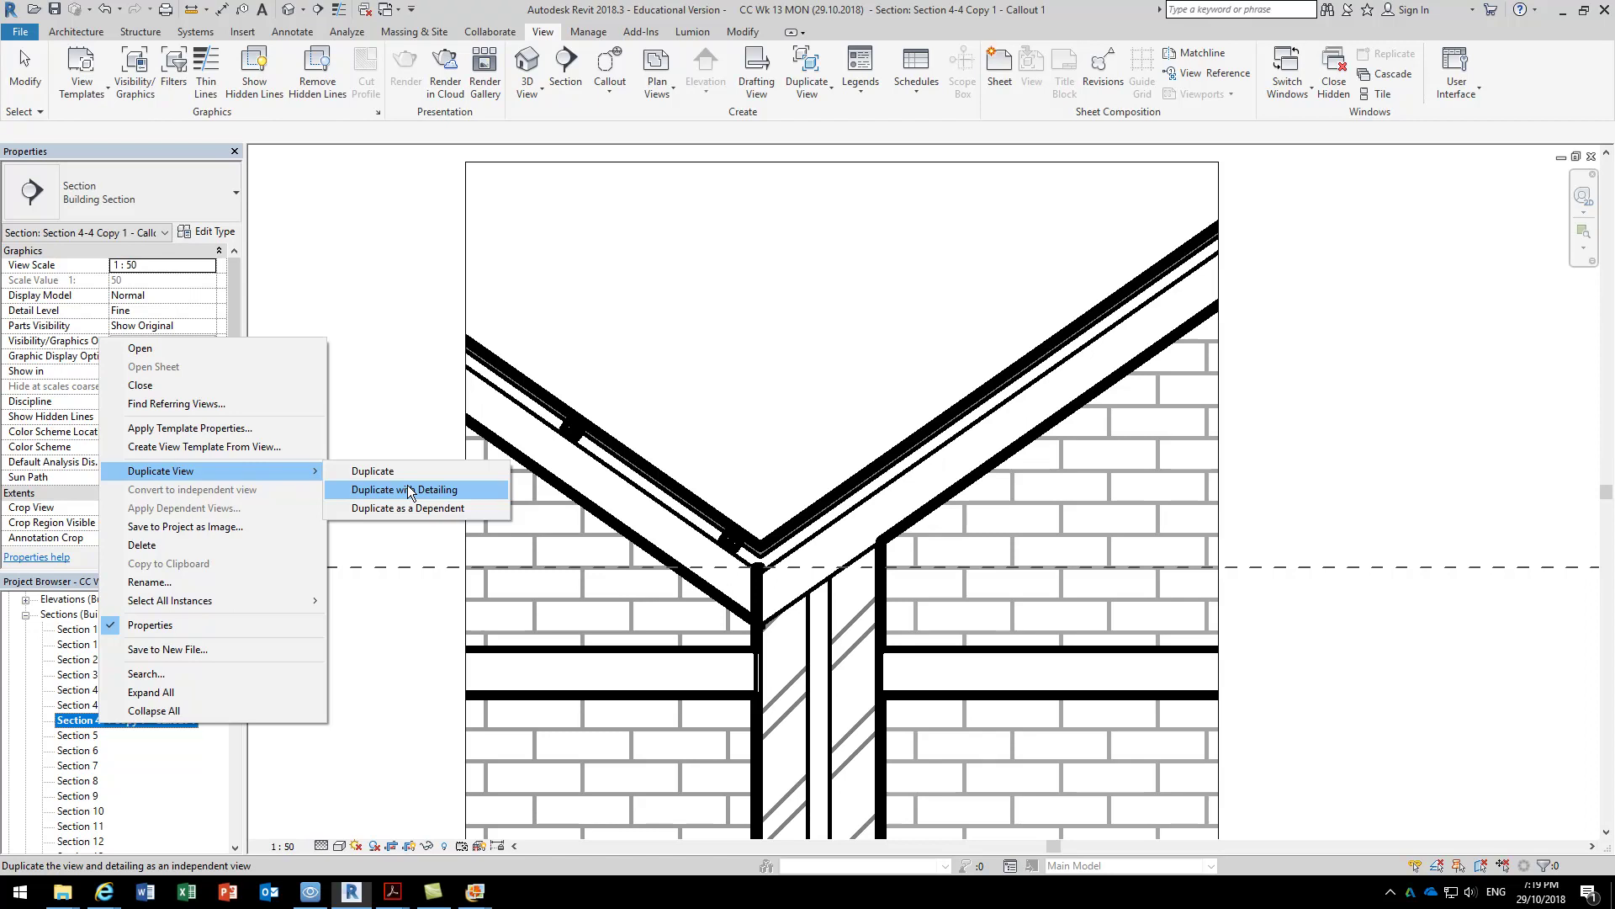
left_click(404, 350)
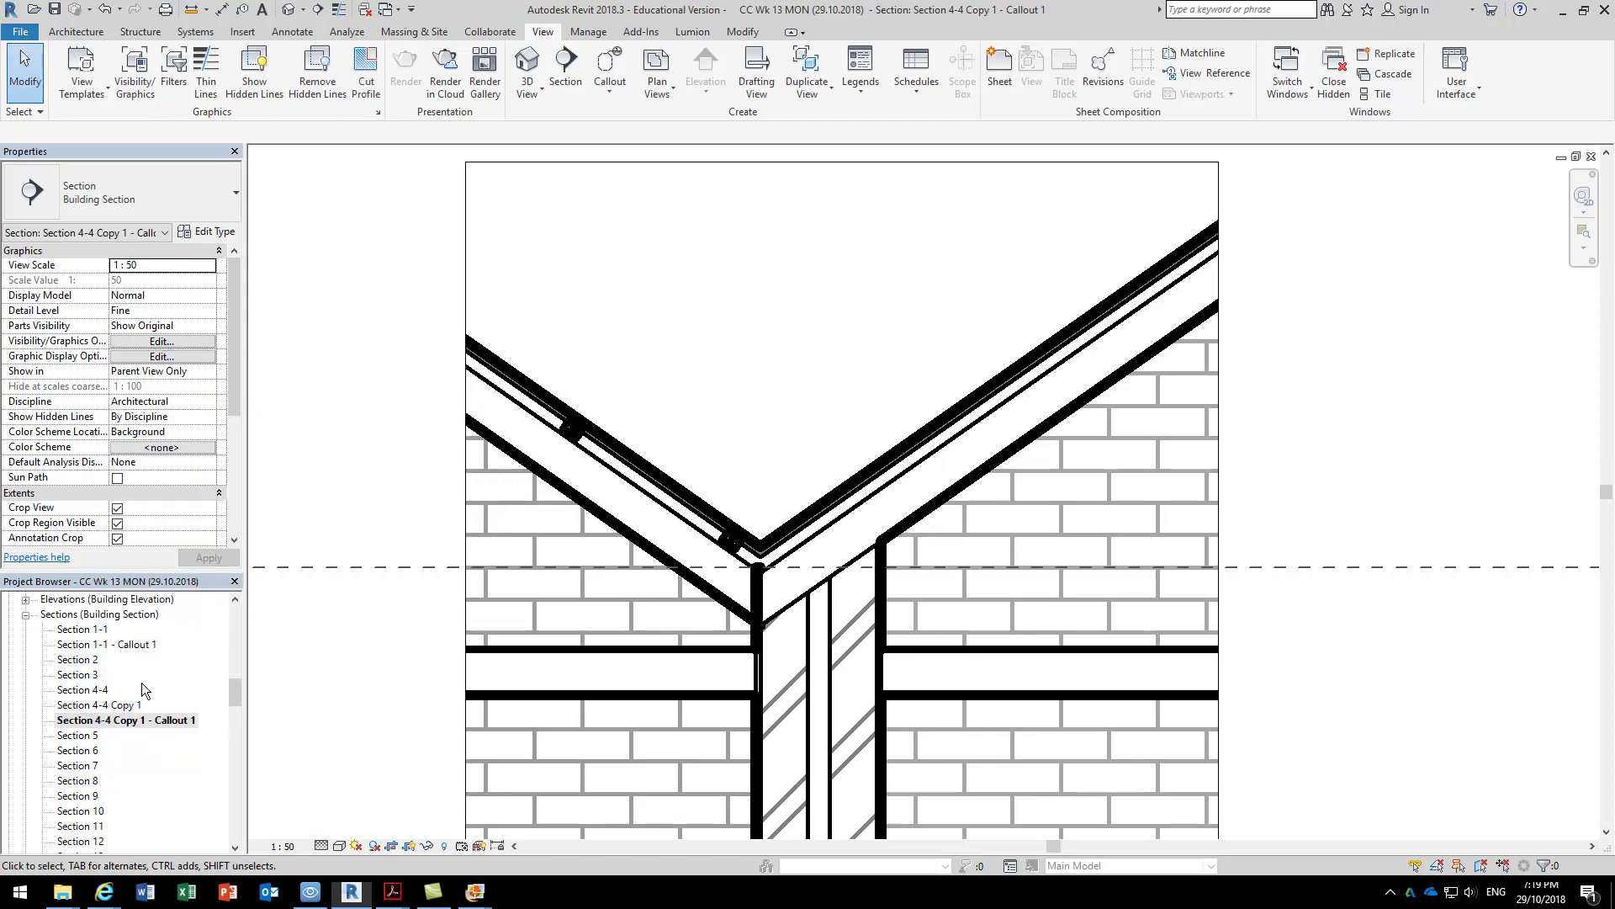
double_click(125, 704)
double_click(119, 721)
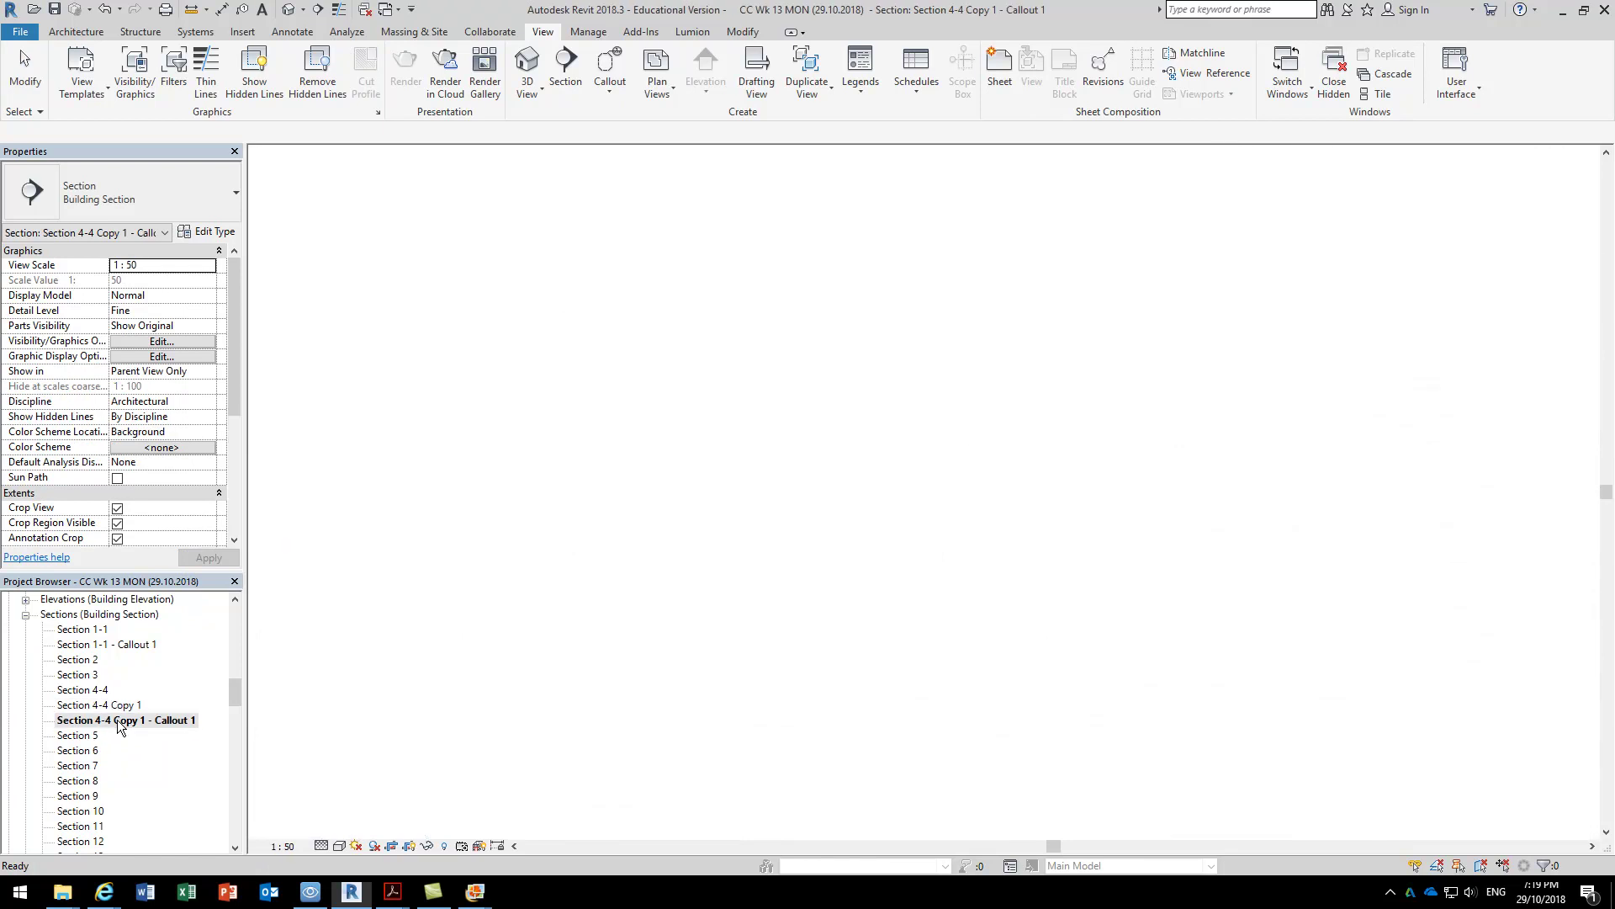
double_click(110, 706)
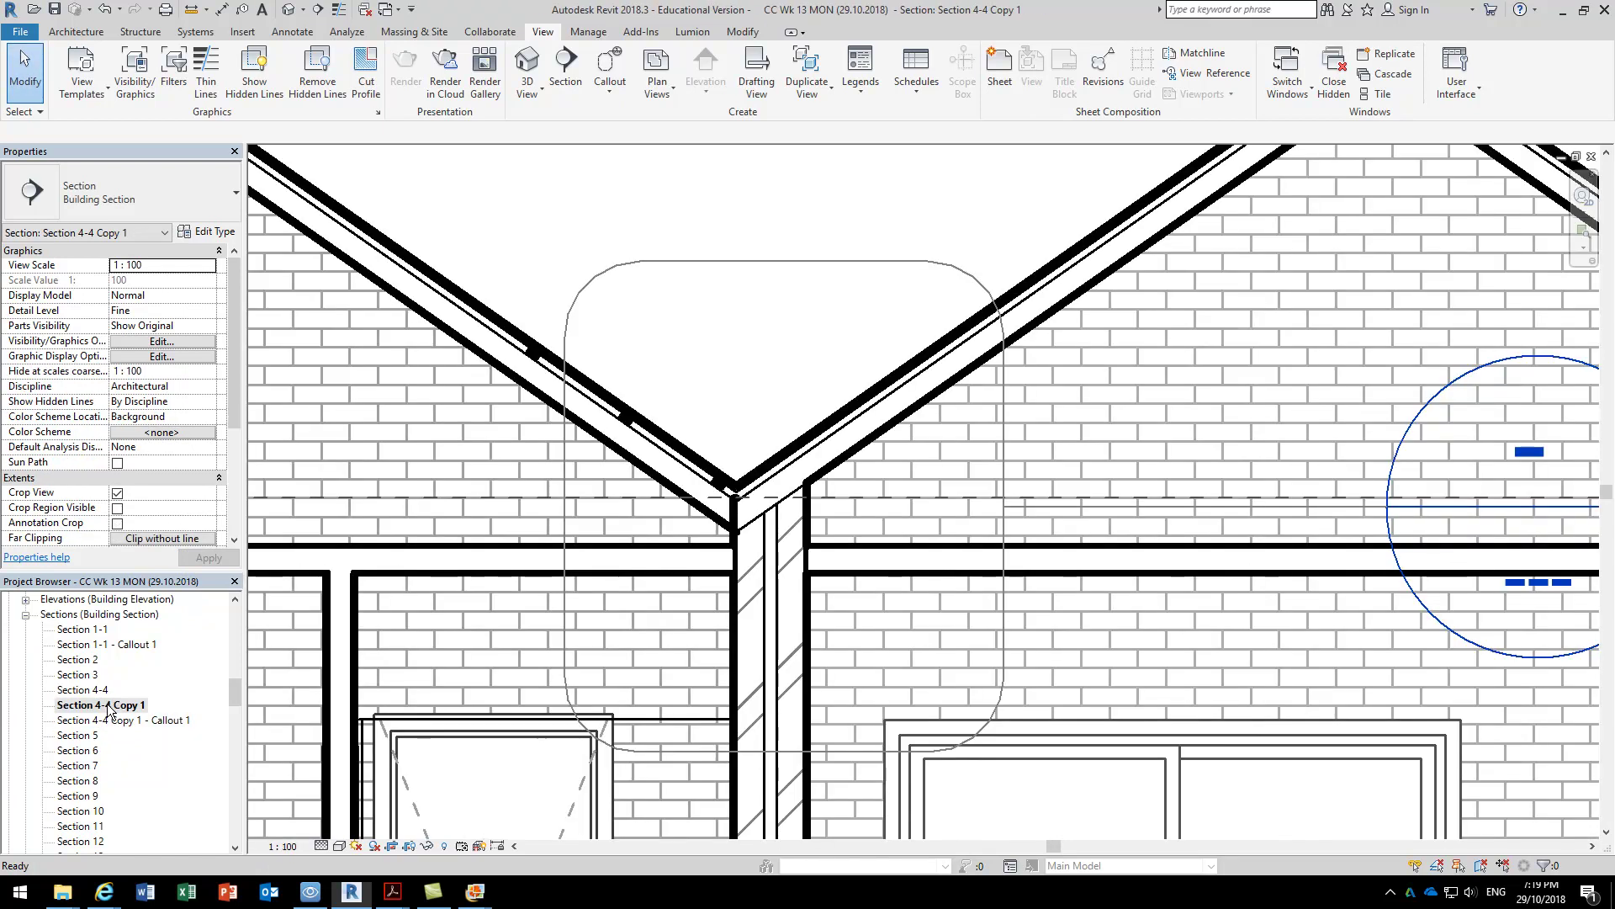
double_click(110, 721)
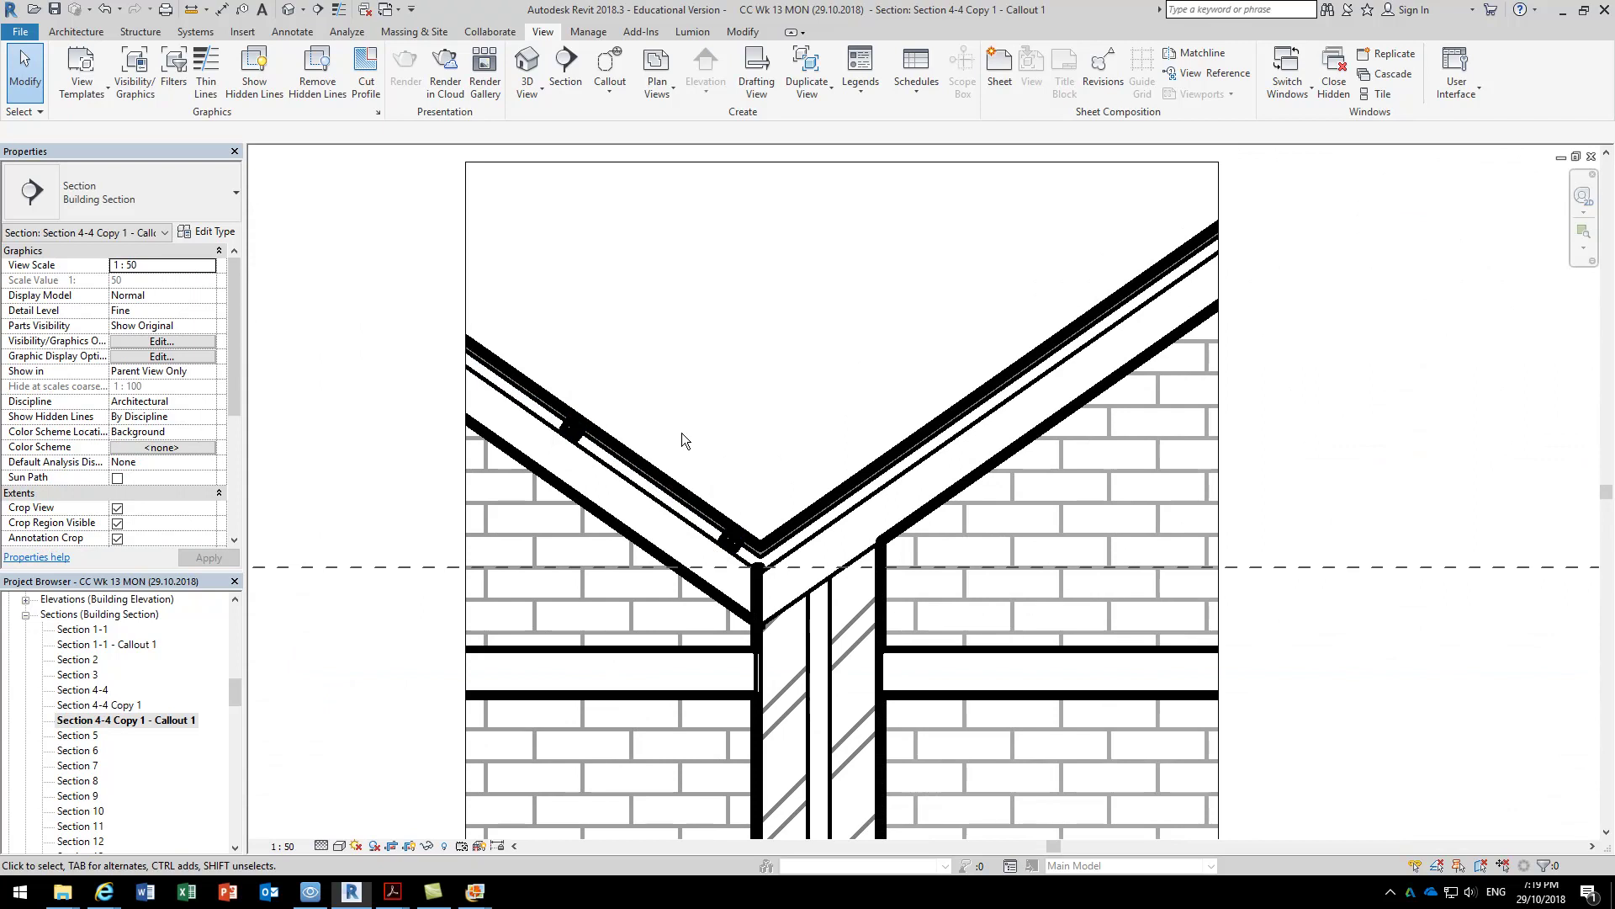
Set the scale of Section 4-4 Copy 1 - Callout 1 to 1:10.
scroll(665, 371, "down", 2)
left_click(278, 847)
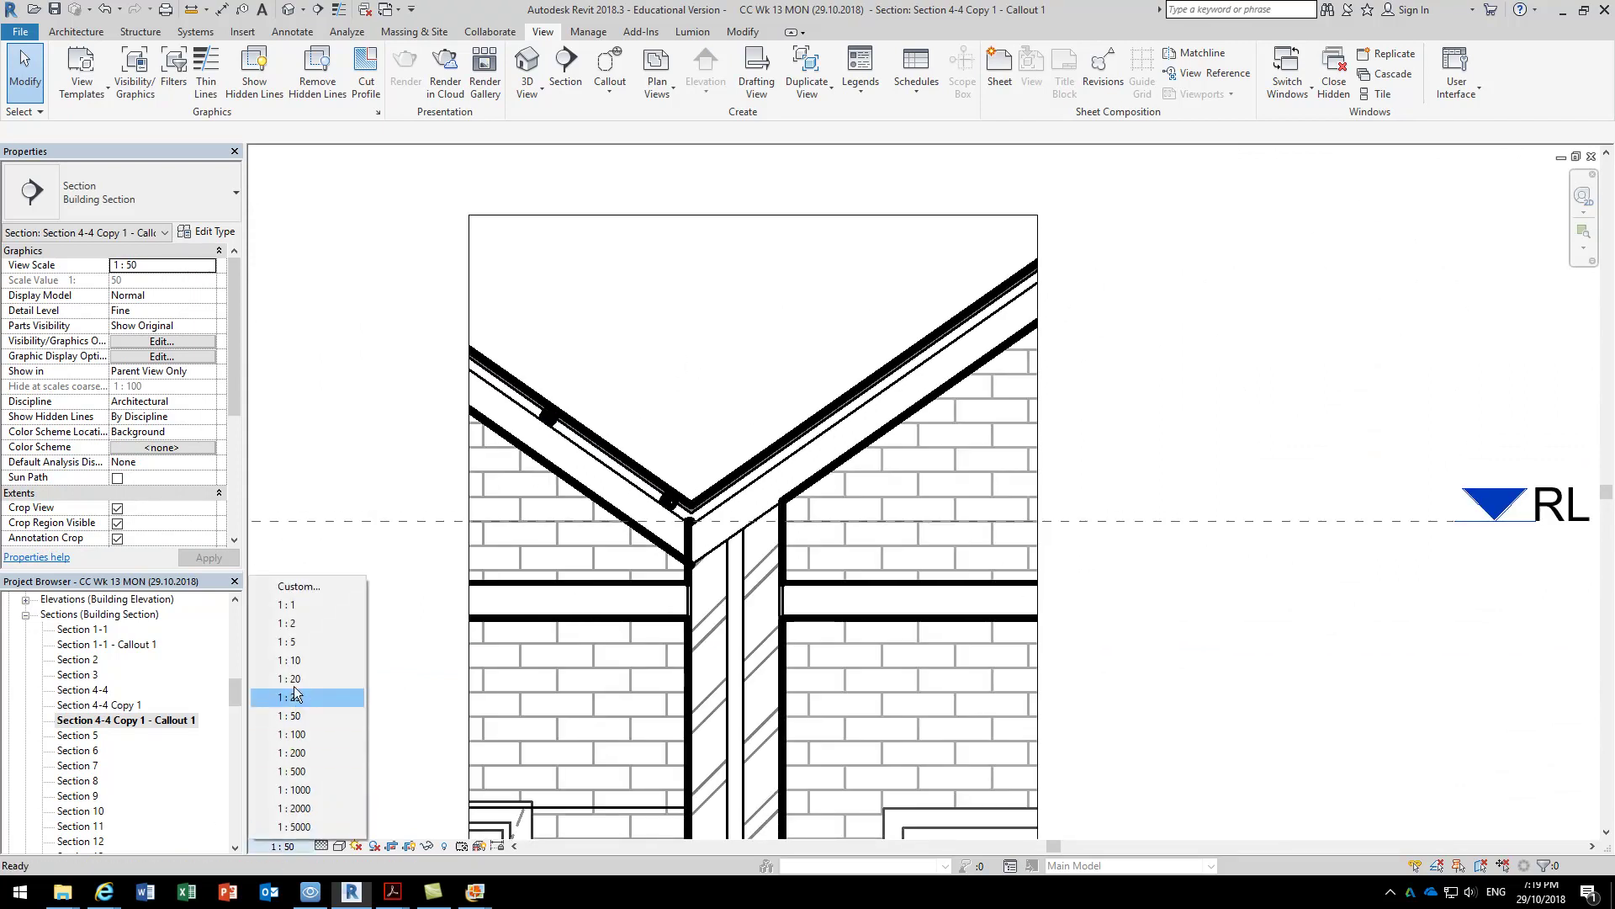
left_click(299, 660)
scroll(562, 378, "up", 2)
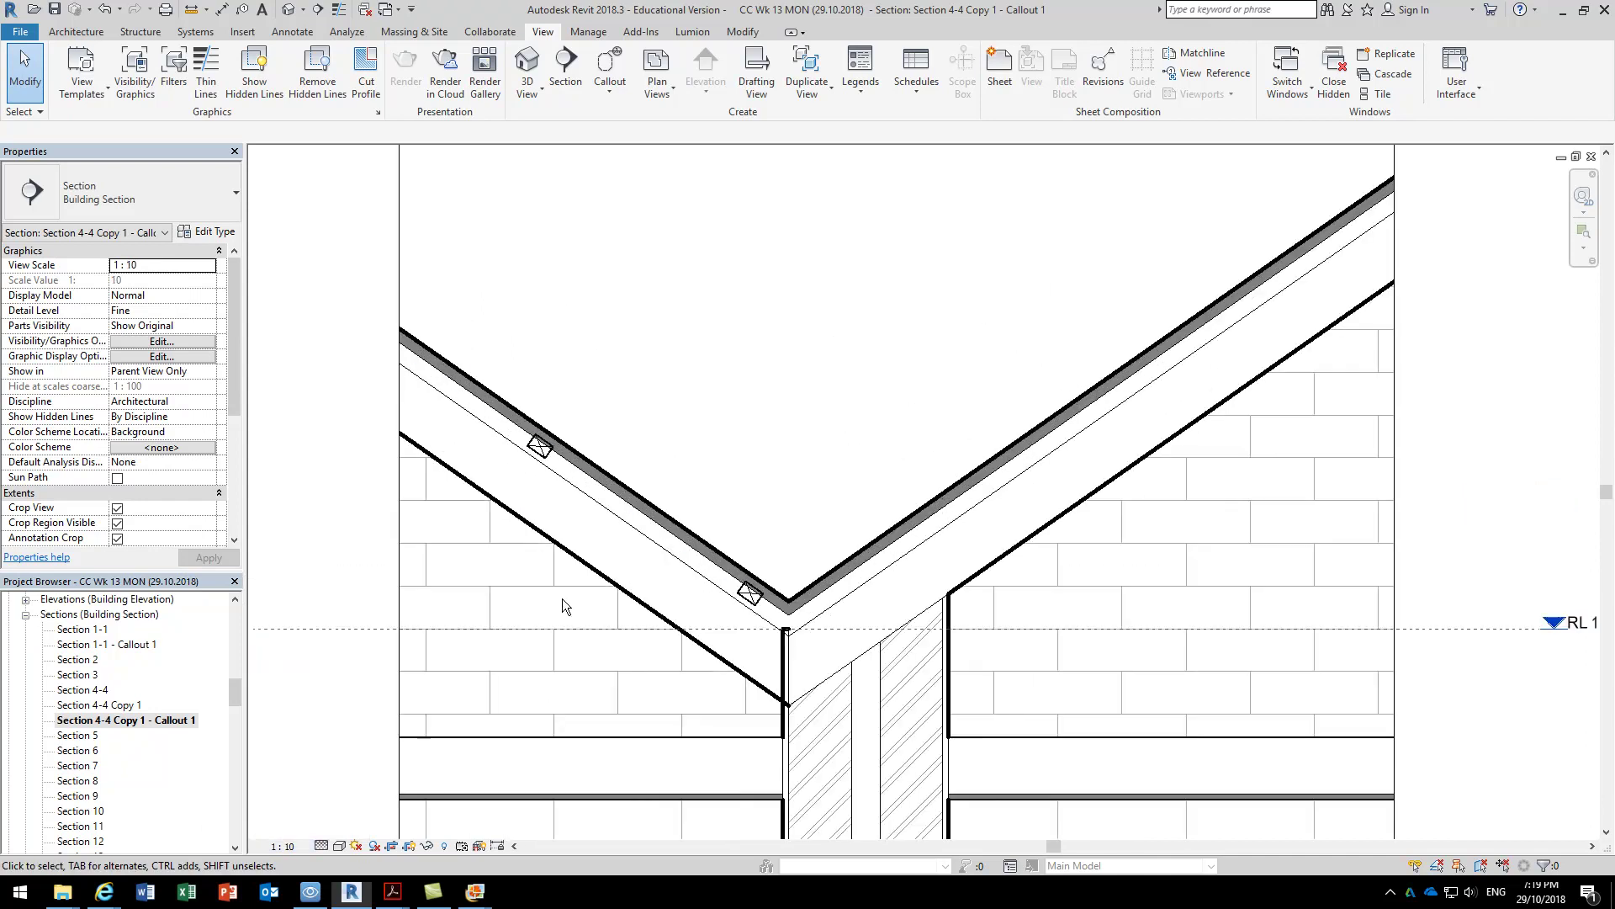
Move the Timber Battens row slightly down so it rests on the left roof slope's inner line in the callout.
scroll(538, 447, "up", 4)
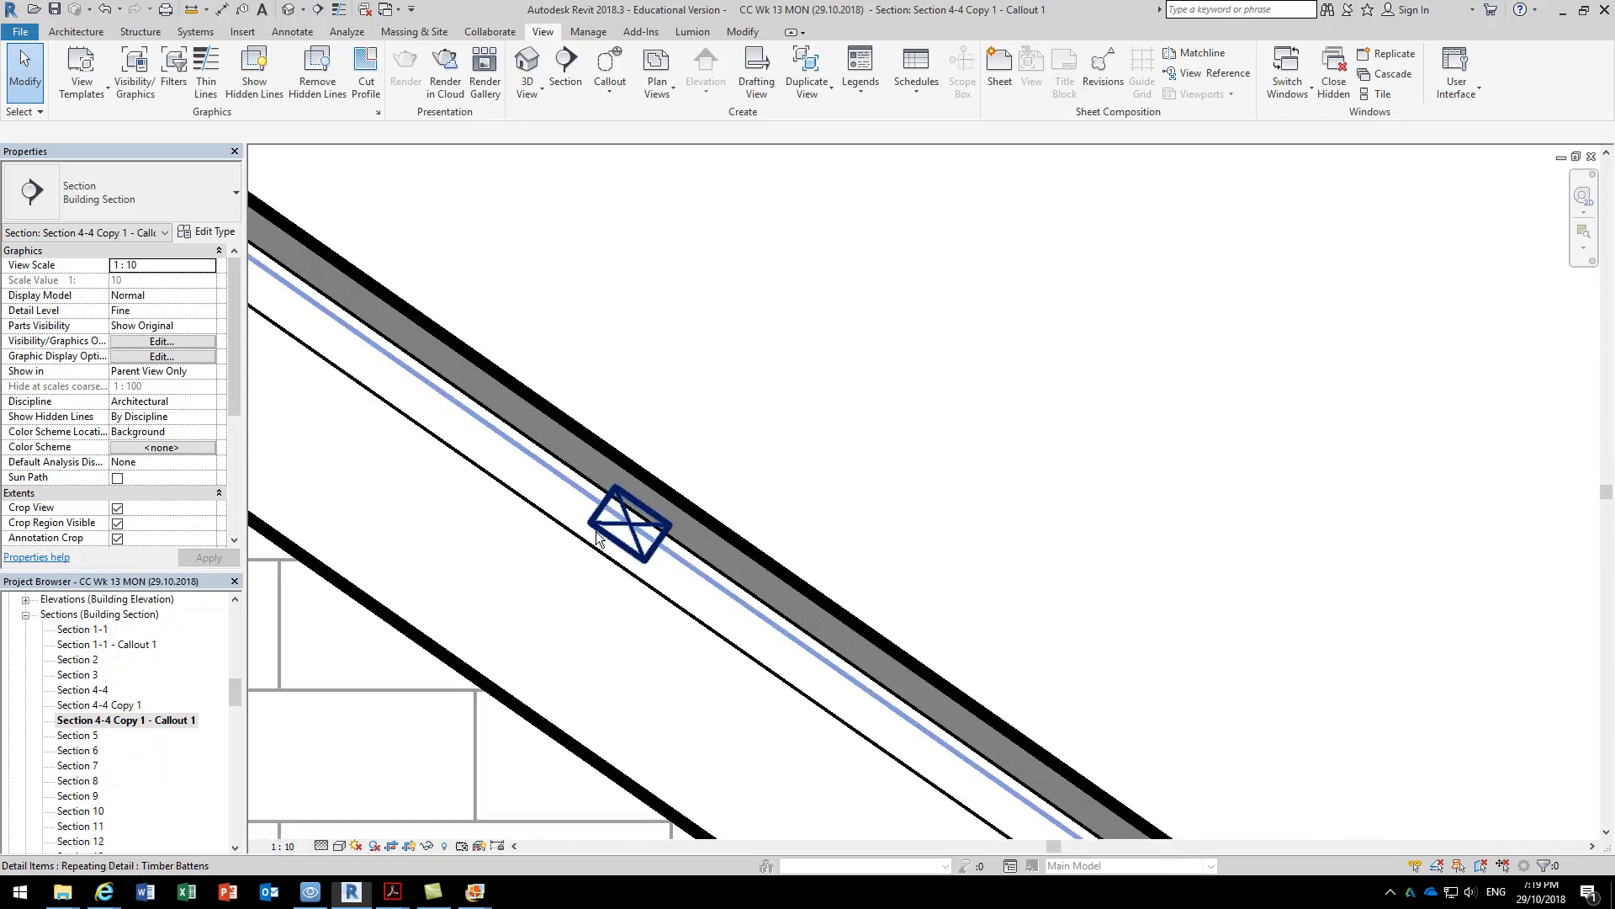
left_click(597, 536)
key("m")
key("v")
left_click(644, 558)
key("Escape")
key("Escape")
scroll(717, 383, "down", 3)
scroll(716, 377, "down", 2)
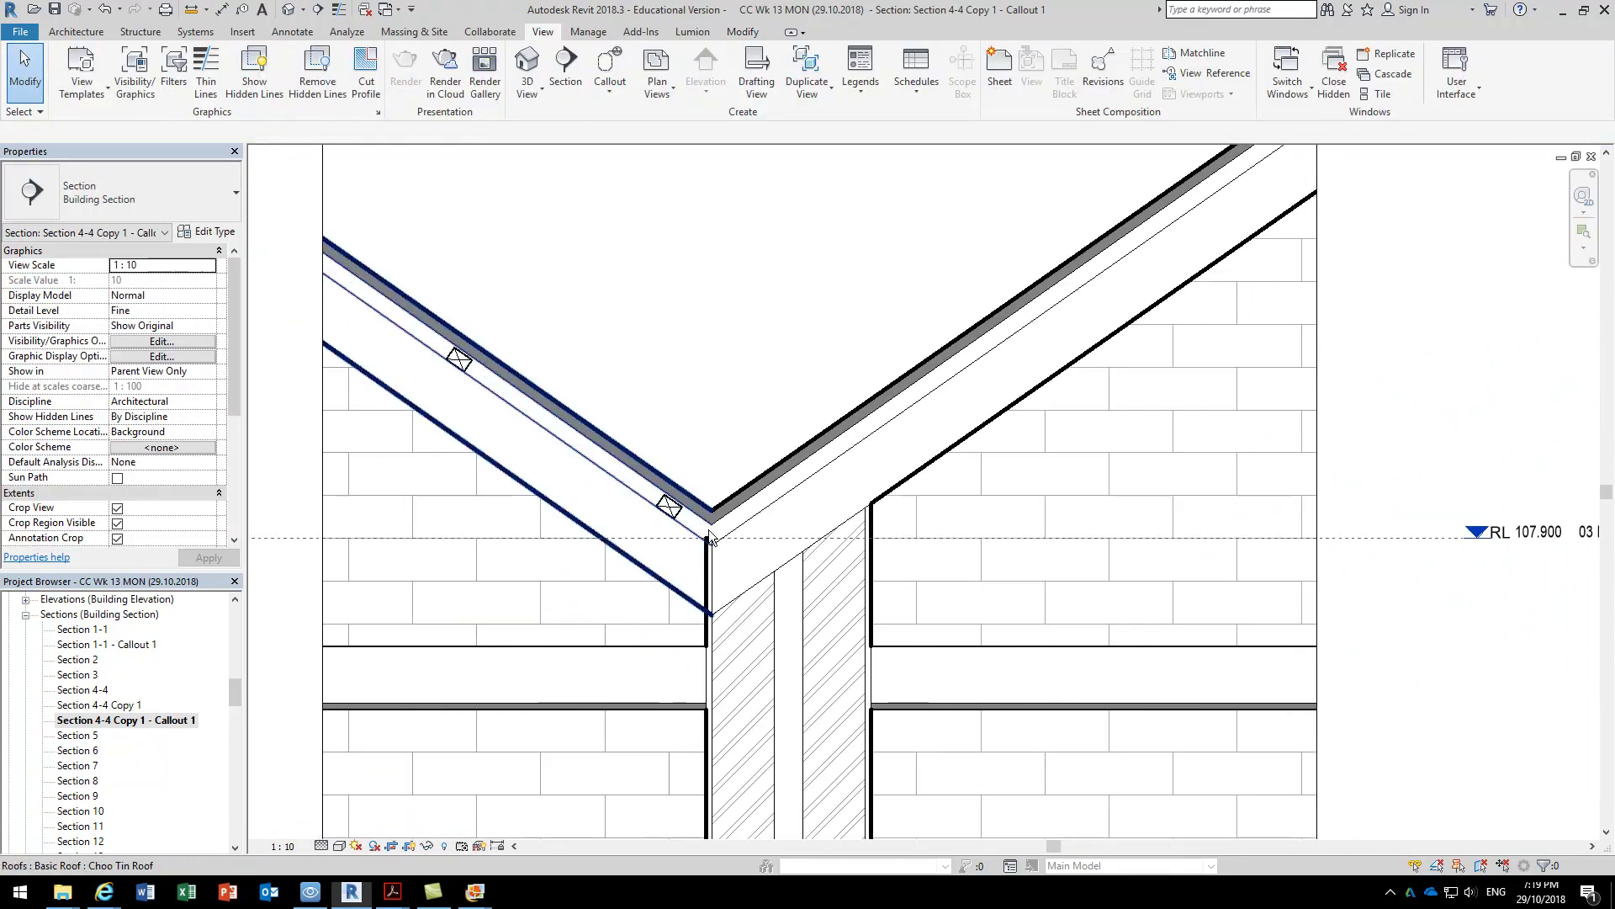
Select the right-hand roof at the valley and start editing its footprint in the Site Plan Print view.
left_click(778, 486)
left_click_drag(234, 689, 232, 633)
left_click(84, 613)
double_click(87, 661)
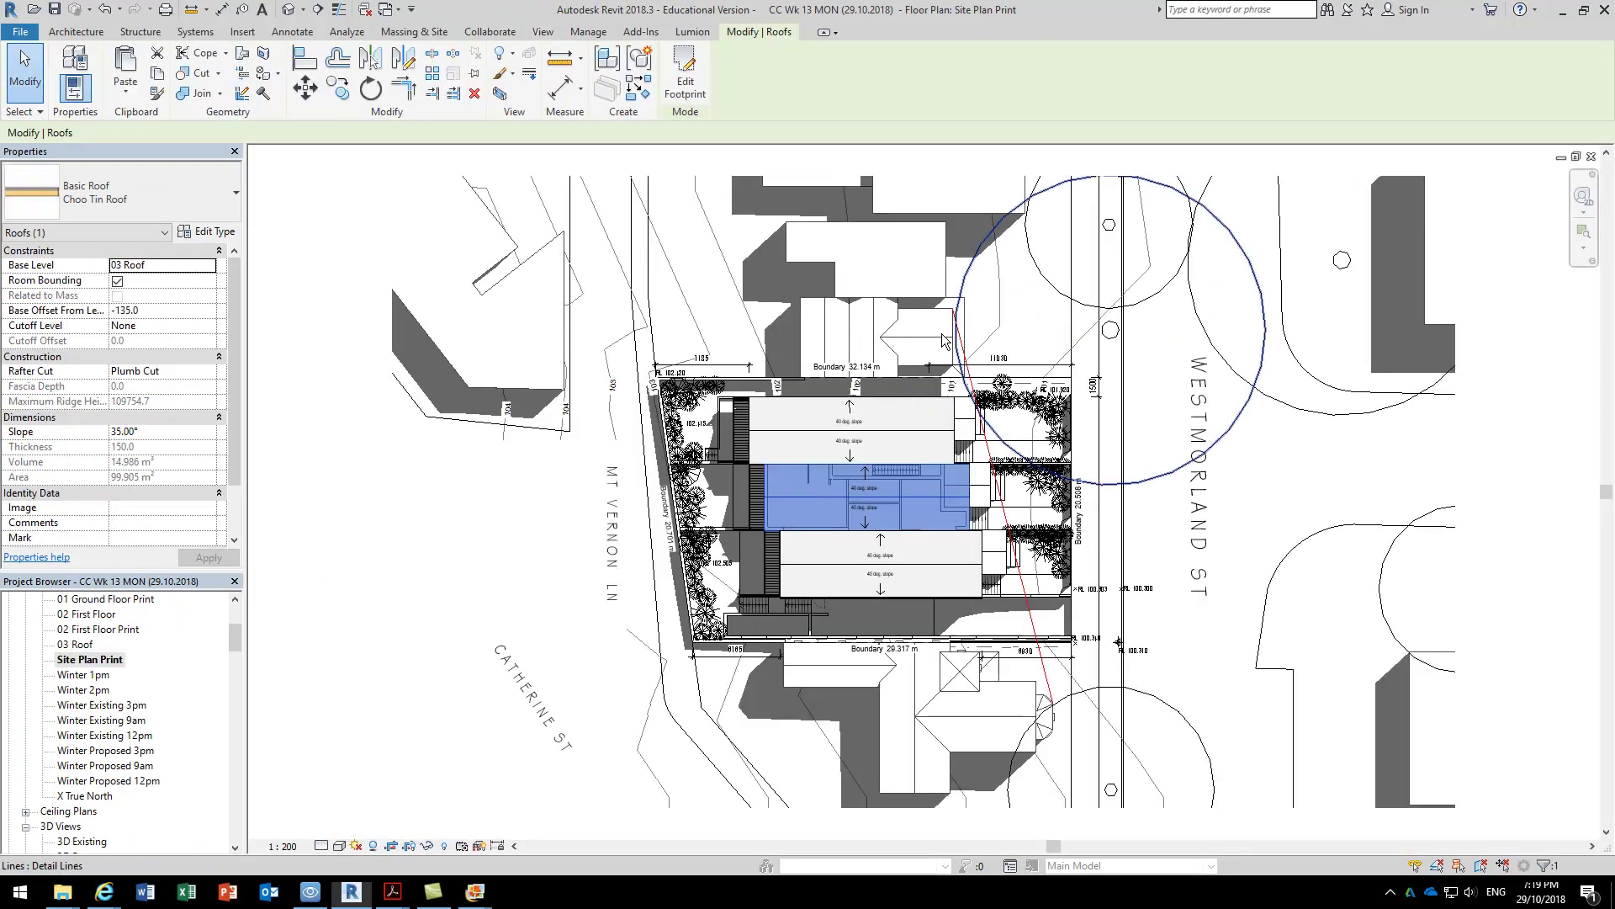
left_click(685, 82)
Move the footprint's lower boundary line inward off the party wall, finish the roof accepting the warnings, and close the site plan.
scroll(783, 455, "up", 6)
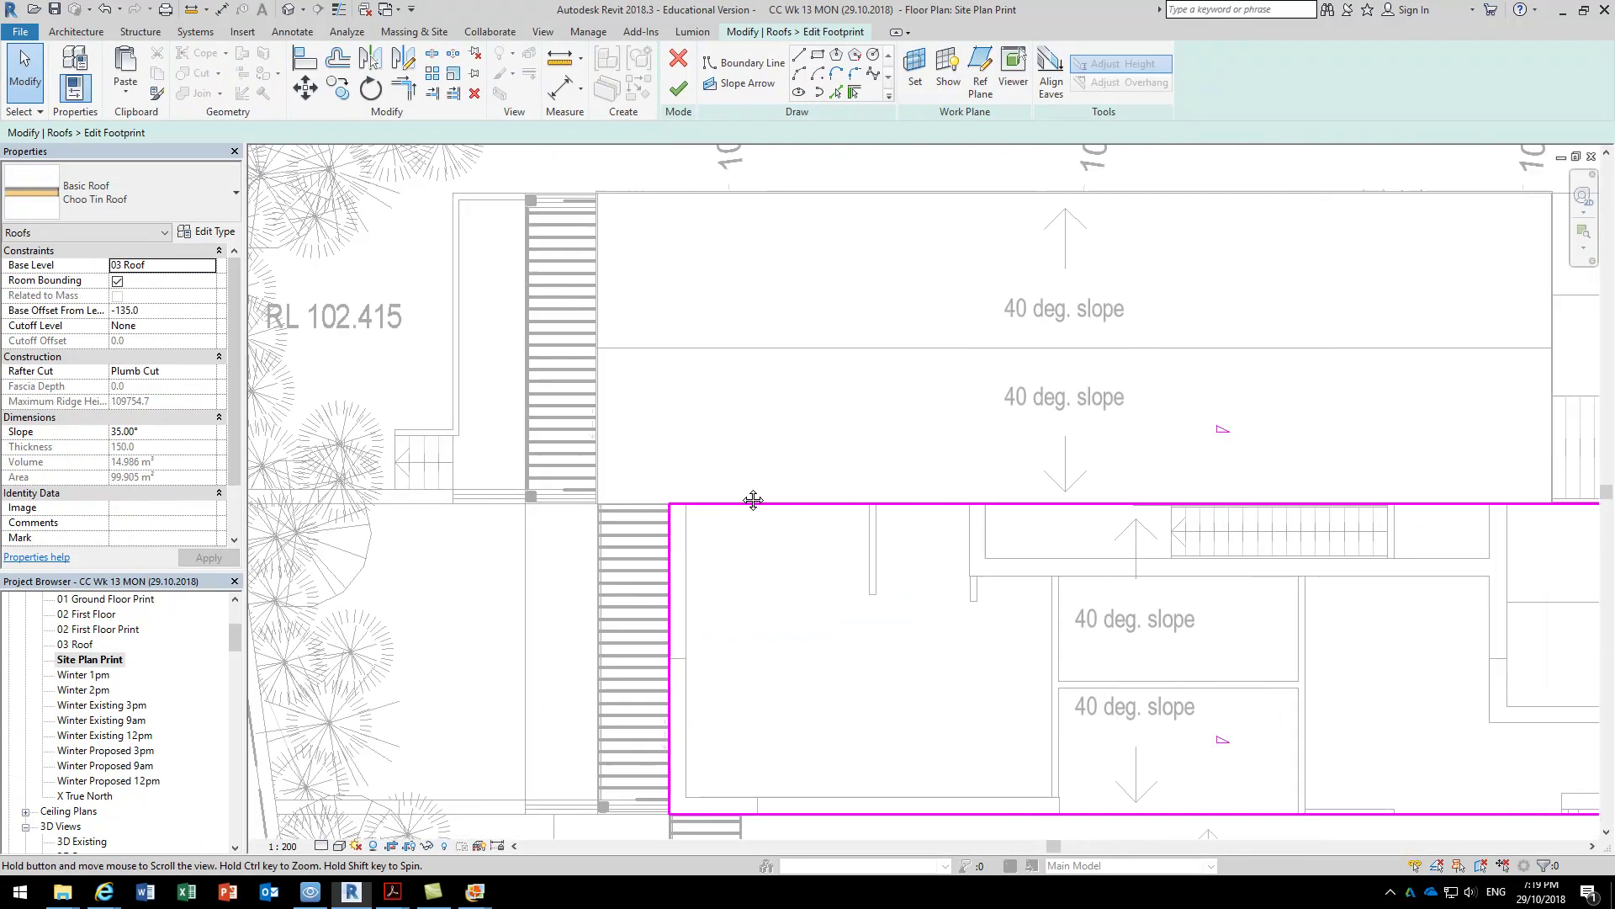
scroll(609, 570, "down", 4)
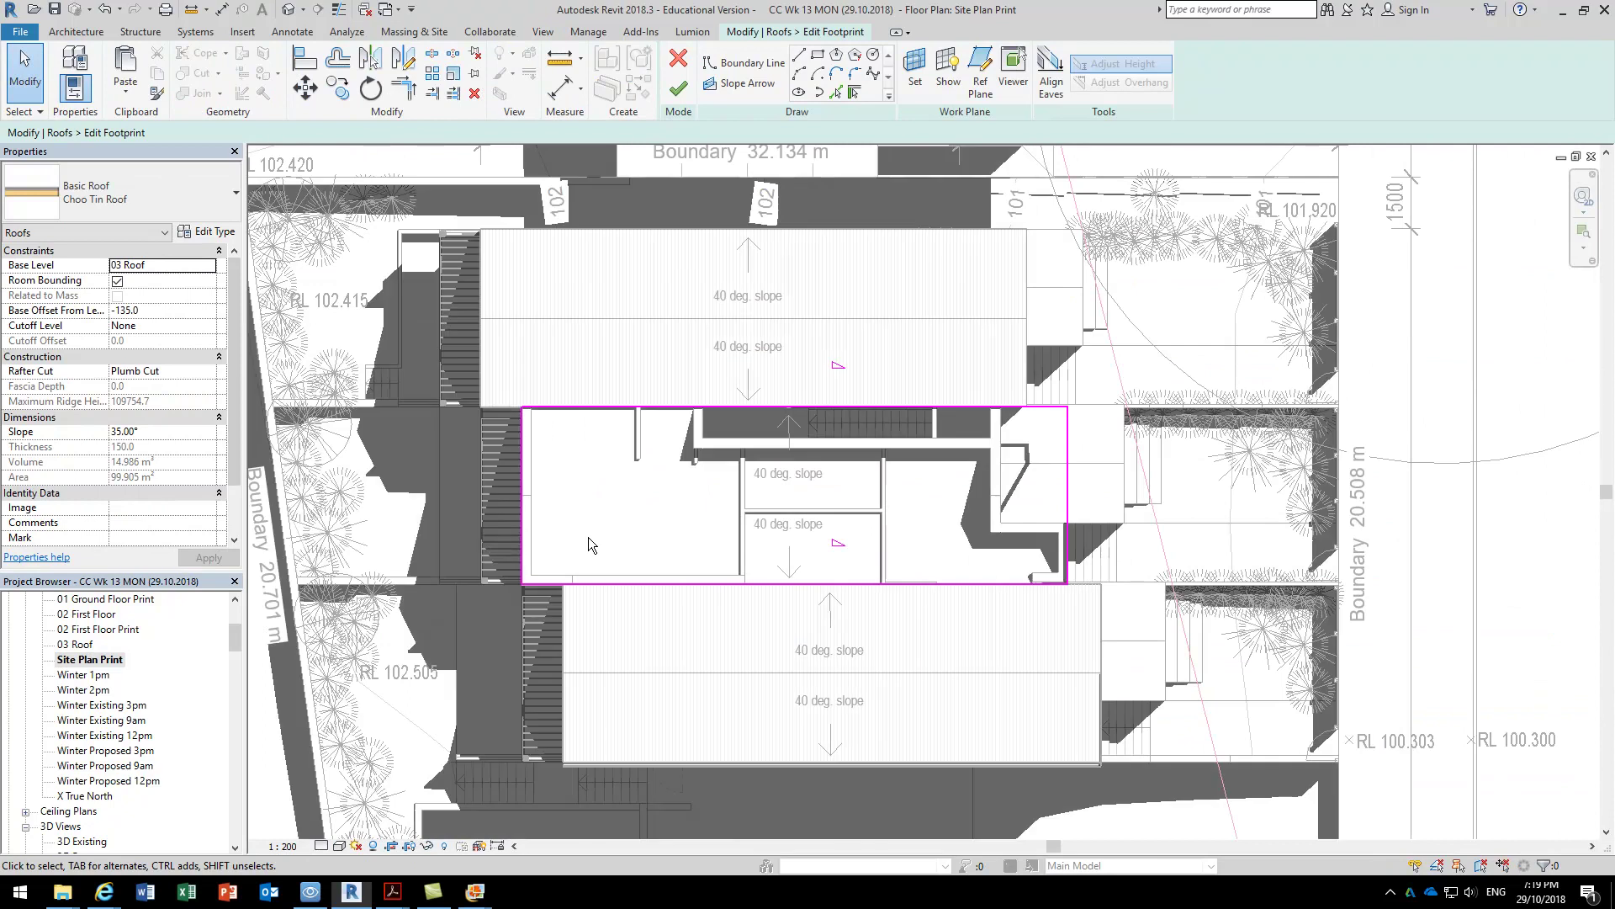
scroll(606, 555, "up", 5)
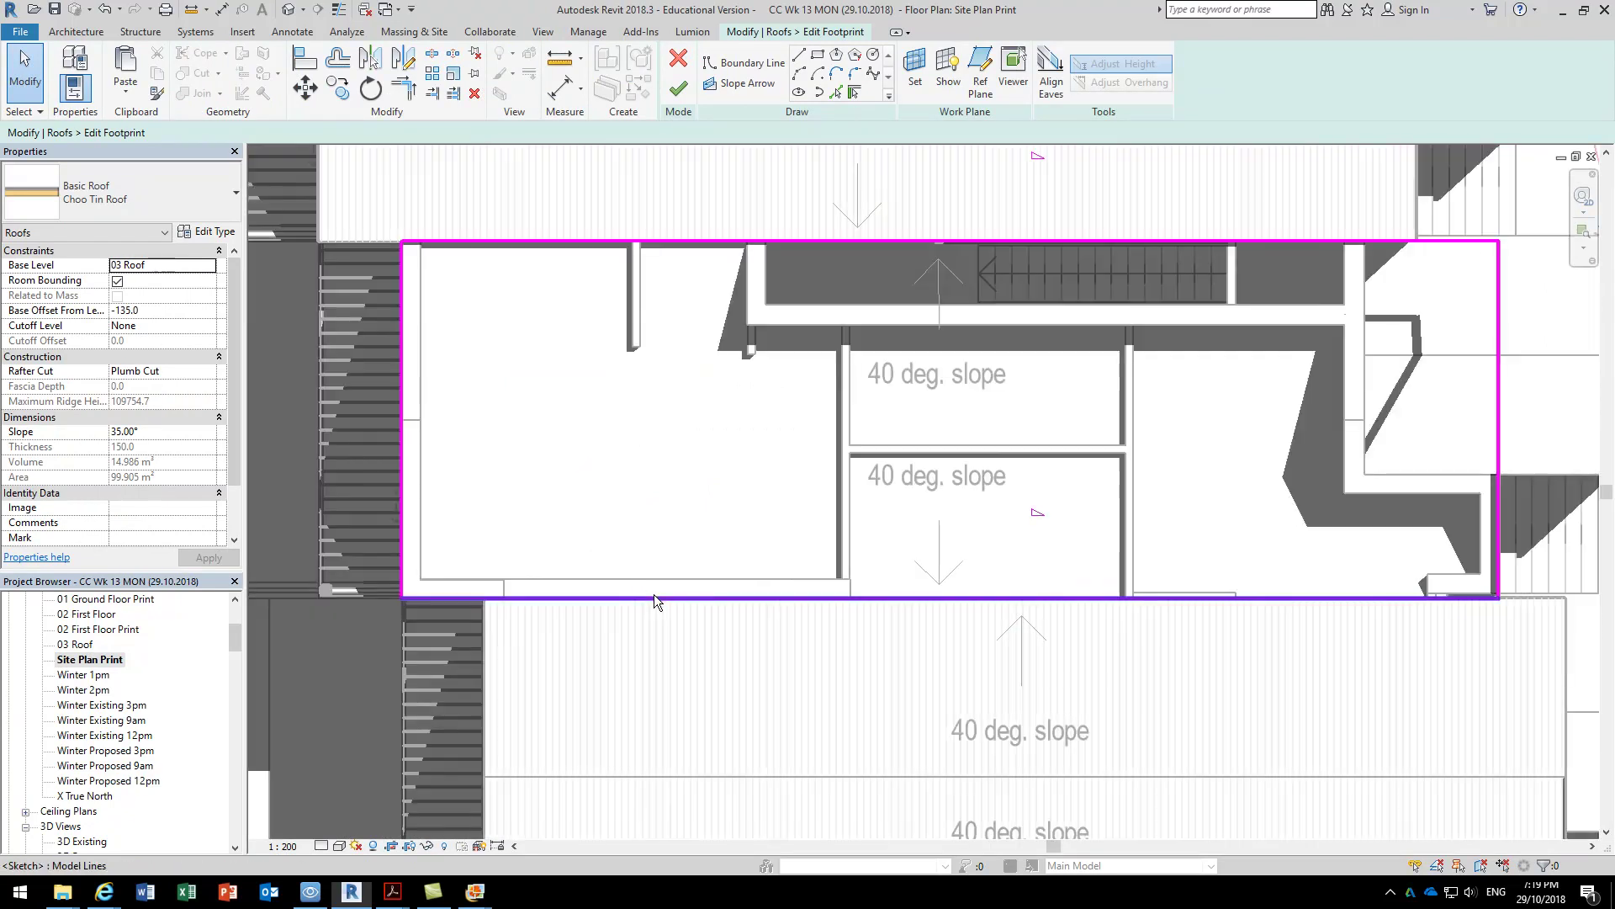
left_click(632, 581)
left_click_drag(631, 581, 635, 549)
left_click(648, 473)
scroll(650, 473, "down", 3)
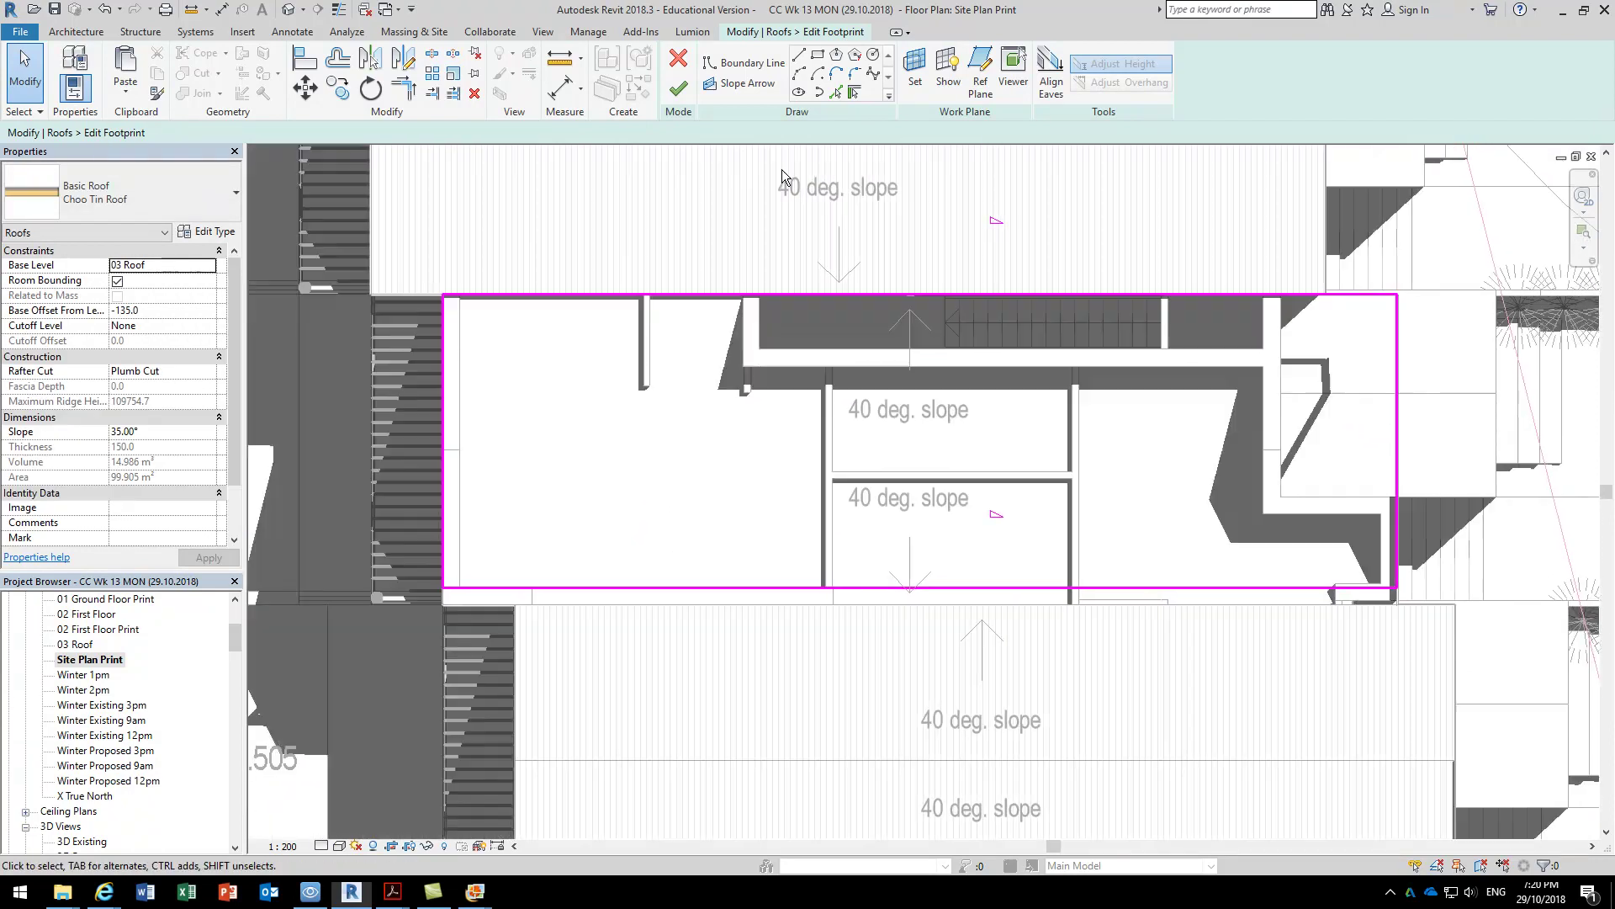
left_click(680, 89)
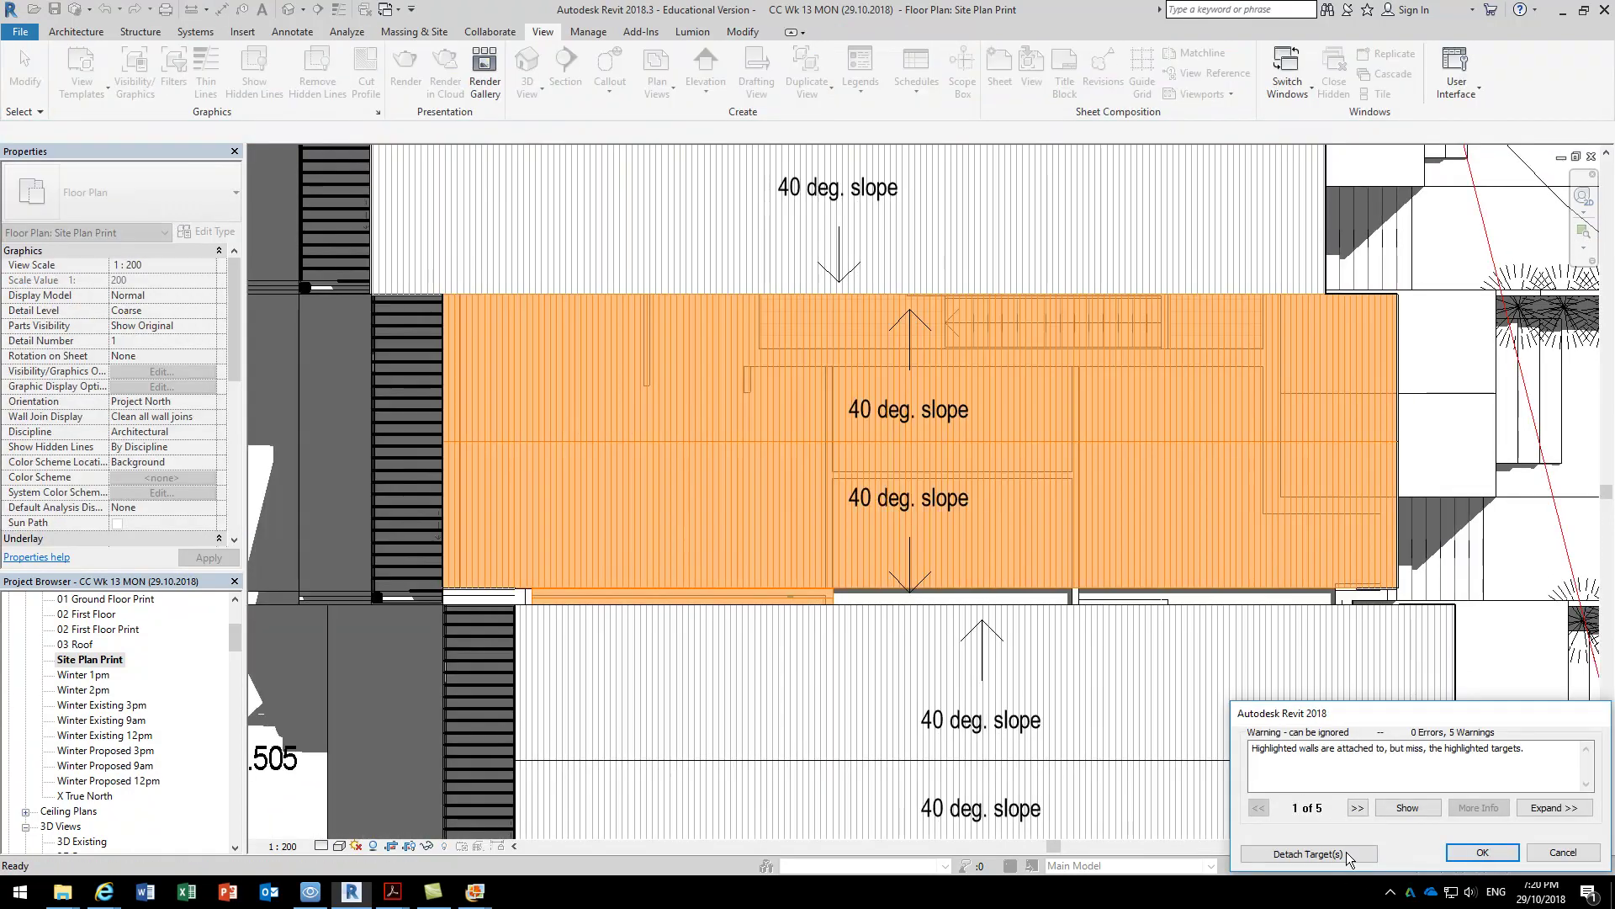
left_click(1483, 852)
left_click(635, 552)
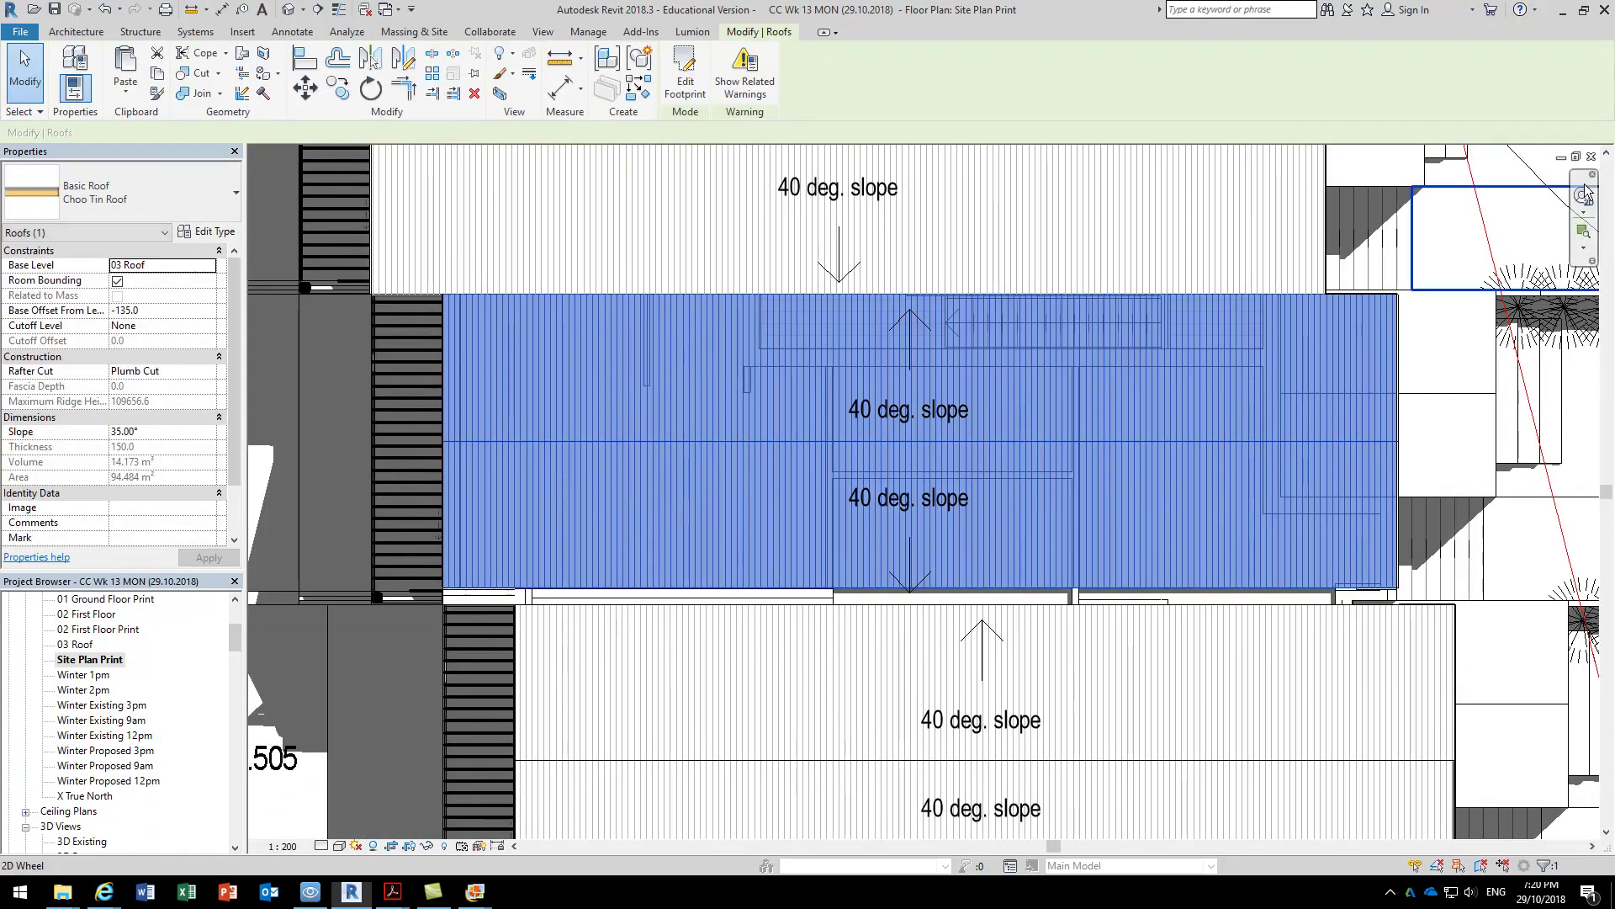
left_click(1591, 156)
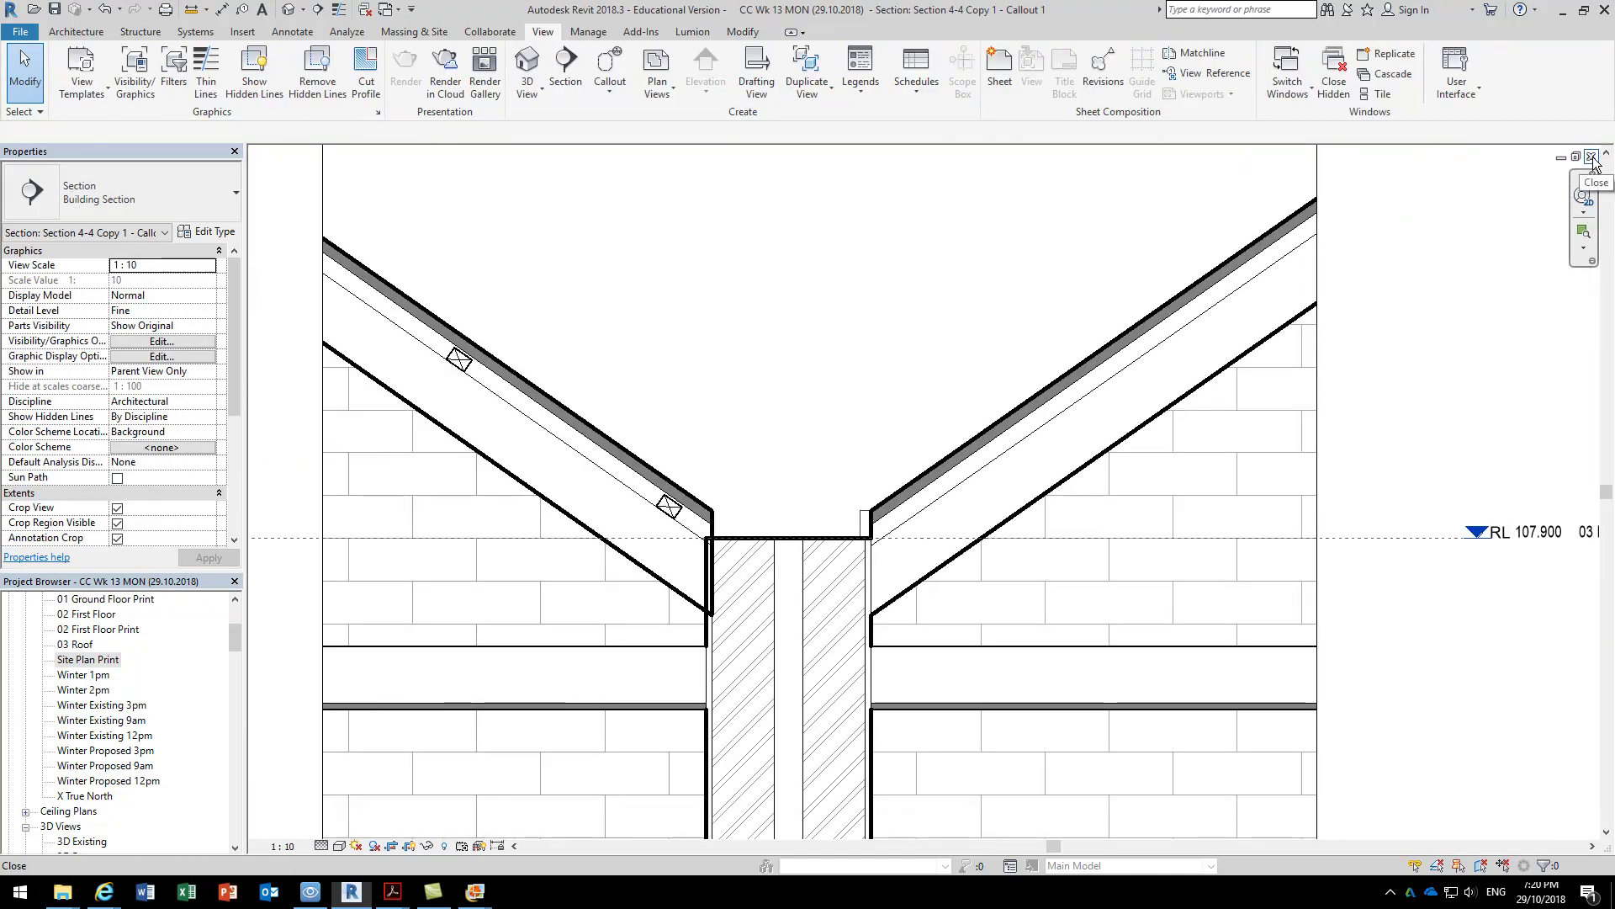
Try lowering the tops of the party wall's cavity and right brick leaf below the roof valley.
scroll(804, 396, "up", 3)
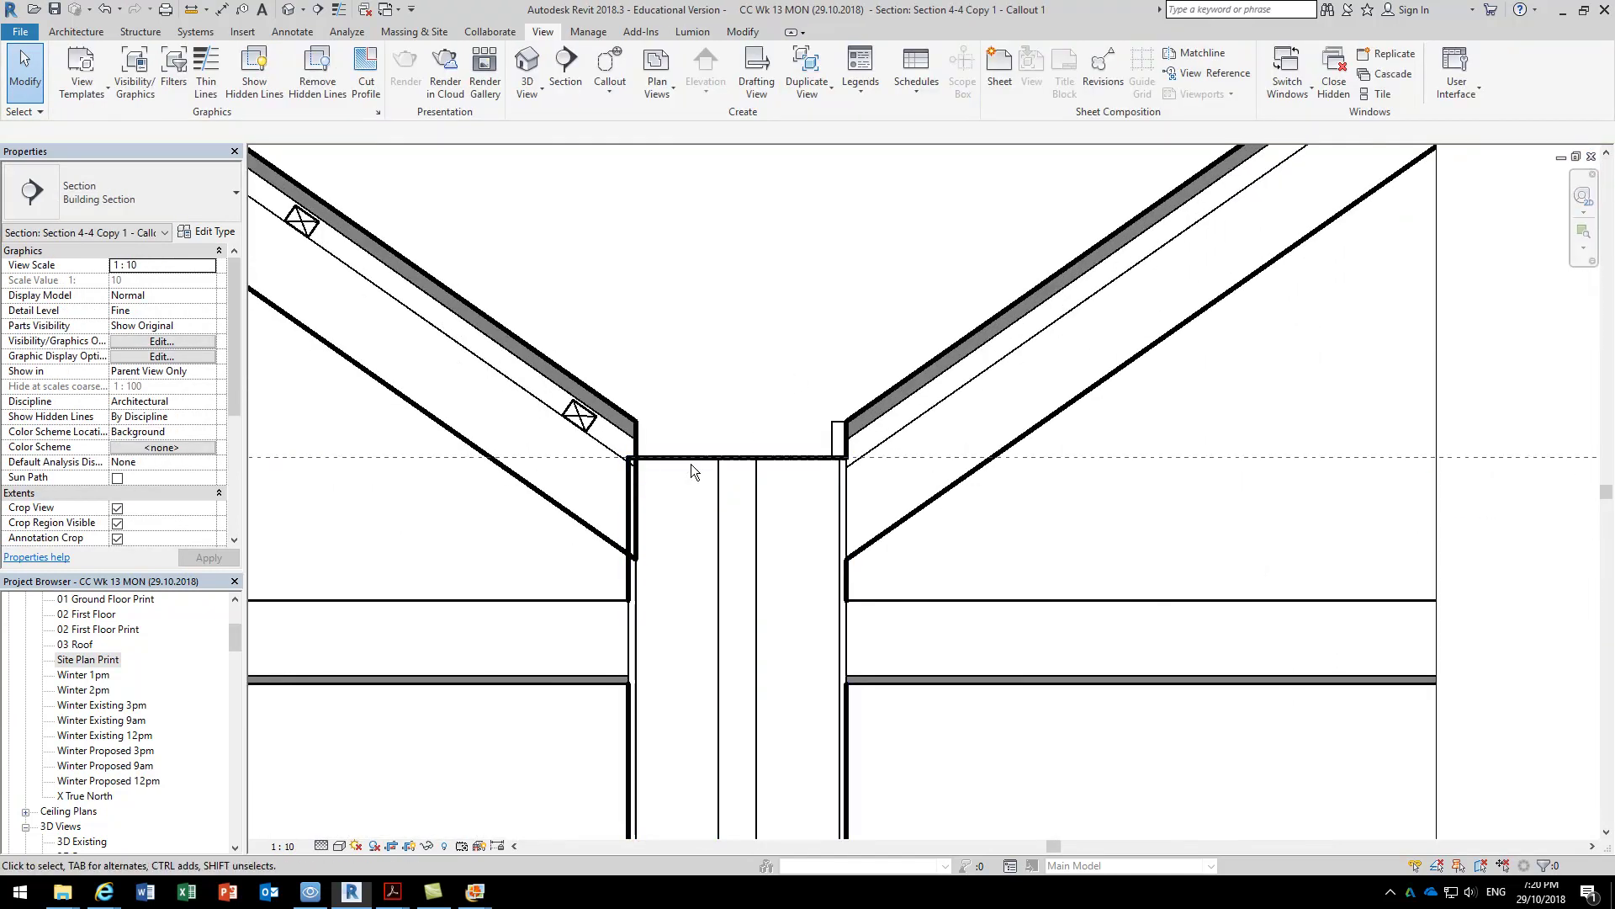
left_click(715, 563)
left_click_drag(775, 457, 773, 601)
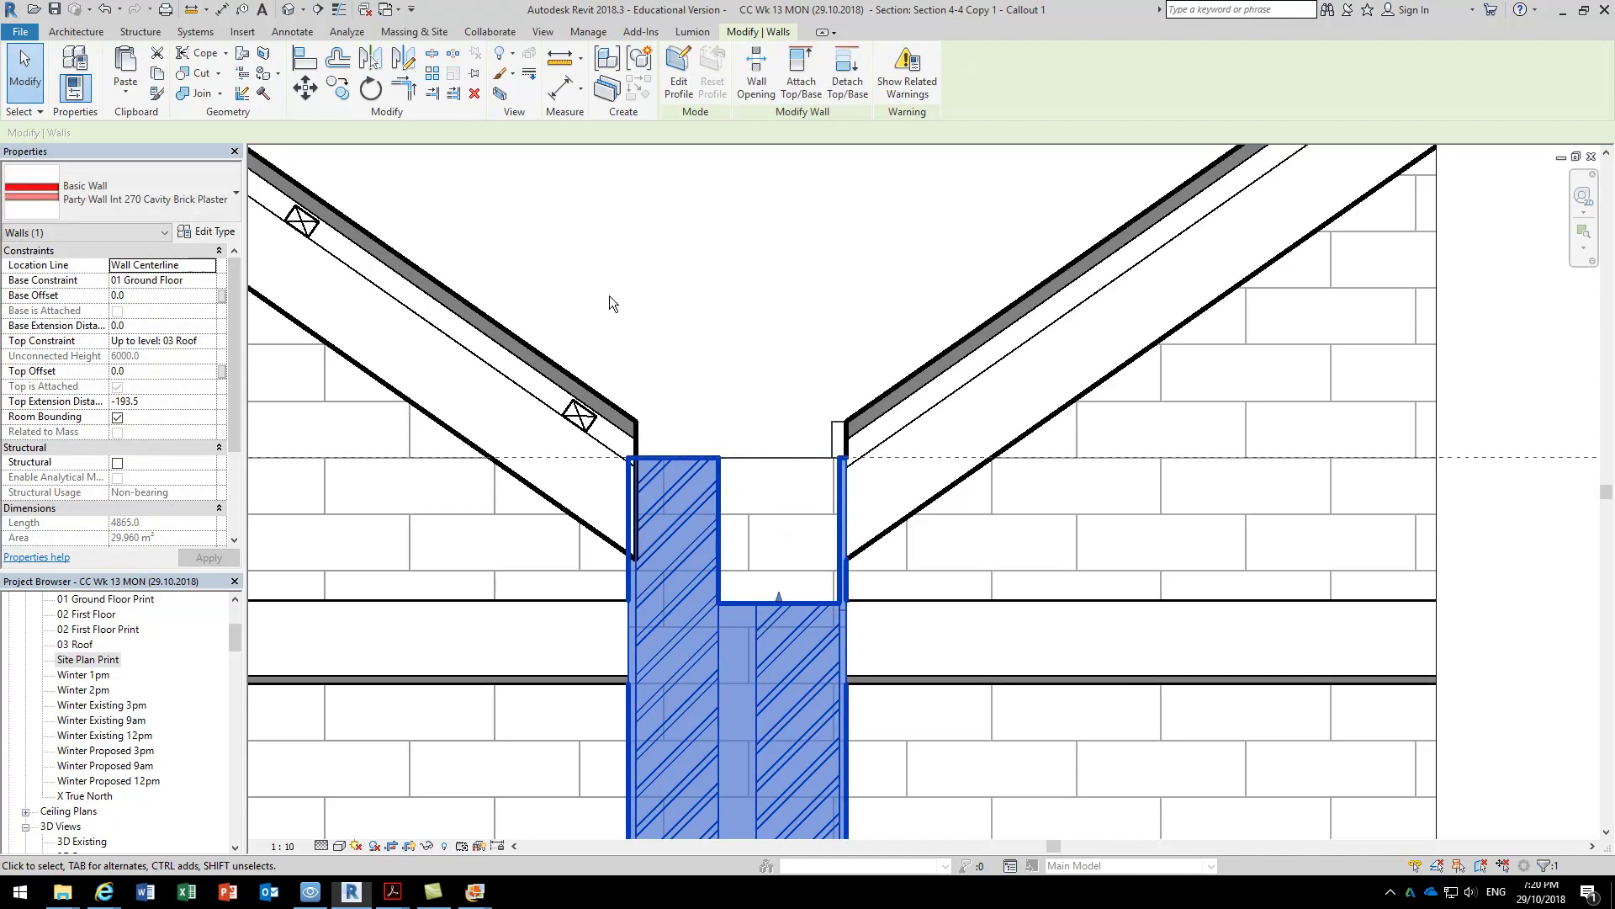
left_click(216, 234)
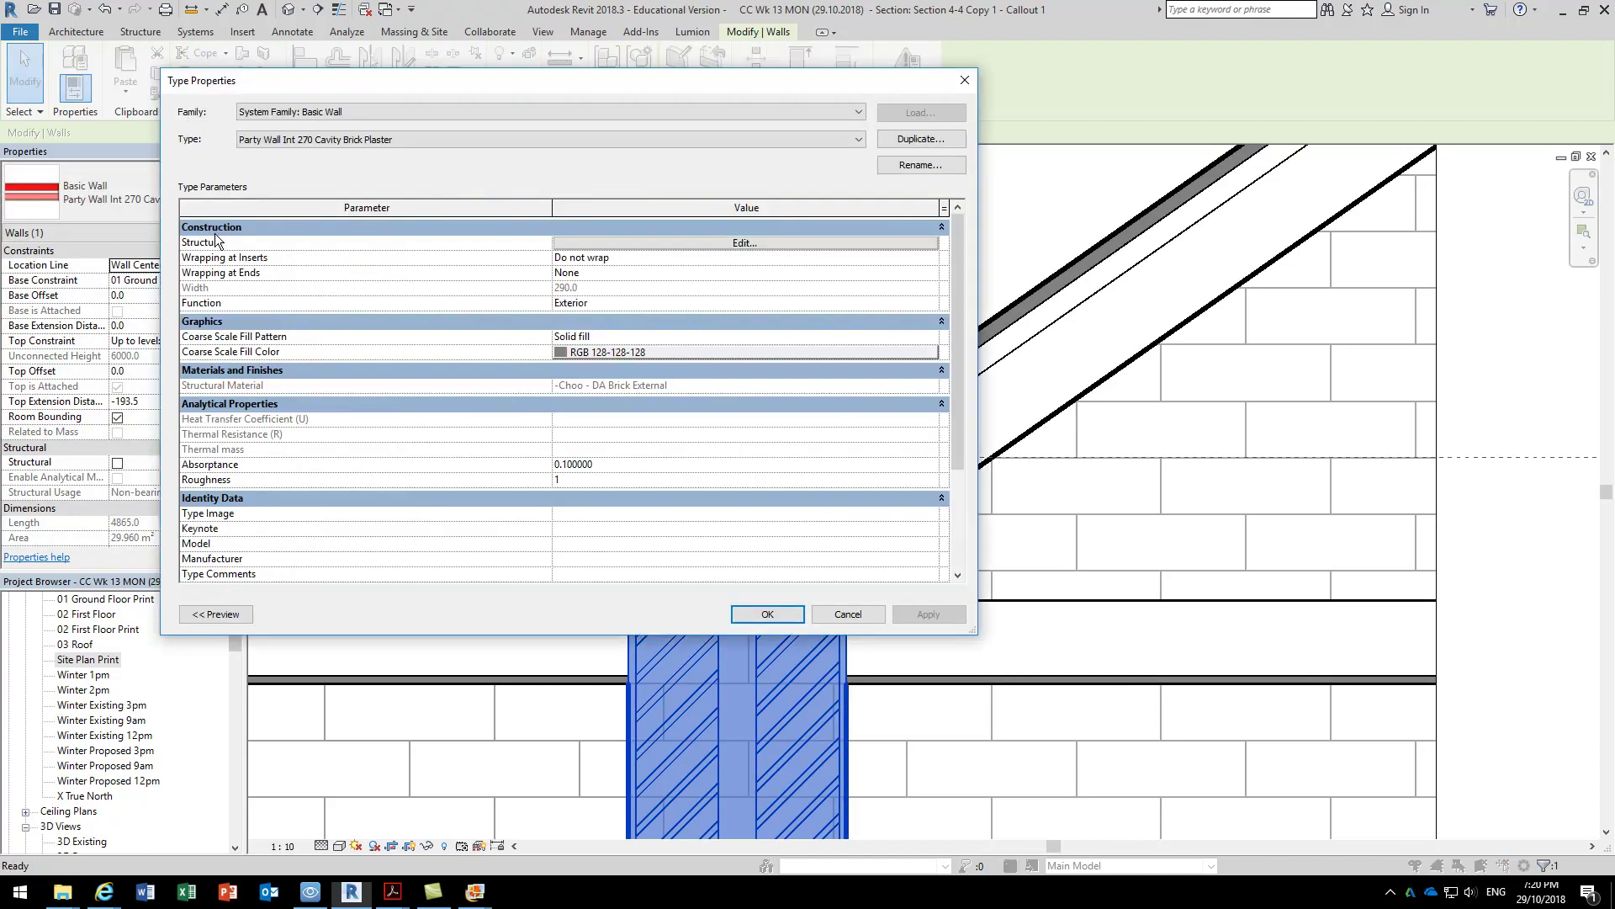
left_click(843, 612)
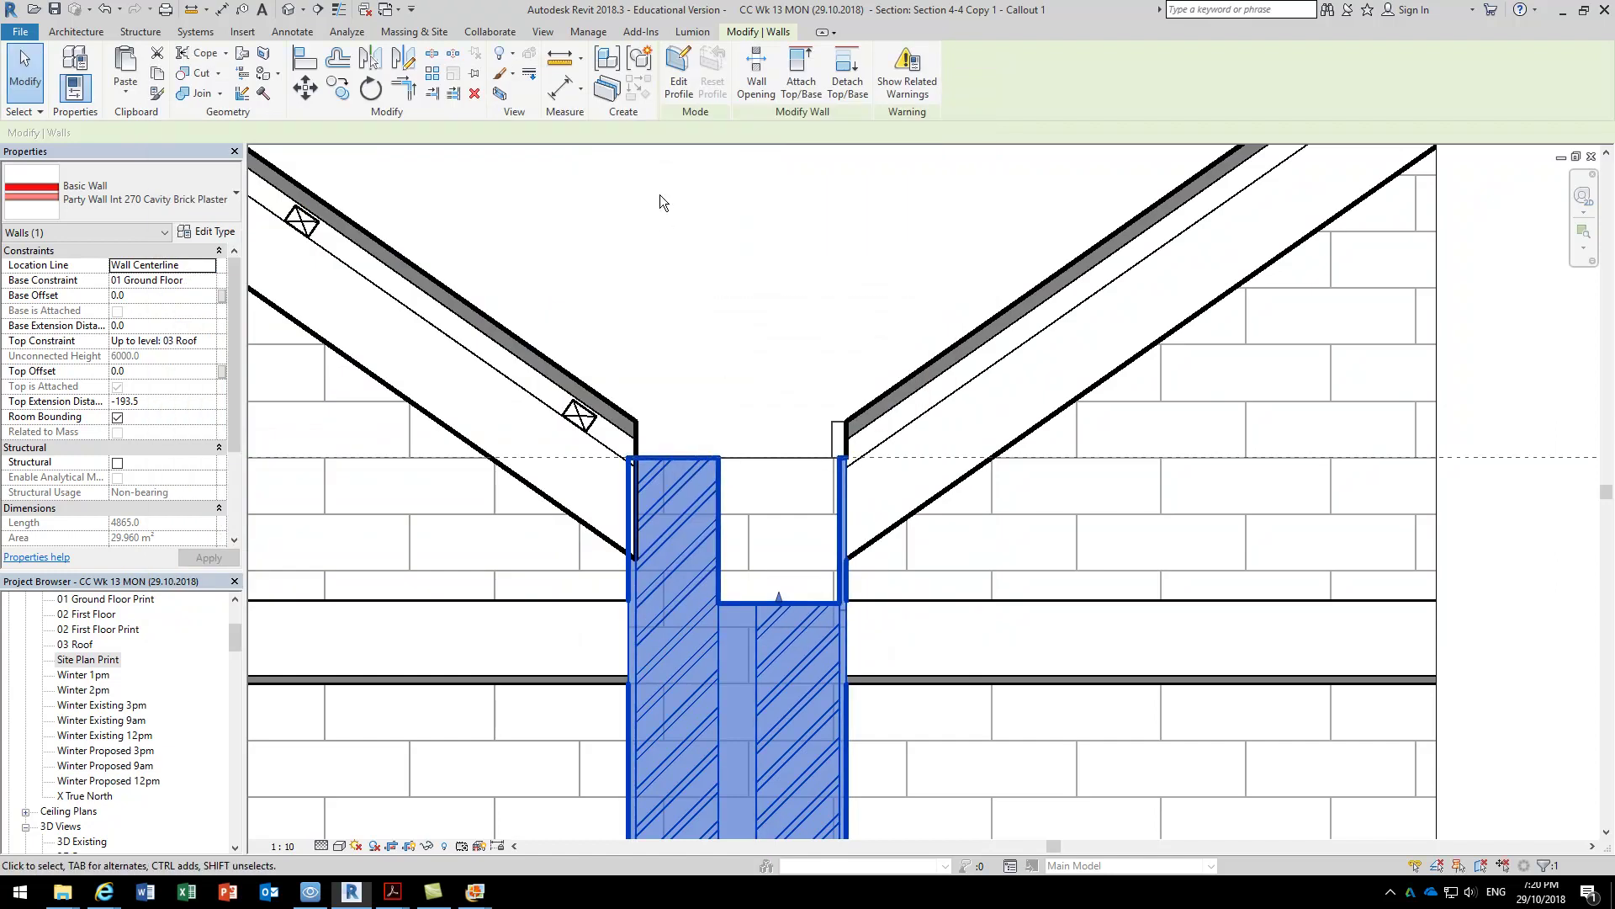
Detach the party wall's top from the left roof and reselect the wall.
left_click(847, 85)
left_click(465, 318)
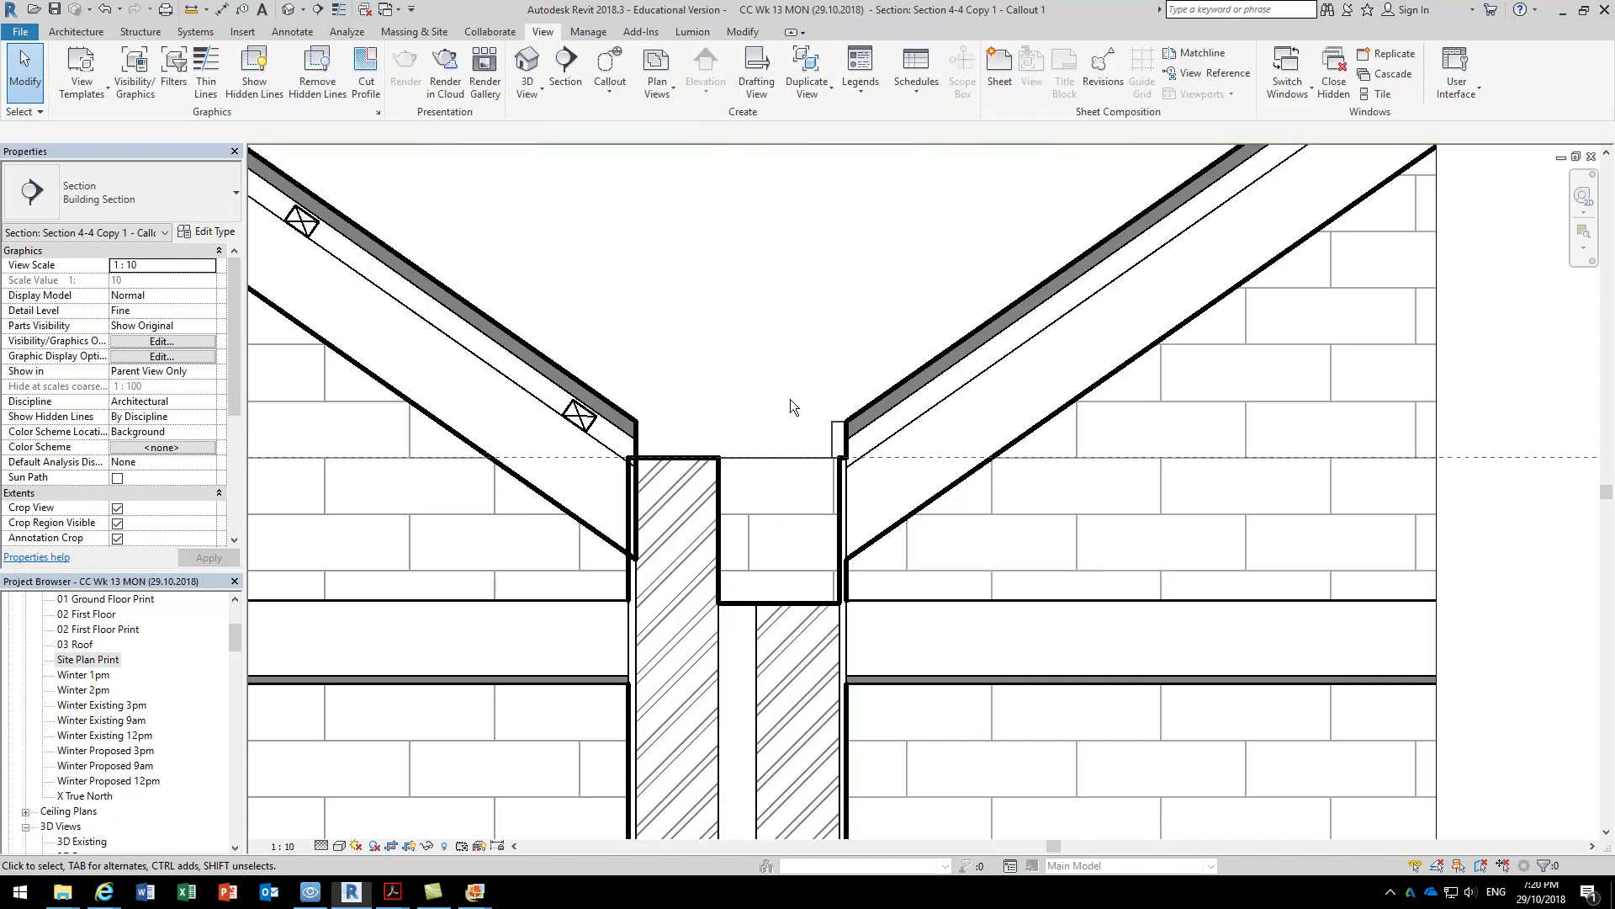
left_click(715, 529)
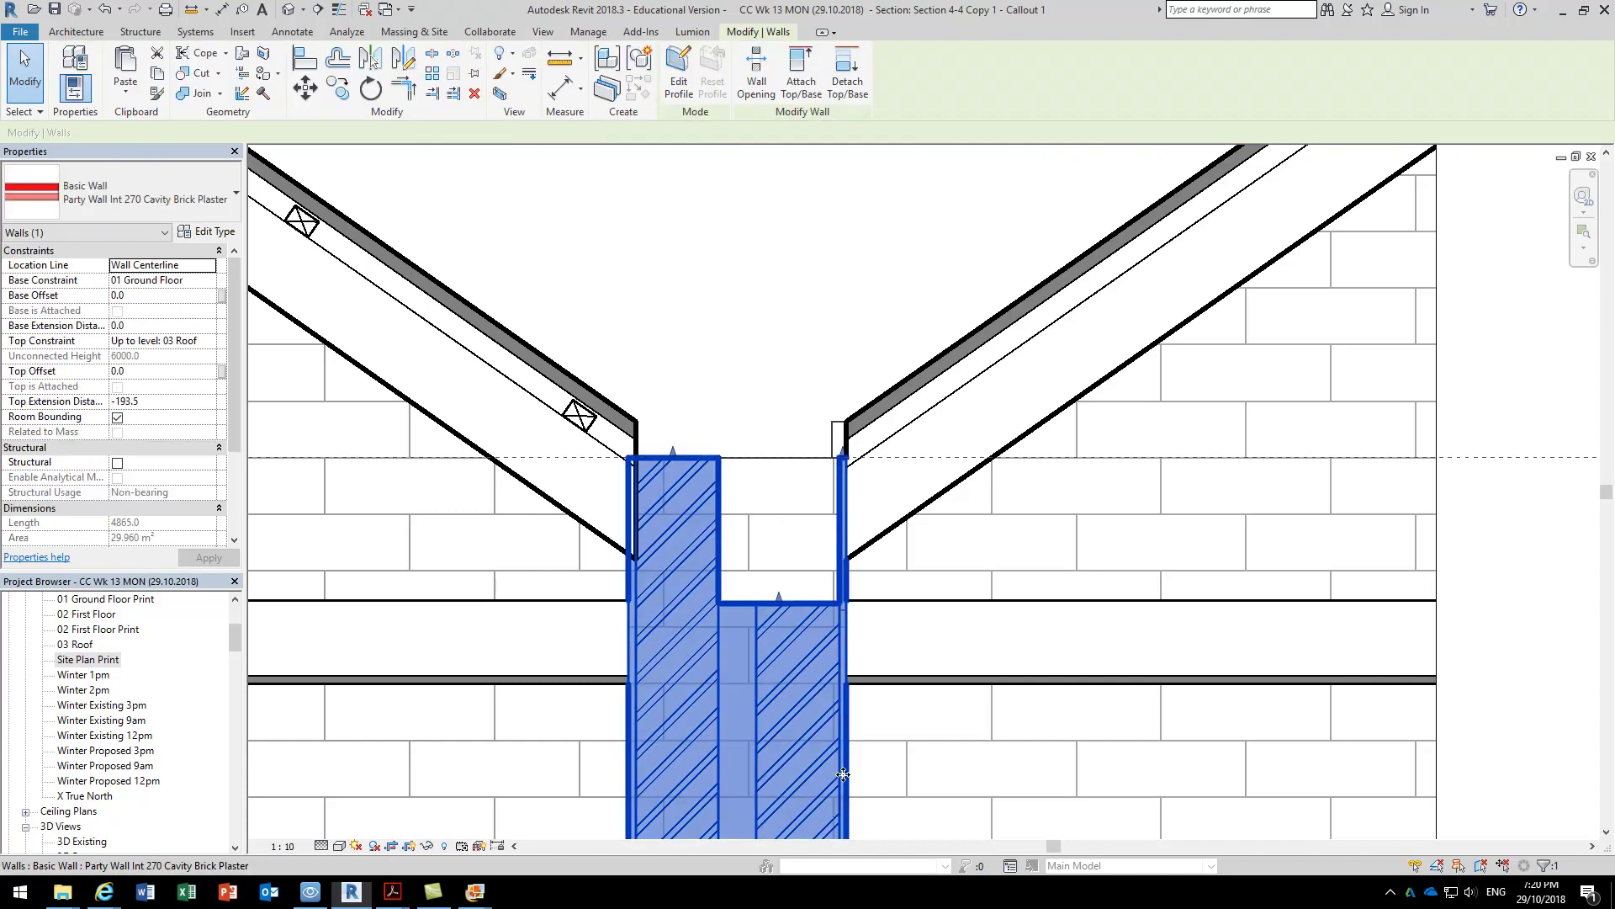
scroll(673, 637, "up", 2)
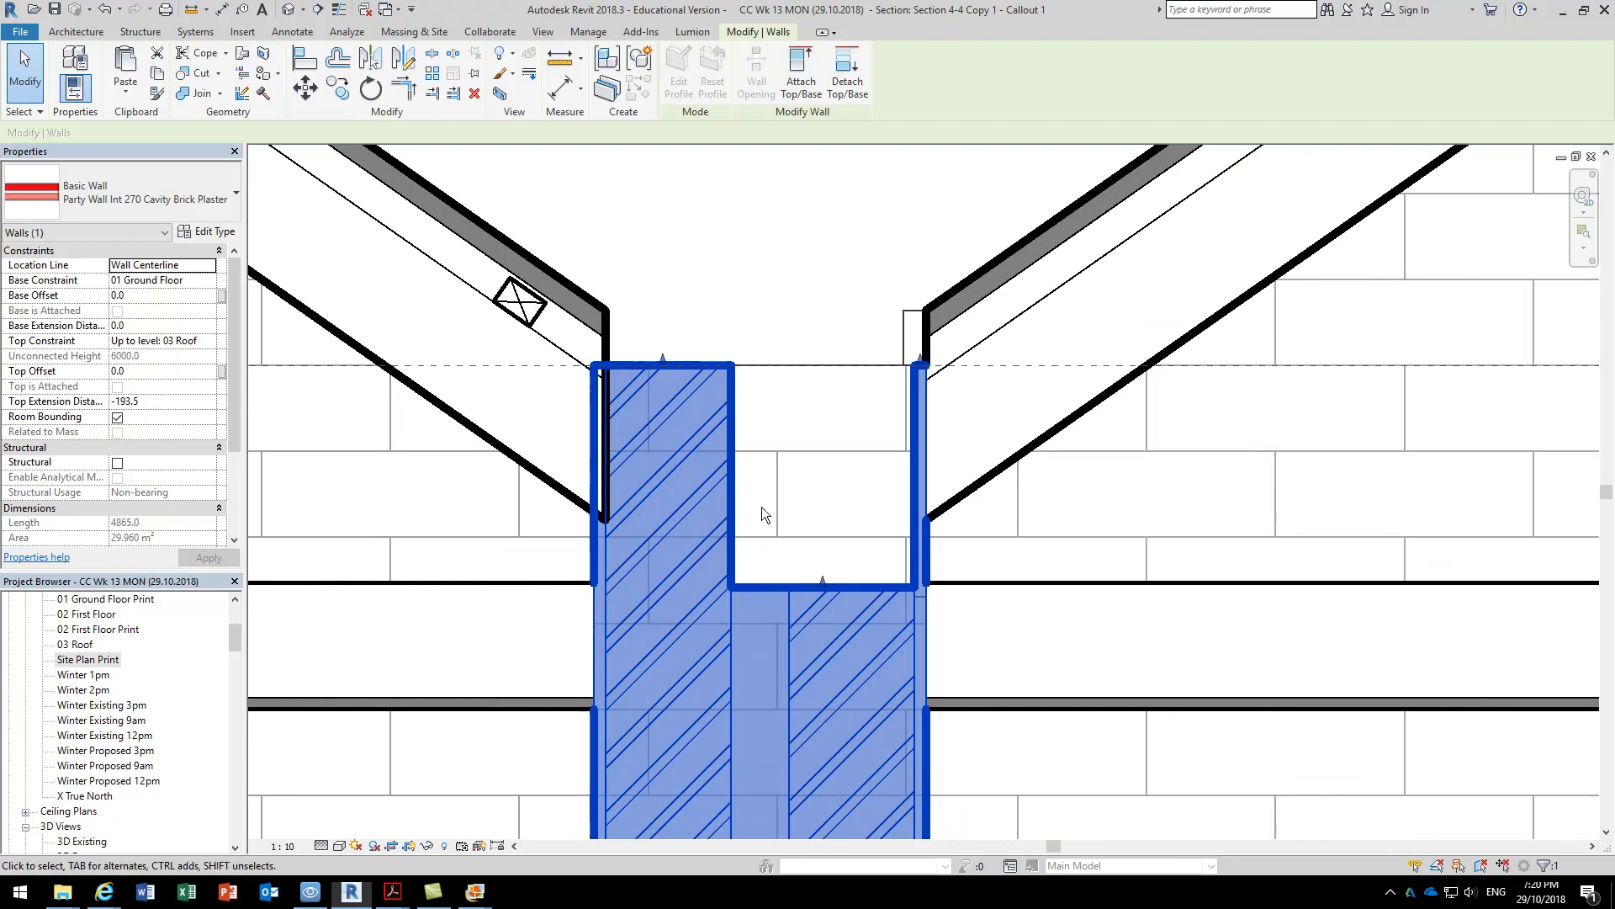
scroll(731, 318, "down", 2)
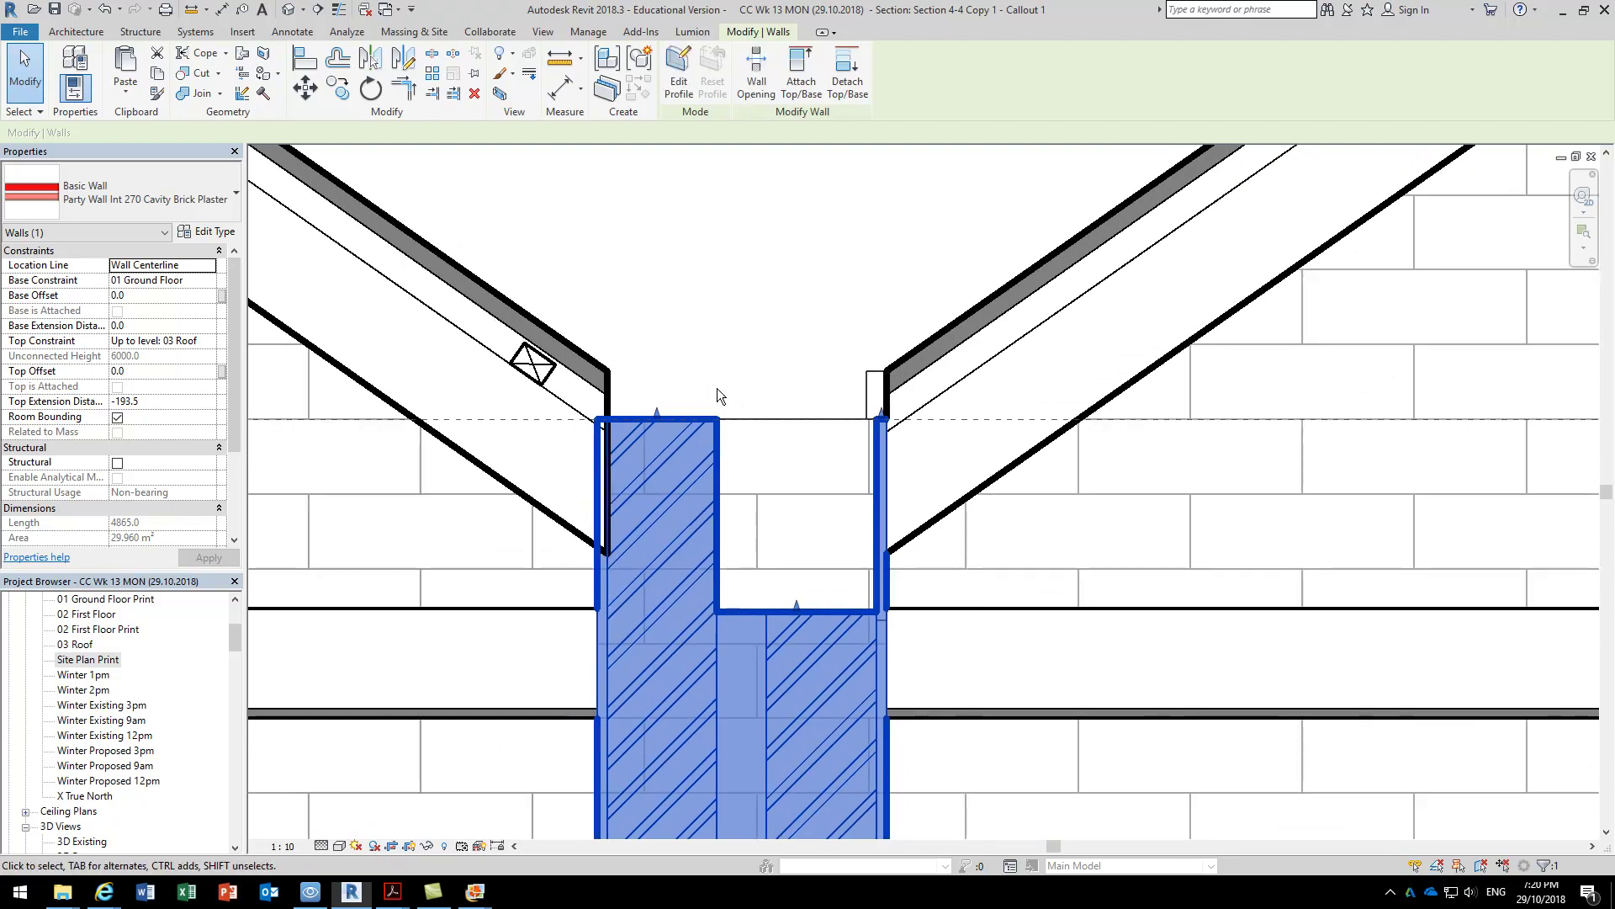
Open the layer structure of Party Wall Int 270 Cavity Brick Plaster with a section preview.
left_click(214, 233)
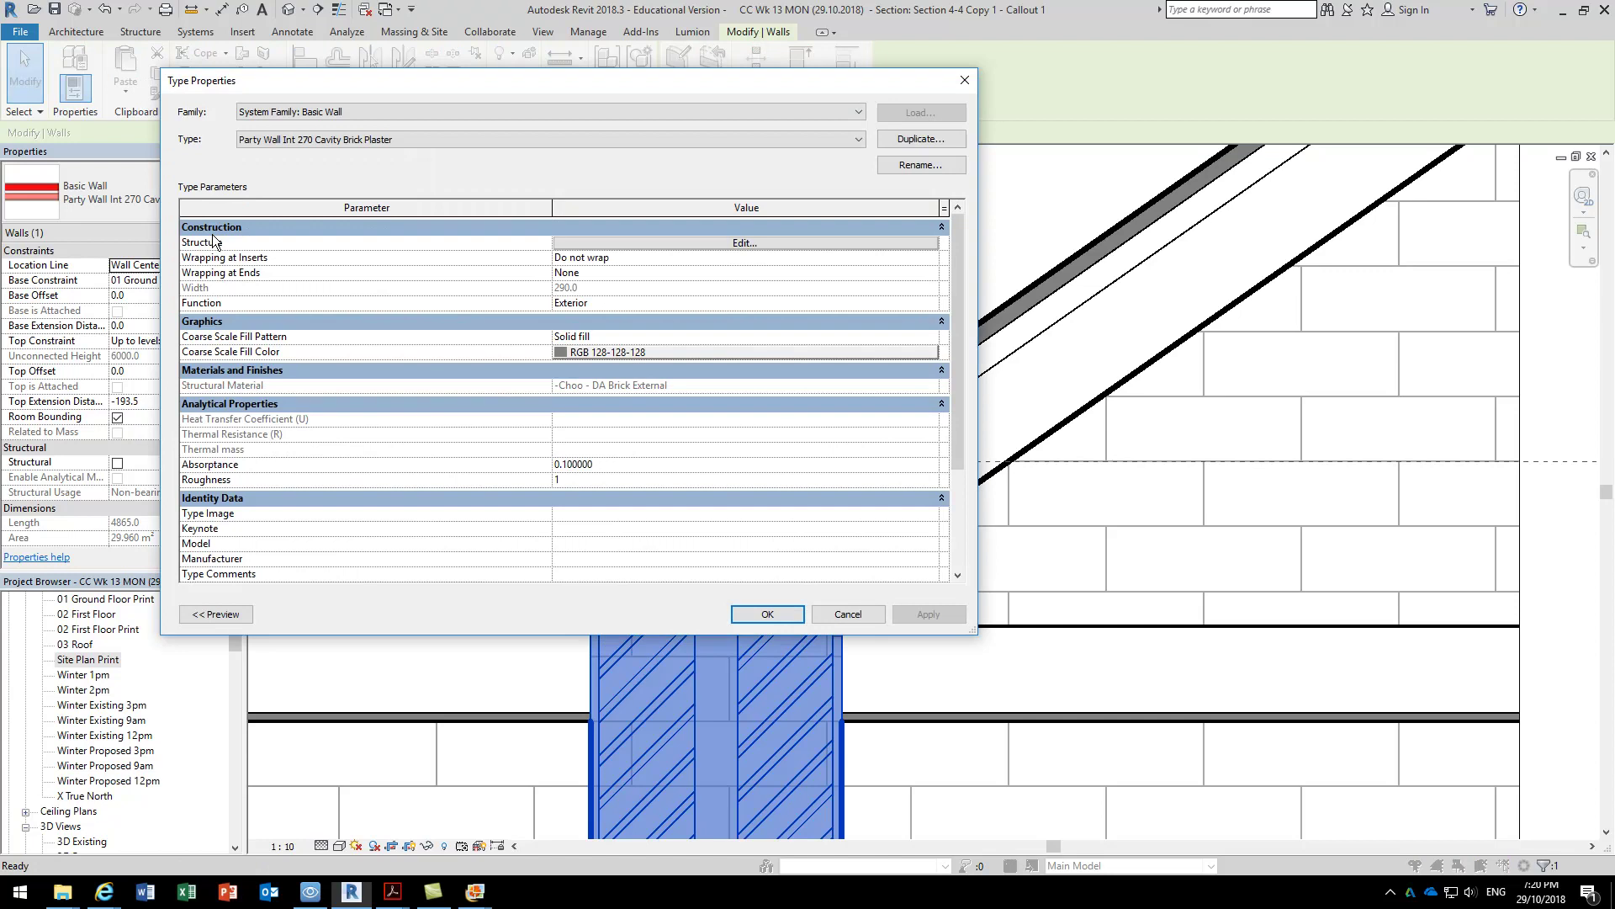
left_click(740, 243)
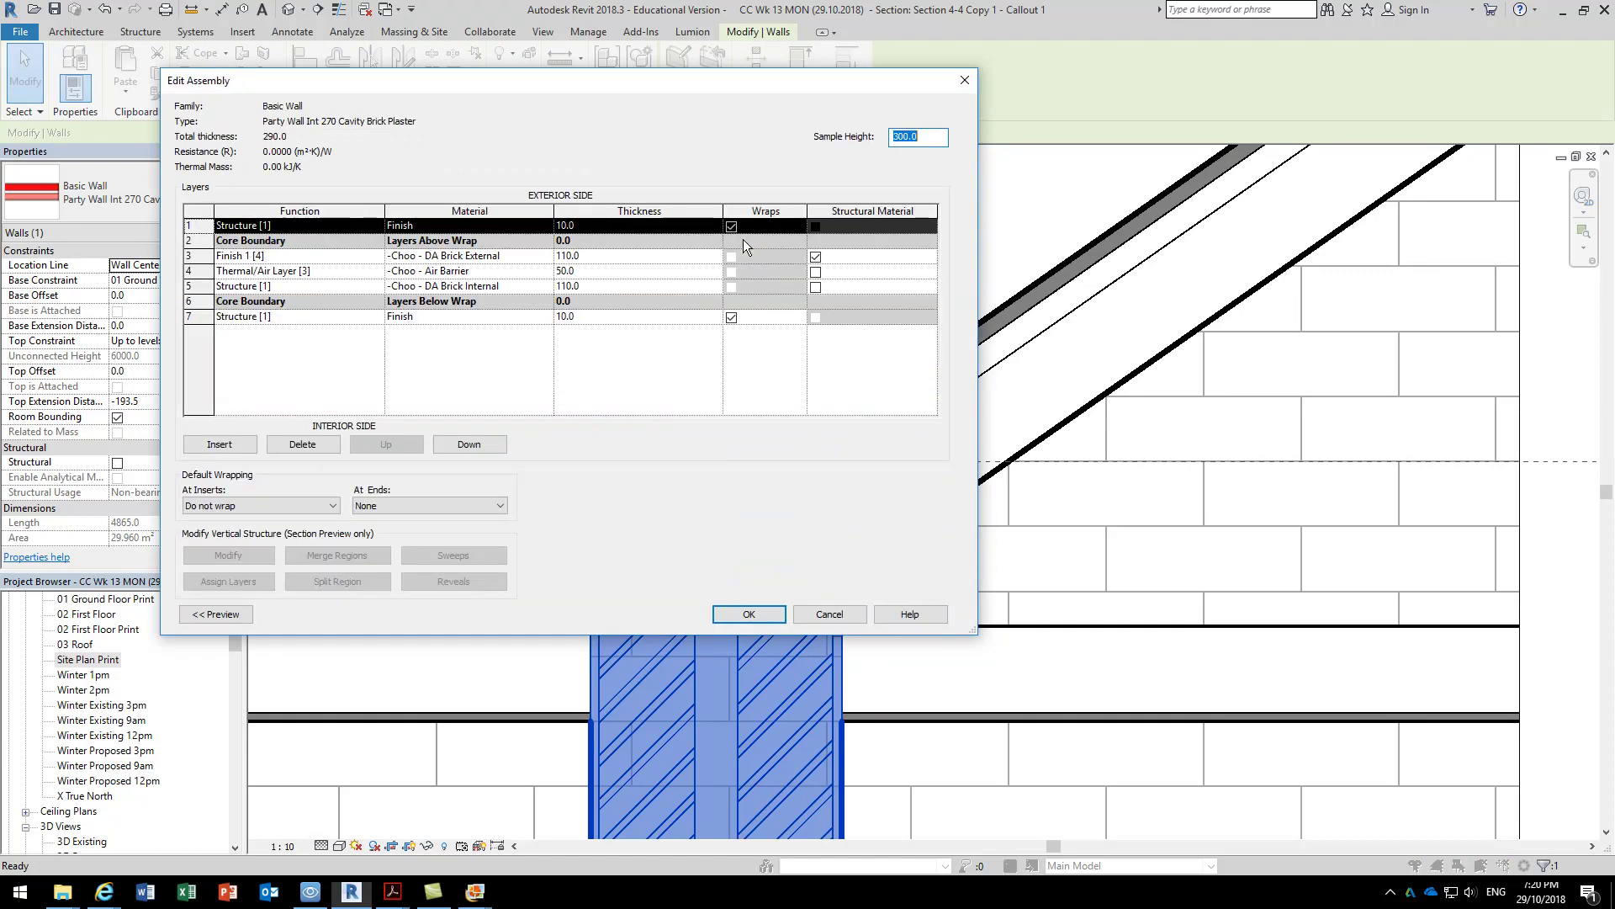
left_click_drag(572, 81, 1226, 74)
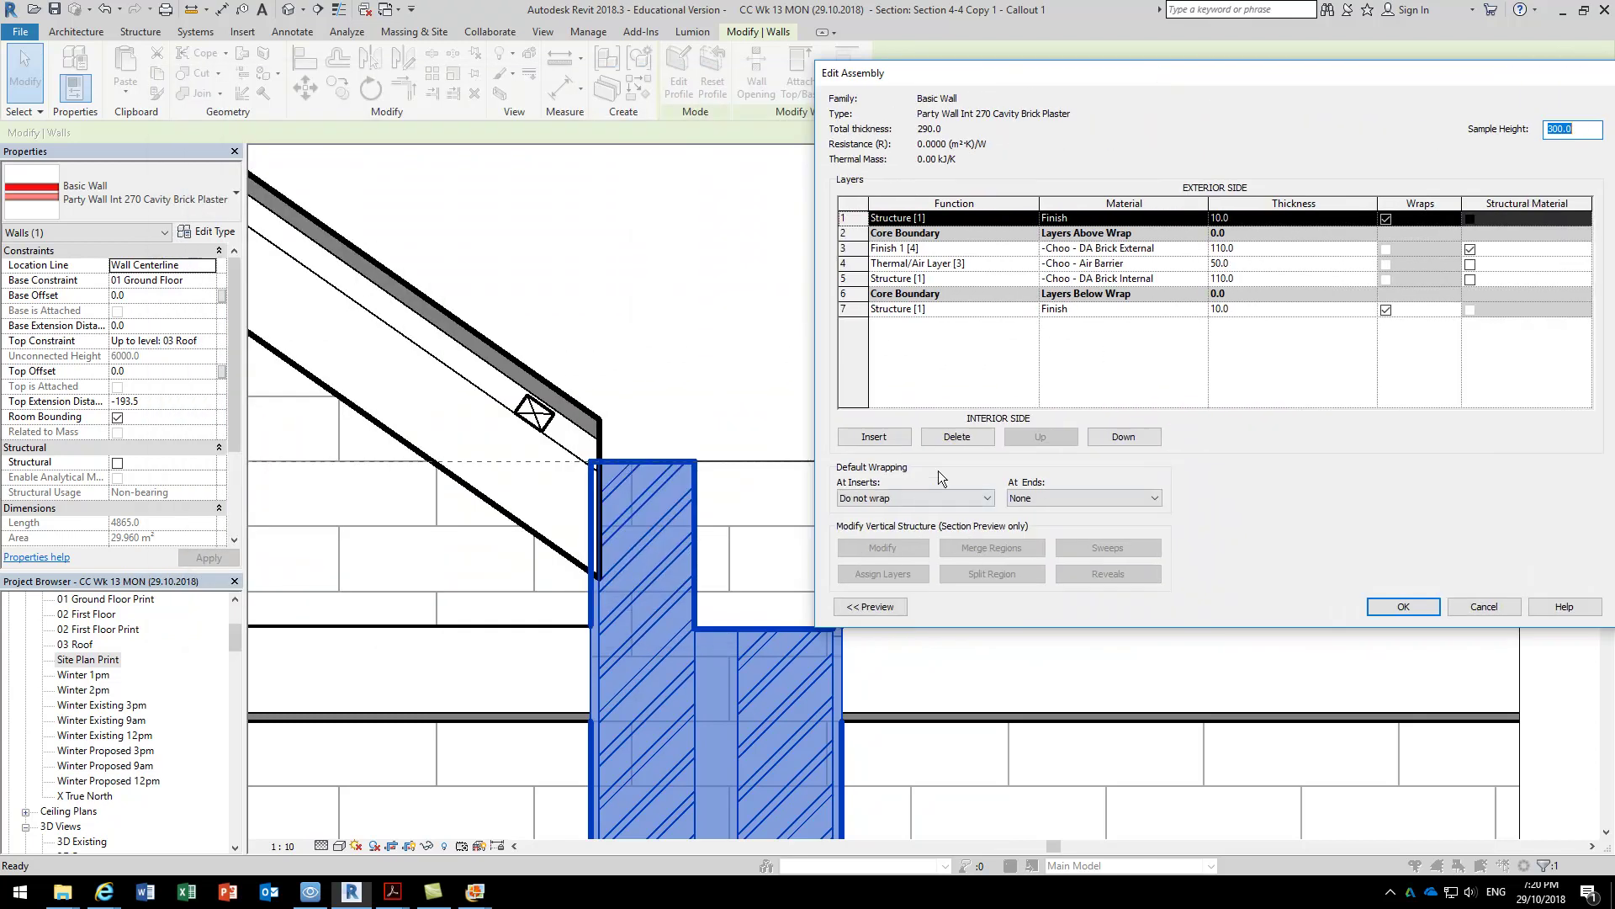
left_click(877, 606)
left_click(932, 607)
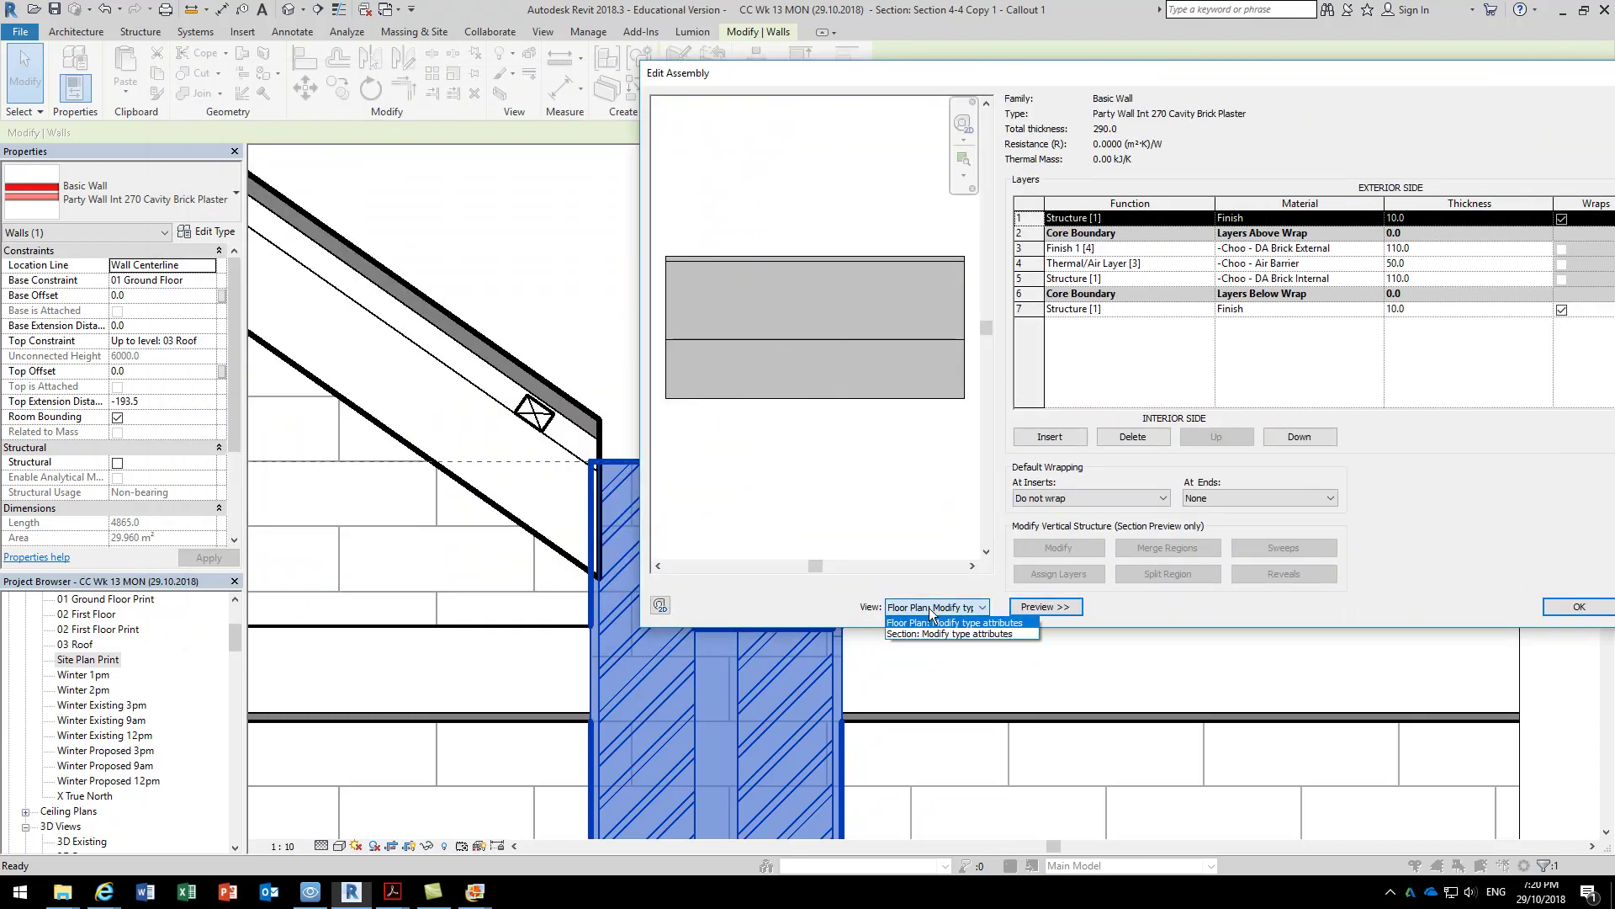
left_click(922, 633)
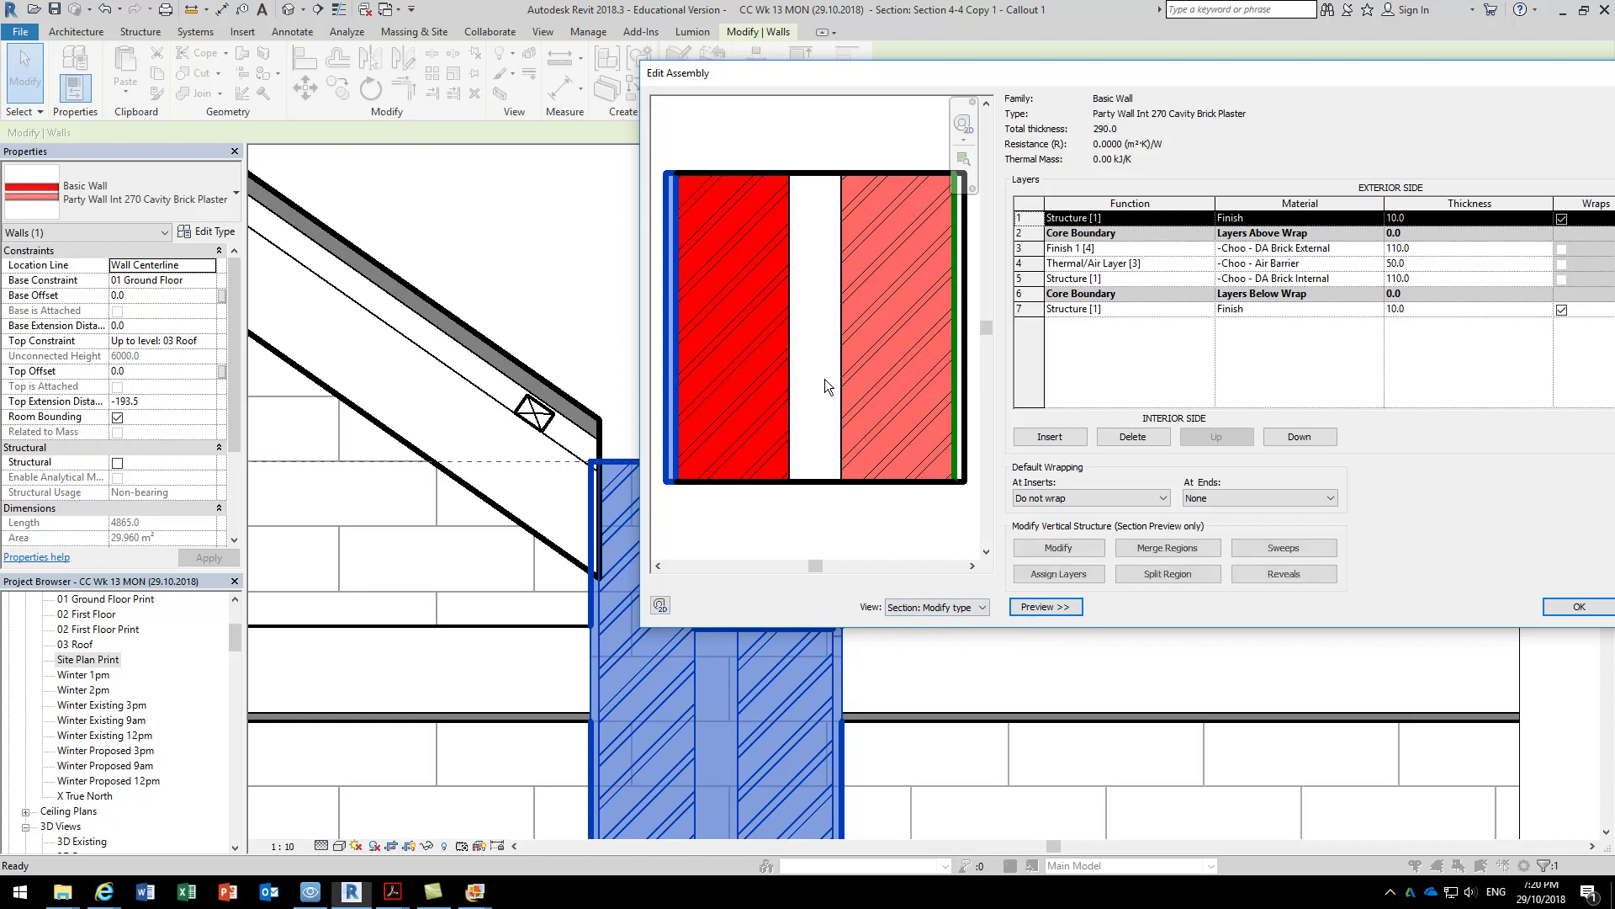
Lock the top edges of the wall's cavity, right brick and plaster layers in the section preview.
left_click(1020, 547)
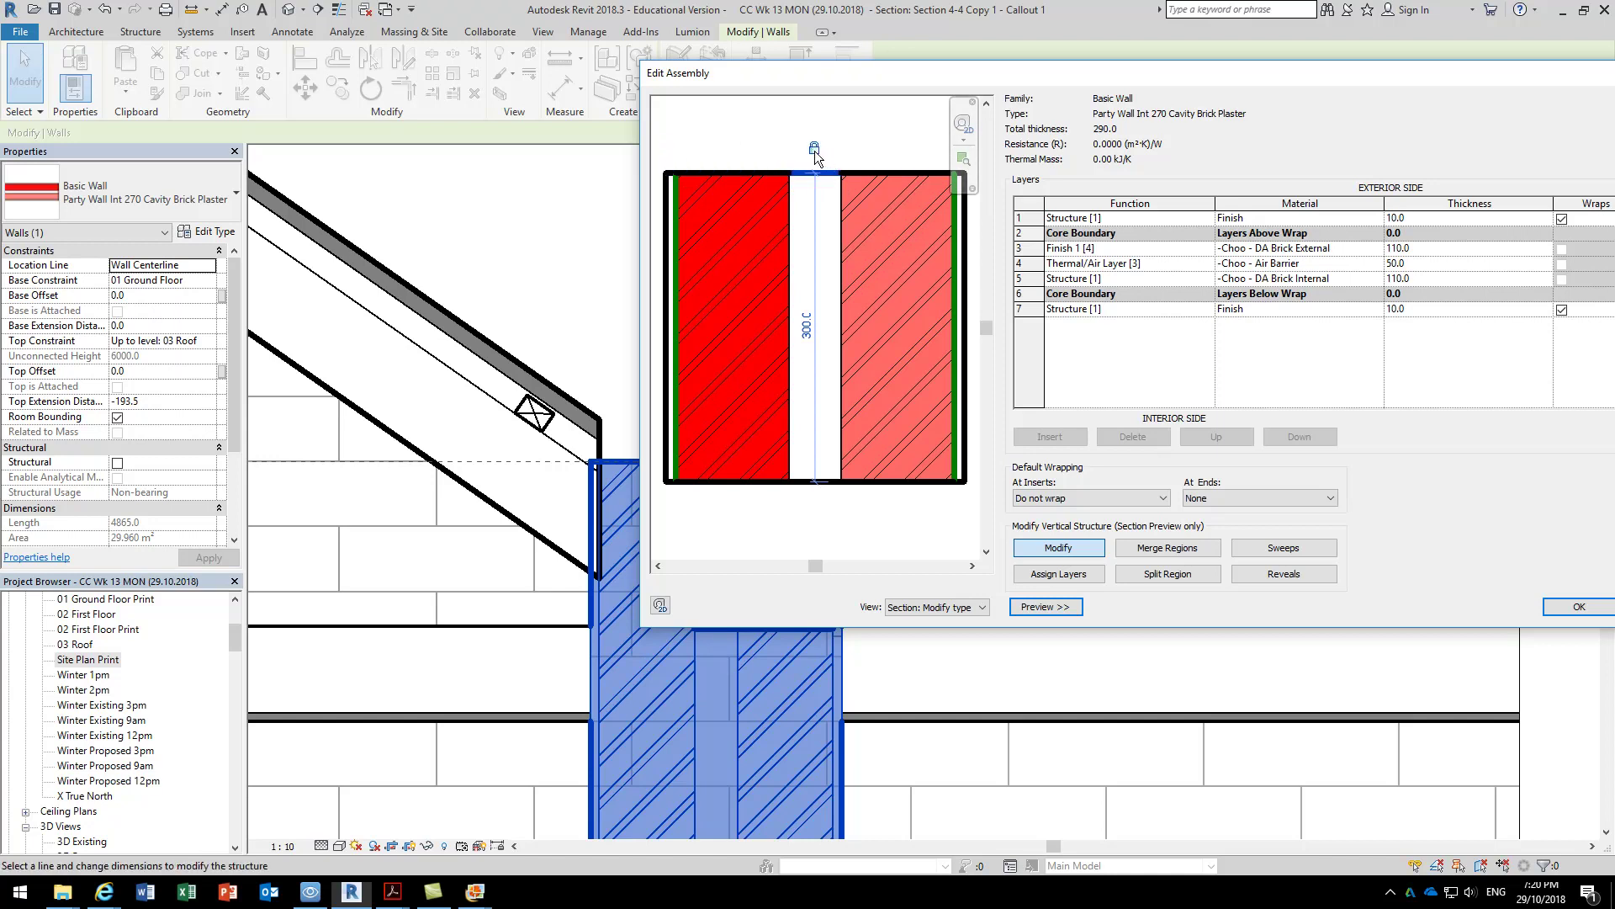
left_click(887, 174)
scroll(906, 258, "down", 2)
scroll(946, 196, "up", 5)
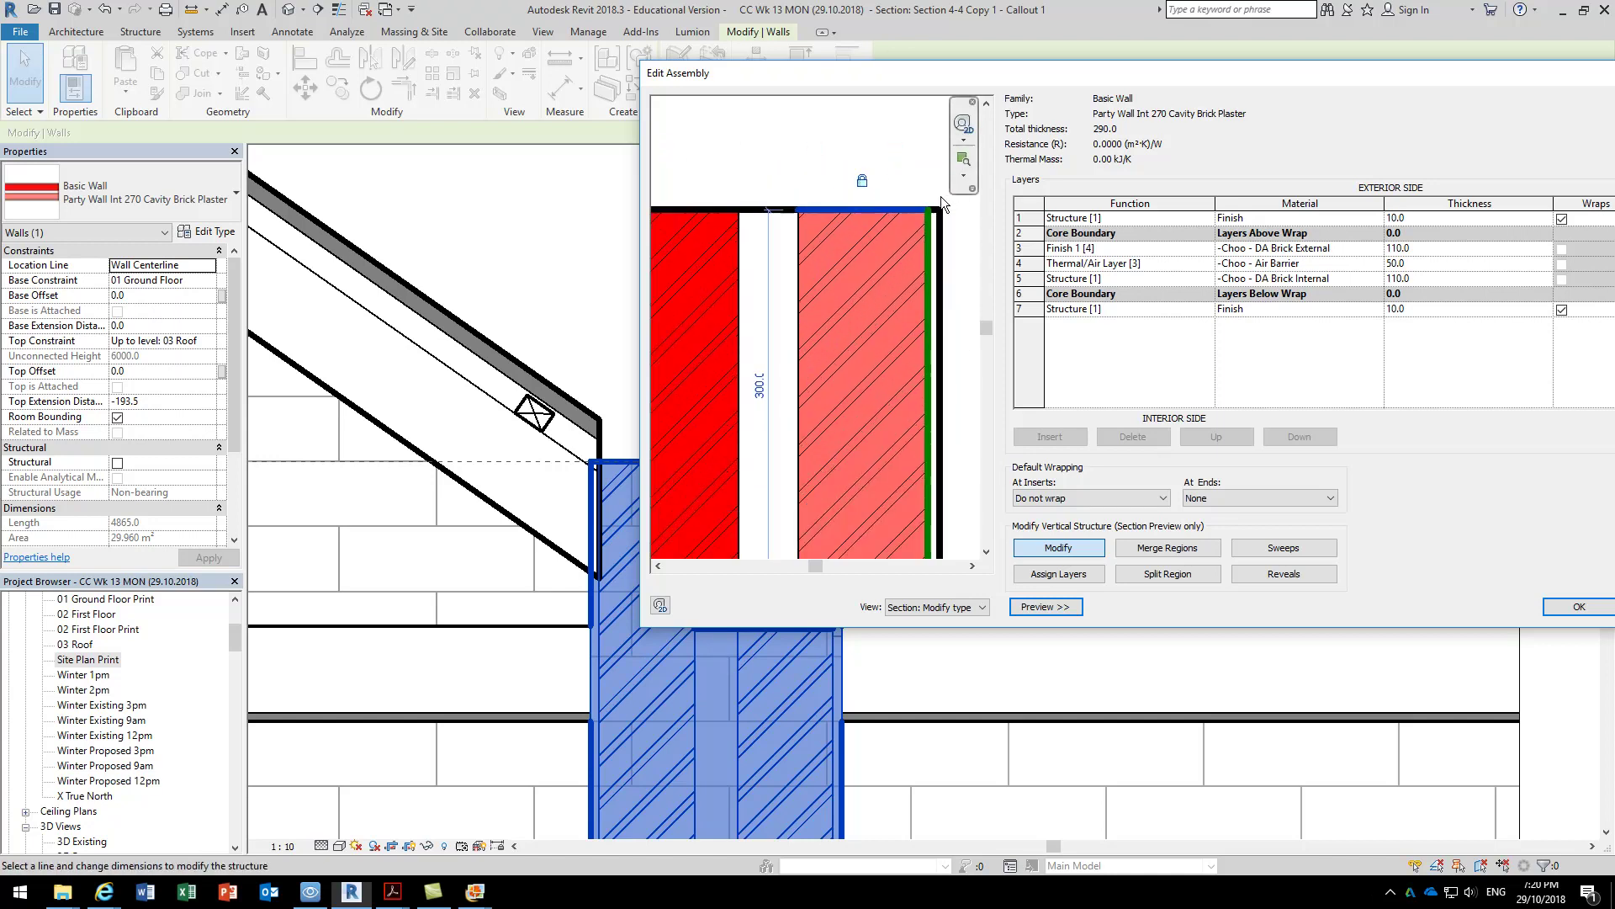
left_click(931, 216)
scroll(818, 300, "down", 3)
scroll(720, 465, "up", 1)
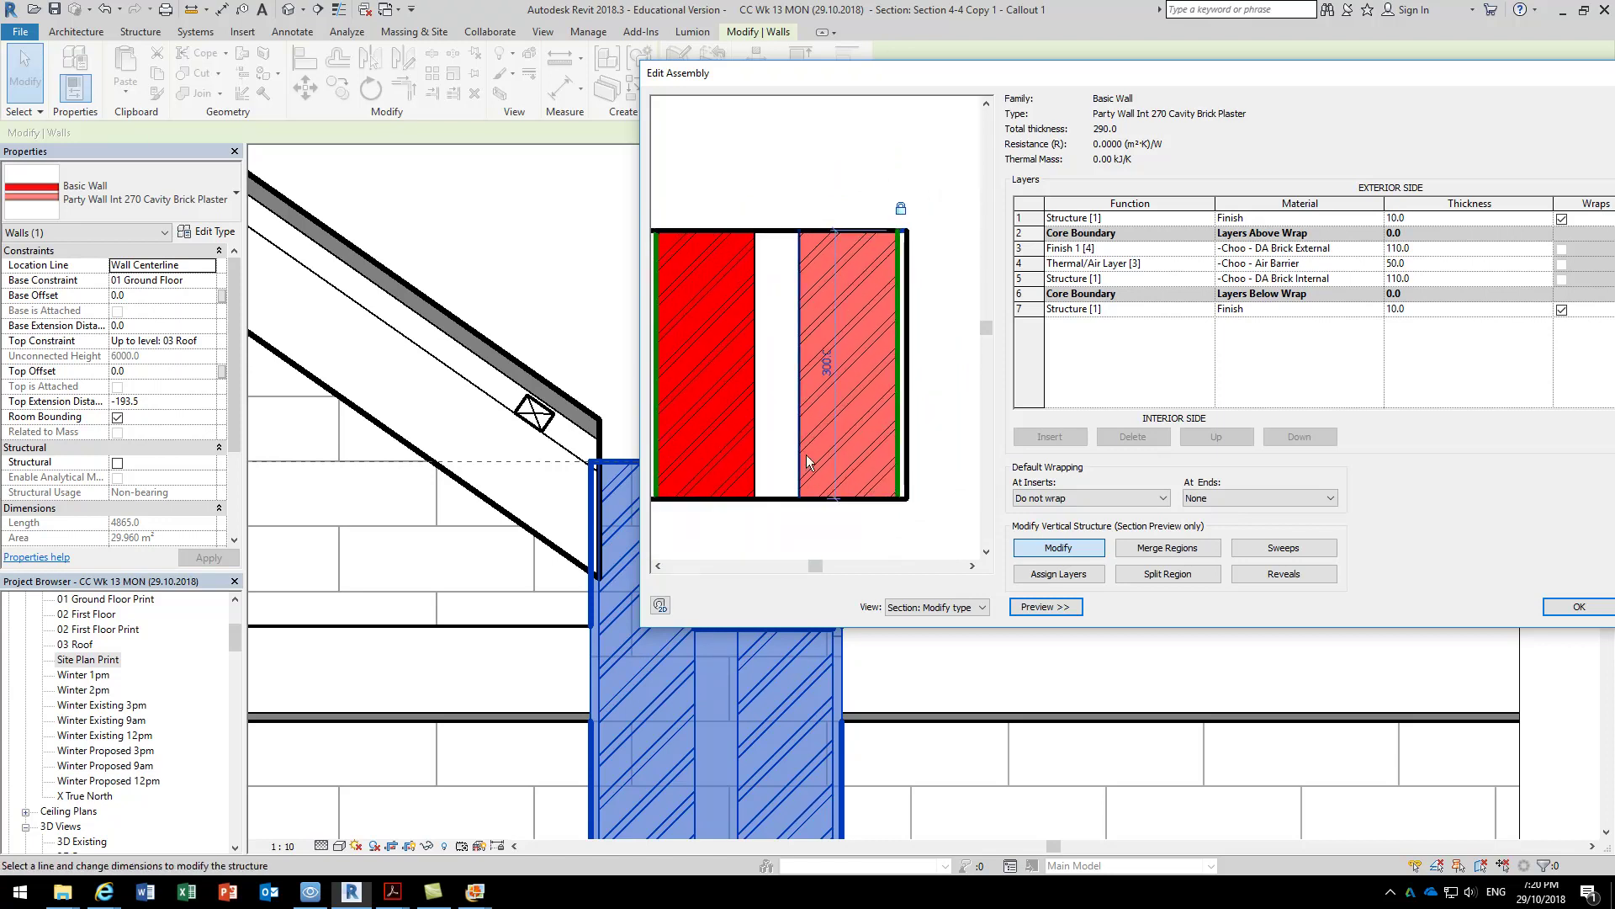
Check the locks on the bottom edges of the wall's layers and accept the wall type changes.
scroll(757, 471, "down", 1)
scroll(684, 475, "up", 1)
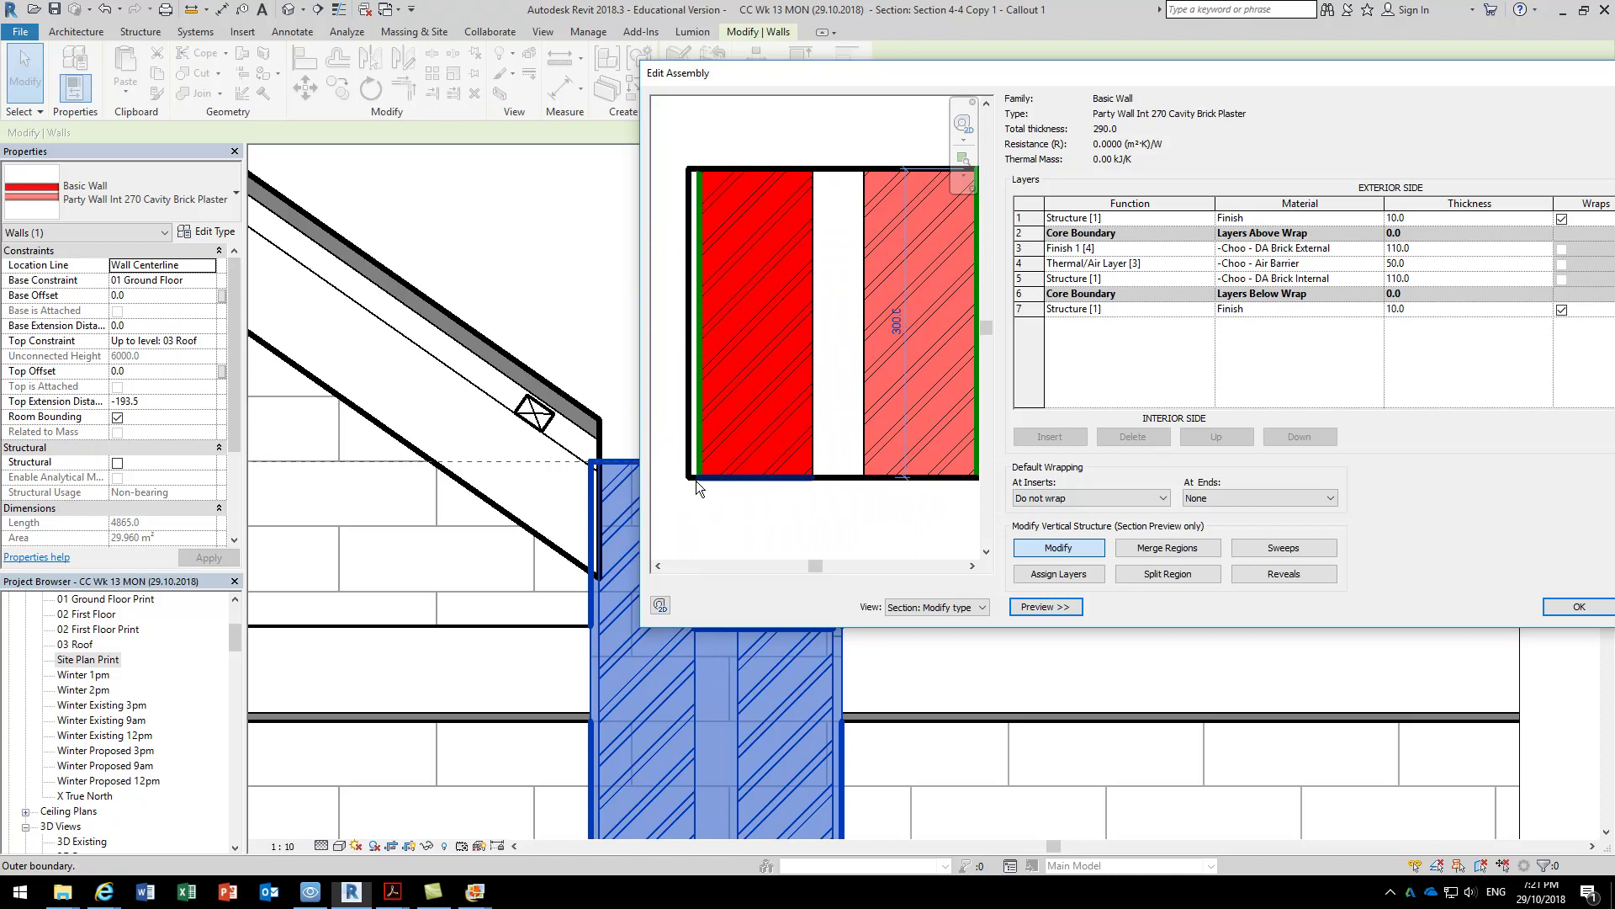
scroll(693, 481, "up", 2)
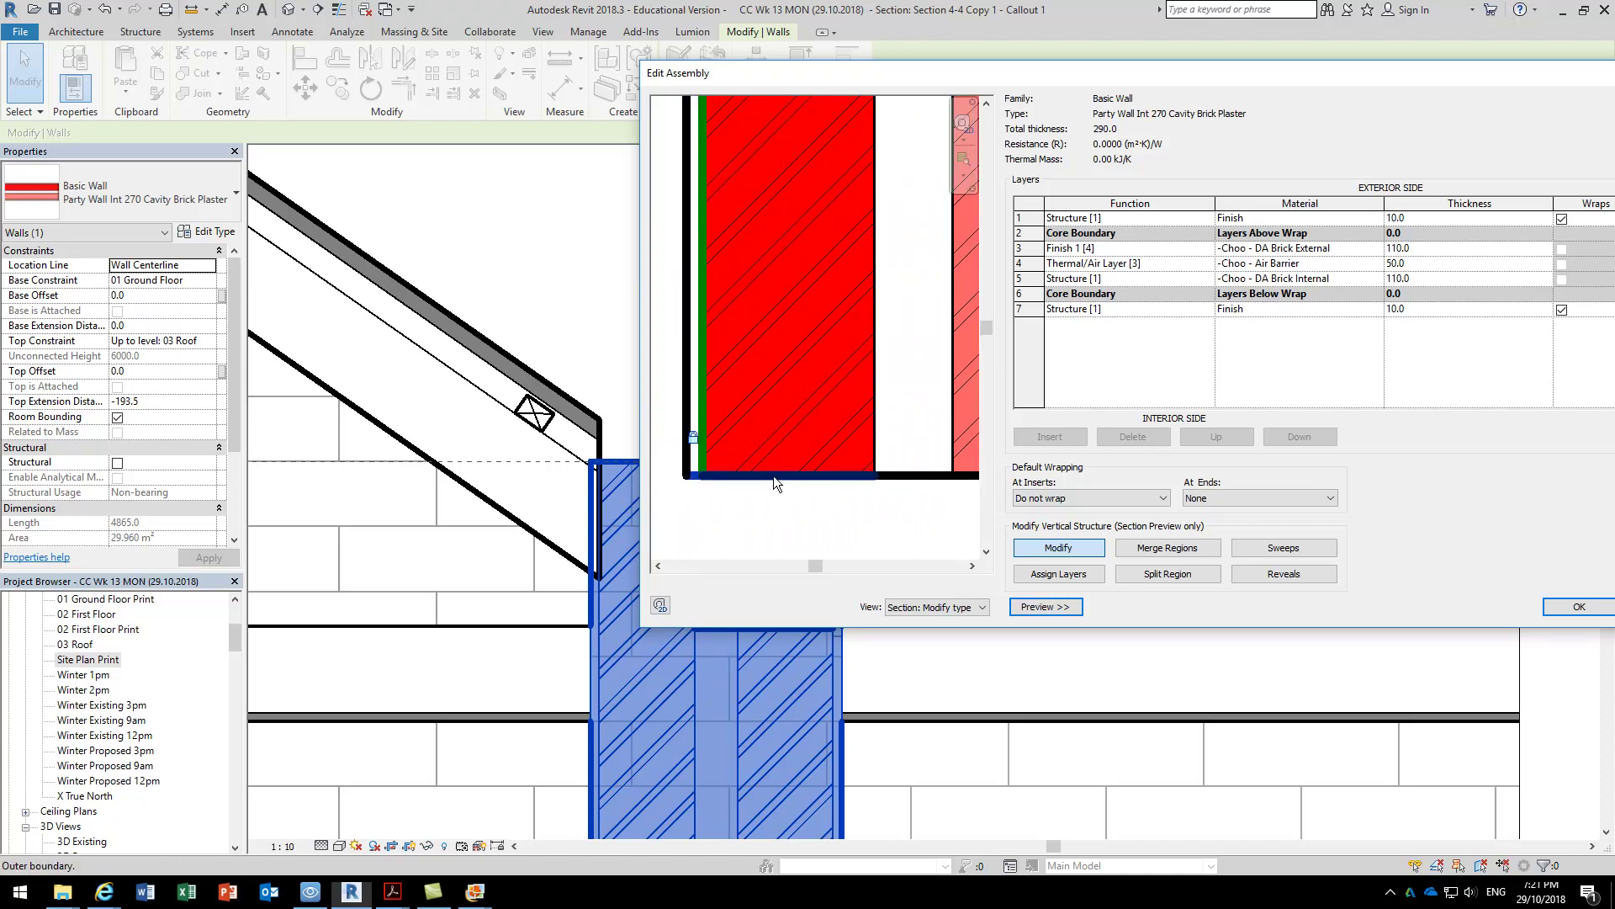
left_click(855, 475)
left_click(913, 475)
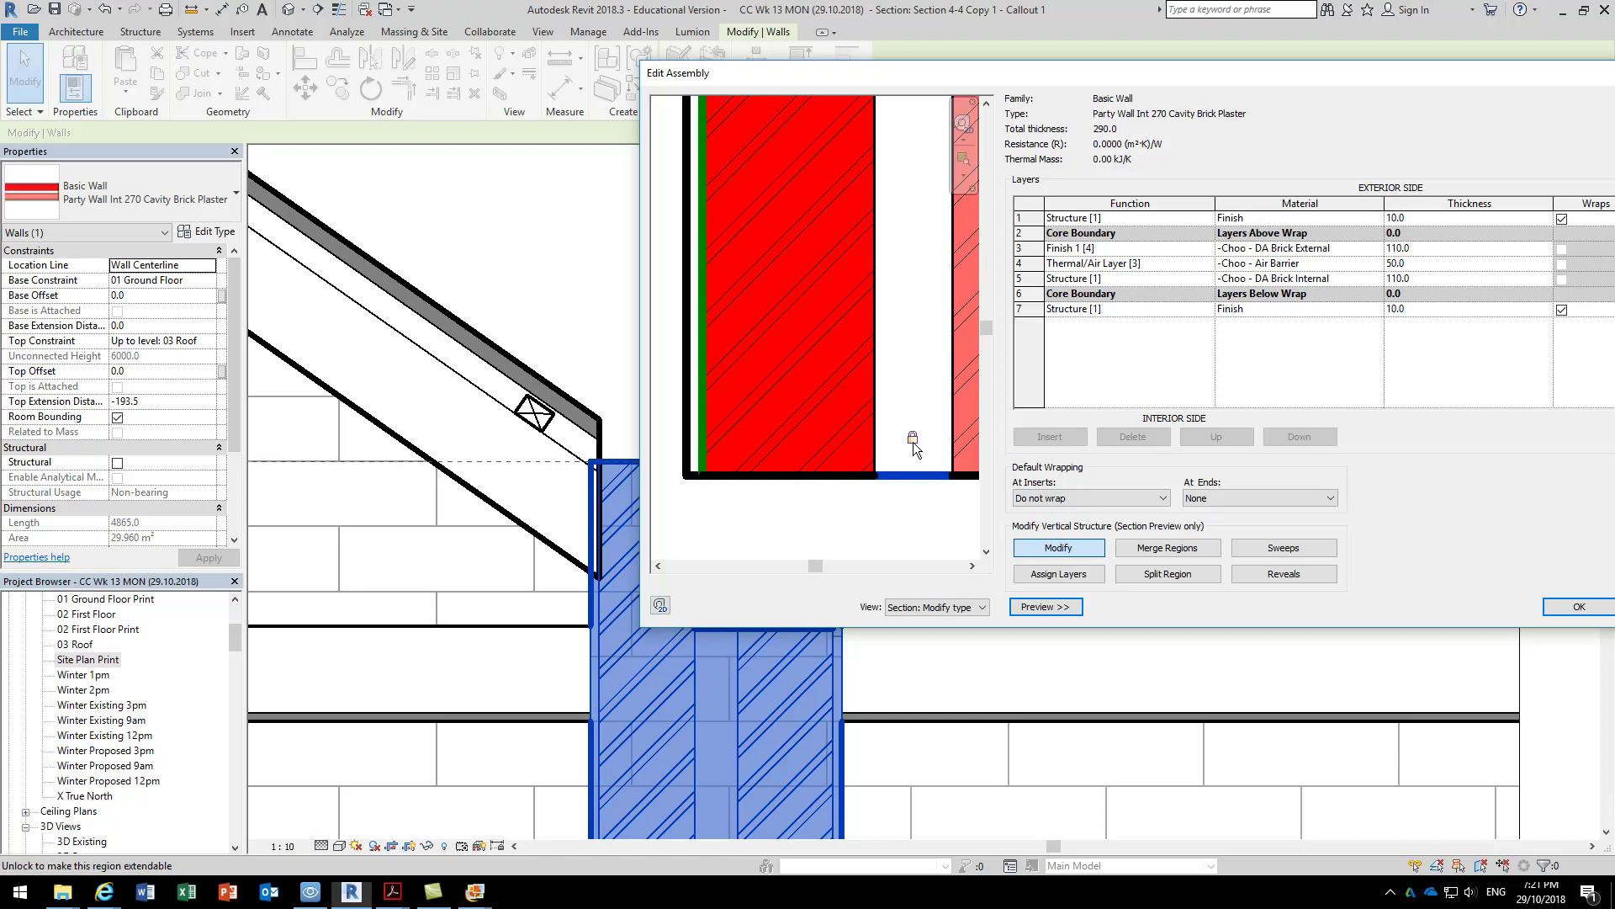
left_click_drag(821, 575, 879, 575)
left_click(841, 476)
left_click(934, 476)
left_click(1579, 607)
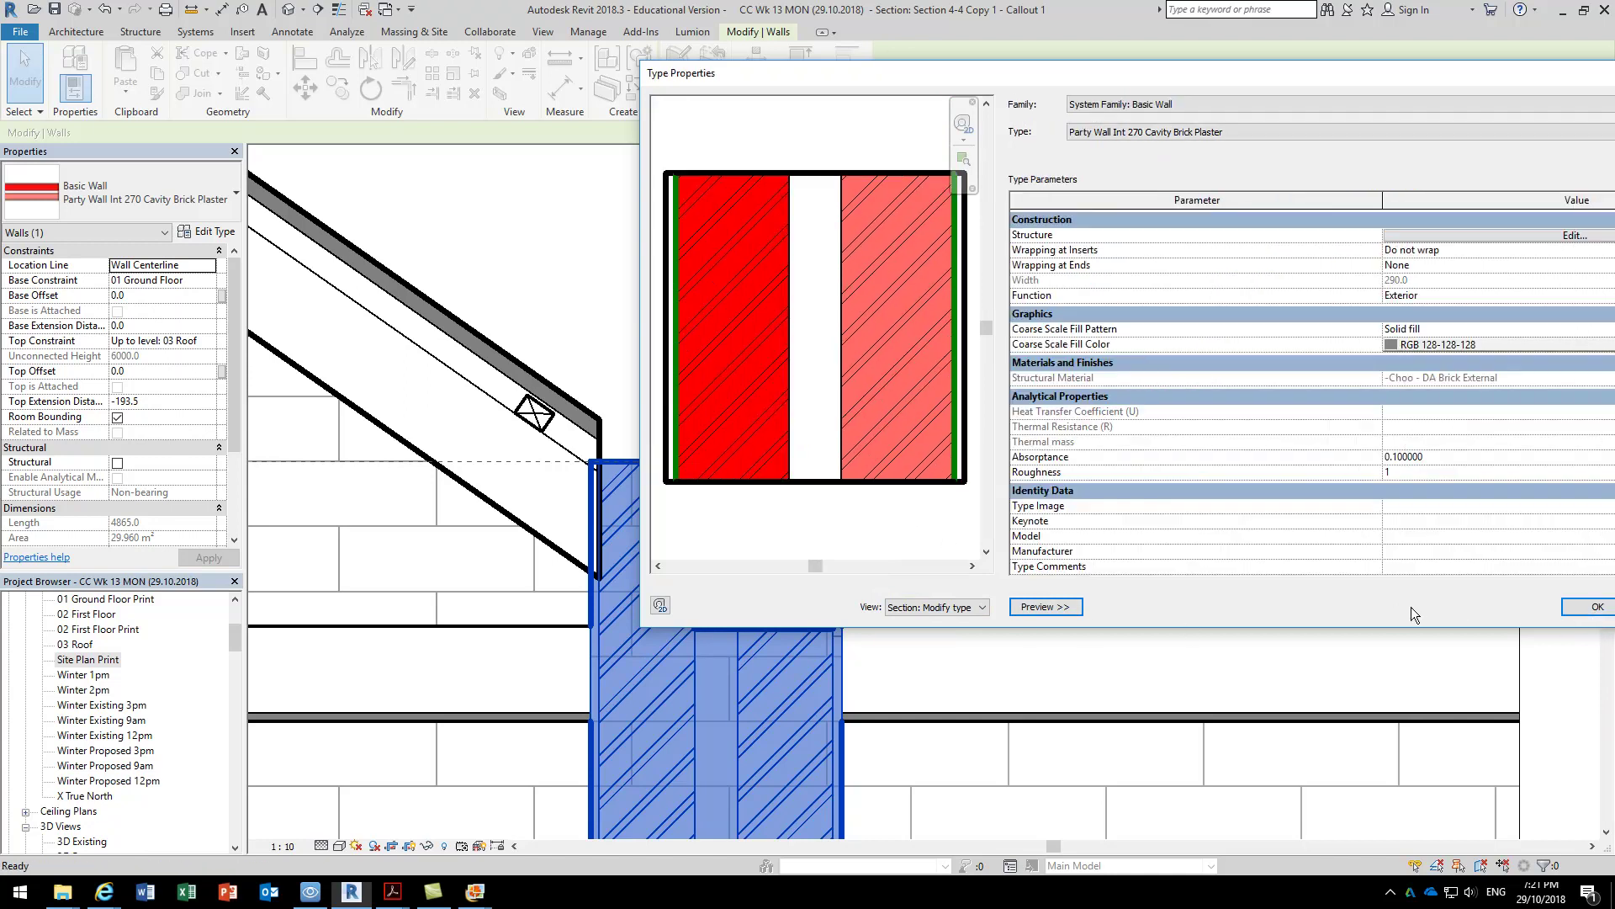
left_click(1596, 607)
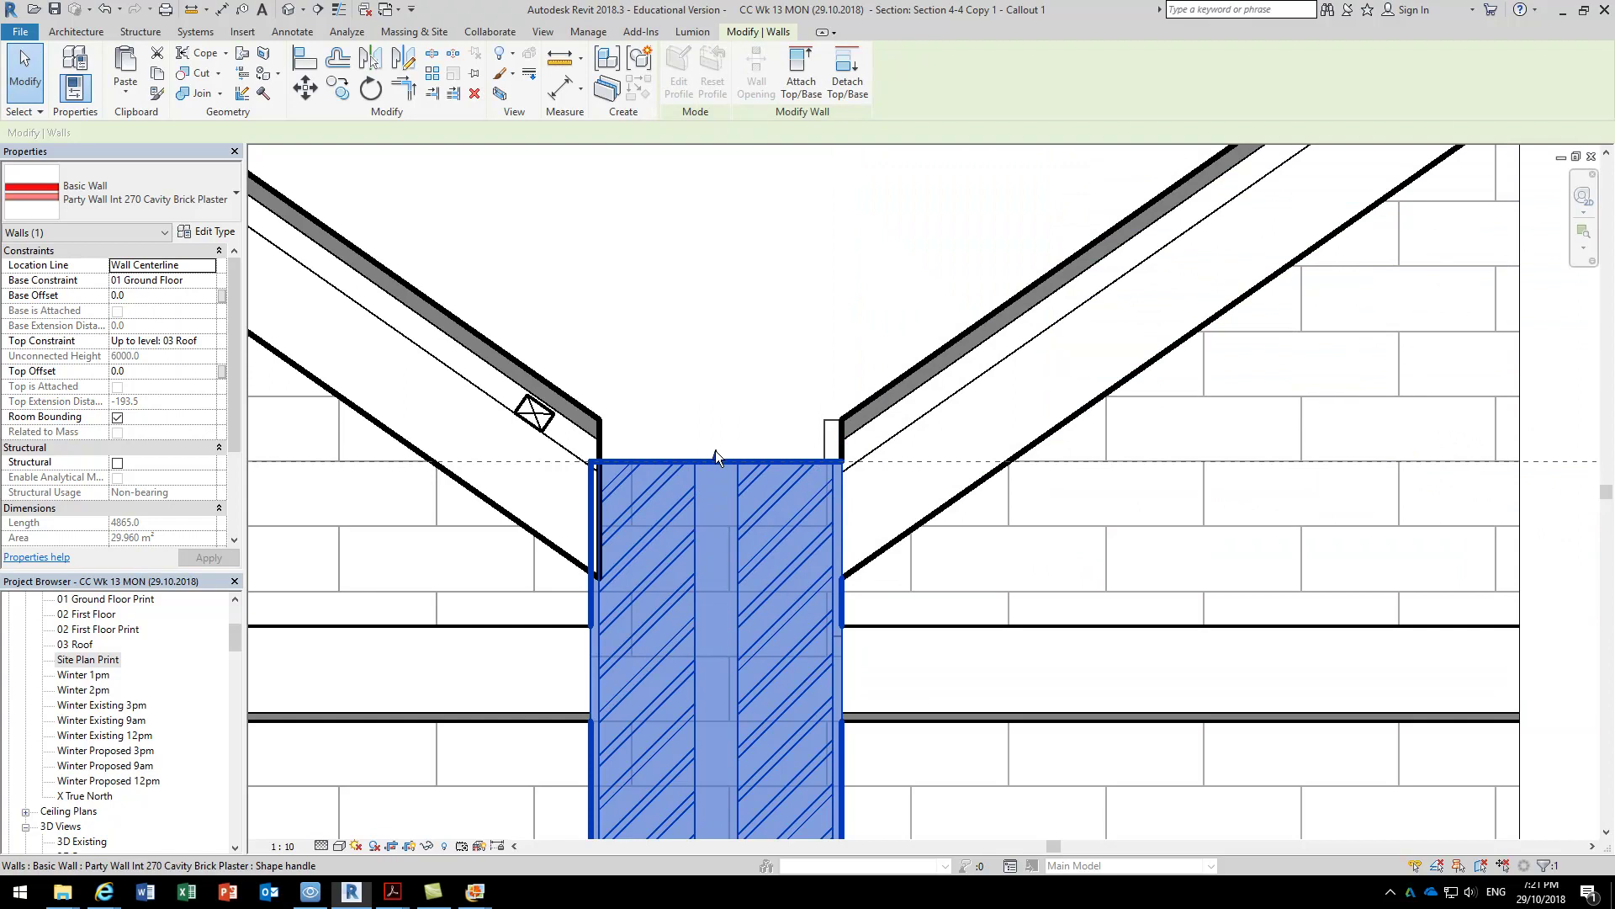
Lower the party wall's top to the upper line of the ceiling lining, a top offset of -289.8, leaving the joined elements joined.
left_click_drag(715, 456, 704, 664)
left_click_drag(690, 732, 691, 717)
middle_click_drag(706, 693, 705, 606)
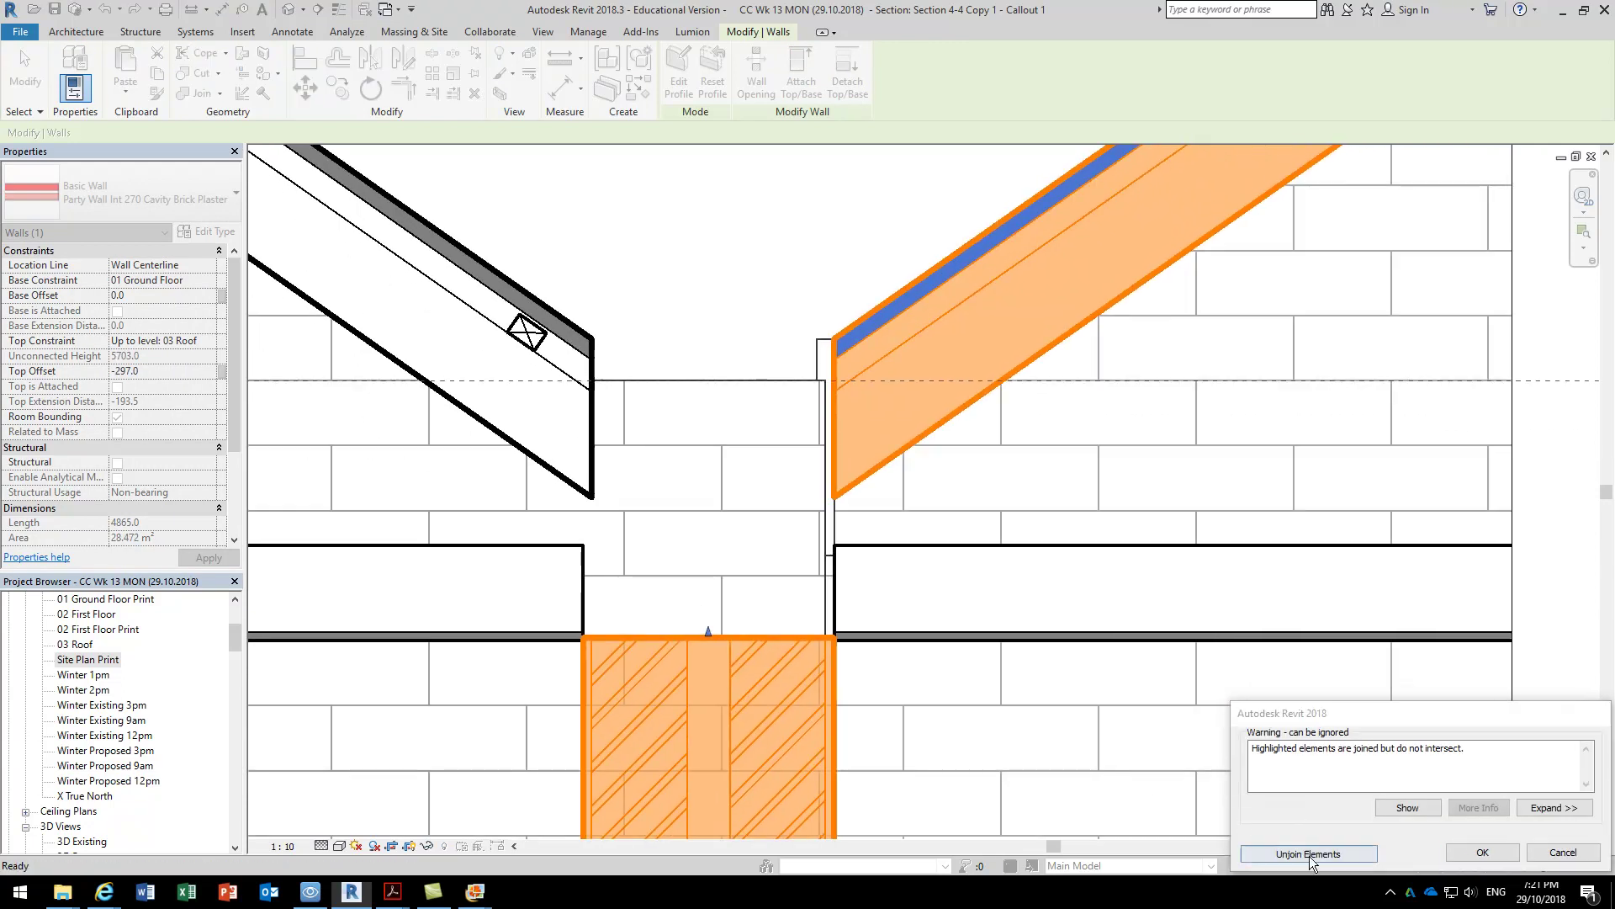
left_click(1481, 852)
scroll(612, 562, "up", 3)
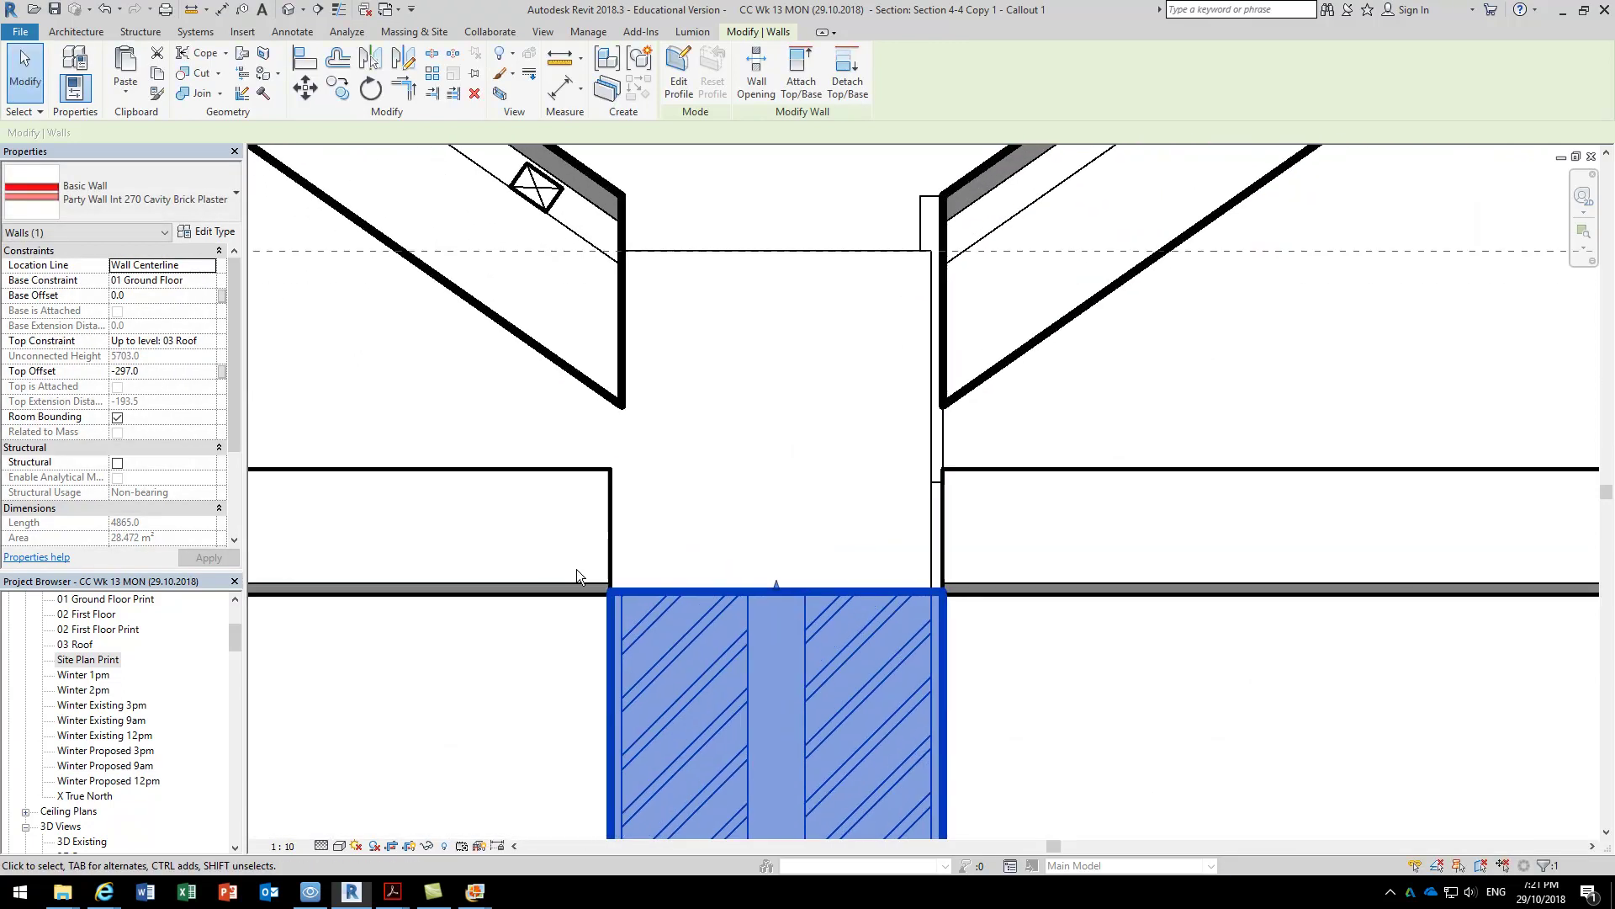
left_click_drag(776, 584, 768, 584)
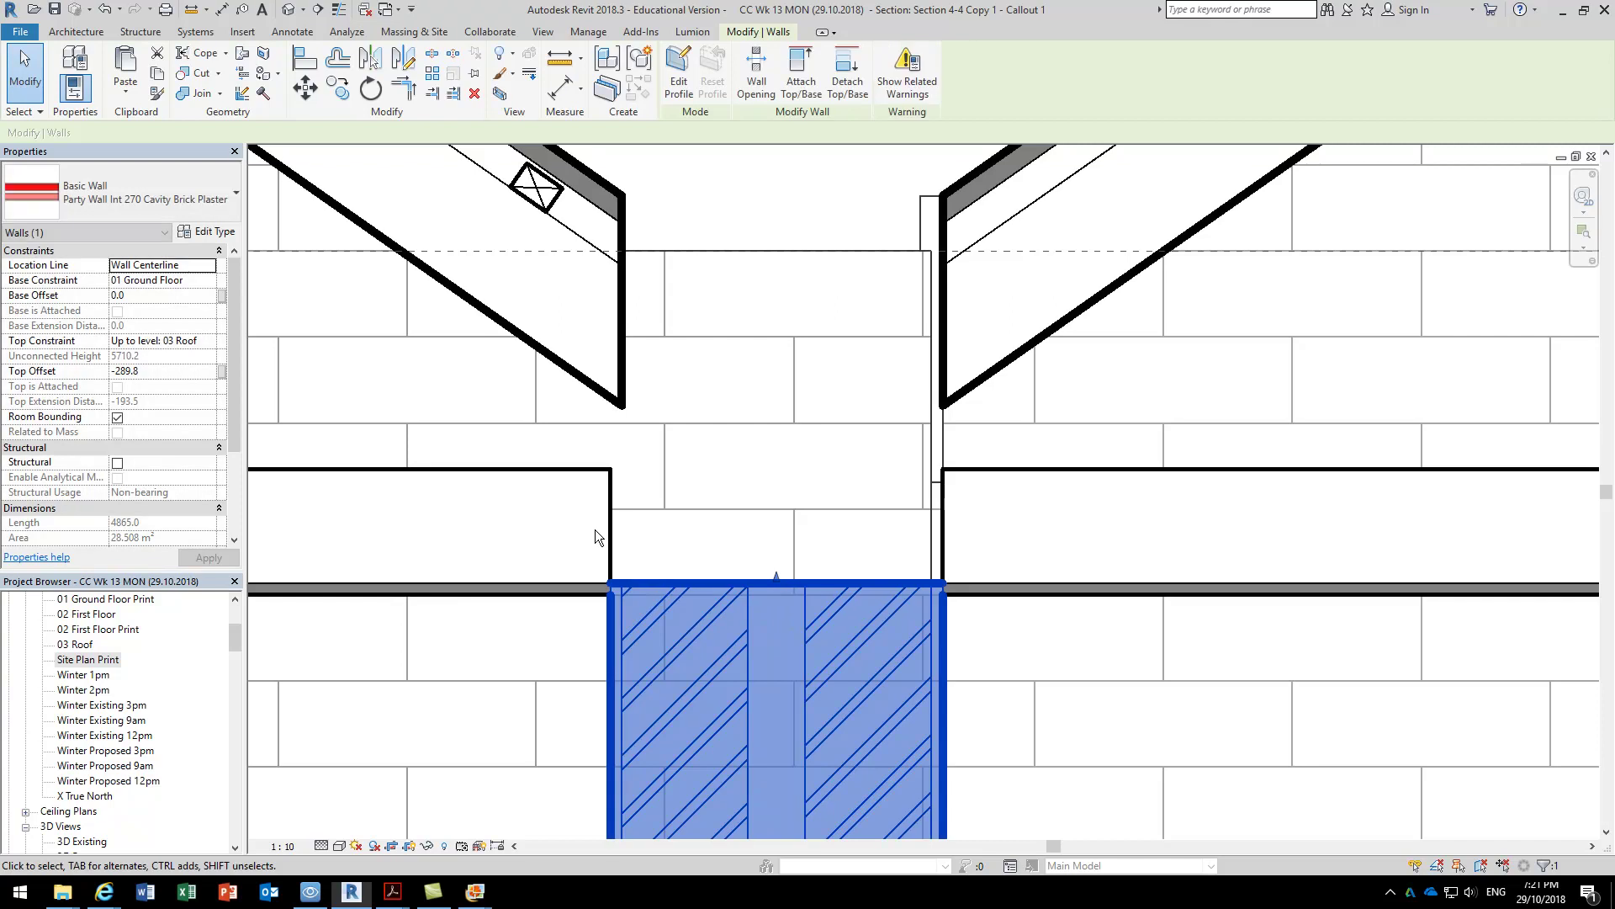
left_click(720, 527)
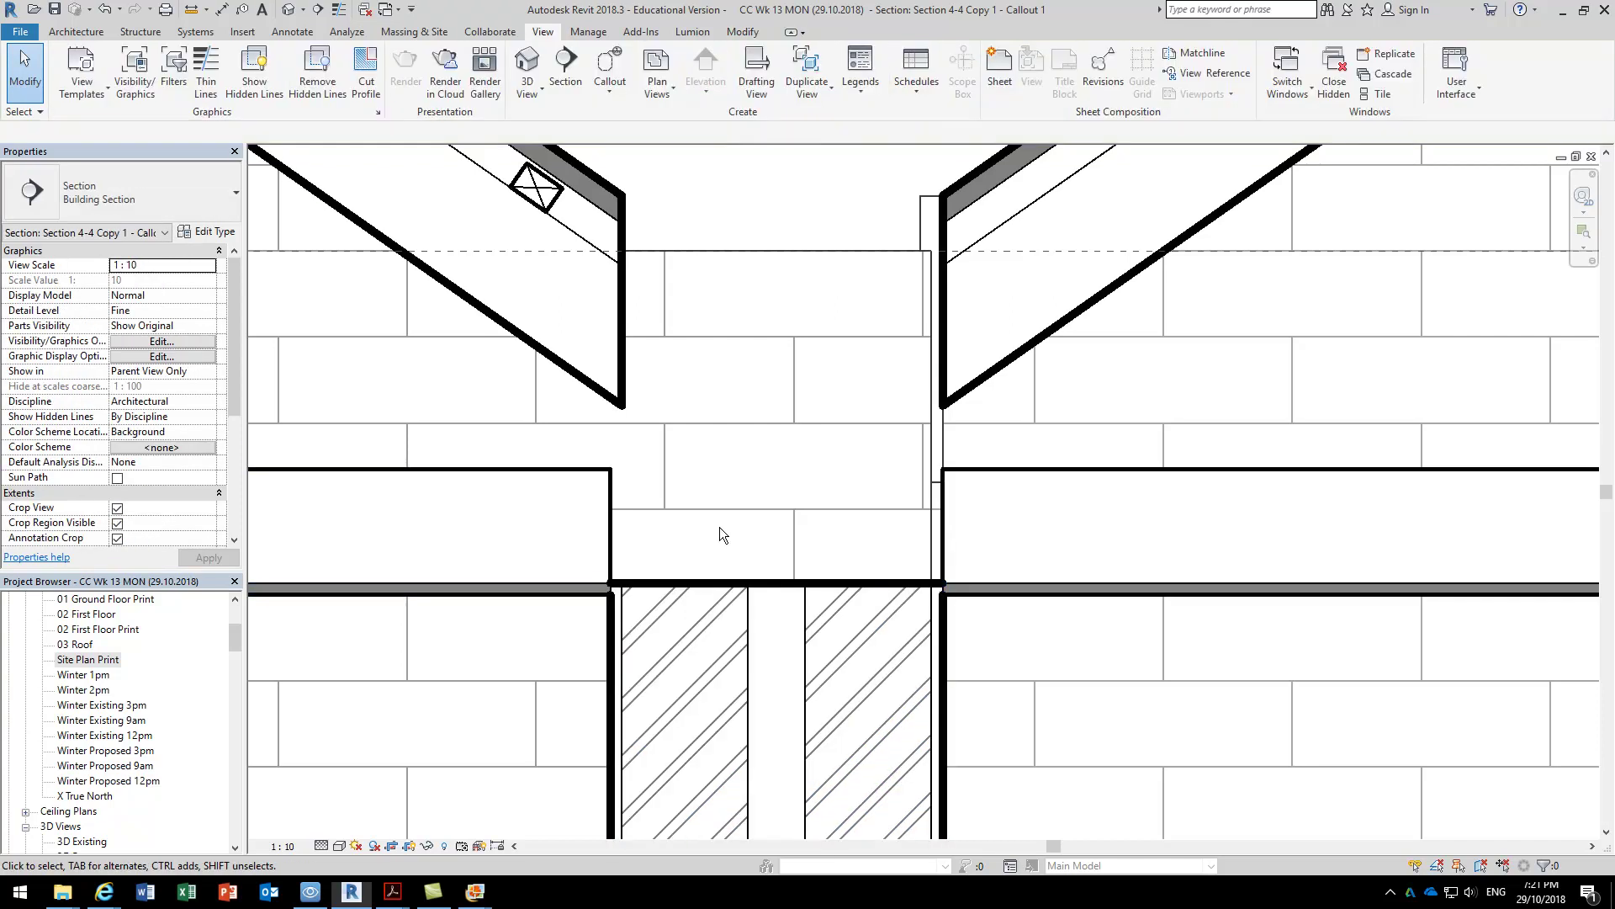
middle_click_drag(728, 545, 675, 520)
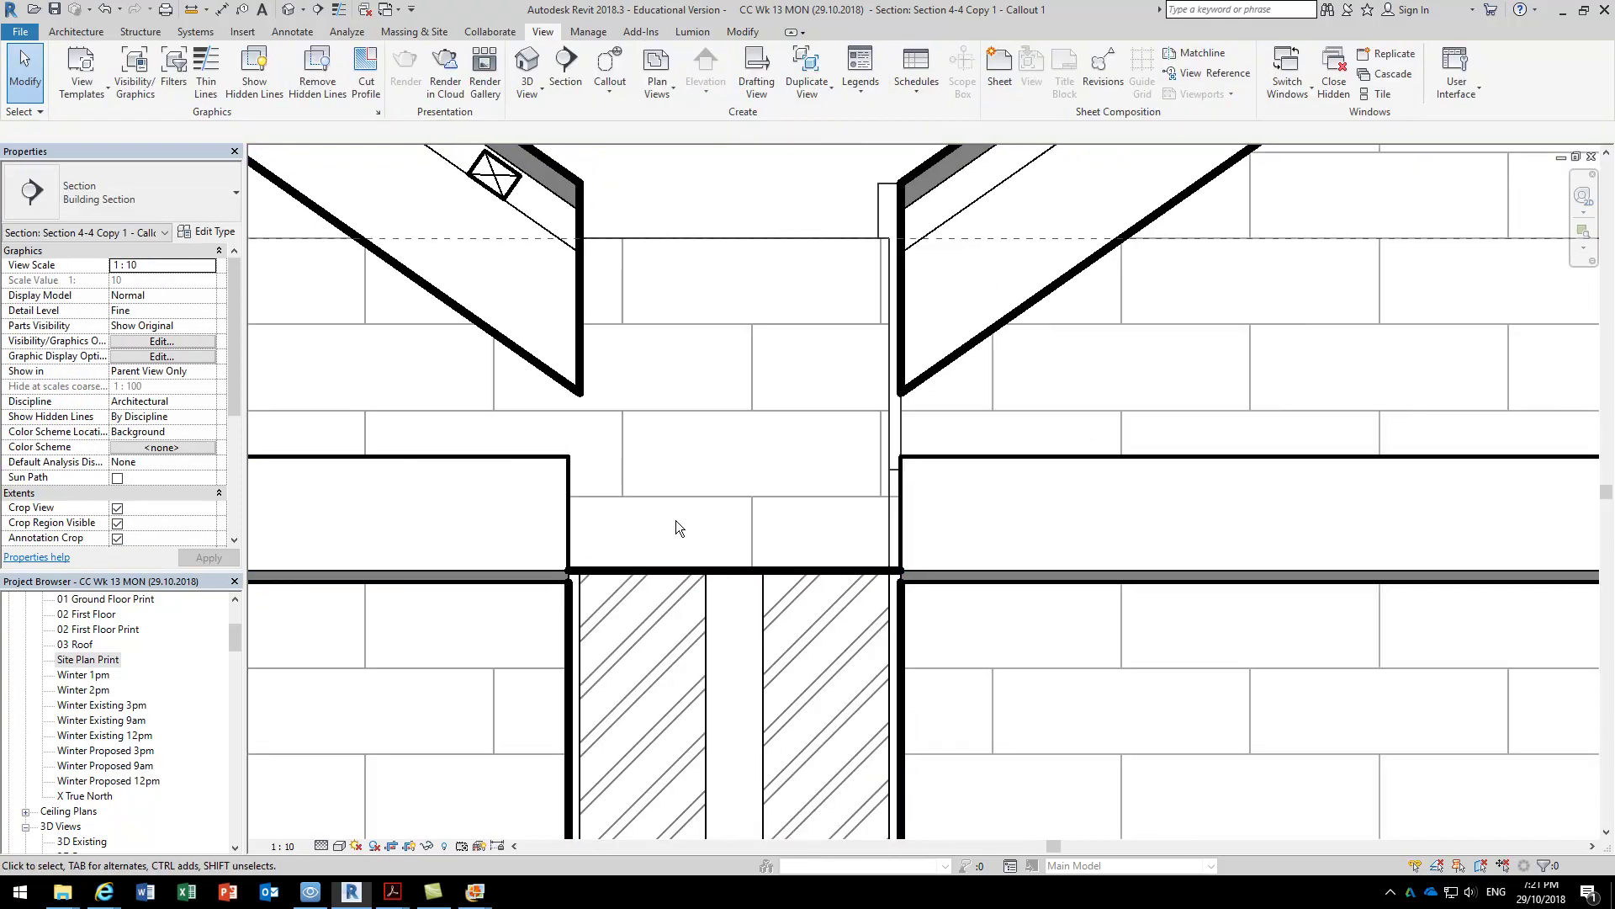
left_click(653, 573)
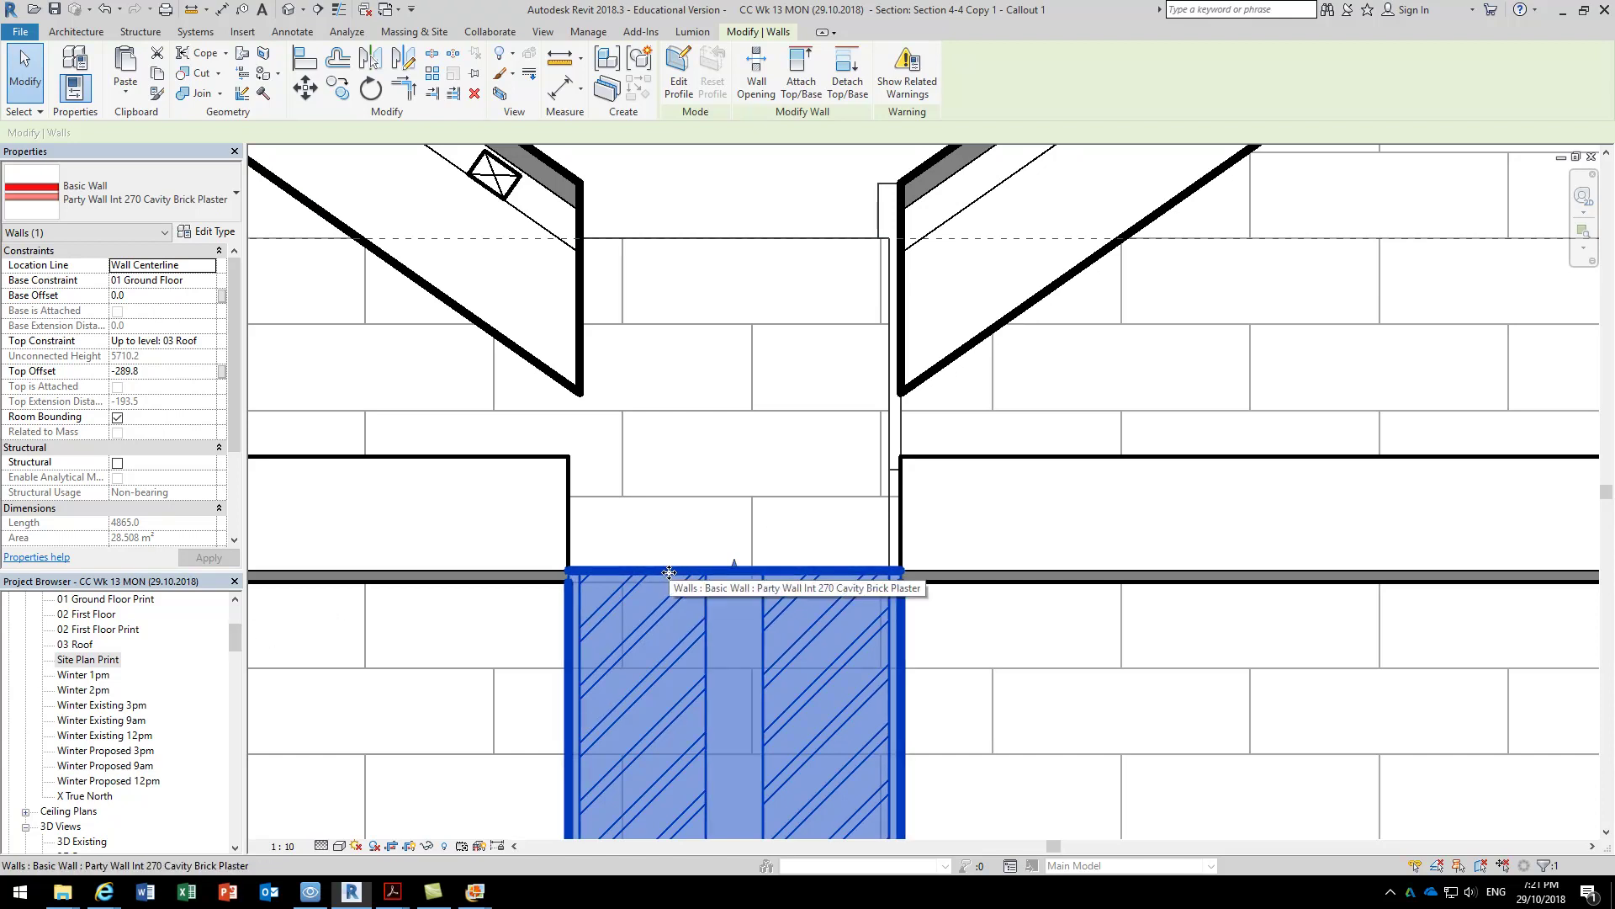
Start placing a detail component using the Timber Stud 50 x 100mm type.
left_click(705, 516)
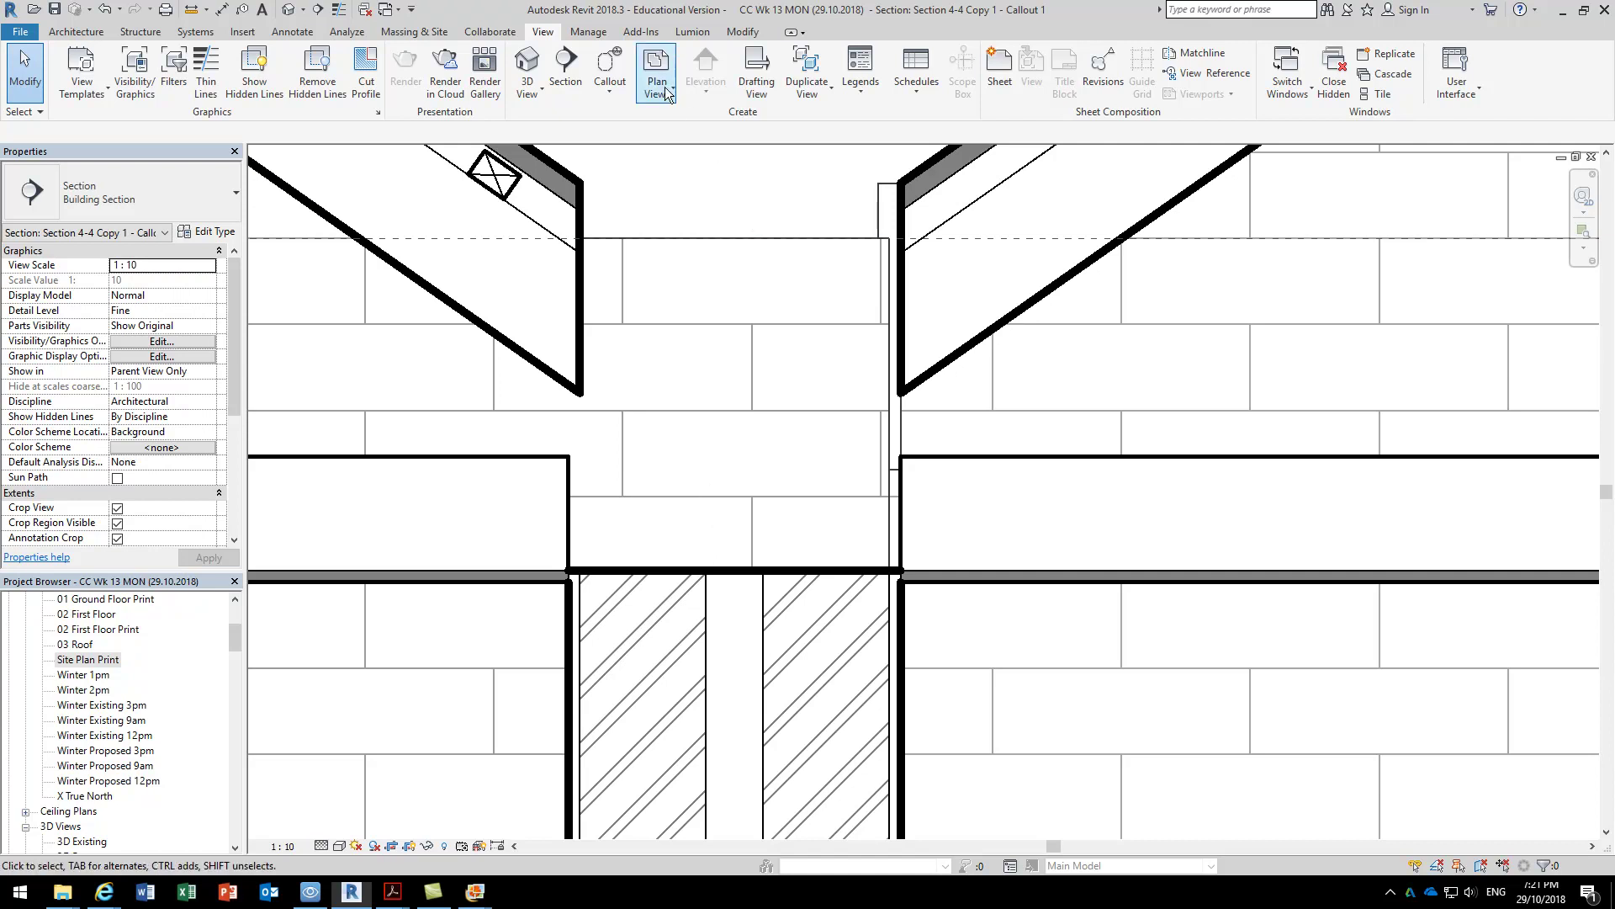
left_click(295, 32)
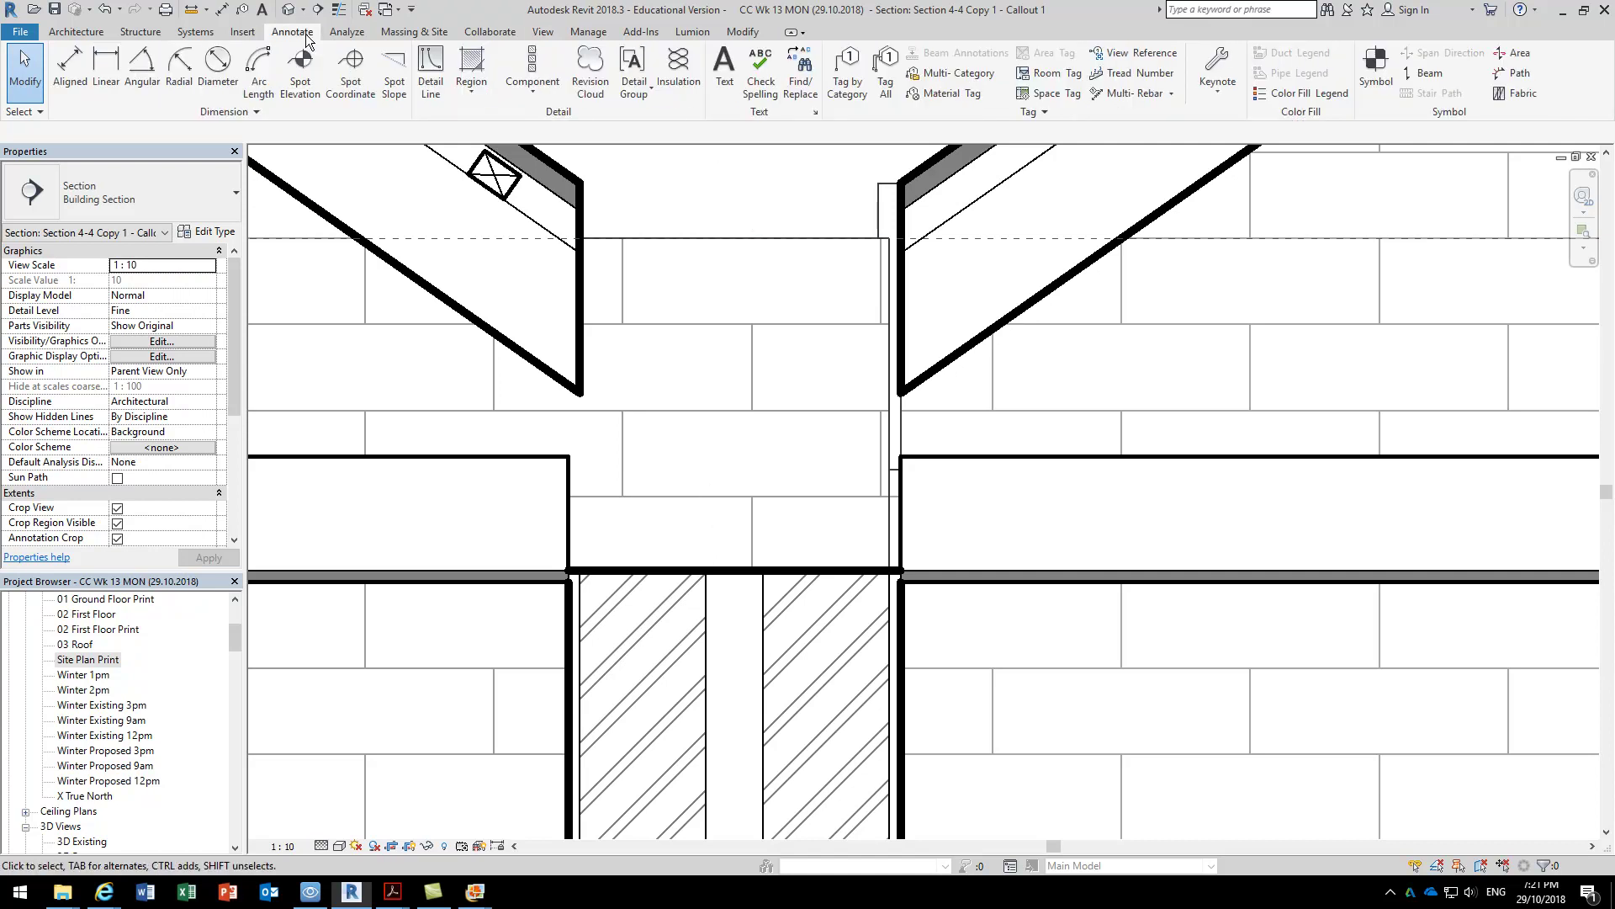
left_click(523, 89)
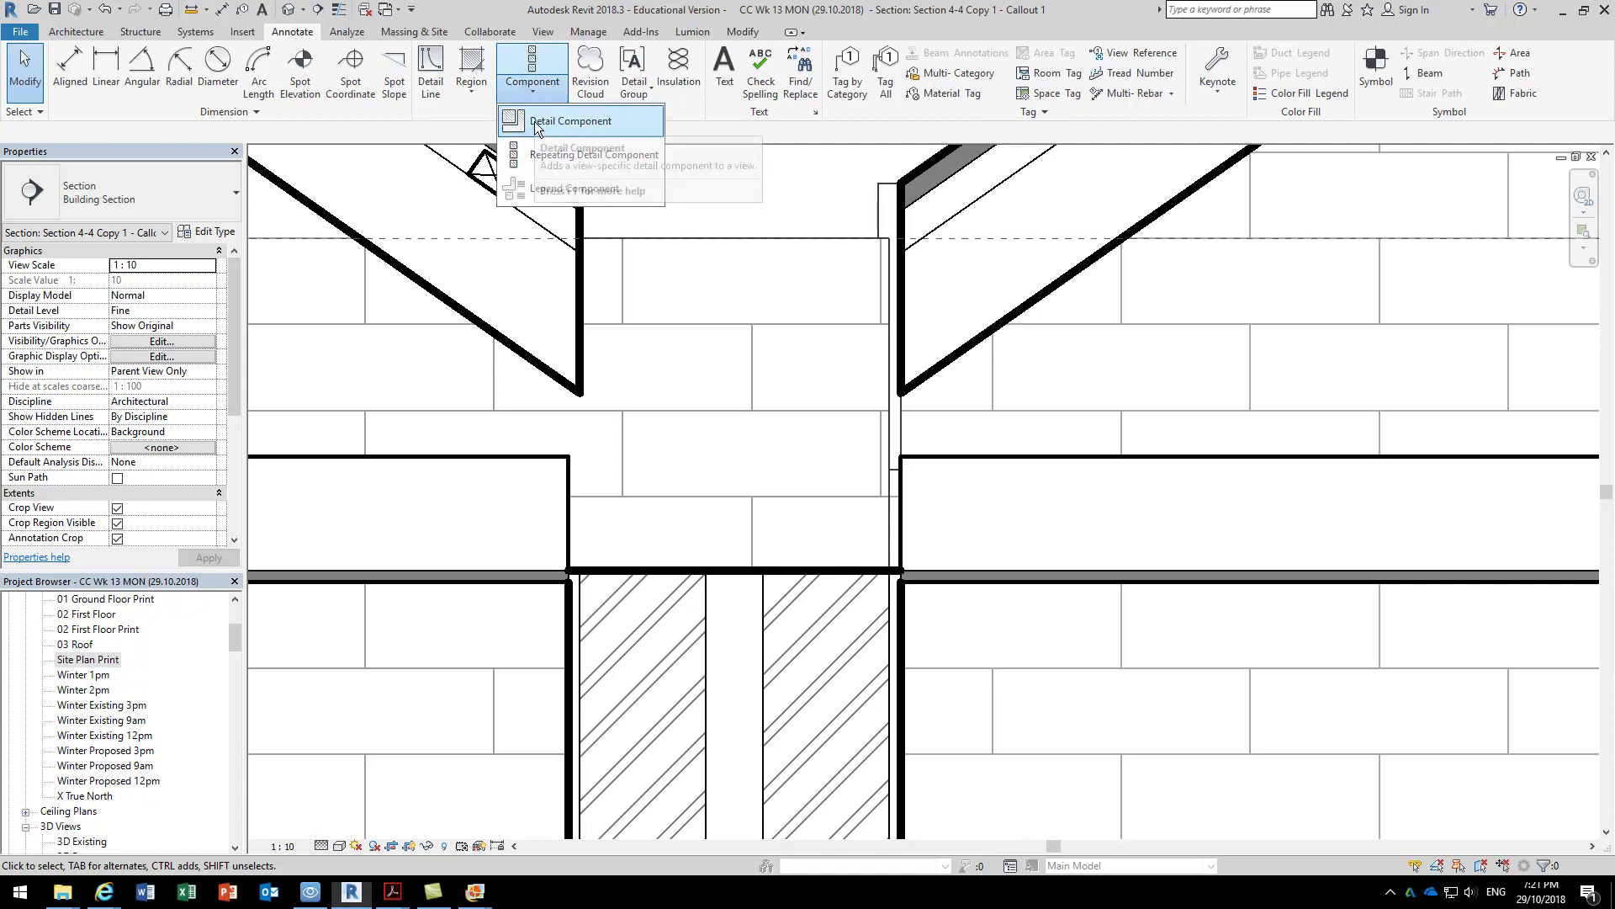
left_click(533, 121)
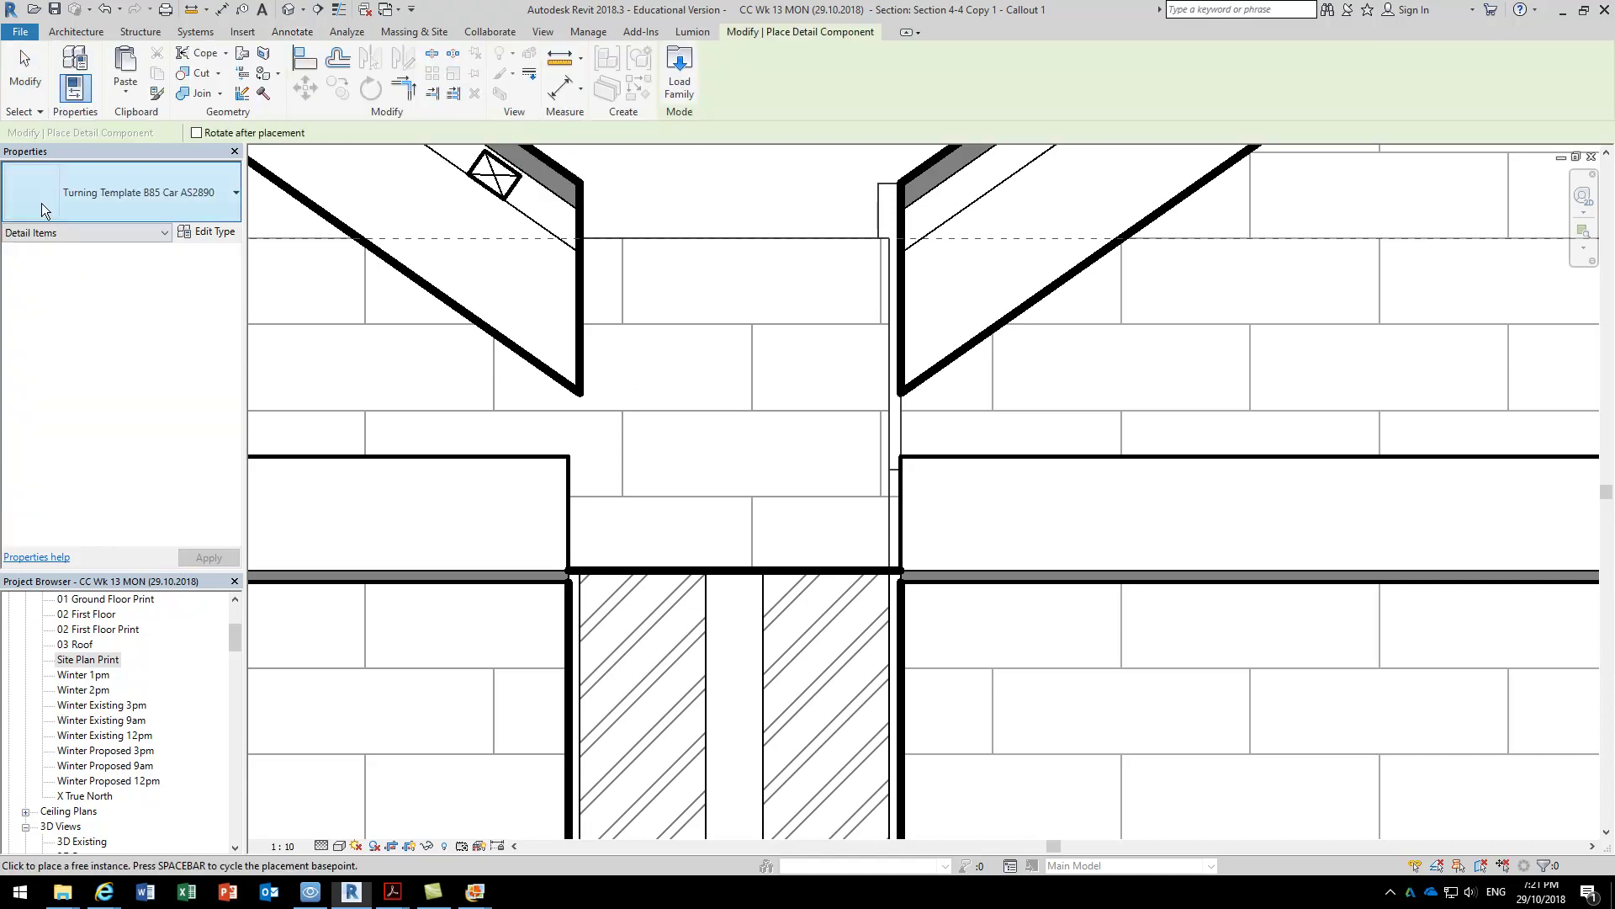
left_click(111, 184)
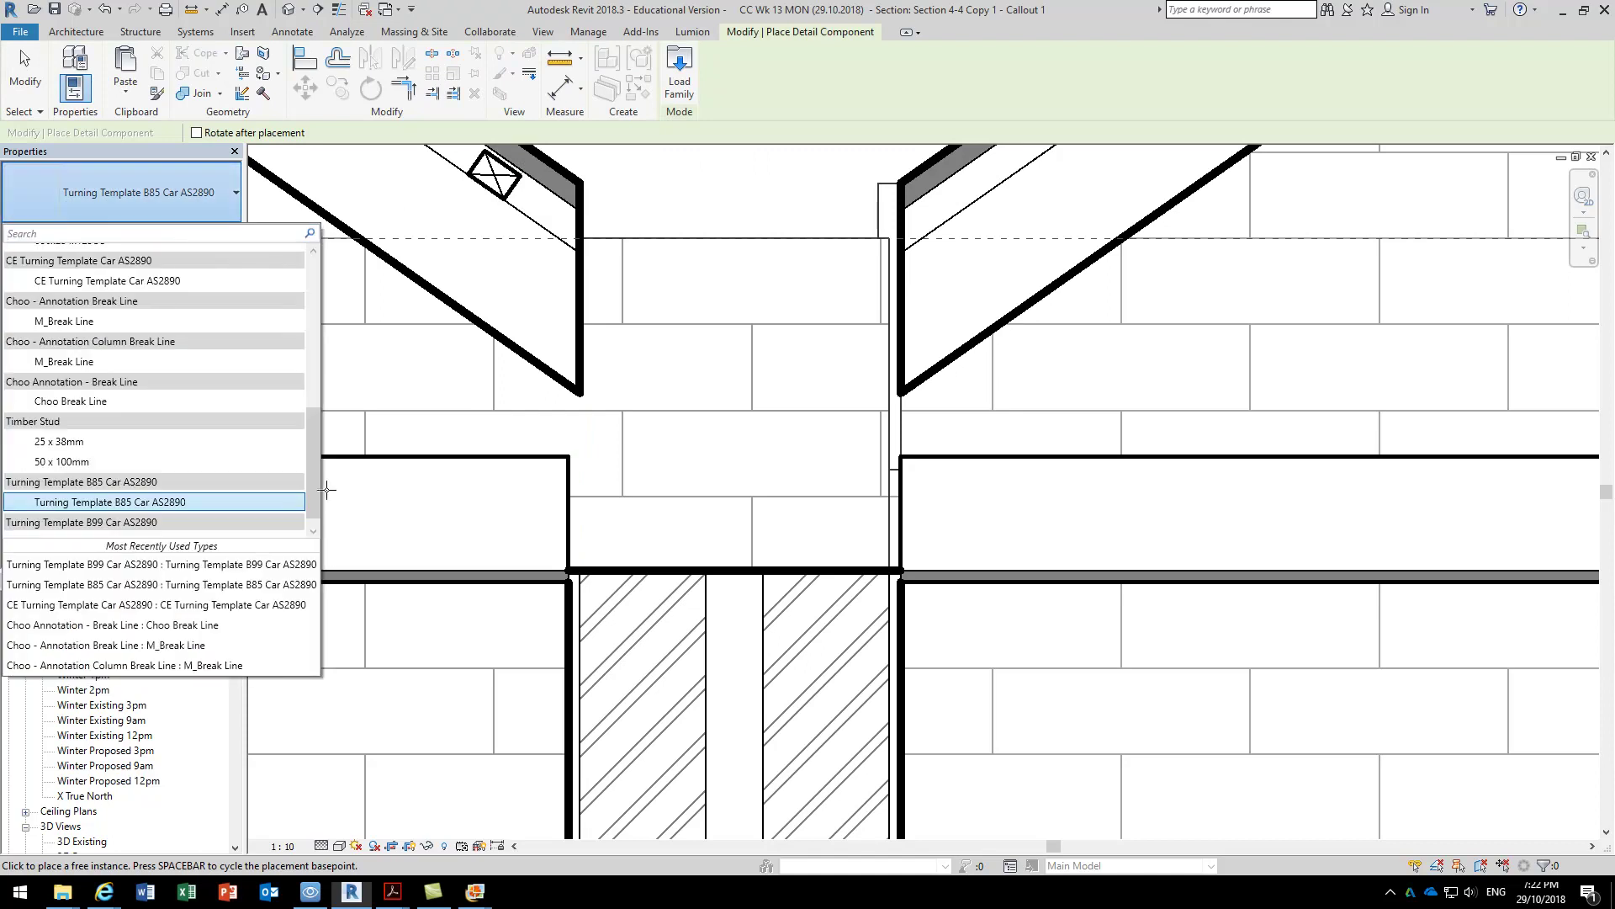
mouse_move(317, 487)
left_mouse_down()
mouse_move(319, 471)
mouse_move(320, 513)
mouse_move(330, 266)
mouse_move(305, 355)
mouse_move(297, 521)
mouse_move(310, 468)
mouse_move(313, 514)
mouse_move(312, 385)
mouse_move(314, 503)
left_mouse_up()
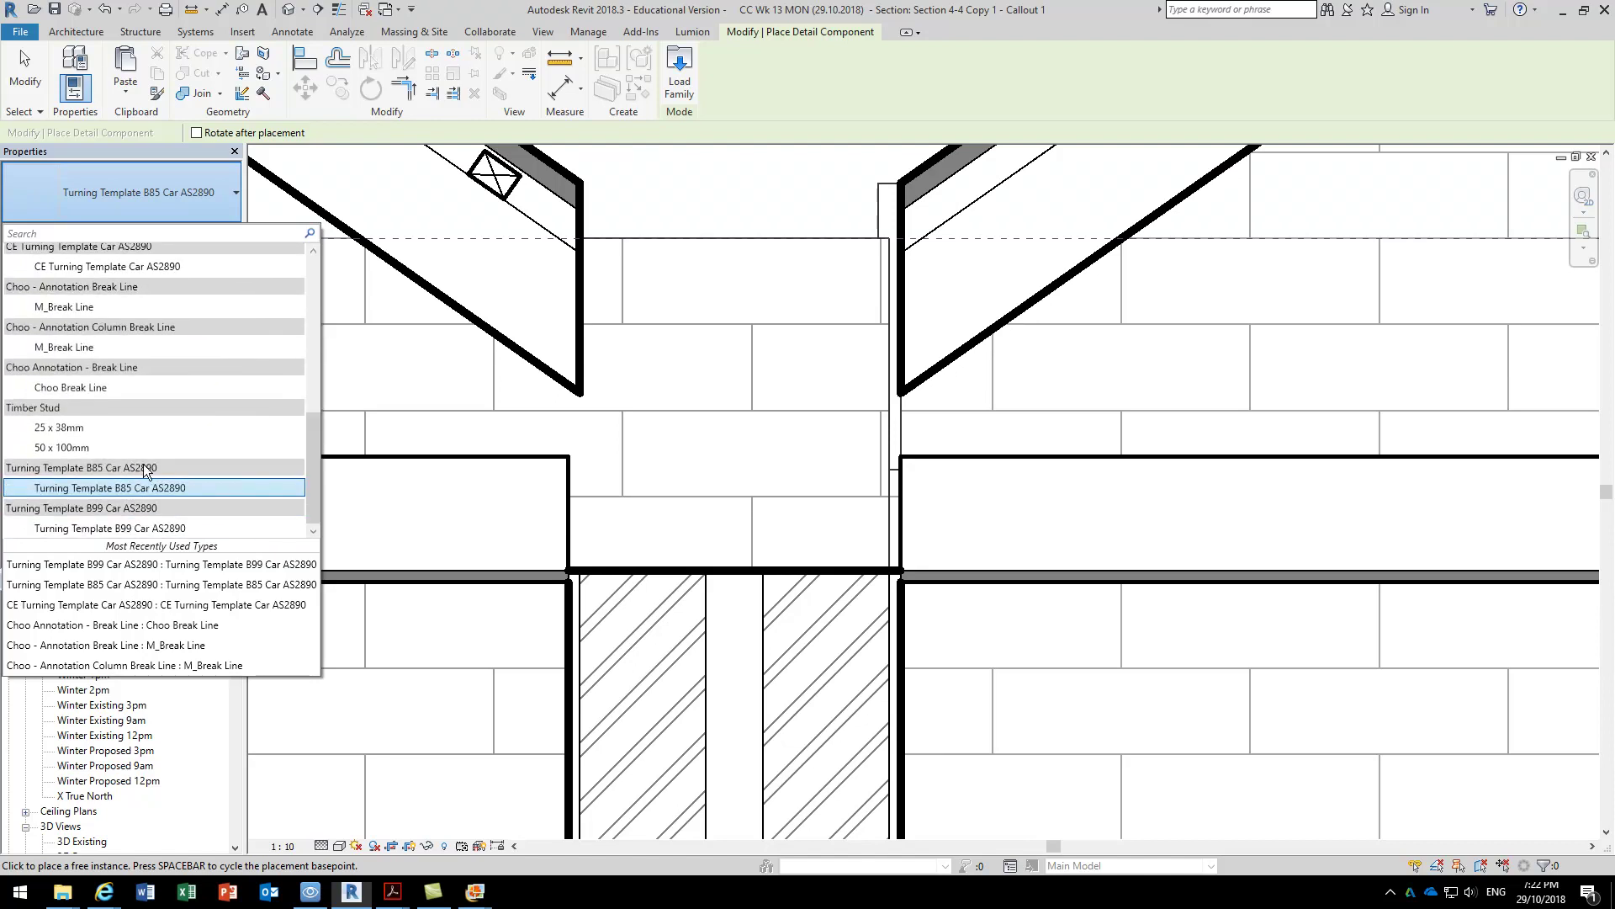
left_click(64, 446)
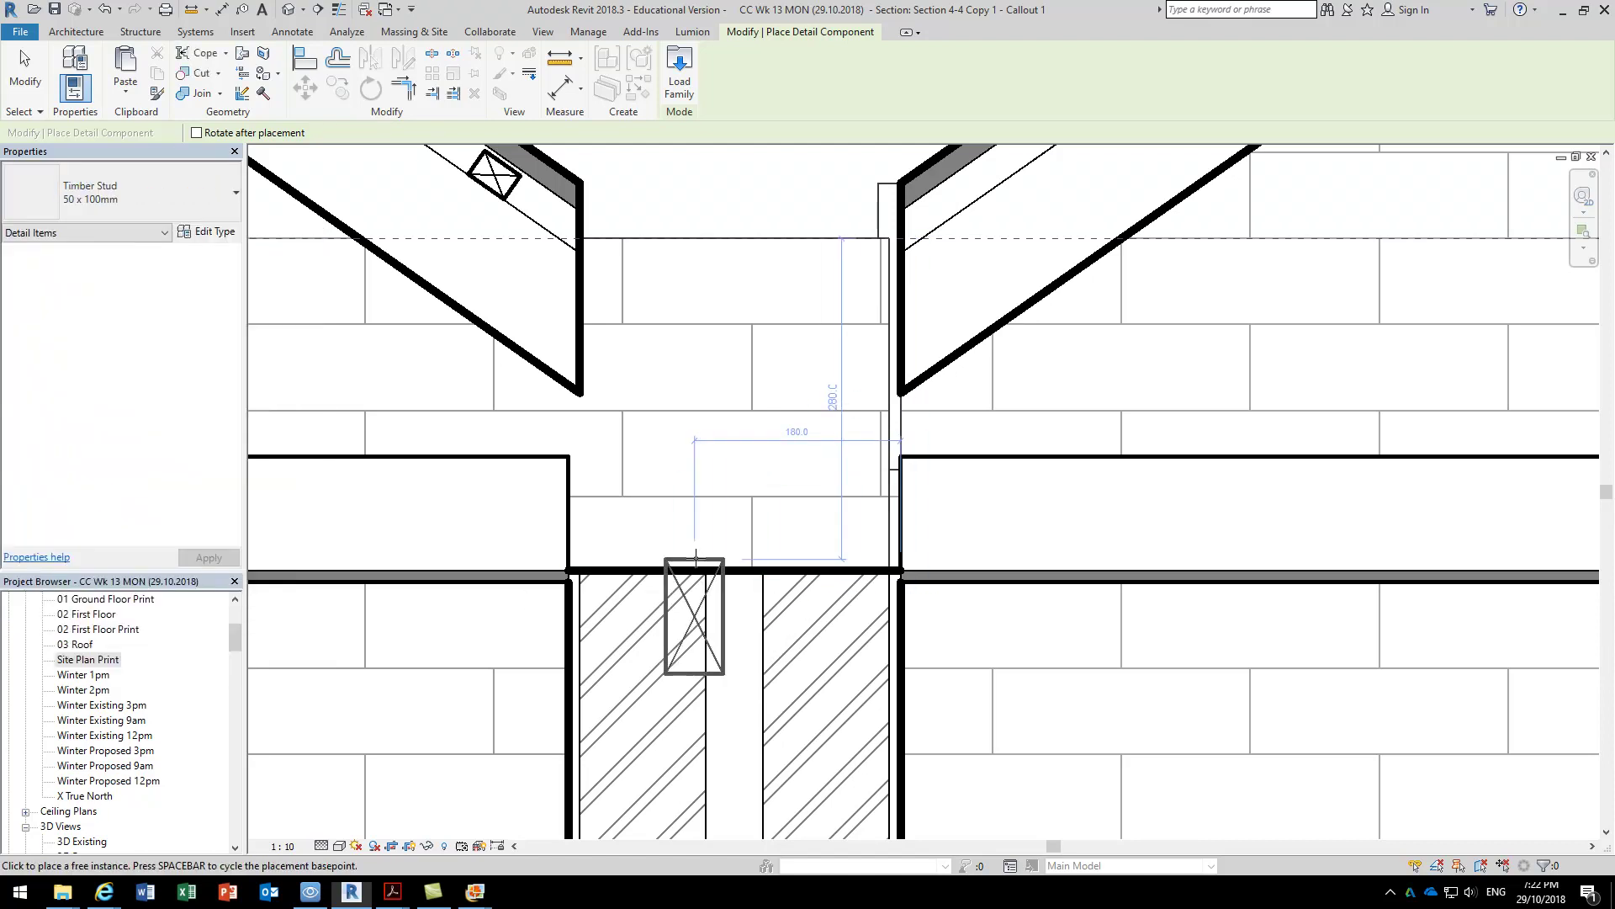
Place two timber studs laid flat at the top of the party wall, one in each brick leaf, flush with its outer face.
key("space")
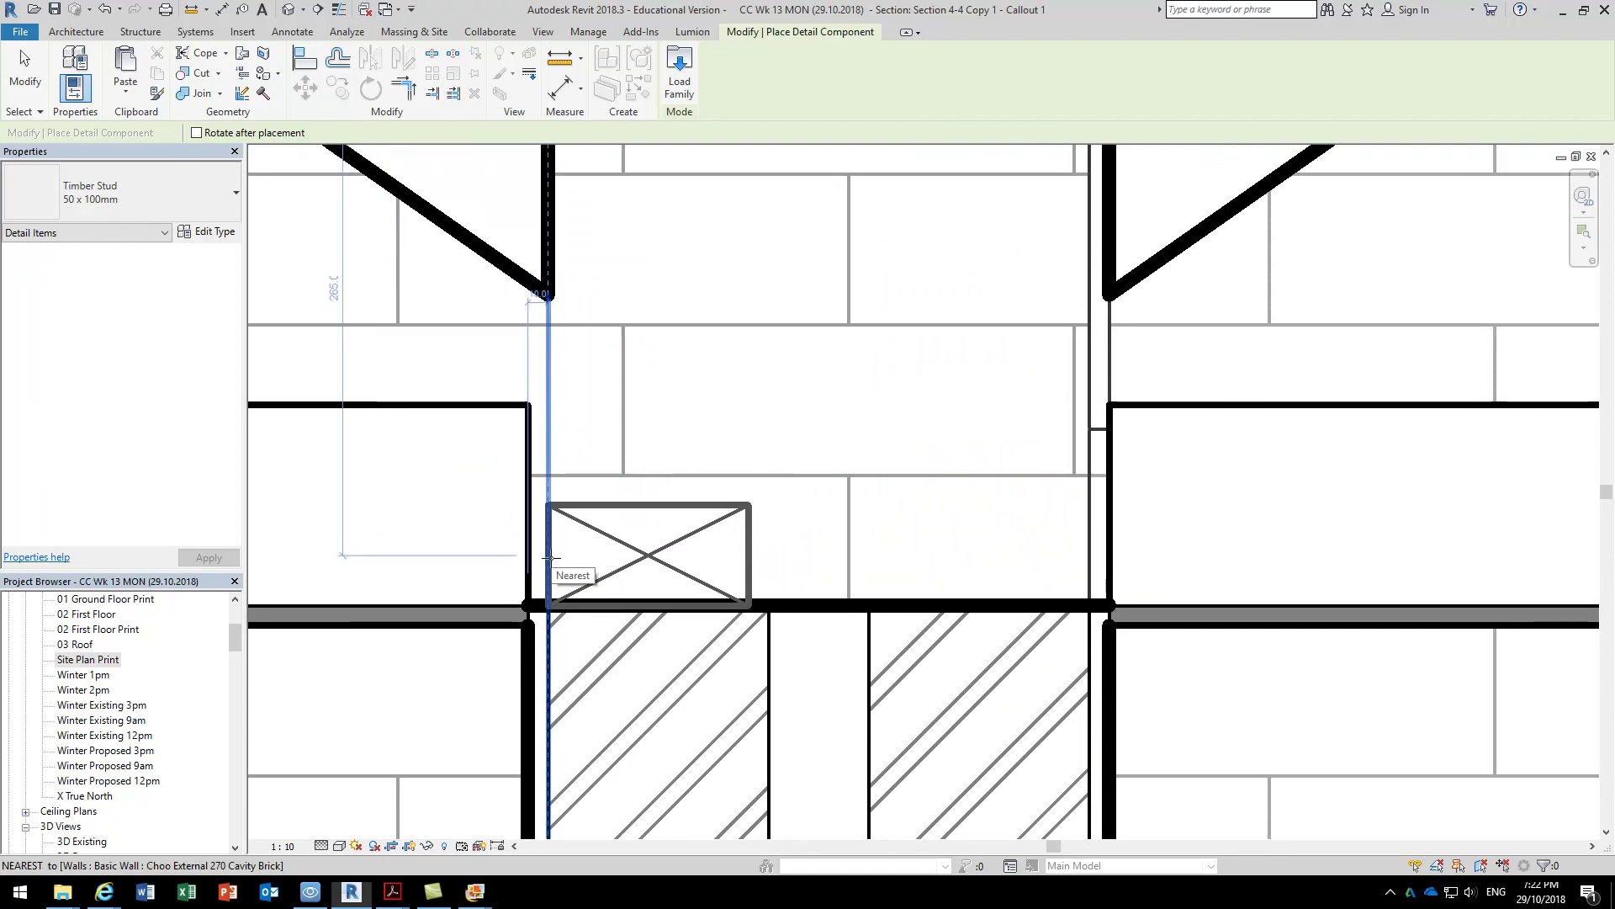
left_click(549, 656)
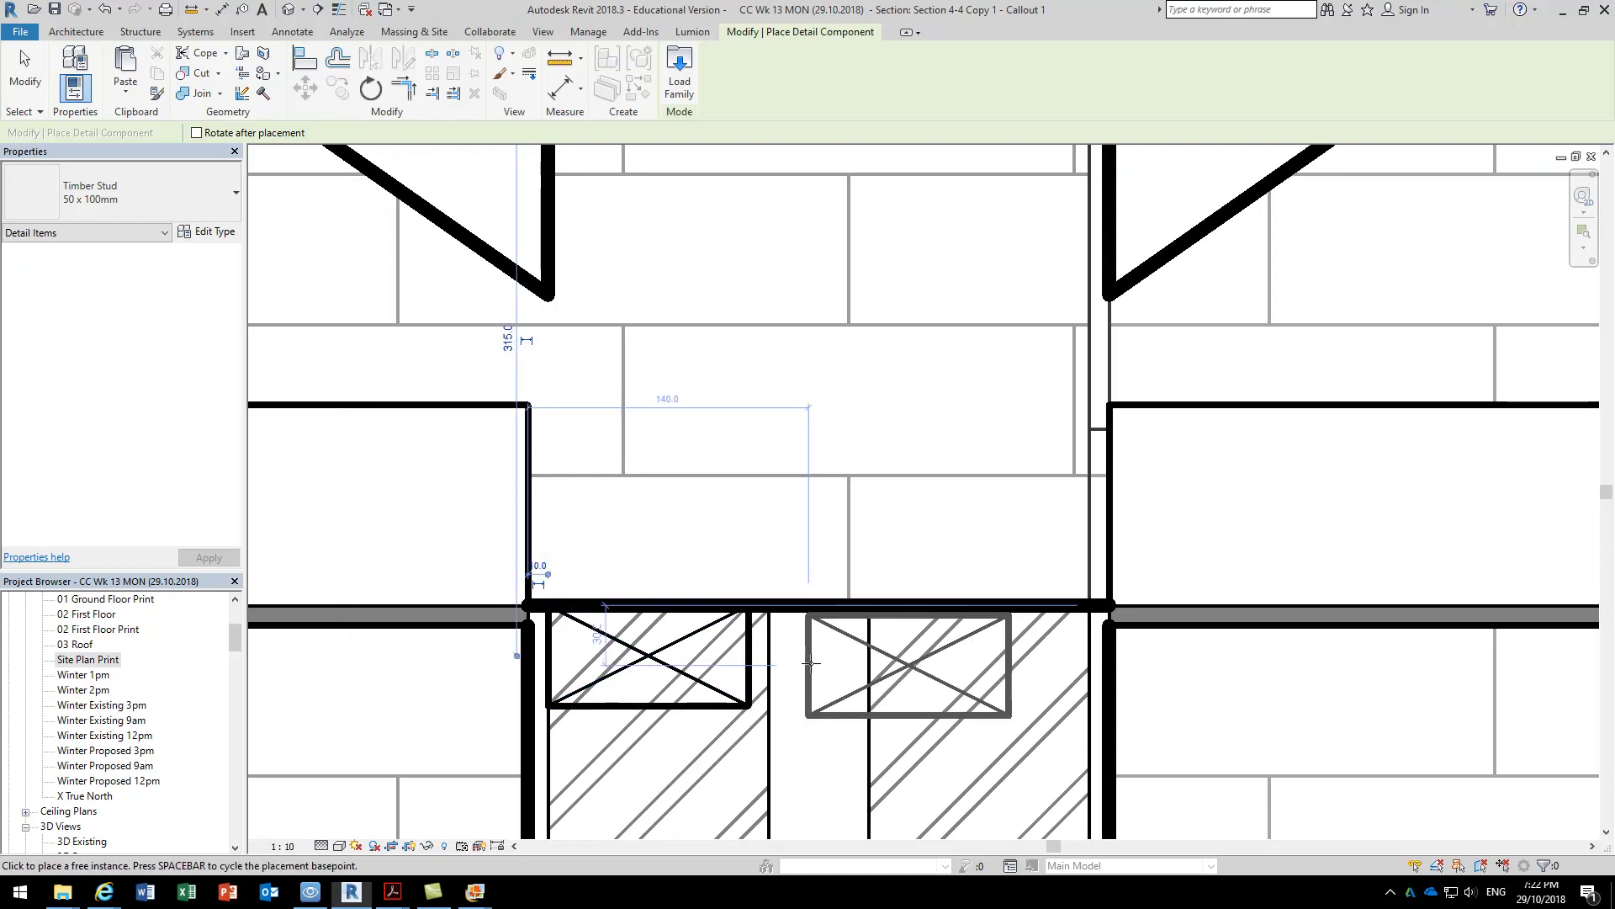
left_click(890, 659)
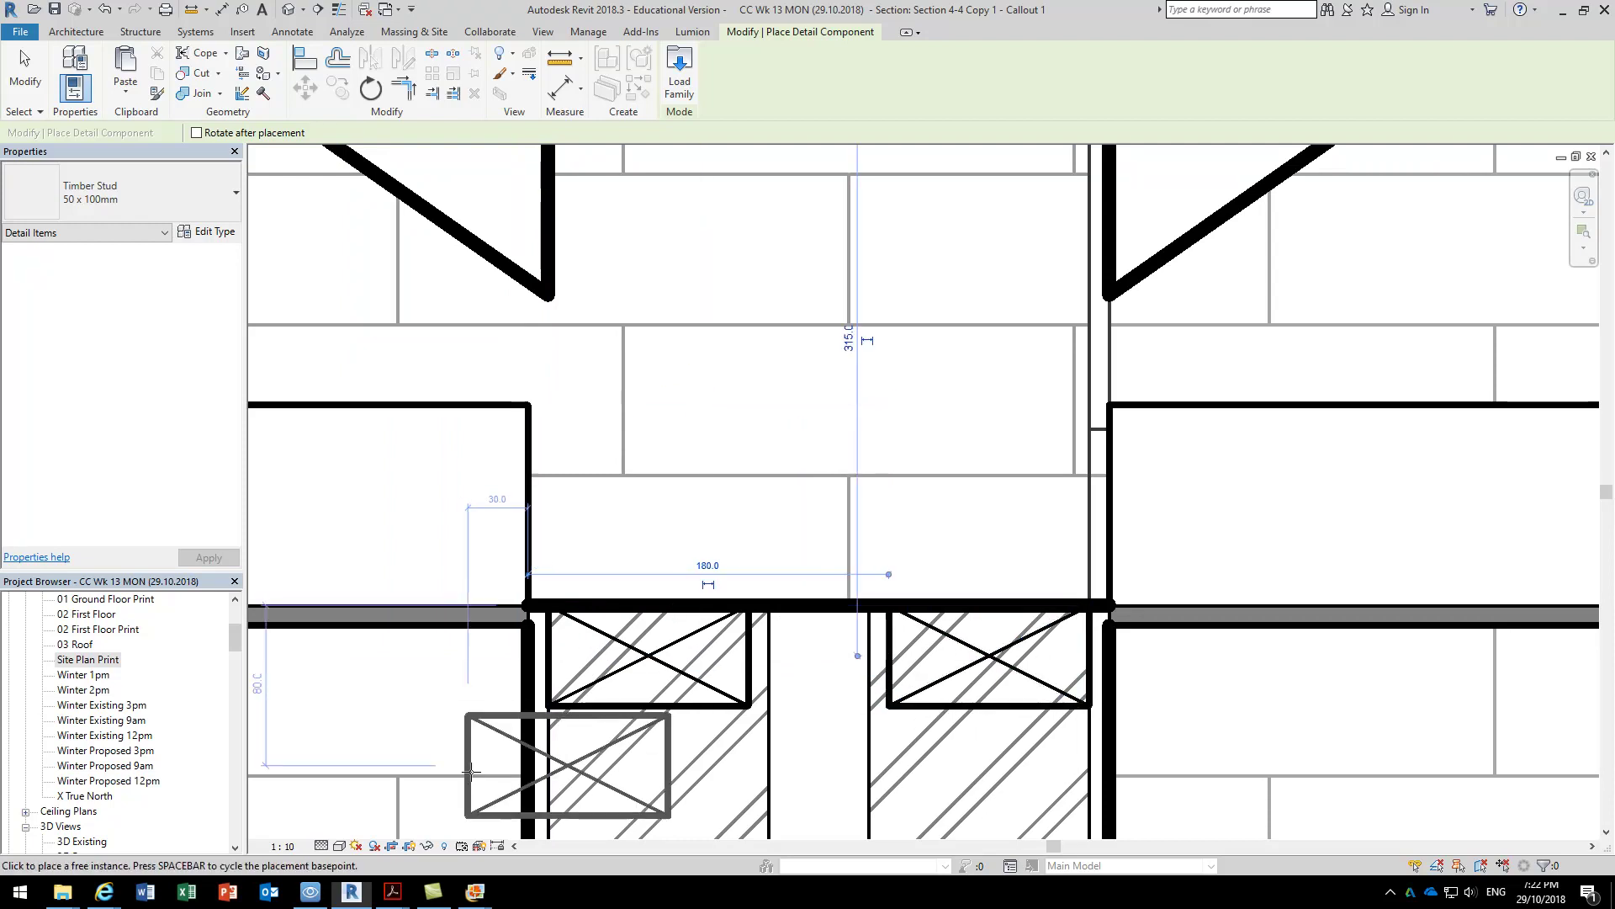
mouse_move(475, 890)
mouse_move(543, 846)
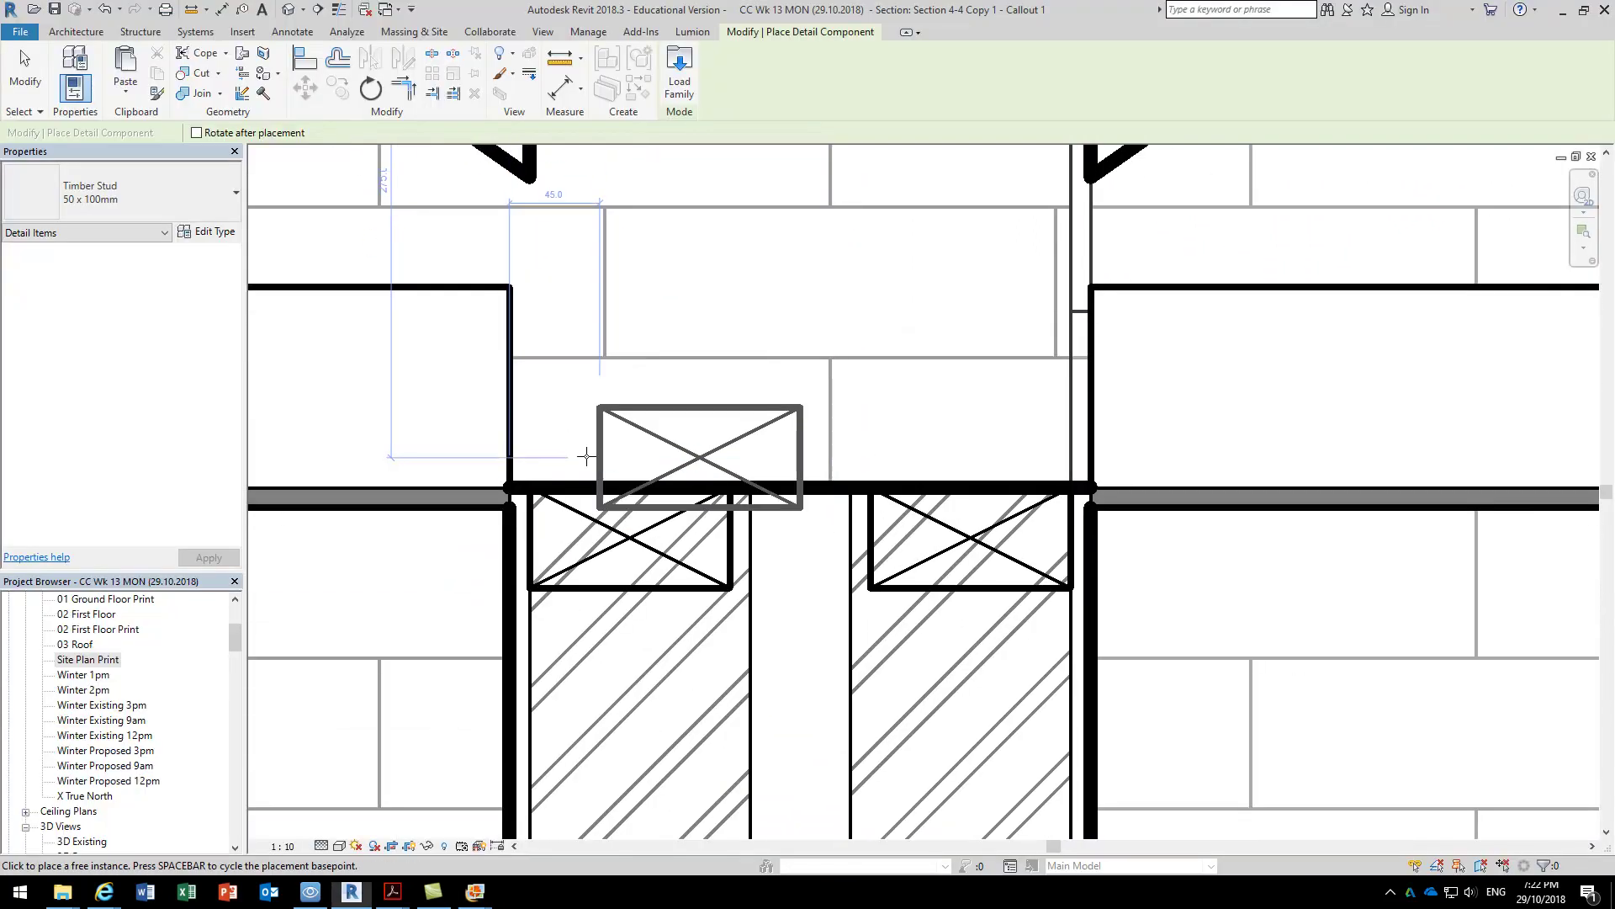
key("Escape")
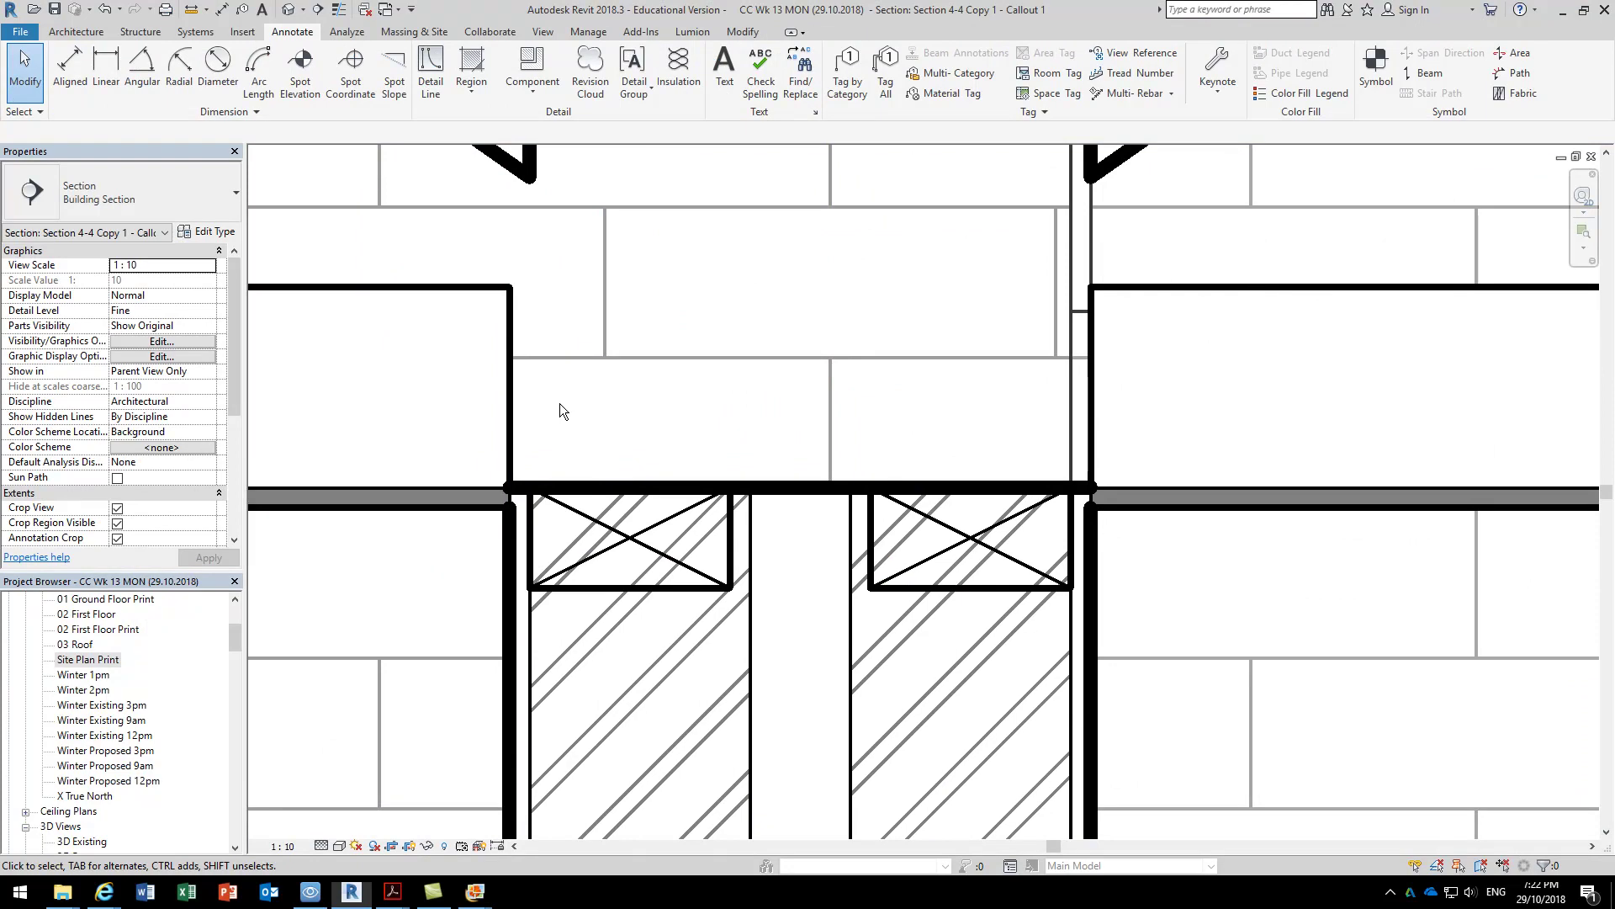
Open the family of the stud in the first brick leaf for editing.
left_click(605, 588)
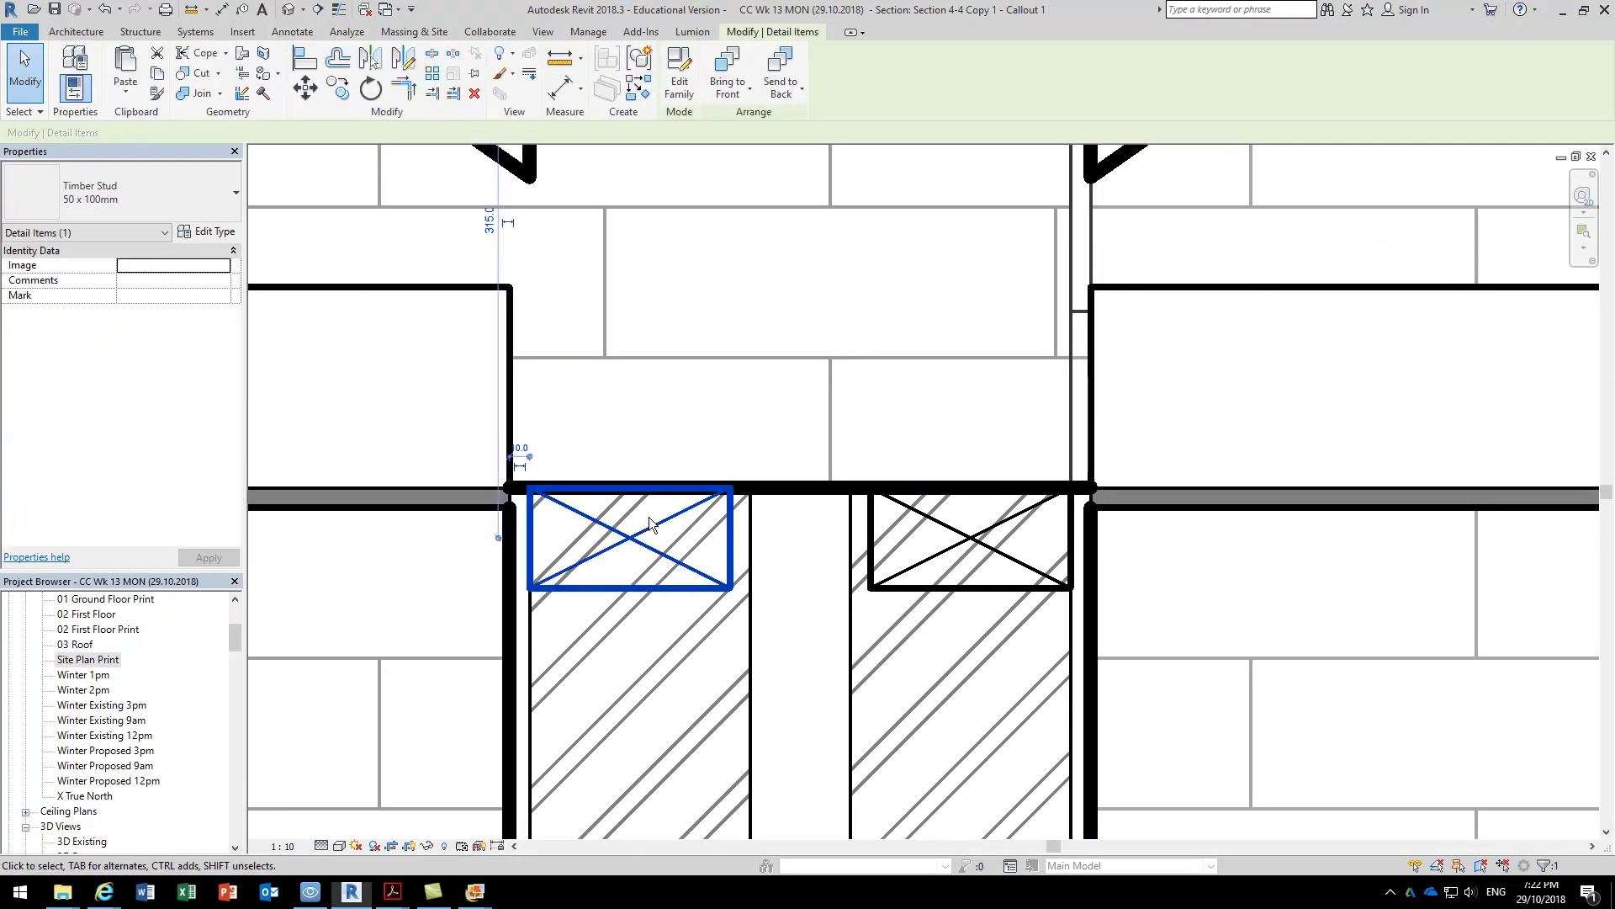
scroll(649, 518, "up", 2)
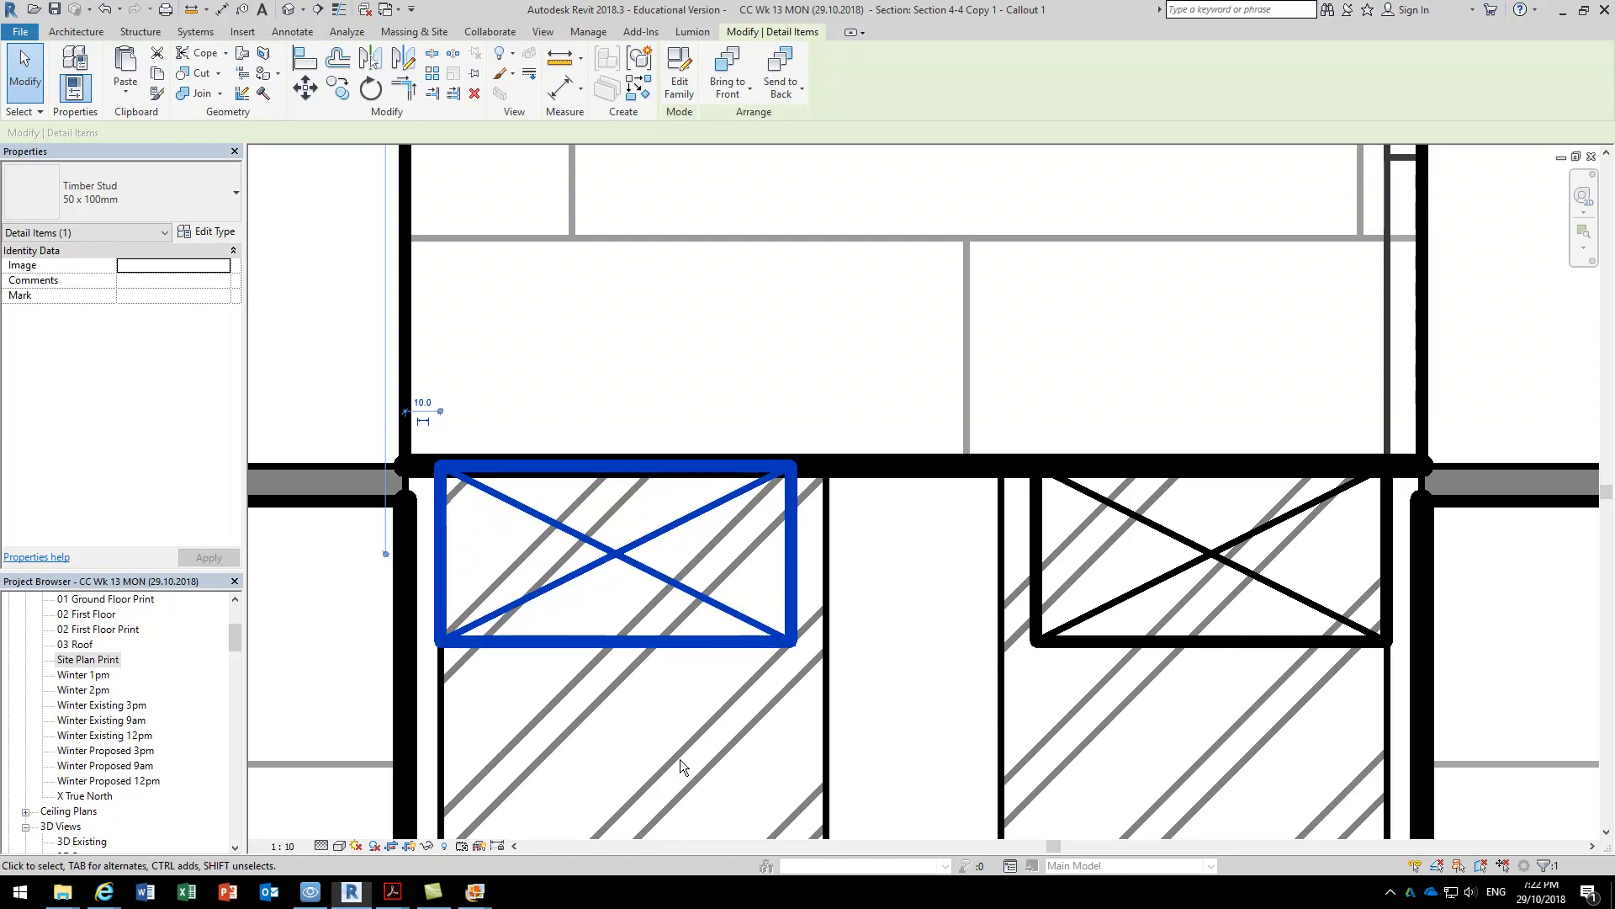
left_click(676, 84)
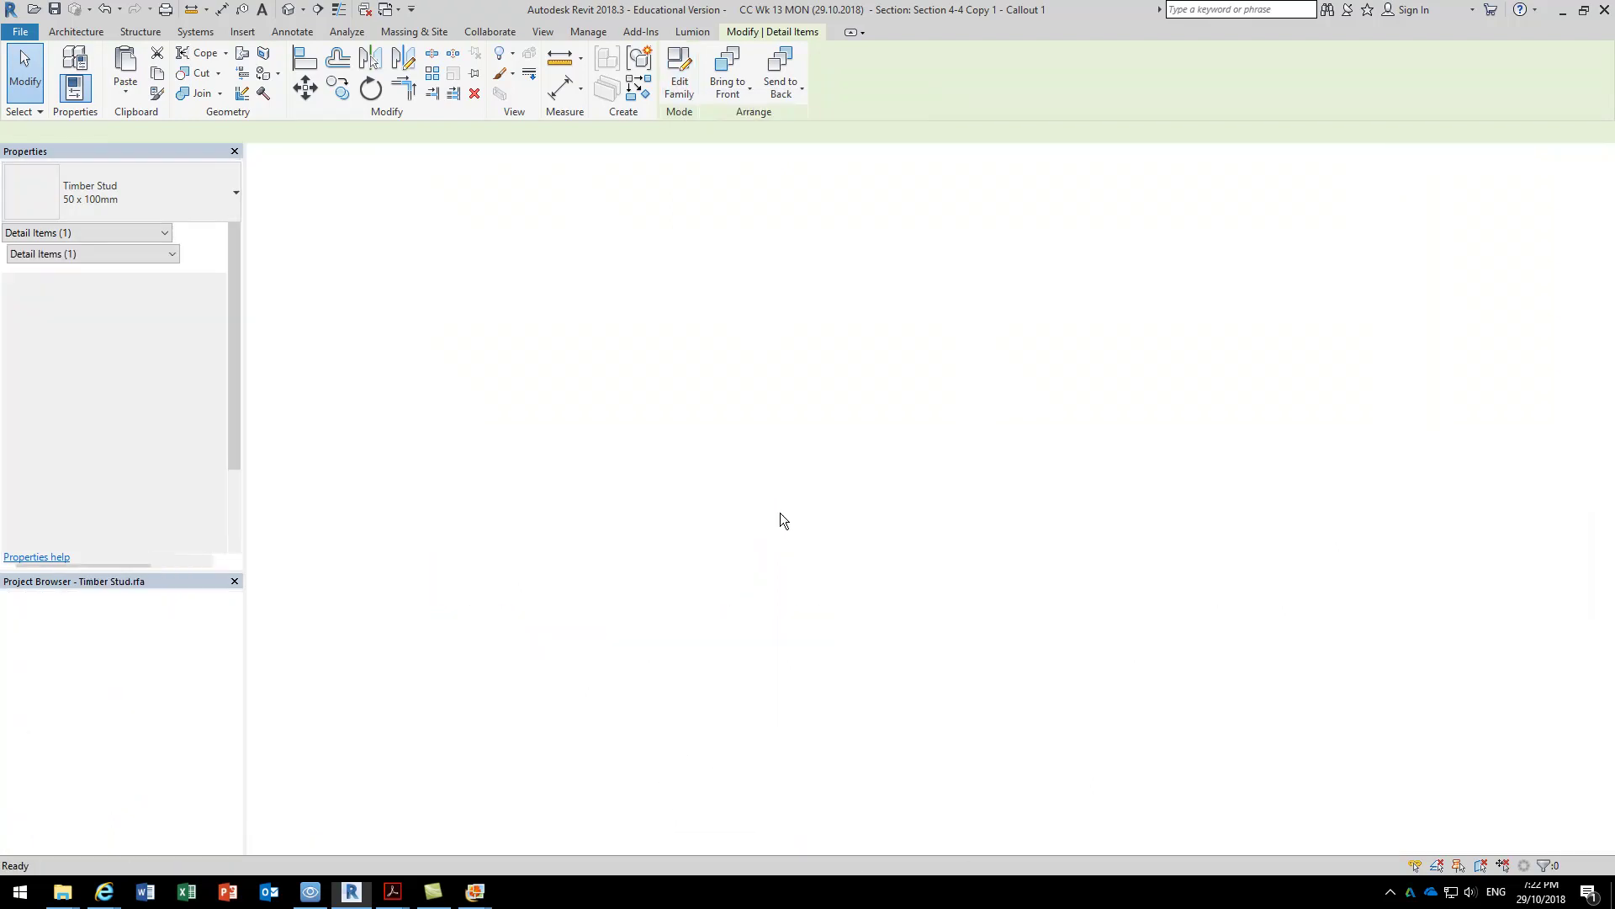
scroll(715, 387, "down", 1)
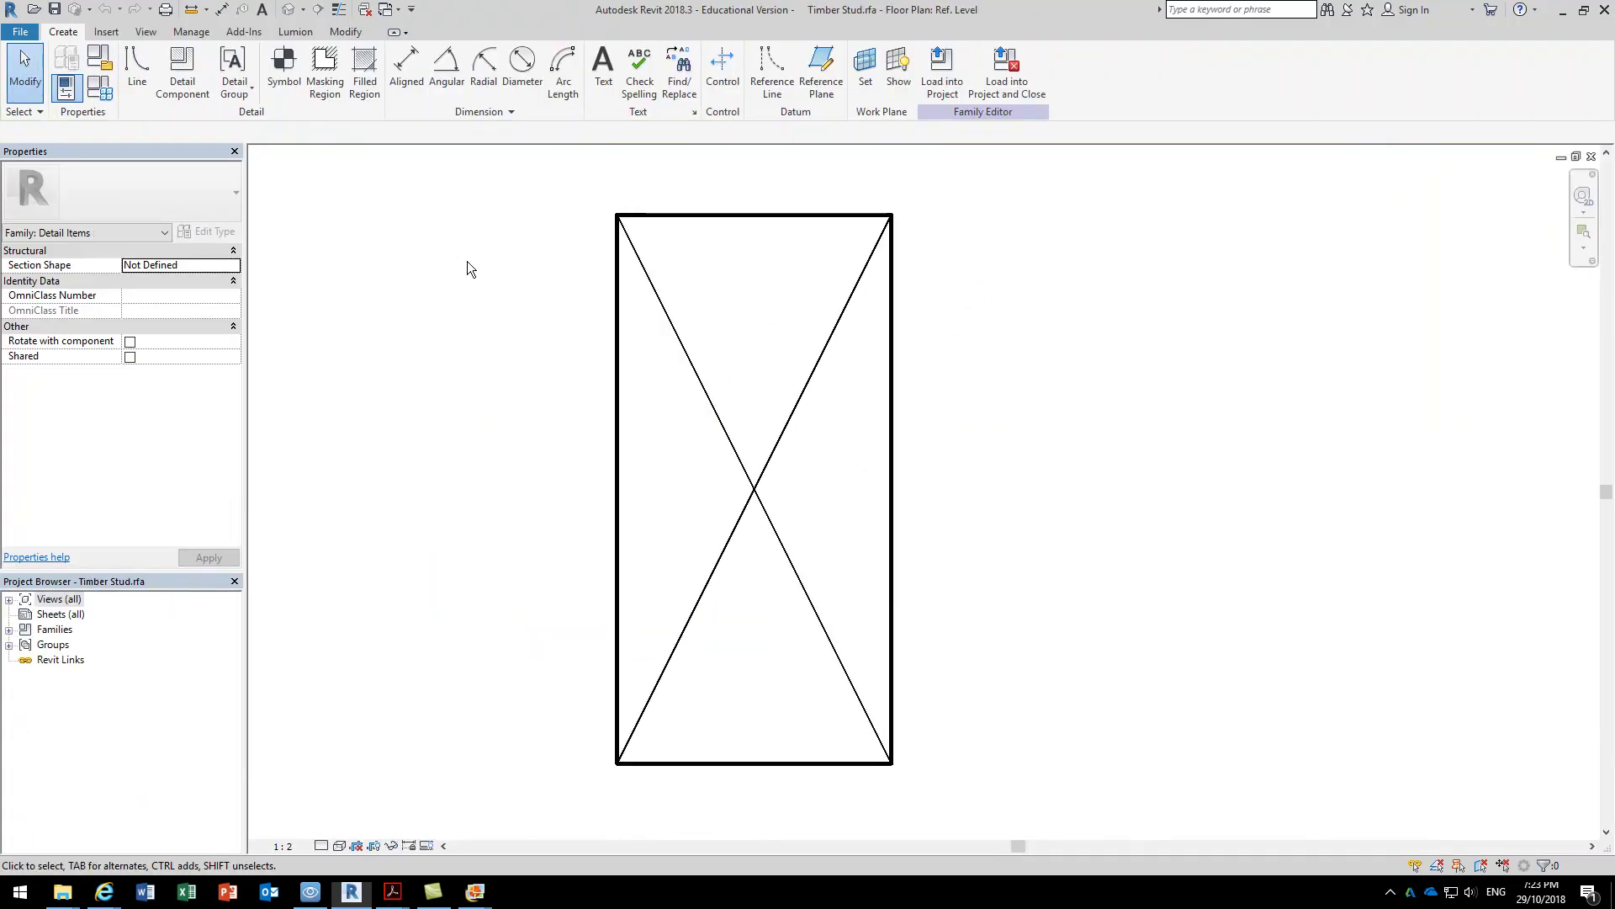
Add a rectangular masking region with Medium Lines edges over the full stud outline and send it to the back.
left_click(323, 84)
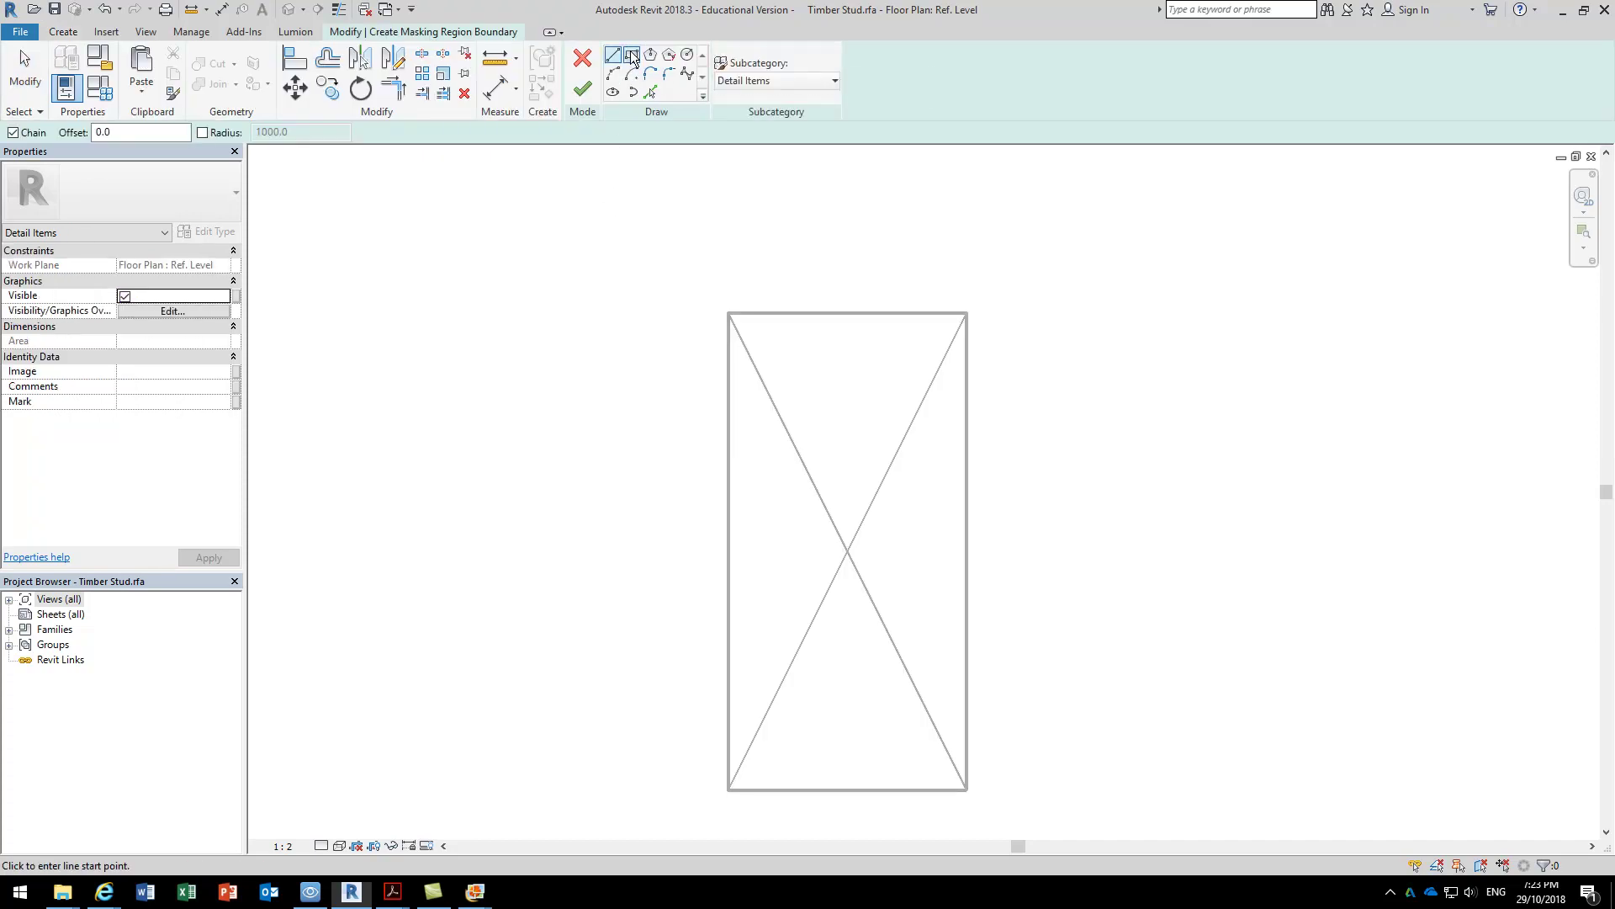
left_click(810, 80)
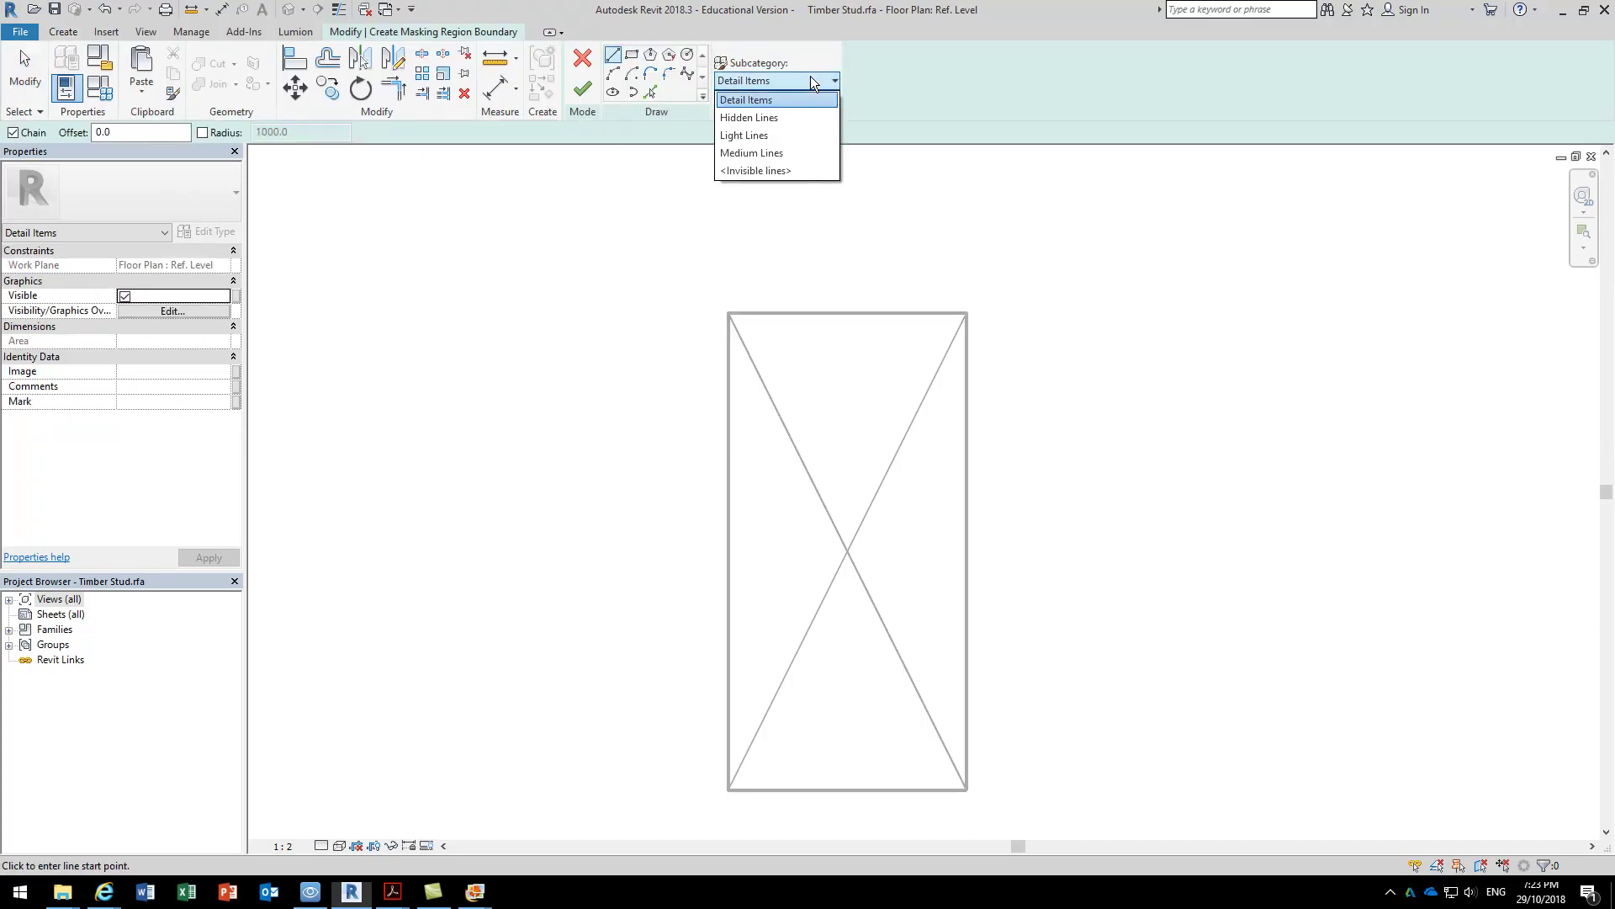
left_click(772, 153)
left_click(631, 54)
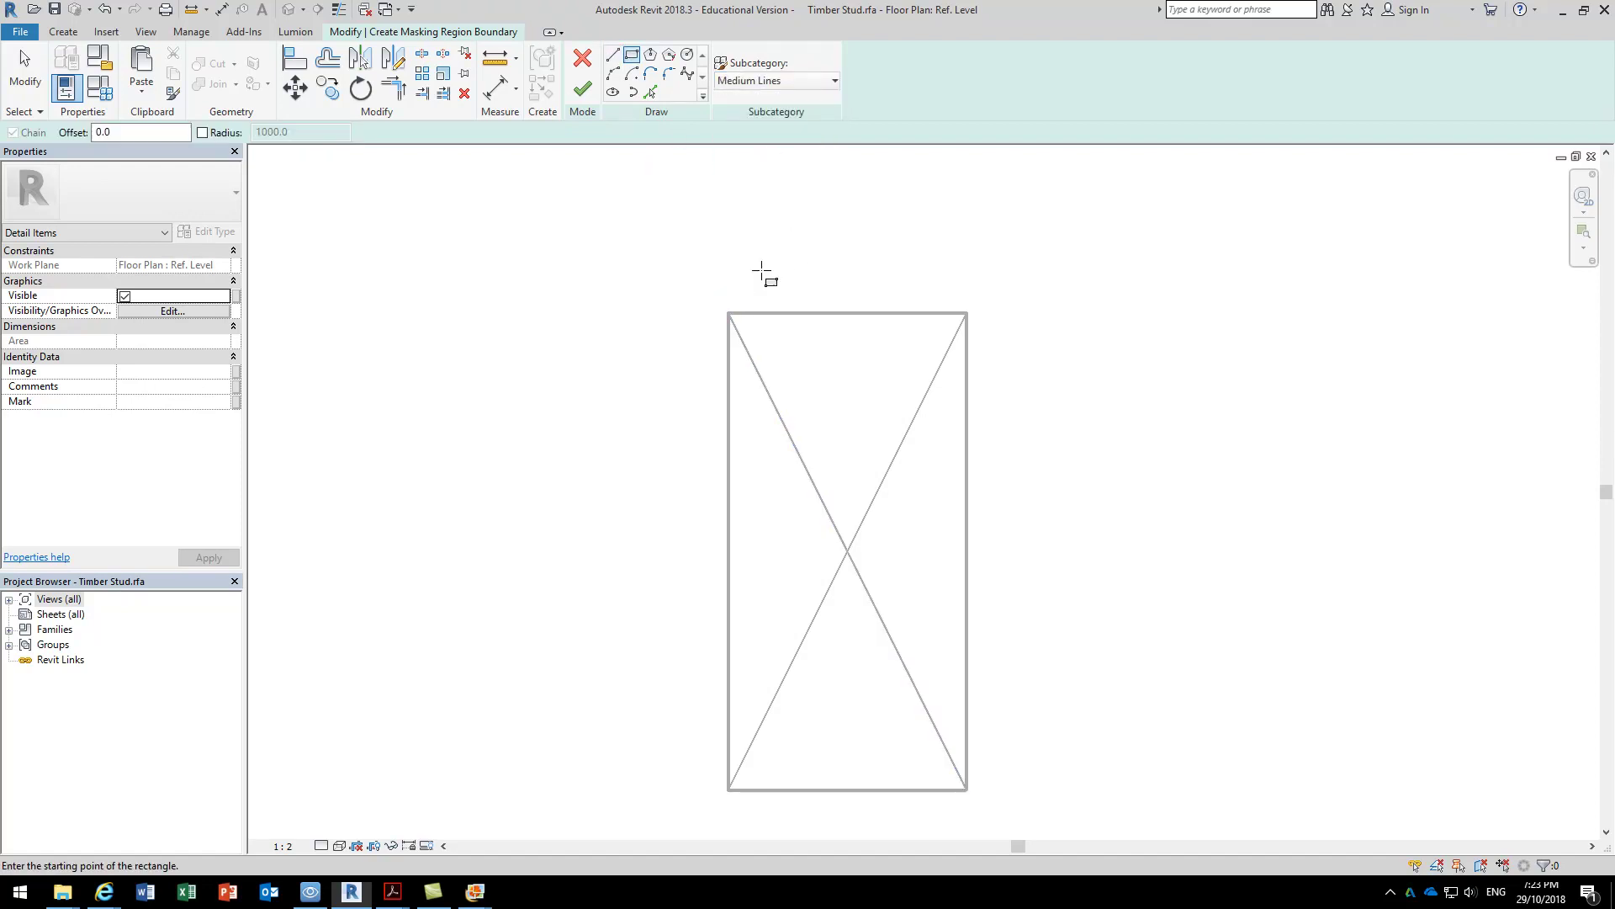
left_click(729, 313)
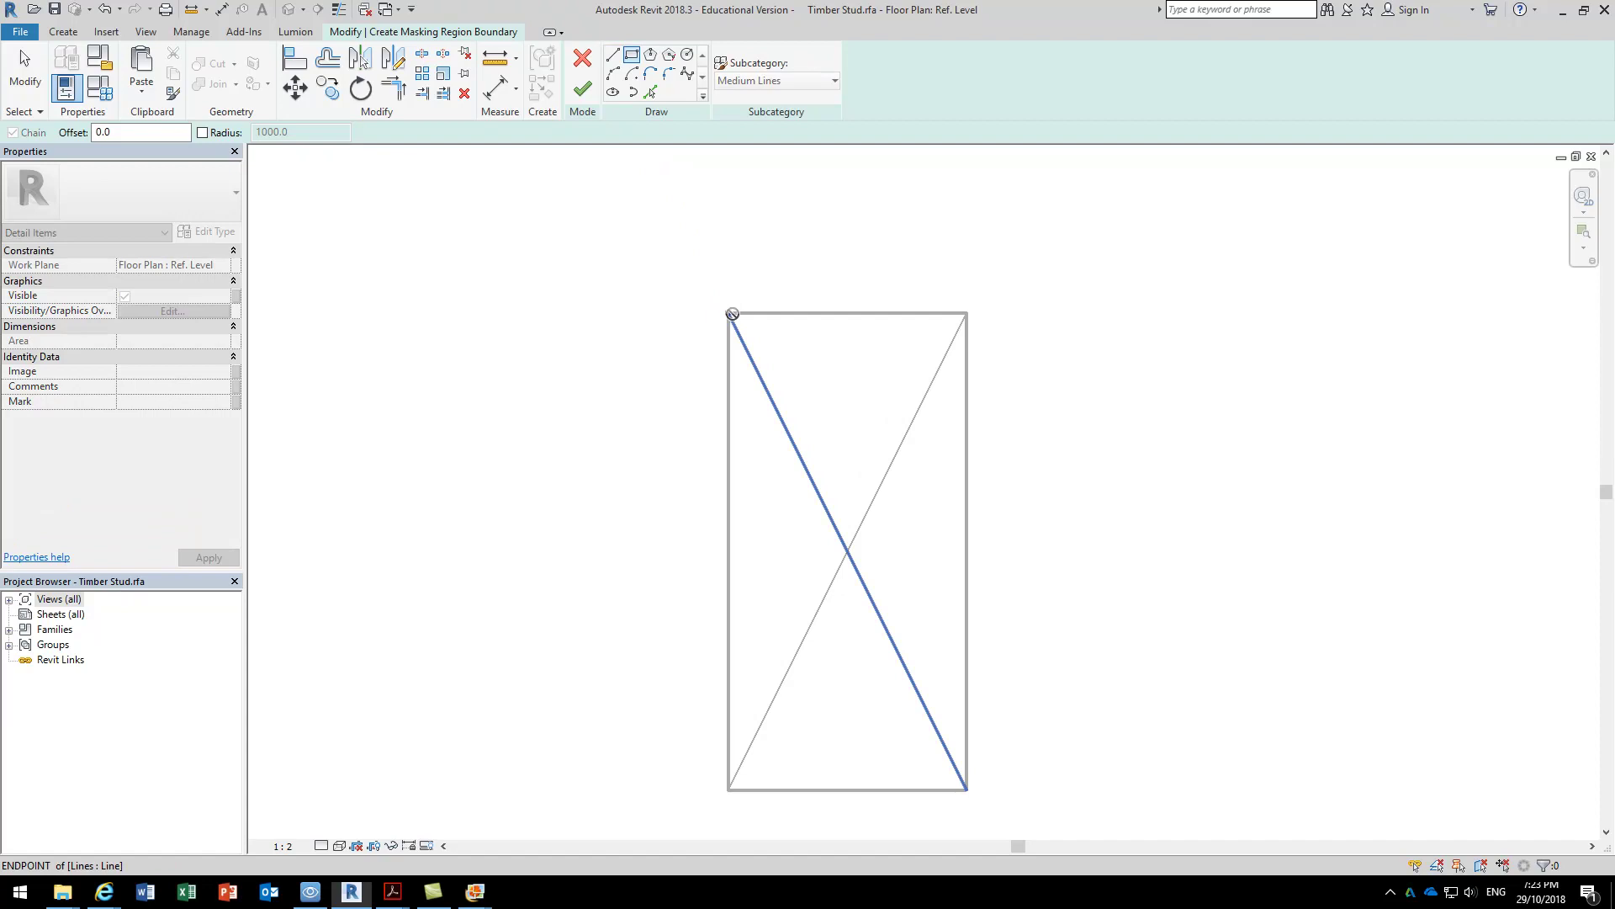
left_click(967, 790)
right_click(477, 171)
left_click(552, 195)
left_click(582, 89)
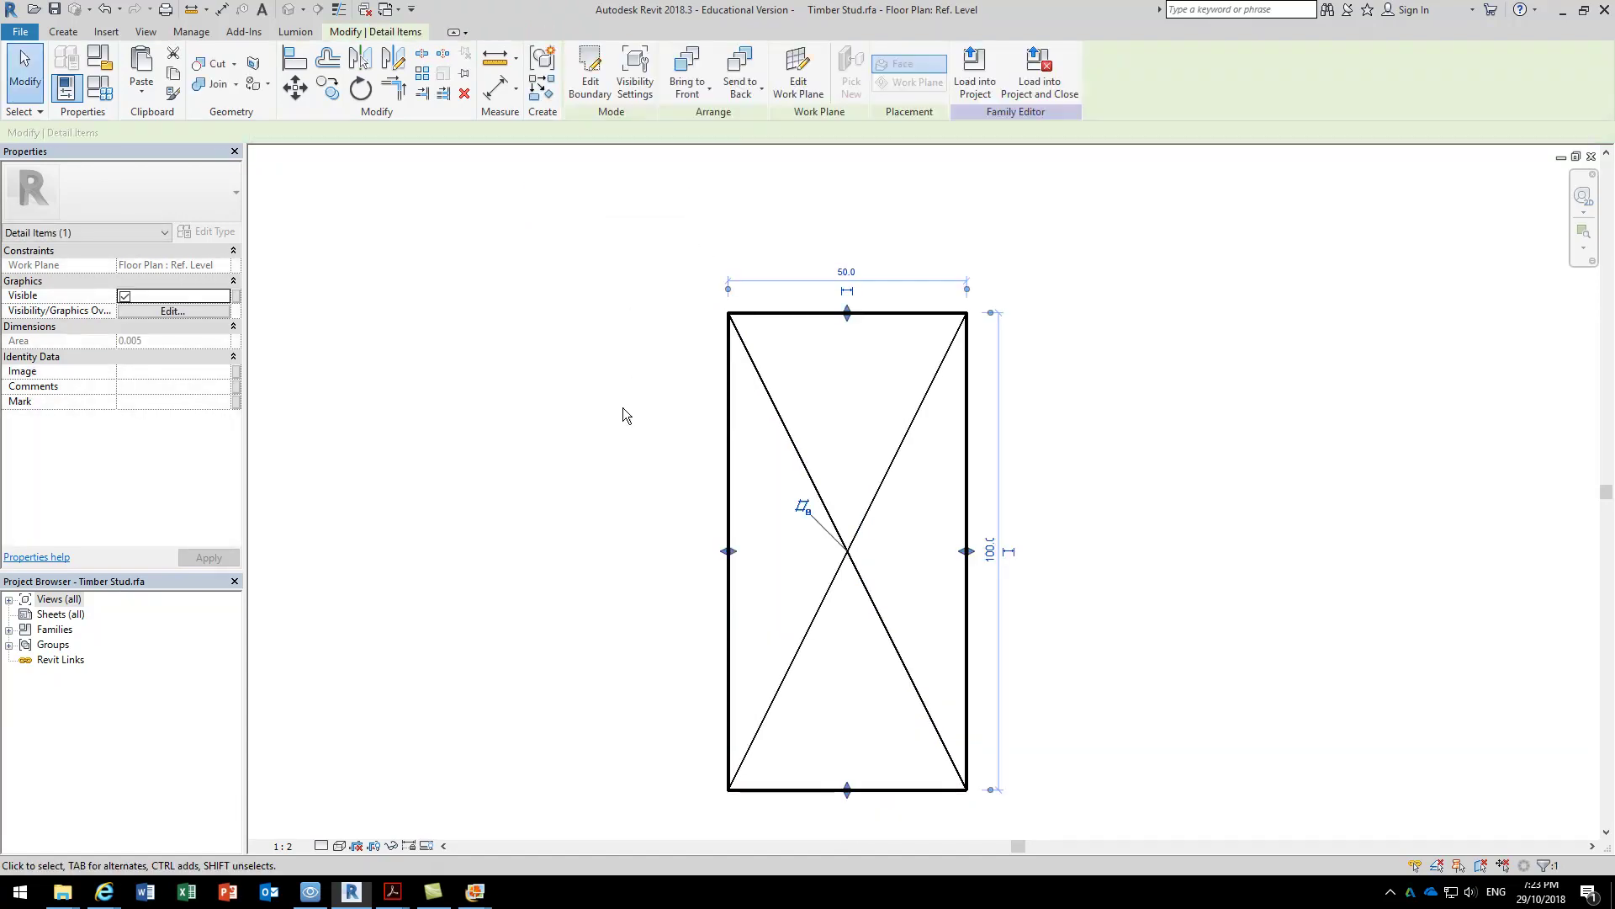
left_click(735, 66)
left_click(547, 404)
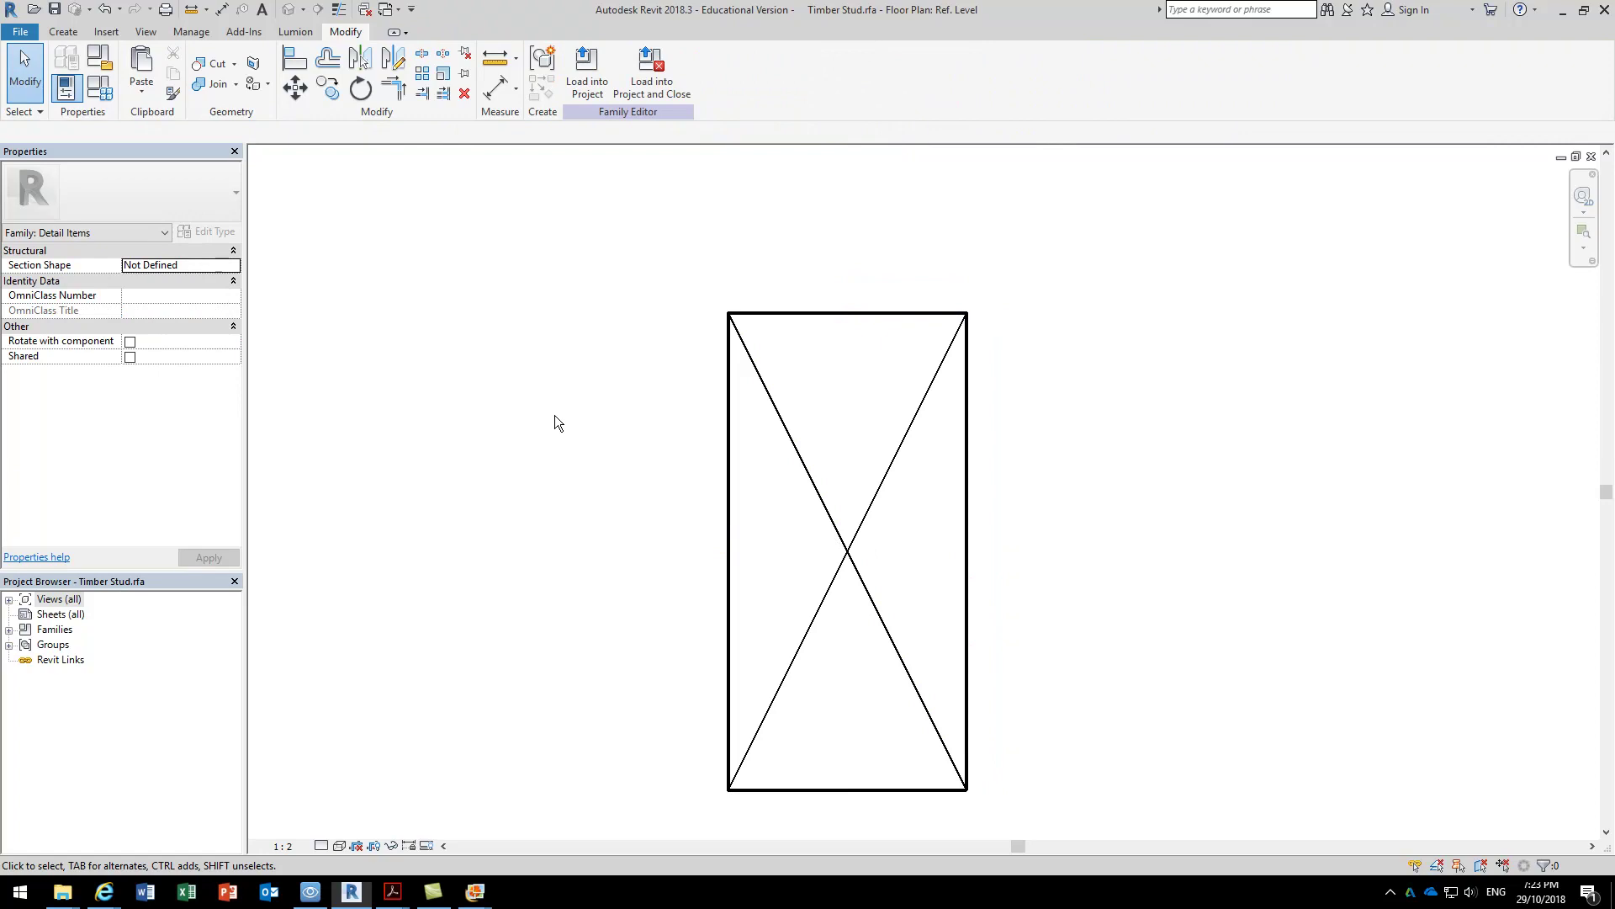
Start saving the family as a new file and browse to the Revit Library folder on the StudentResources drive.
left_click(20, 31)
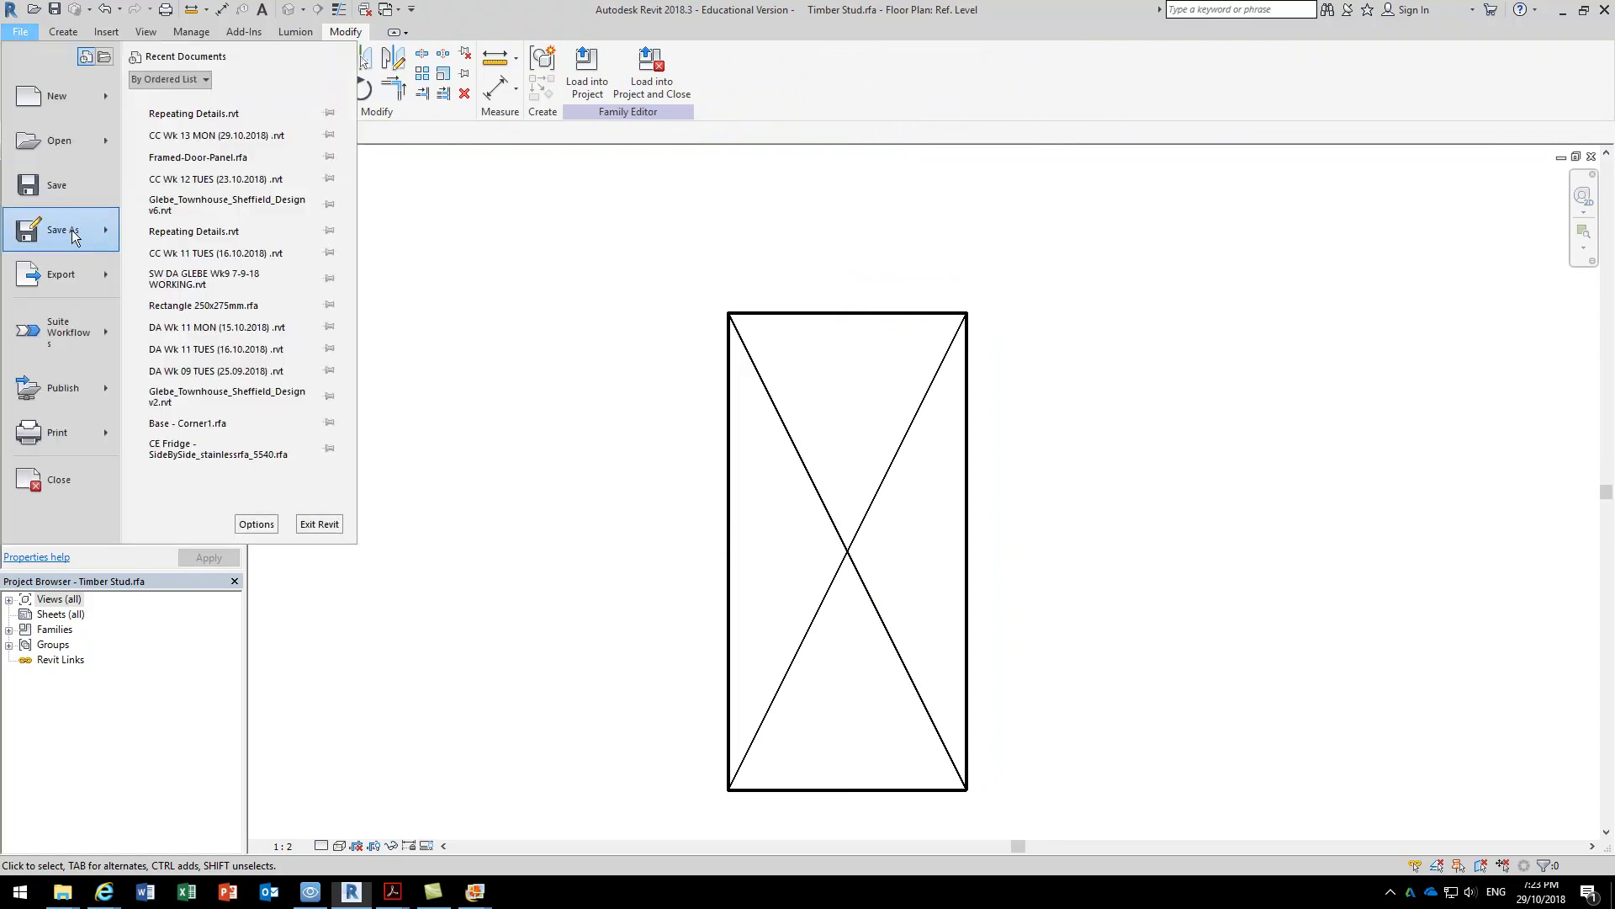
mouse_move(74, 235)
left_click(180, 163)
left_click(708, 274)
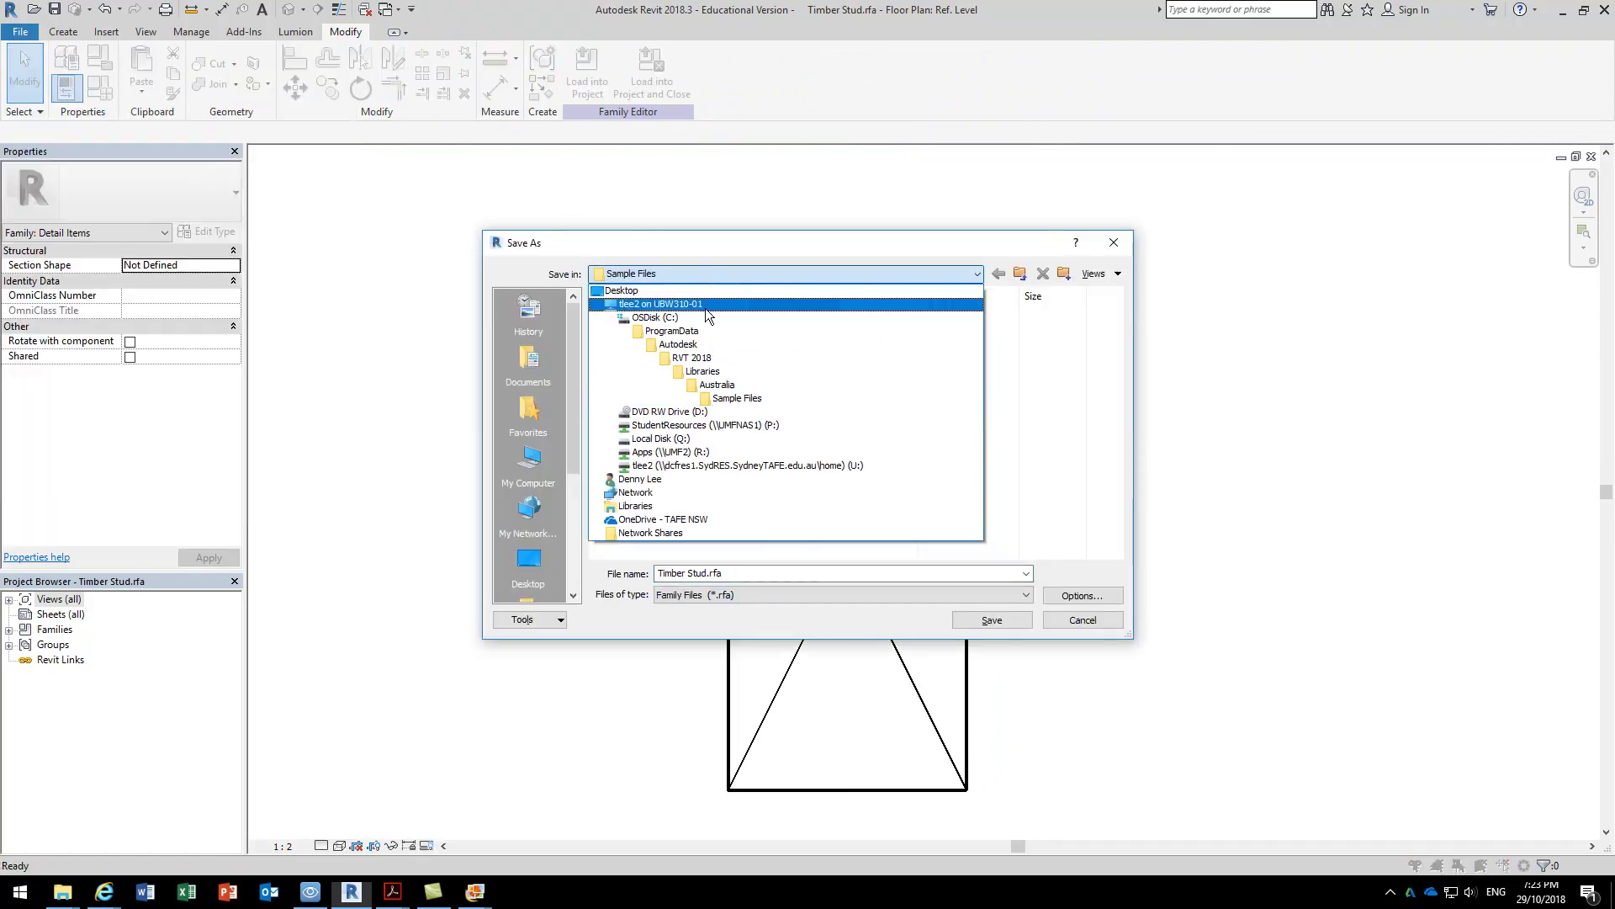
left_click(720, 427)
double_click(664, 414)
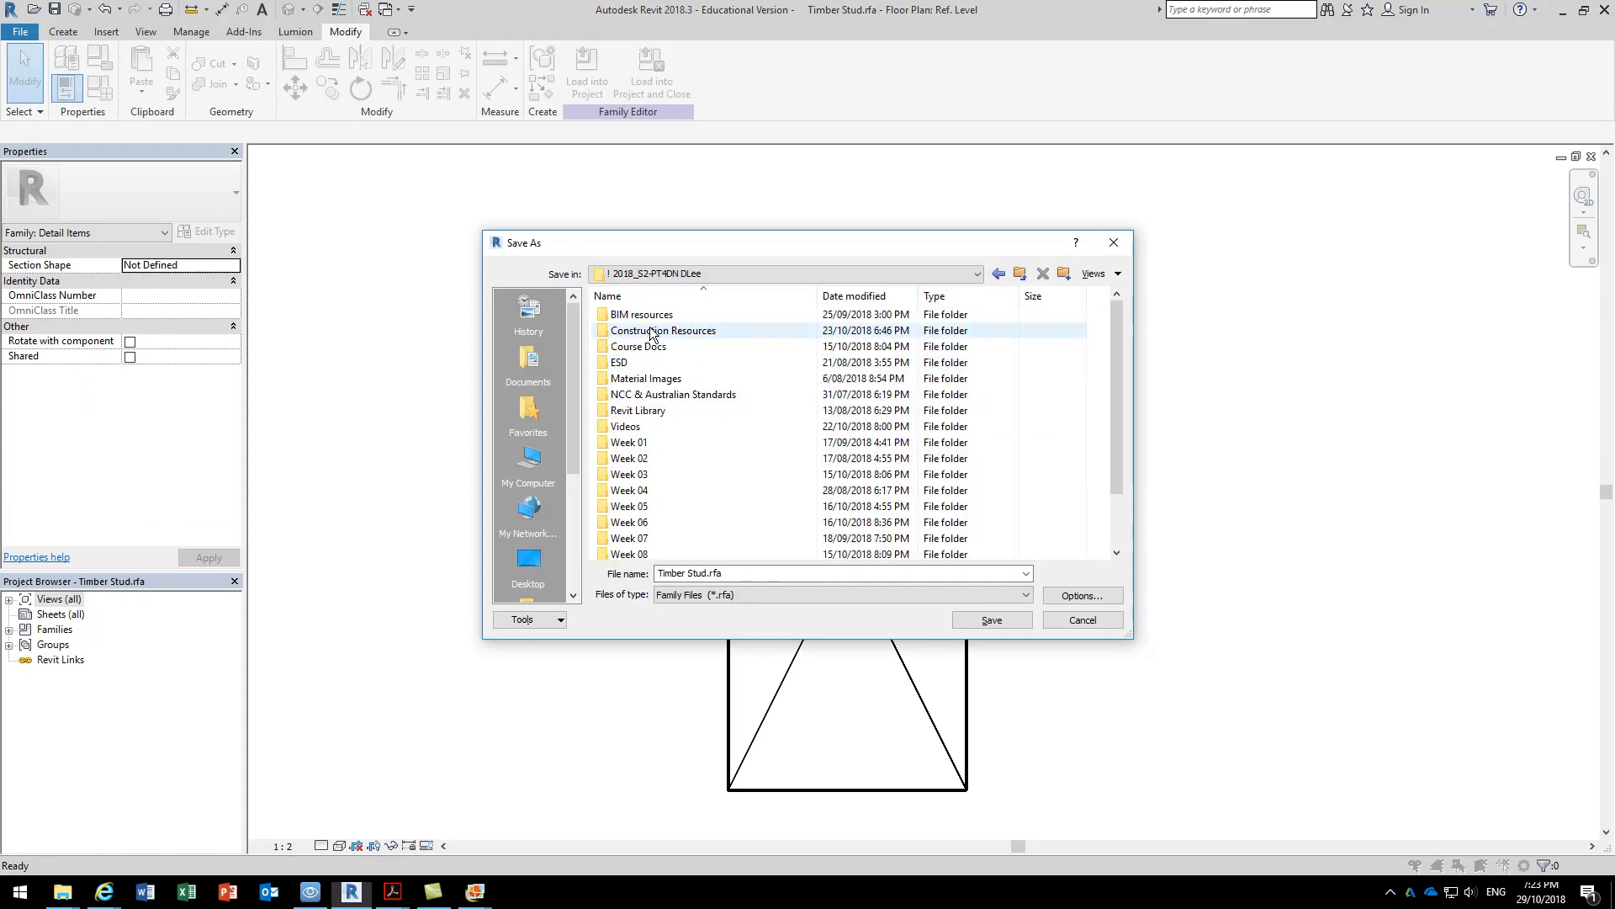
double_click(638, 411)
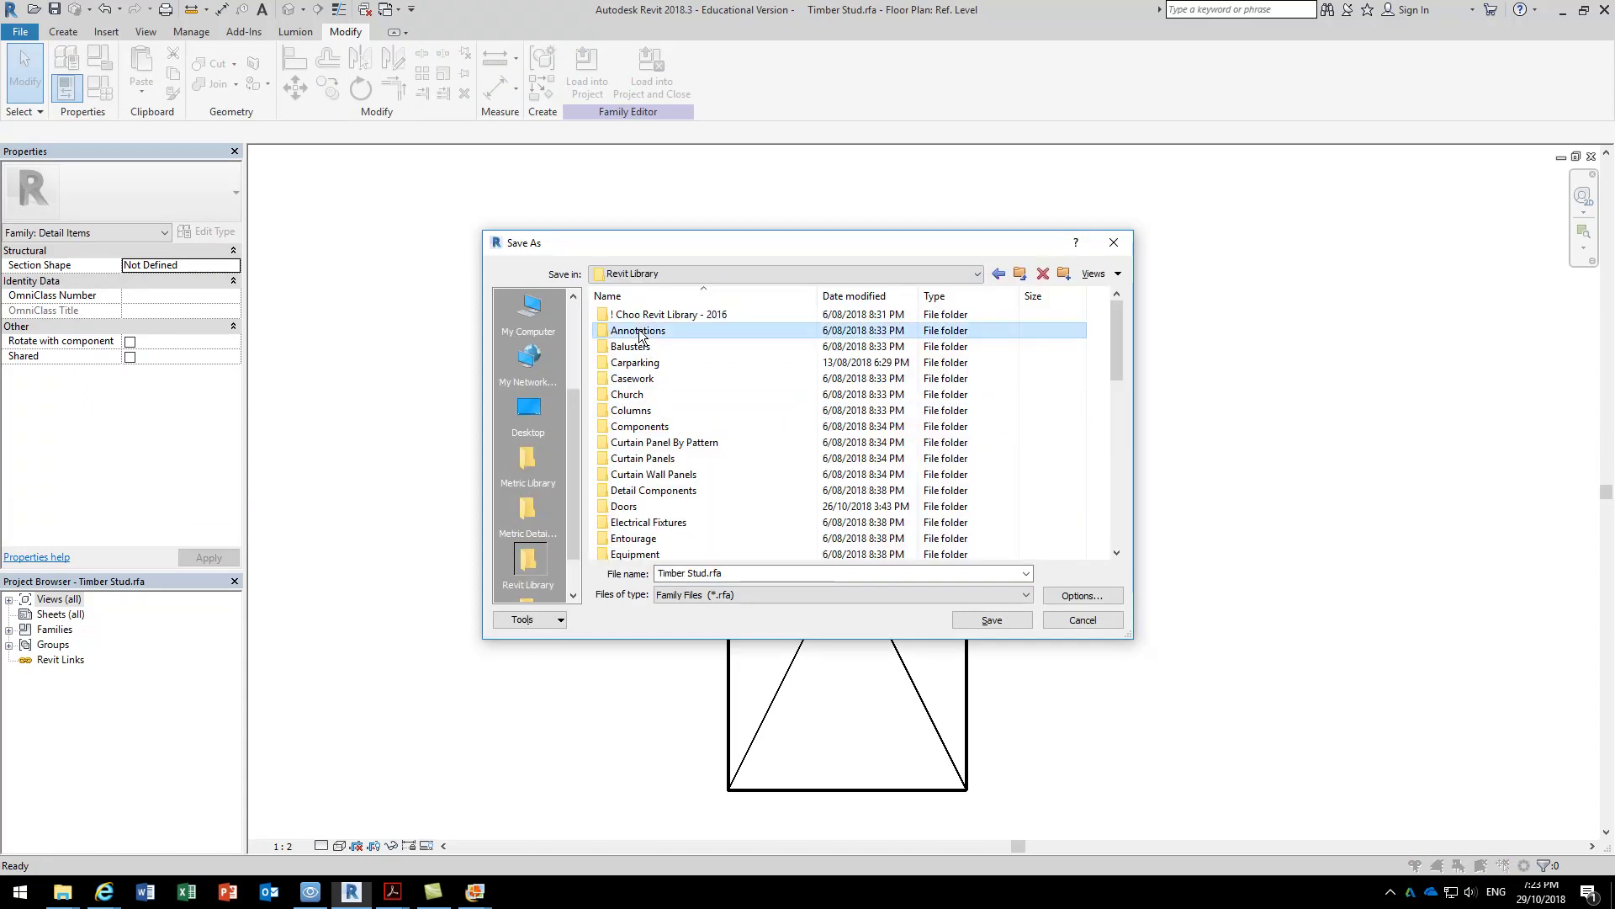
double_click(641, 332)
left_click_drag(1127, 635, 1390, 801)
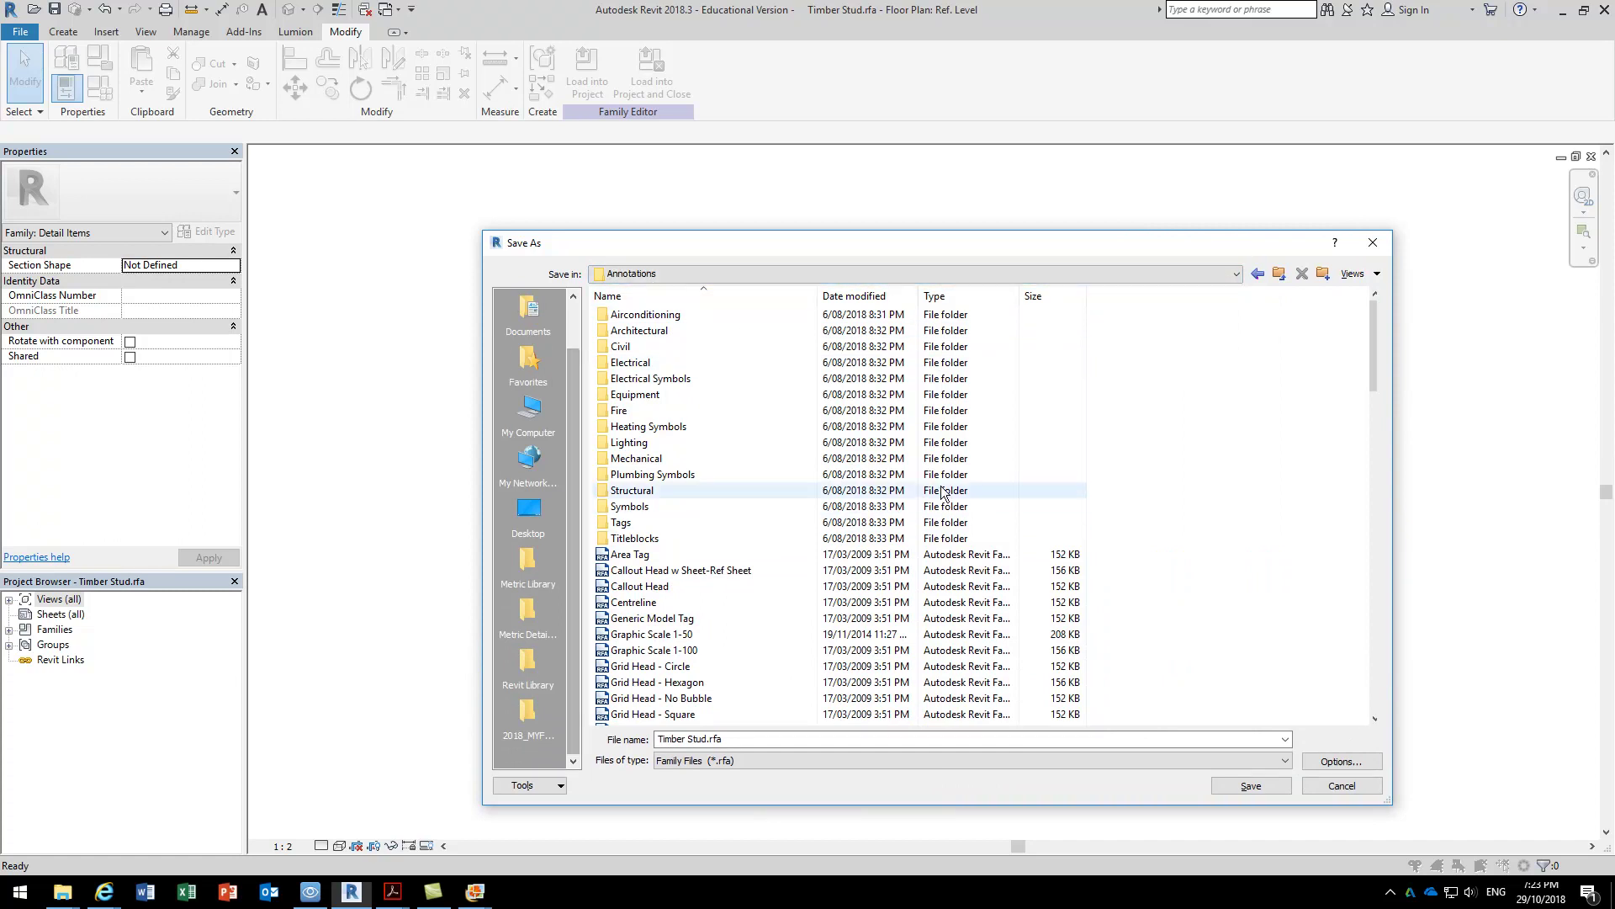
left_click(1257, 273)
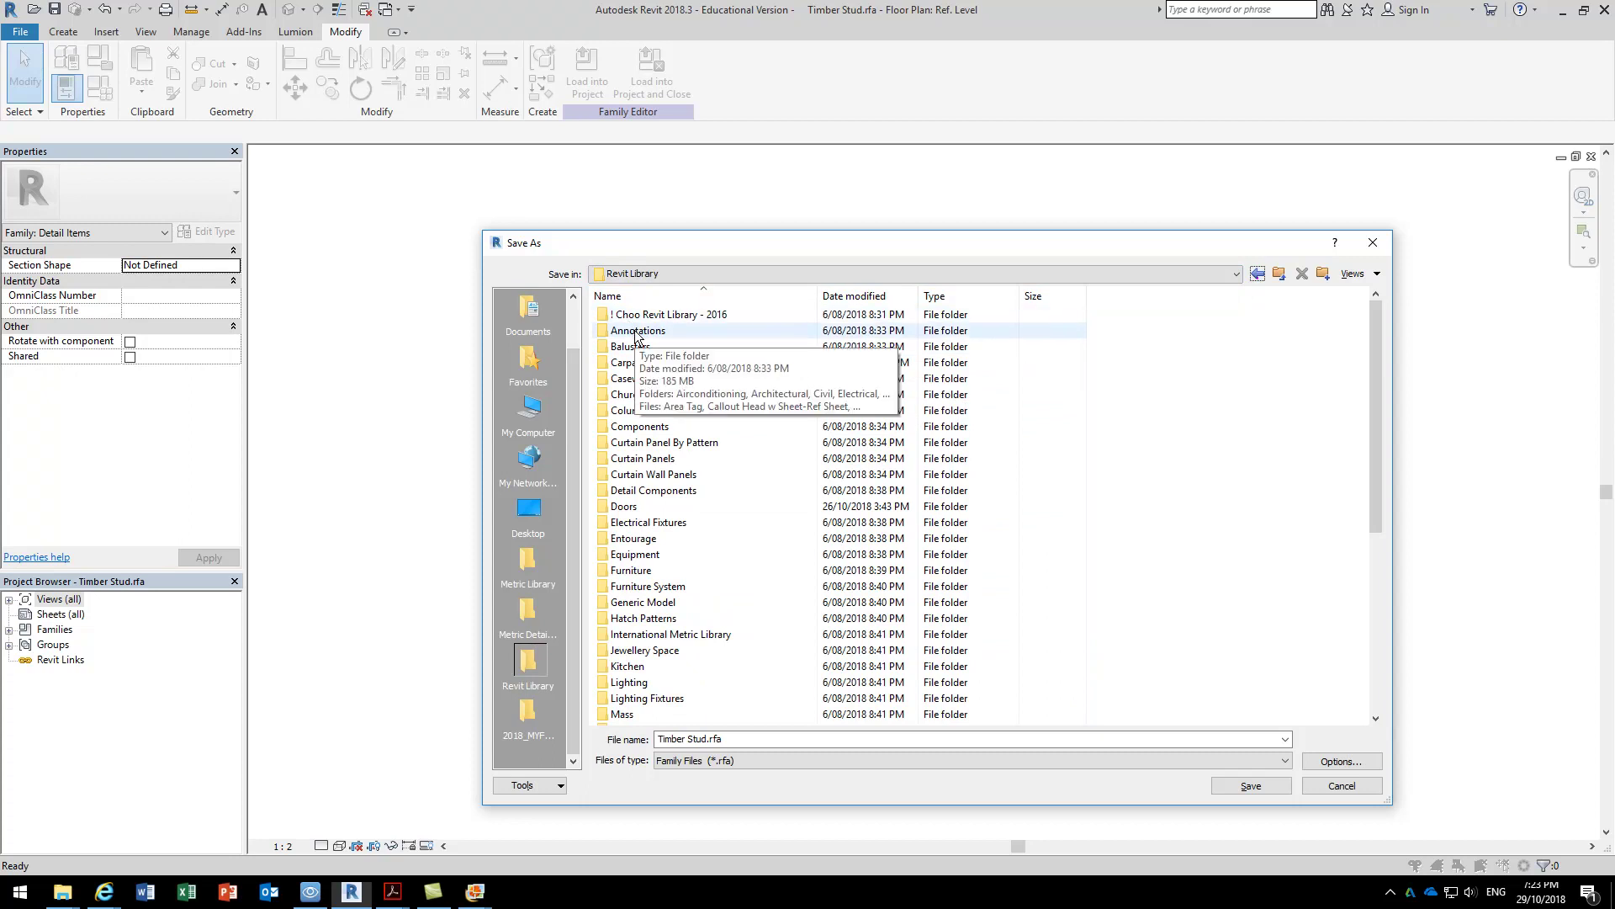
Save the family as Timber Stud.rfa in Detail Components, Div 06 - Carpentry, with the folder's files shown as thumbnails.
left_click(644, 494)
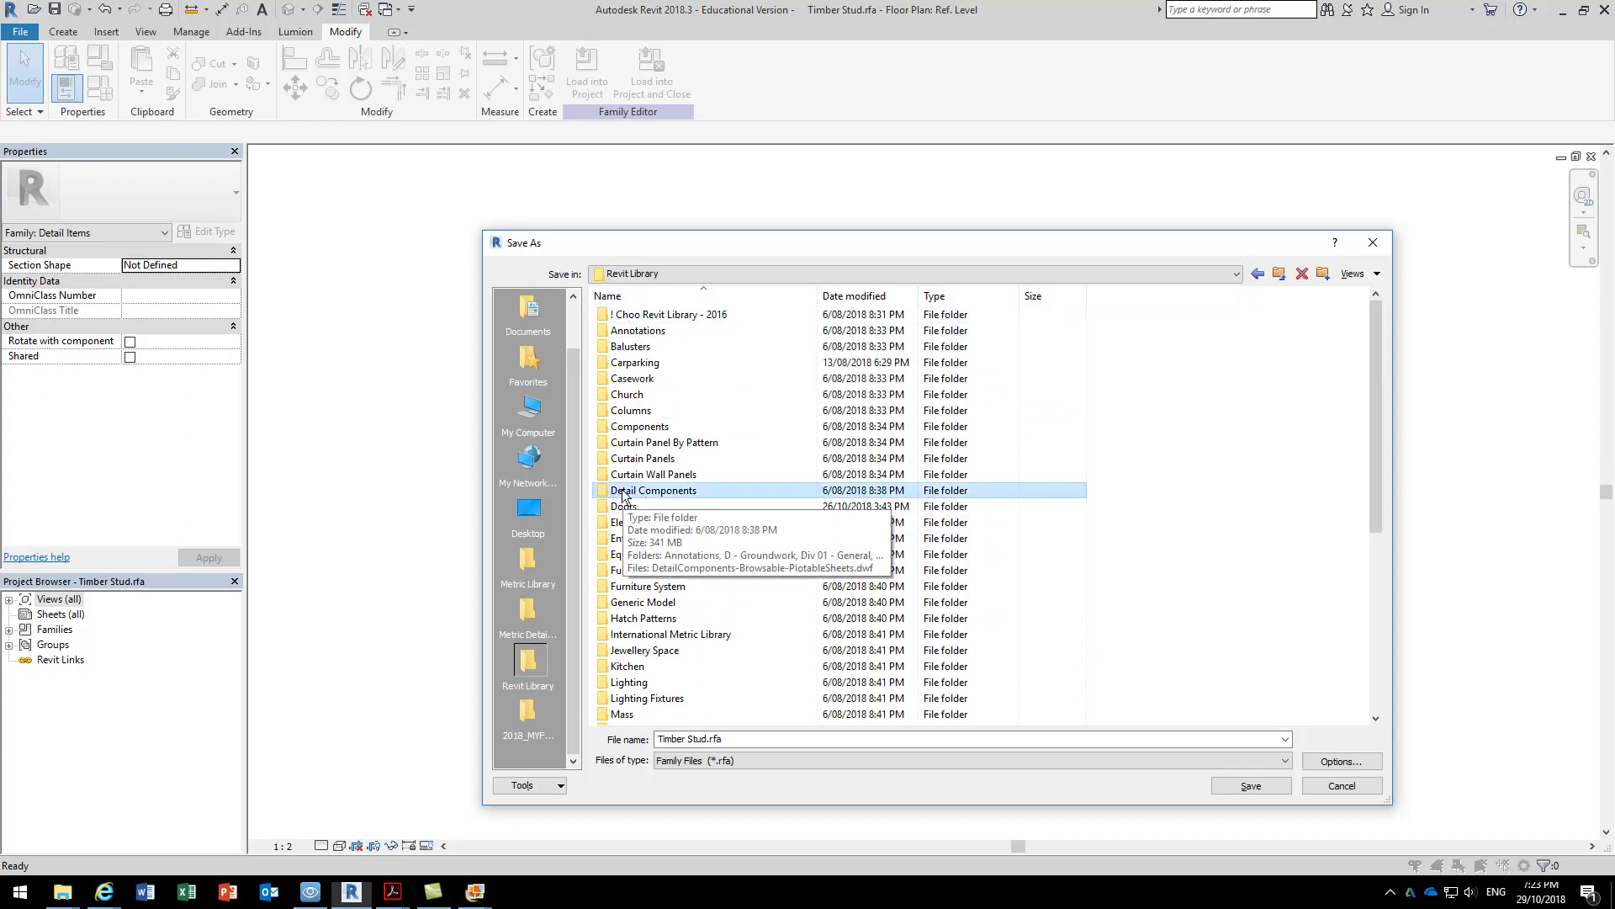
double_click(627, 492)
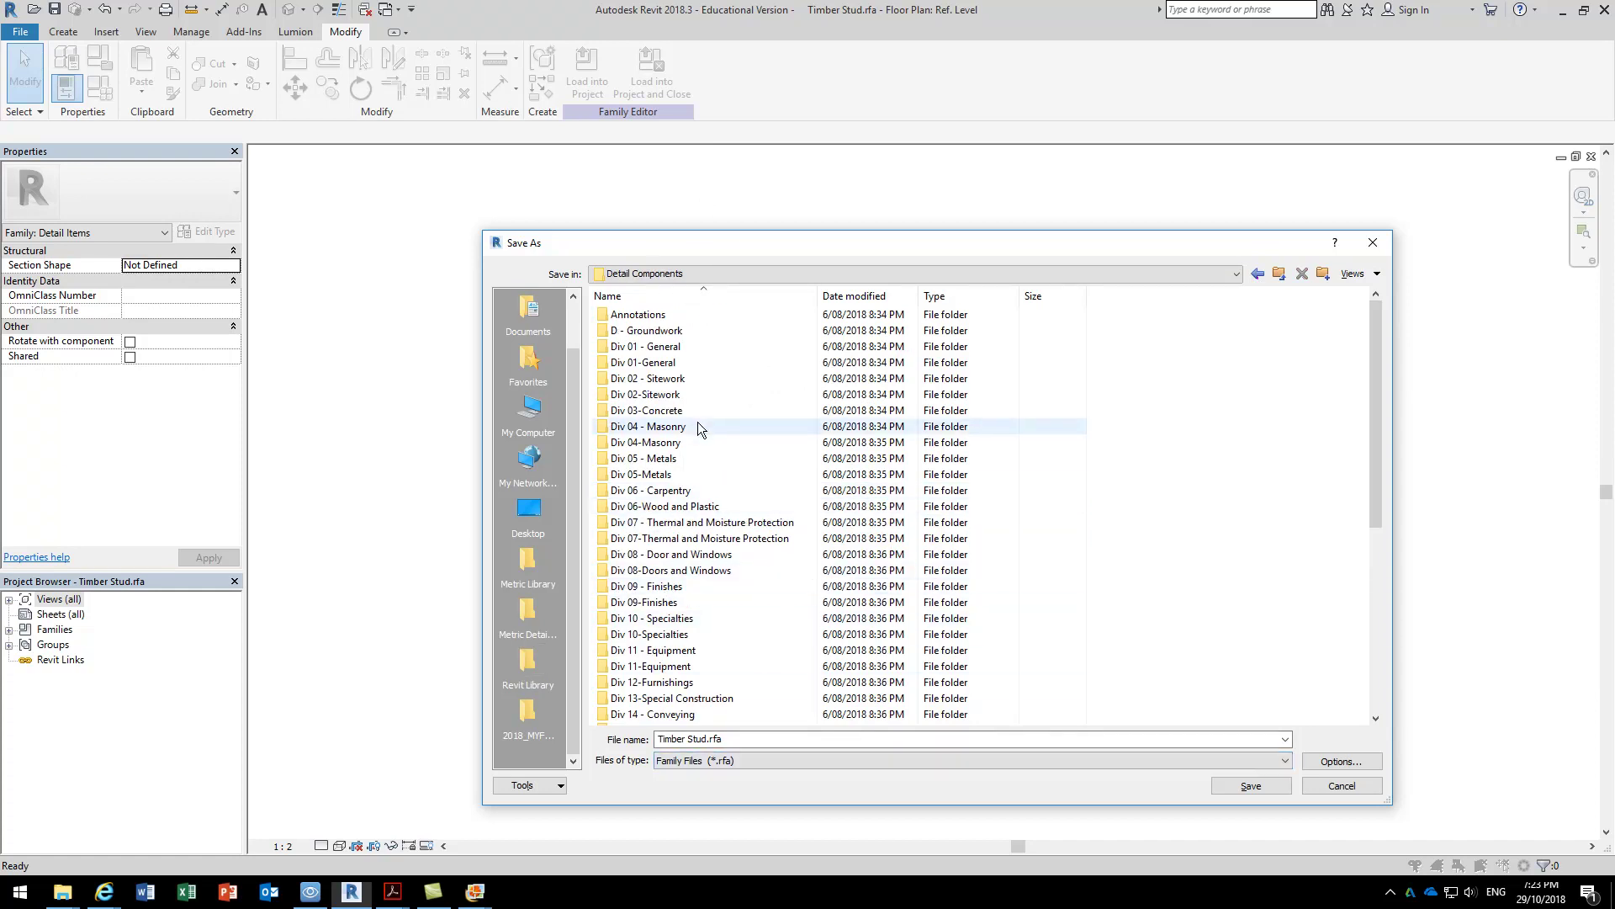
double_click(678, 491)
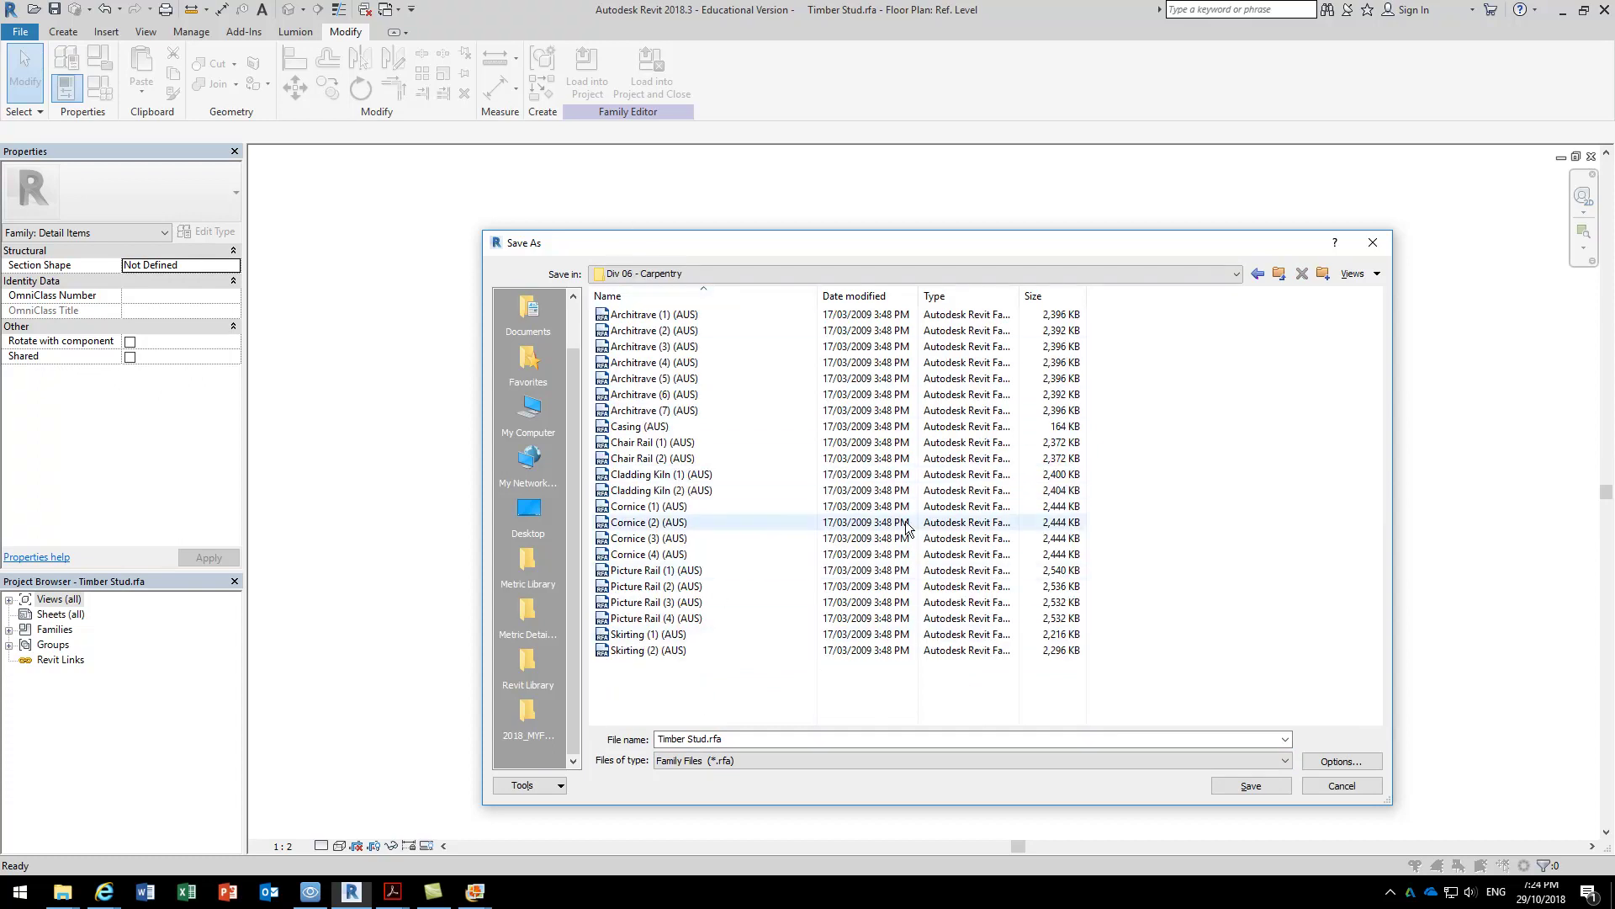
left_click(1354, 274)
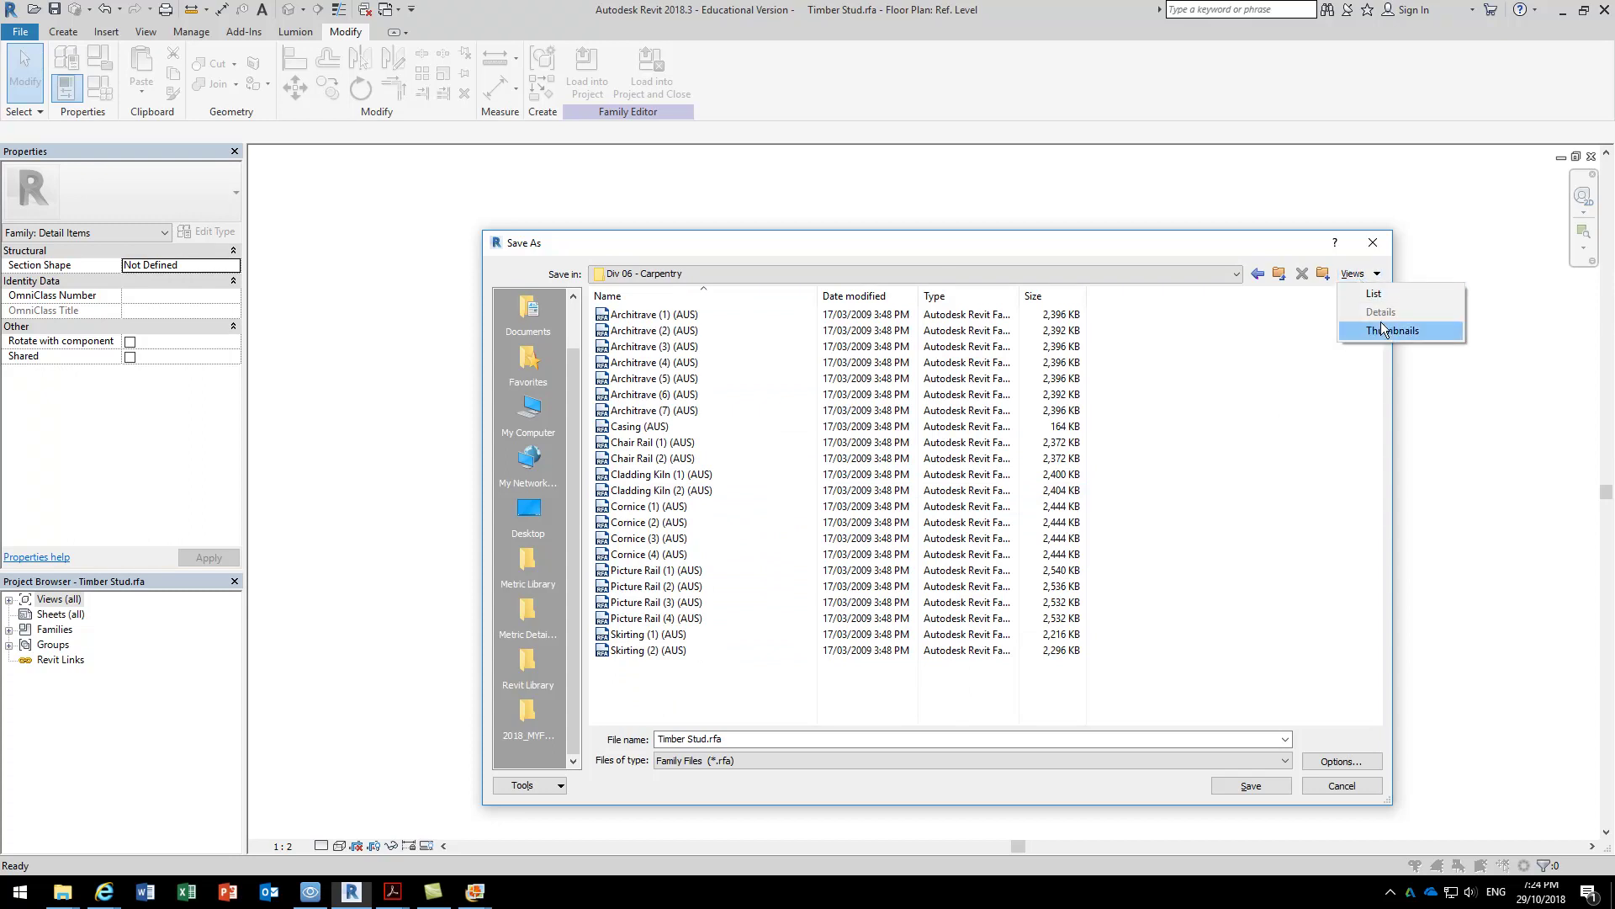
left_click(1371, 332)
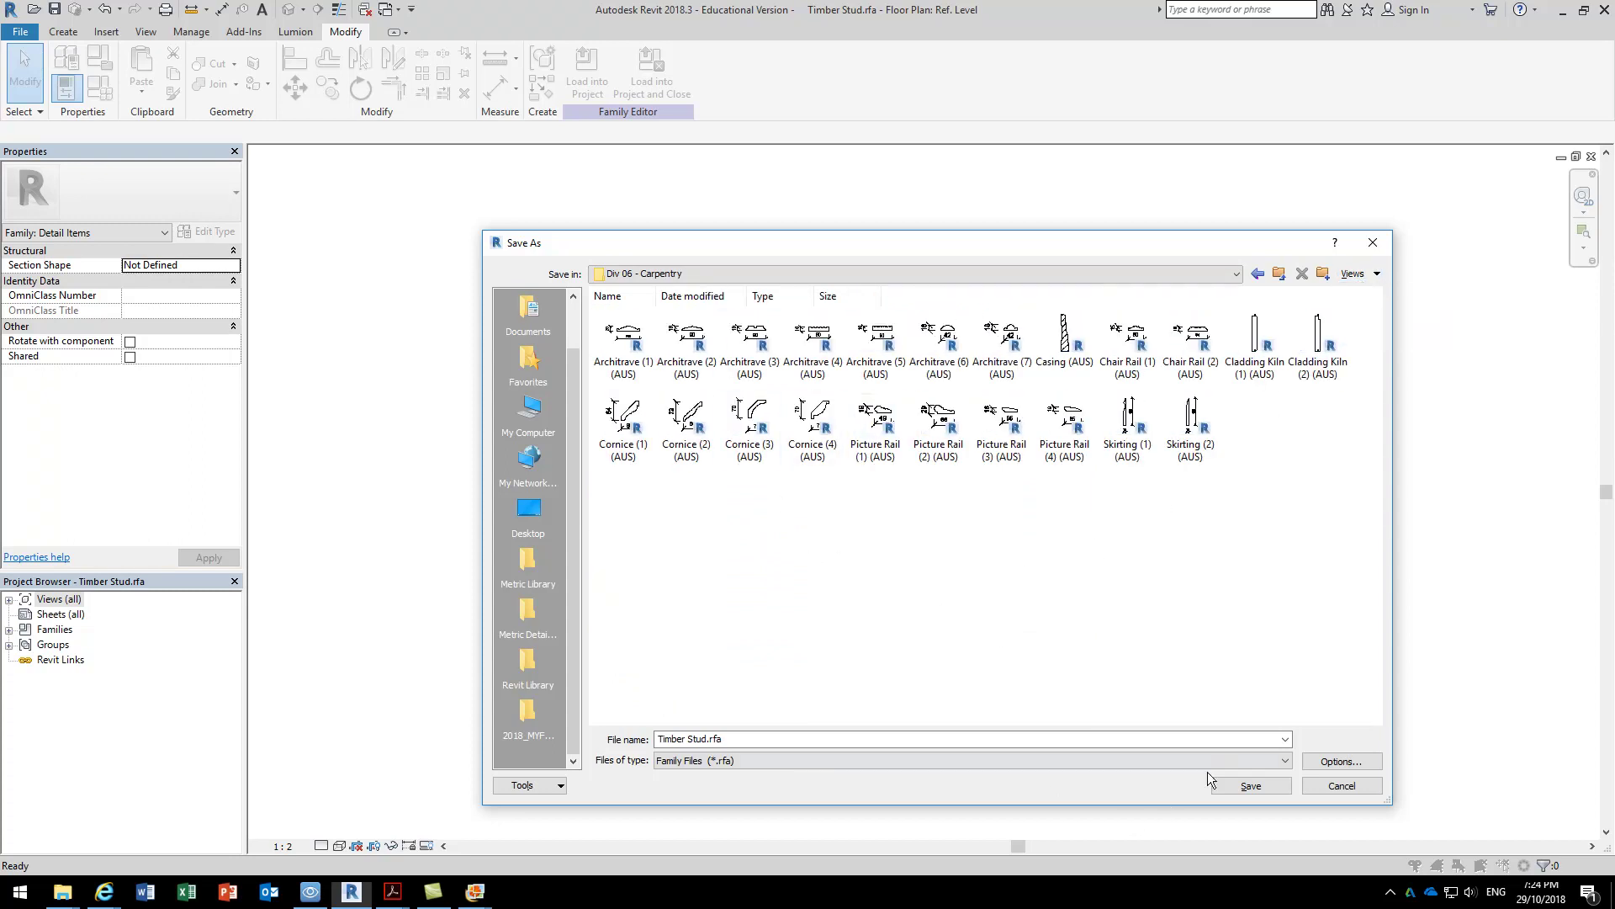
left_click(1249, 785)
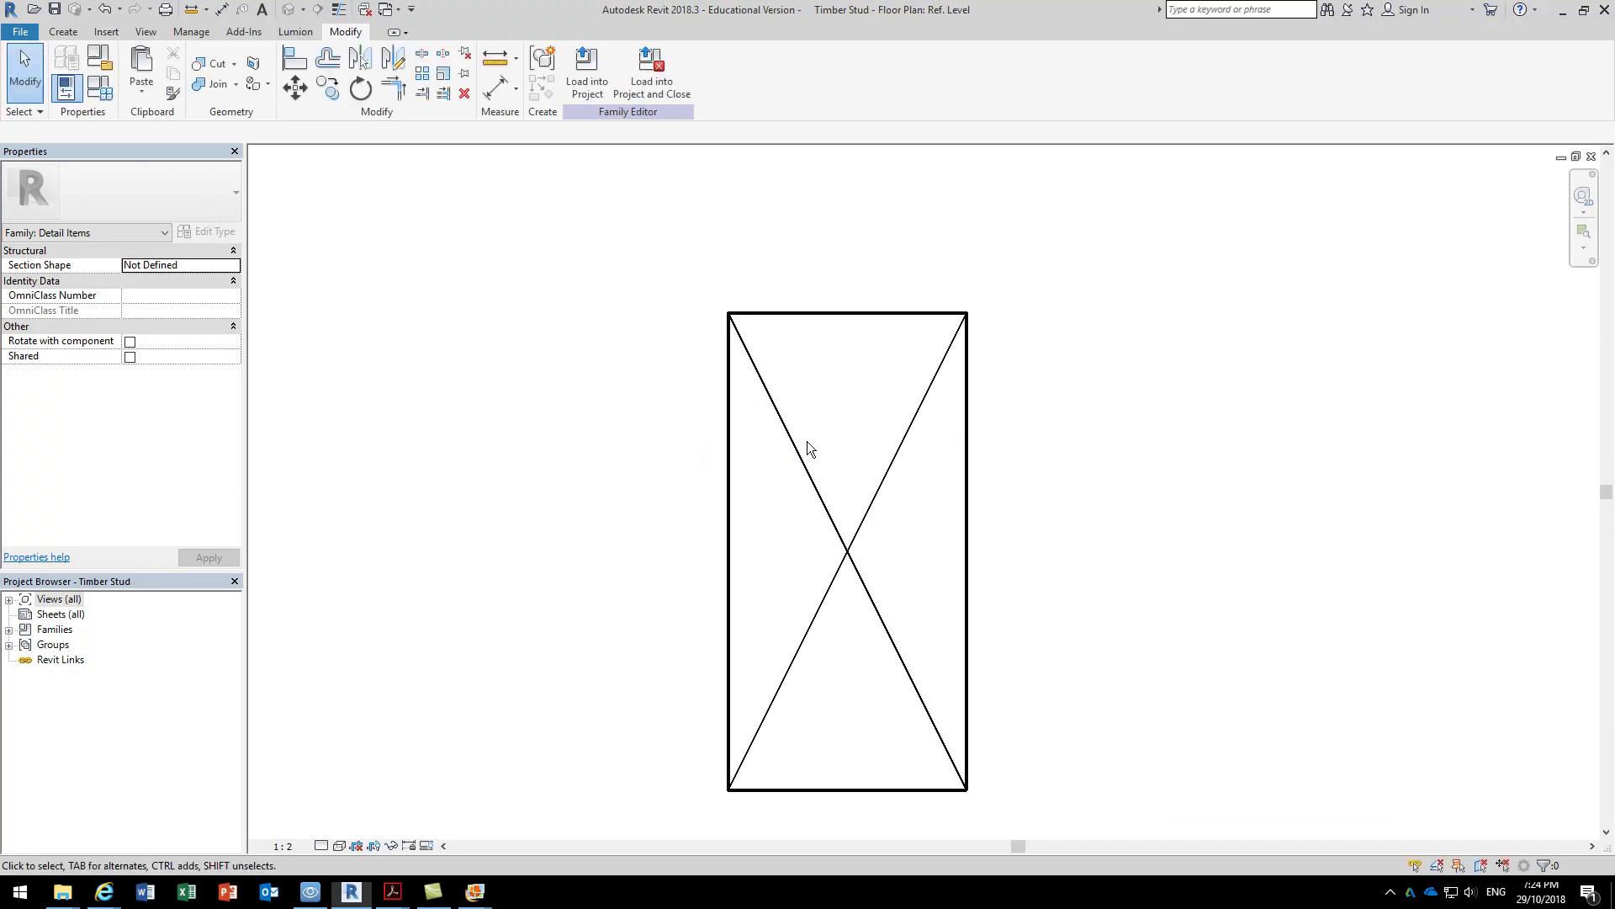
Load the edited Timber Stud family into CC Wk 13 MON (29.10.2018).rvt, overwriting the existing version.
left_click(586, 72)
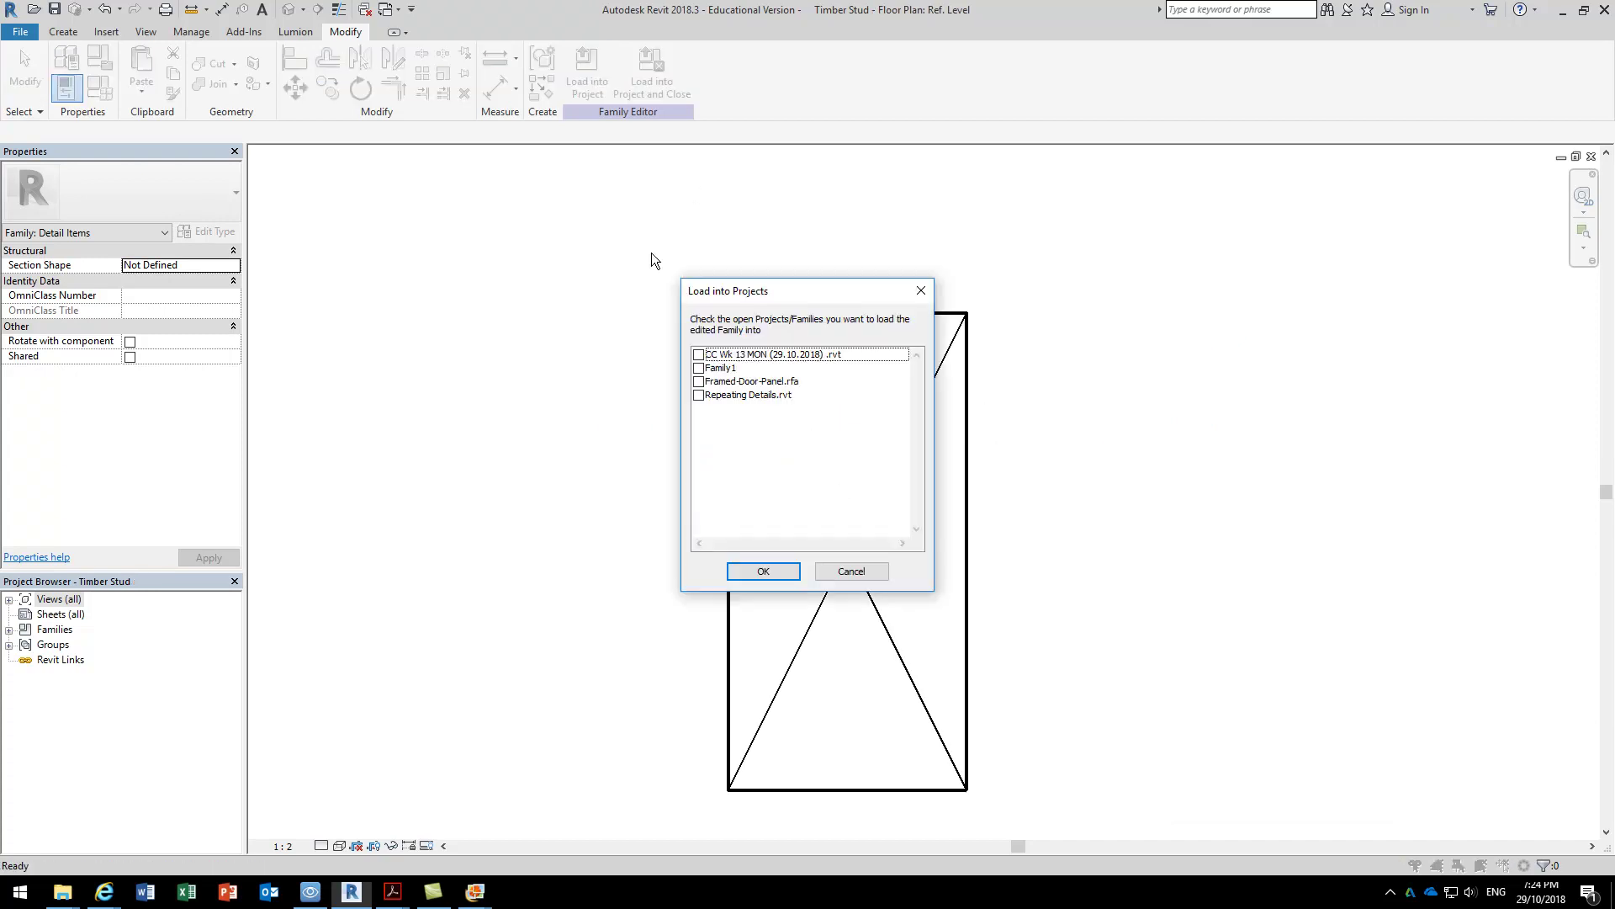
left_click(699, 356)
left_click(770, 569)
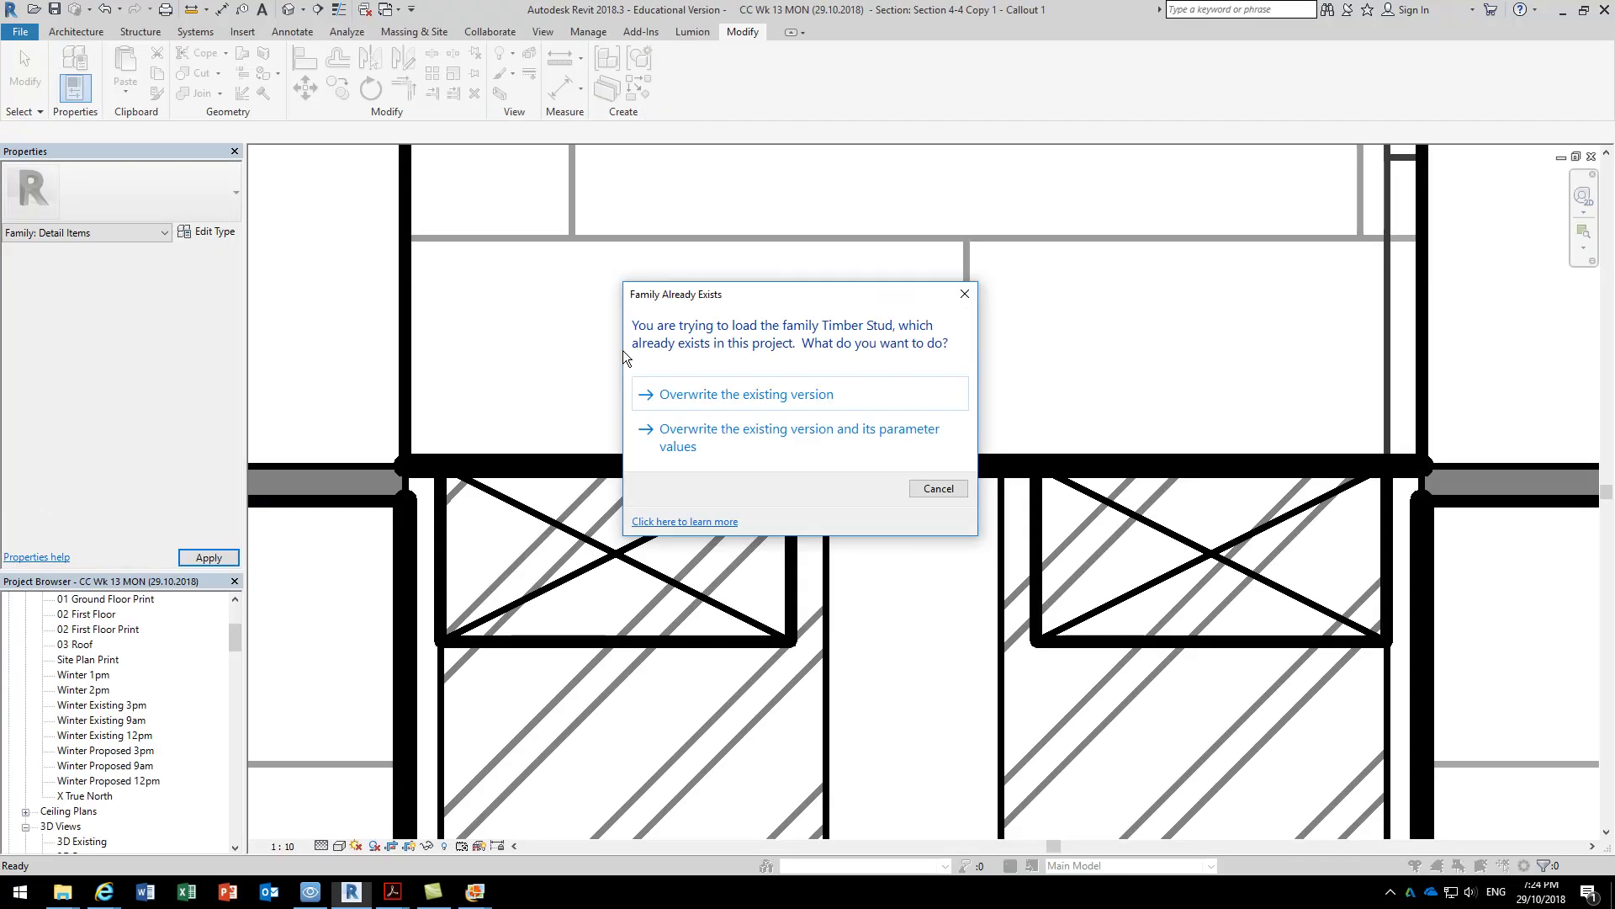
left_click(722, 403)
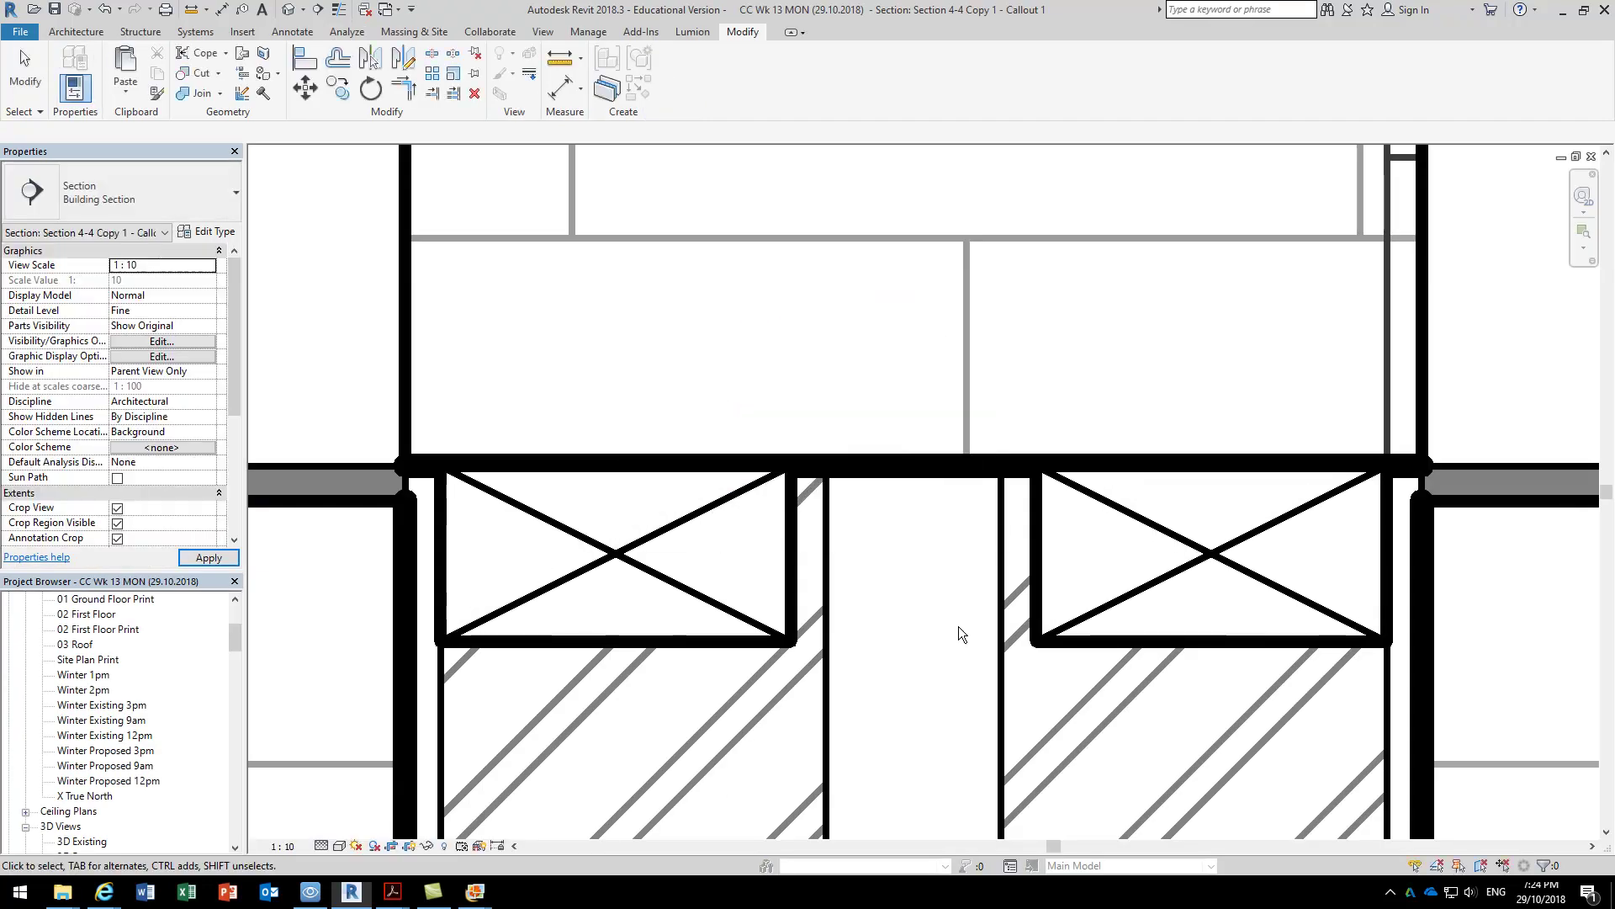
Start a masking region in the callout and sketch a Medium Lines rectangle filling the gap between the two studs.
scroll(961, 633, "down", 2)
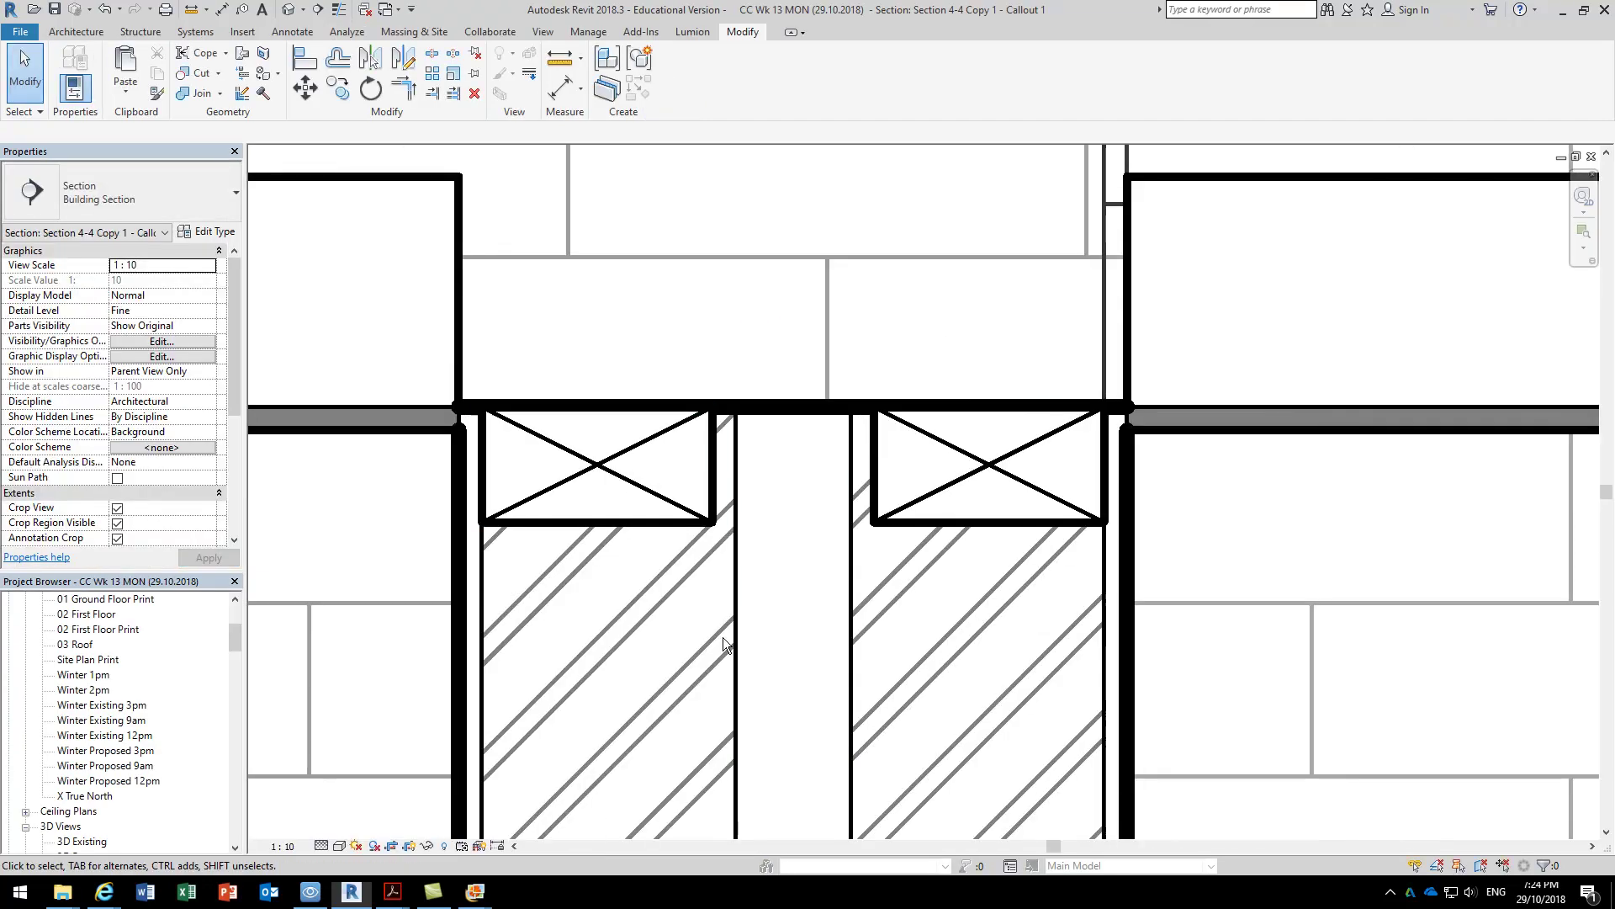
scroll(762, 521, "up", 1)
scroll(751, 437, "down", 1)
scroll(749, 441, "up", 2)
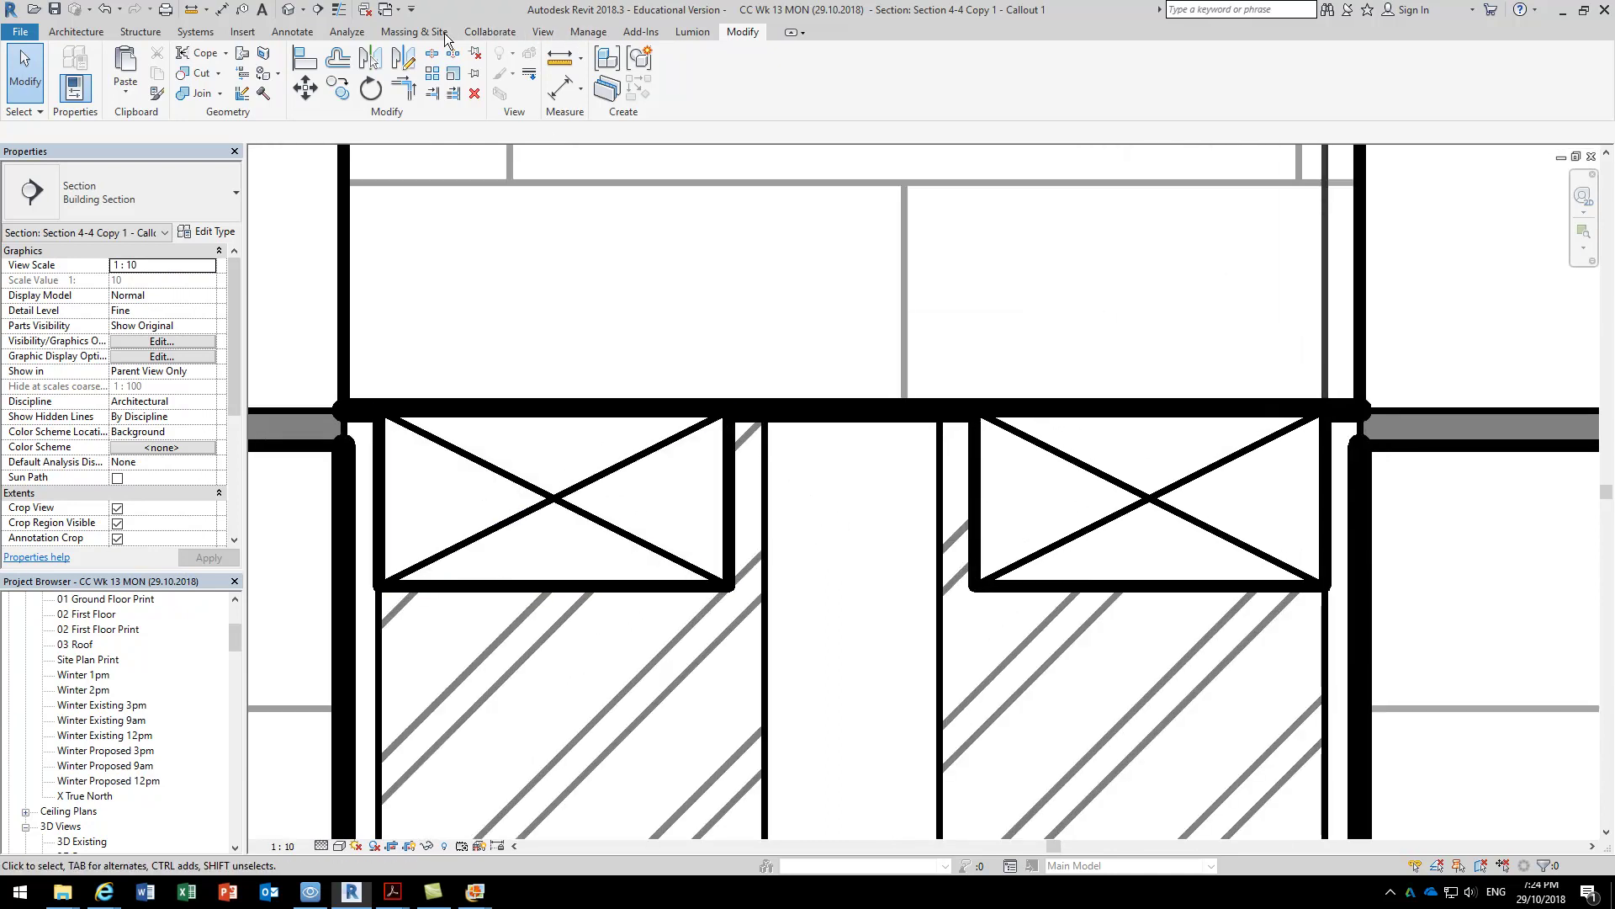
left_click(291, 34)
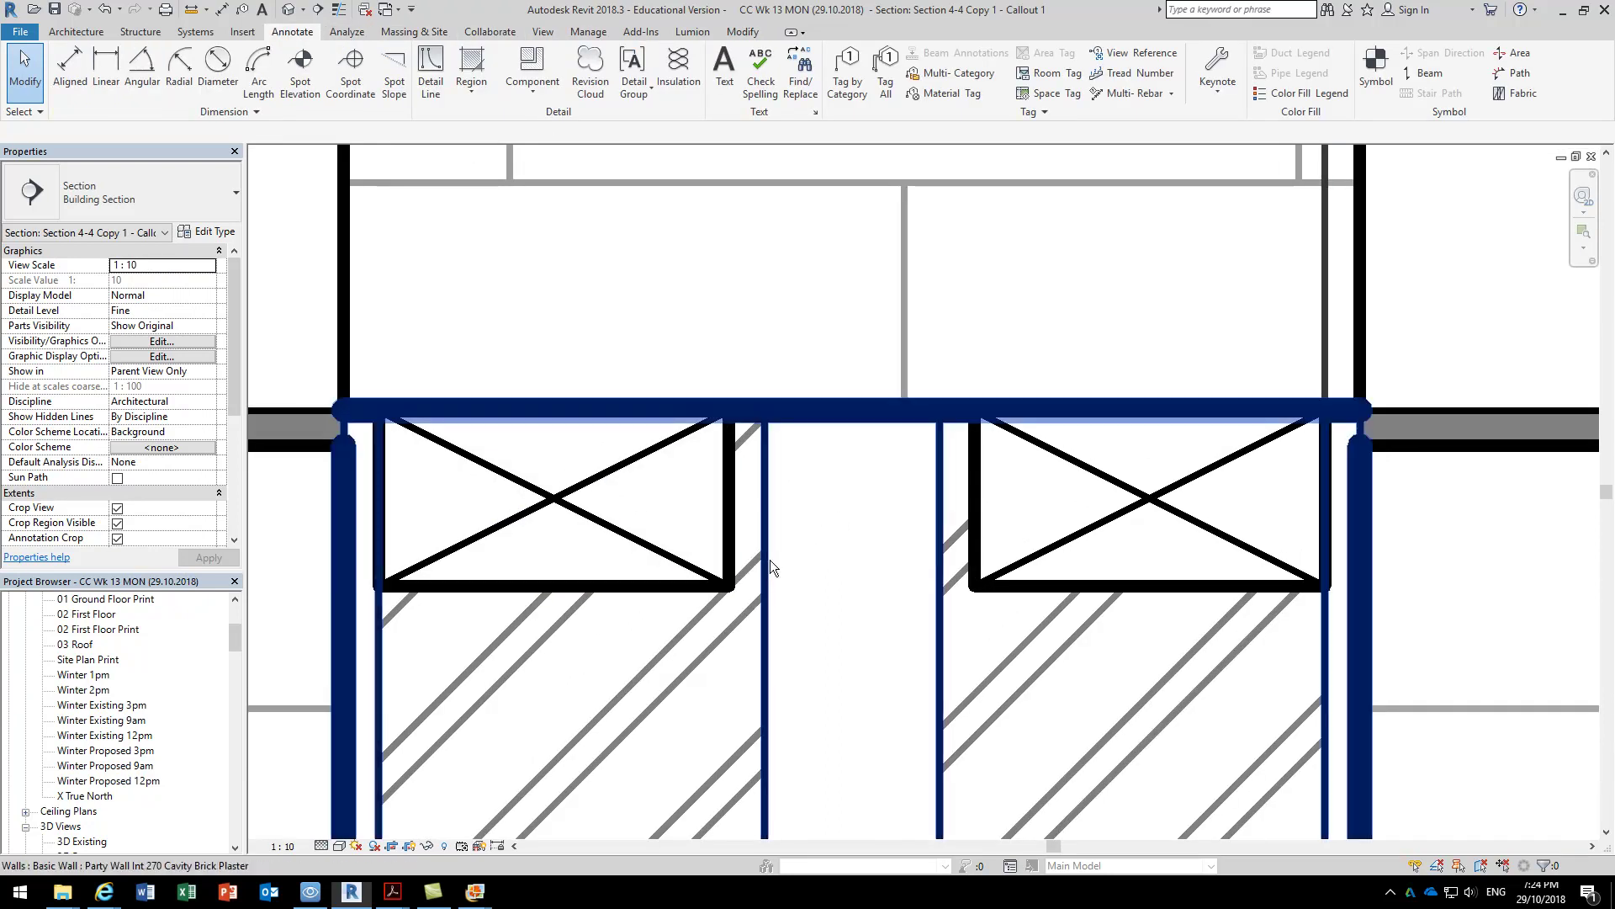
left_click(469, 84)
left_click(481, 127)
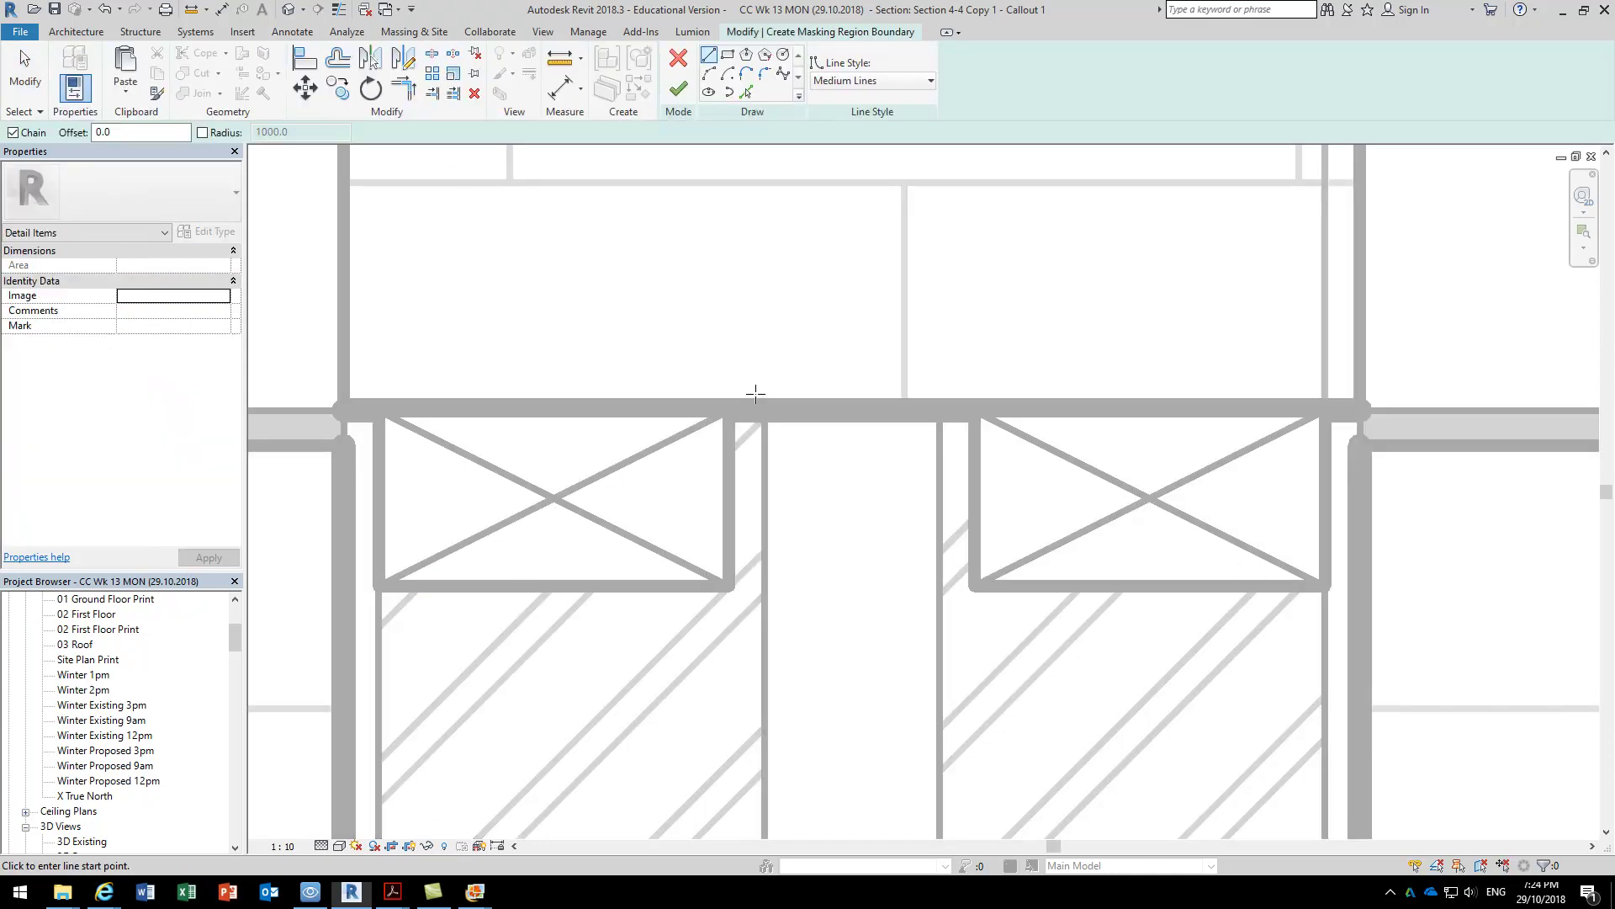
left_click(728, 54)
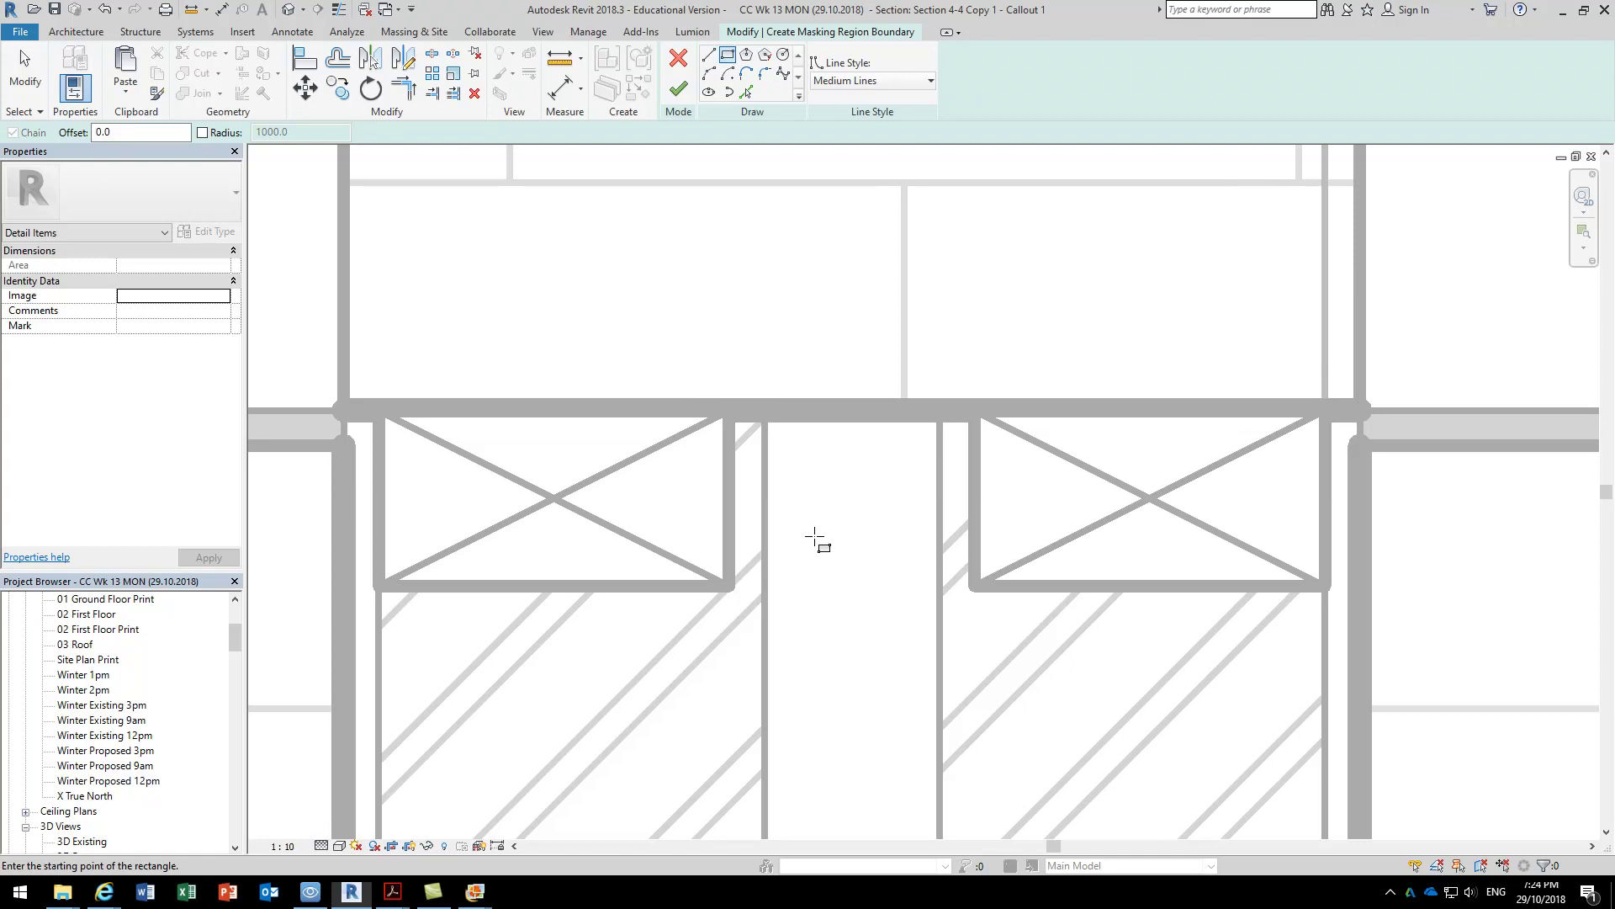
scroll(746, 573, "up", 2)
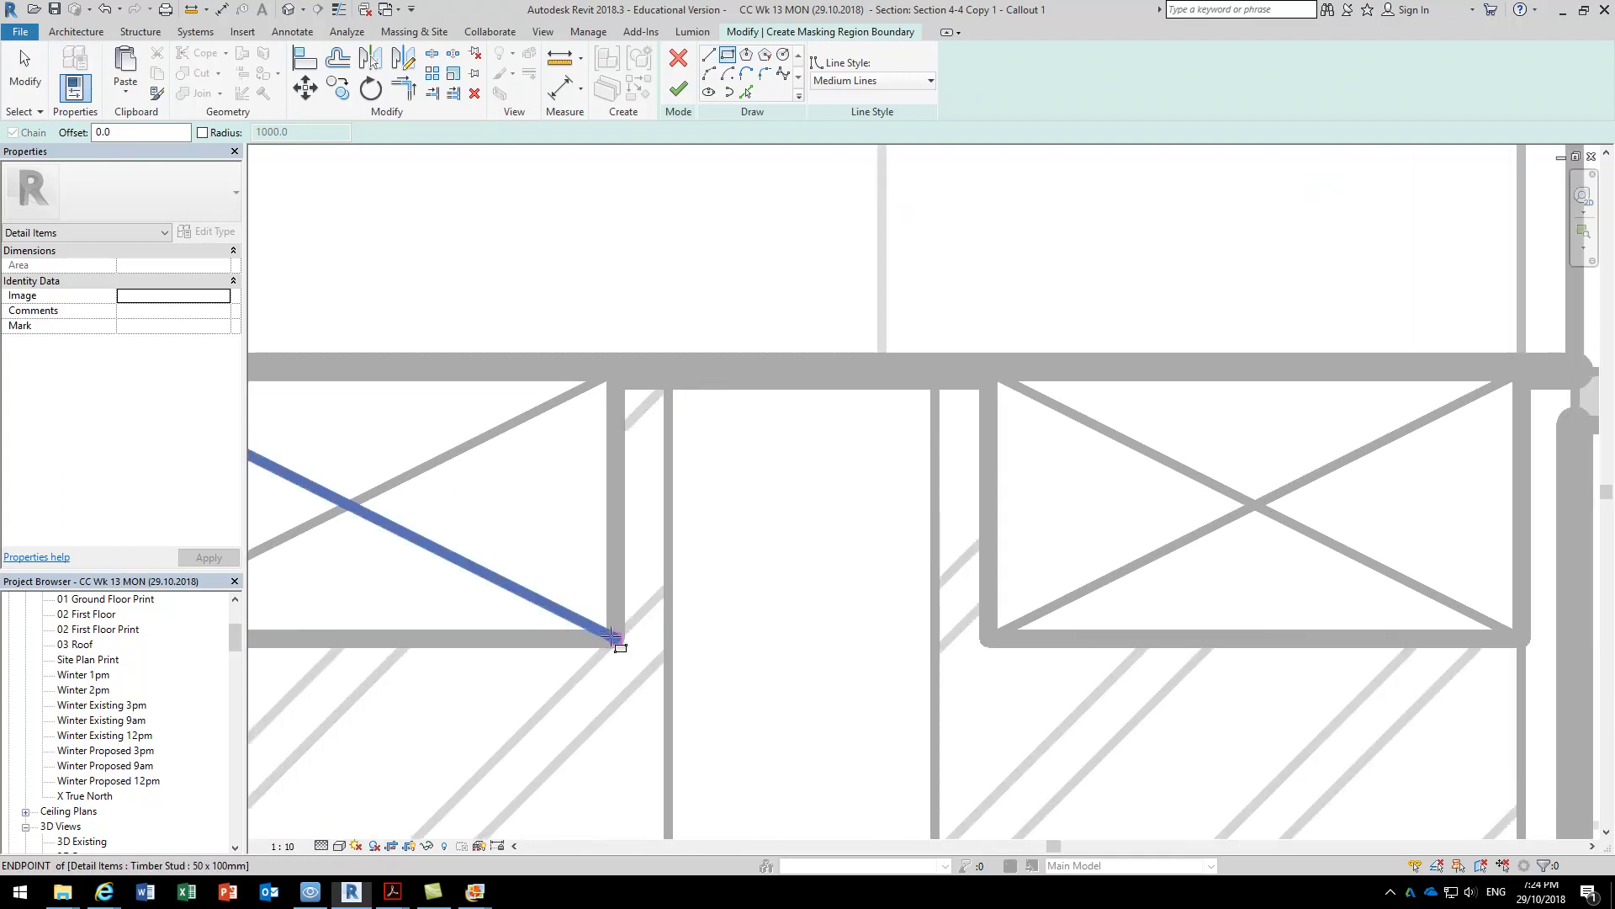
left_click(615, 639)
left_click(993, 371)
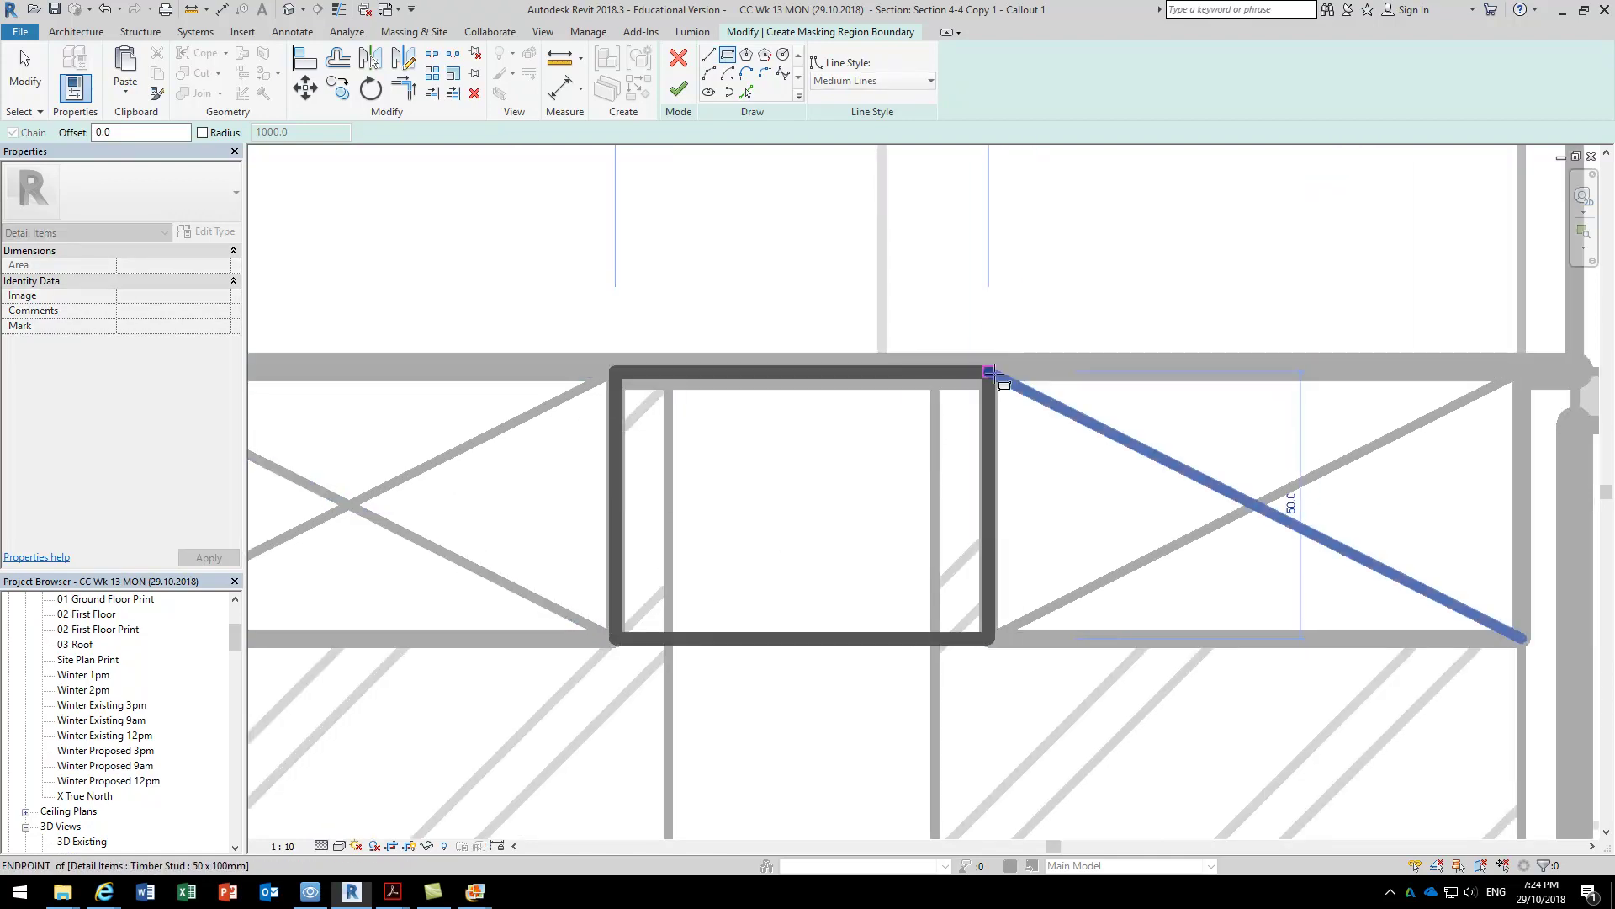
right_click(622, 209)
left_click(644, 217)
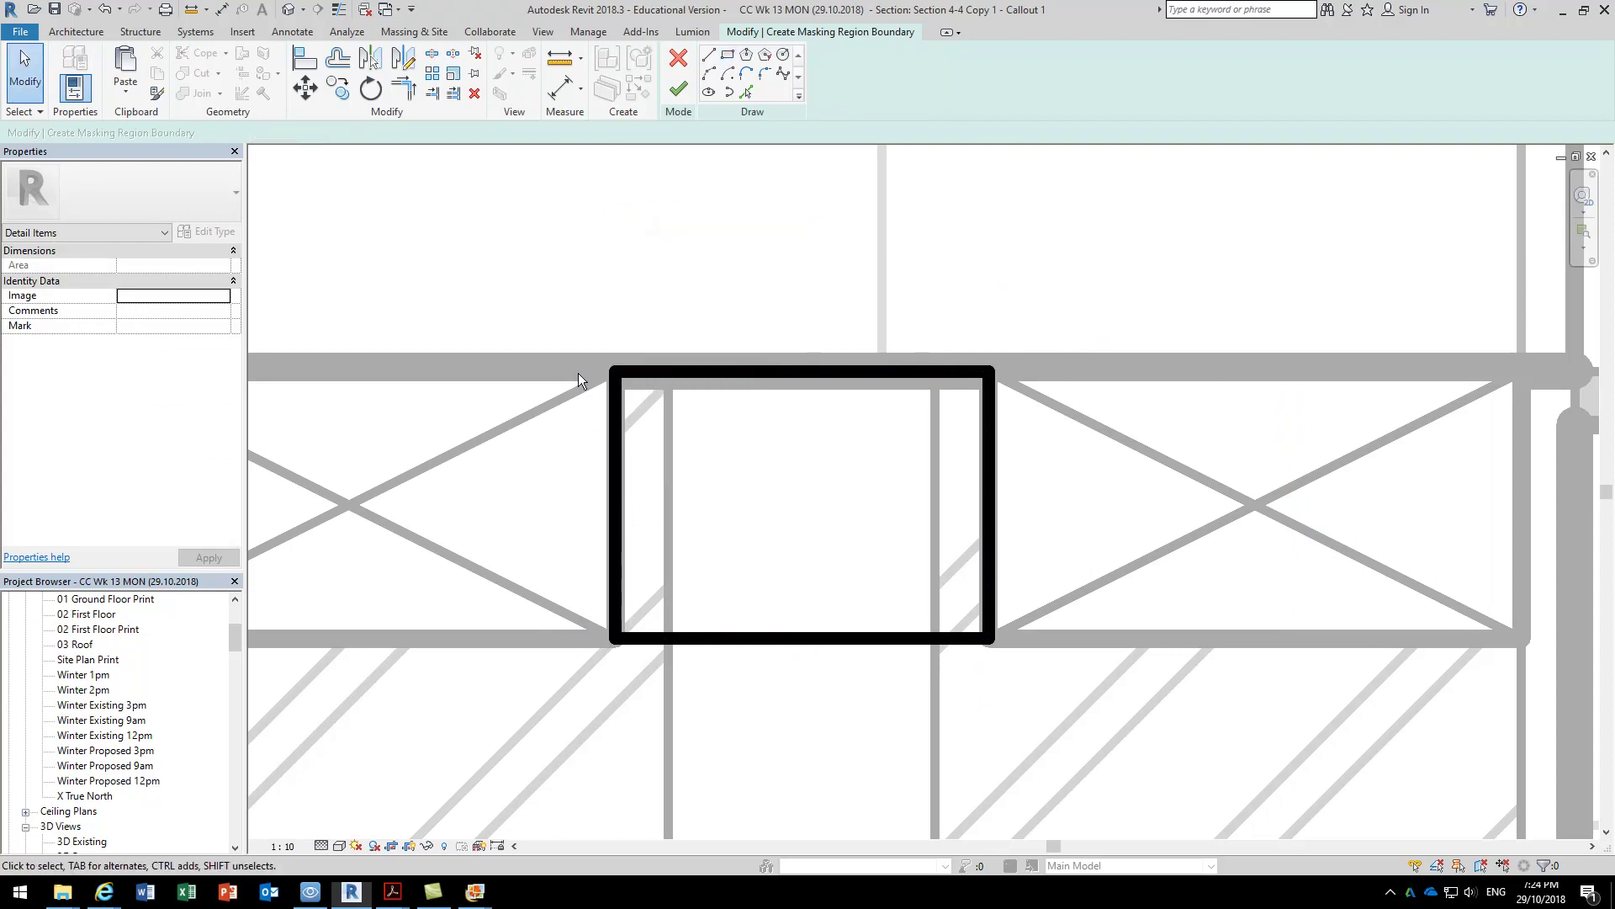
Set the upper edge and both side edges of the masking region sketch to the <Invisible lines> style.
left_click_drag(1080, 303, 541, 434)
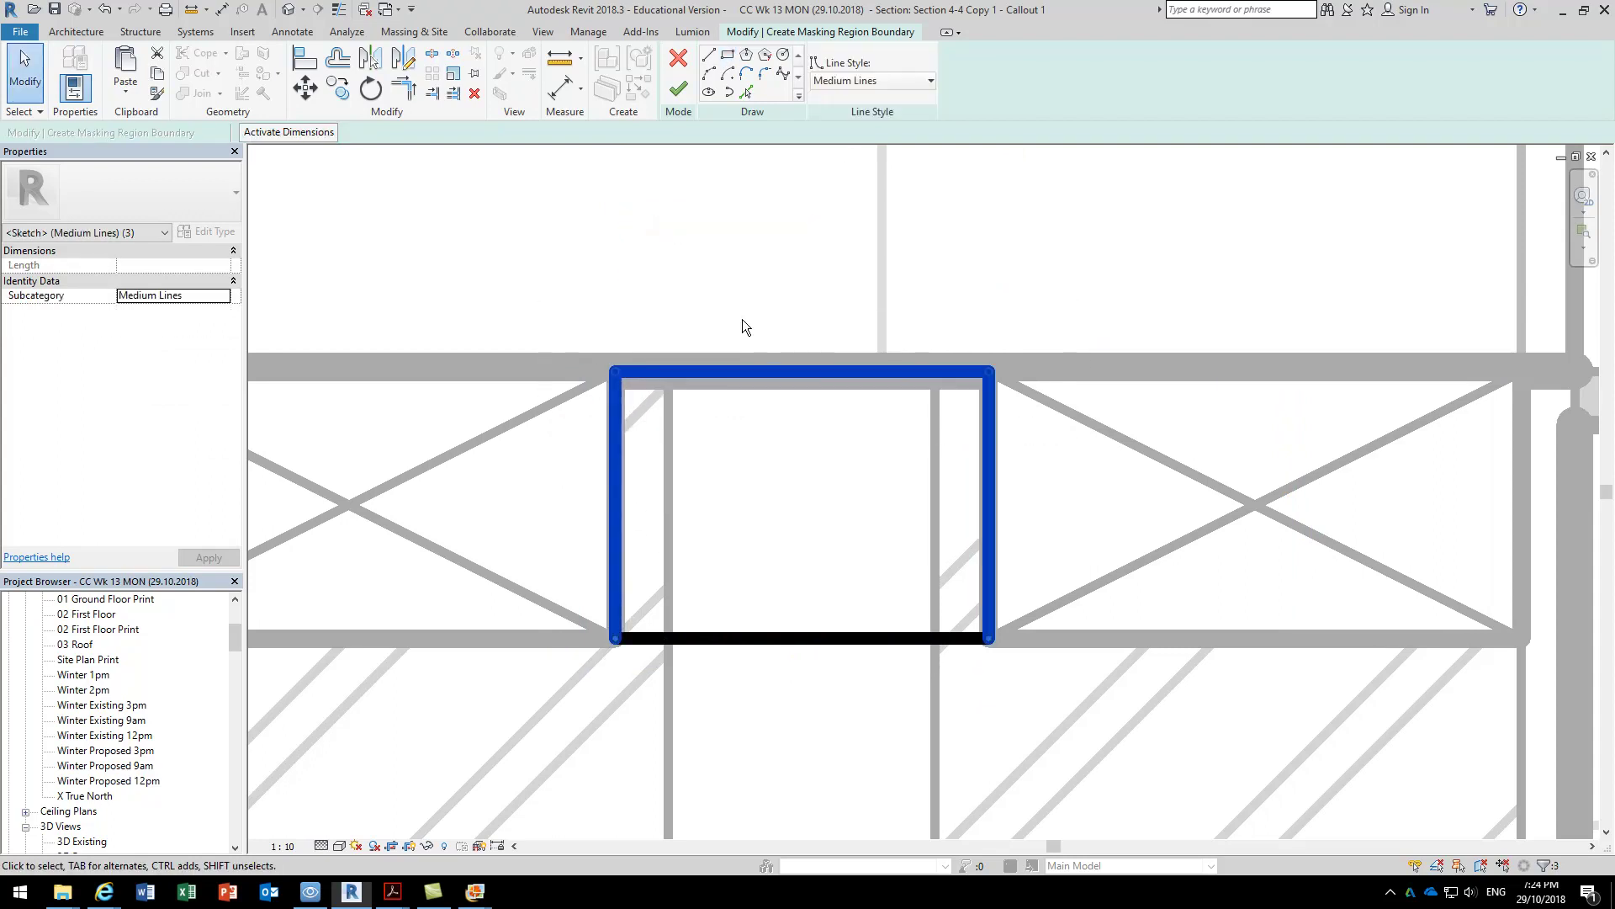
left_click(879, 79)
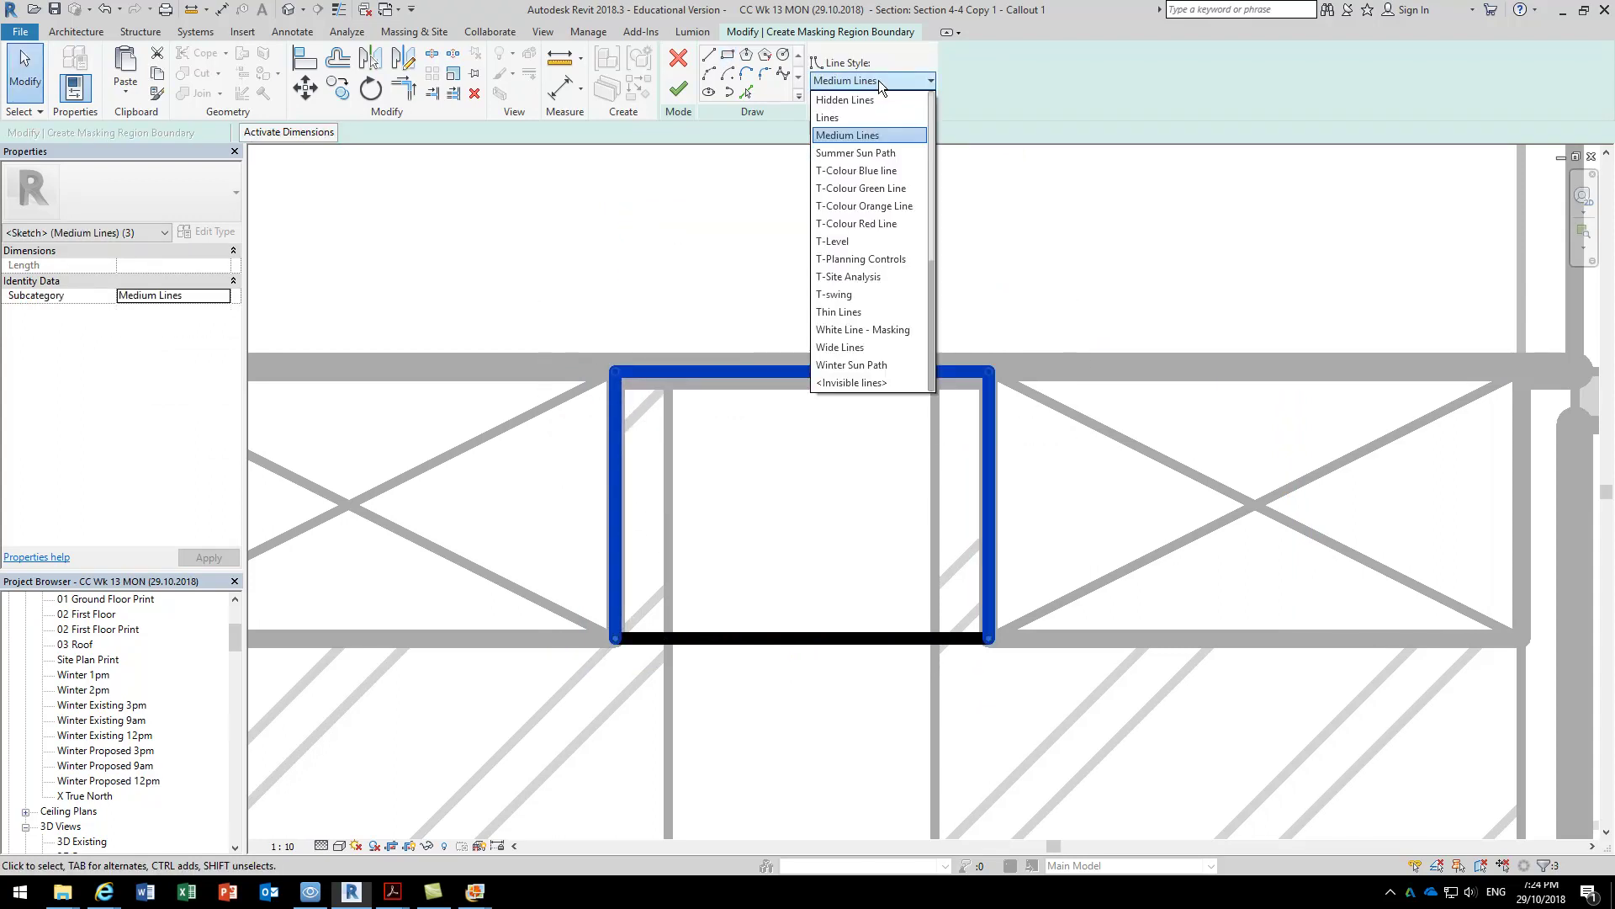
left_click(846, 382)
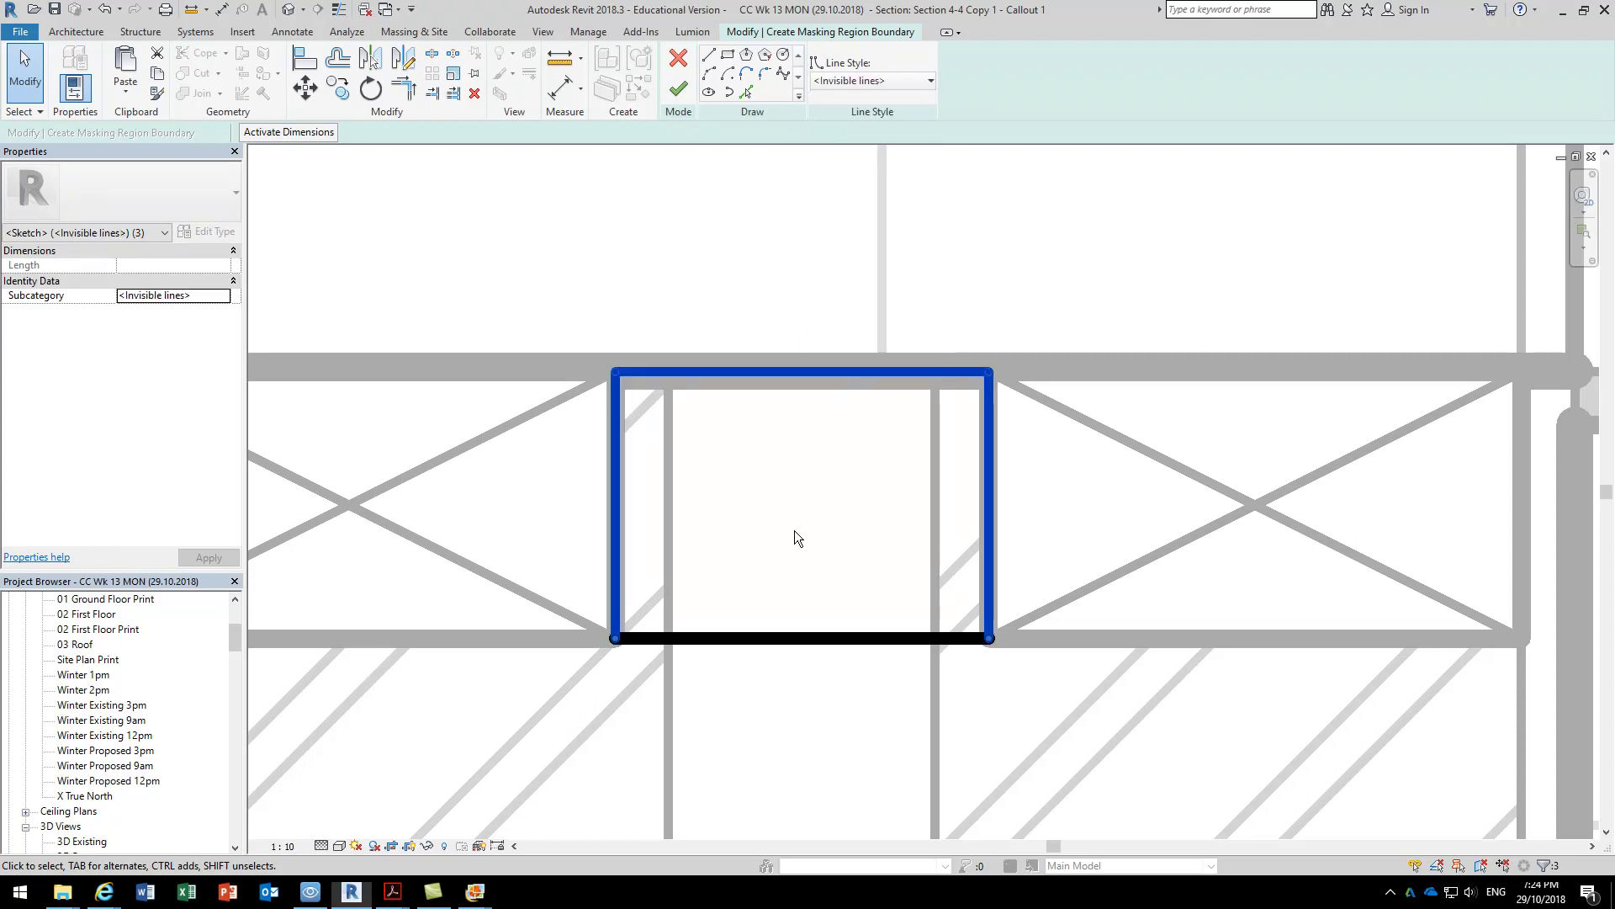
left_click(781, 745)
Split the lower edge of the masking region sketch where it meets the two cavity faces of the brick leaves.
scroll(776, 705, "up", 2)
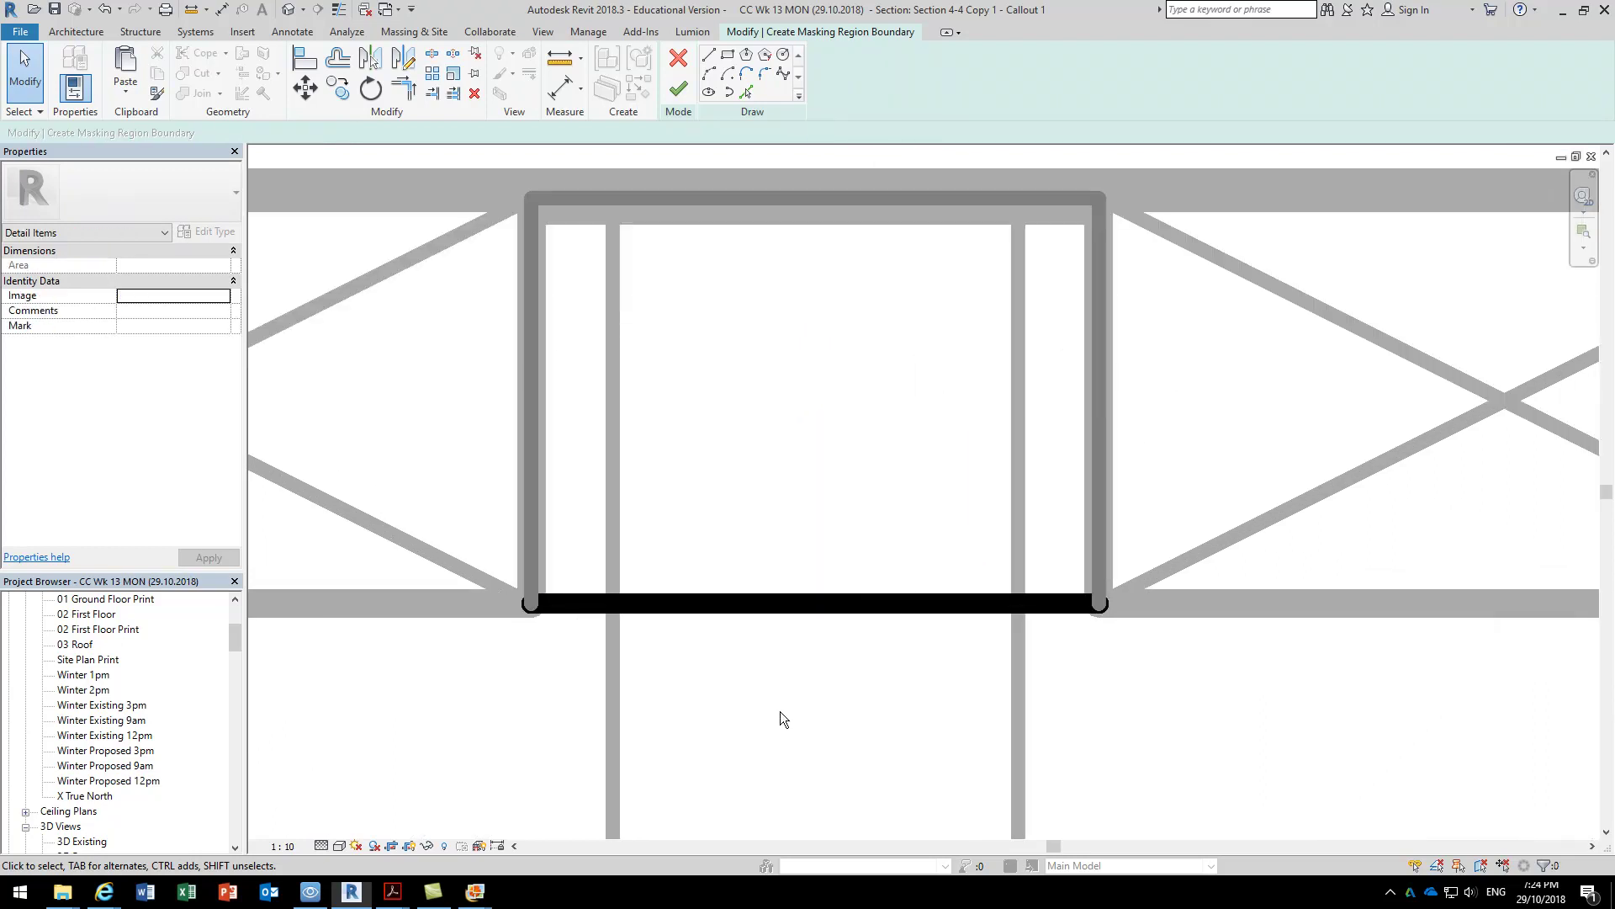
left_click(431, 53)
left_click(612, 603)
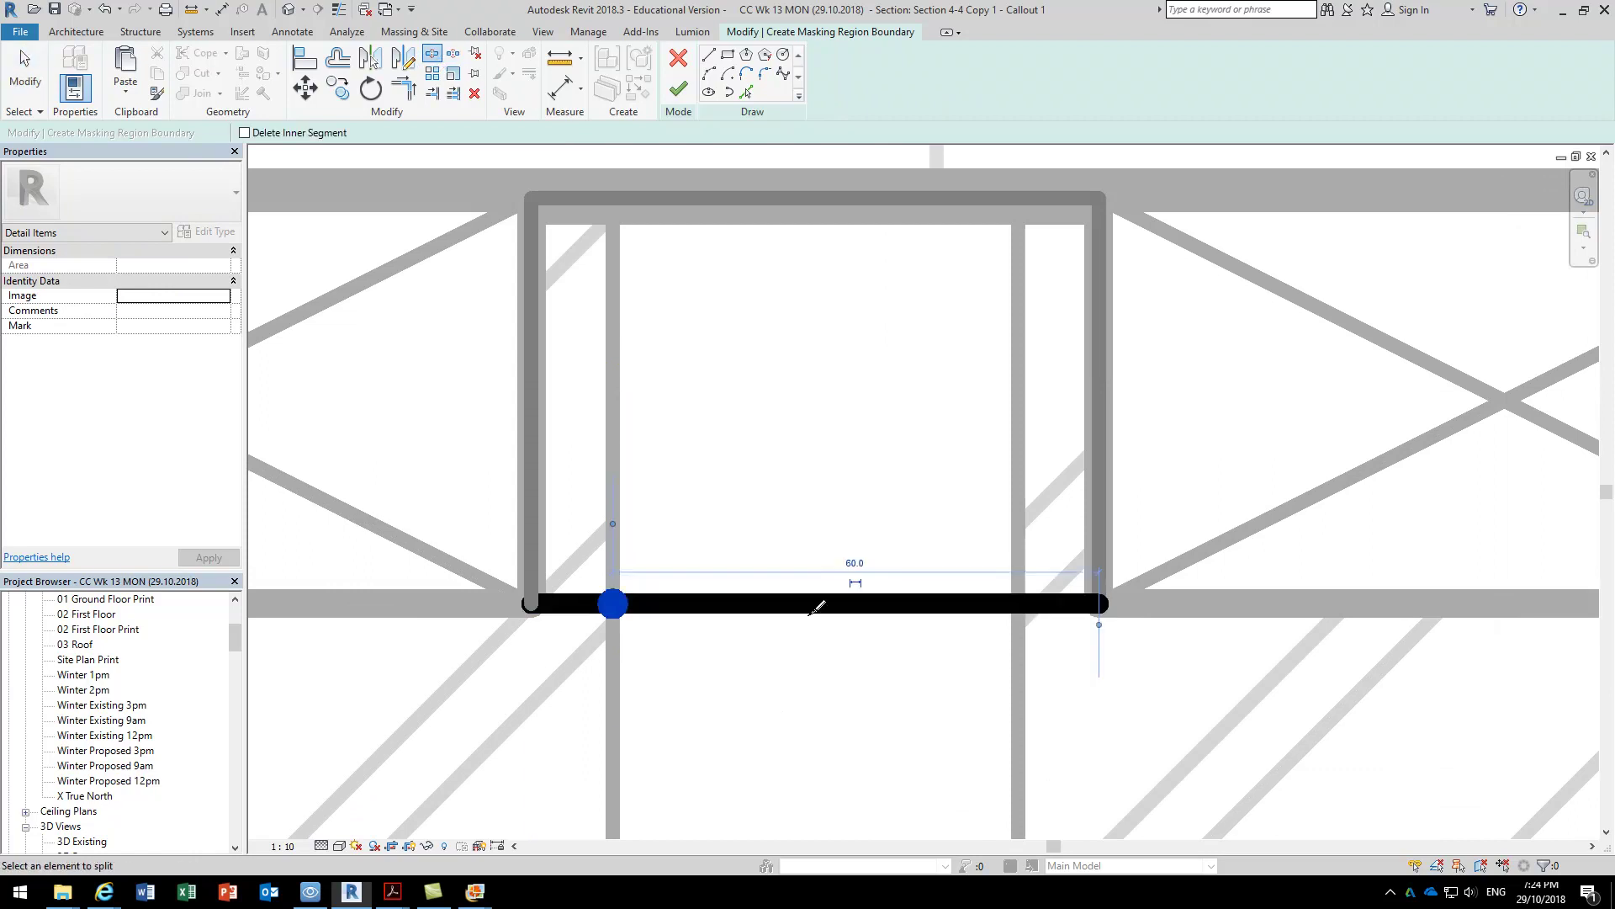
left_click(1021, 603)
right_click(1021, 602)
left_click(841, 396)
Set the lower edge segment across the cavity to <Invisible lines> and finish the masking region.
left_click(662, 600)
left_click(875, 84)
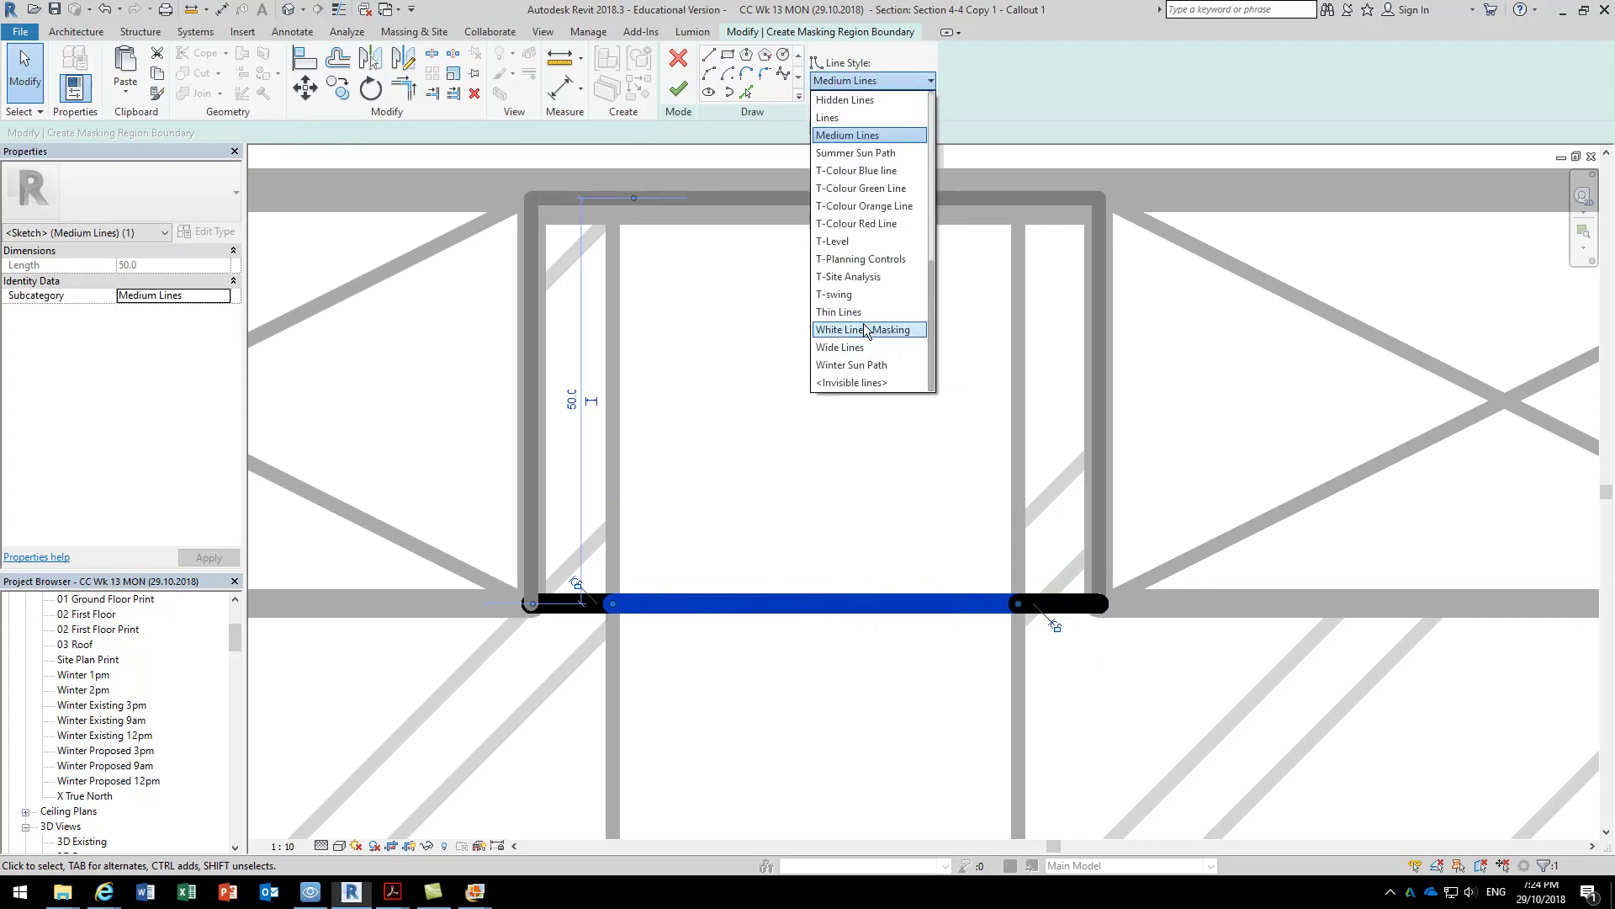
left_click(851, 382)
left_click(804, 426)
scroll(804, 426, "down", 1)
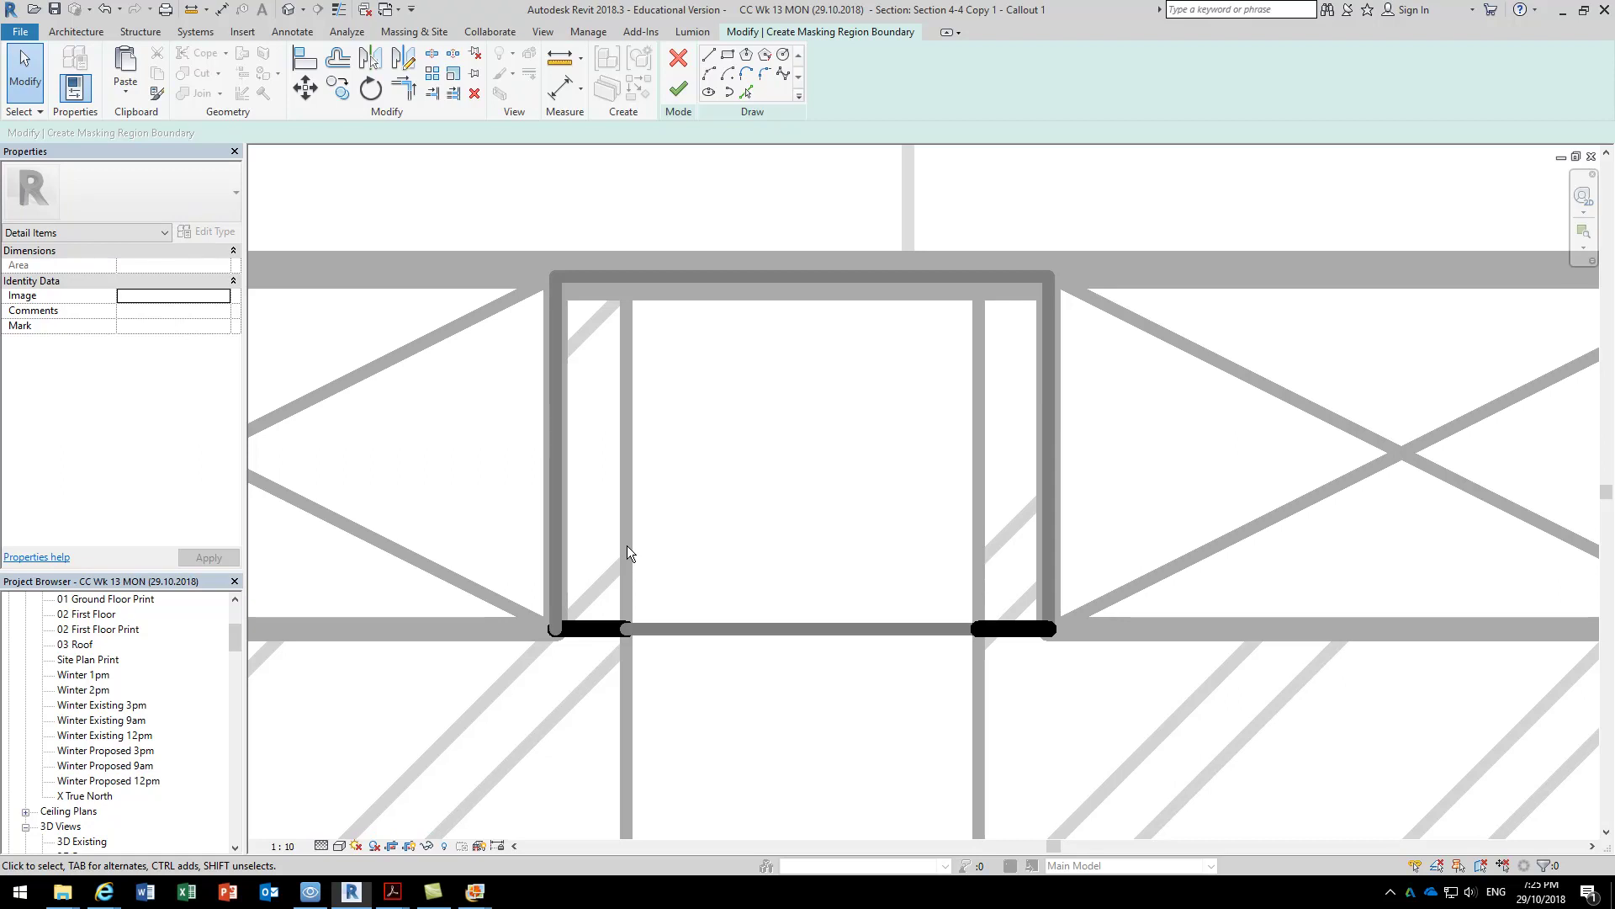
left_click(679, 88)
Send the masking region between the studs to the back so the stud outlines sit in front of it.
right_click(717, 628)
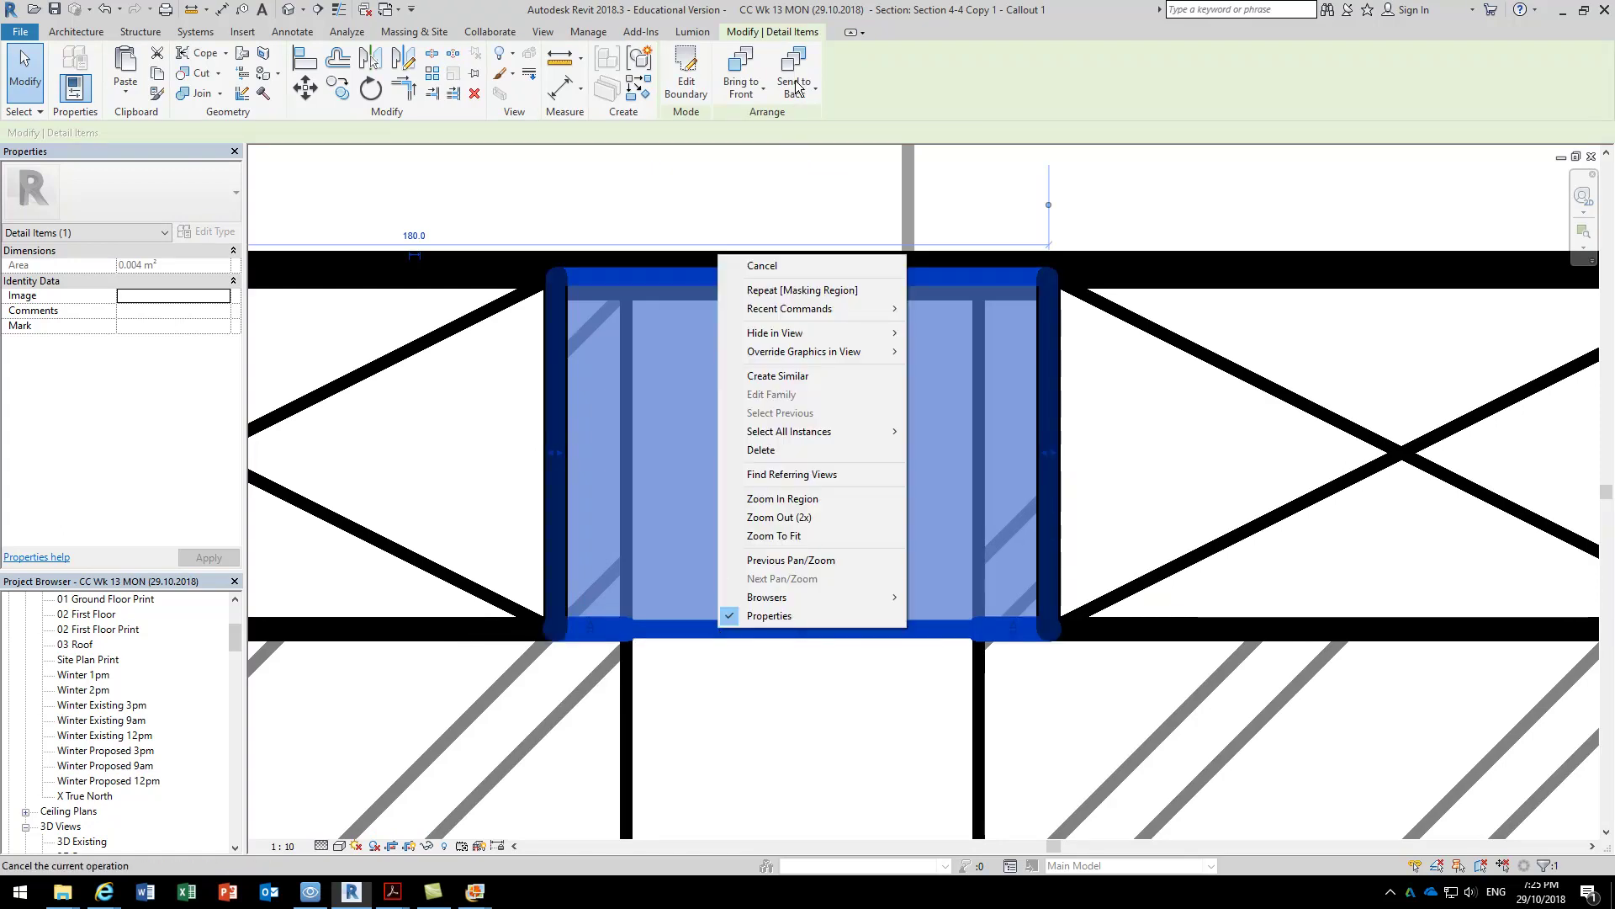
left_click(834, 695)
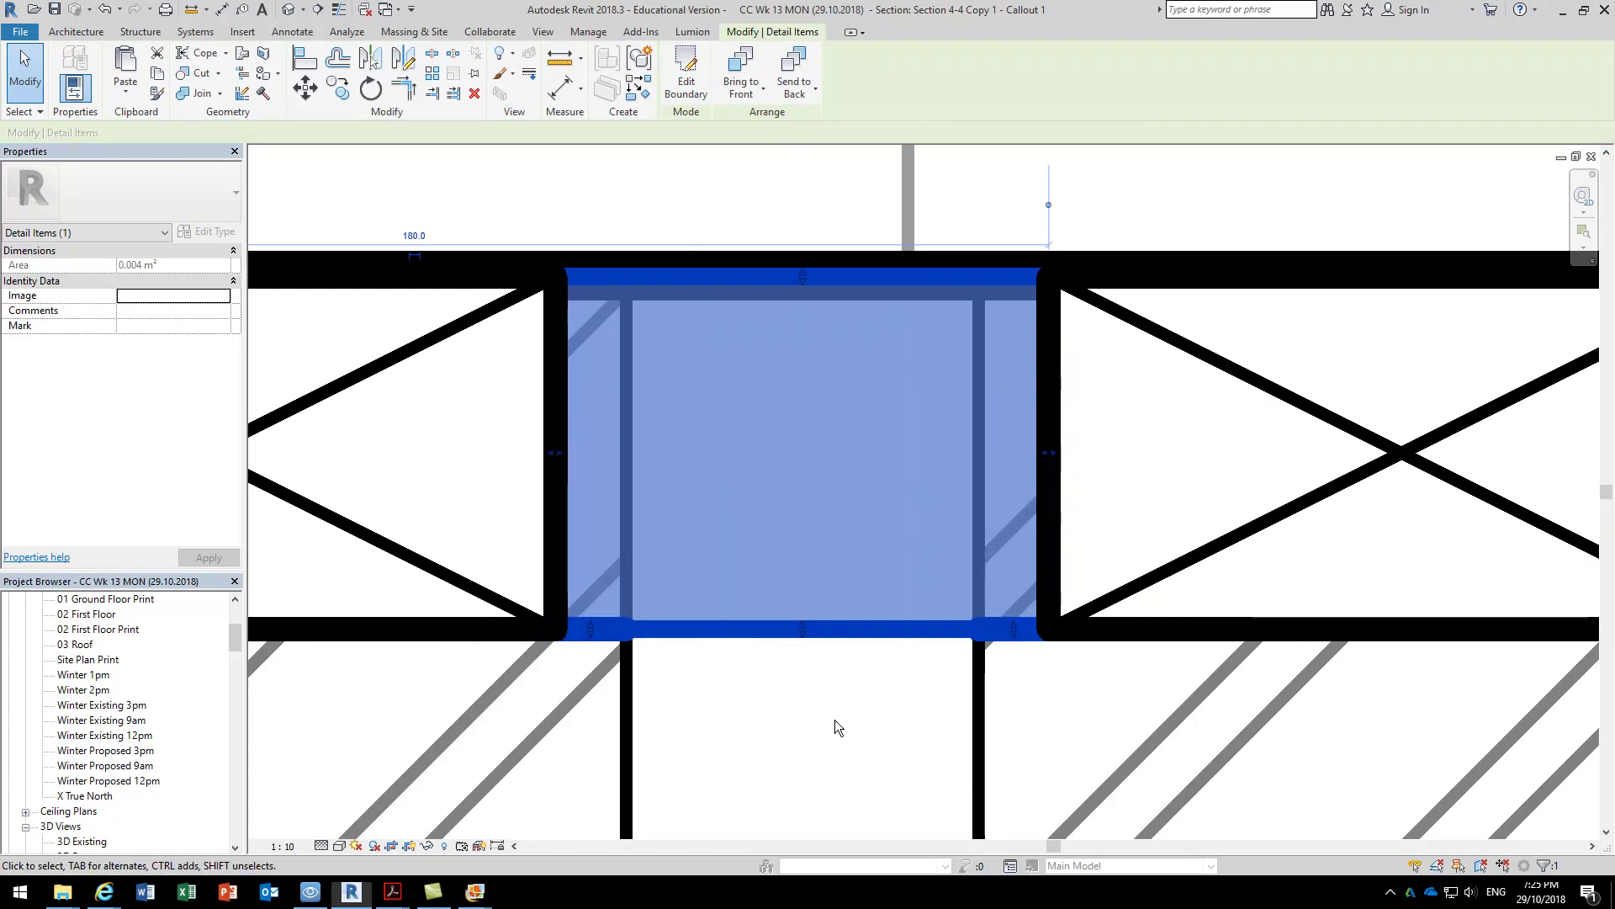
left_click(805, 785)
left_click(1007, 189)
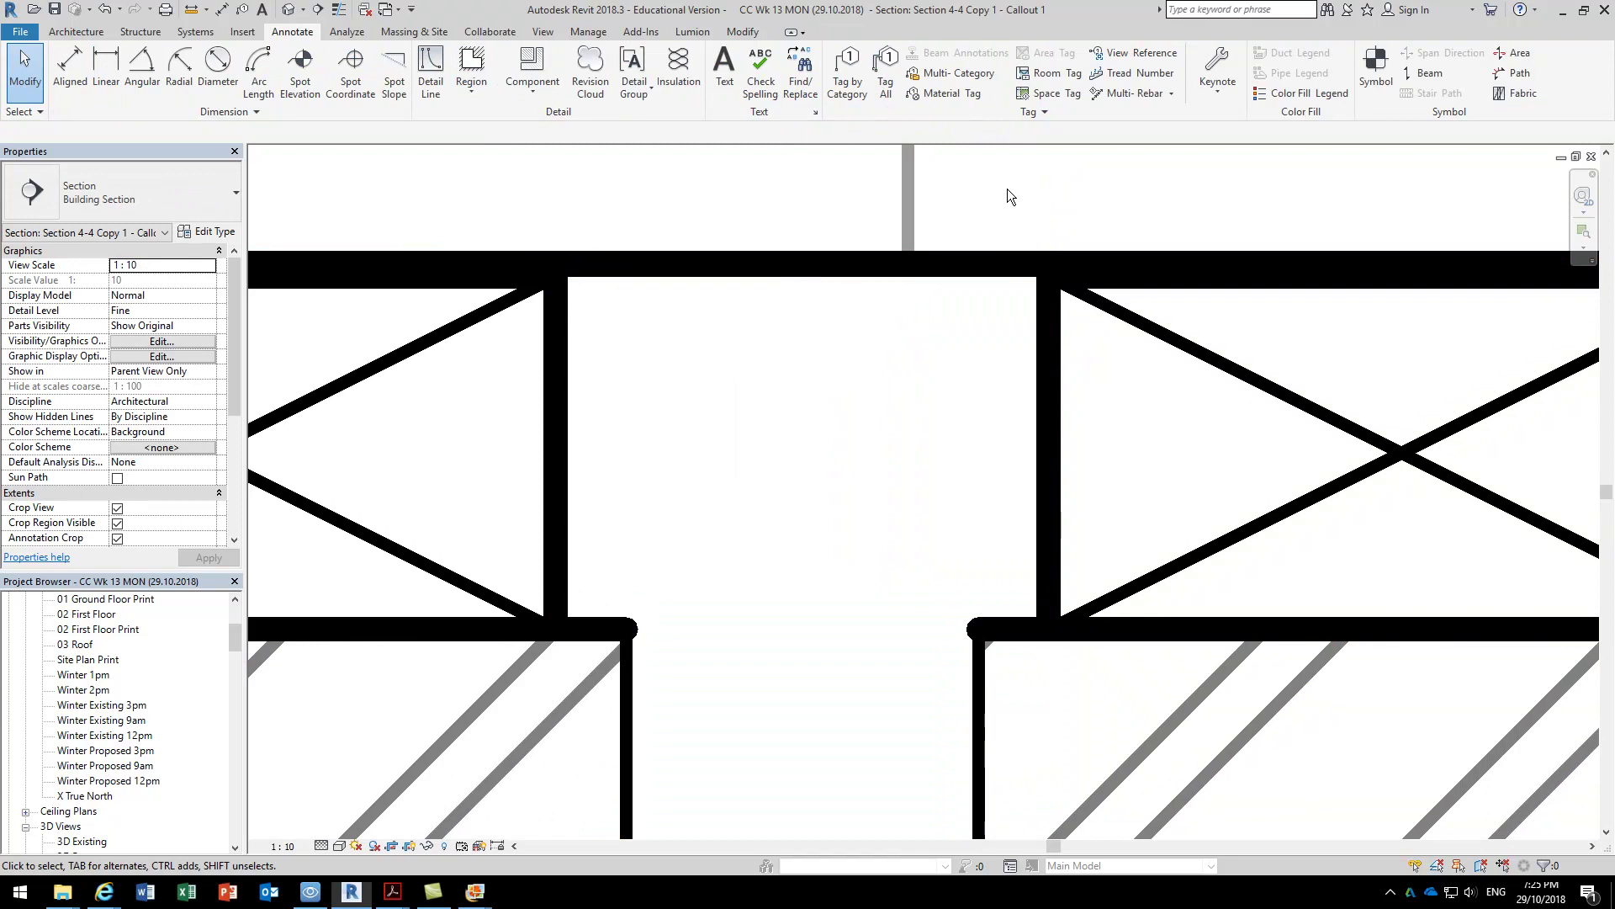
left_click(764, 626)
left_click(775, 92)
scroll(812, 396, "down", 2)
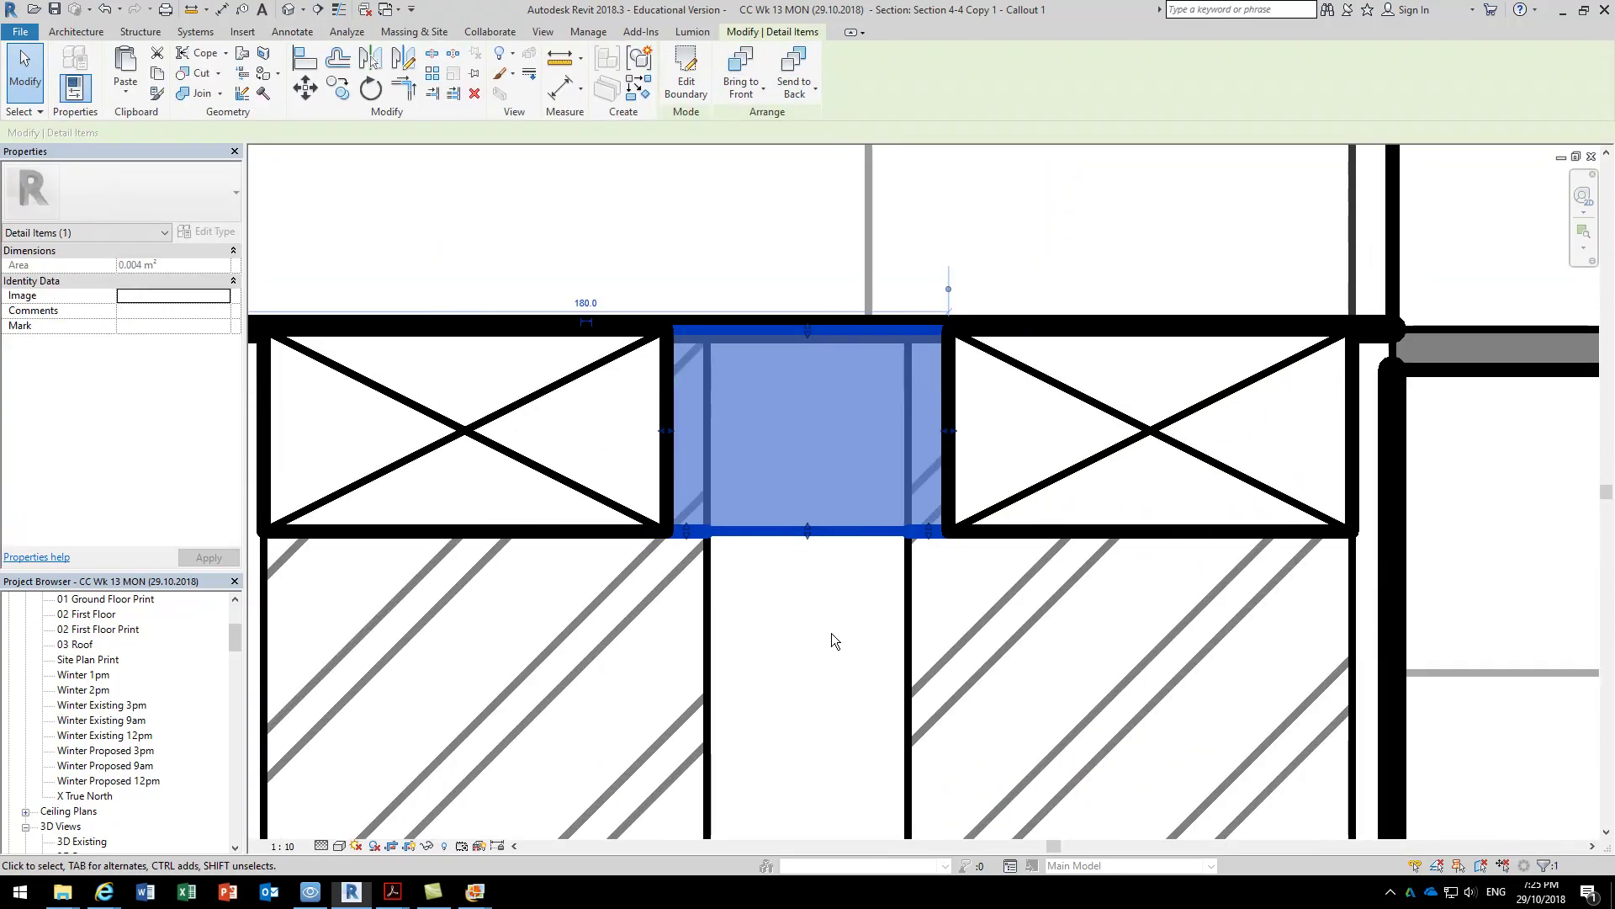
left_click(831, 641)
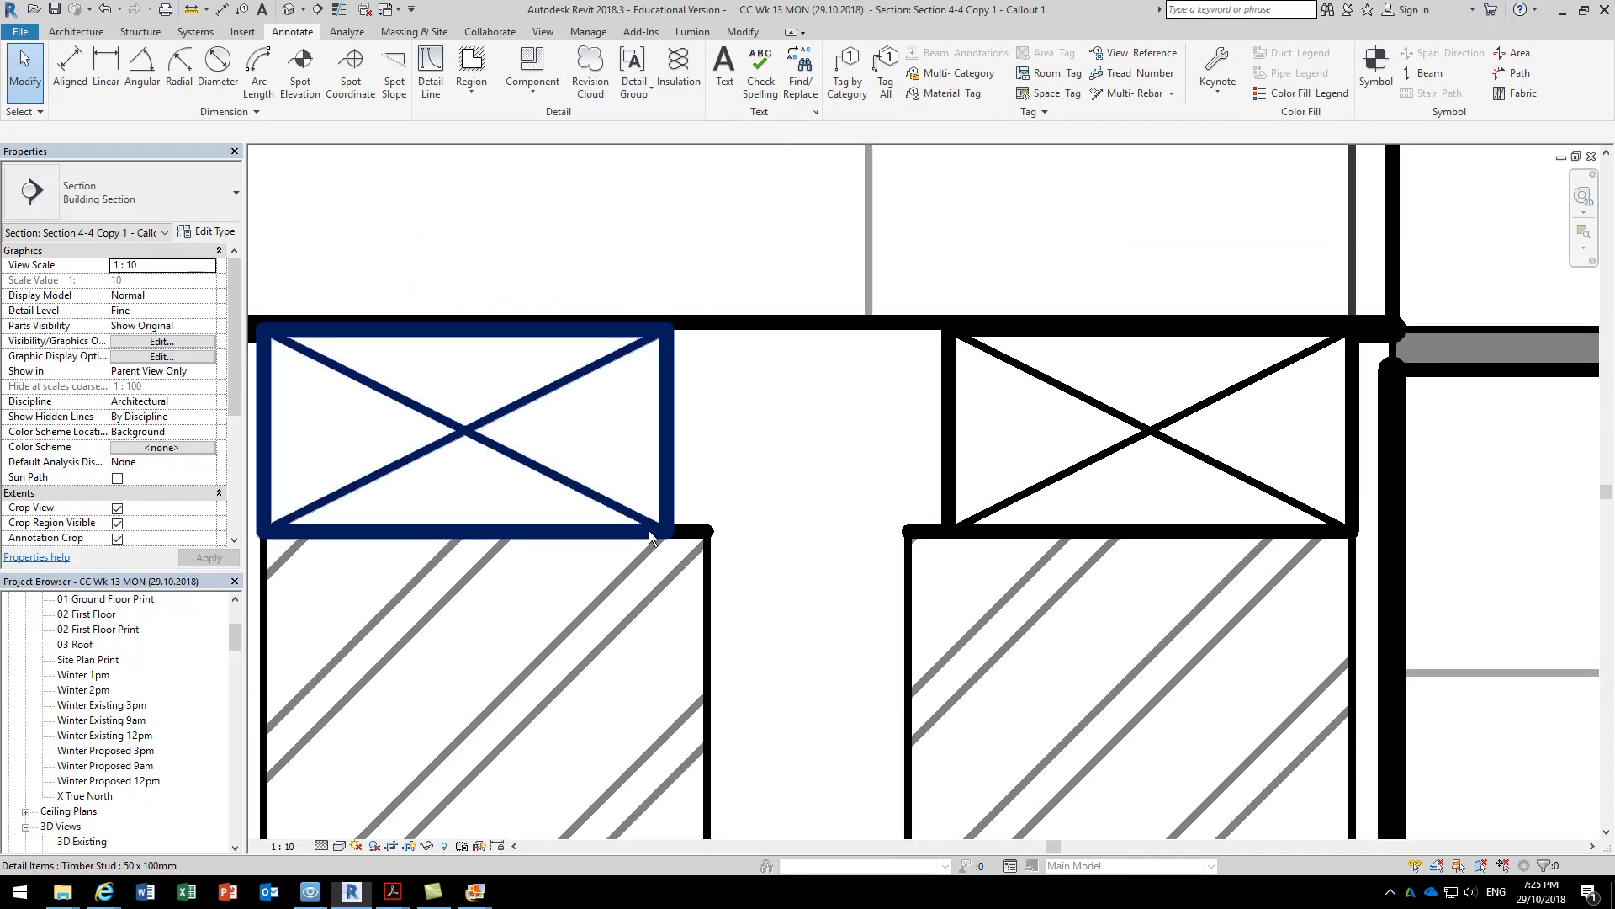
Edit the masking region boundary and set the two short lower segments over the brick leaves to 0.25 pen.
scroll(661, 534, "up", 2)
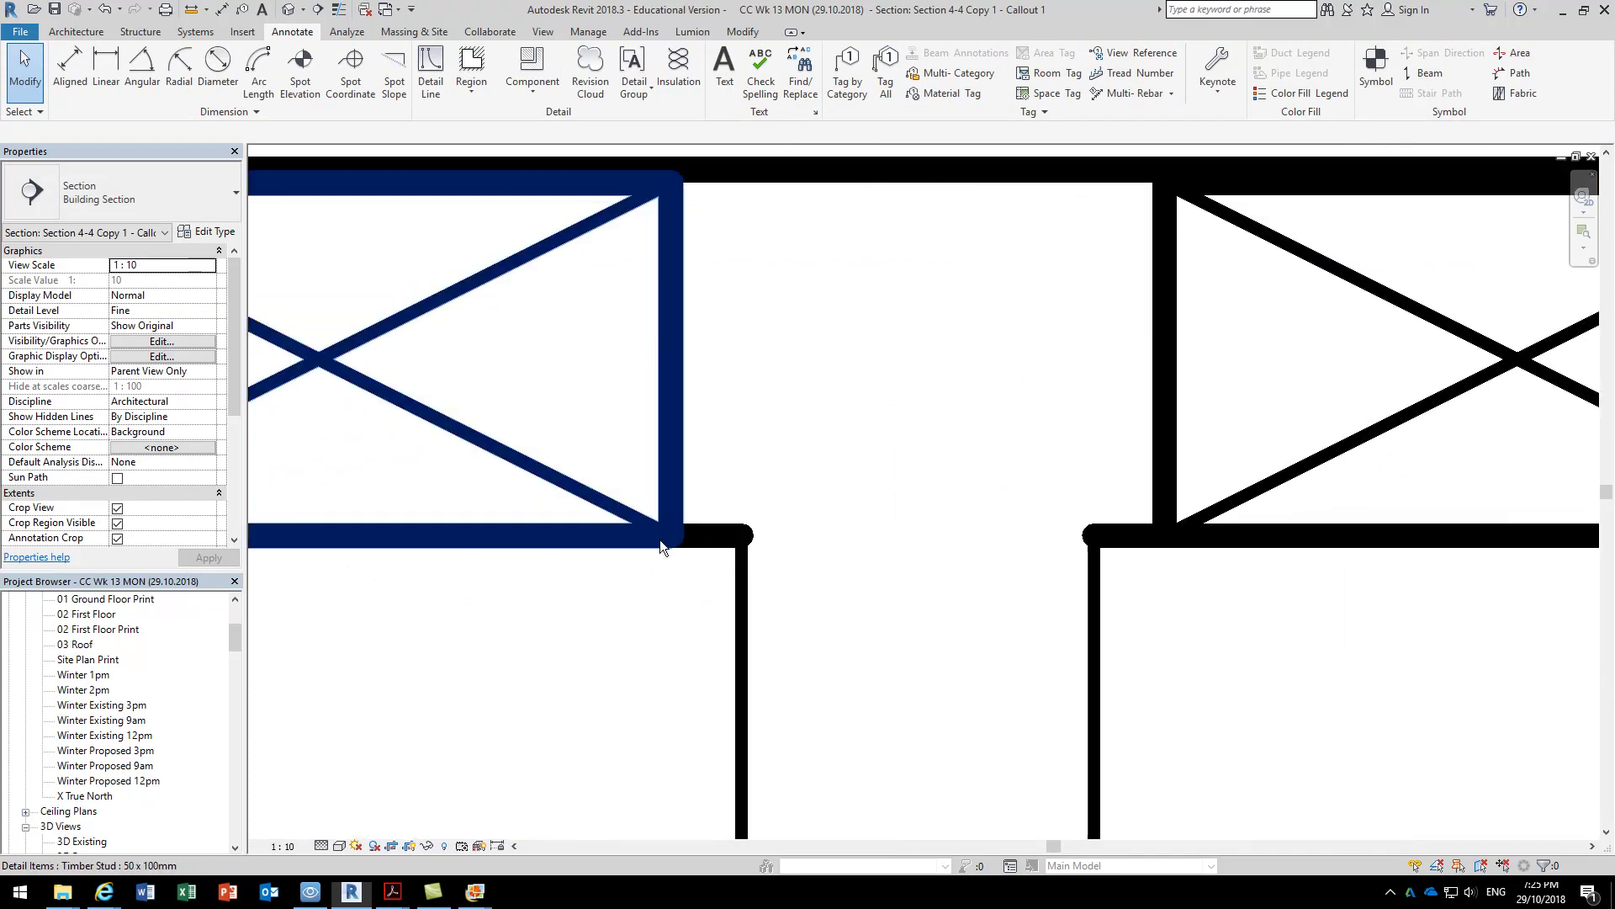
left_click(719, 537)
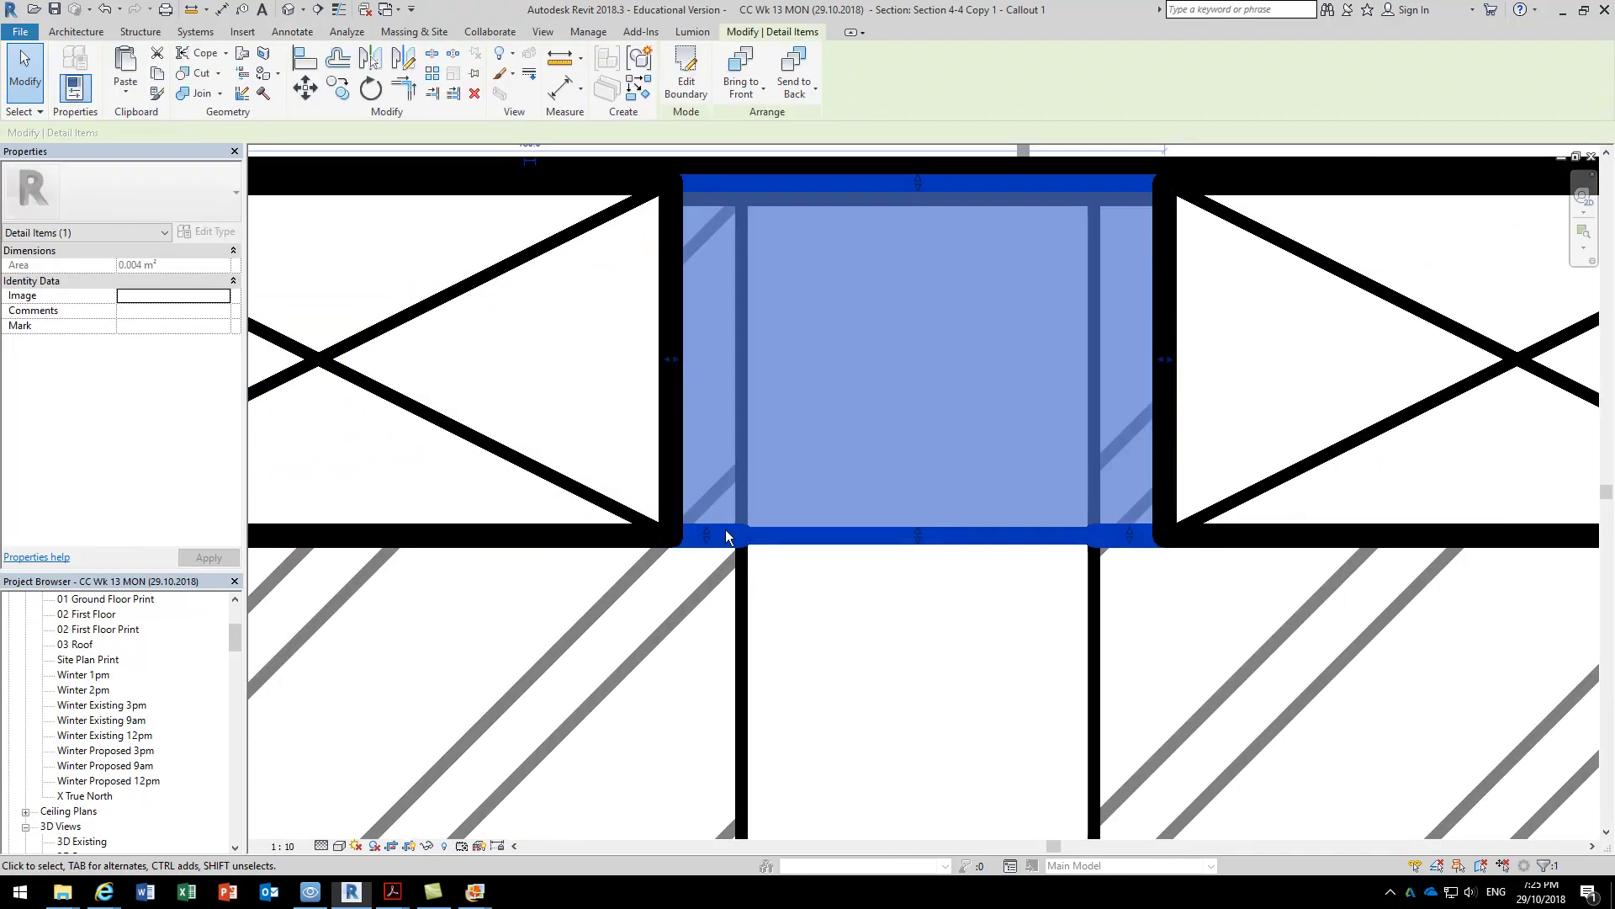
left_click(683, 72)
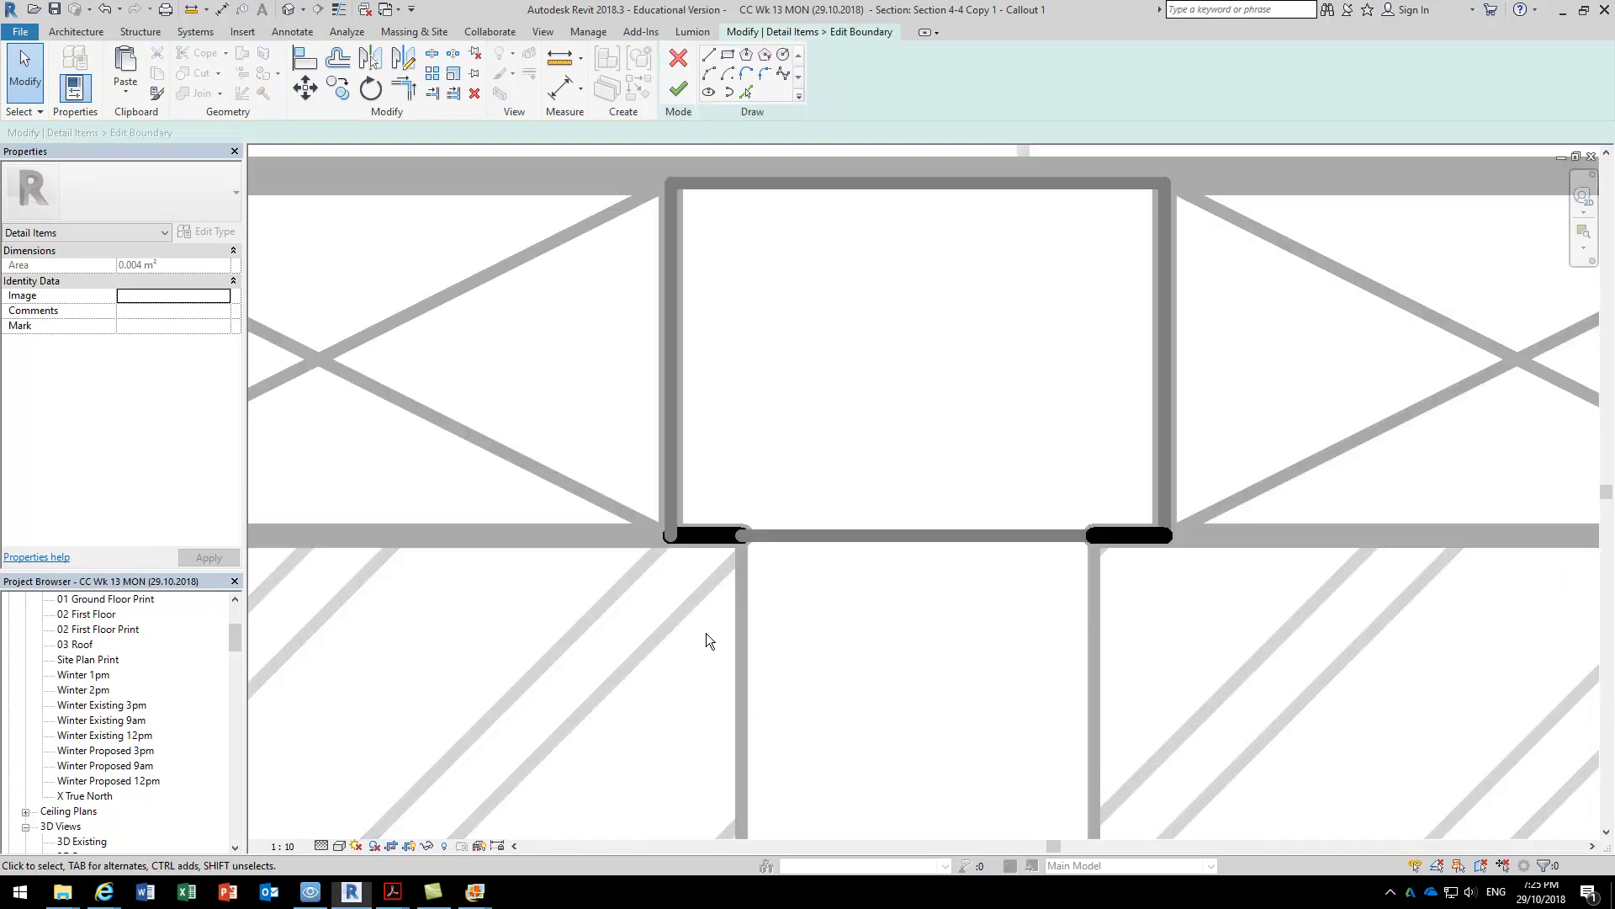
left_click(707, 533)
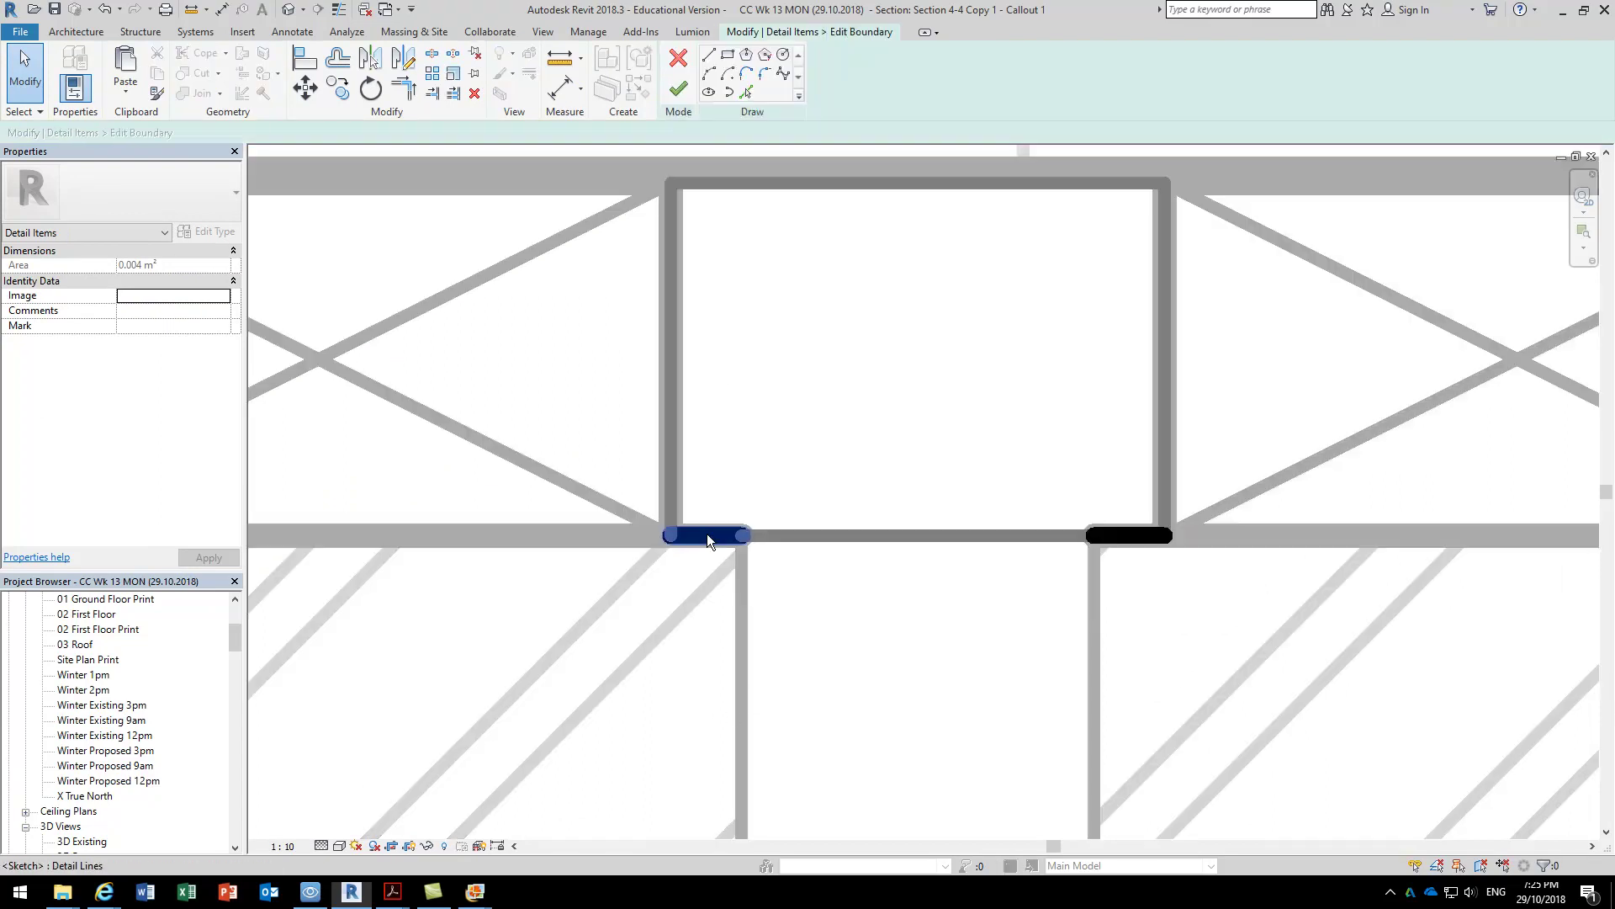
left_click(1117, 534, "ctrl")
left_click(881, 82)
scroll(858, 194, "up", 3)
scroll(859, 193, "up", 3)
left_click(854, 179)
left_click(866, 661)
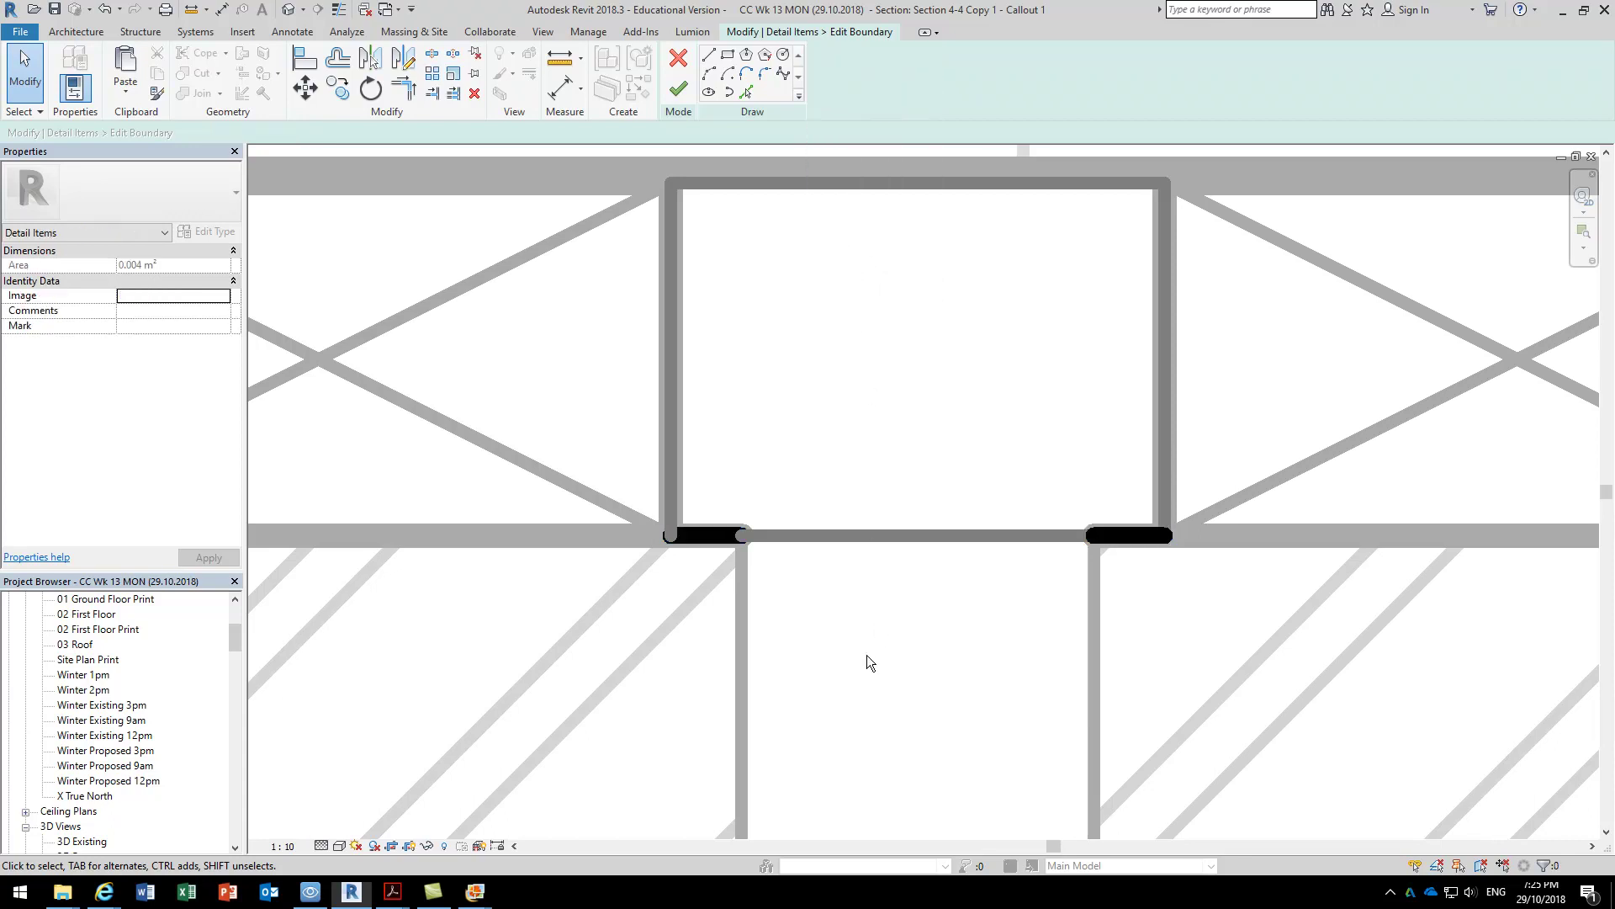
left_click(678, 88)
left_click(910, 703)
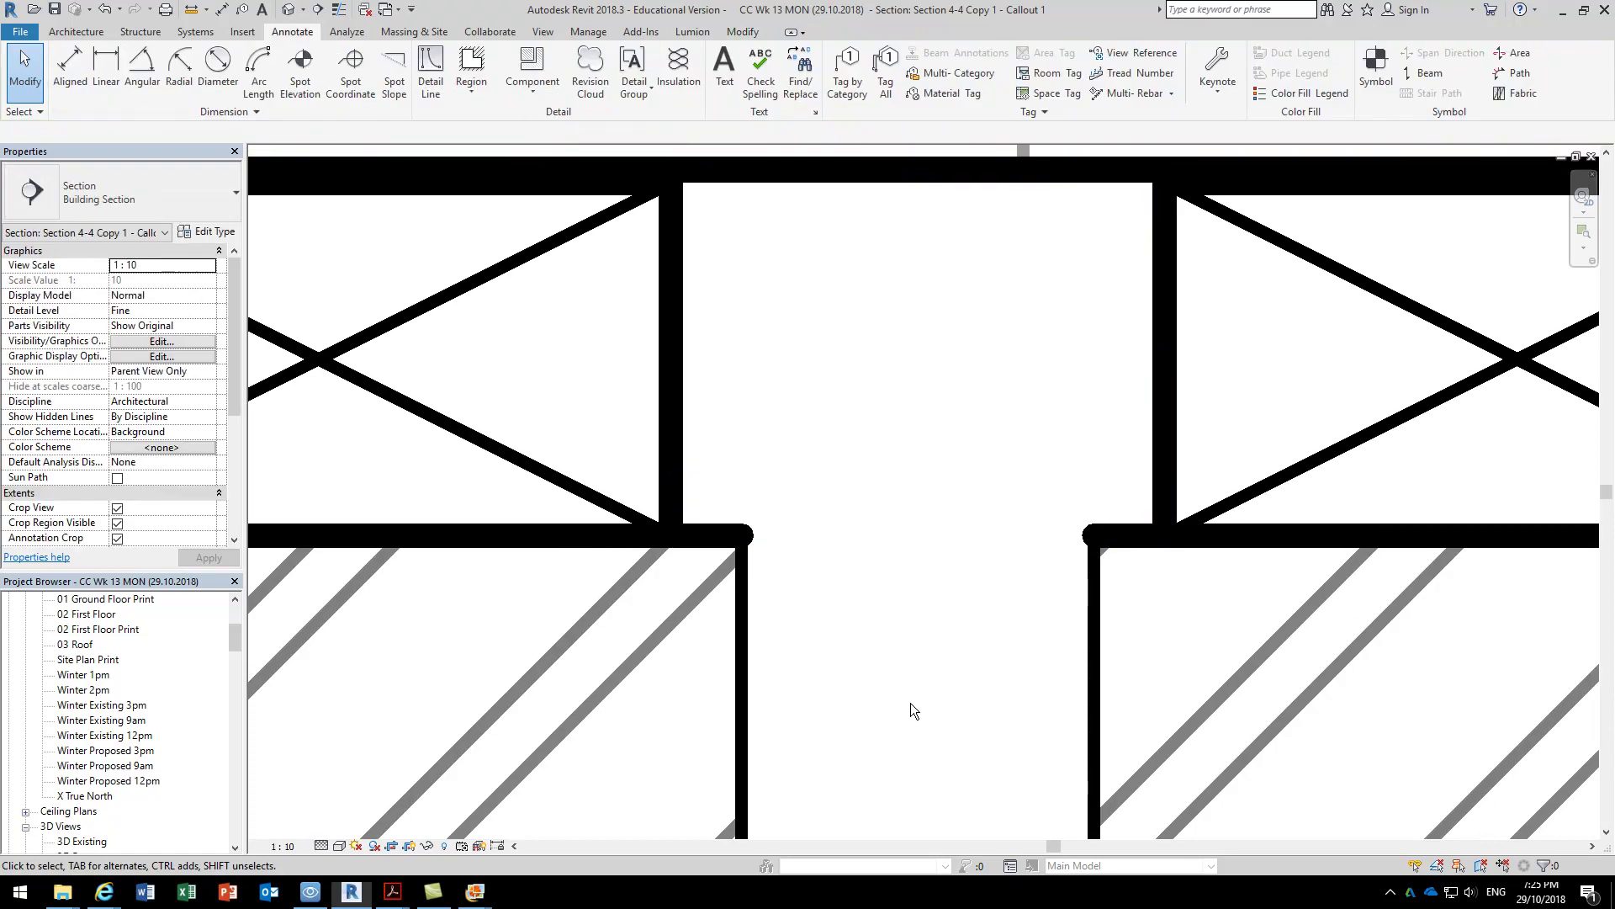
Edit the masking region boundary and set the two short lower segments over the brick leaves to 0.18 pen.
left_click(695, 80)
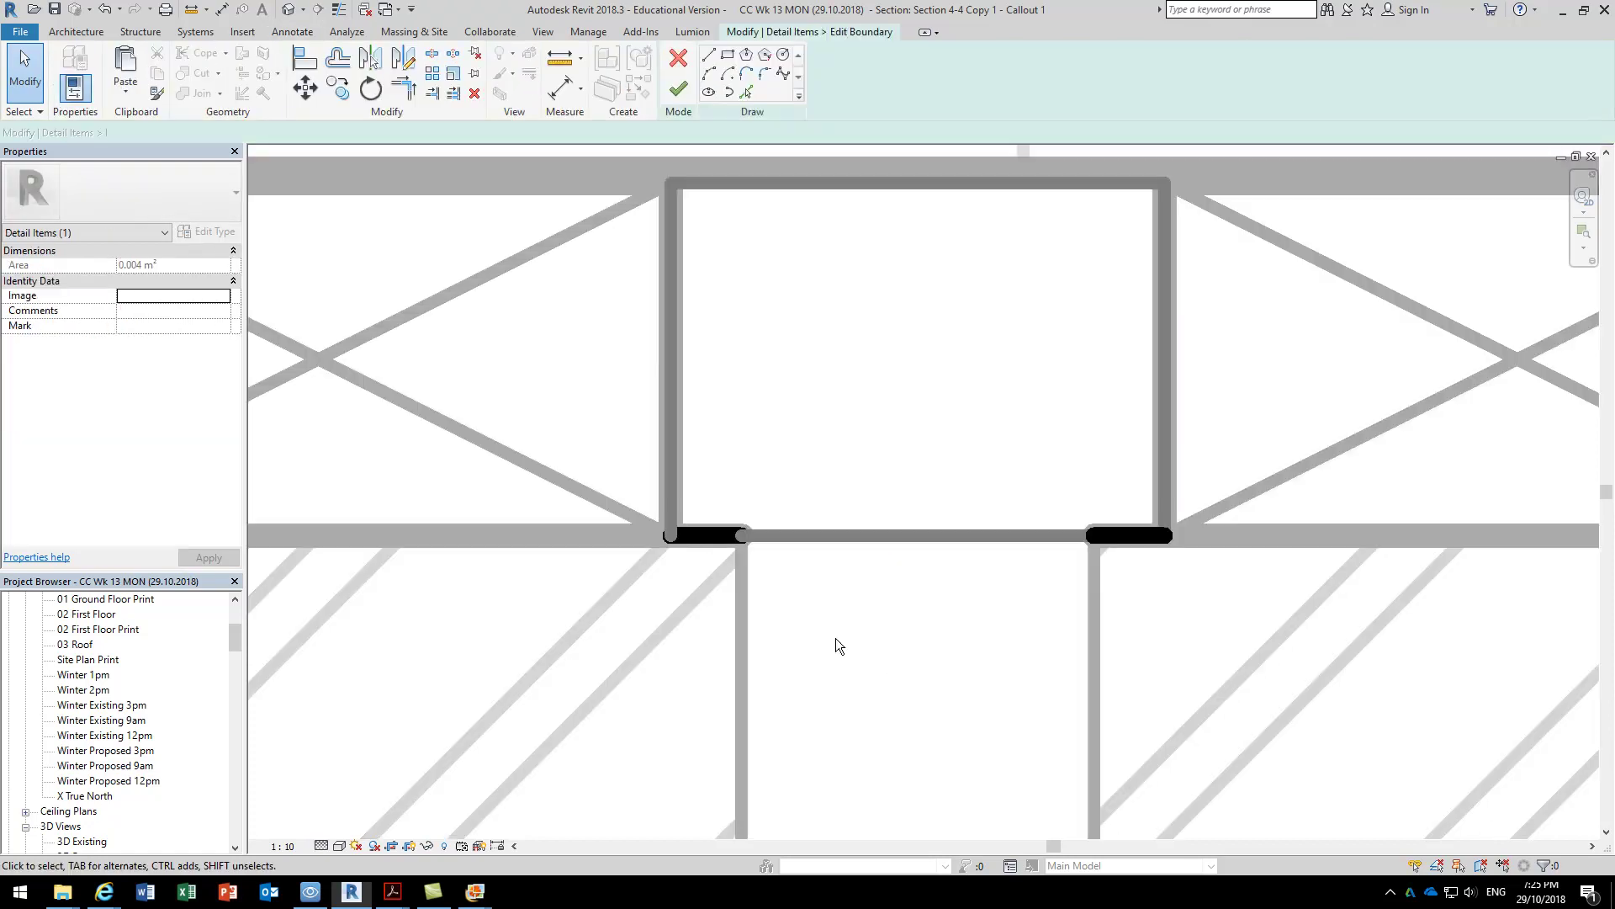
left_click(695, 538)
left_click(1130, 536, "ctrl")
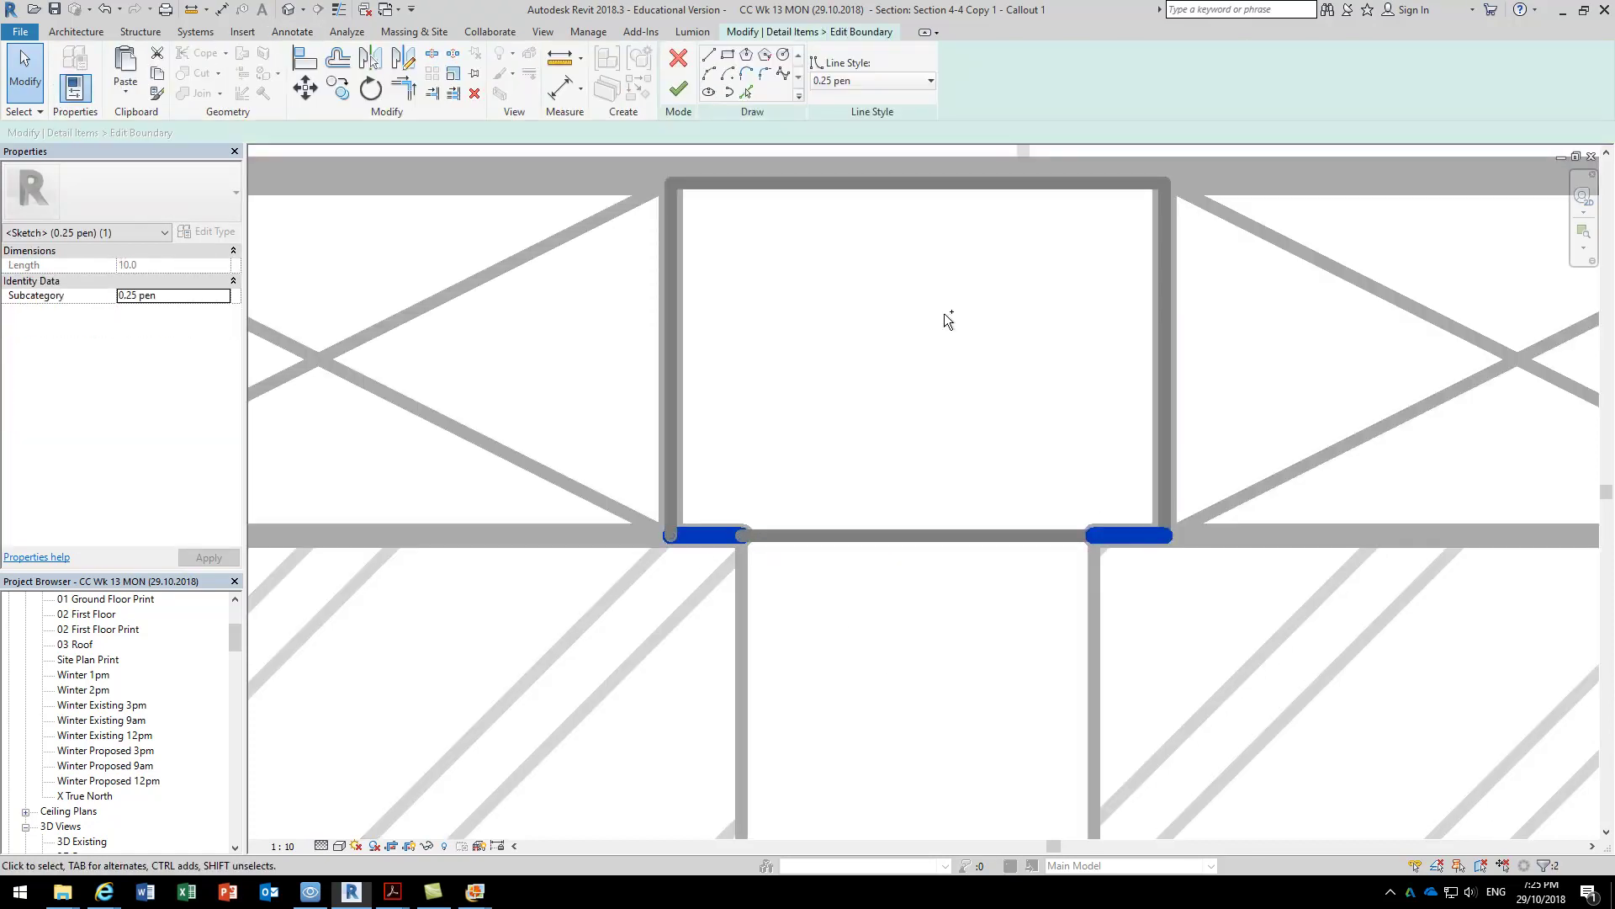
left_click(895, 81)
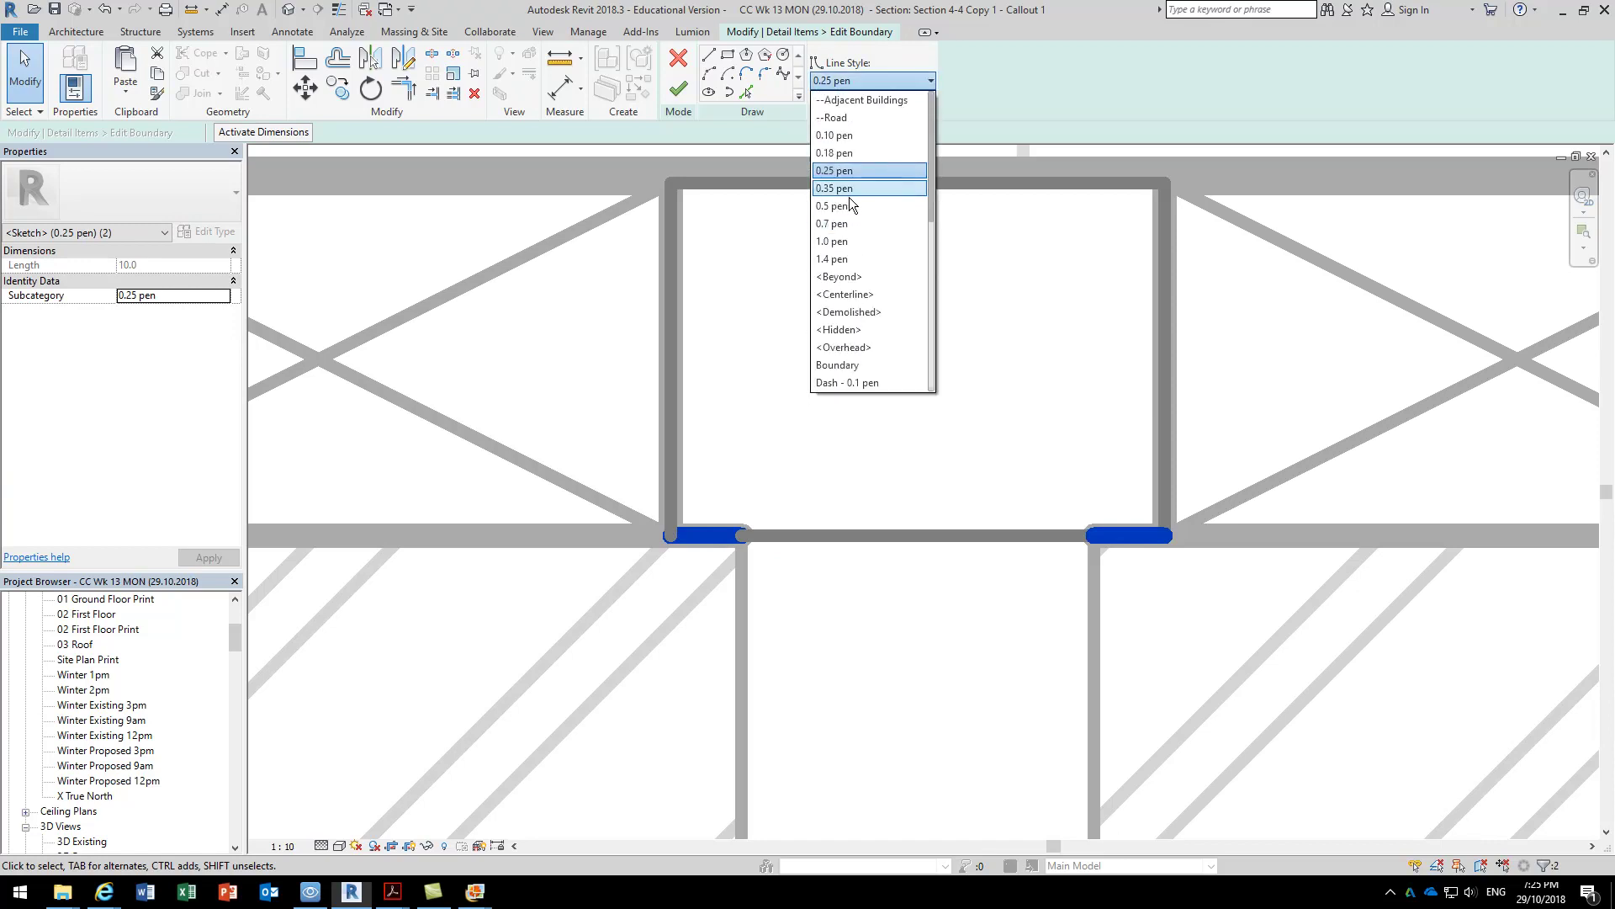
left_click(837, 153)
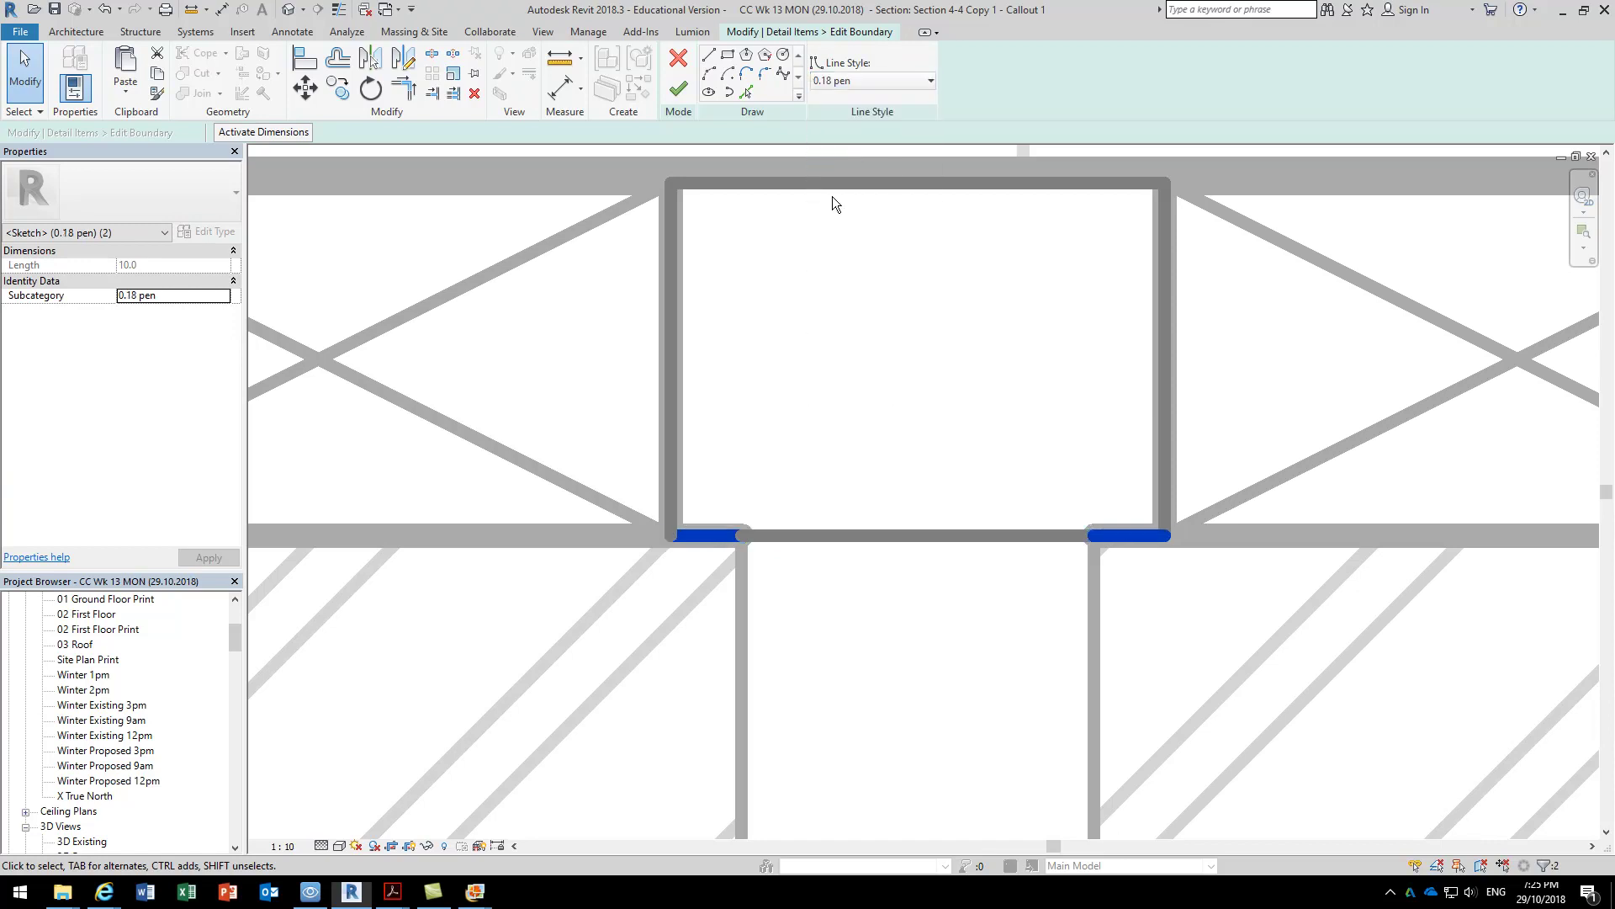
left_click(921, 611)
left_click(678, 88)
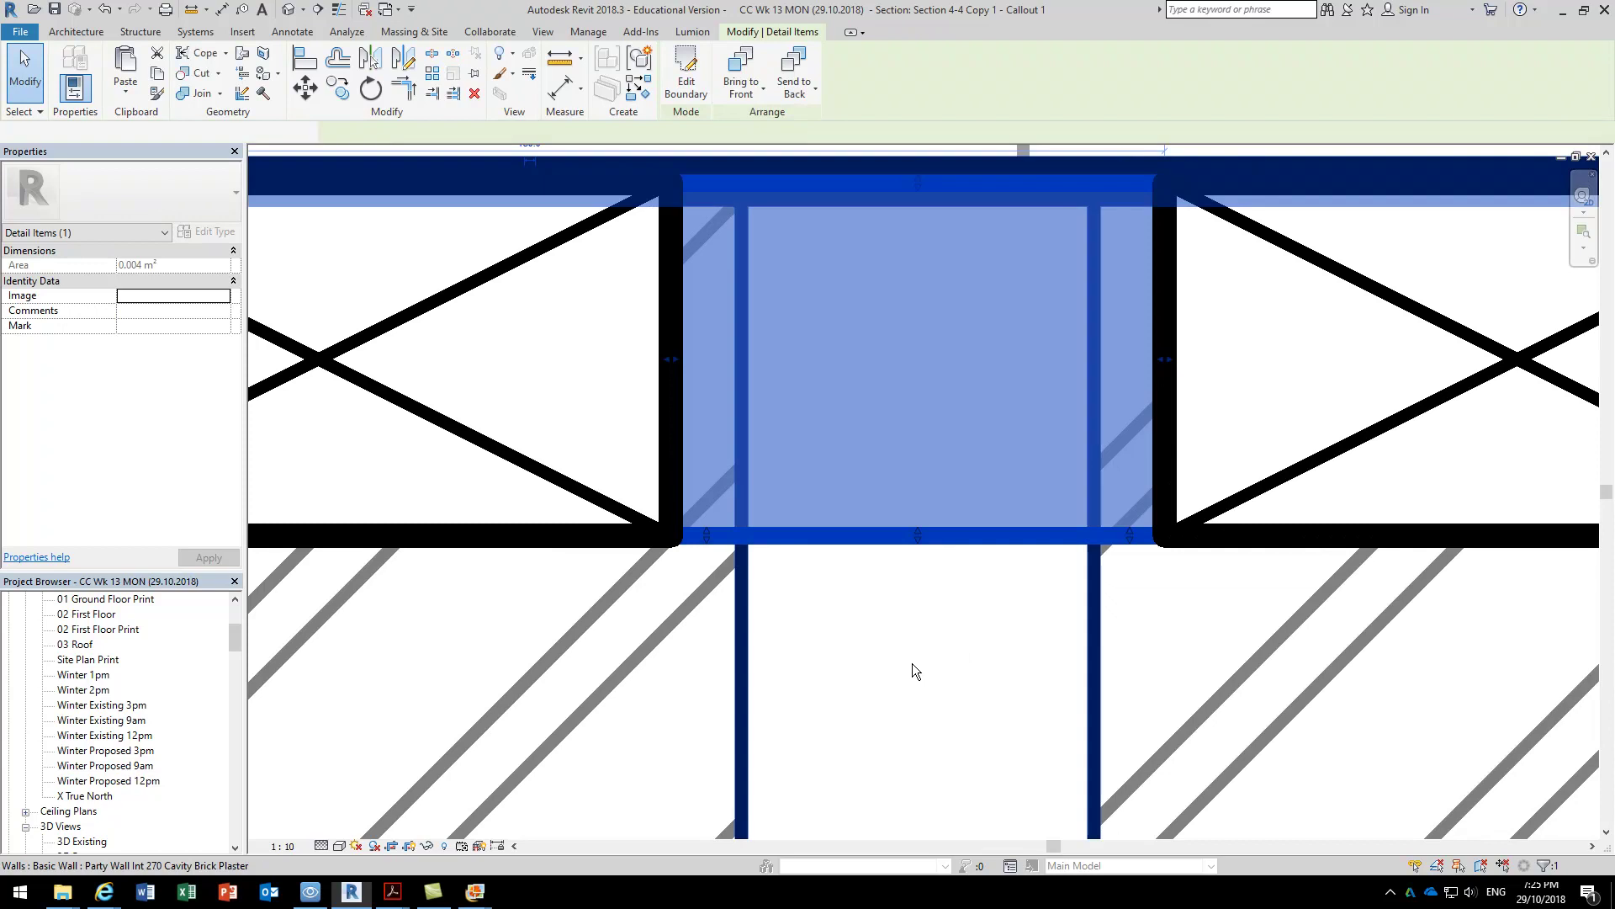
left_click(912, 664)
key("Escape")
scroll(810, 473, "down", 4)
scroll(892, 640, "down", 5)
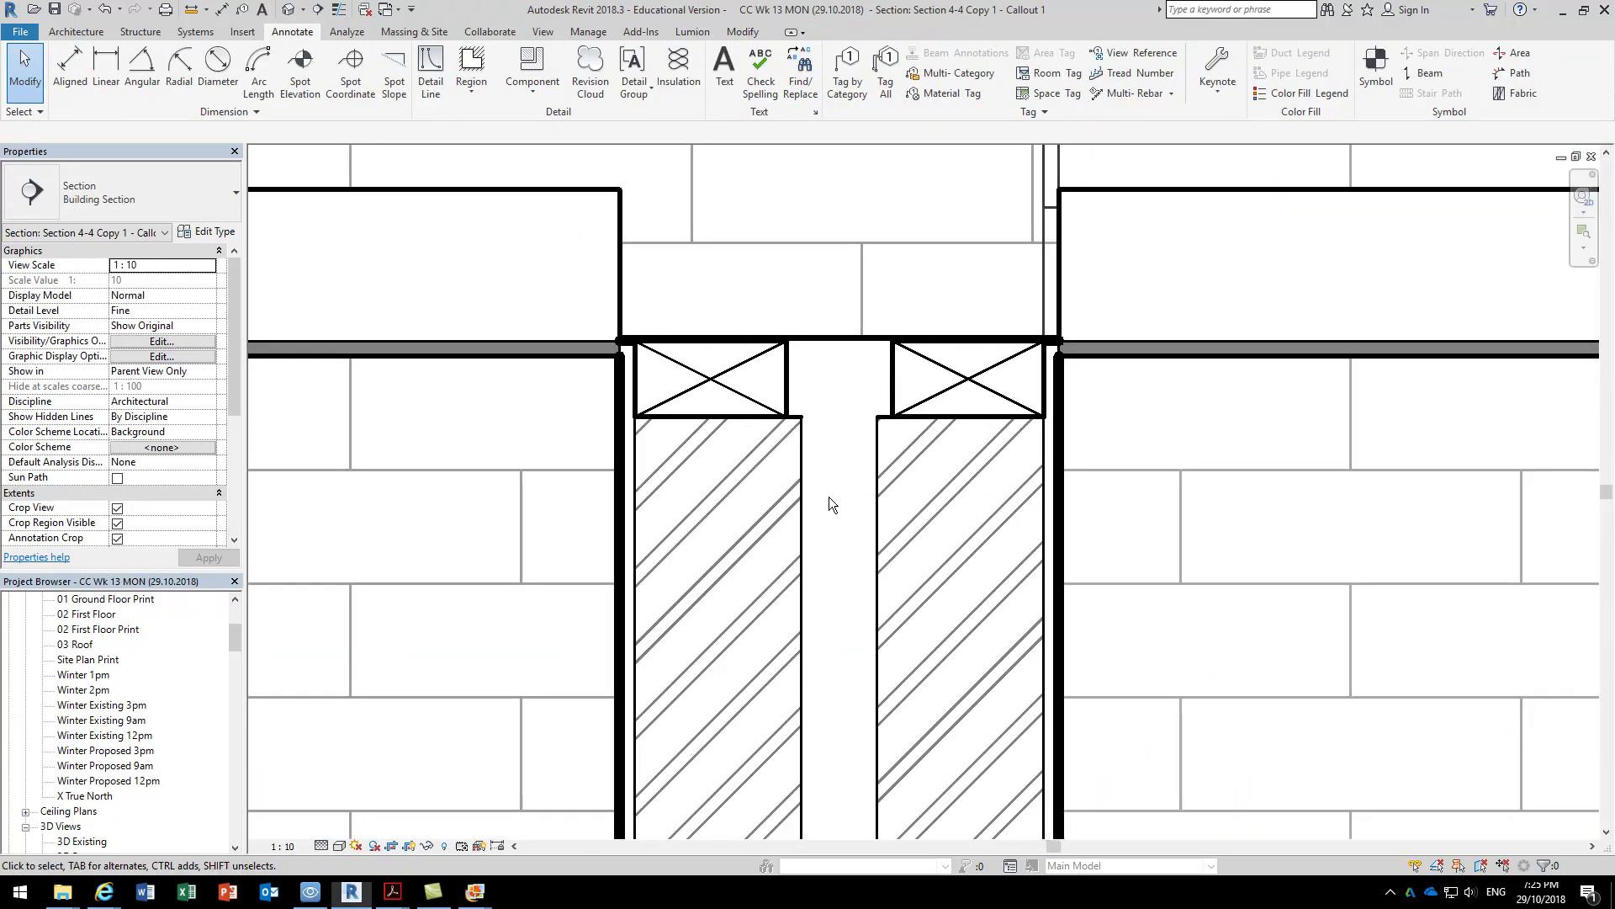
Check the roof edges at the box gutter against the Box Gutter Section Detail image in Photo Gallery and return to Revit.
scroll(824, 522, "down", 5)
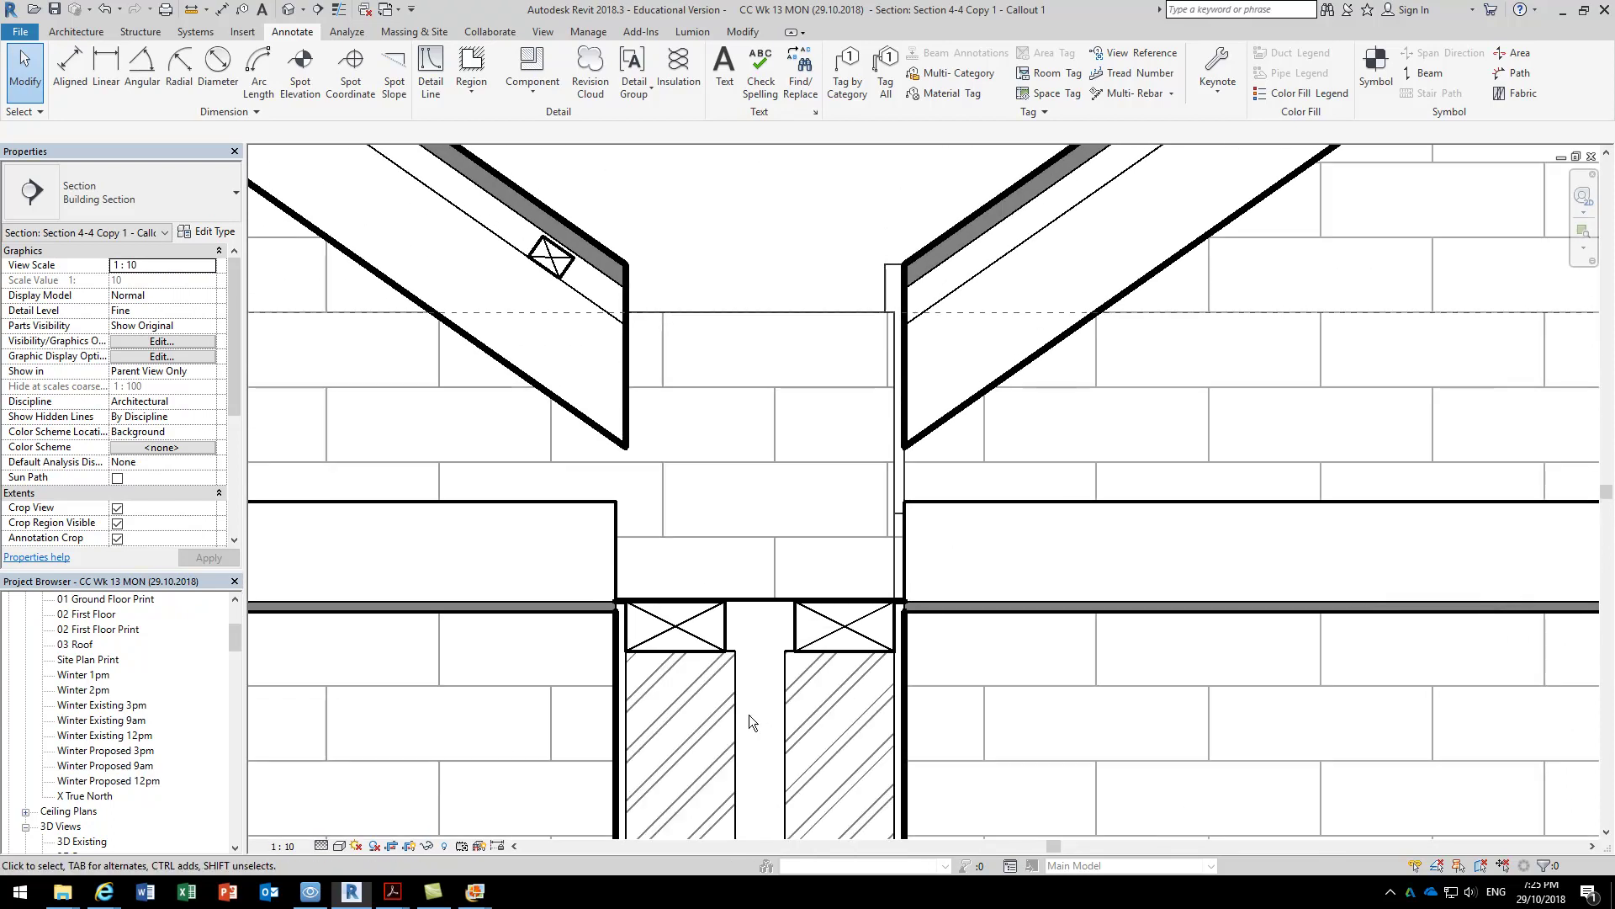
middle_click_drag(661, 444, 613, 497)
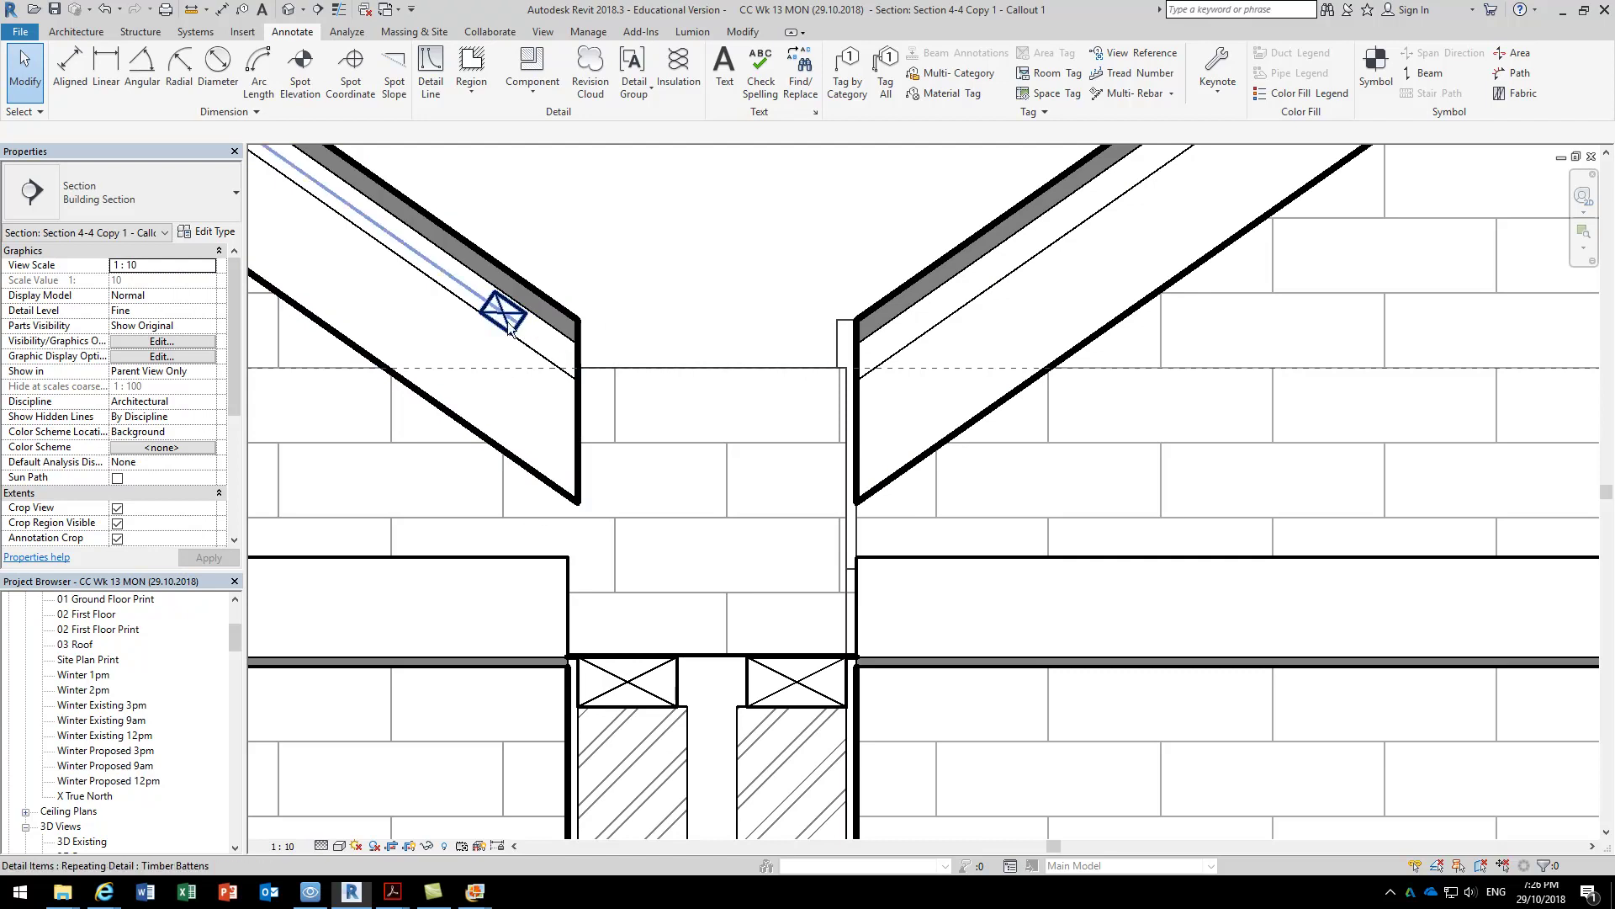
scroll(509, 324, "up", 3)
scroll(523, 334, "down", 3)
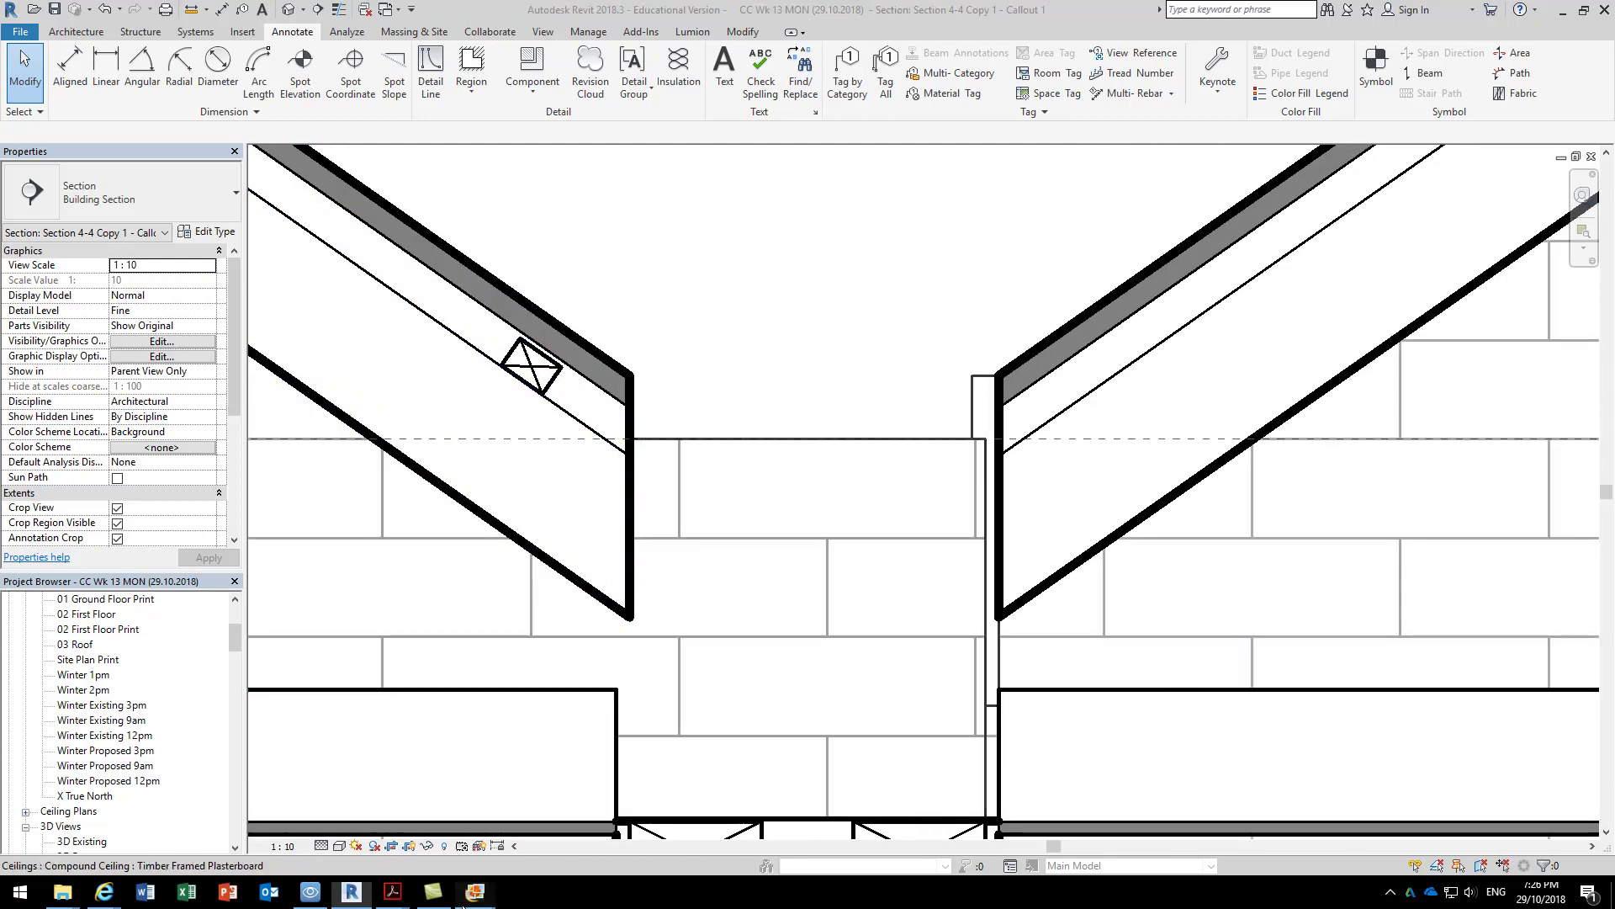
mouse_move(475, 891)
left_click(562, 833)
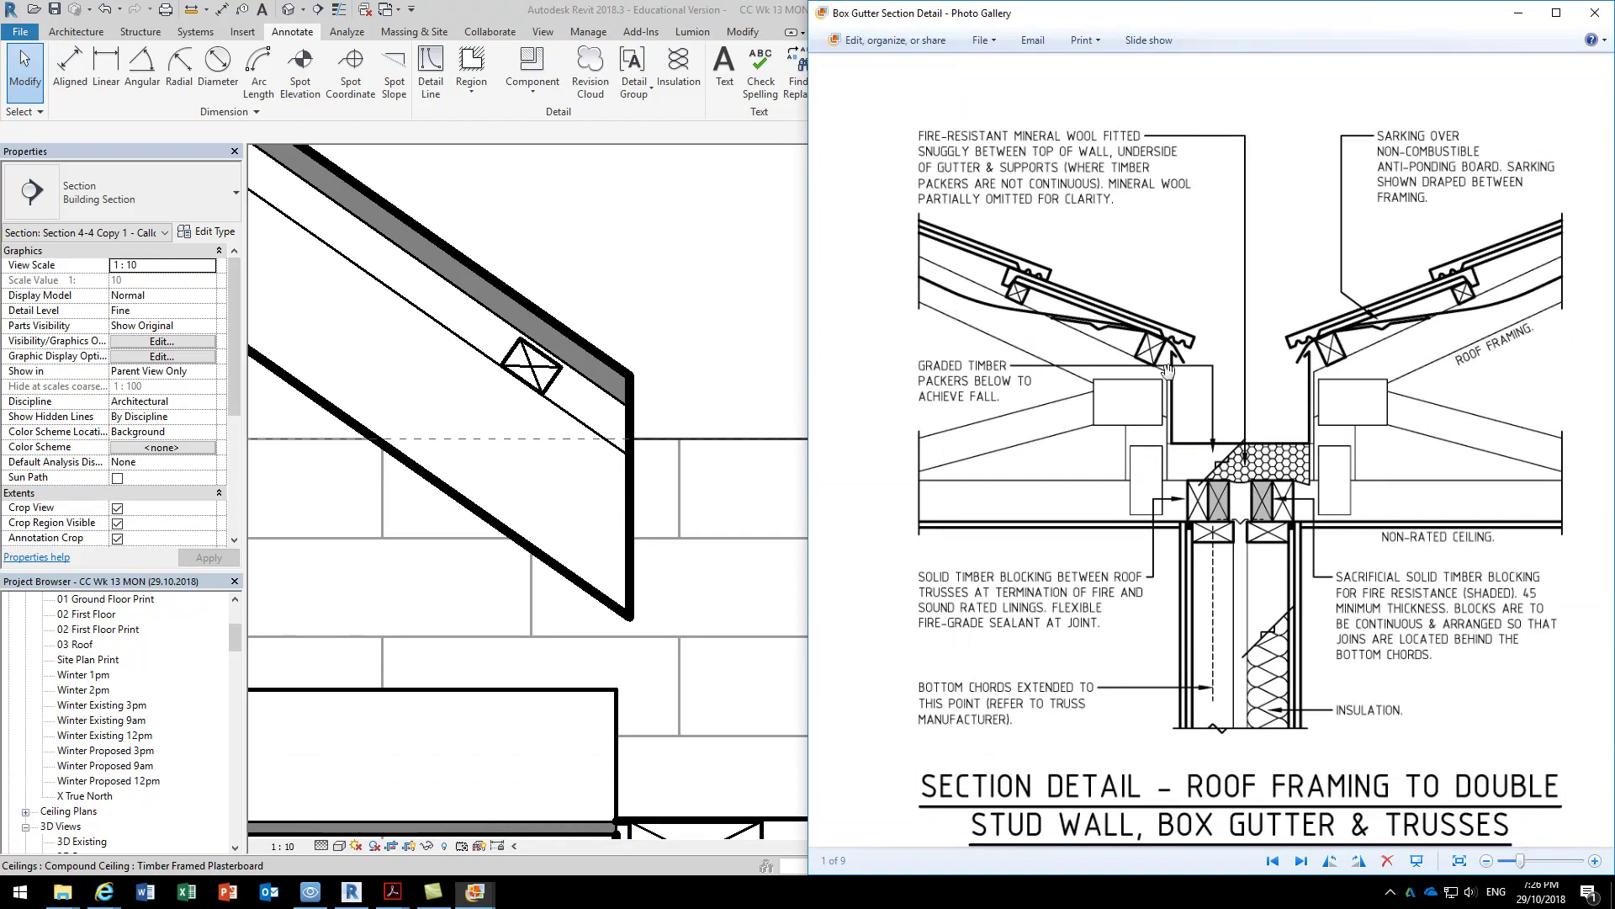
left_click(653, 192)
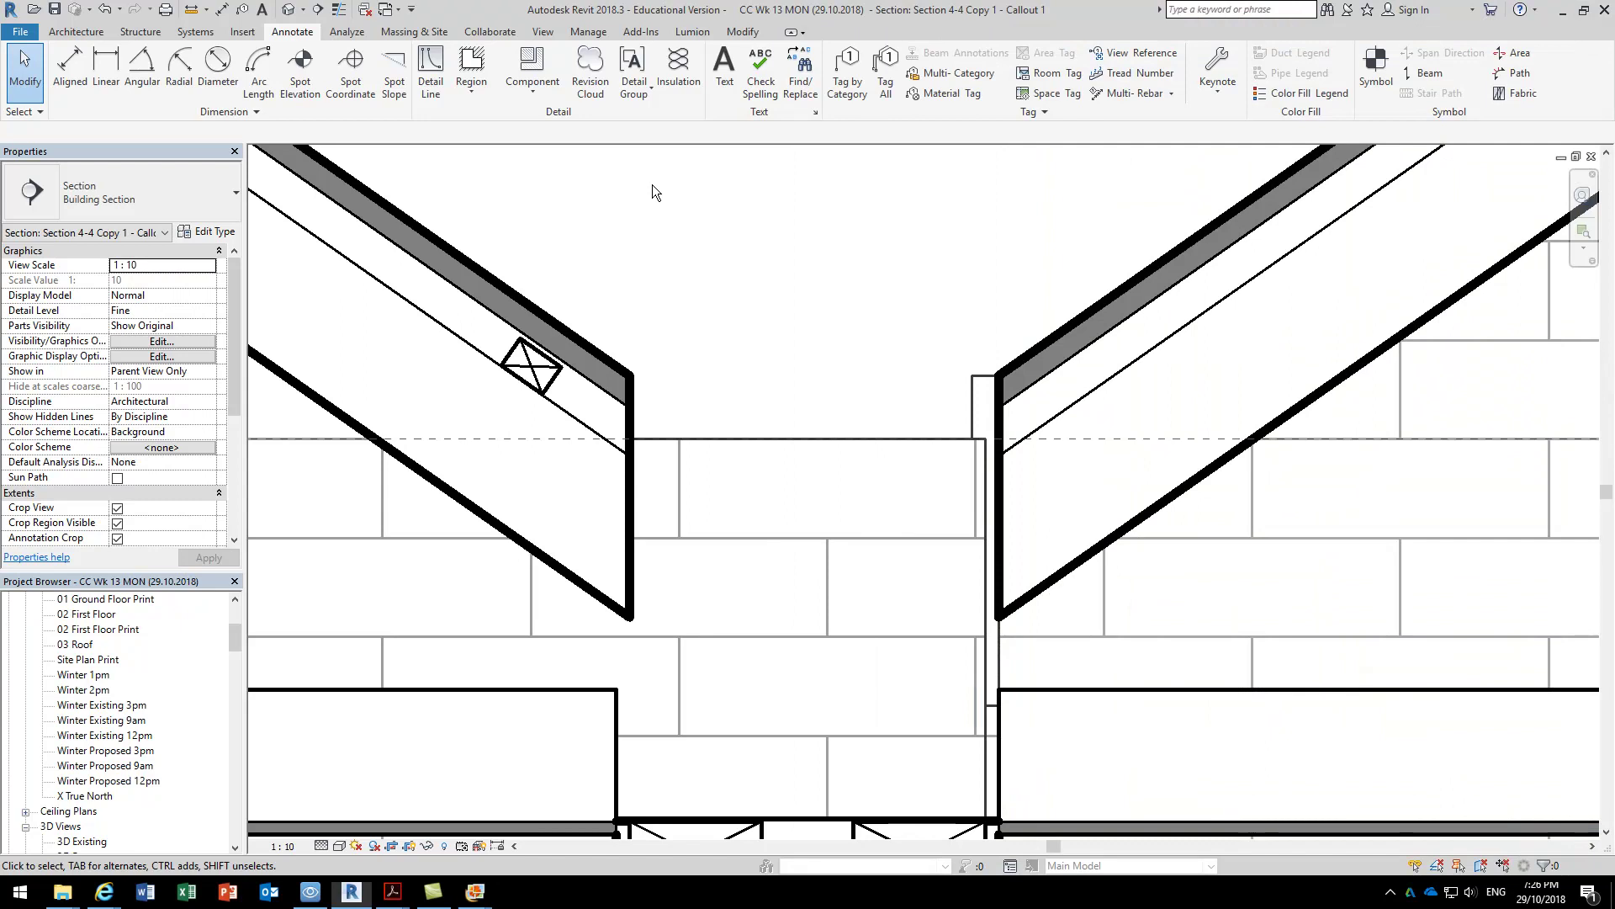
Draw a 0.35 pen detail line about 49 mm long along the left roof's underside, starting above the timber batten.
left_click(415, 85)
left_click(867, 81)
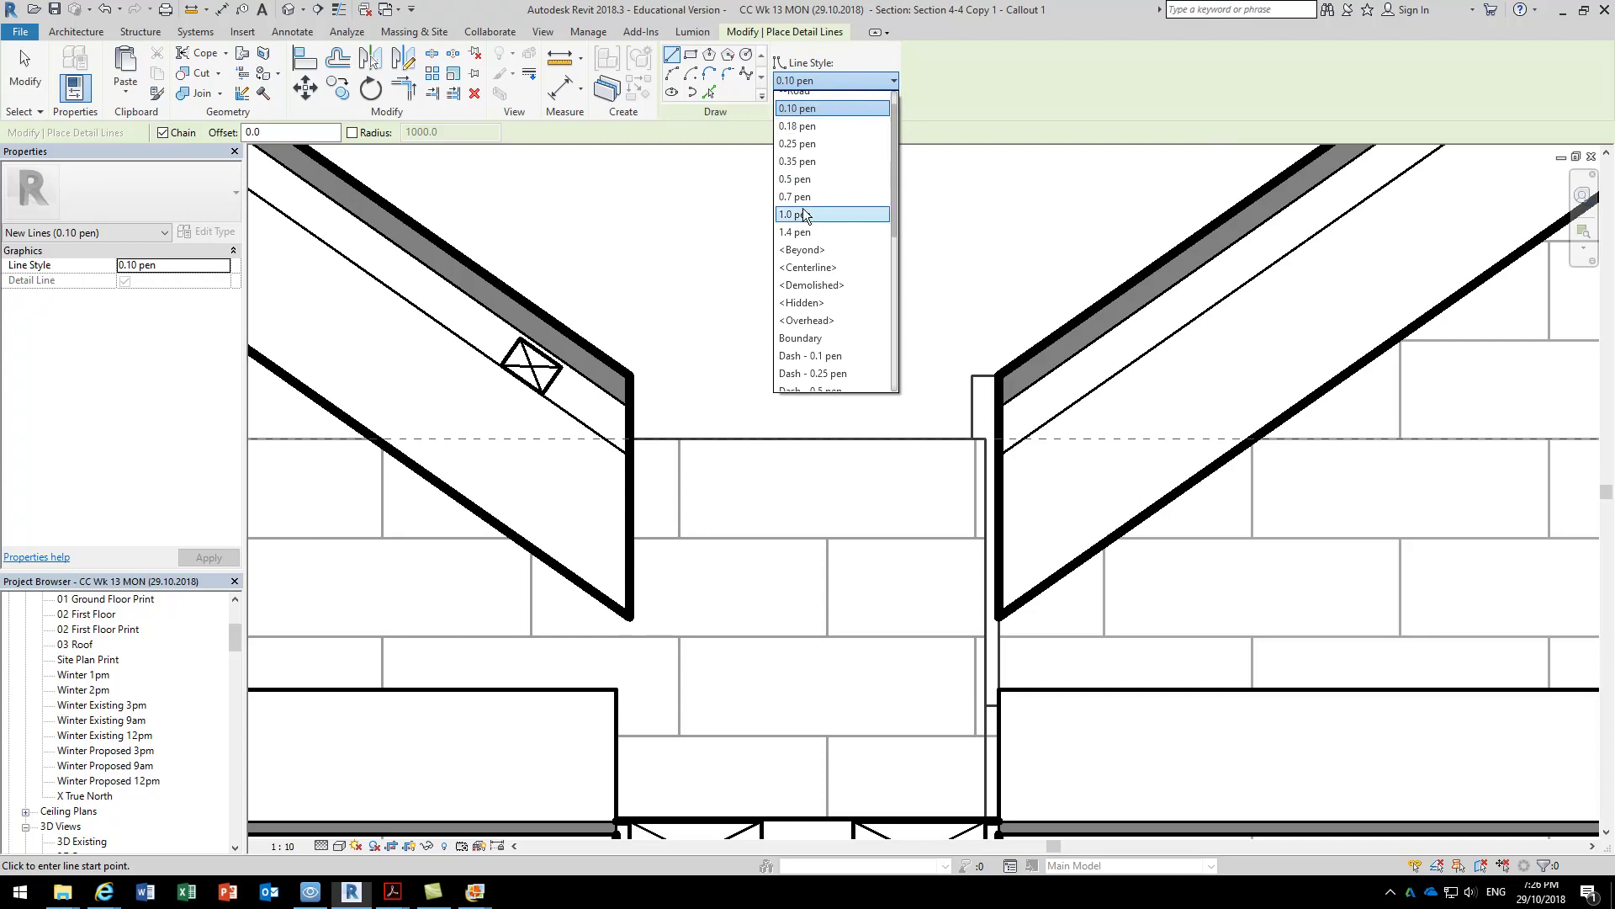
left_click(804, 164)
scroll(515, 337, "up", 4)
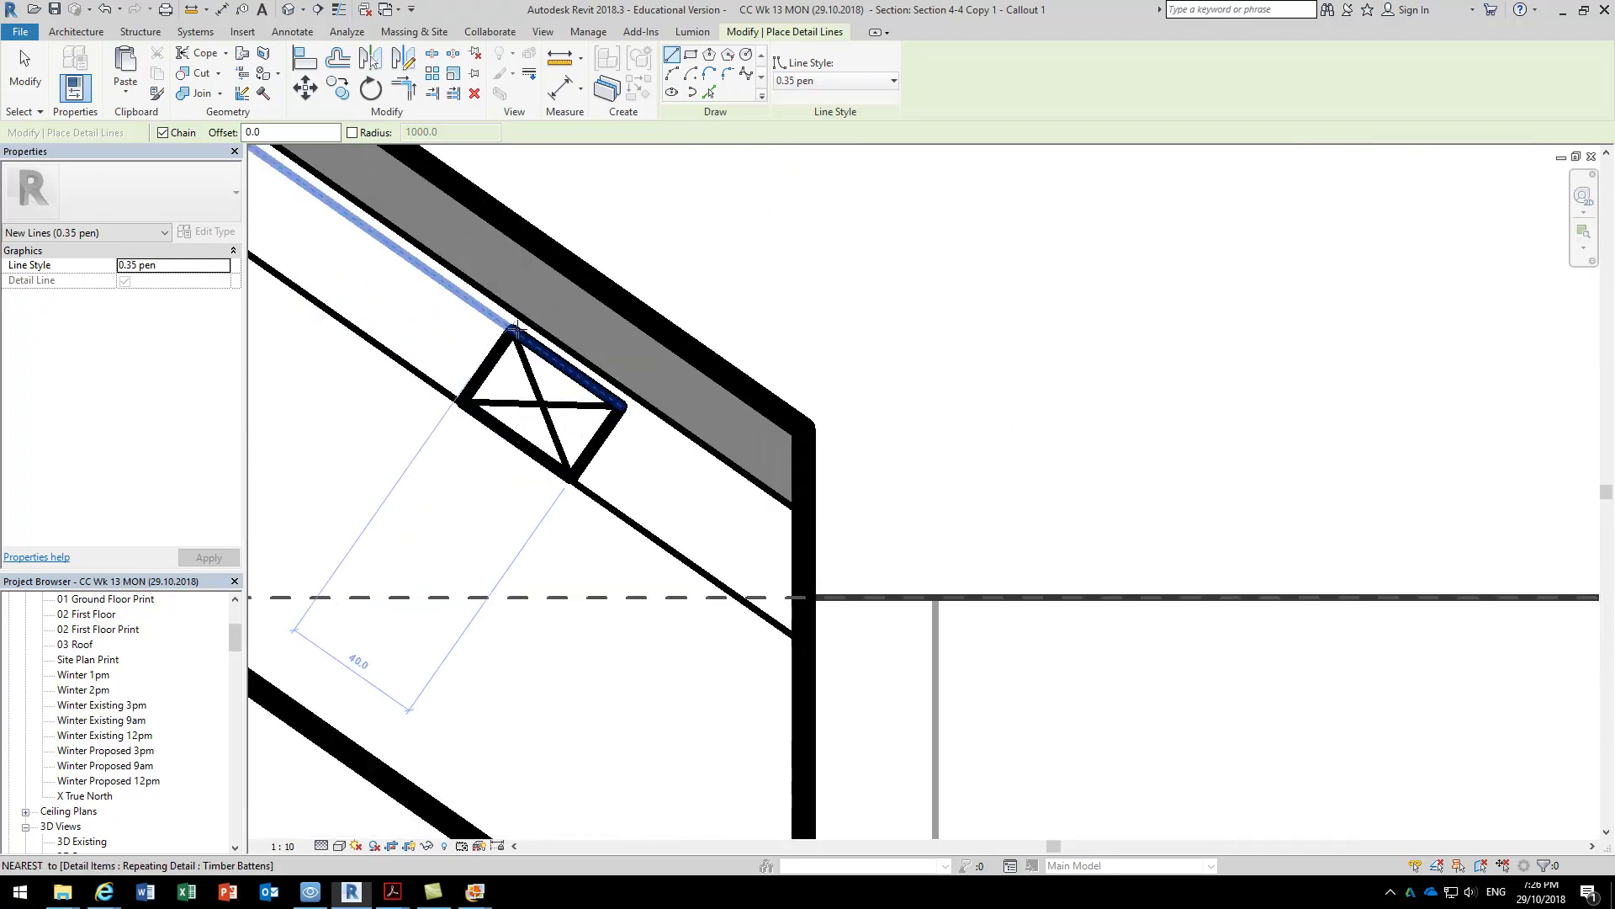
scroll(519, 320, "up", 2)
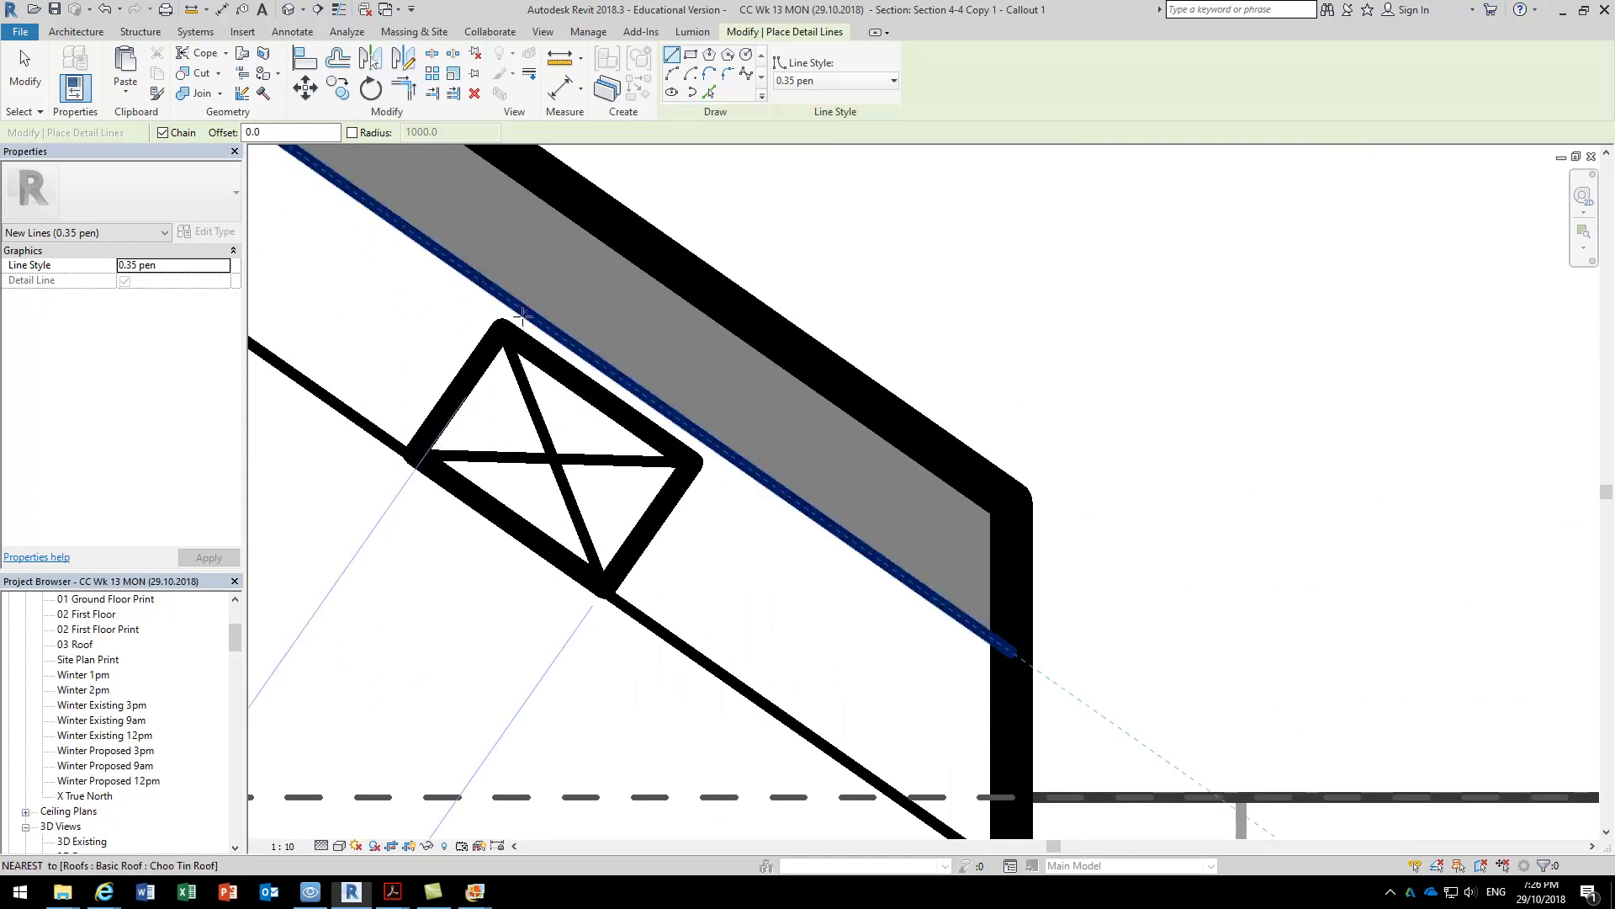
left_click(520, 320)
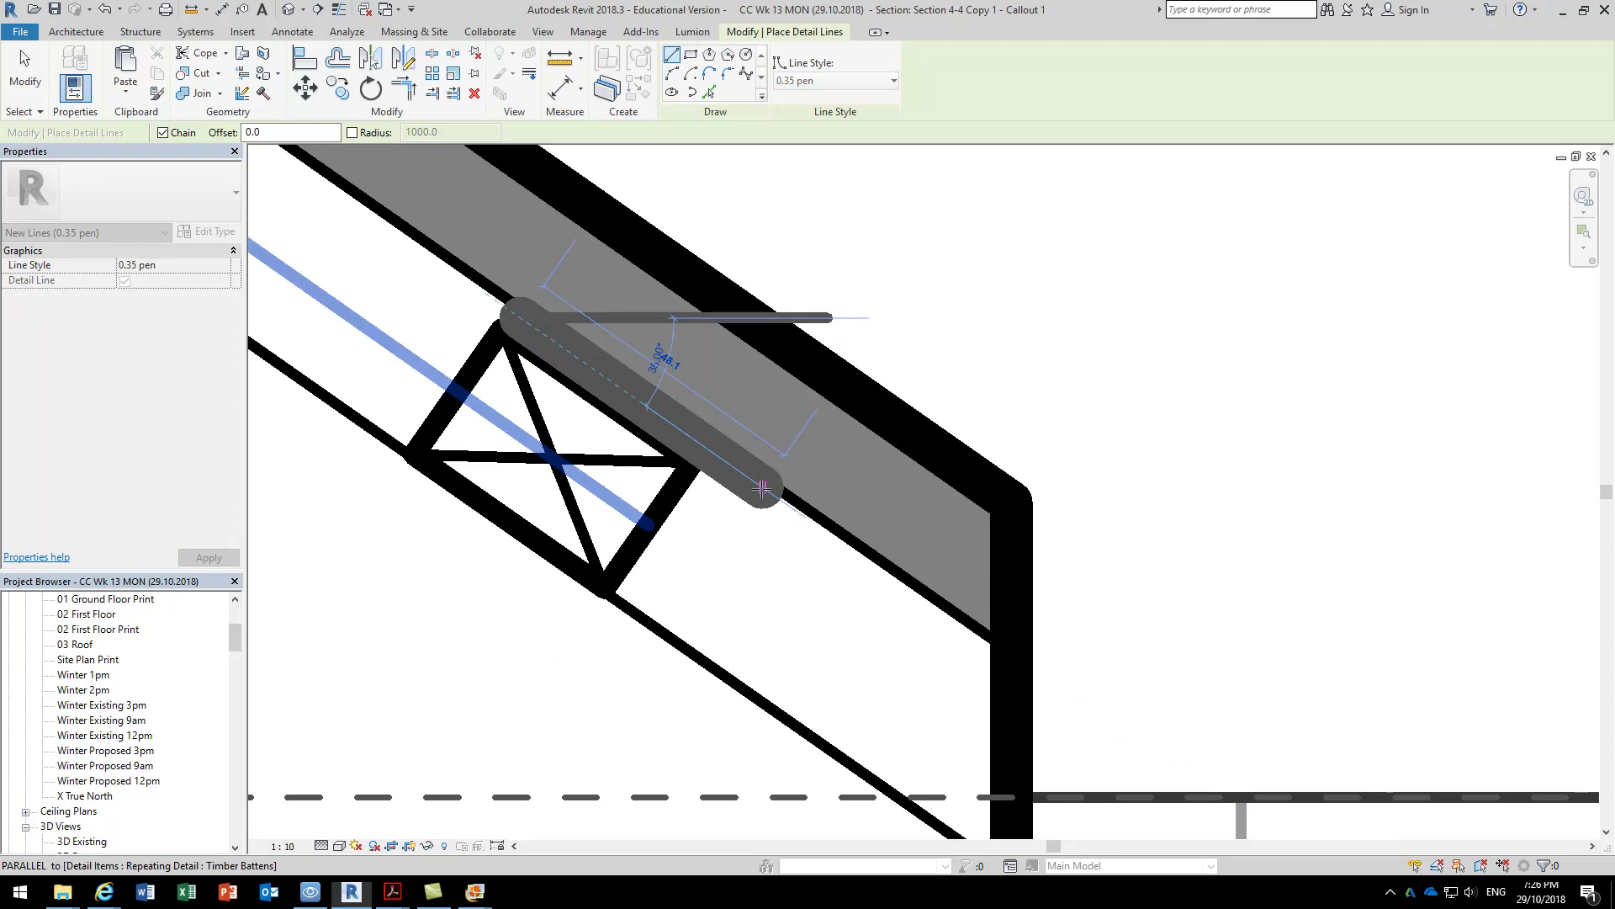
left_click(761, 486)
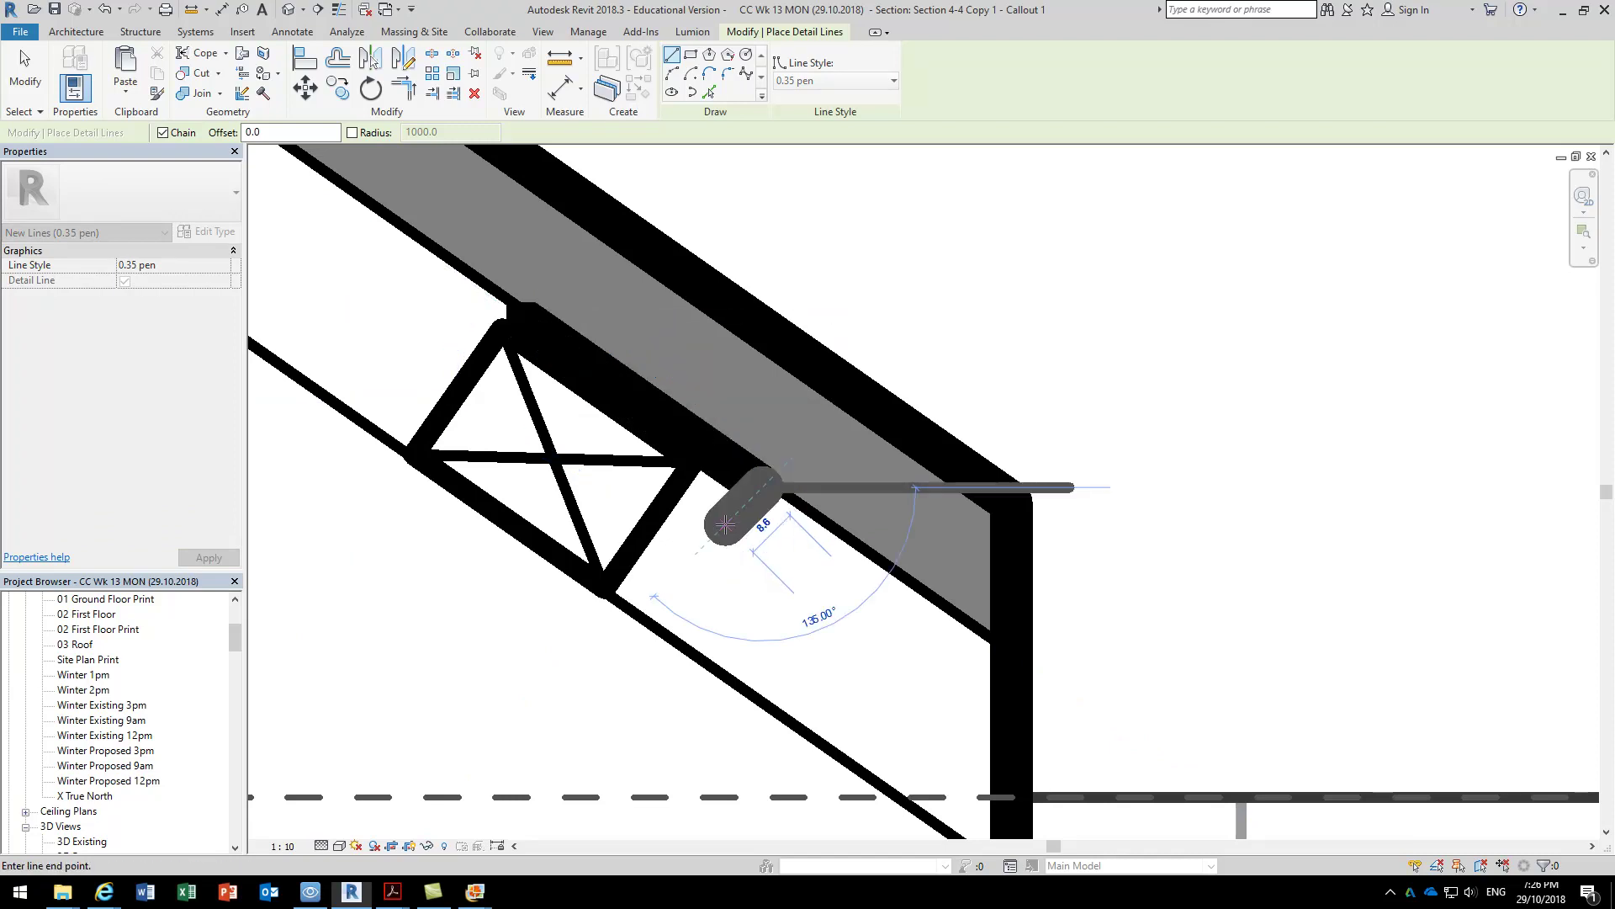
Continue the flashing line with a short downward return, a slope past the rafter end and a vertical drop of about 65 mm.
left_click(741, 539)
scroll(740, 540, "down", 2)
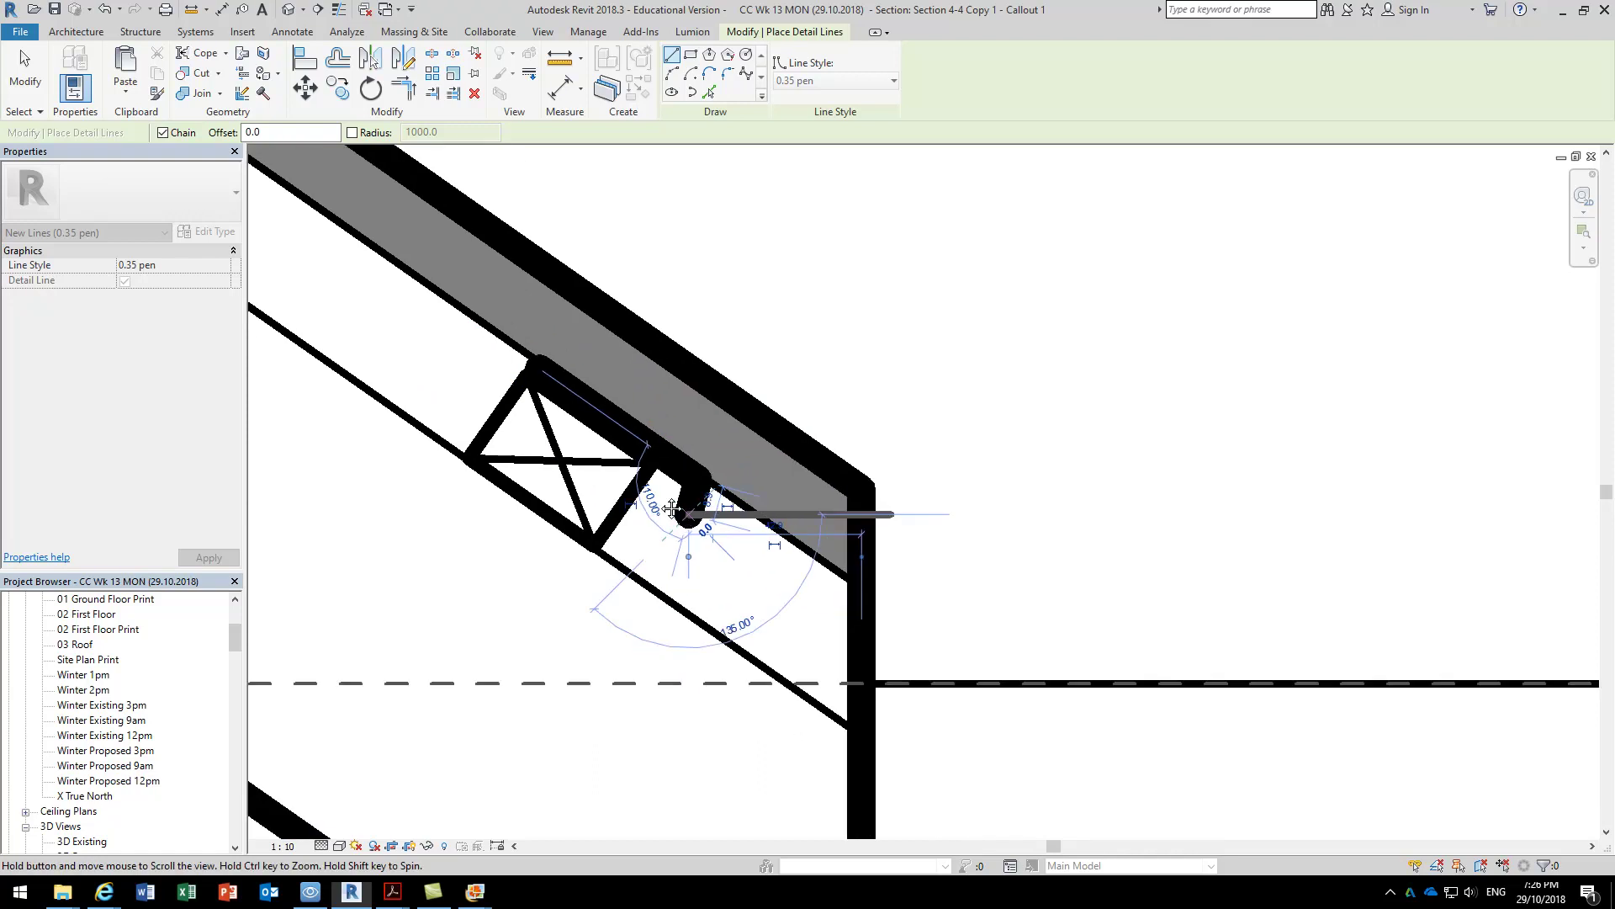
scroll(829, 606, "down", 3)
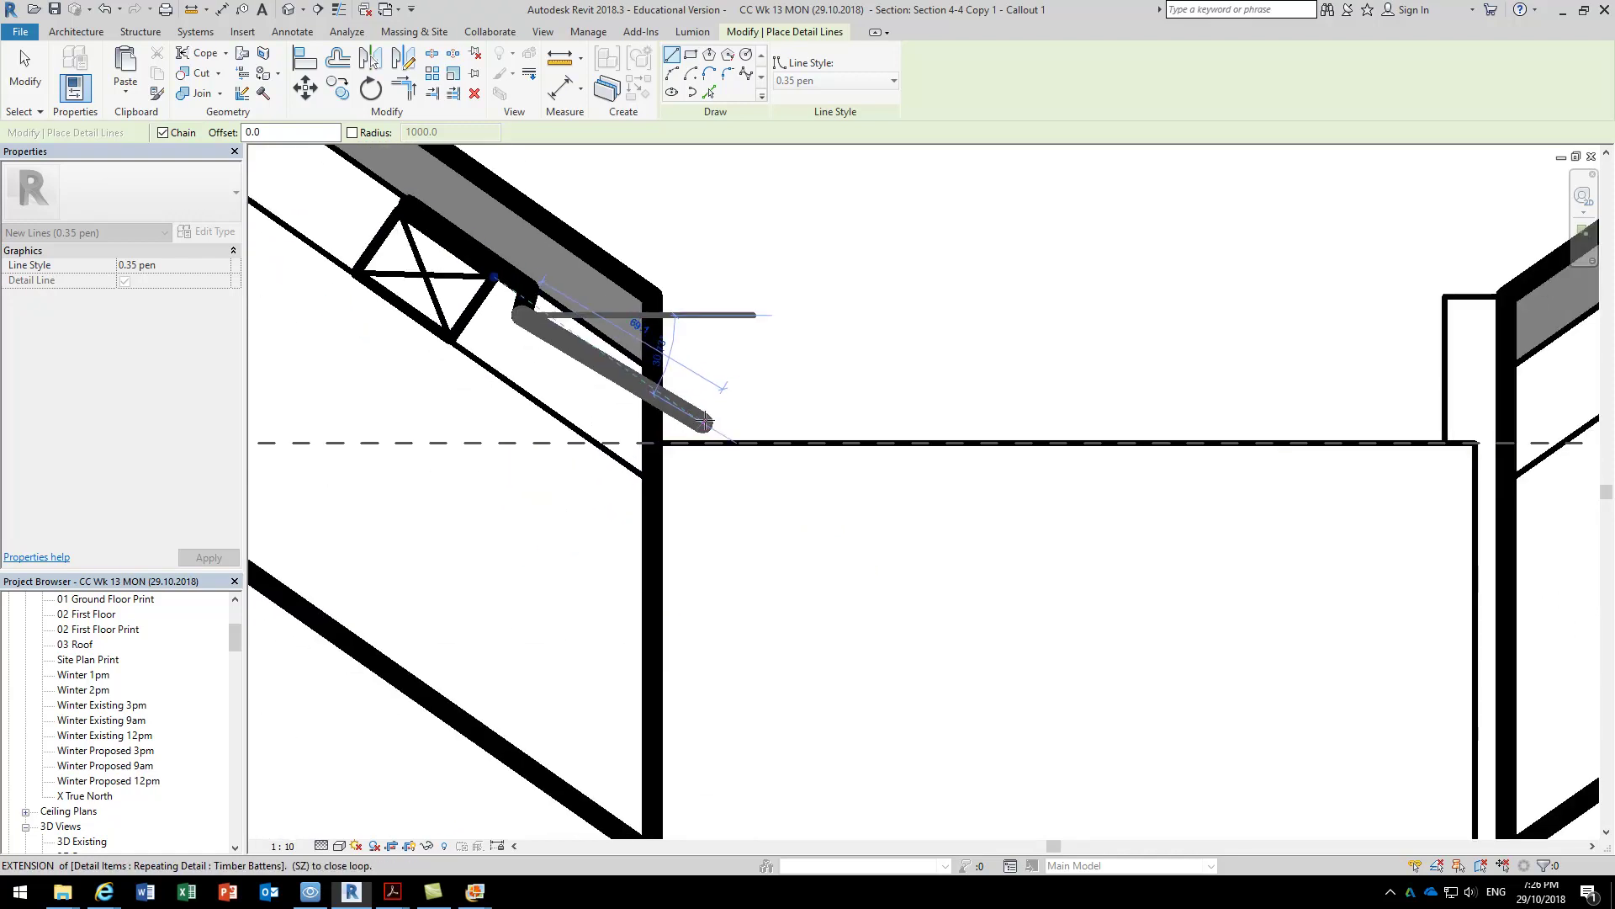
left_click(703, 420)
scroll(709, 555, "down", 1)
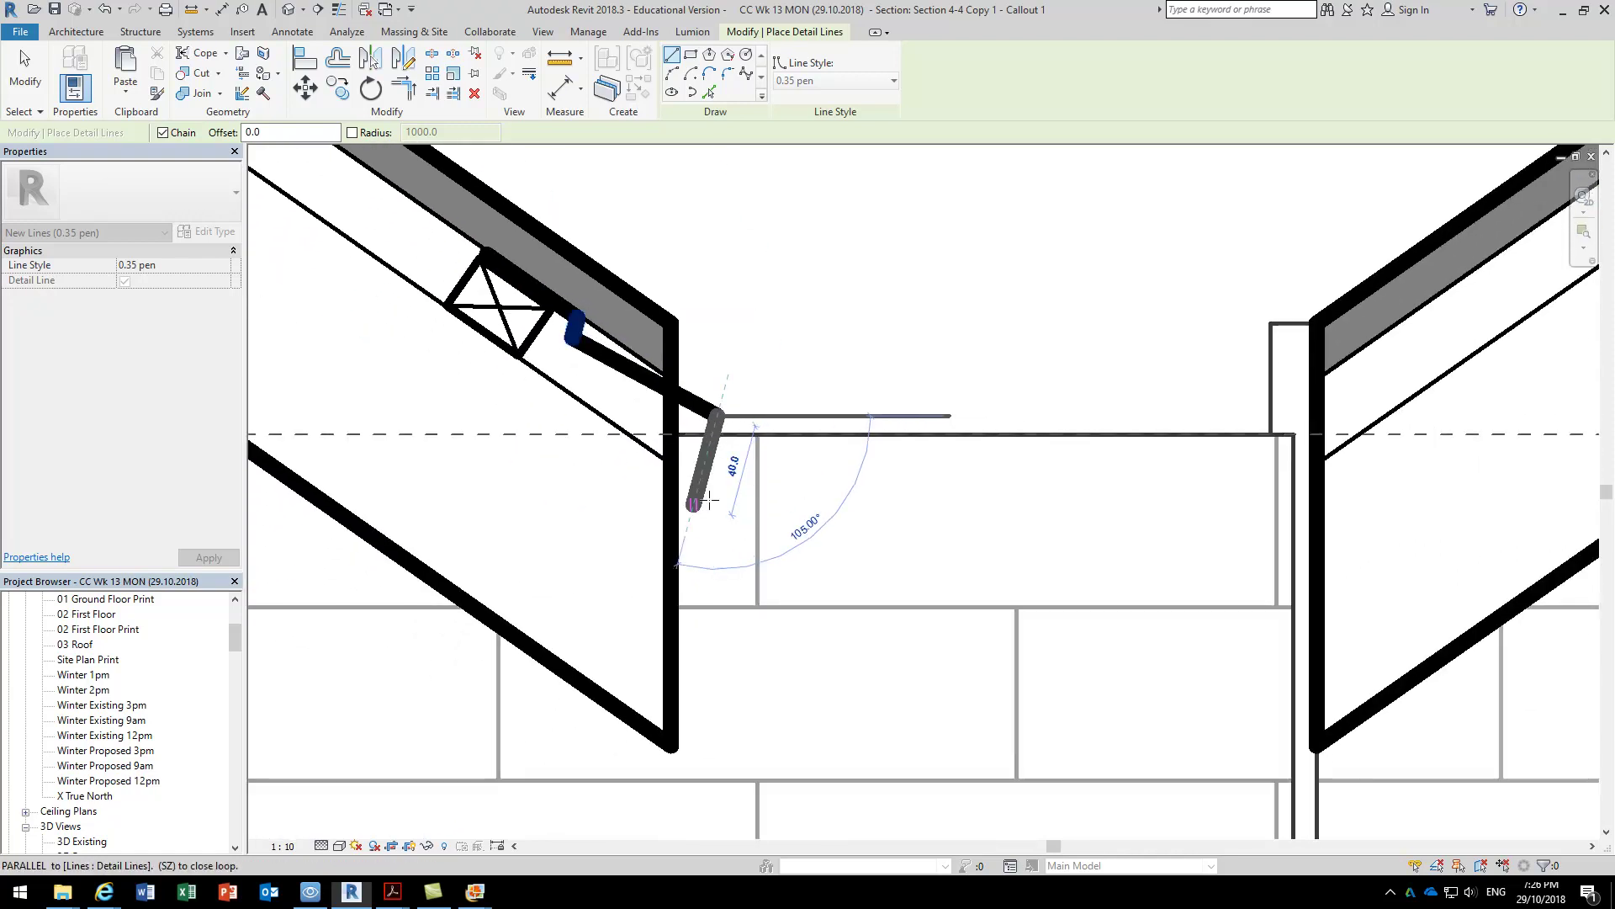
left_click(718, 564)
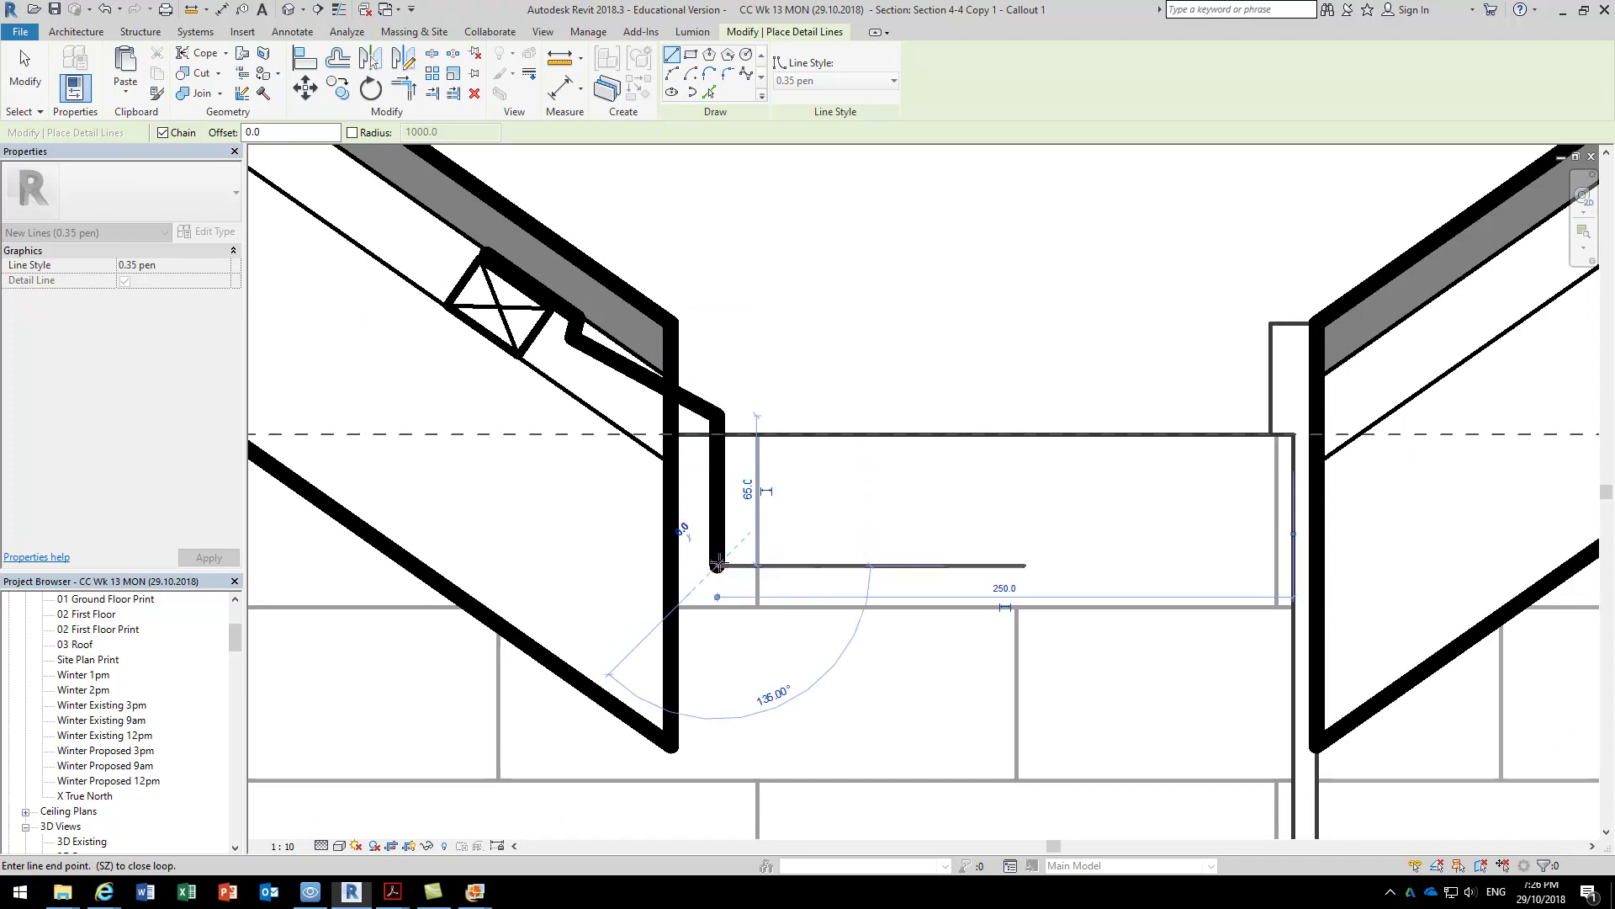
right_click(762, 333)
left_click(786, 341)
right_click(772, 341)
left_click(799, 351)
scroll(740, 420, "up", 2)
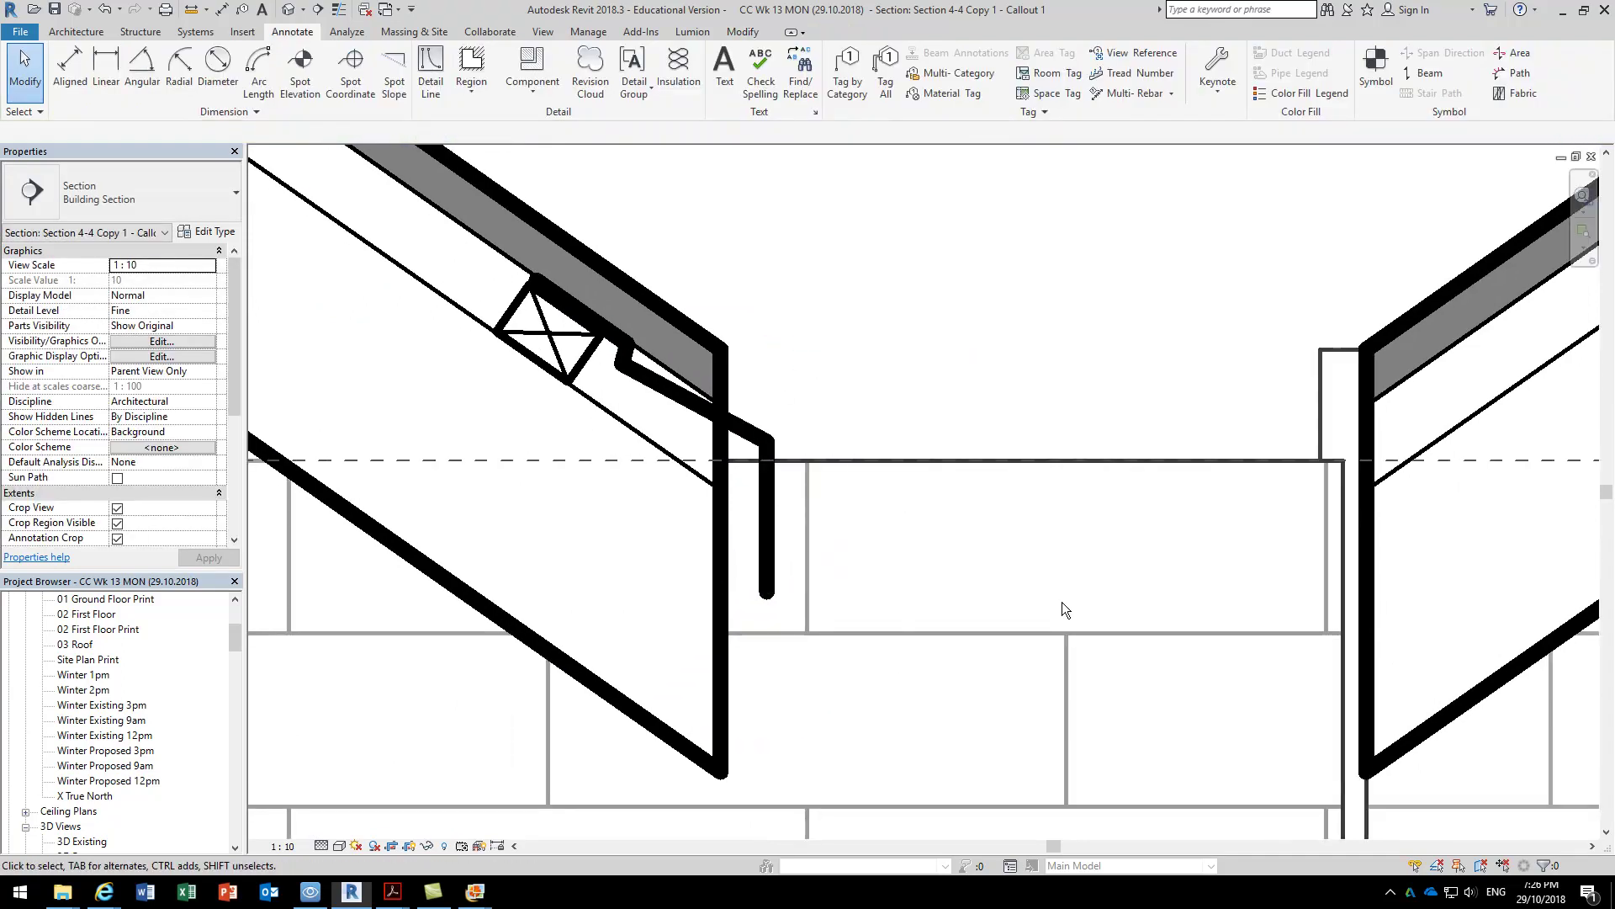
Lower the outer end of the sloping flashing line and trim it to a clean corner with the vertical line.
scroll(757, 446, "up", 1)
left_click(773, 463)
left_click_drag(774, 464, 774, 491)
left_click(395, 92)
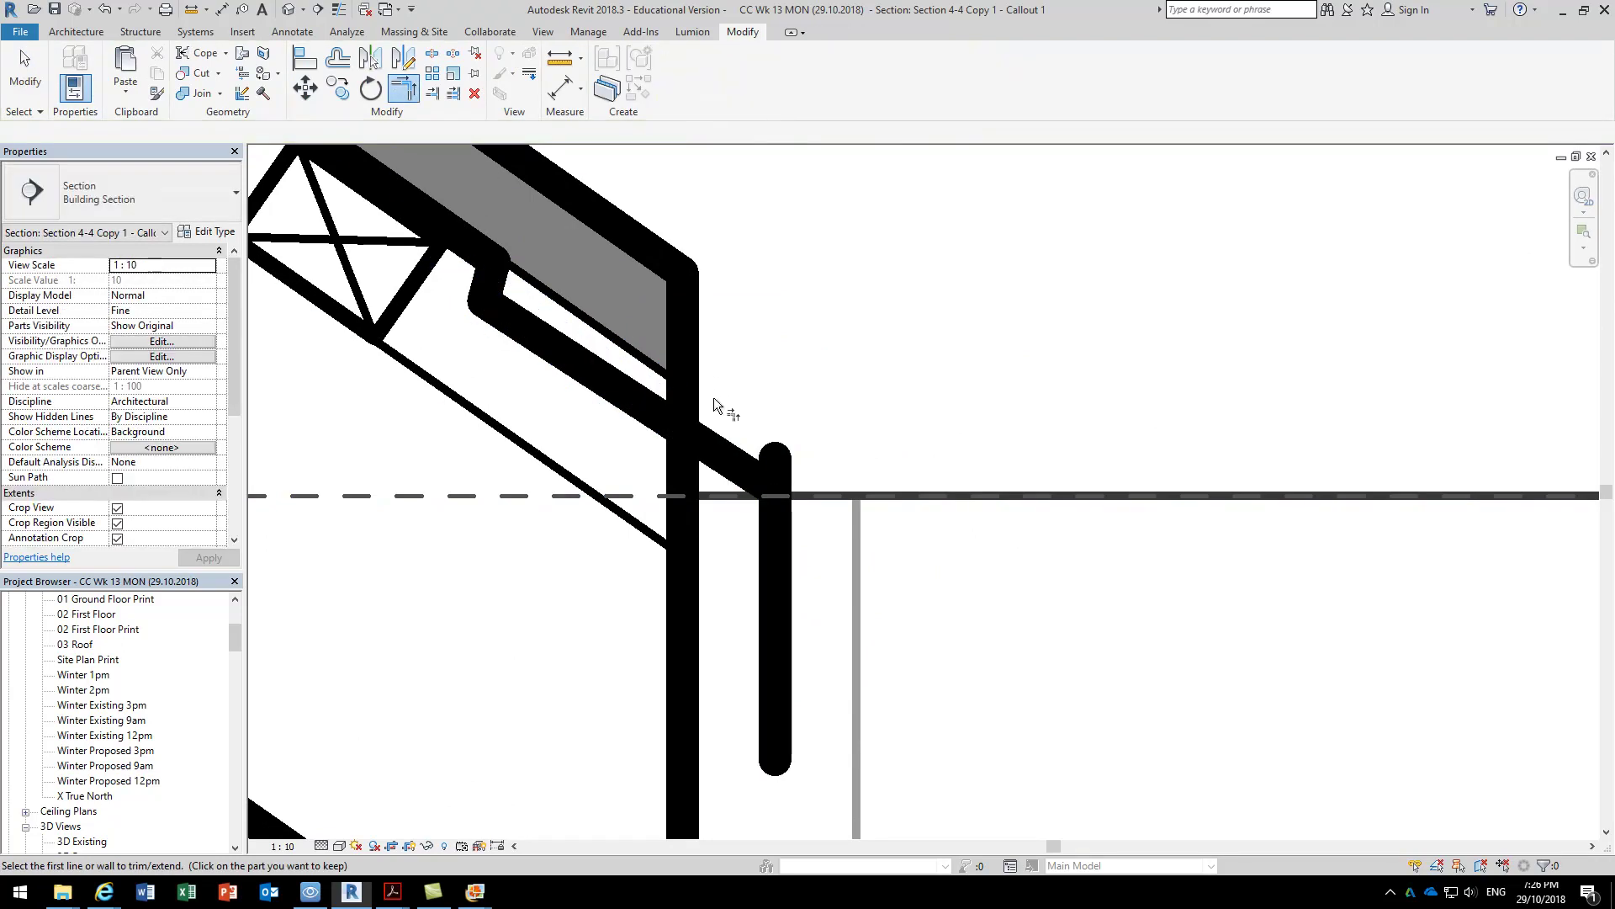
left_click(725, 474)
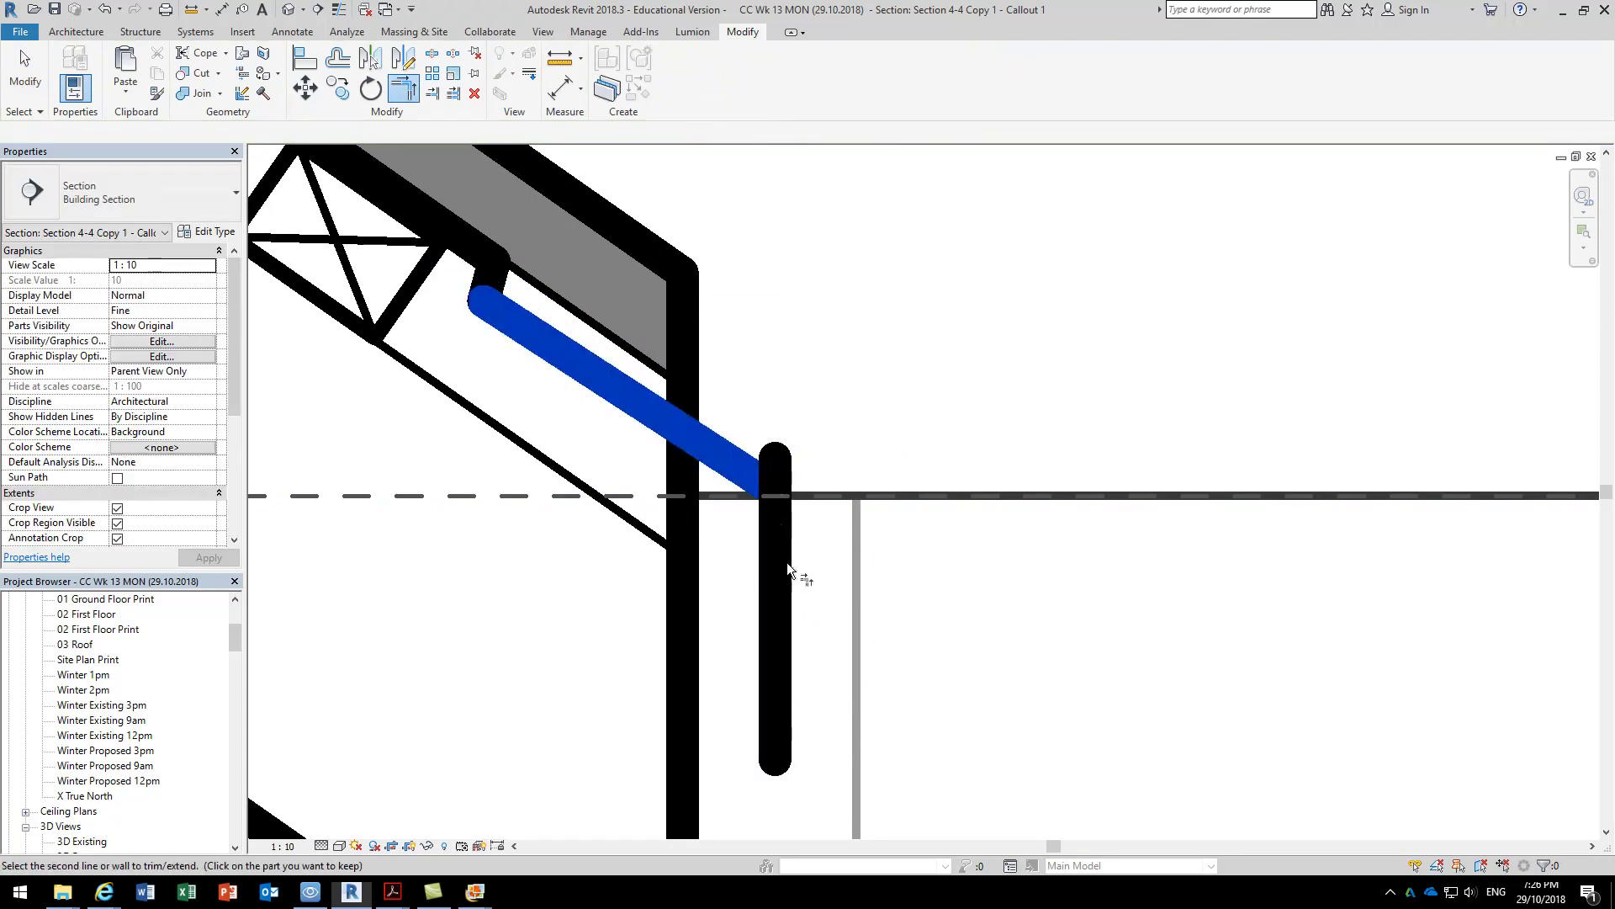
left_click(778, 564)
right_click(858, 315)
left_click(875, 327)
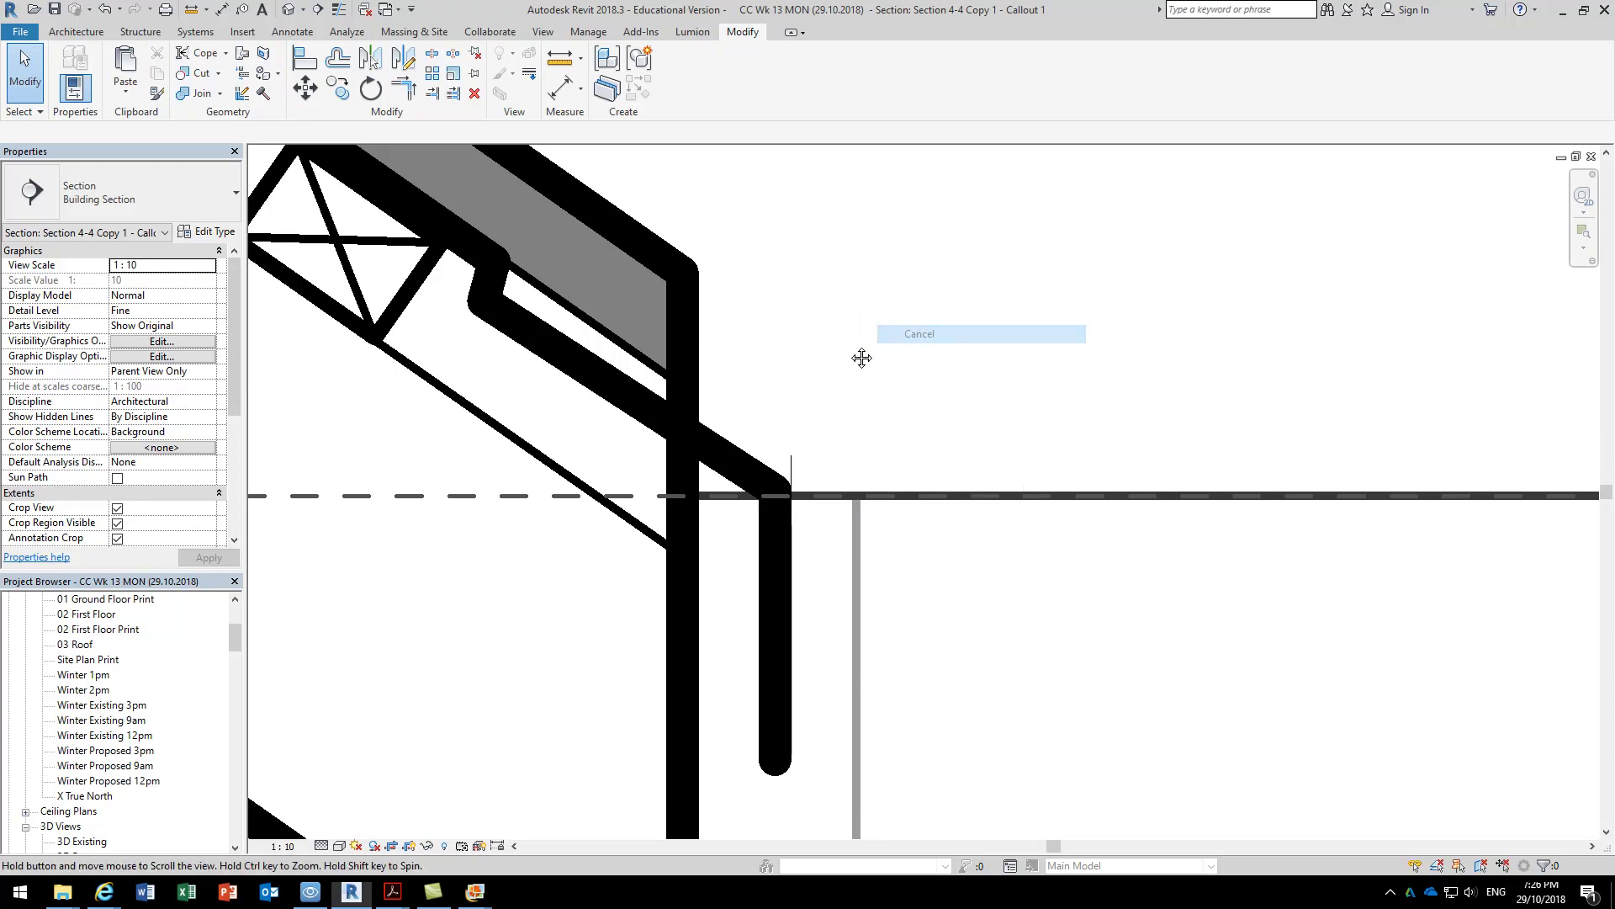
Inspect the flashing profile at the left roof edge and compare it with the Box Gutter Section Detail image in Photo Gallery.
middle_click_drag(837, 343, 1136, 532)
scroll(1093, 505, "up", 1)
left_click(722, 450)
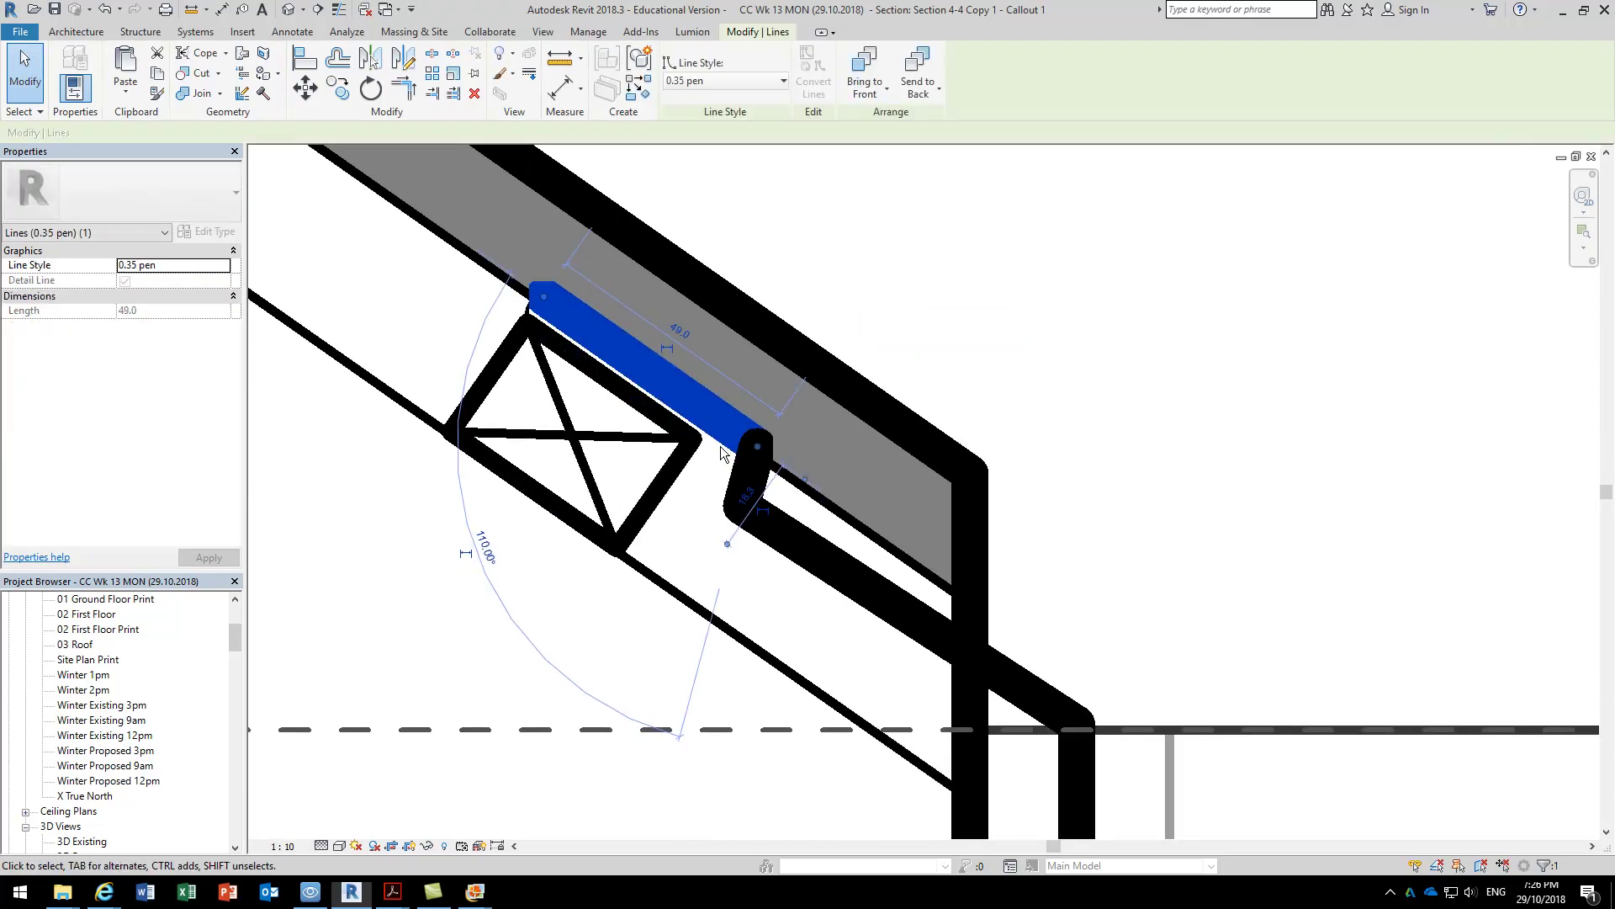
left_click(926, 325)
scroll(927, 324, "down", 3)
scroll(1056, 311, "down", 2)
middle_click_drag(1056, 311, 746, 357)
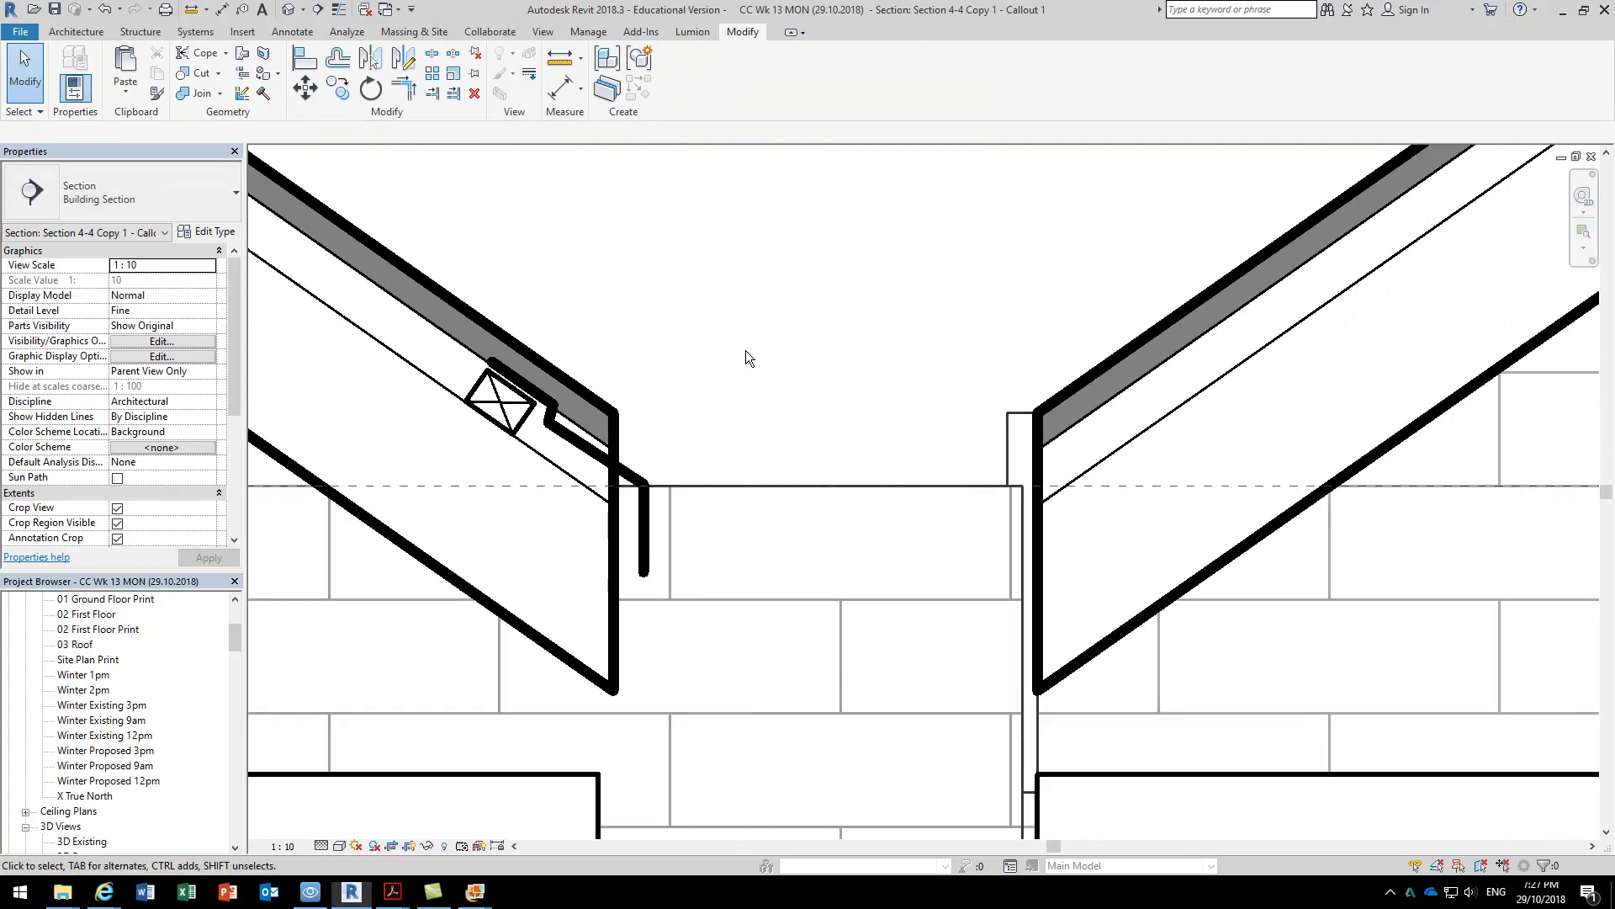
scroll(746, 350, "down", 1)
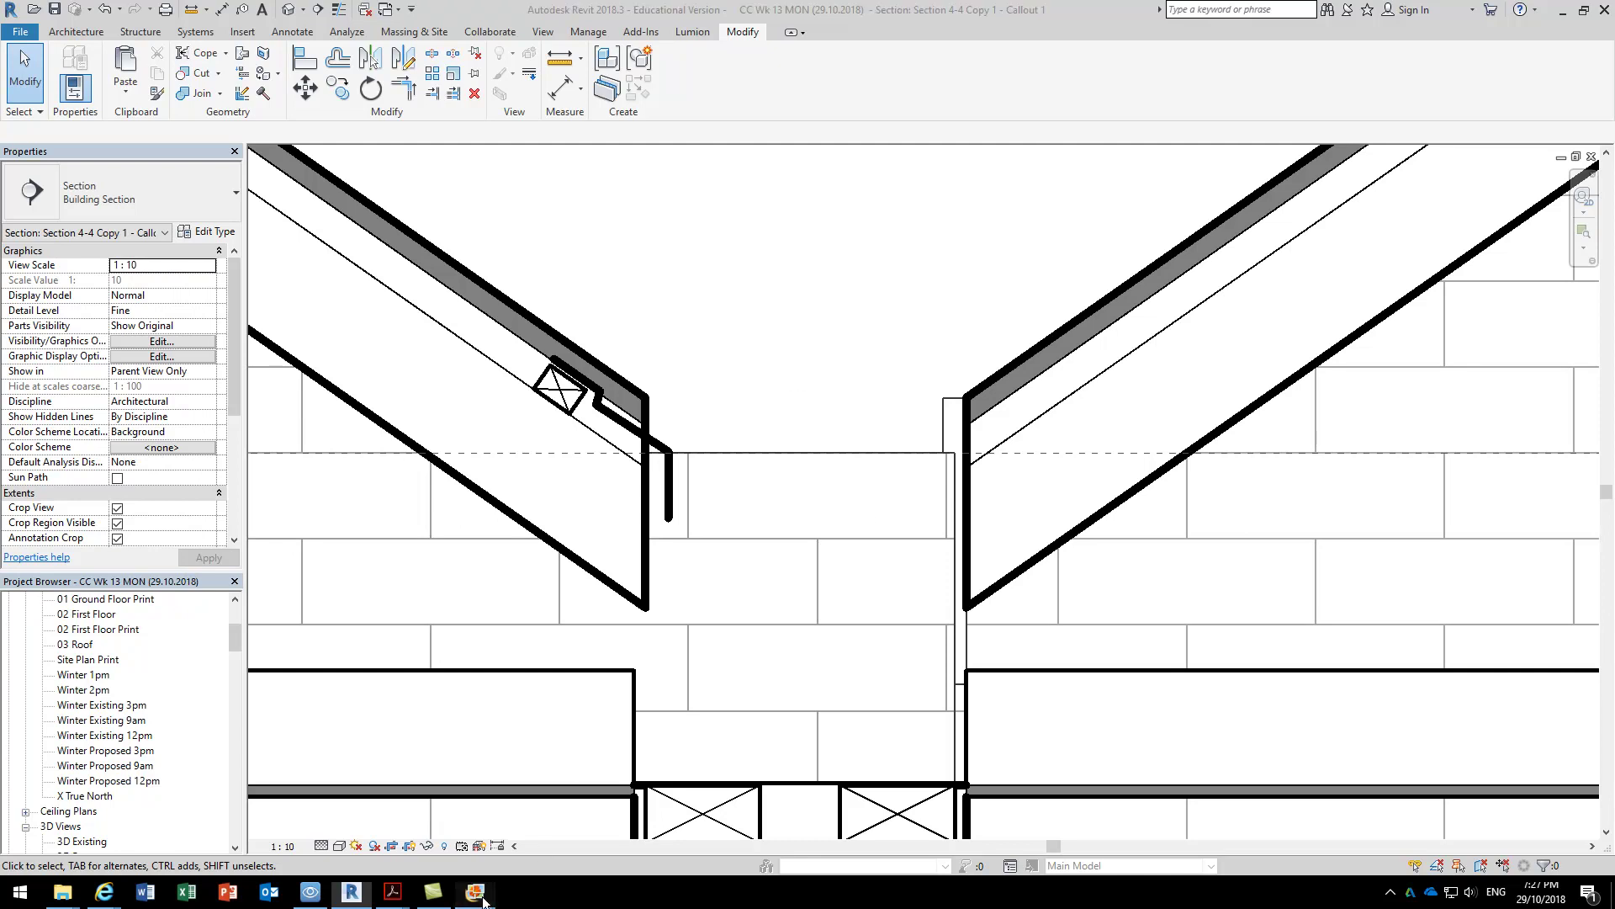
mouse_move(477, 894)
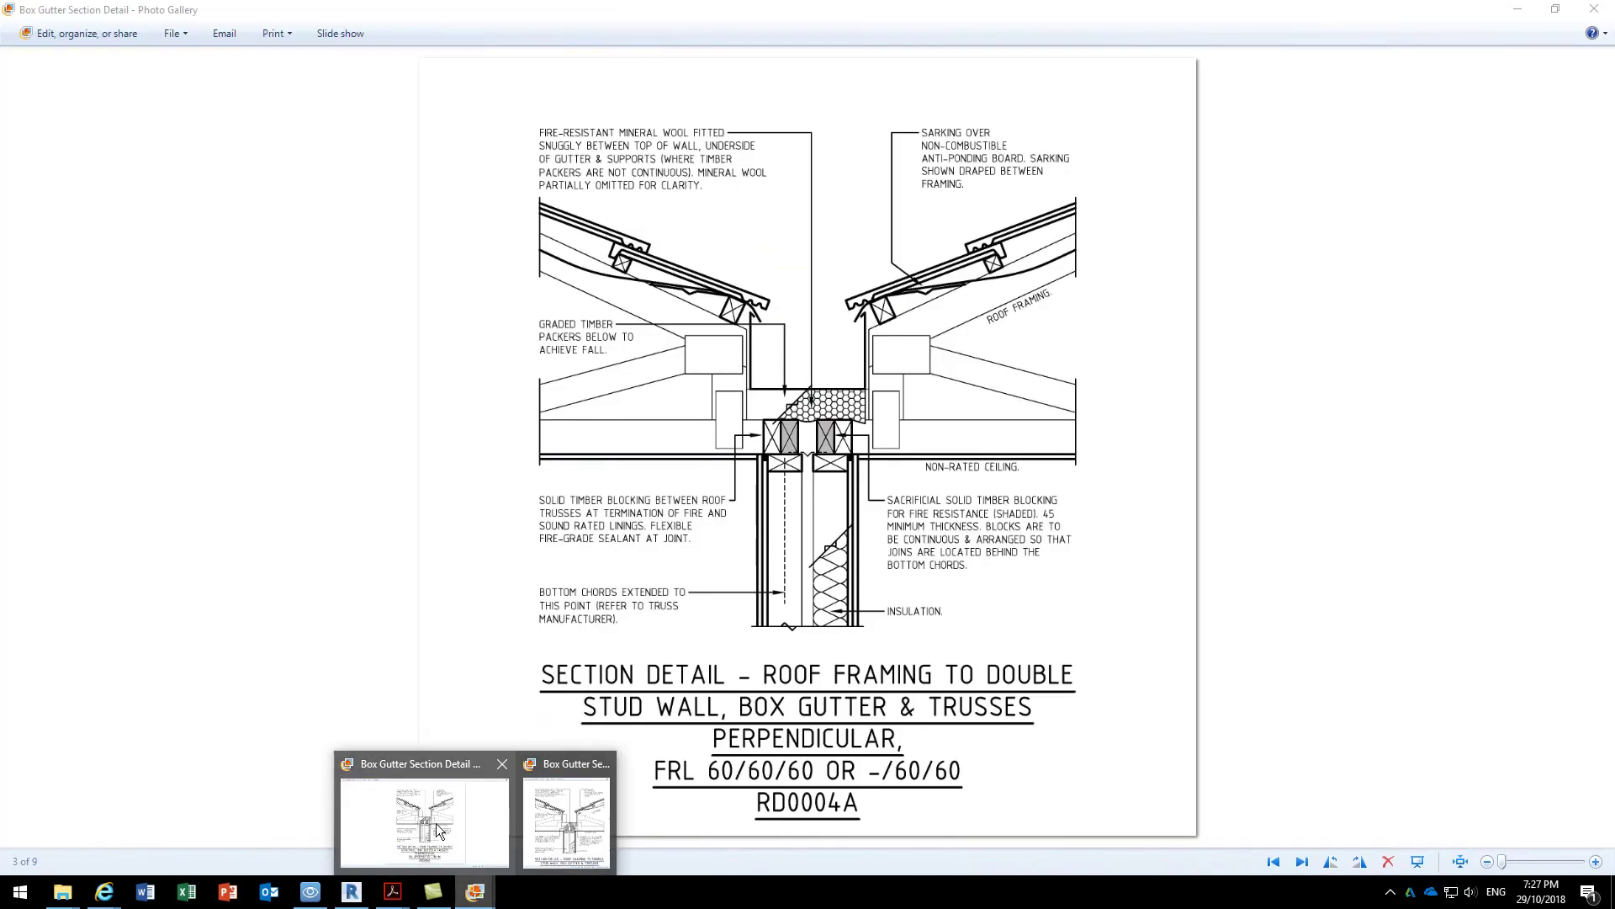
left_click(456, 820)
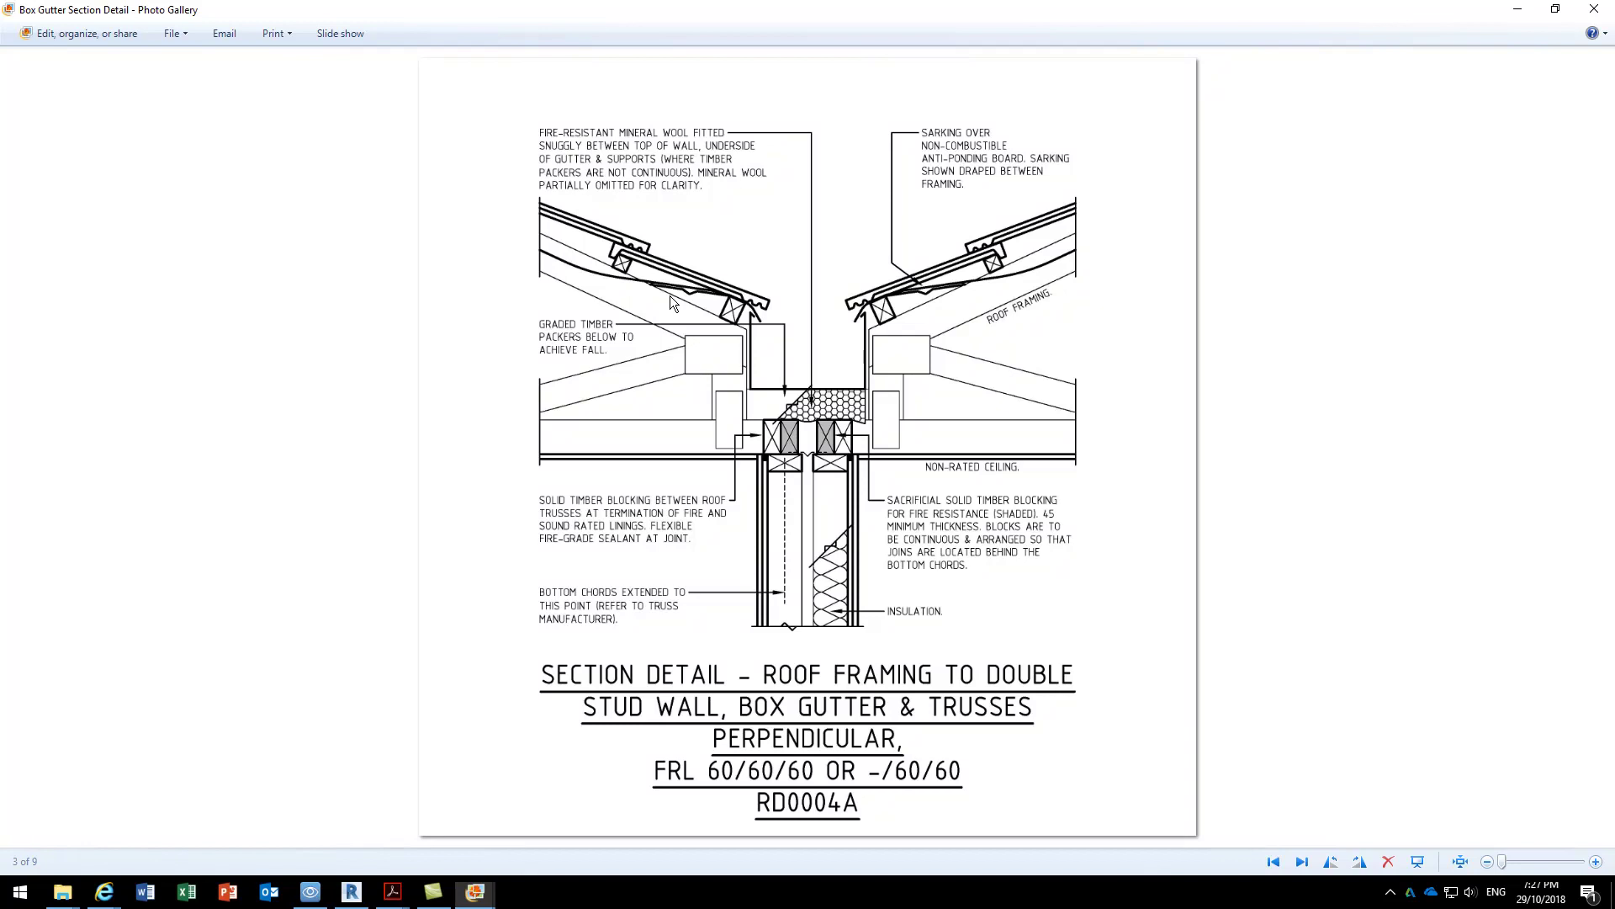